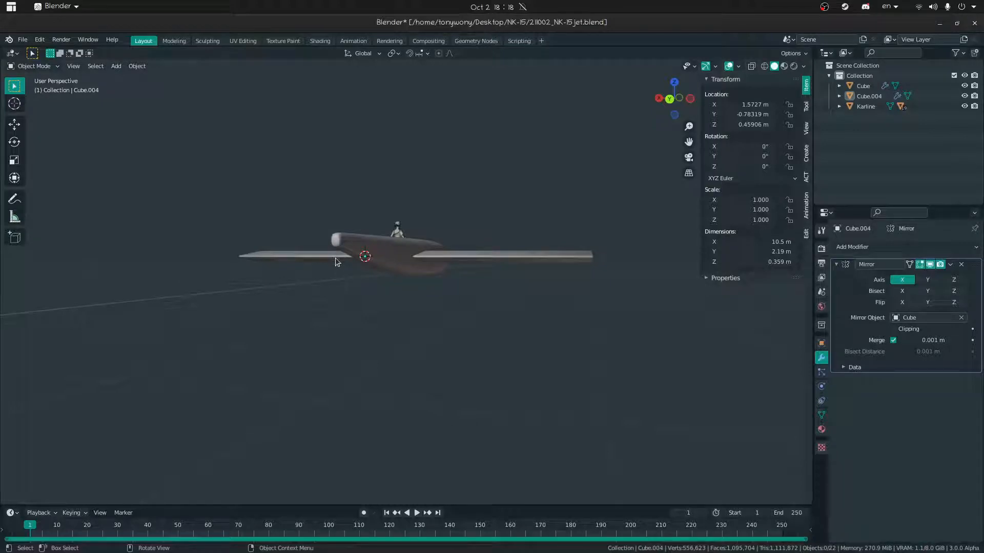
Examine the jet's fuselage and wings from several angles and compare their size with the human scale figure
middle_drag(497, 263, 440, 272)
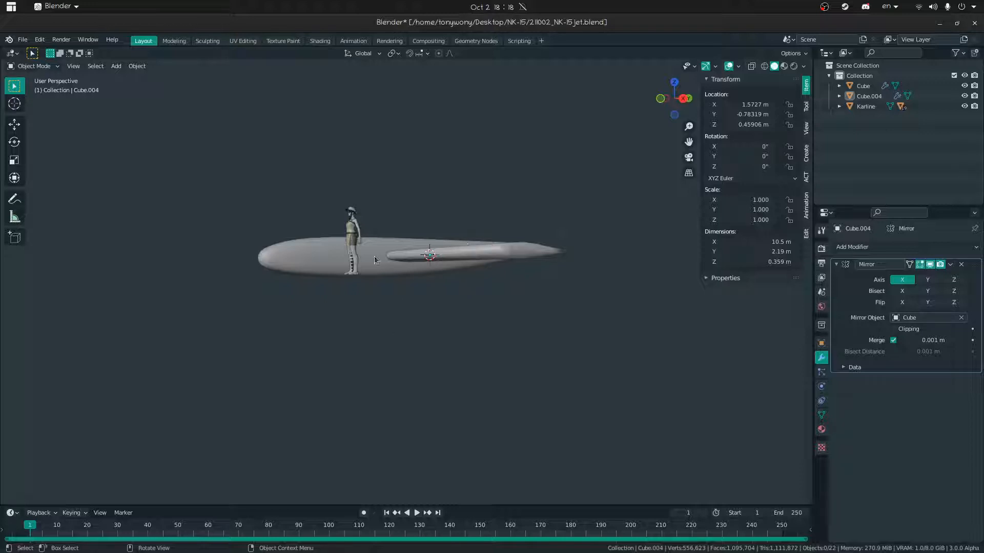
middle_drag(374, 154, 185, 202)
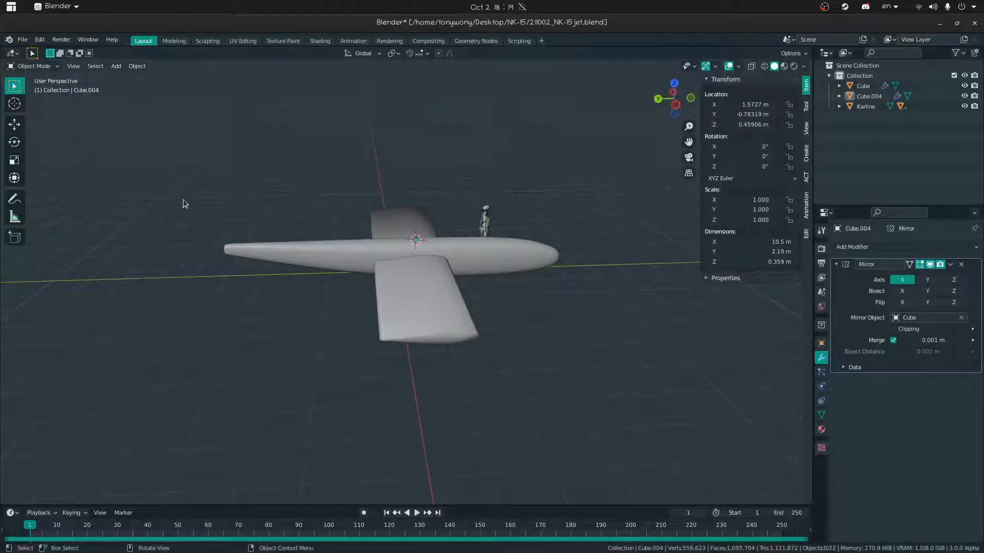
middle_drag(398, 254, 248, 278)
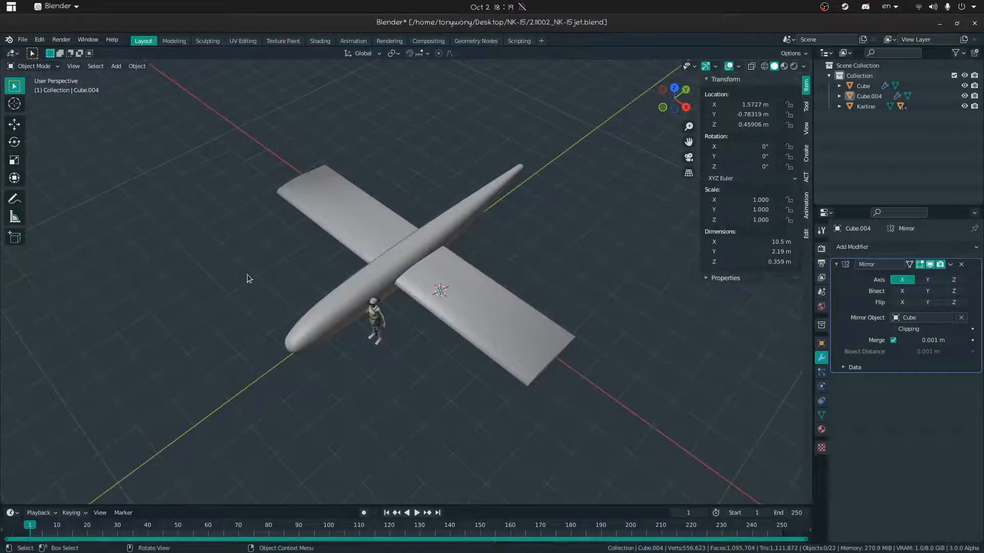
middle_drag(334, 306, 370, 299)
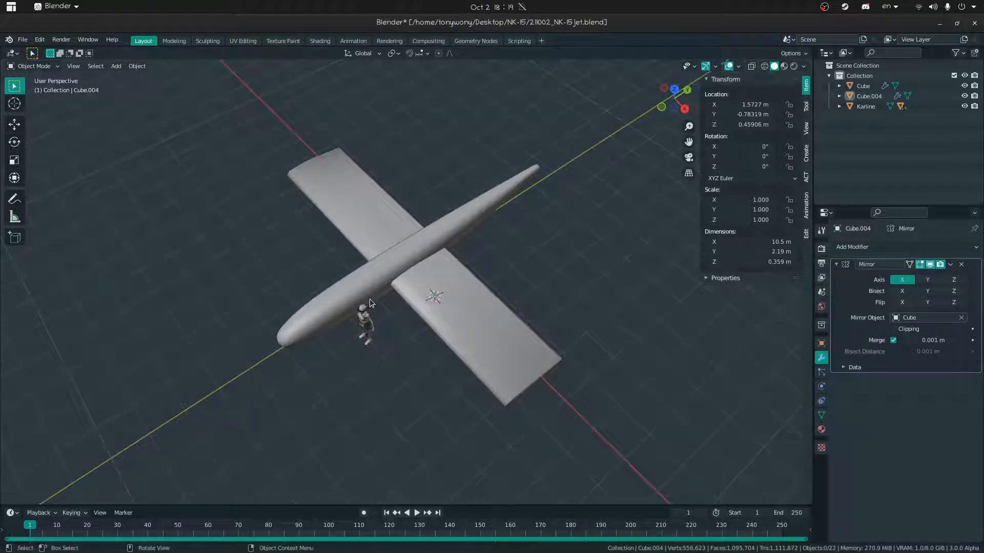
middle_drag(350, 262, 500, 361)
click(474, 315)
middle_drag(477, 313, 400, 316)
mouse_move(314, 311)
middle_down()
mouse_move(302, 302)
mouse_move(314, 316)
middle_up()
click(317, 290)
click(321, 319)
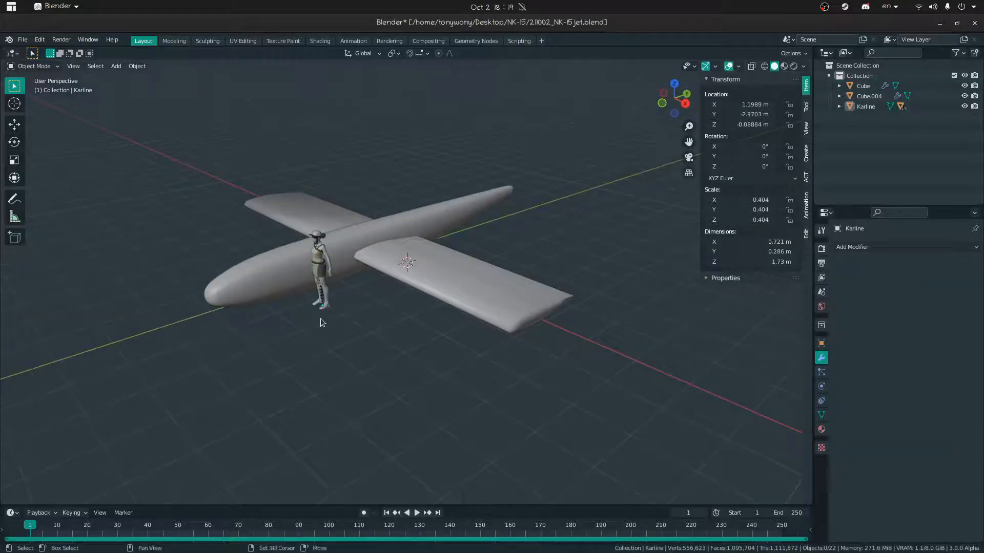
key(shift+grave)
key(w)
Inspect the fuselage mesh in Edit Mode, including the lengthwise edge loop running along its top centreline
click(389, 285)
click(389, 287)
key(Tab)
middle_drag(389, 288, 449, 220)
key(shift+grave)
key(w)
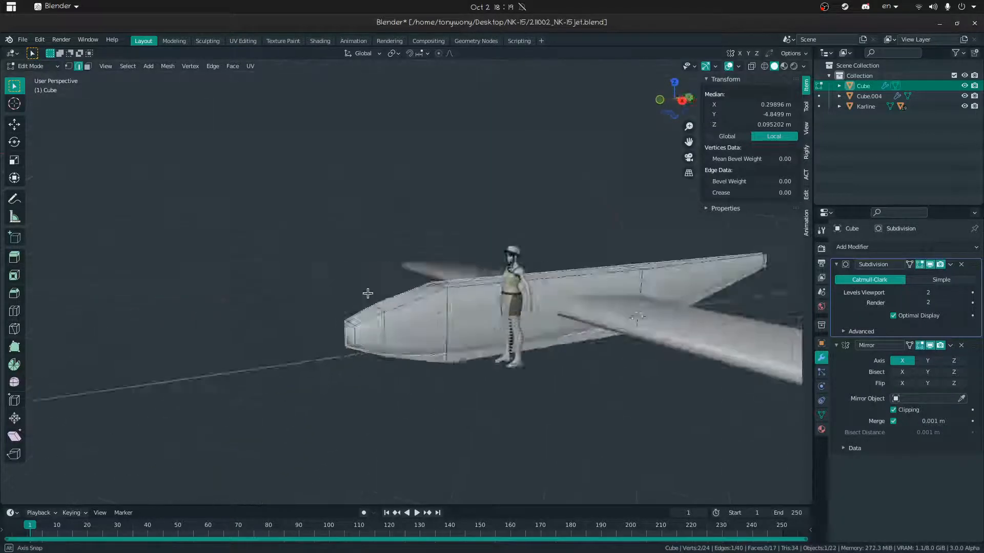
click(540, 262)
middle_drag(540, 262, 410, 234)
key(shift+grave)
key(s)
click(406, 280)
click(391, 306)
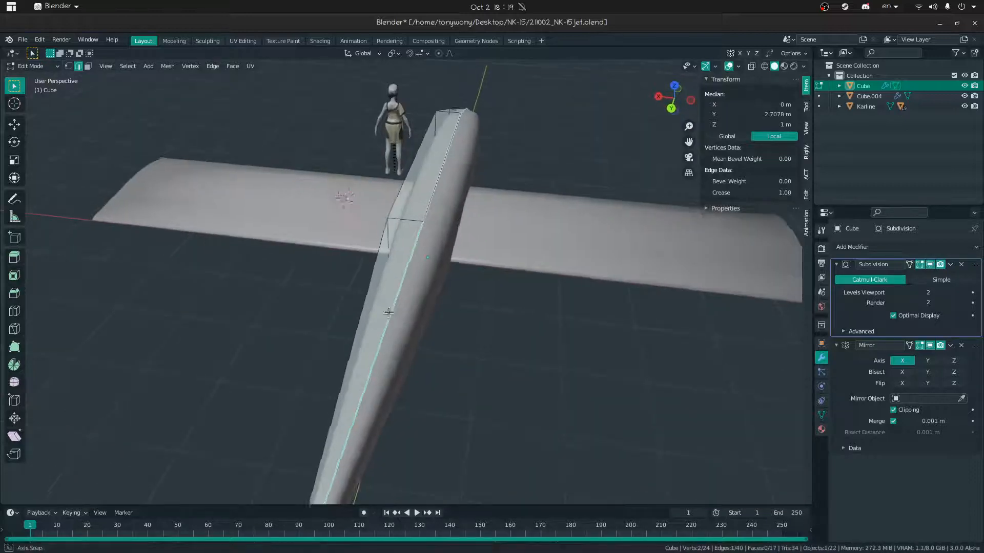
alt+click(394, 297)
middle_drag(403, 296, 404, 273)
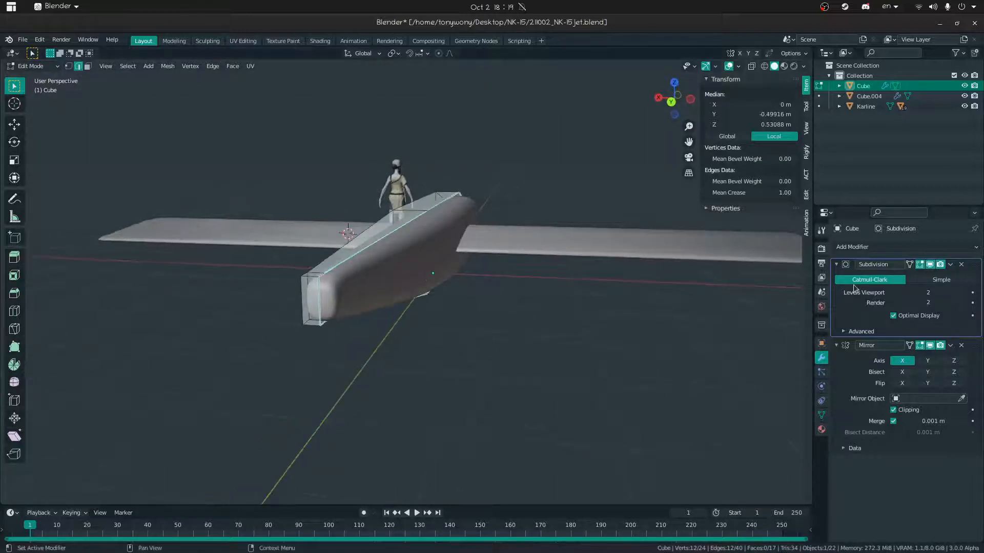
Inspect the mirrored wing's mesh in Edit Mode and examine how the wings sit against the fuselage
key(Tab)
click(247, 248)
click(259, 241)
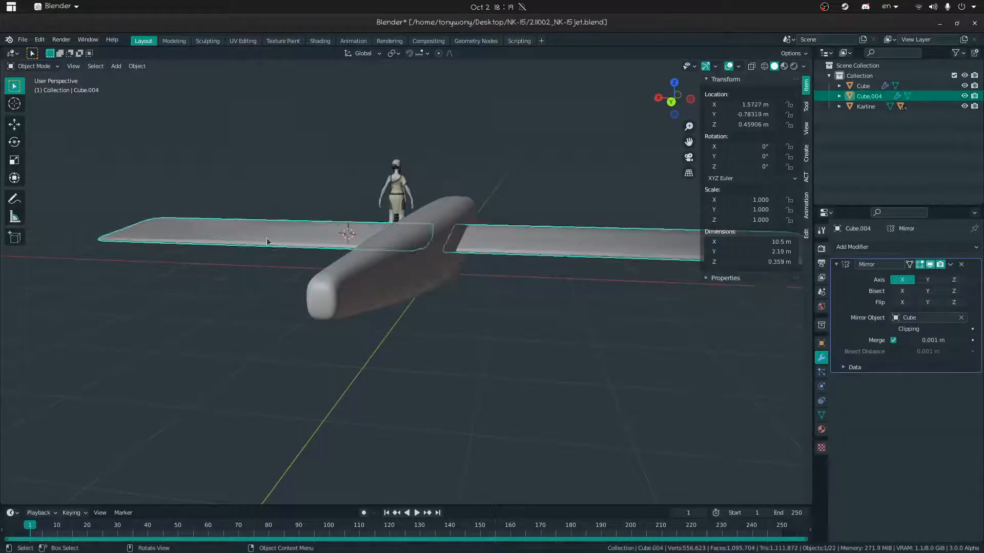
middle_drag(260, 240, 390, 273)
key(Tab)
middle_drag(512, 302, 426, 277)
key(shift+grave)
key(s)
click(402, 282)
key(Tab)
middle_drag(306, 263, 446, 290)
key(shift+h)
key(super+h)
click(294, 536)
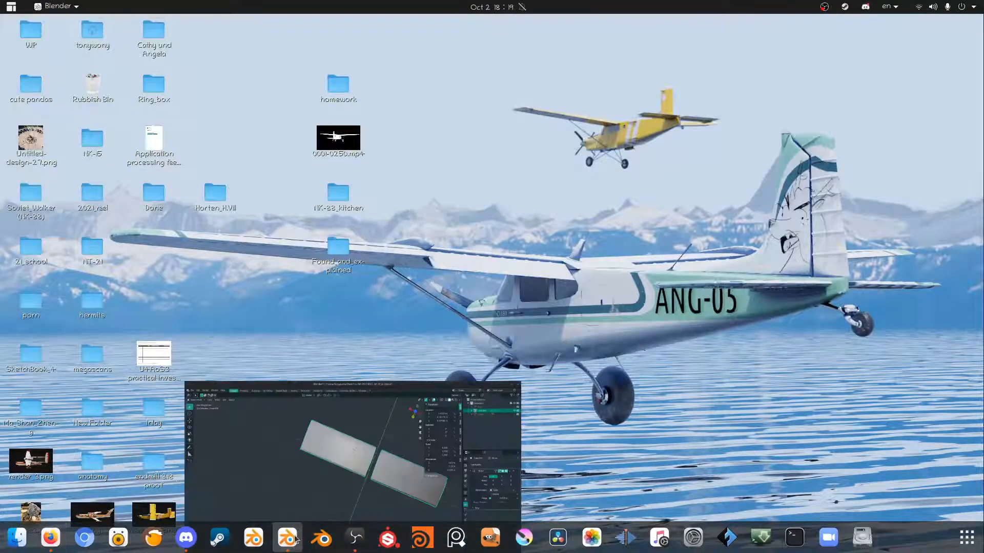
key(alt+h)
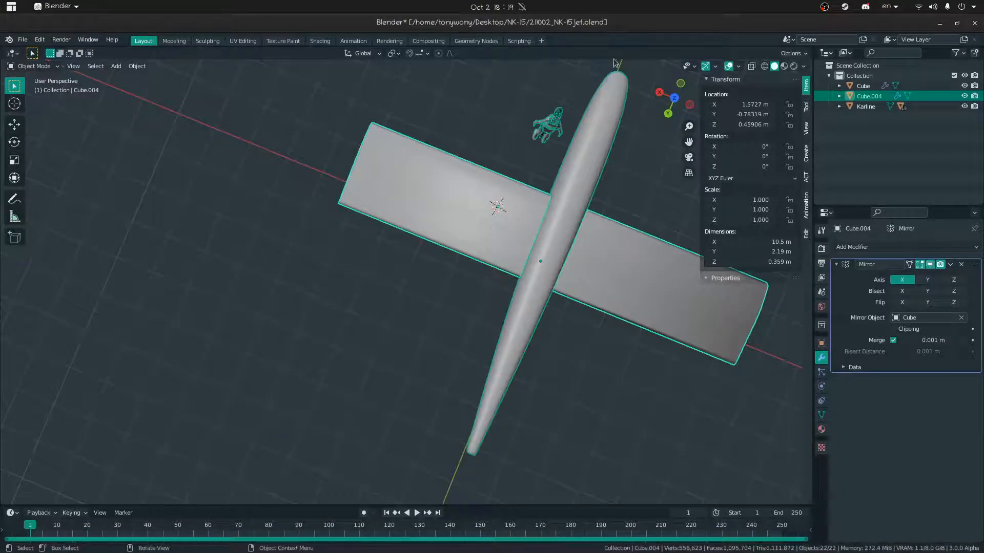
middle_drag(386, 257, 458, 275)
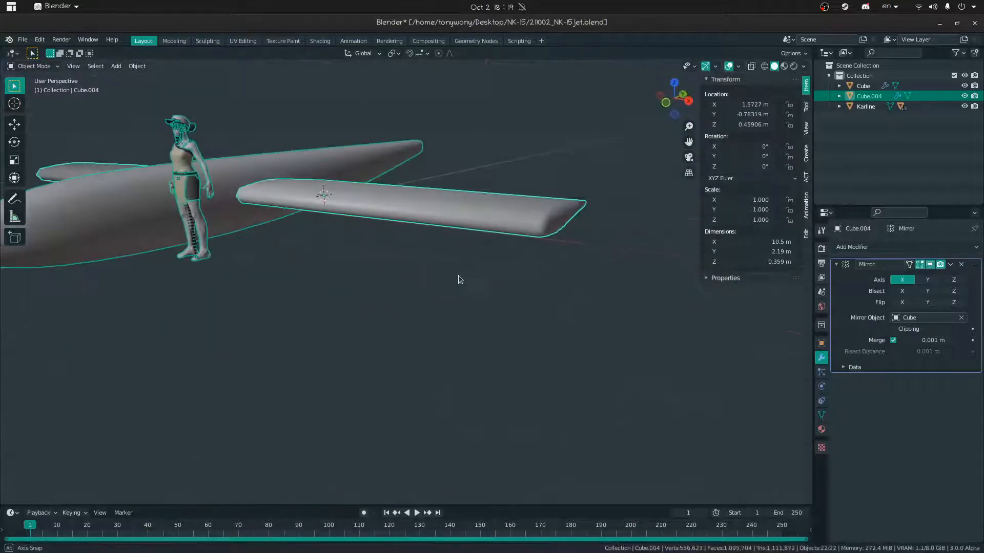
key(shift+grave)
key(s)
click(317, 321)
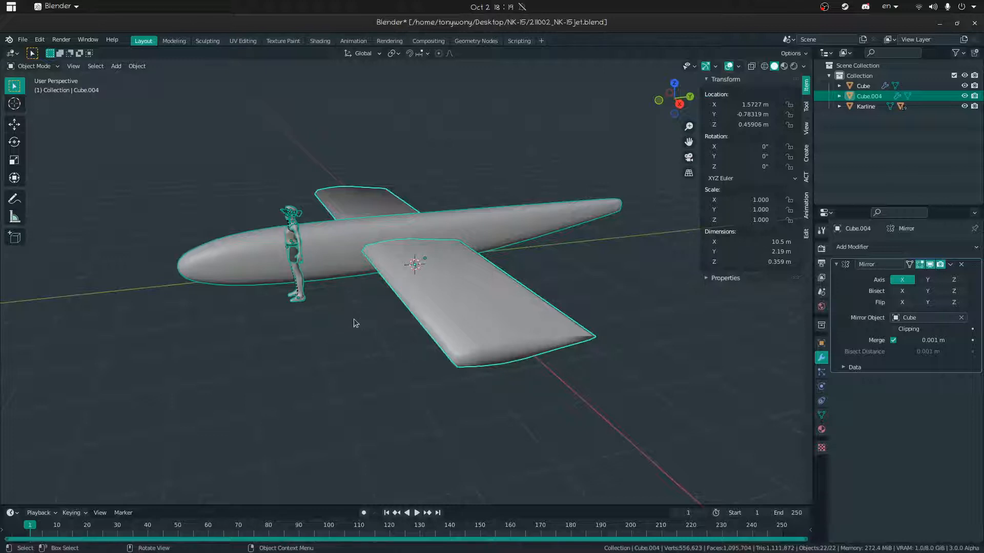
Dissolve the closely spaced spanwise edge loops between the wing's thickest section and its trailing edge
click(515, 330)
middle_drag(505, 345, 324, 408)
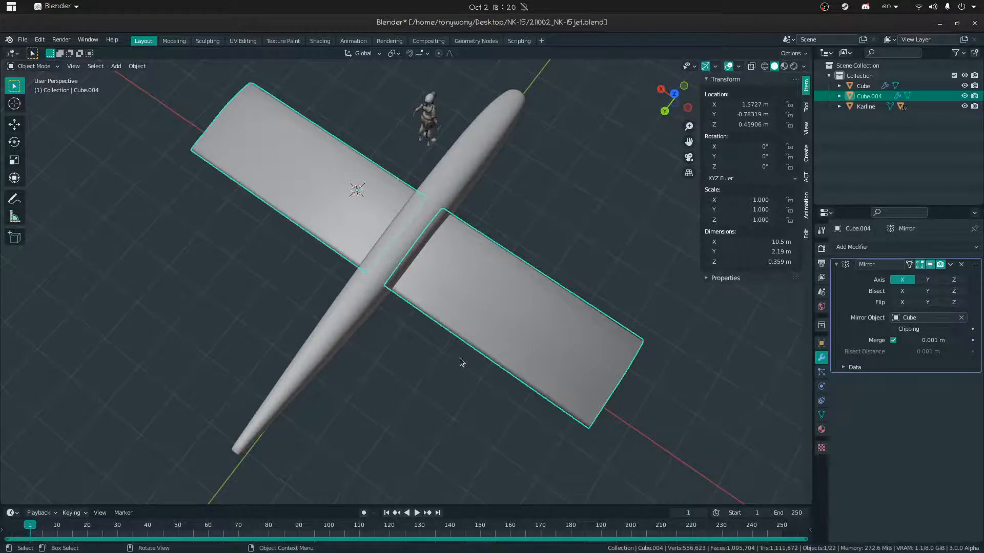
middle_drag(510, 315, 448, 260)
key(Tab)
key(shift+grave)
key(w)
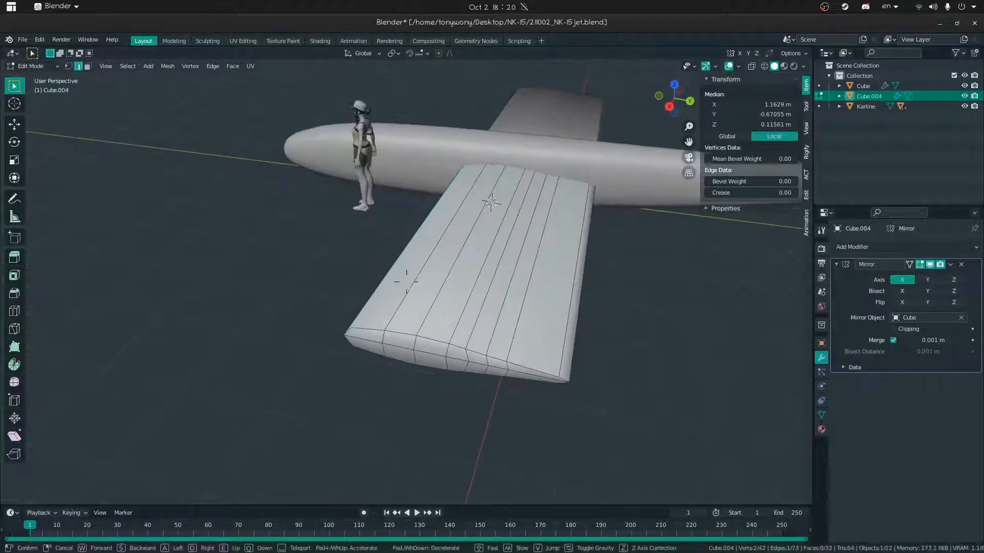
click(407, 282)
click(362, 336)
middle_drag(362, 336, 457, 314)
scroll(458, 314, up, 8)
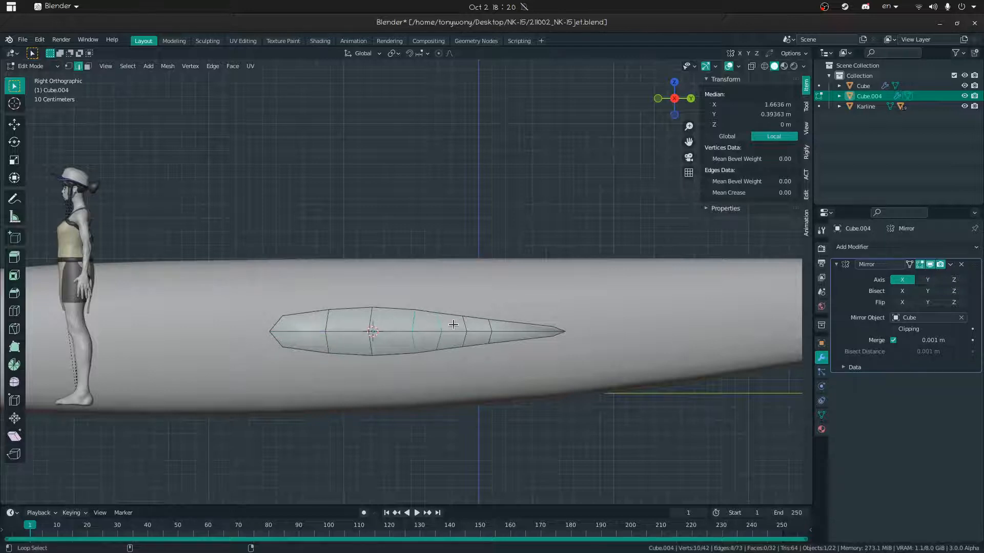
key(x)
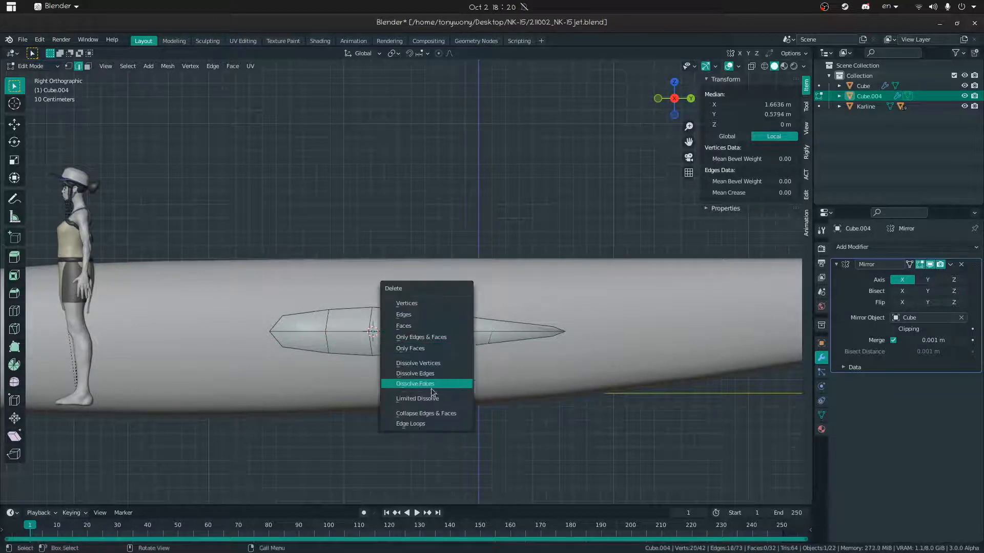
click(430, 374)
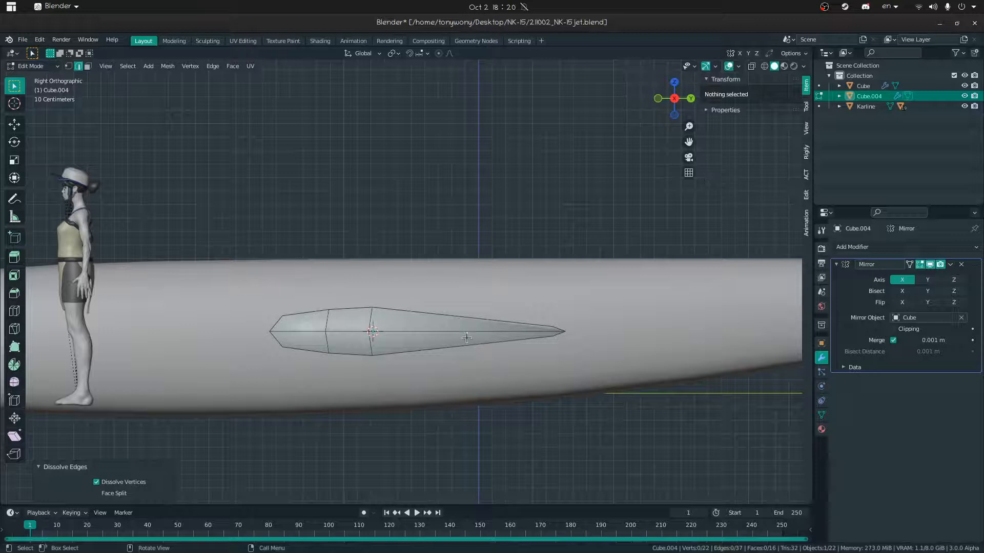
Add one centred loop cut across the wing's rear section and scale it by about 1.106 along Z
click(467, 339)
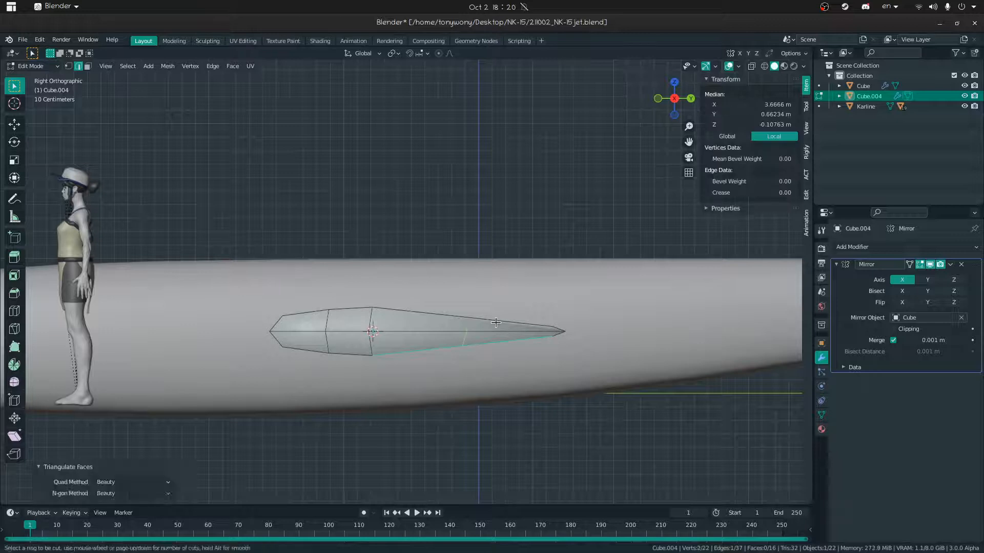
key(ctrl+r)
click(465, 324)
right_click(466, 324)
key(s)
key(z)
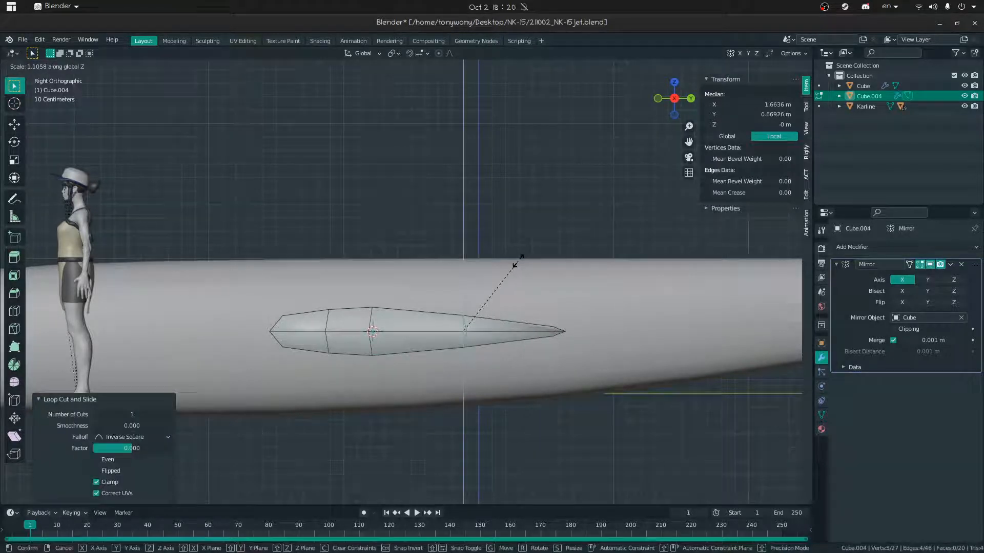
click(515, 264)
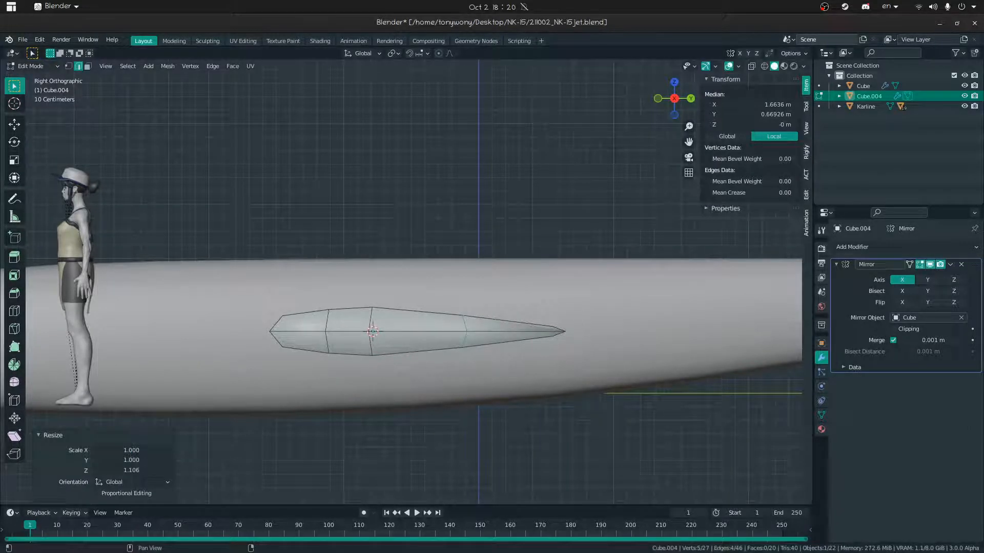
Switch to Firefox and run an image search for "naca airfoils"
key(alt+Tab)
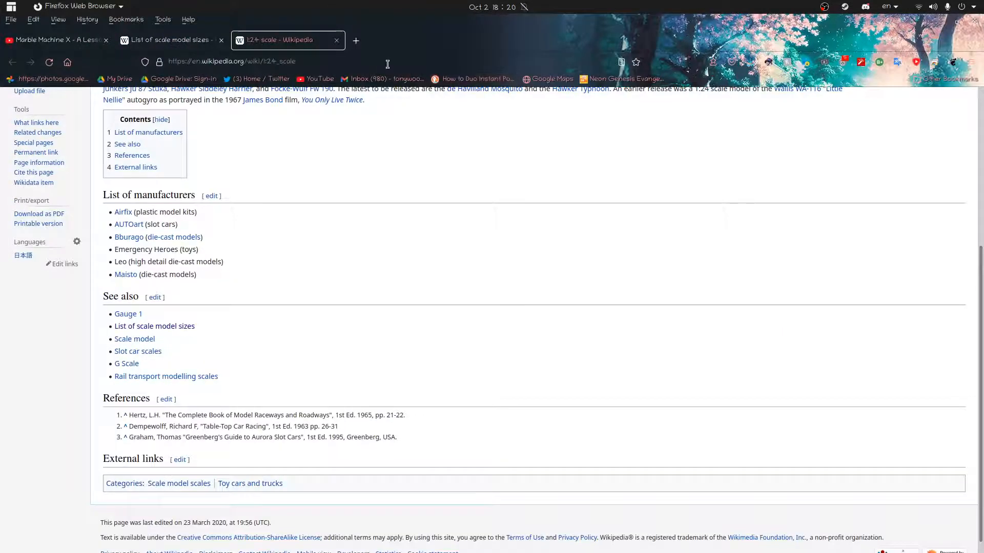
click(387, 62)
text(naca air)
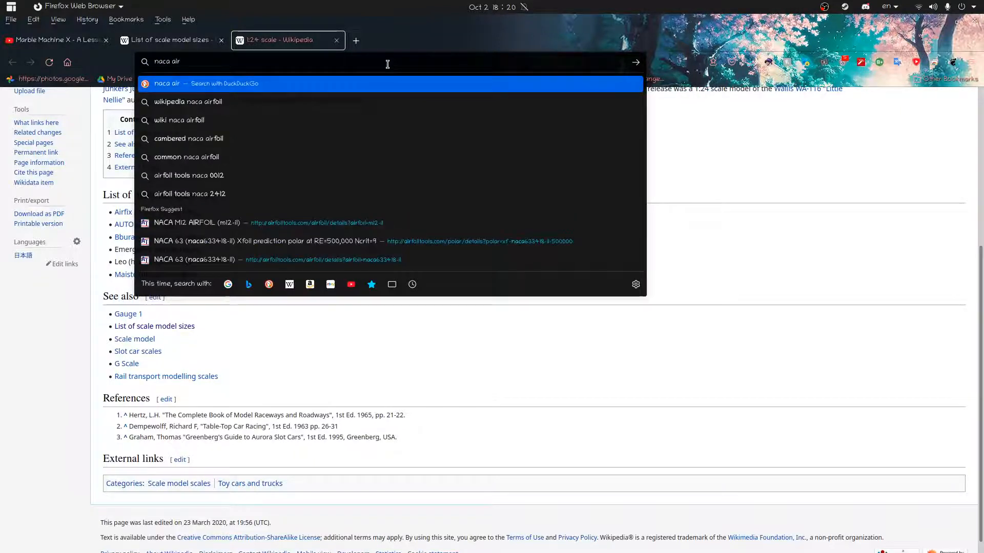
text(foils)
key(Return)
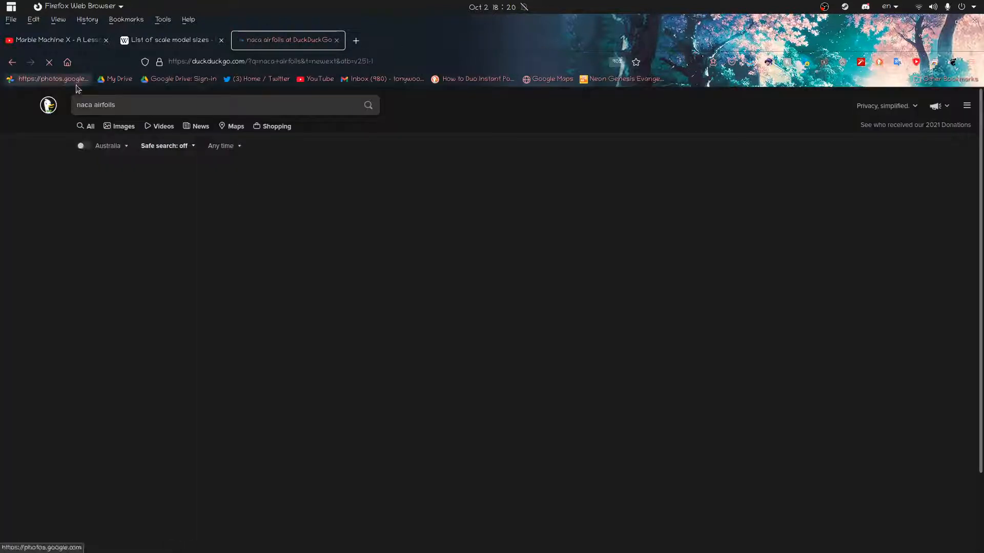
click(119, 126)
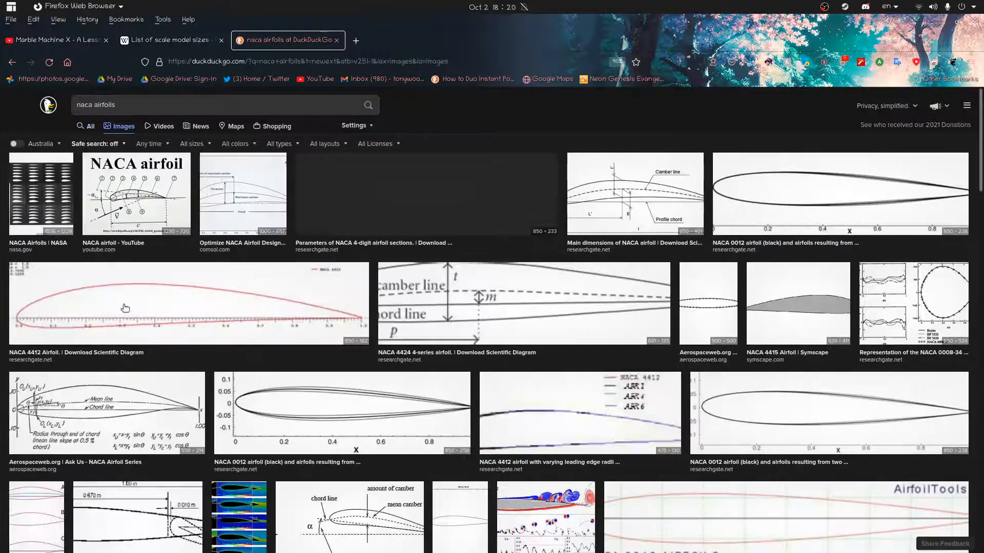
Browse the airfoil images and view the NACA 4412 profile and the 4-digit airfoil parameters as a shape reference
scroll(312, 342, down, 3)
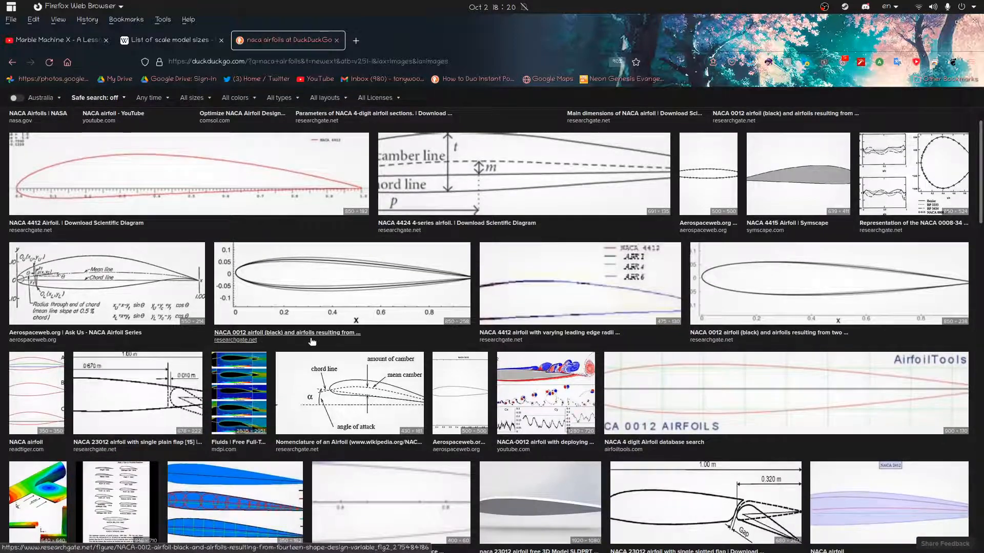
click(125, 220)
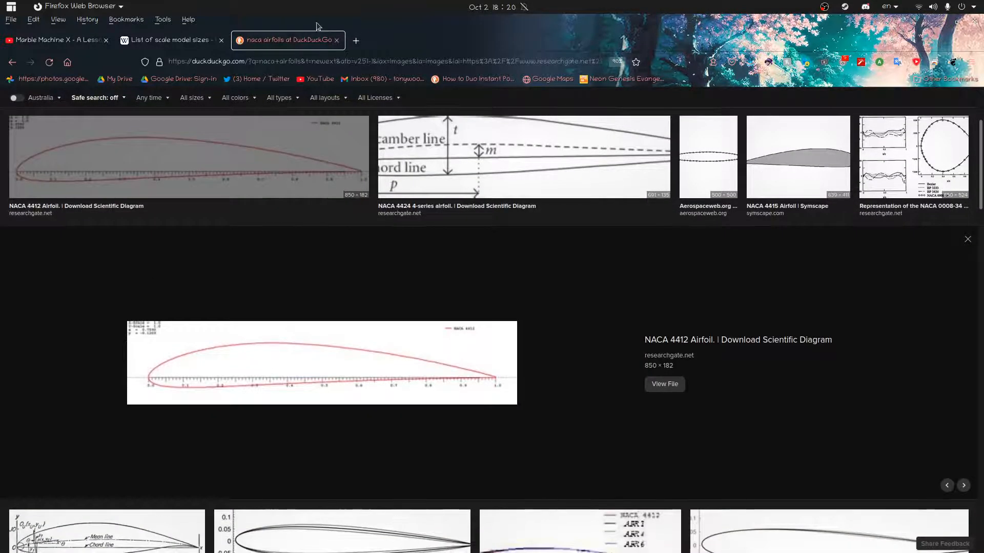
scroll(342, 352, up, 4)
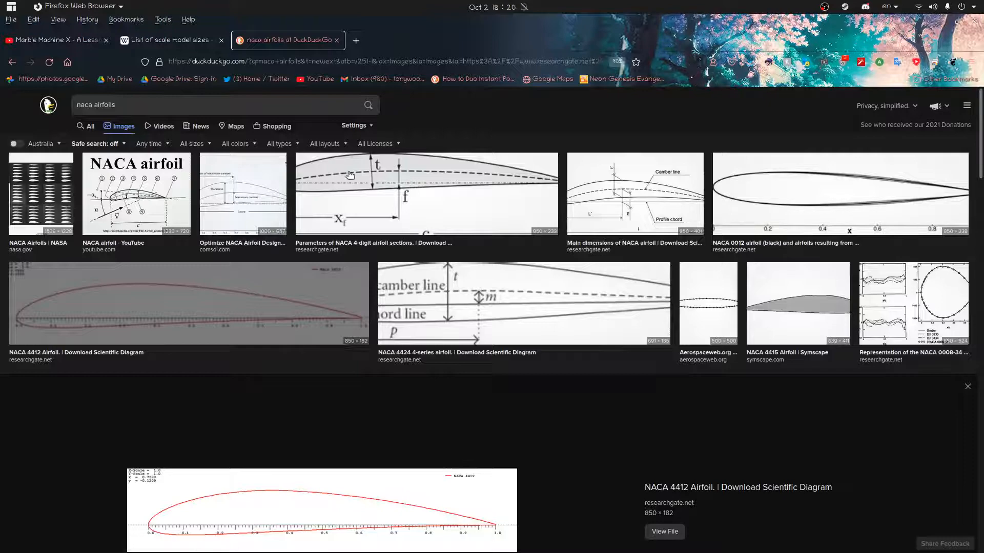
click(350, 176)
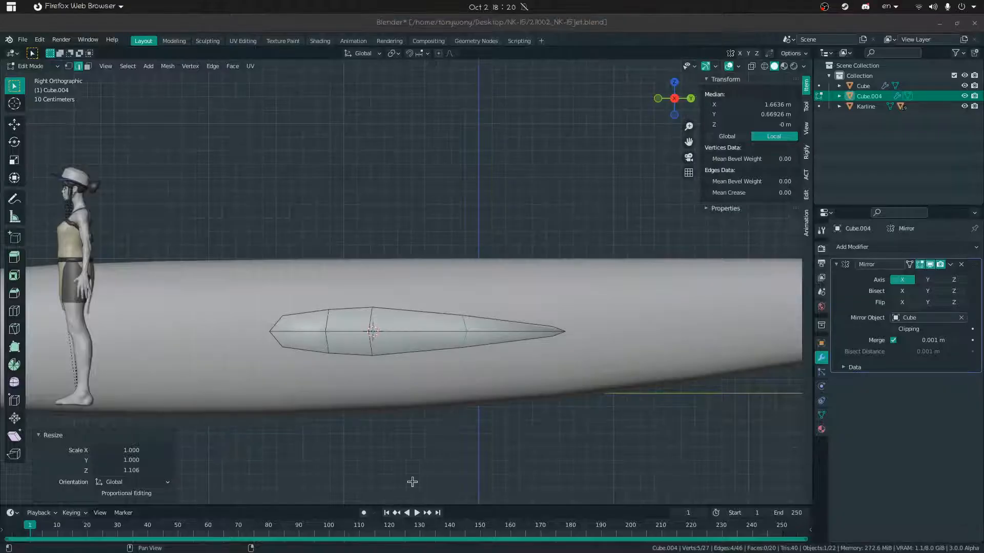
In Blender, raise the wing's thickest edge loop about 0.038 m along Z, and raise the loop just ahead of it similarly
click(374, 348)
key(g)
key(z)
click(372, 343)
alt+click(326, 343)
key(g)
key(z)
click(328, 337)
Raise the newly cut rear edge loop of the wing slightly along Z to continue the airfoil curve
click(453, 334)
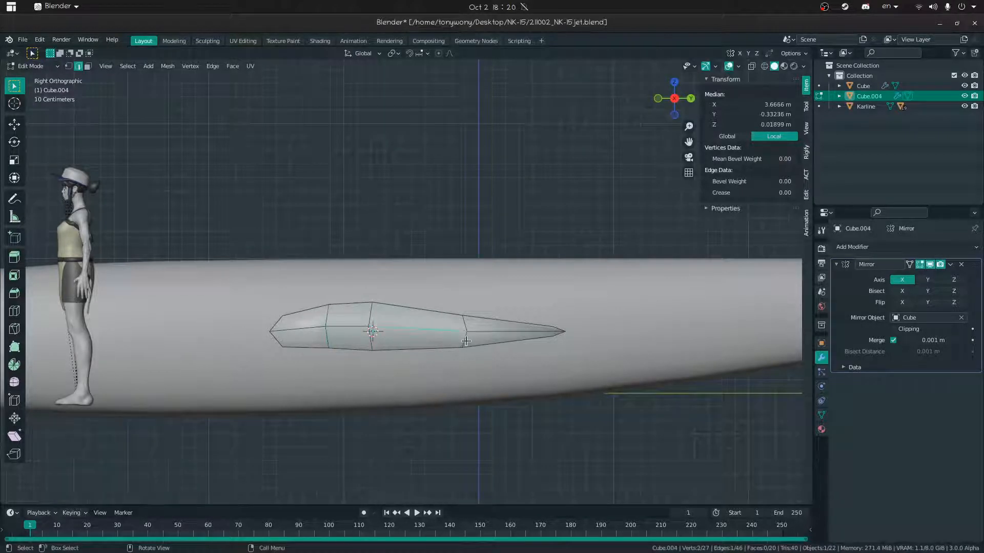
alt+click(464, 343)
key(g)
key(z)
click(329, 339)
Raise the underside spanwise edge at the wing's thickest section by about 0.022 m along Z in the right side view
alt+click(366, 344)
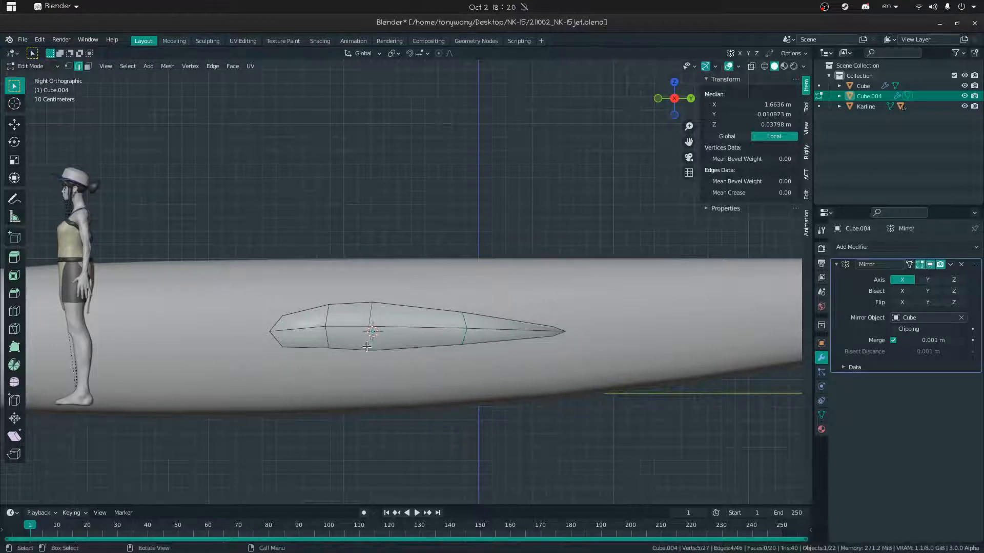
middle_drag(375, 367, 372, 352)
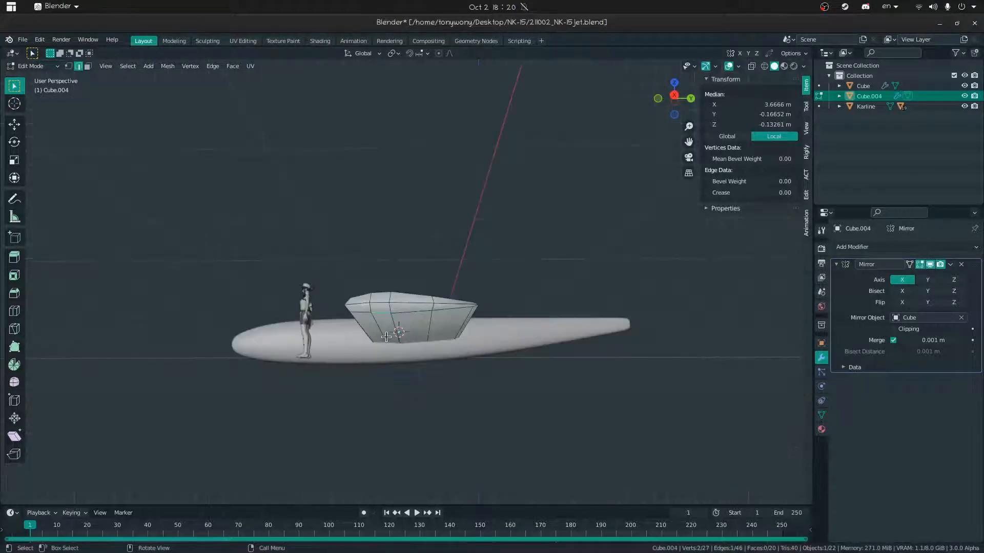
key(KP_1)
key(KP_3)
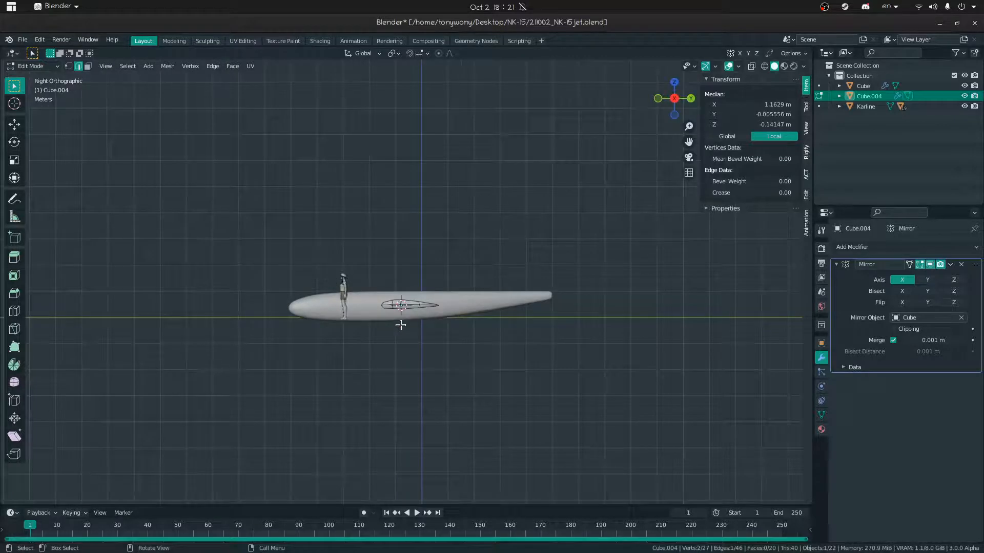
scroll(400, 328, up, 7)
key(g)
key(z)
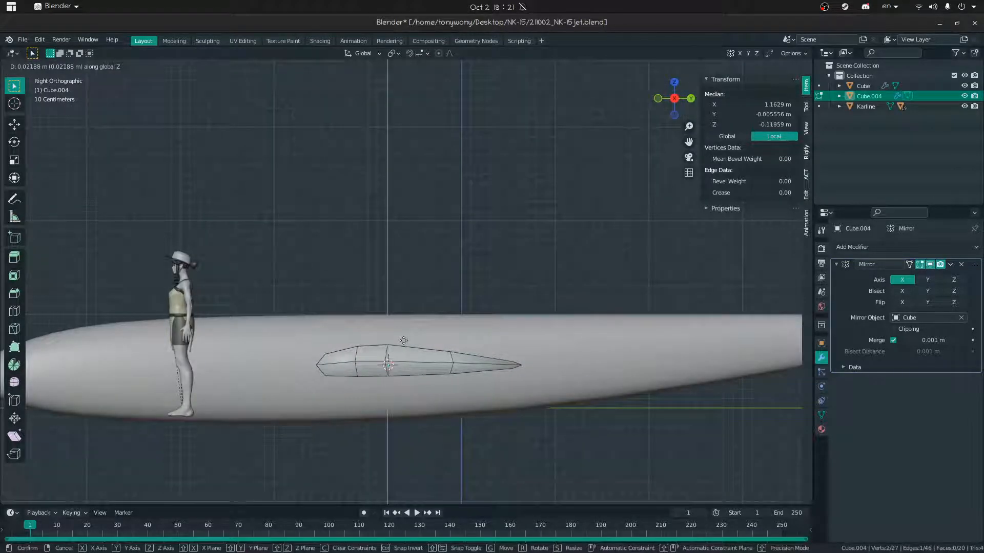
click(404, 341)
Select the wing's leading-edge faces and lower them about 0.027 m along Z
scroll(374, 363, up, 3)
shift+middle_drag(462, 409, 468, 381)
middle_drag(303, 393, 325, 364)
scroll(306, 393, down, 10)
key(shift+grave)
key(w)
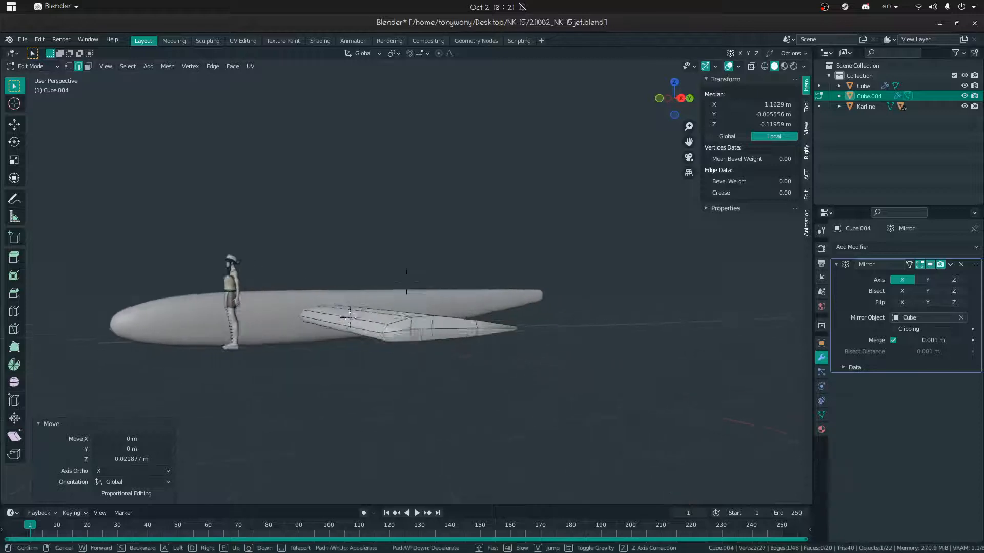
click(406, 281)
key(3)
click(387, 351)
middle_drag(388, 352, 361, 346)
key(g)
key(z)
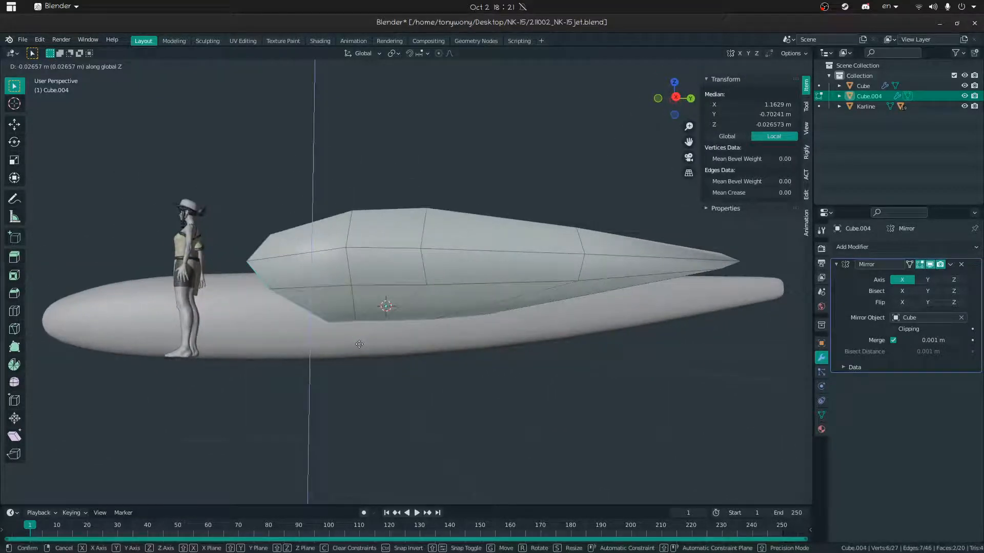
click(360, 345)
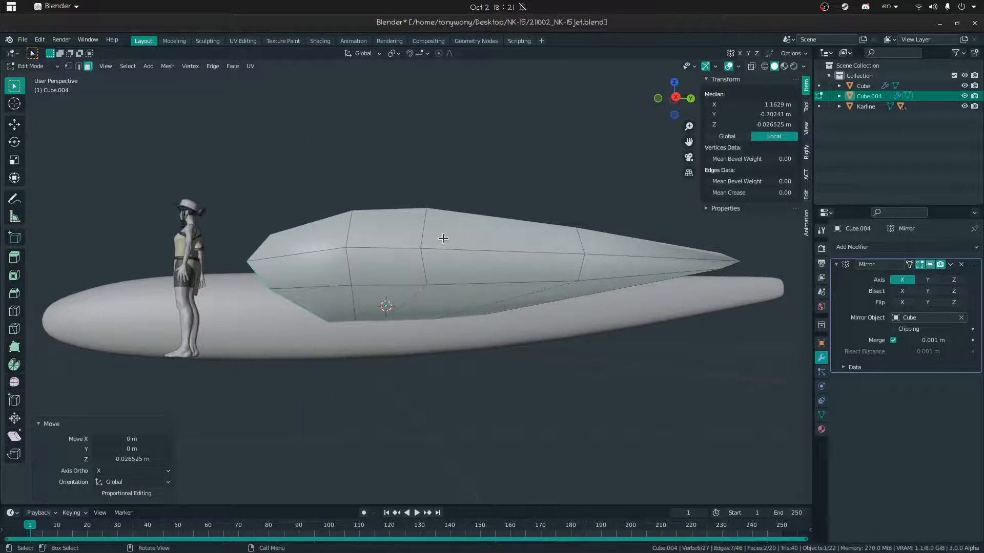
Try adding a centred loop cut through the upper half of the wing, then undo it
key(shift+grave)
key(w)
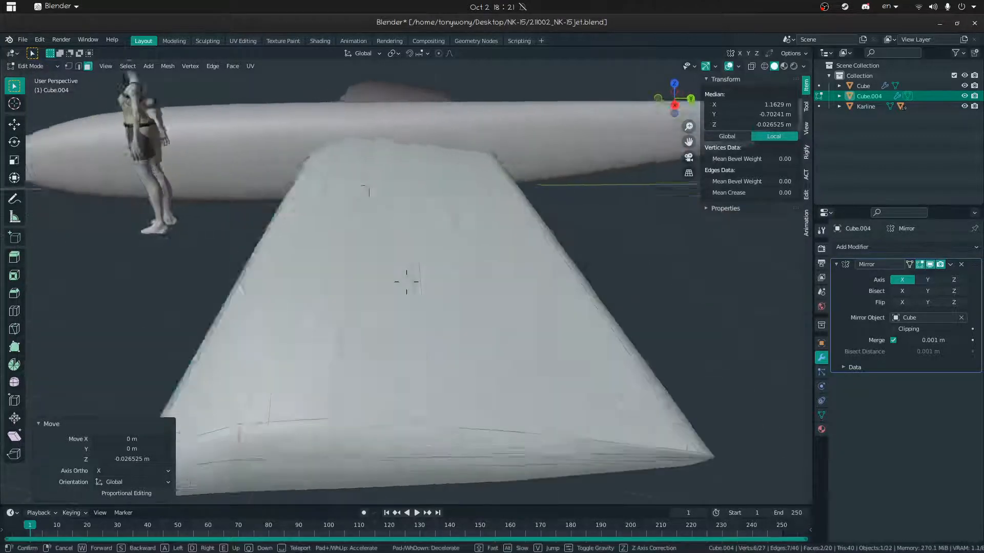
key(s)
click(354, 325)
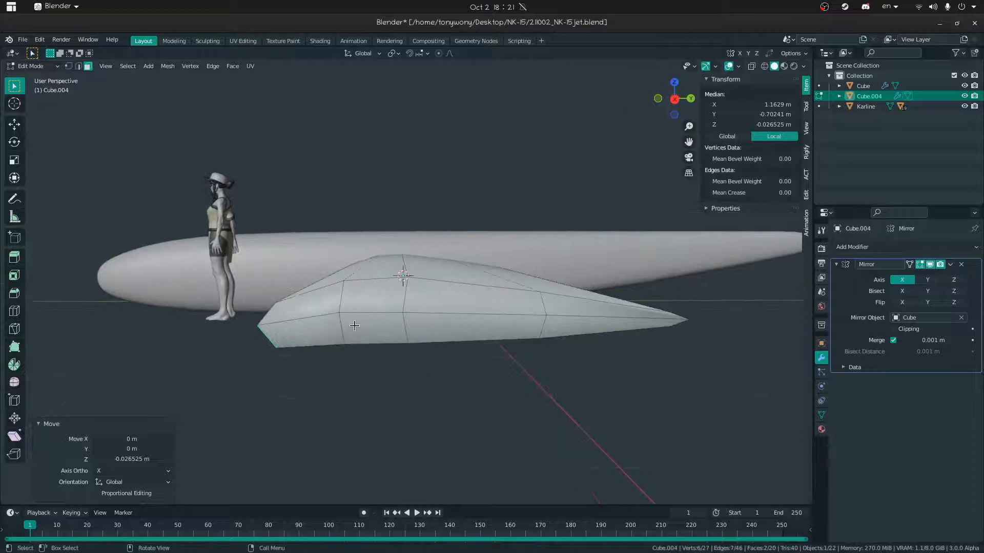
middle_drag(355, 325, 356, 294)
key(2)
key(ctrl+r)
click(354, 296)
click(356, 293)
middle_drag(358, 285, 359, 294)
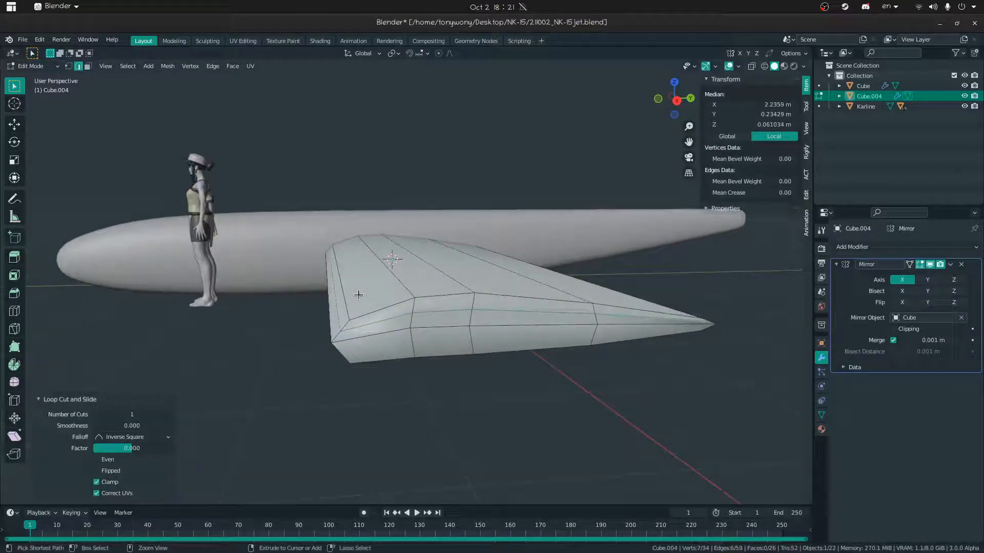
key(ctrl+z)
Edge-slide the wing's upper rear spanwise edge forward by a factor of about 0.32, and slide the matching underside edge forward too
middle_drag(655, 333, 641, 351)
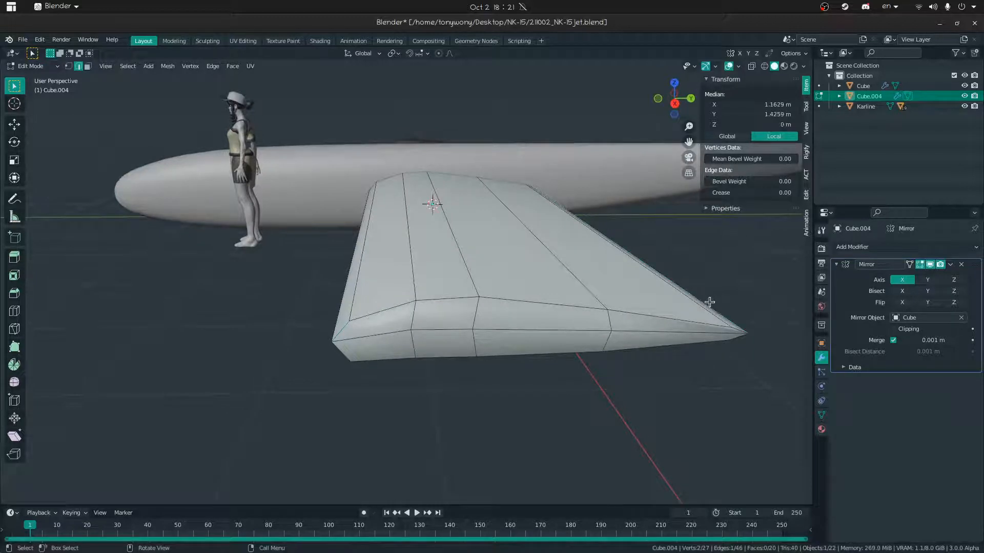
key(g)
key(g)
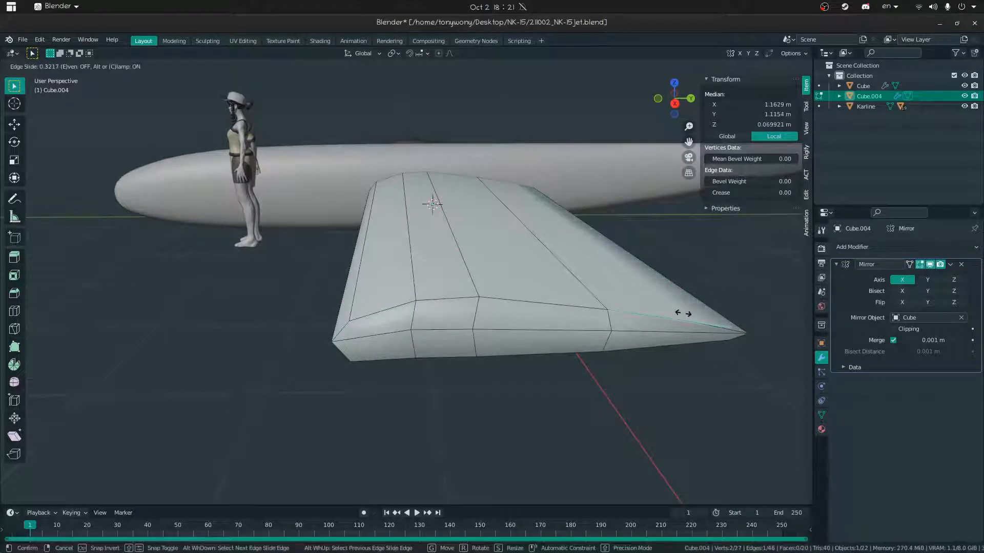
click(689, 314)
middle_drag(690, 314, 674, 224)
click(642, 213)
key(g)
key(g)
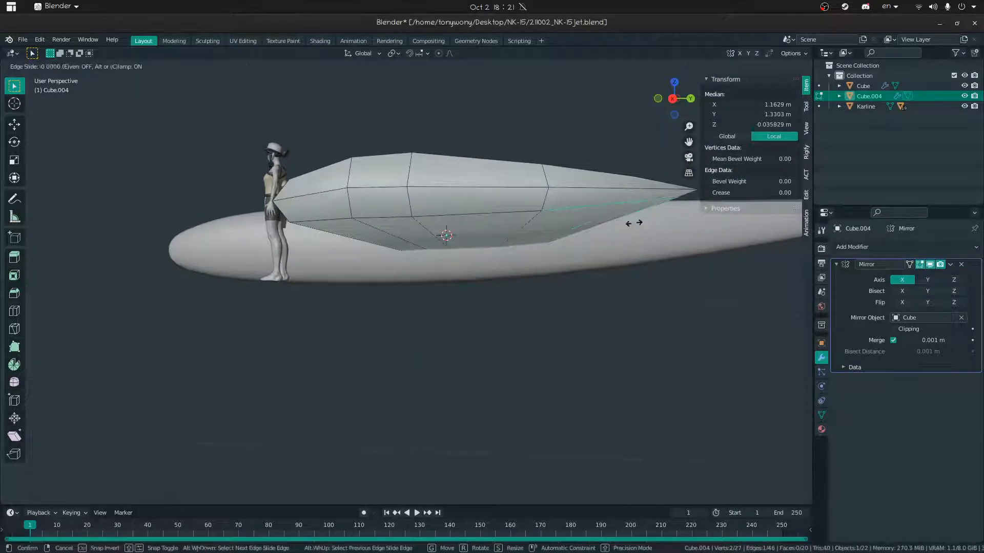
click(612, 222)
Bevel the edge loop running around the wing's mid-height with a width of about 0.083 m
middle_drag(613, 223, 463, 404)
click(543, 405)
middle_drag(541, 385, 509, 353)
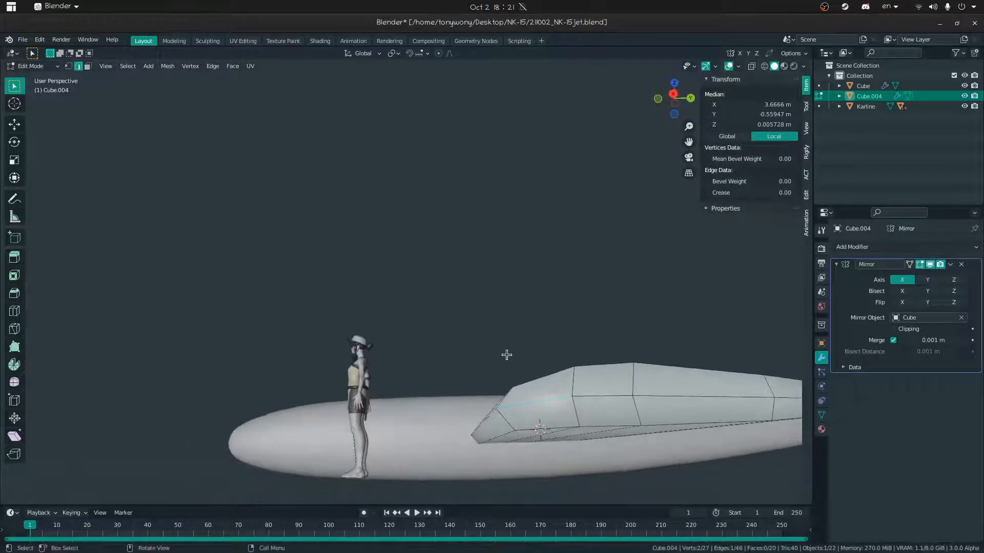
middle_drag(427, 403, 331, 398)
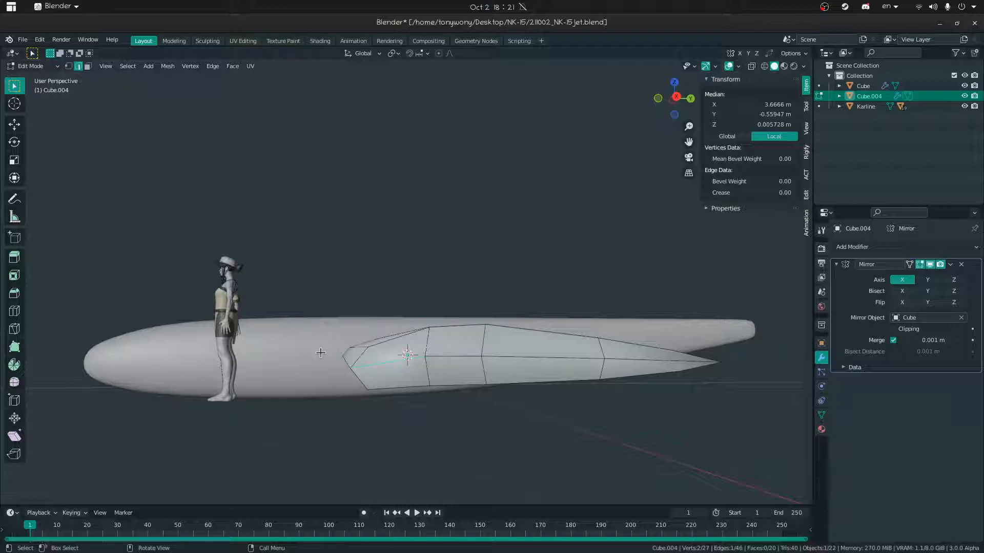
middle_drag(336, 349, 356, 321)
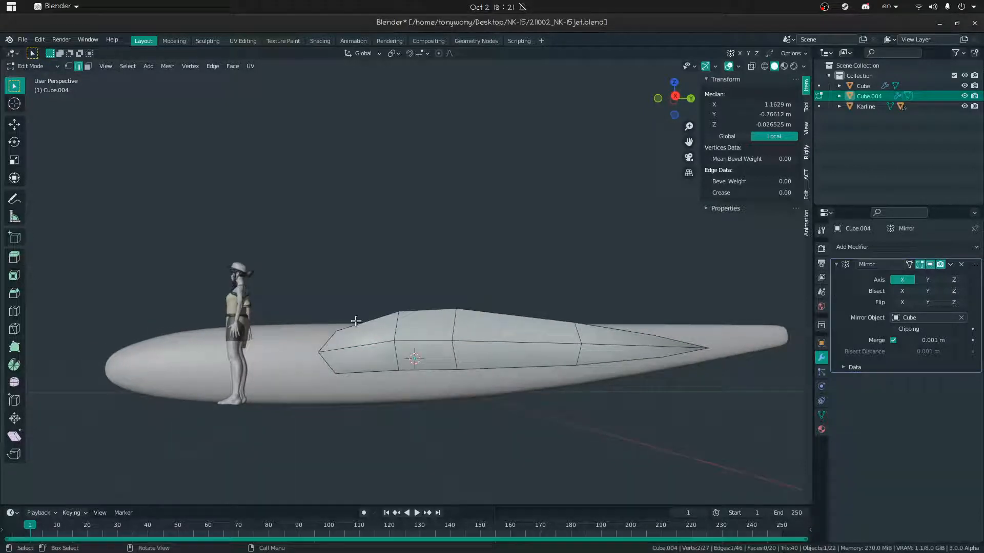
middle_drag(317, 388, 513, 378)
alt+click(442, 416)
key(ctrl+b)
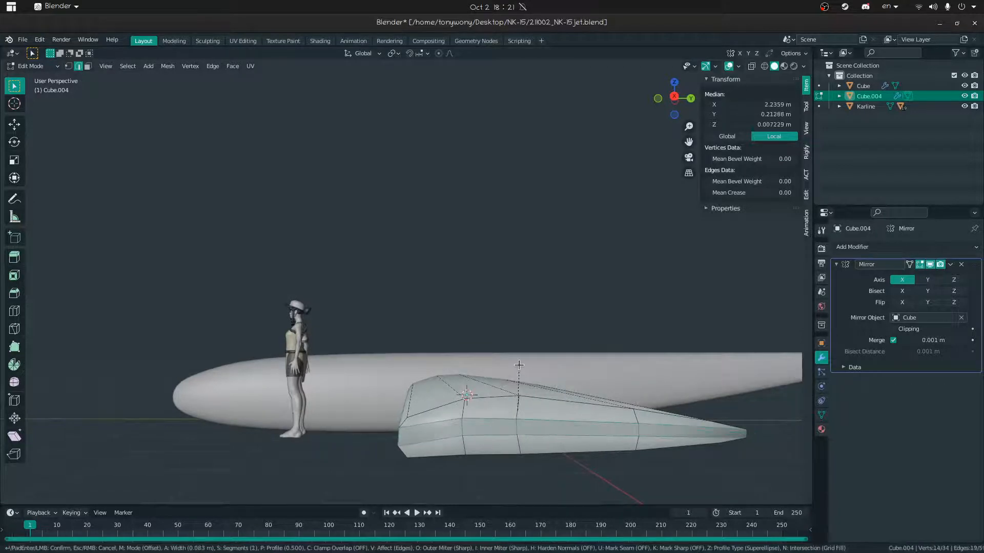
click(518, 365)
Reposition the upper edge of the beveled leading edge, first along Y and then along Z
middle_drag(518, 365, 409, 389)
click(394, 407)
key(g)
key(x)
right_click(410, 386)
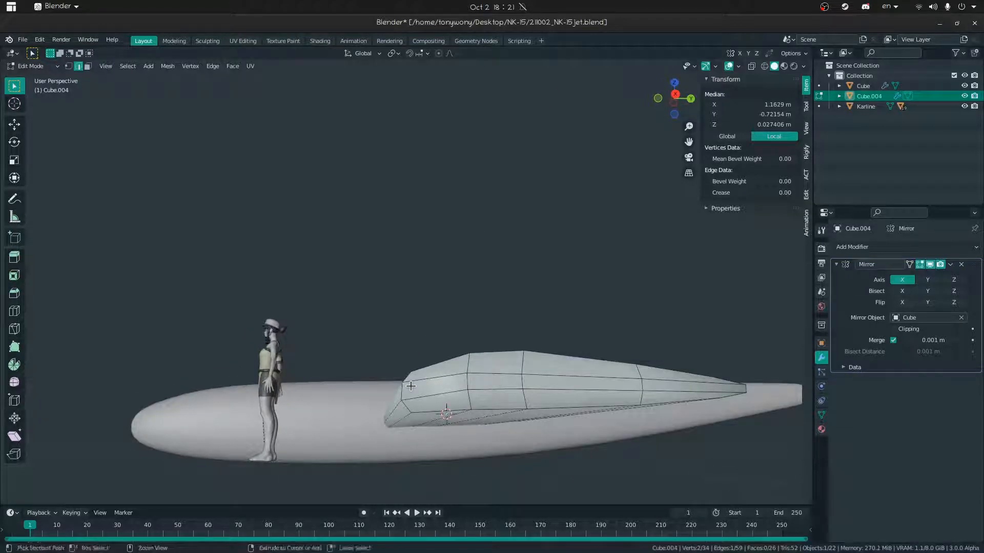
key(g)
key(y)
click(410, 387)
middle_drag(409, 386, 397, 407)
key(g)
key(z)
click(394, 403)
Adjust the height of the lower leading-edge edge along Z
click(400, 441)
middle_drag(400, 442, 468, 444)
click(395, 434)
key(g)
key(z)
click(437, 436)
Examine the reshaped wing against the fuselage from several angles
key(Tab)
key(shift+grave)
key(s)
click(406, 282)
mouse_move(406, 281)
middle_down()
mouse_move(422, 288)
mouse_move(410, 276)
middle_up()
key(Tab)
click(330, 289)
middle_drag(330, 289, 189, 294)
key(shift+grave)
key(s)
click(407, 281)
Delete the faces running along the wing's span, keeping only the tip cross-section
middle_drag(407, 282, 546, 339)
middle_drag(505, 307, 517, 199)
click(536, 218)
key(3)
alt+click(533, 219)
key(x)
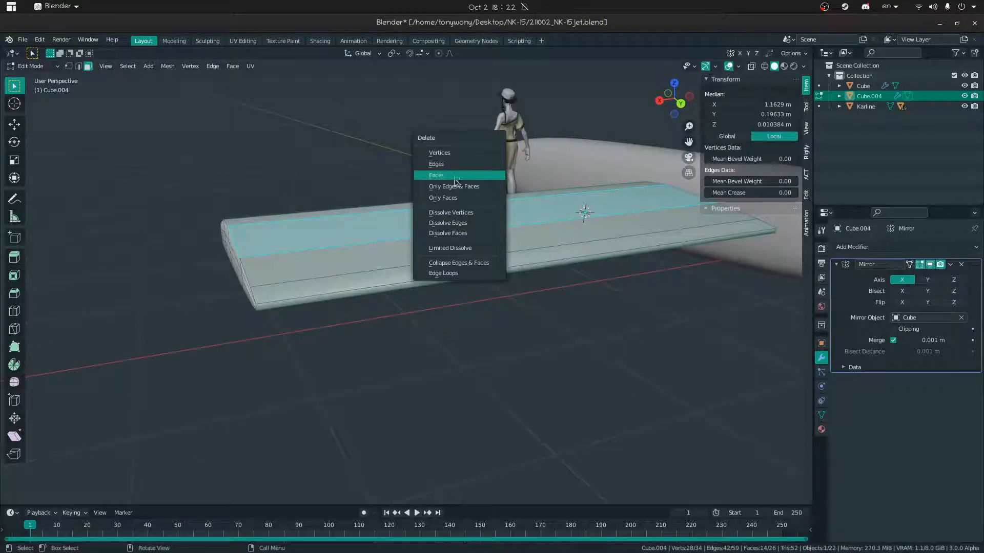
click(454, 178)
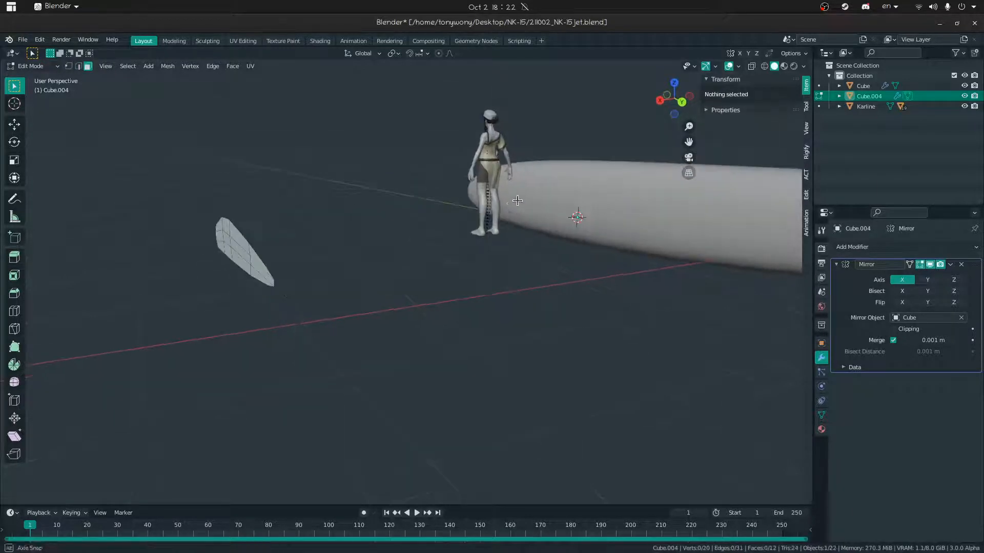
Hide every object except the wing and frame its profile in the right side view
key(Tab)
middle_drag(260, 201, 287, 198)
key(shift+g)
key(shift+h)
key(KP_1)
key(KP_3)
key(KP_Decimal)
scroll(235, 359, up, 3)
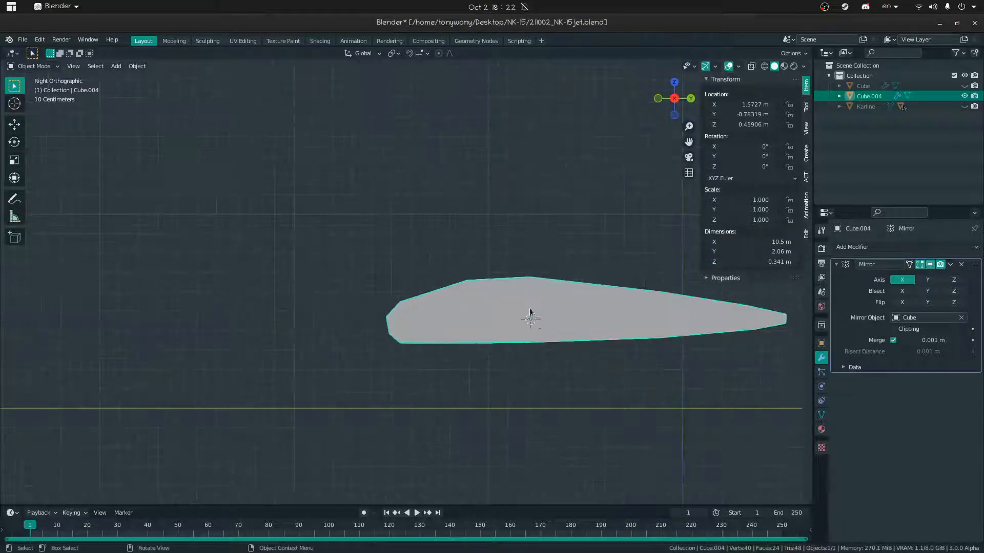
Pull the upper trailing vertex of the profile back to about Y 1.63 m and the lower one to about Y 1.45 m
key(Tab)
shift+middle_drag(663, 306, 545, 309)
key(1)
click(675, 319)
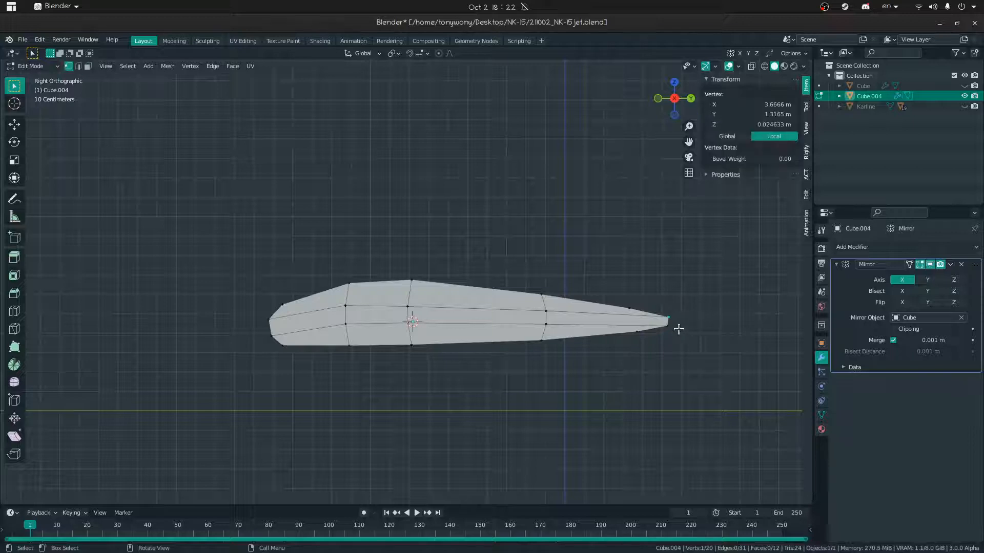
key(g)
click(738, 340)
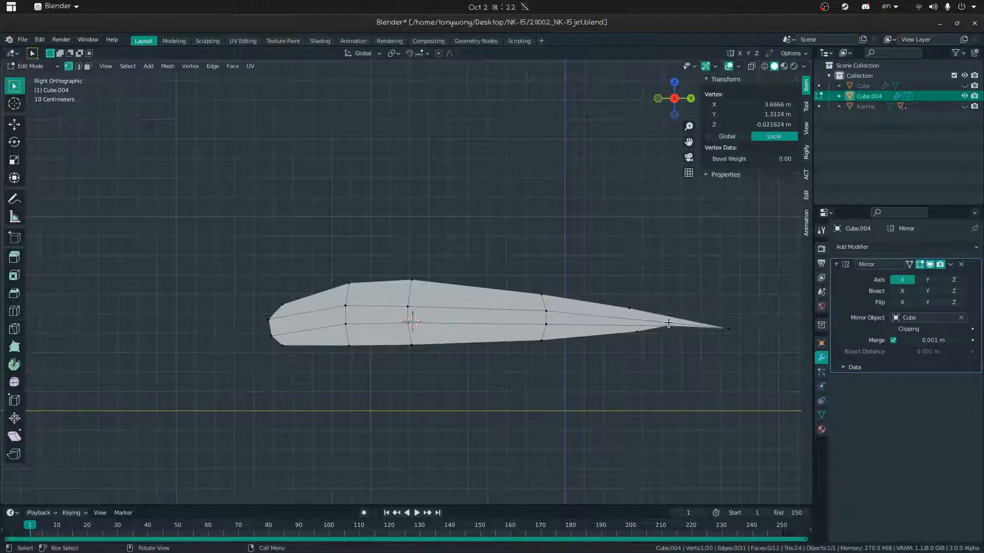
key(g)
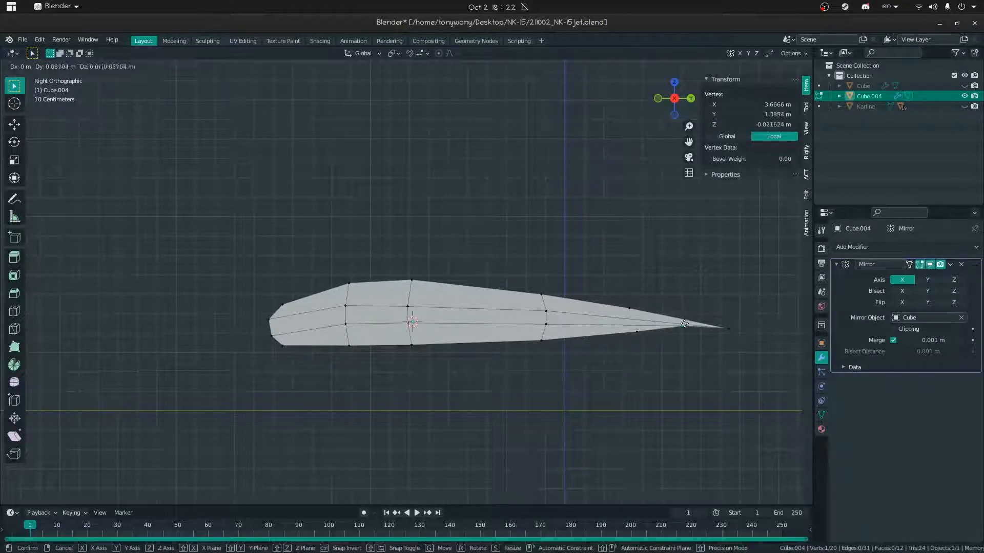
click(692, 328)
shift+middle_drag(712, 314, 566, 340)
scroll(566, 340, up, 2)
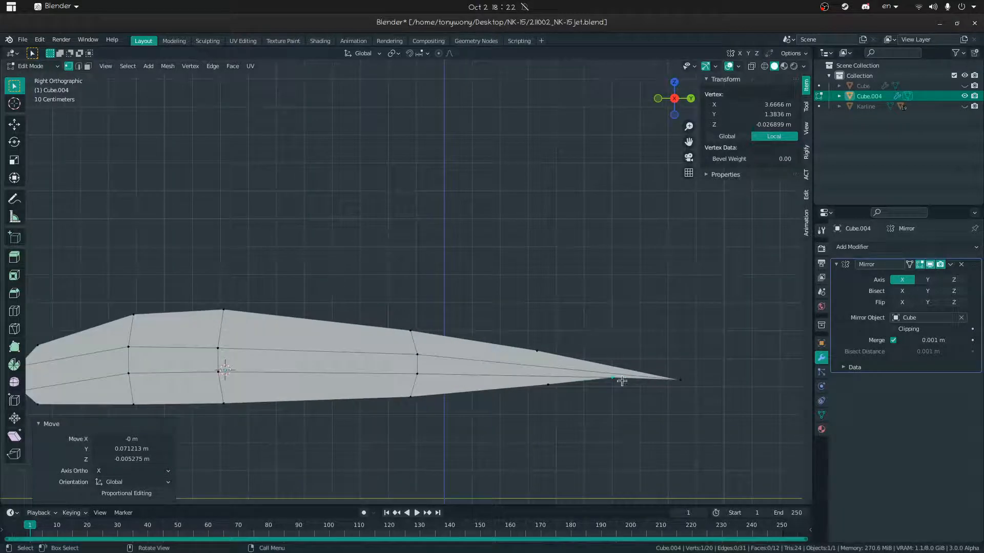
key(g)
click(673, 372)
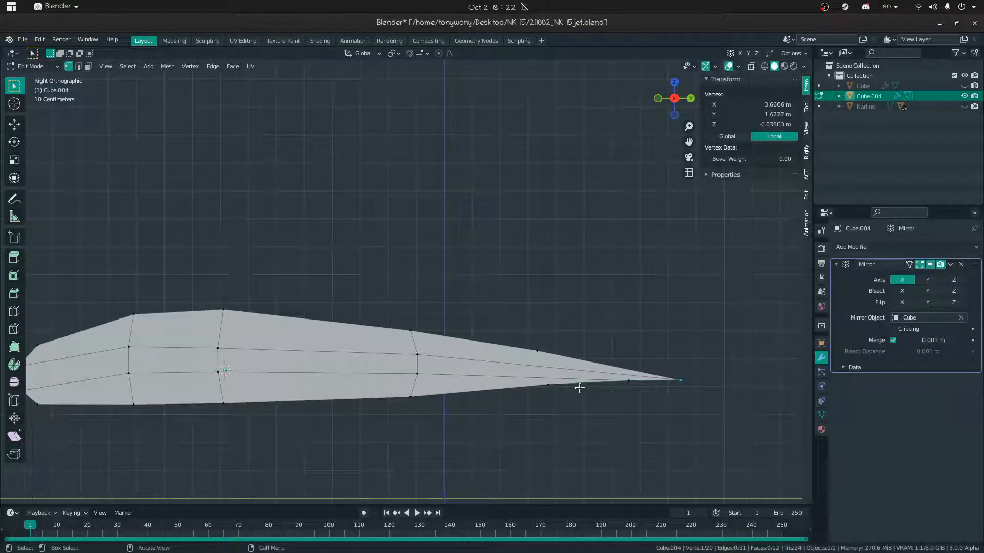
Lower the trailing tip and the underside vertex just ahead of it to about Z -0.075 m
shift+click(635, 385)
click(630, 387)
shift+click(682, 384)
key(g)
click(683, 394)
Lower the next underside vertex forward and shift it slightly forward to flatten the rear underside
click(559, 380)
key(g)
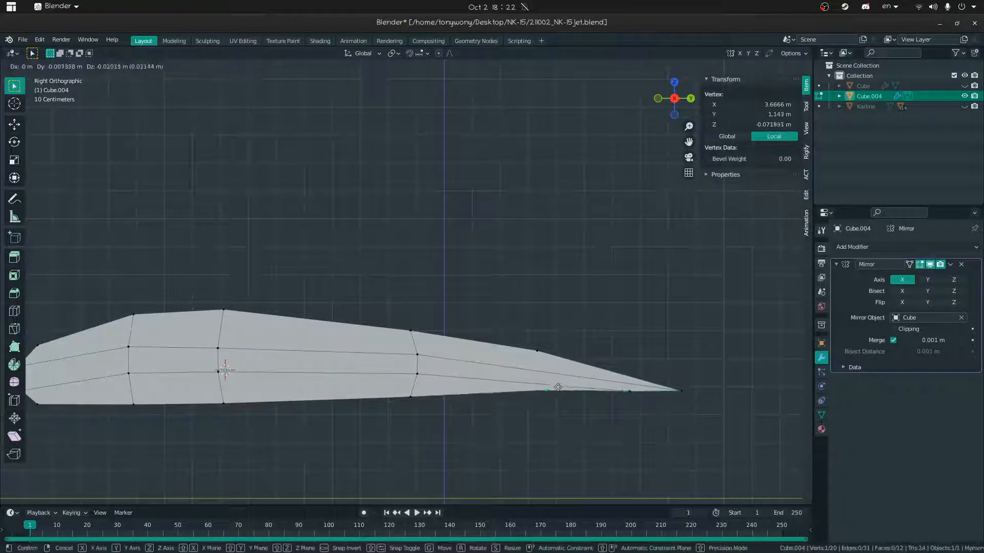
click(557, 389)
click(538, 394)
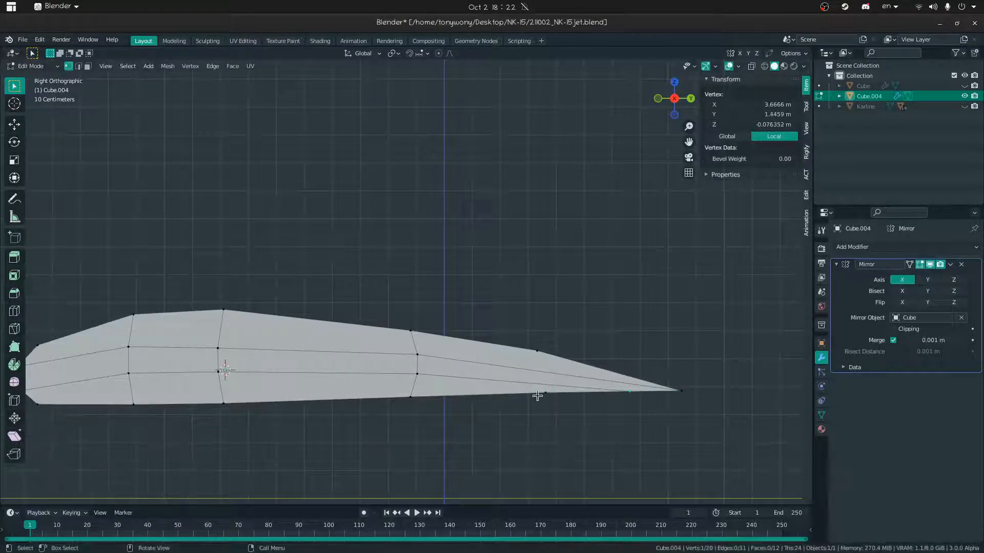
key(g)
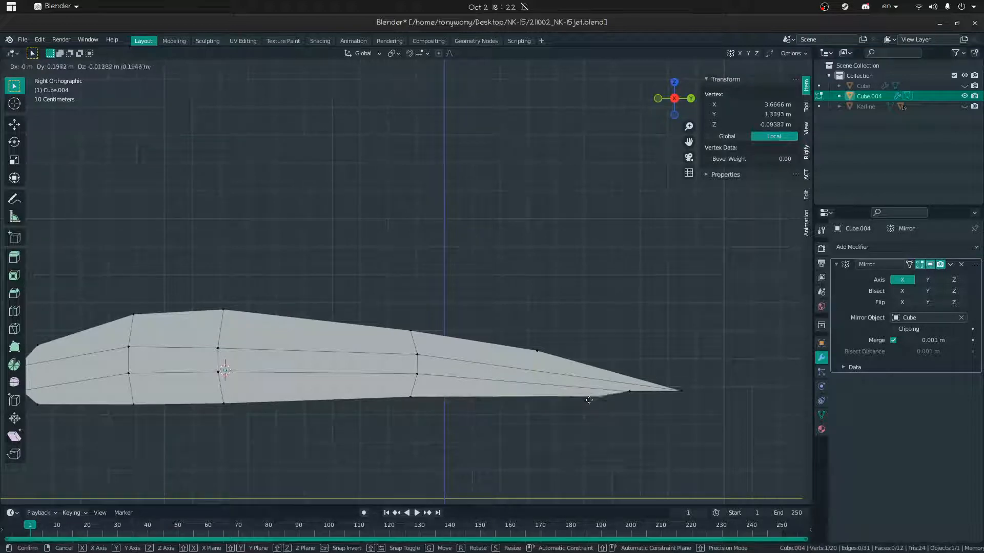
click(628, 393)
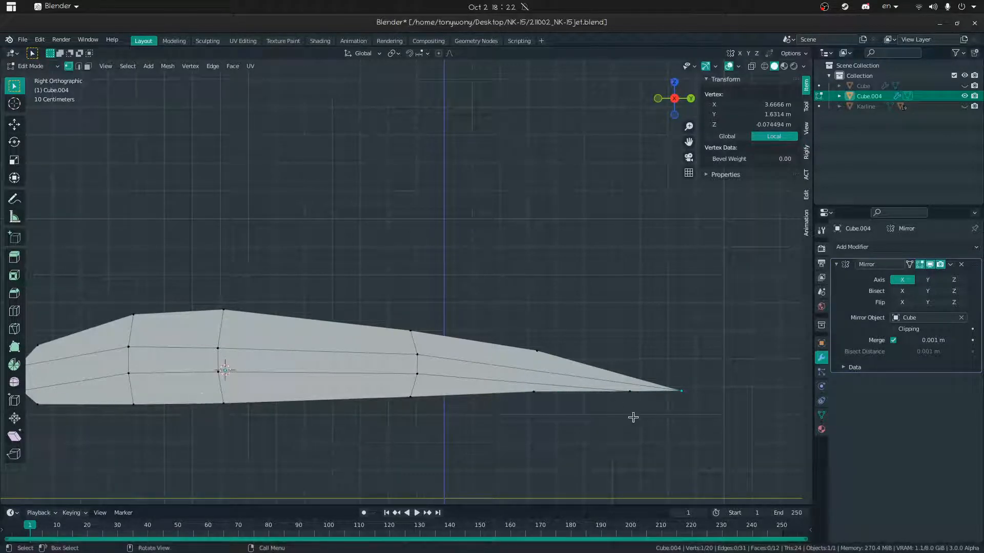
Nudge the underside vertex at the thickest section upward and adjust the one at the rear loop
click(223, 404)
key(g)
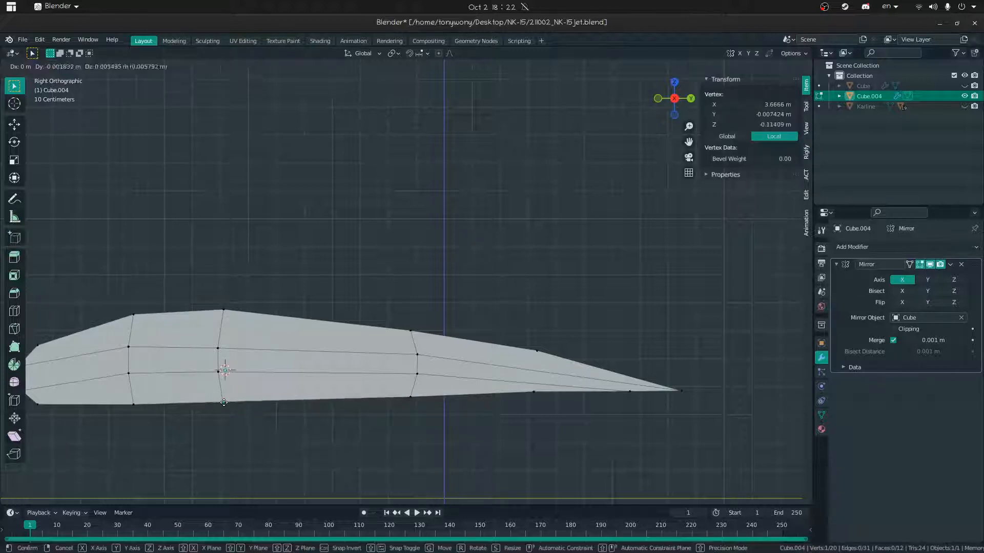
click(222, 402)
click(436, 404)
key(g)
click(436, 405)
Select the rear underside vertex together with the trailing tip and move both slightly down
click(536, 402)
shift+click(682, 396)
key(g)
click(681, 404)
Reposition the two underside vertices ahead of the tip, shifting the rearmost about 0.044 m forward and 0.020 m up
click(521, 395)
key(g)
click(508, 402)
click(635, 402)
key(g)
click(611, 397)
Raise the two underside vertices around the thickest section, and raise the rear loop's underside vertex about 0.011 m
shift+middle_drag(570, 401, 668, 392)
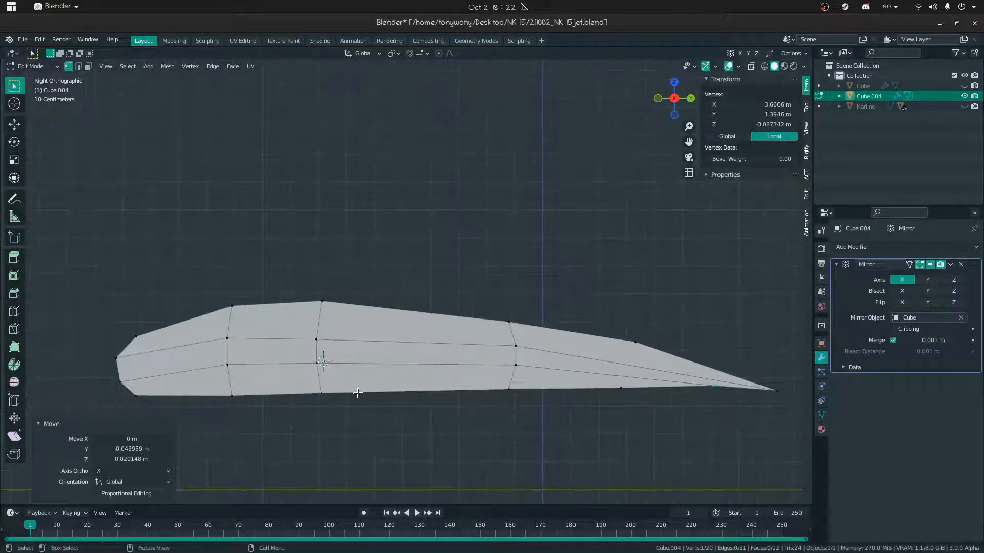
click(317, 397)
shift+click(248, 399)
key(g)
click(272, 396)
click(518, 399)
key(g)
click(517, 395)
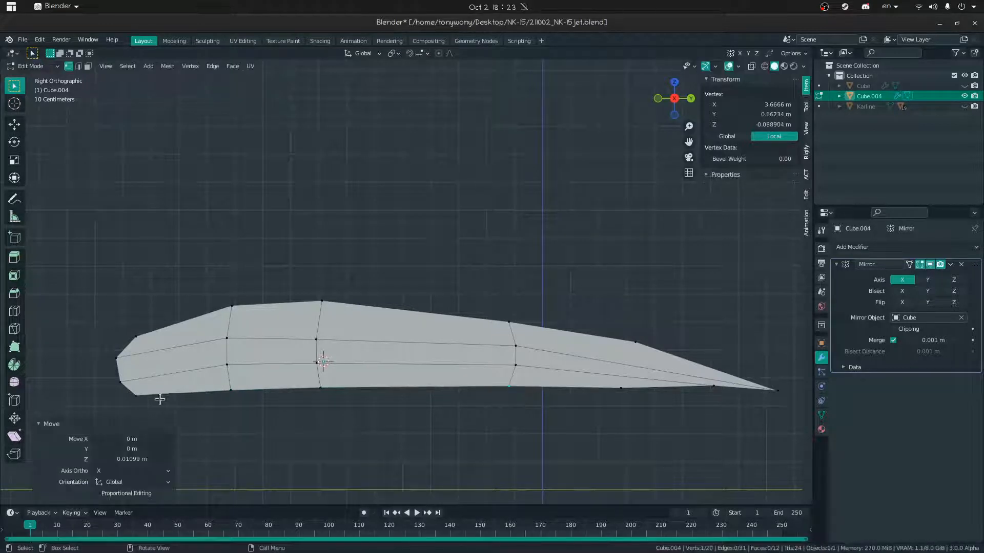
Lower the rearmost underside vertex to about Z -0.098 m and fine-tune the trailing tip
click(708, 386)
key(g)
click(707, 389)
click(773, 389)
key(g)
click(773, 389)
Move the rear upper-surface vertex backward and down toward the tip, and shift the rearmost underside vertex forward
click(637, 352)
key(g)
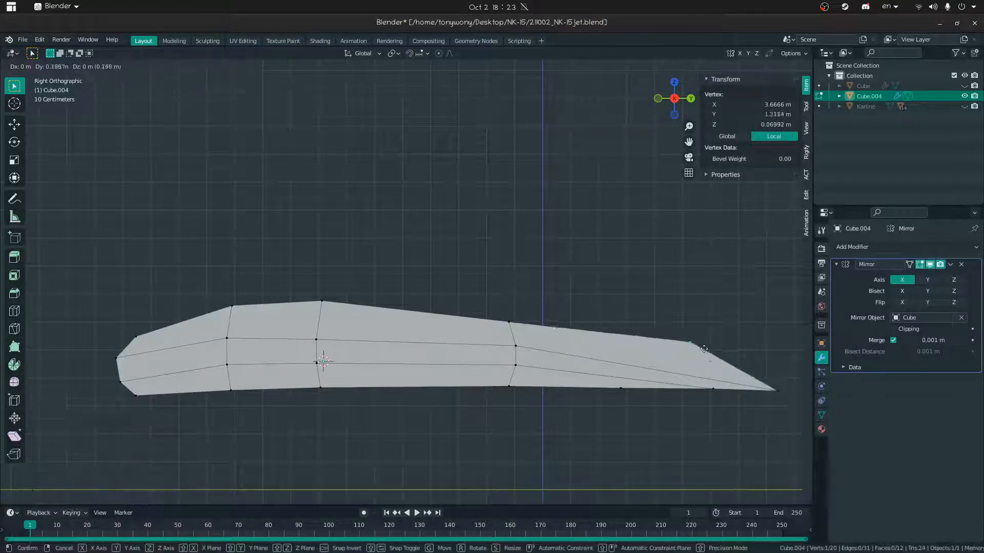
click(713, 373)
click(709, 395)
key(g)
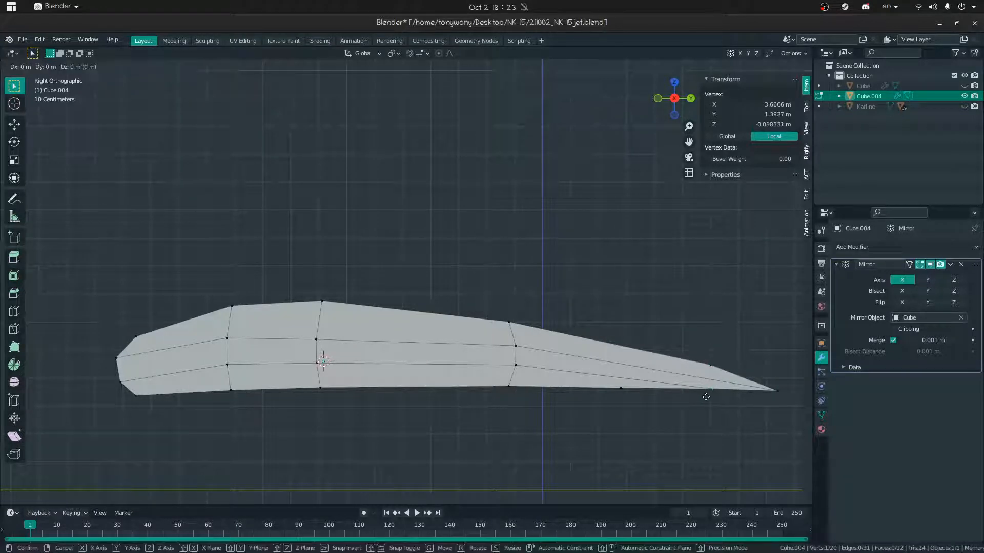
click(672, 396)
Return to Object Mode and add a level 2 Subdivision modifier to the wing profile
click(622, 394)
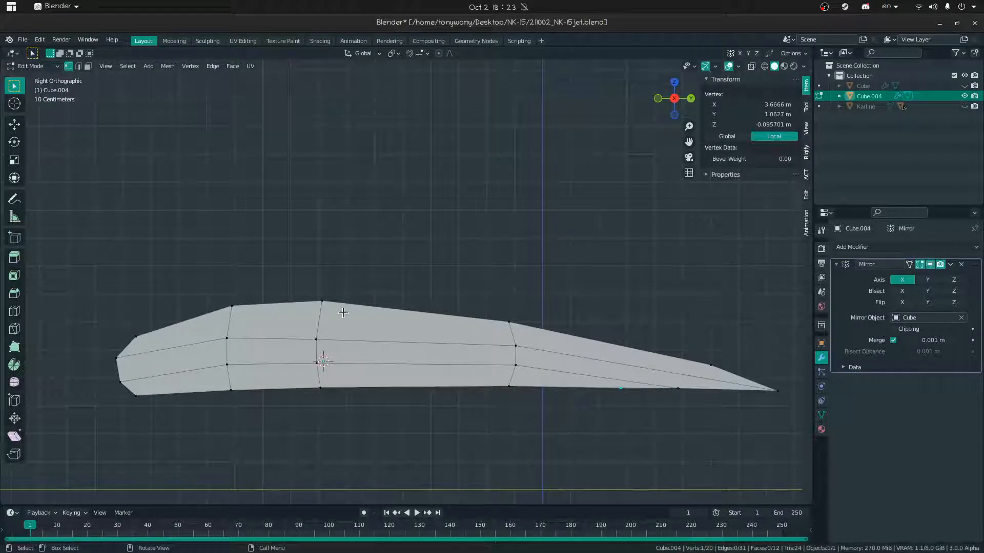
shift+click(316, 338)
key(2)
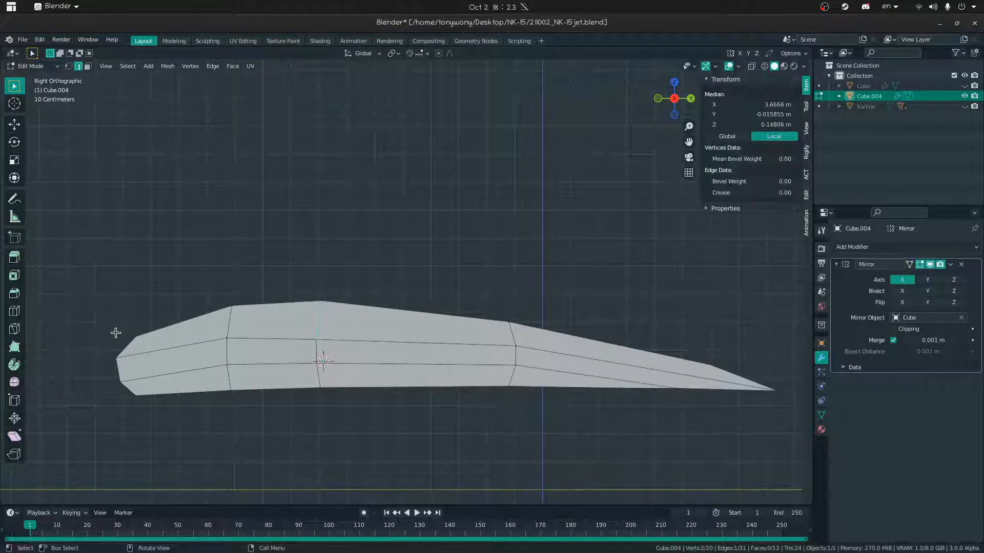
click(145, 332)
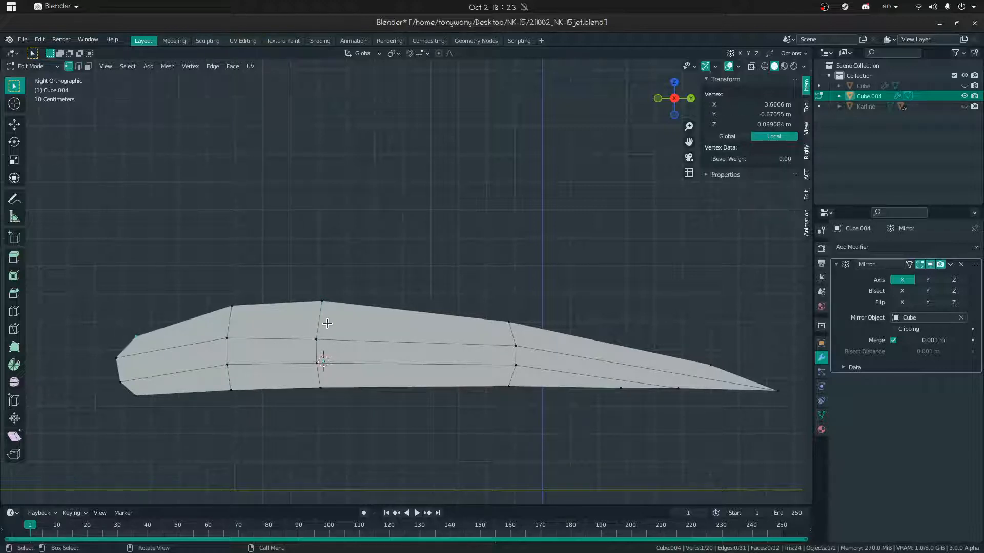
key(Tab)
key(ctrl+2)
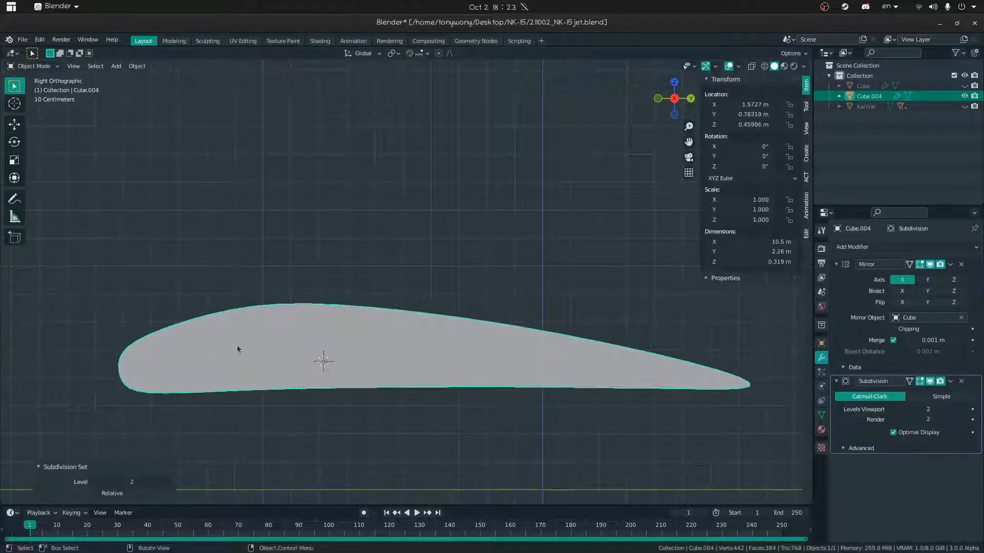
In Edit Mode, raise the two middle vertices of the airfoil's thickest loop by about 0.009 m
key(Tab)
click(751, 371)
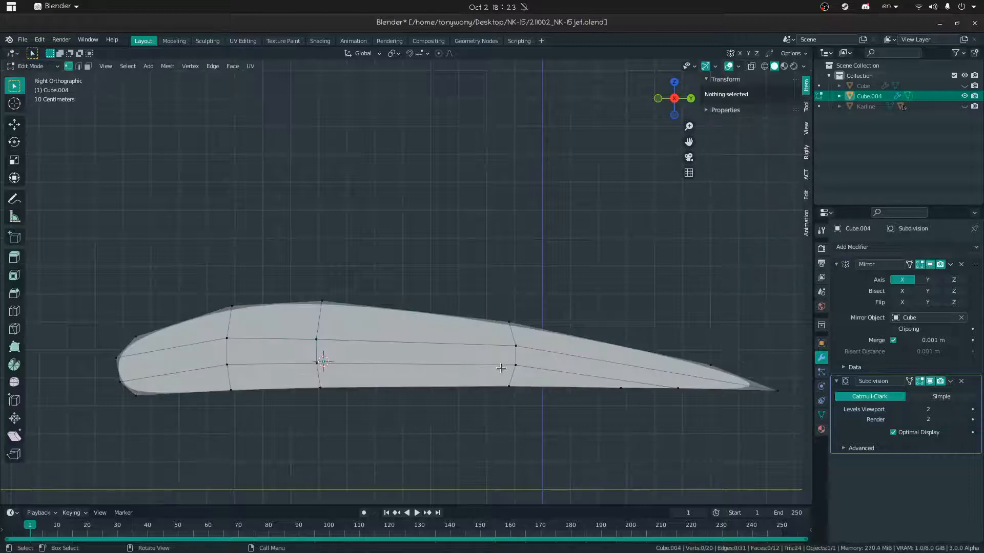
click(322, 347)
shift+click(319, 355)
key(g)
click(321, 346)
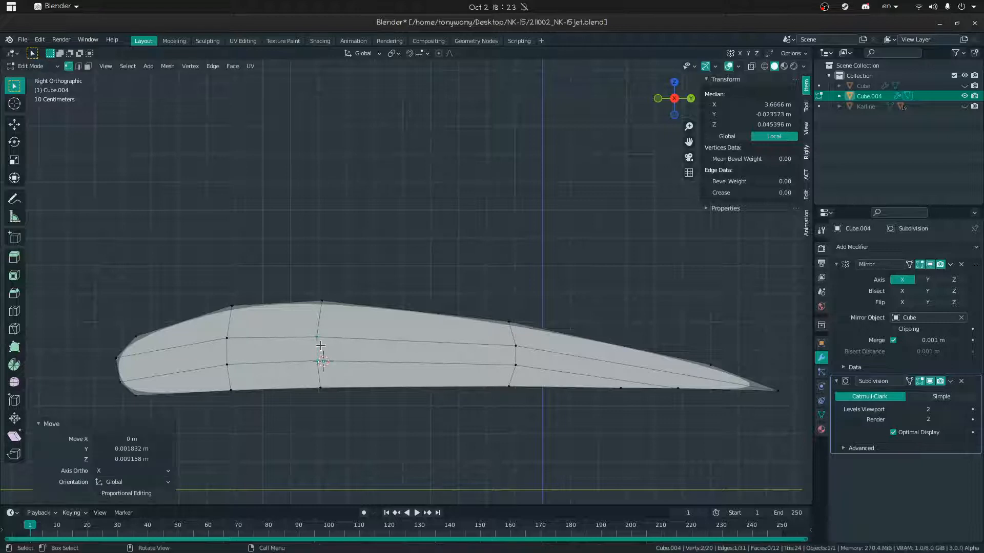
click(617, 394)
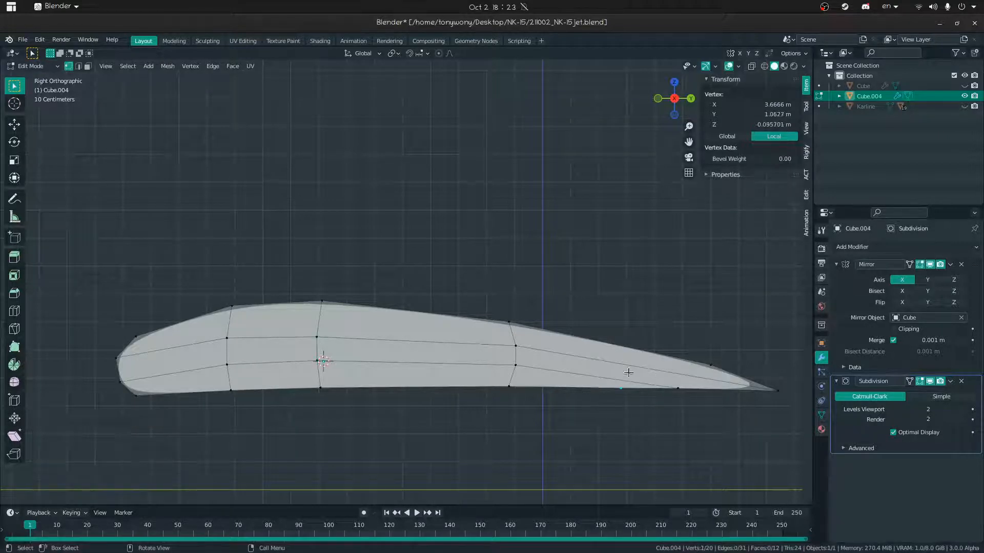
key(3)
alt+click(545, 368)
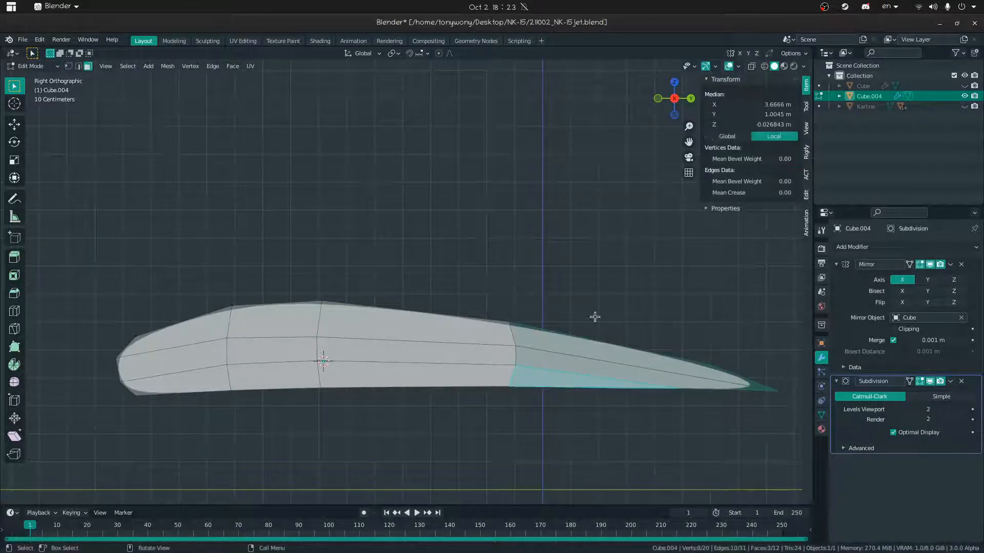
key(ctrl+z)
key(ctrl+z)
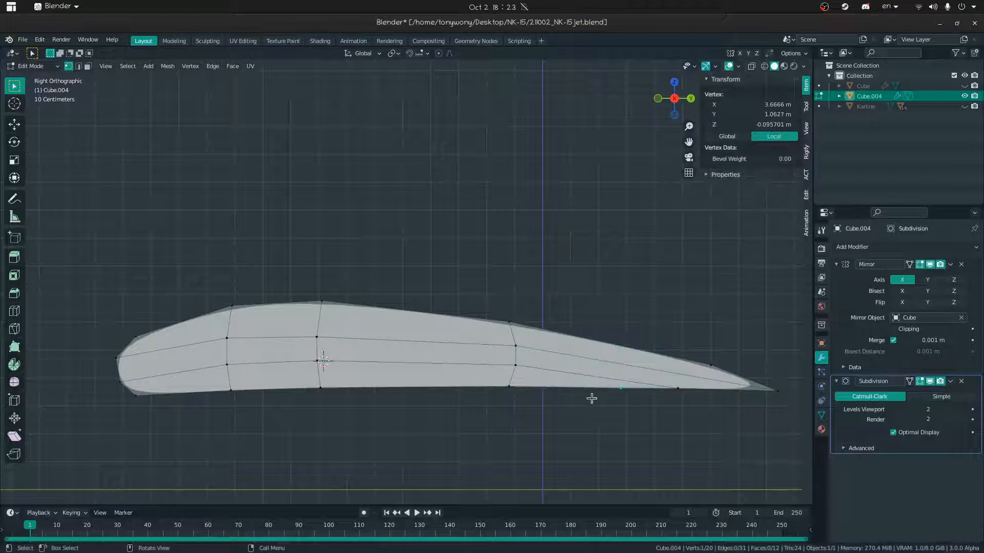
Try to connect the rearmost underside vertex to the rear upper-surface vertex with a new edge
key(j)
click(661, 411)
click(713, 364)
key(j)
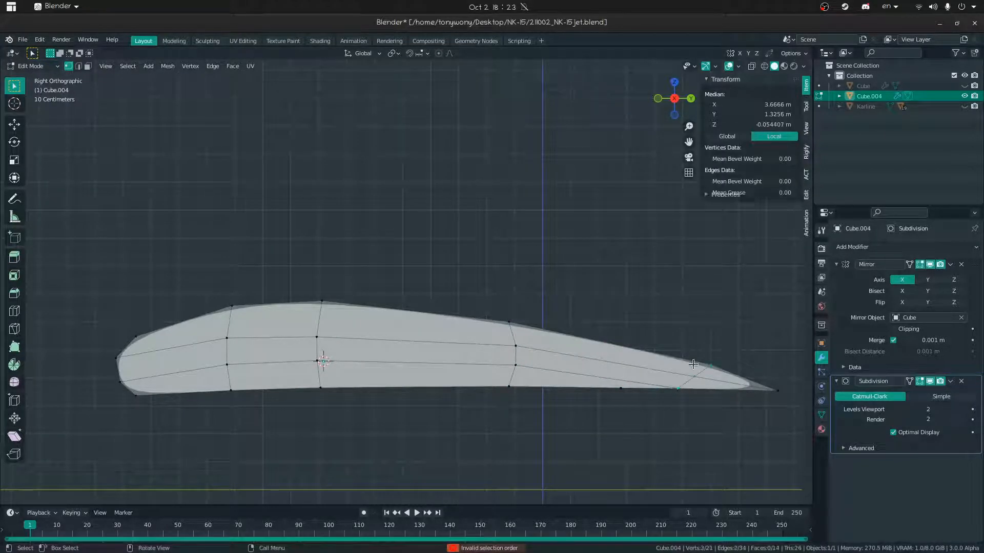
Try to slide the neighbouring underside vertex onto the rearmost one for merging, and undo back to before the added connection
click(710, 366)
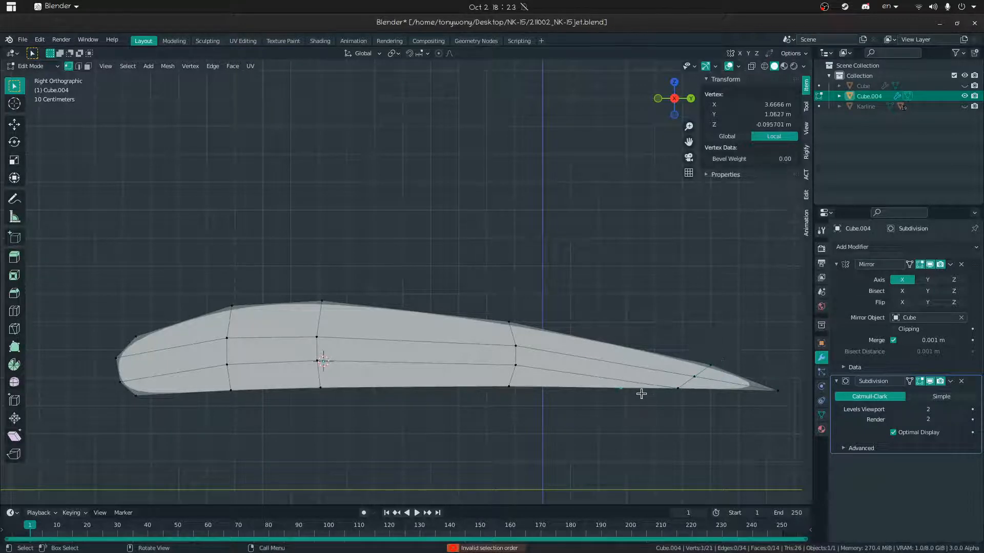
key(shift+v)
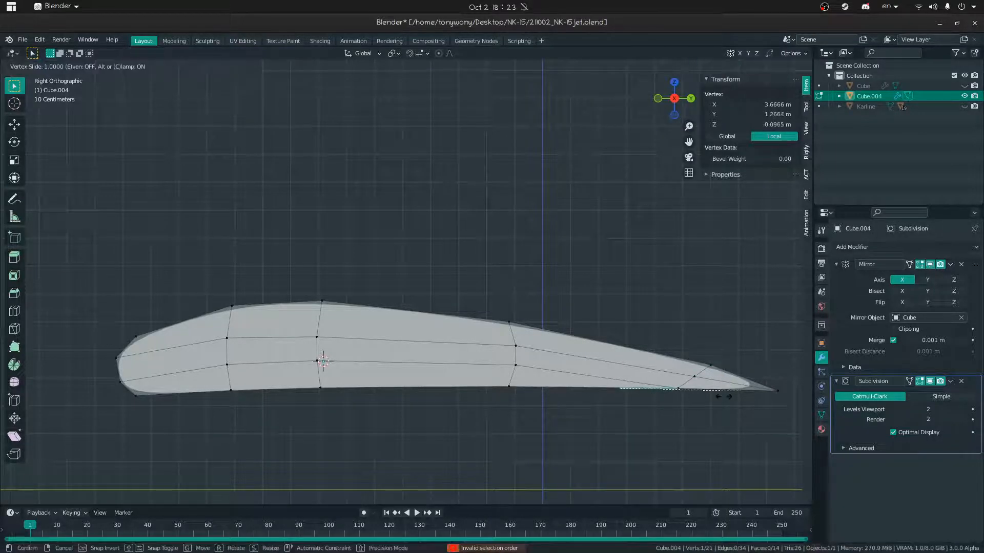
click(722, 396)
key(a)
key(m)
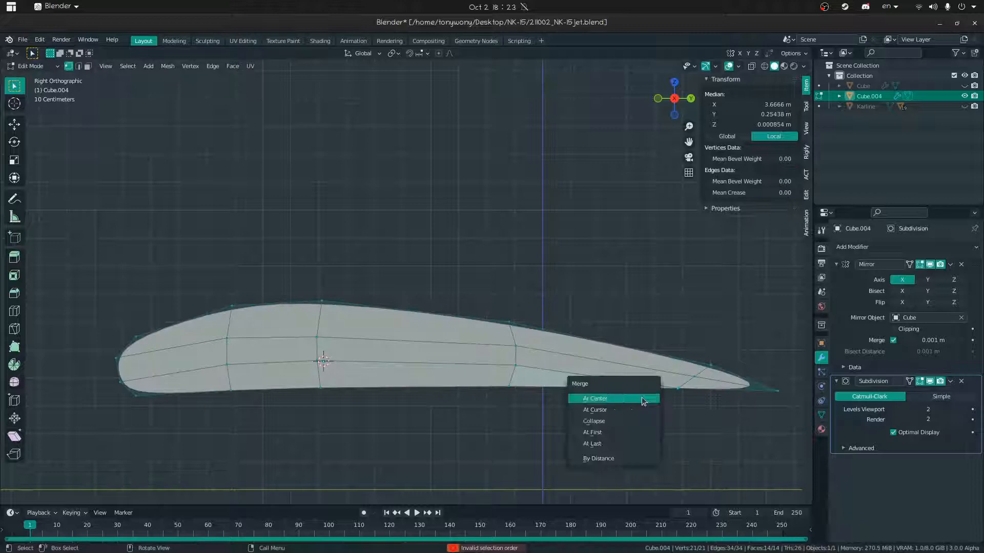
key(ctrl+z)
key(ctrl+z)
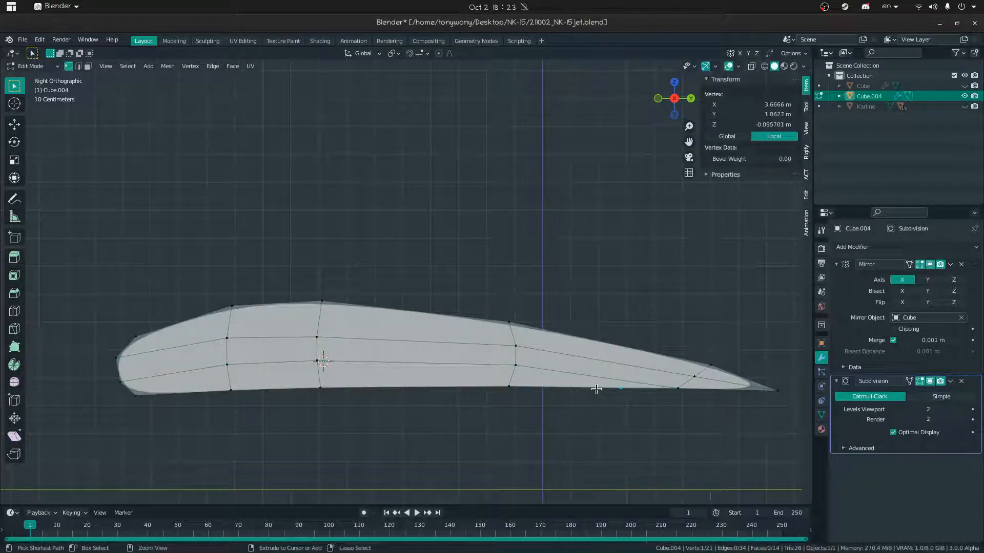
key(a)
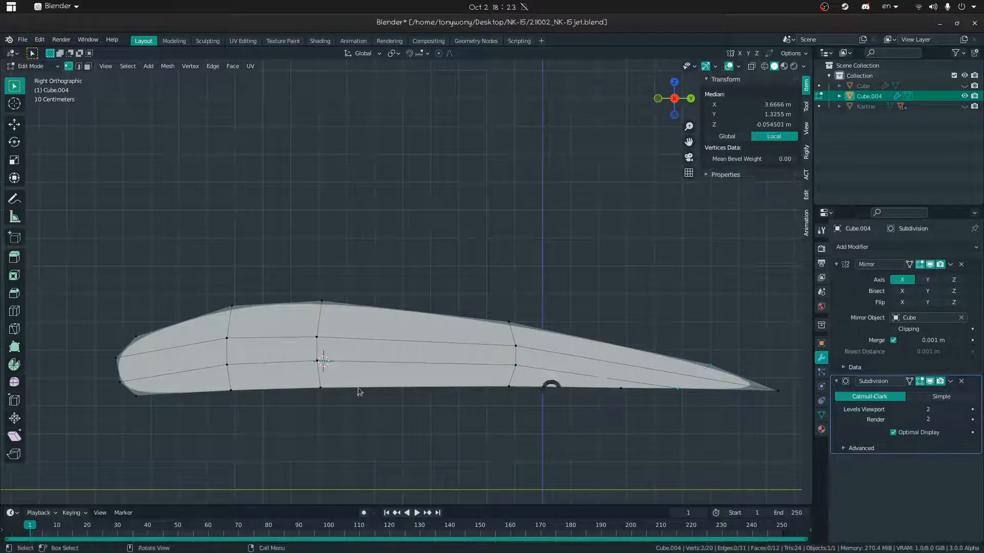
Extend the trailing tip vertex backward and shift the rear upper-surface vertex slightly toward the tip
key(Tab)
scroll(336, 383, down, 1)
key(Tab)
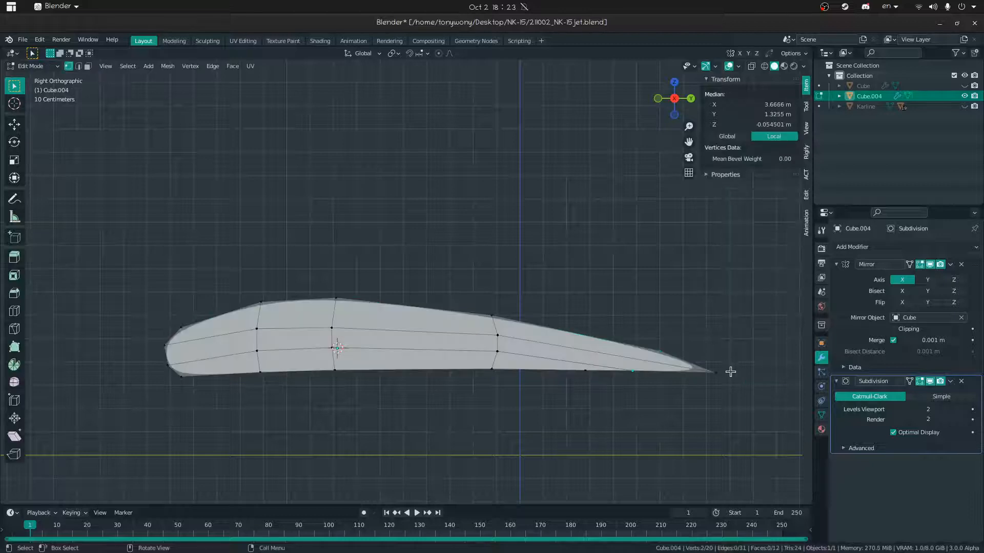
key(g)
click(754, 370)
click(652, 350)
key(g)
click(666, 353)
Move the rearmost underside vertex back near the trailing tip, to about Y 1.622 m and Z -0.112 m, and return to Object Mode
click(634, 370)
key(g)
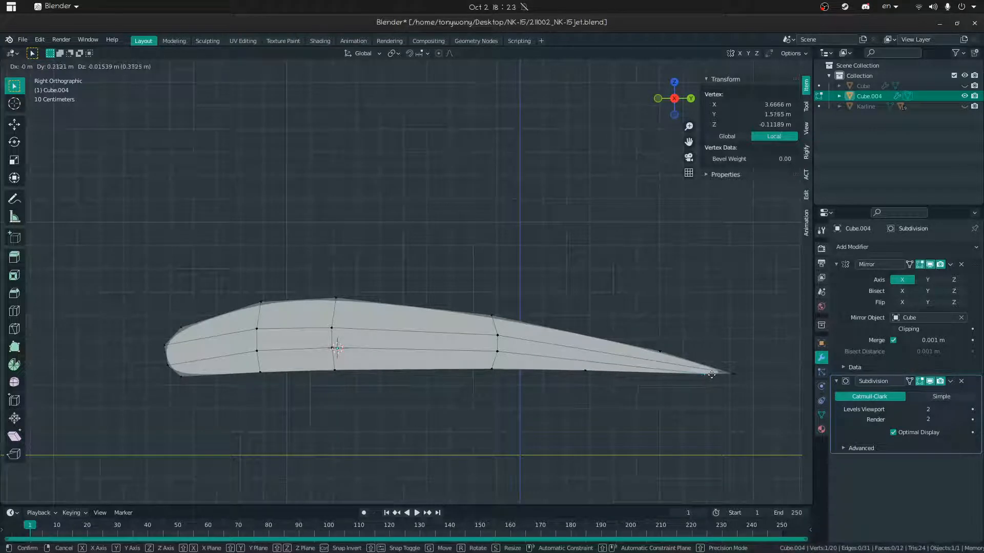
click(721, 375)
key(Tab)
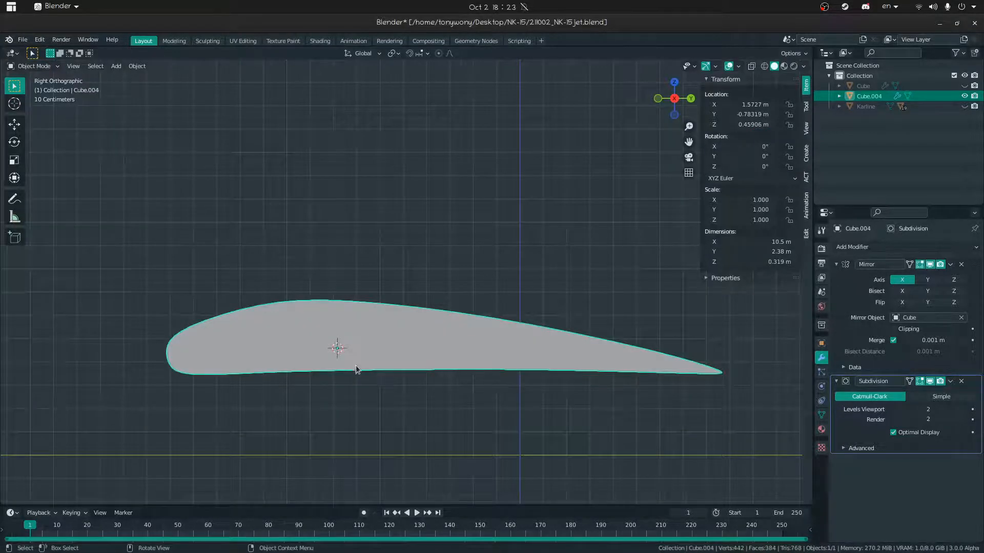
scroll(356, 361, down, 3)
Adjust the height of the airfoil's rear edge loop slightly along Z and return to Object Mode
key(Tab)
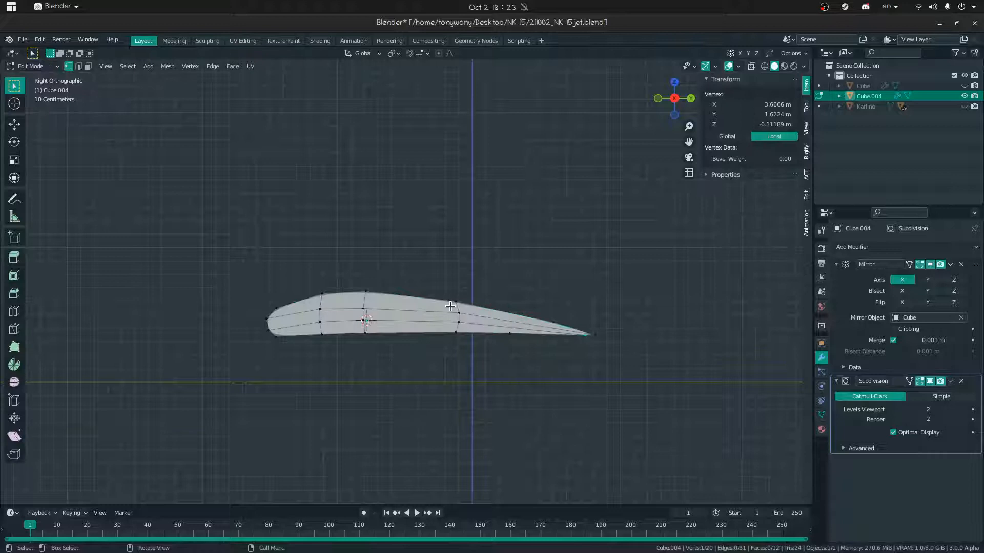
alt+click(458, 318)
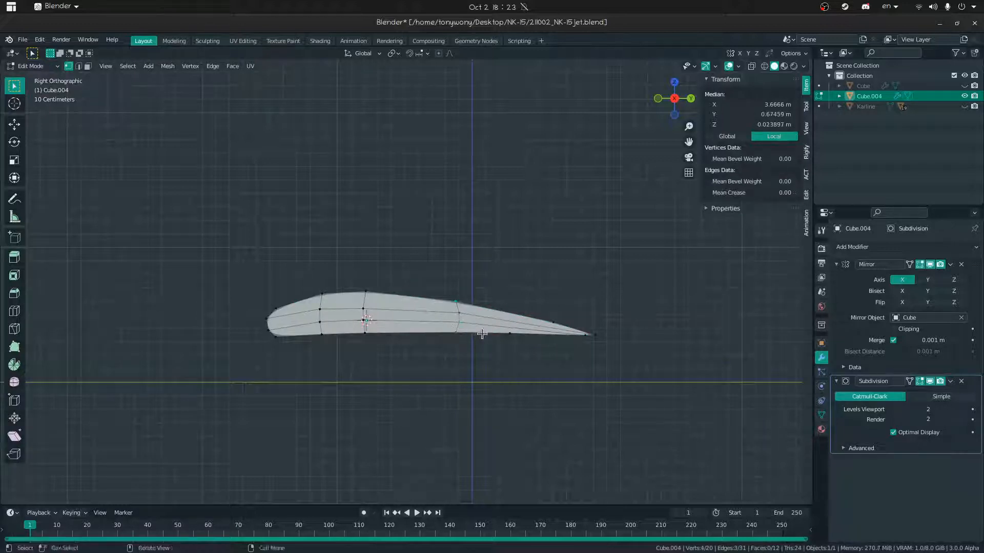
key(g)
key(z)
click(482, 333)
key(Tab)
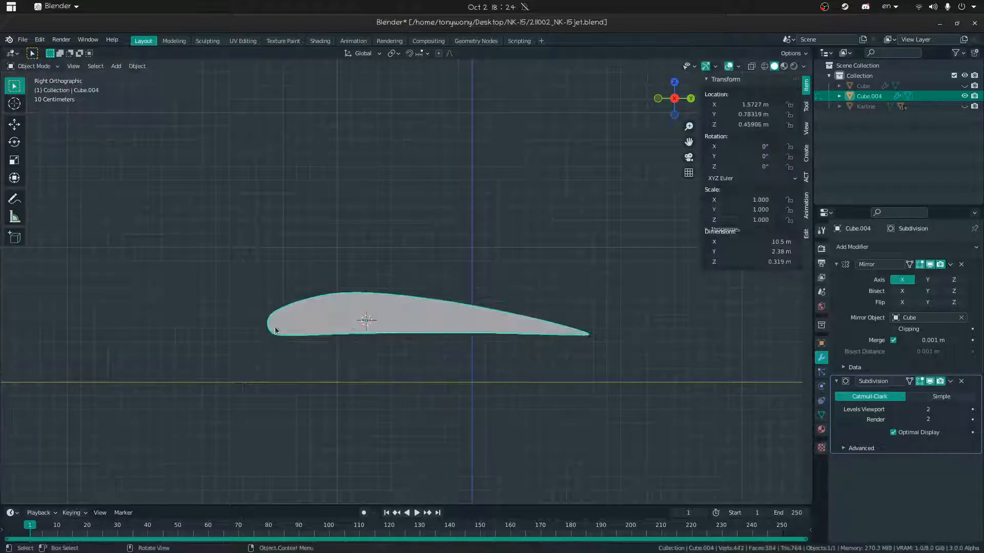
Select the whole airfoil profile's mesh, return to Object Mode, and unhide the fuselage and human figure
scroll(350, 319, down, 5)
scroll(349, 319, up, 5)
middle_drag(350, 318, 420, 314)
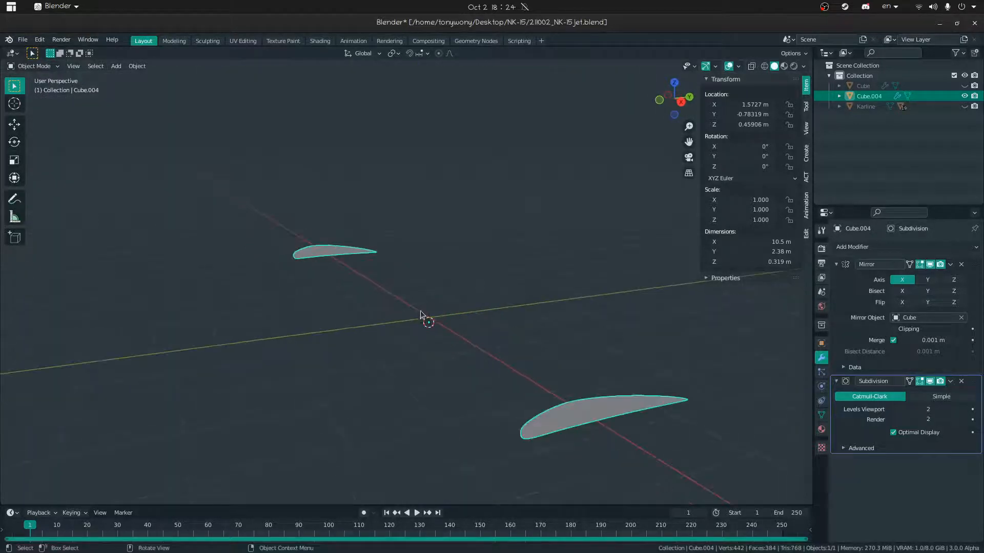
middle_drag(532, 414, 509, 402)
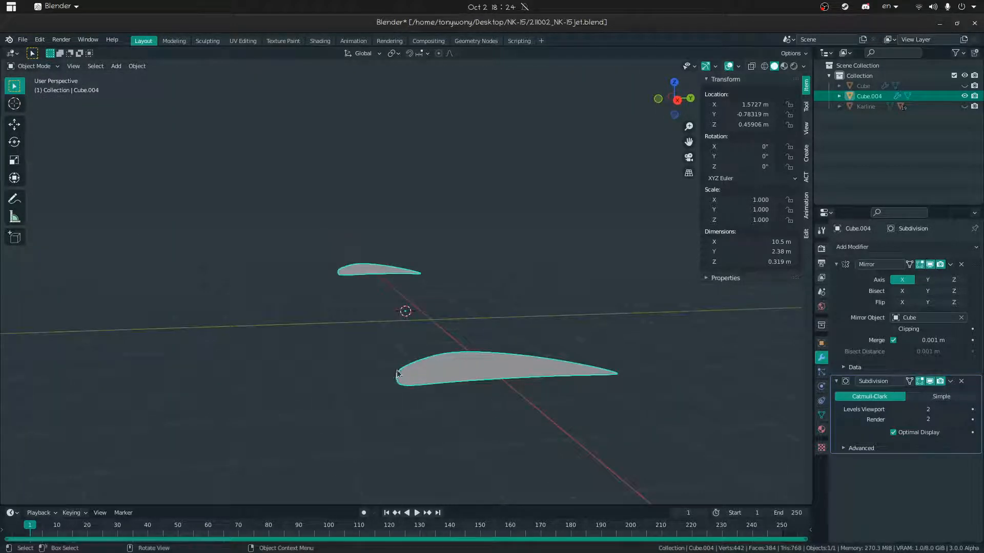
middle_drag(564, 334, 466, 362)
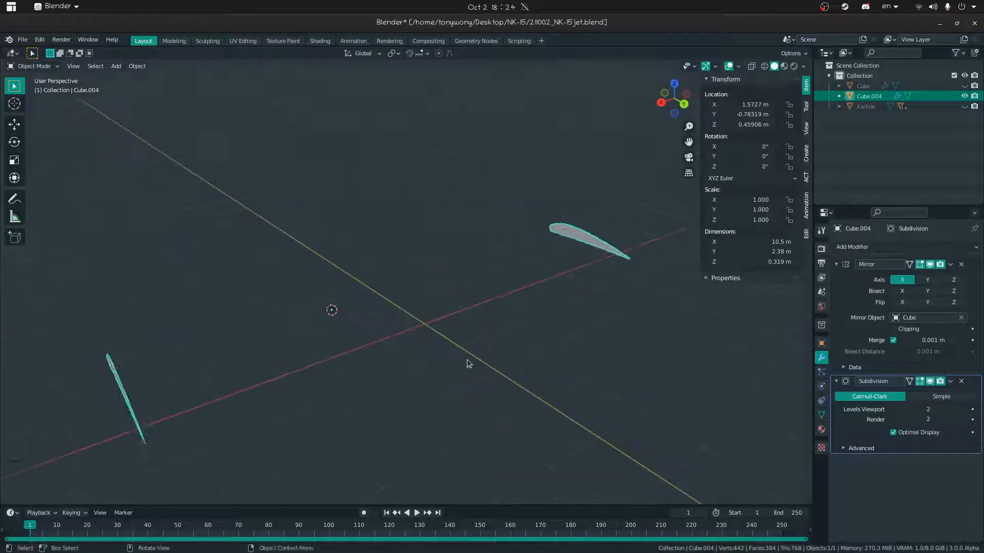
key(Tab)
middle_drag(566, 351, 382, 271)
key(a)
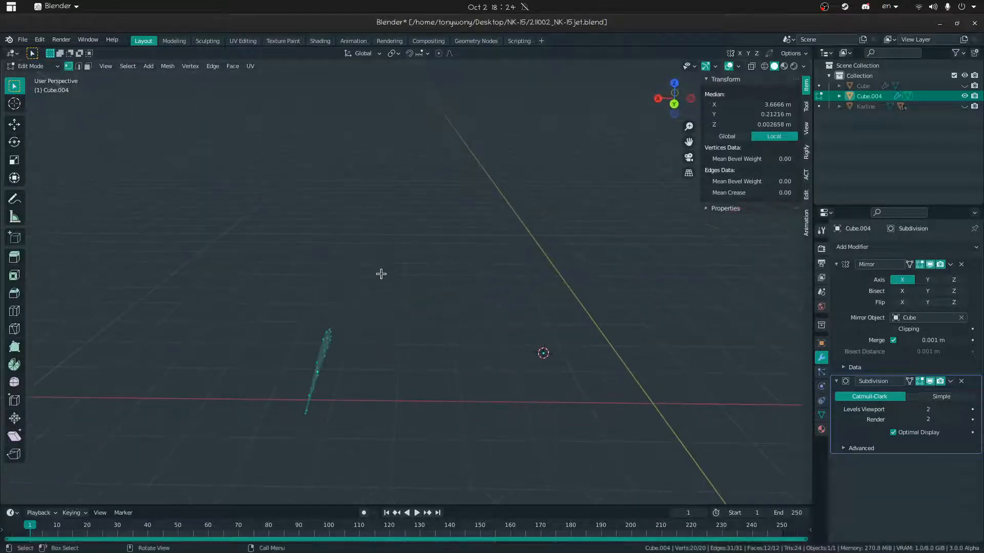
middle_drag(401, 328, 369, 340)
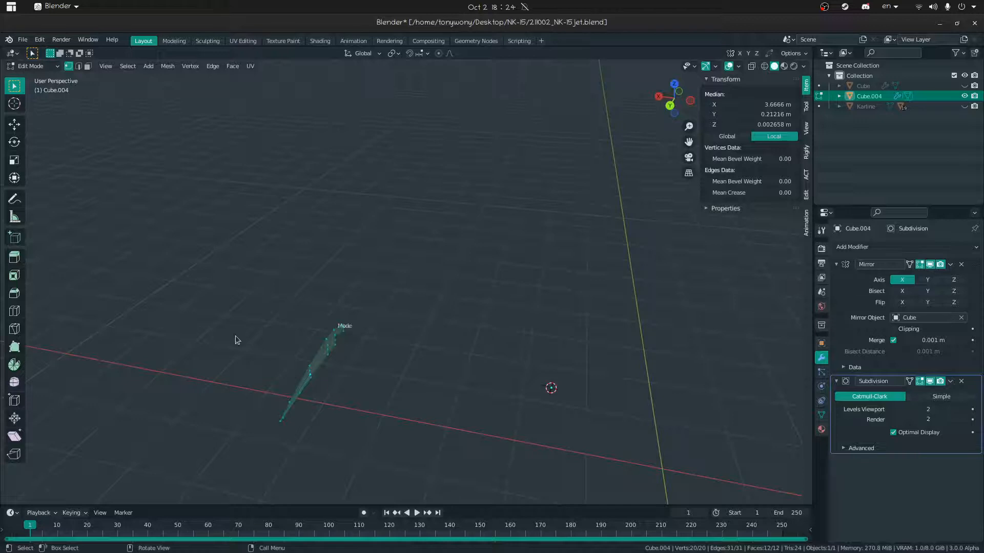
key(Tab)
key(alt+h)
middle_drag(500, 341, 220, 285)
click(217, 307)
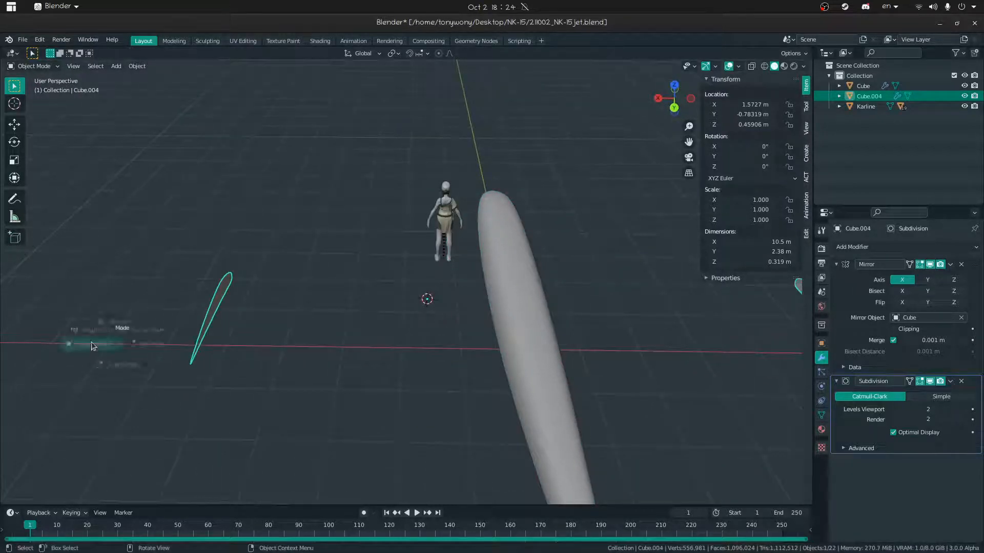
Extrude the airfoil profile about 5.17 m along X to the fuselage and return to Object Mode
key(Tab)
key(e)
key(x)
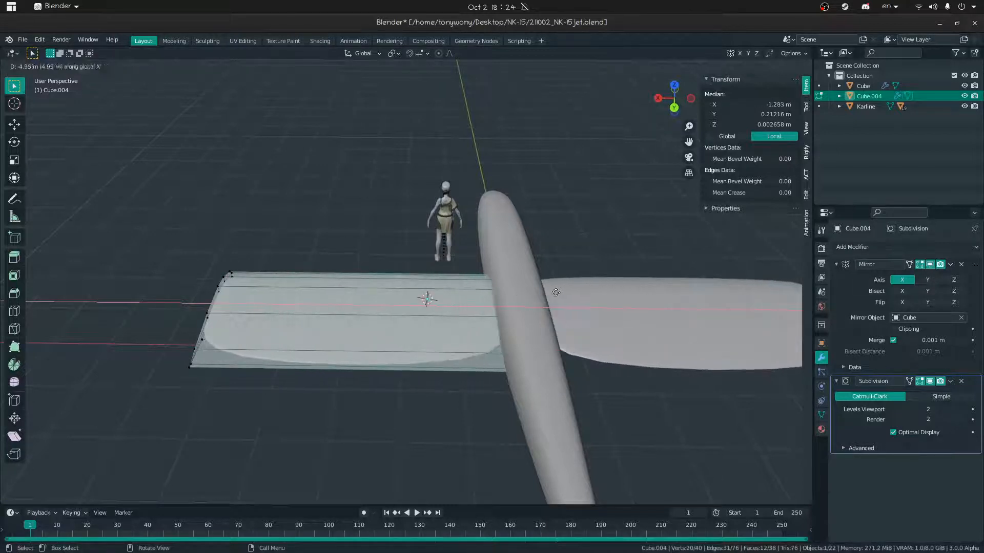
click(571, 293)
middle_drag(570, 292, 306, 232)
key(Tab)
key(shift+grave)
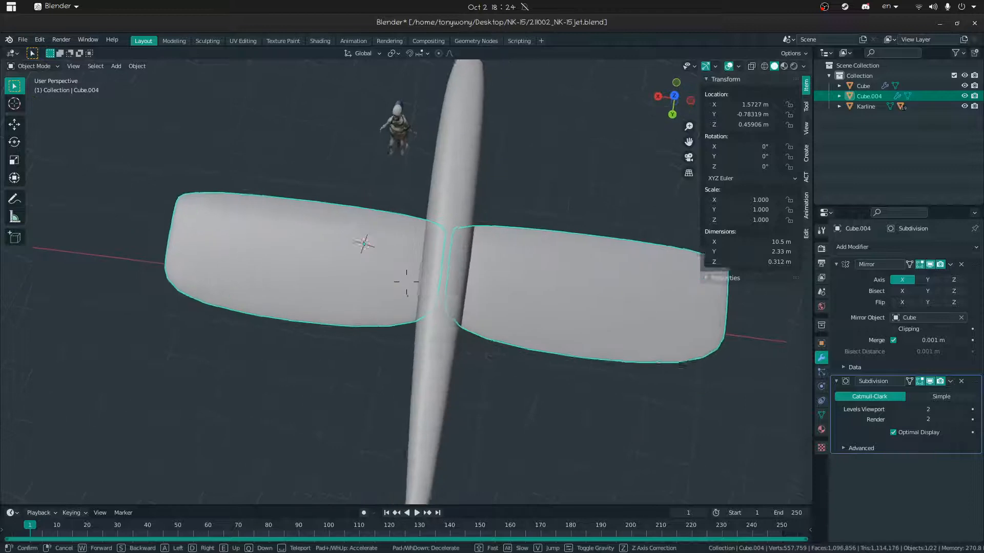
click(407, 282)
middle_drag(327, 320, 410, 241)
key(Tab)
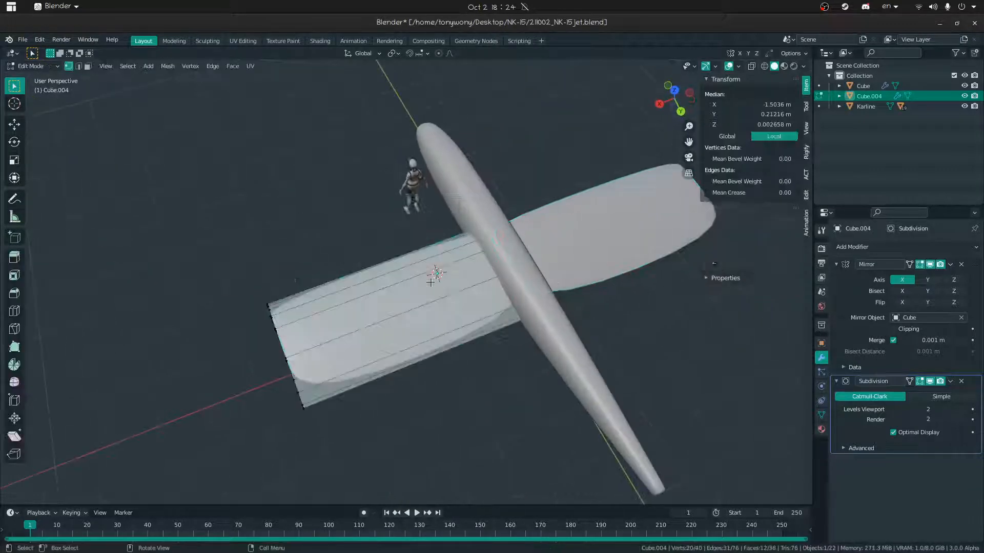
middle_drag(287, 287, 345, 235)
scroll(360, 282, up, 5)
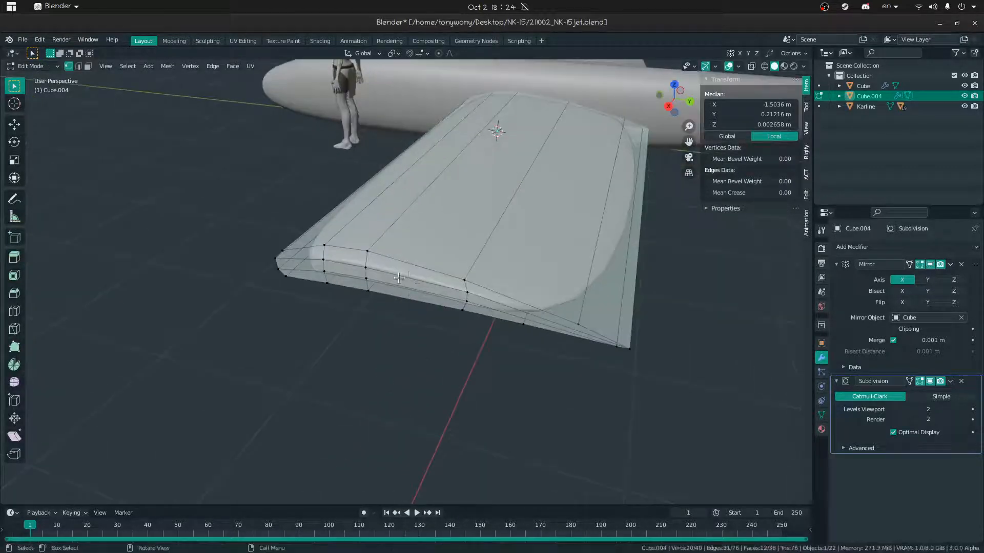
click(348, 251)
ctrl+click(595, 327)
middle_drag(595, 327, 576, 310)
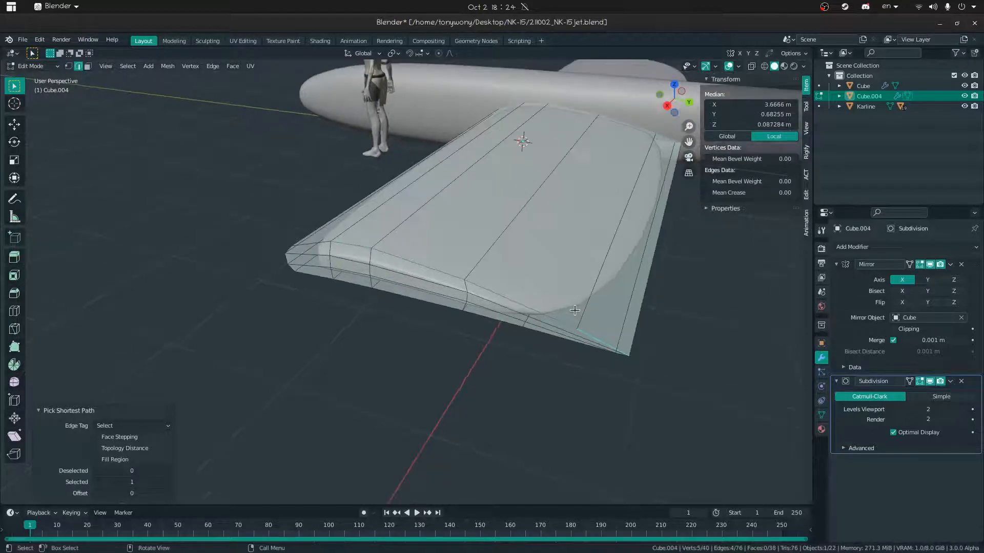
Hide every object except the wing and enter Edit Mode close to its root end
key(Tab)
key(shift+h)
middle_drag(619, 234, 576, 196)
key(shift+grave)
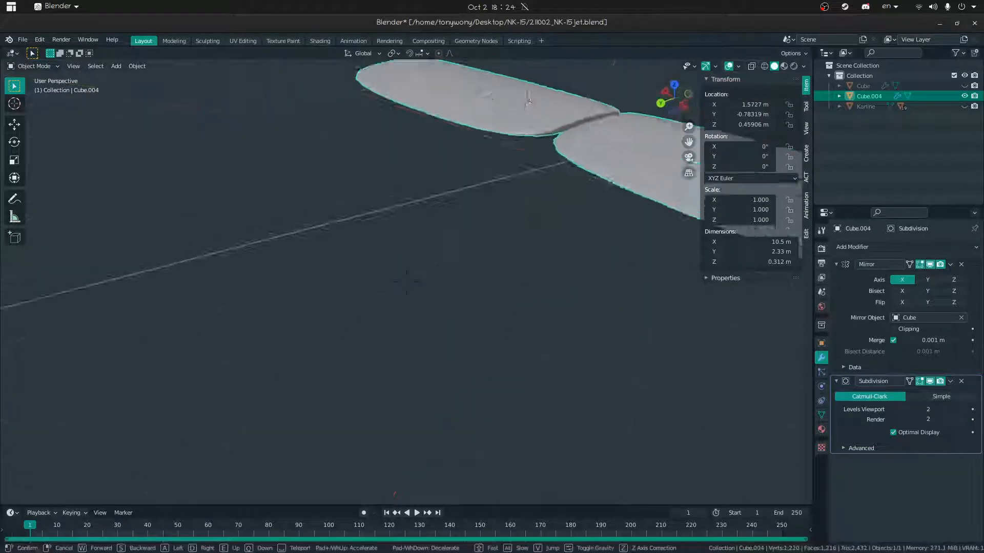
key(w)
click(406, 281)
key(Tab)
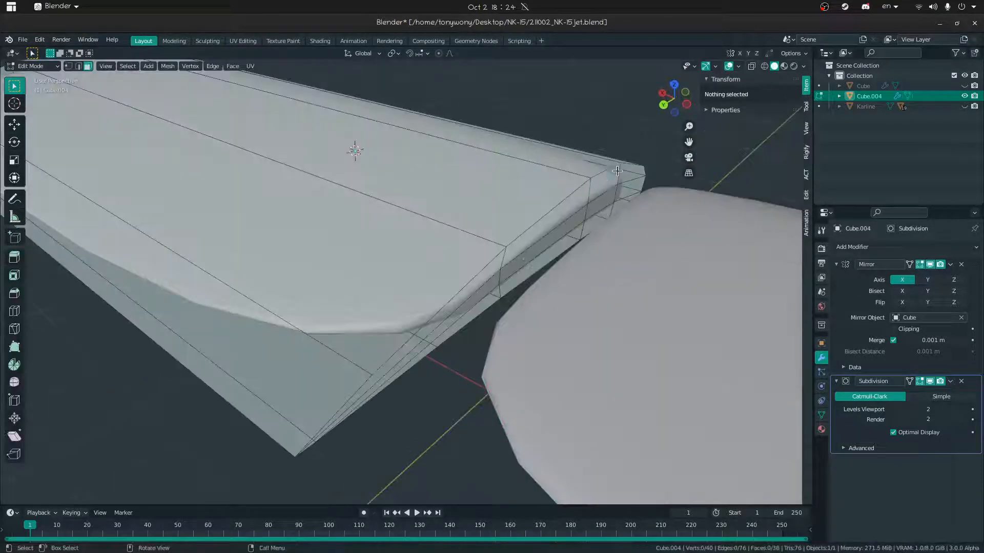
Select all faces capping the wing's root end and delete them
click(617, 171)
ctrl+click(450, 362)
middle_drag(450, 362, 491, 289)
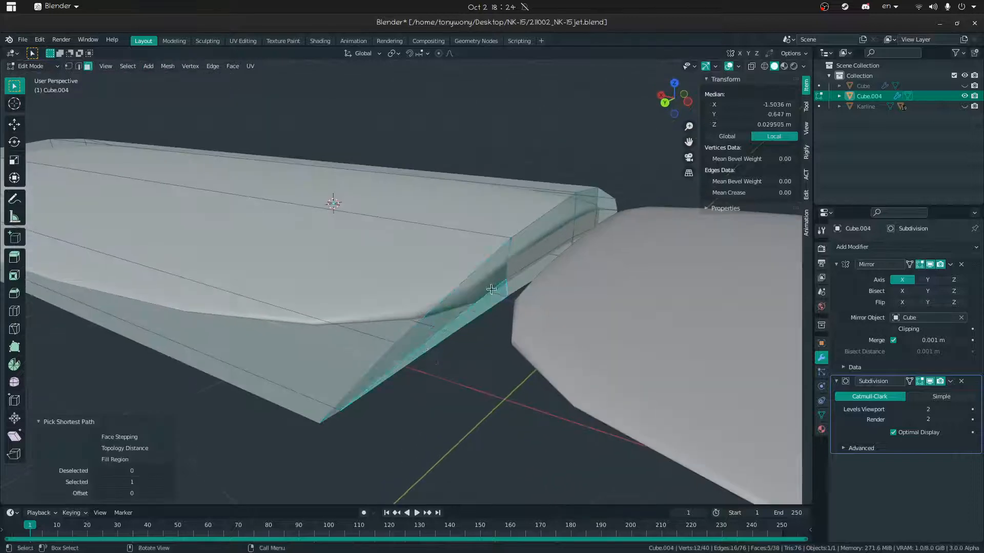
ctrl+click(602, 199)
middle_drag(597, 199, 605, 201)
ctrl+click(587, 222)
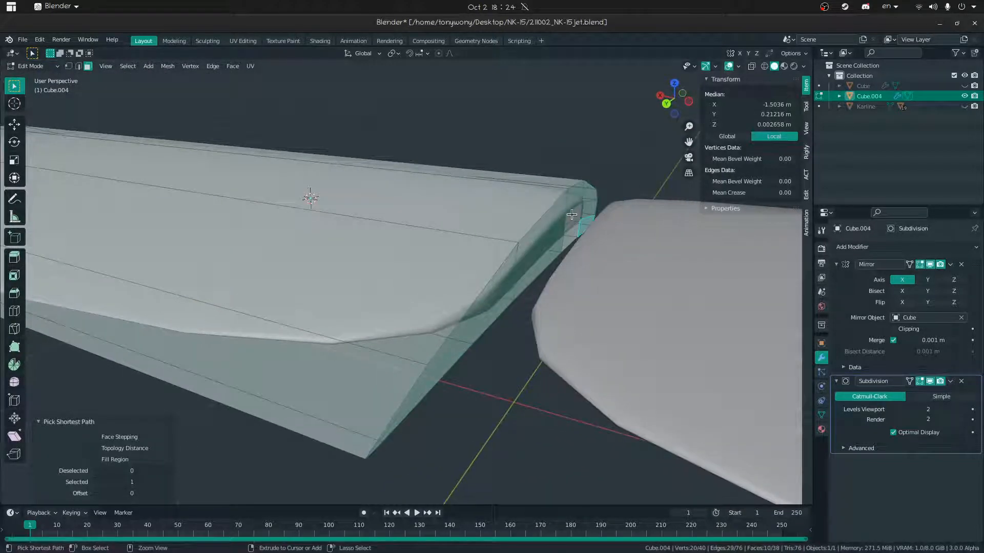
key(ctrl+z)
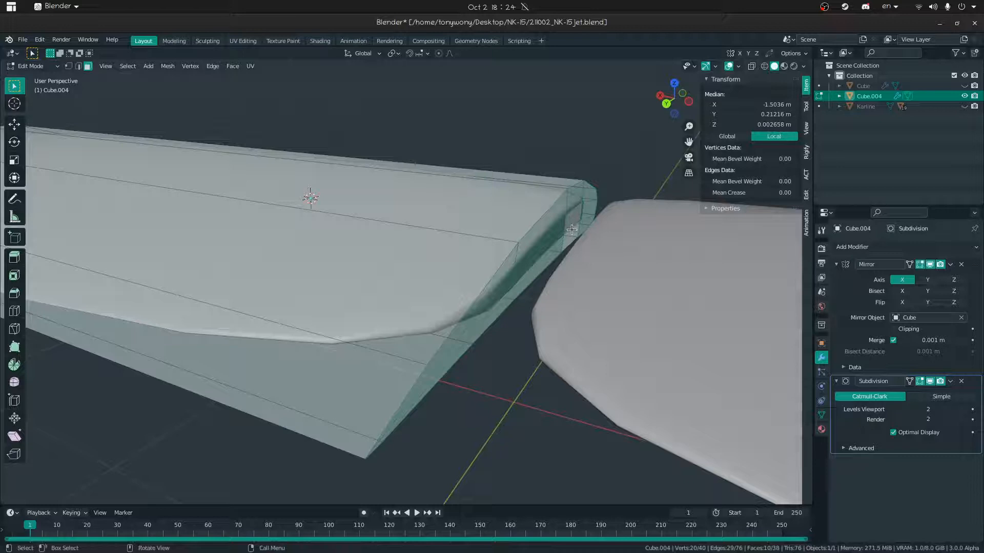
key(x)
click(513, 234)
Select the open edge loop at the wing's root and move it along X away from the mirror centre, returning to Object Mode
mouse_move(437, 237)
middle_down()
mouse_move(391, 236)
mouse_move(435, 257)
middle_up()
key(Tab)
key(shift+grave)
key(s)
click(448, 295)
key(Tab)
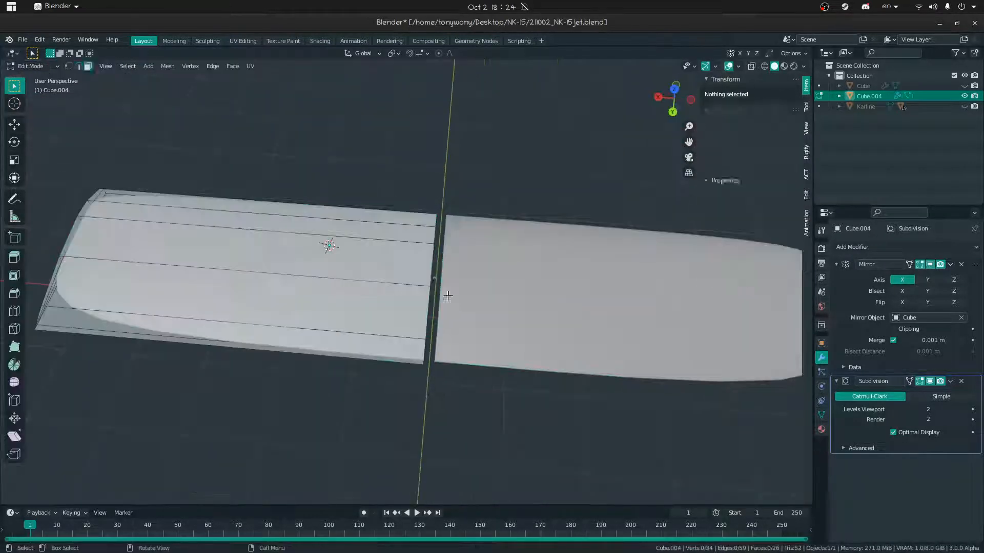
alt+click(430, 271)
key(g)
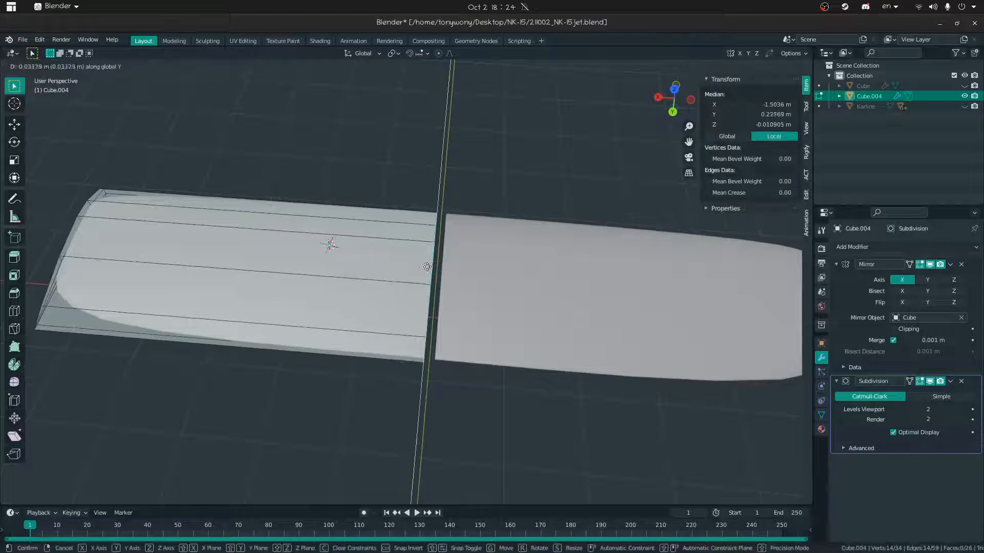
key(x)
click(429, 267)
key(Tab)
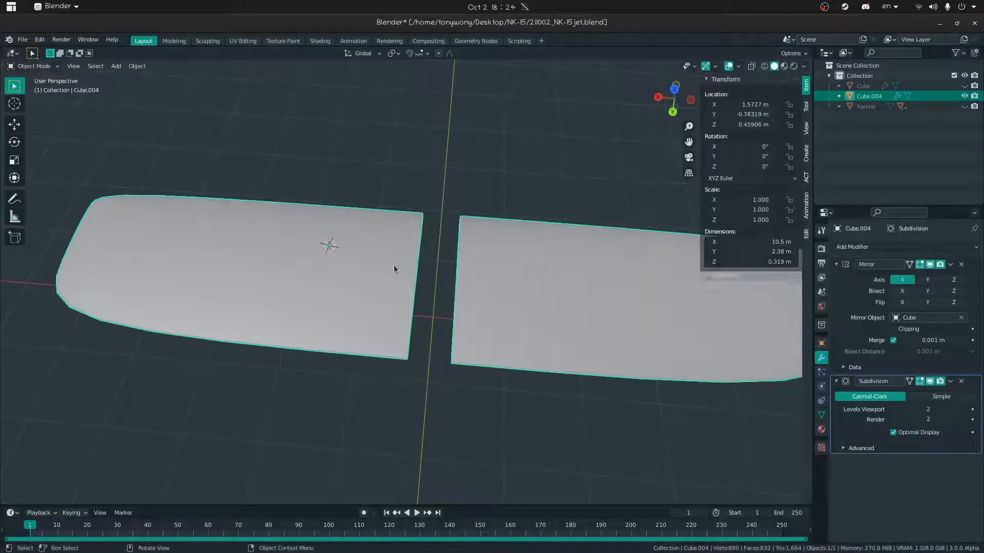
Unhide the fuselage and human figure and bring the wing's tip into view
key(alt+h)
scroll(373, 282, up, 5)
key(shift+grave)
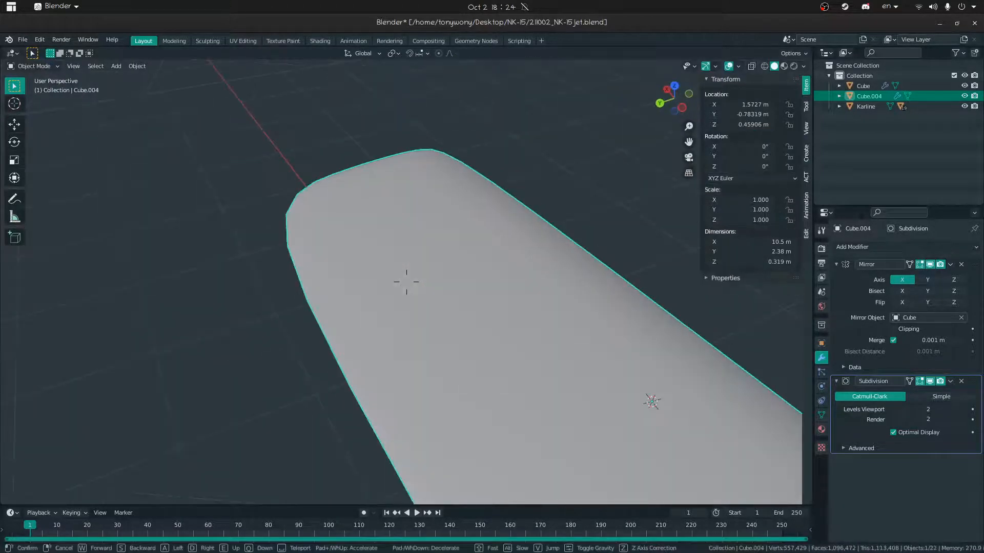
key(s)
key(w)
click(309, 241)
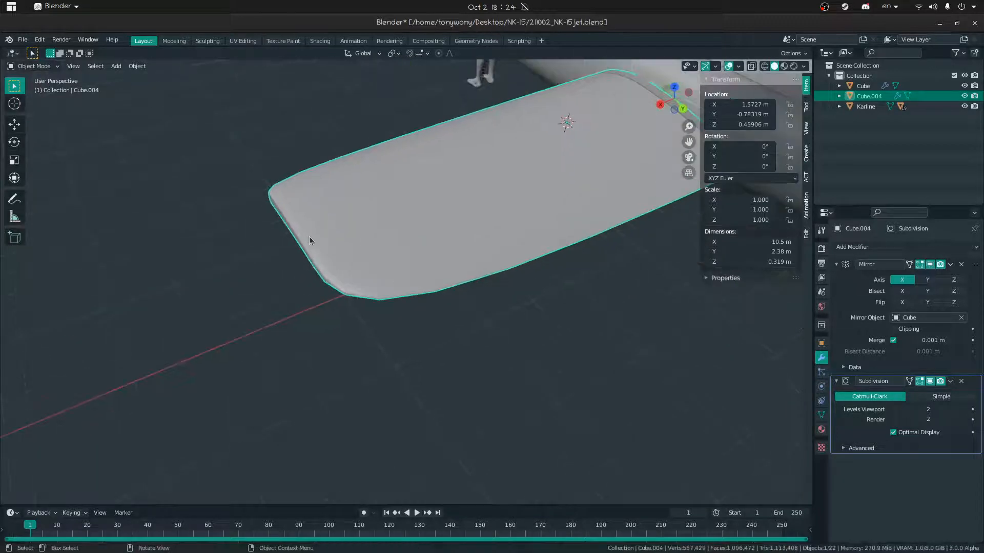
Select the complete edge loop bordering the wing-tip cap in Edit Mode and crease it
key(Tab)
click(320, 268)
middle_drag(320, 268, 368, 205)
ctrl+click(302, 295)
middle_drag(261, 292, 174, 312)
key(ctrl+z)
middle_drag(322, 286, 369, 298)
ctrl+click(302, 305)
middle_drag(293, 299, 319, 295)
ctrl+click(86, 328)
key(shift+grave)
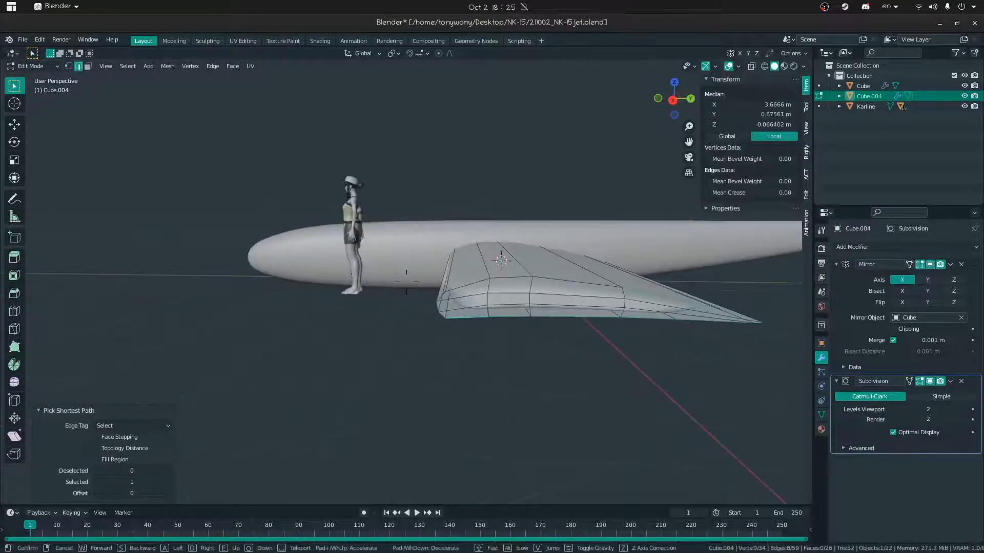
key(w)
click(406, 282)
ctrl+click(449, 262)
key(shift+grave)
click(406, 282)
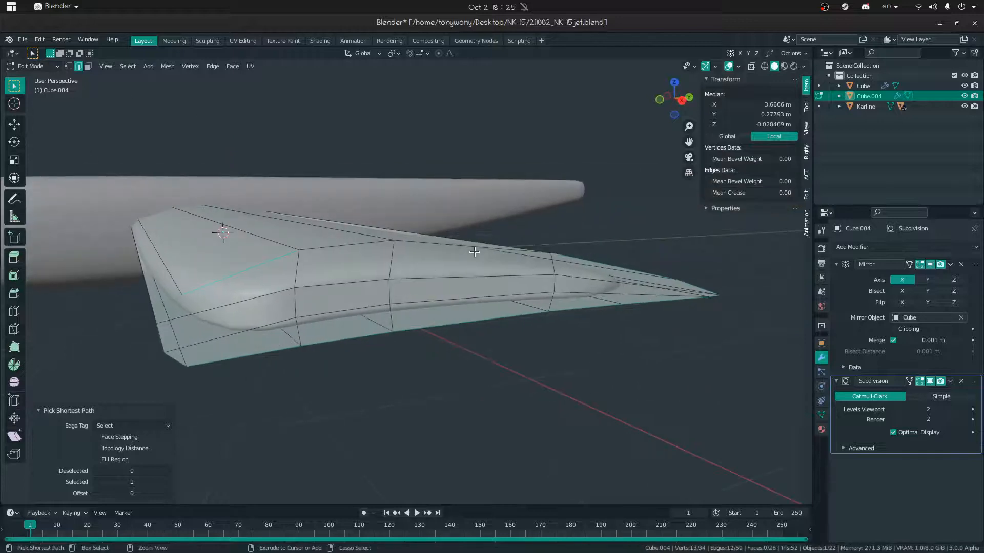
key(shift+grave)
click(425, 272)
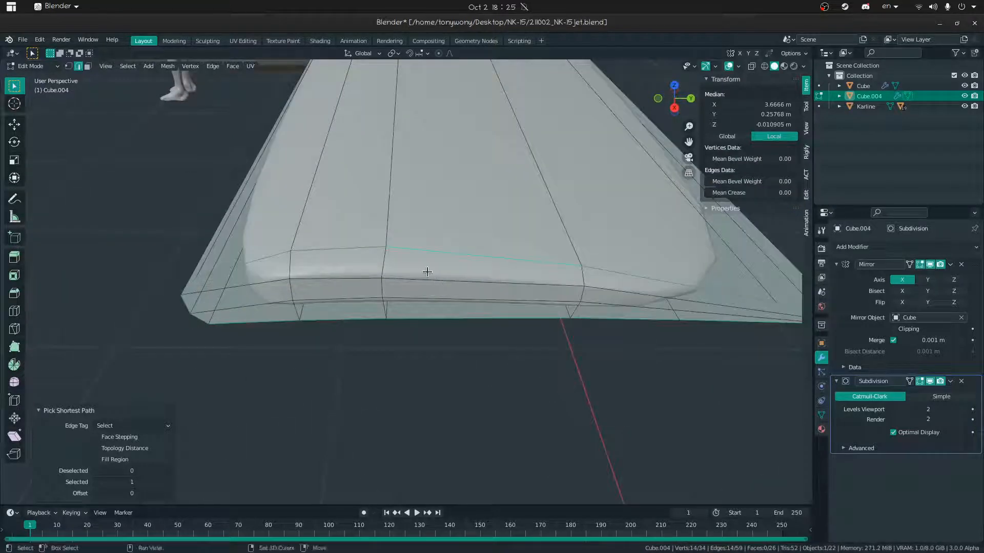
key(shift+e)
click(98, 350)
Select the whole wing mesh, merge its vertices by distance, and return to Object Mode
middle_drag(503, 306, 566, 274)
key(shift+grave)
key(s)
click(407, 281)
key(a)
key(m)
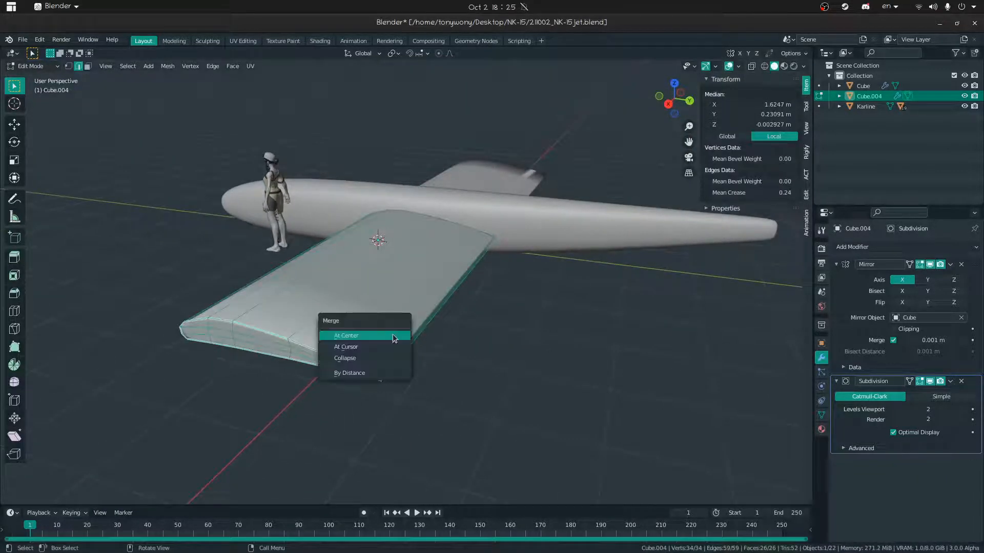
click(364, 373)
mouse_move(384, 331)
middle_down()
mouse_move(430, 306)
mouse_move(377, 342)
middle_up()
key(Tab)
middle_drag(321, 333, 393, 283)
Recalculate the normals of the whole wing mesh to the outside and close the sidebar
key(Tab)
scroll(500, 282, up, 1)
shift+middle_drag(500, 281, 276, 371)
scroll(272, 382, up, 1)
middle_drag(394, 282, 406, 282)
key(shift+grave)
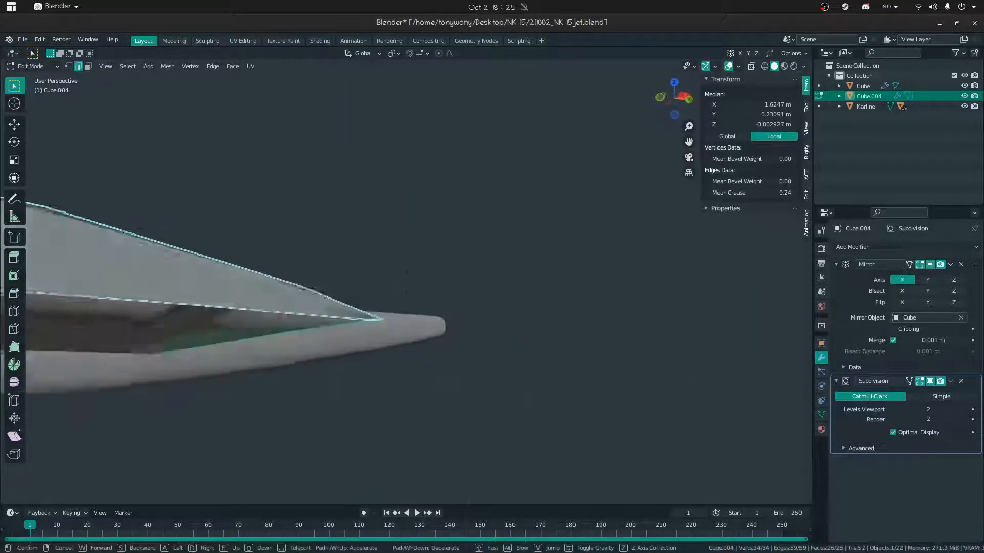
key(w)
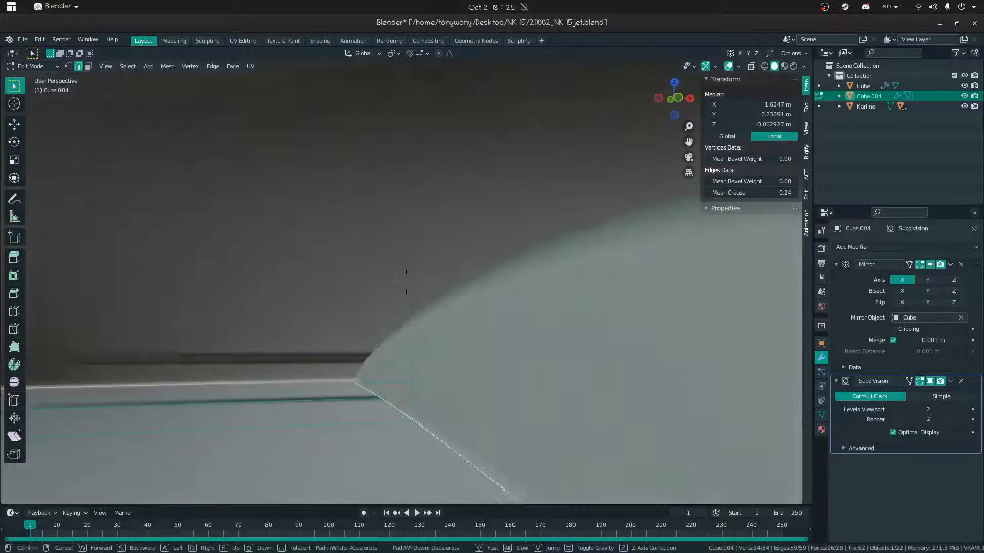
key(s)
click(406, 284)
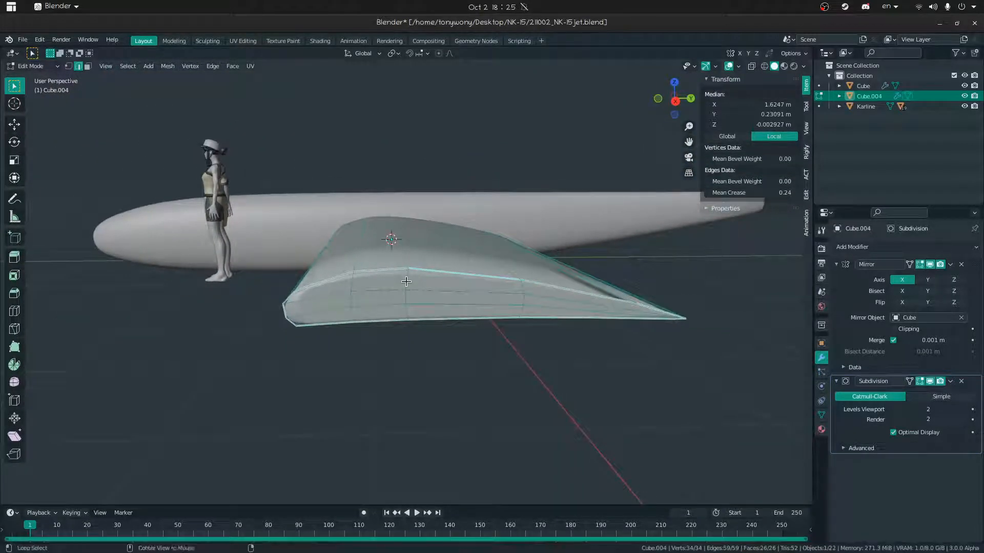
key(n)
key(alt+n)
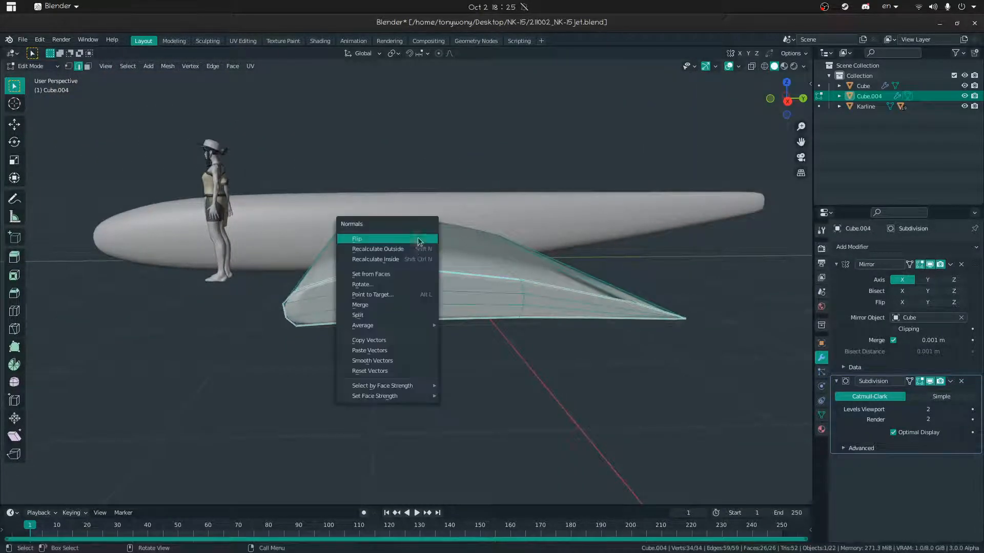
click(408, 250)
middle_drag(486, 257, 441, 288)
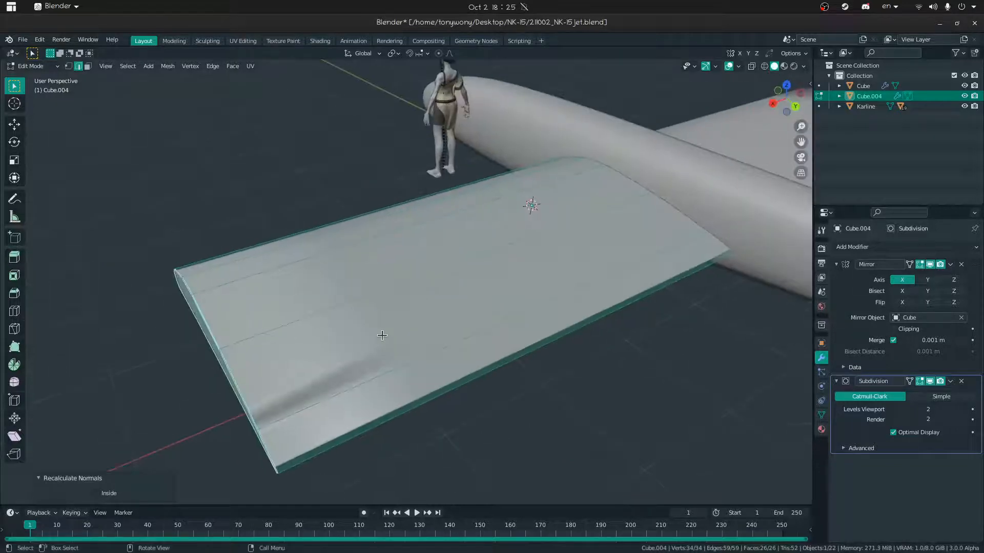
Add a loop cut across the wing close to its tip and return to Object Mode
key(ctrl+r)
drag(390, 222, 209, 318)
middle_drag(209, 319, 299, 288)
key(m)
click(299, 290)
click(450, 382)
middle_drag(450, 382, 371, 341)
key(Tab)
Enable the Subdivision modifier's On Cage display and connect the upper and lower vertices near the trailing edge across the wing-tip cap
middle_drag(383, 285, 342, 322)
key(shift+grave)
key(w)
click(406, 281)
key(ctrl+Tab)
click(531, 279)
middle_drag(378, 283, 440, 313)
click(559, 430)
middle_drag(560, 431, 414, 282)
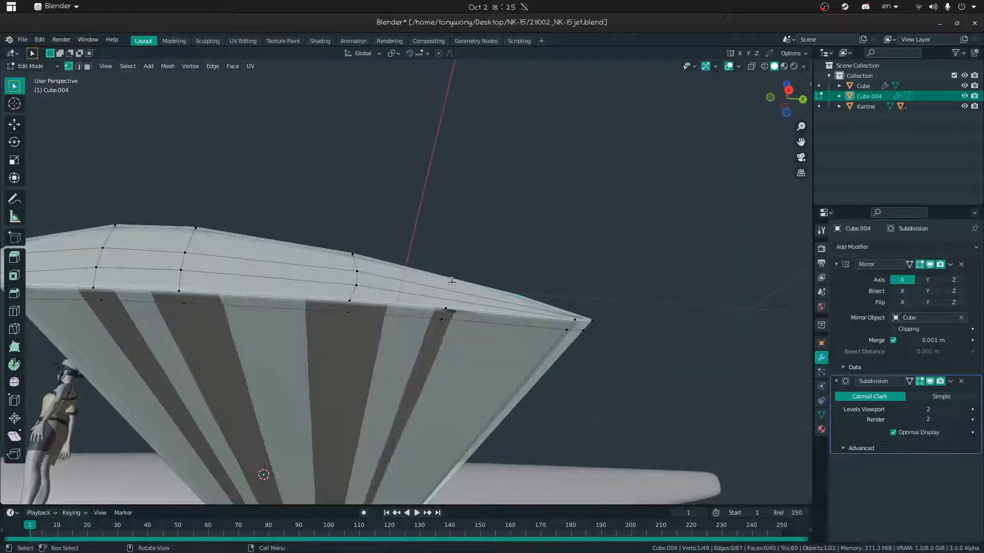
click(910, 381)
mouse_move(462, 307)
middle_down()
mouse_move(451, 337)
mouse_move(470, 301)
mouse_move(453, 308)
middle_up()
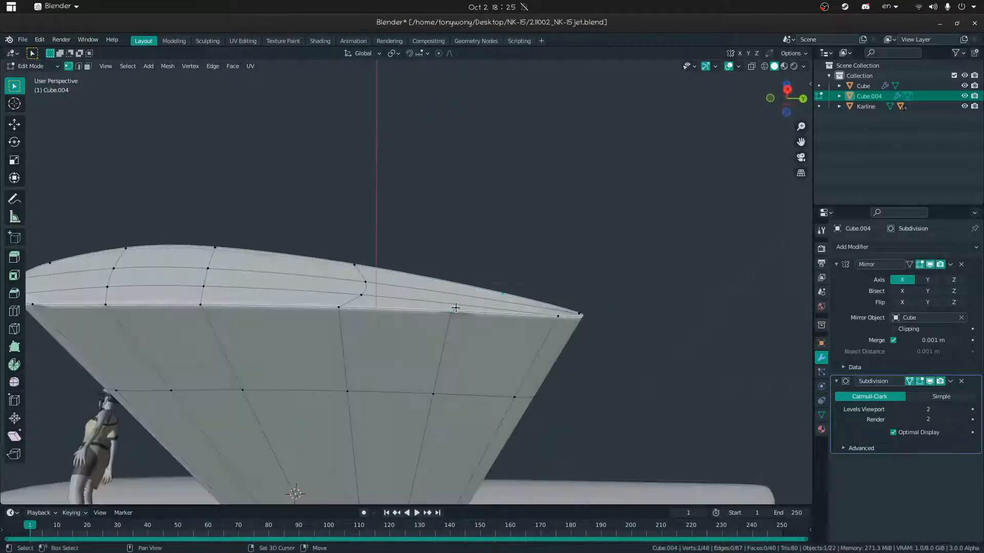
key(Tab)
key(shift+grave)
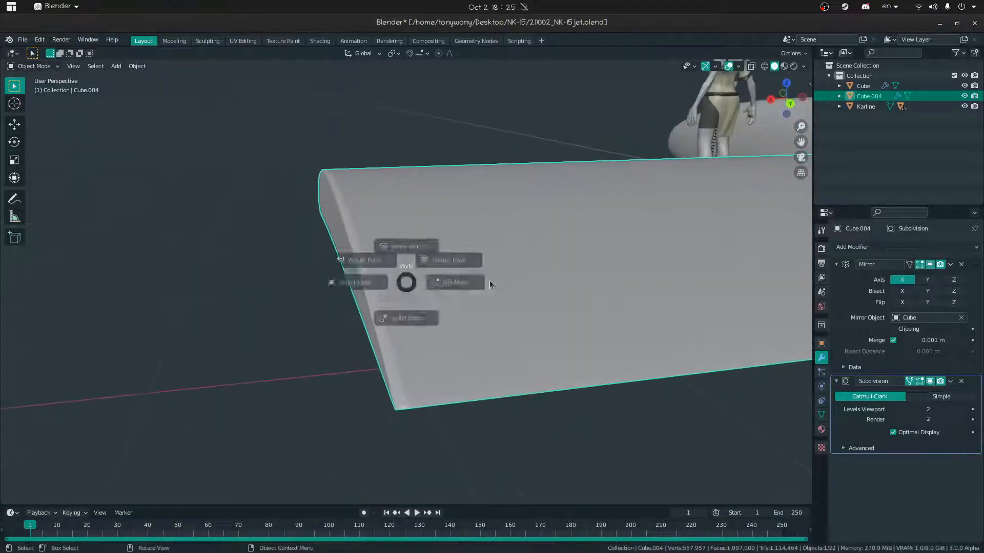
click(407, 282)
Dissolve the edge loop added across the wing's span and view the smoothed wing in Object Mode
key(Tab)
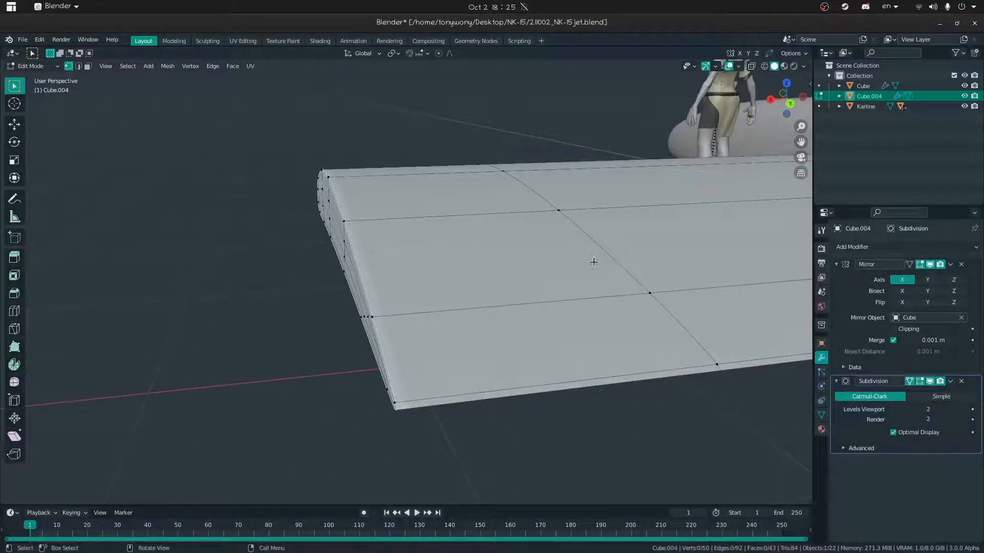
alt+click(593, 264)
key(x)
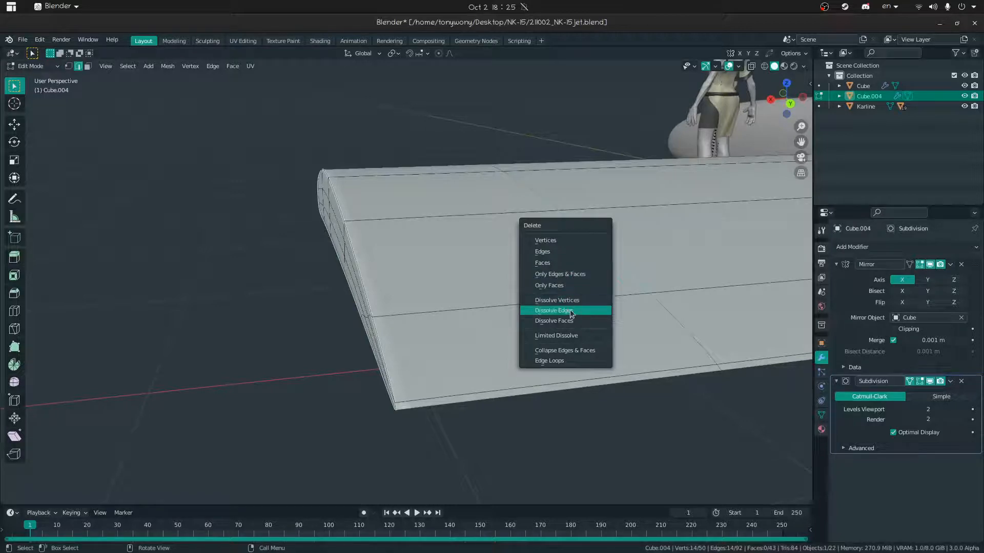
click(551, 309)
key(Tab)
key(shift+grave)
key(s)
click(406, 282)
middle_drag(455, 242, 508, 319)
Select all faces of the wing-tip cap and try scaling them down in top view
key(Tab)
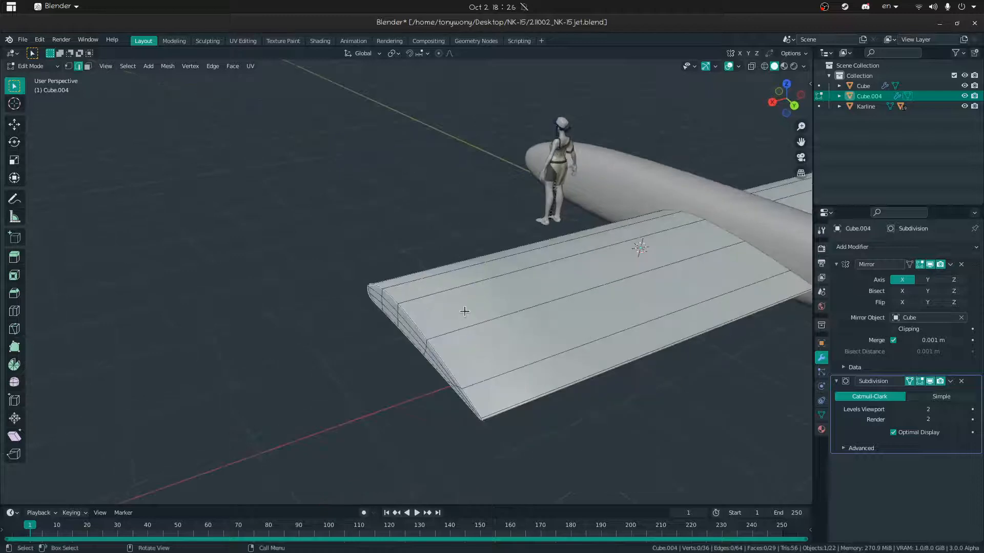
middle_drag(409, 301, 303, 360)
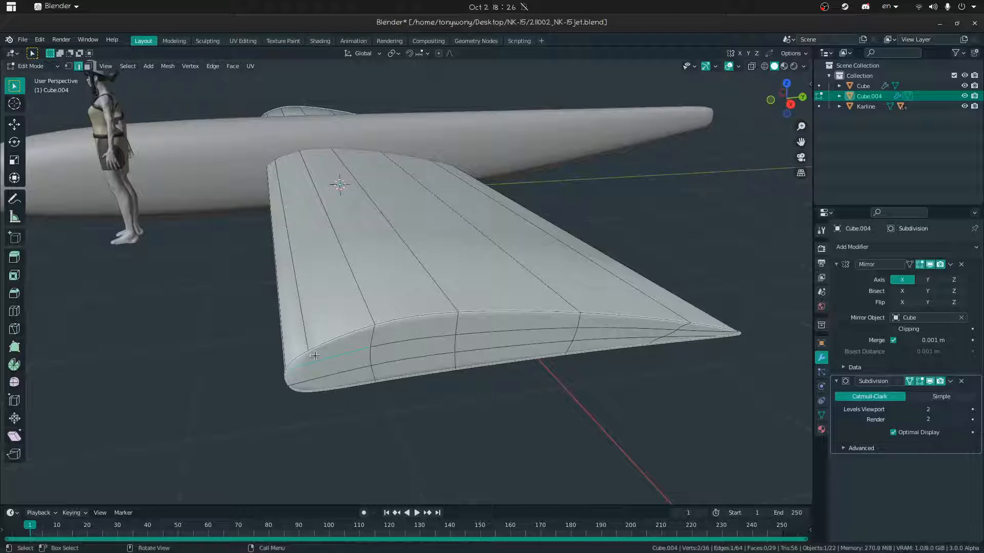
ctrl+shift+click(683, 340)
middle_drag(676, 338, 579, 325)
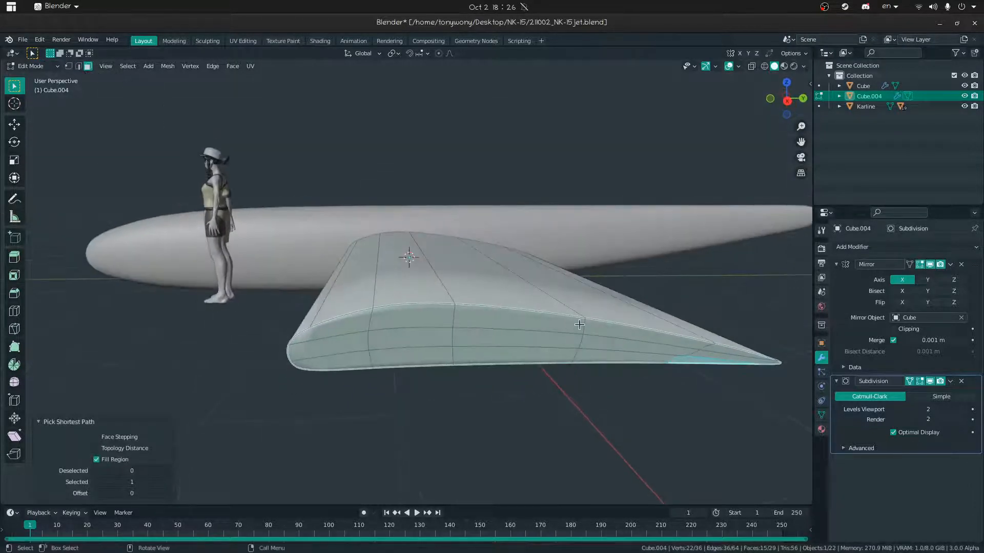
middle_drag(343, 324, 461, 256)
key(KP_7)
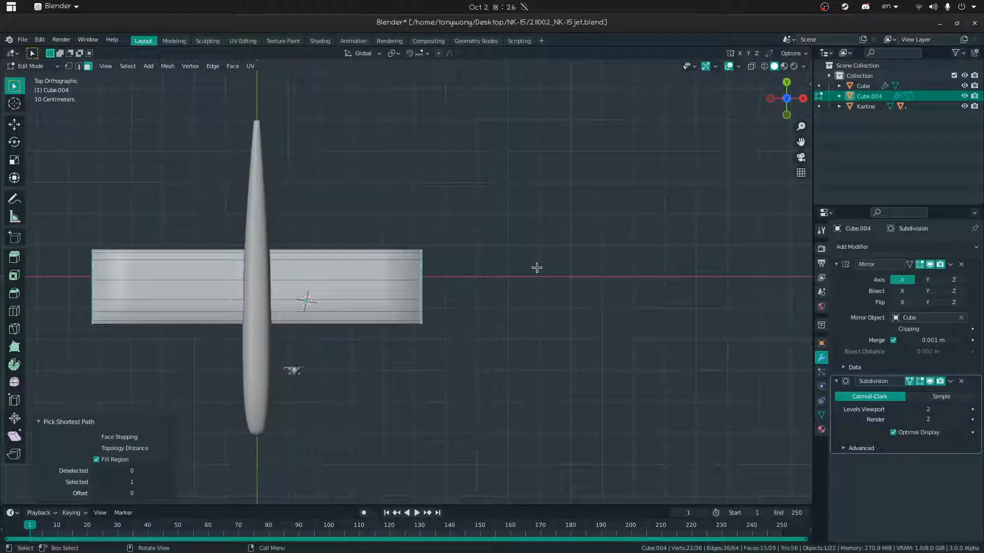
key(s)
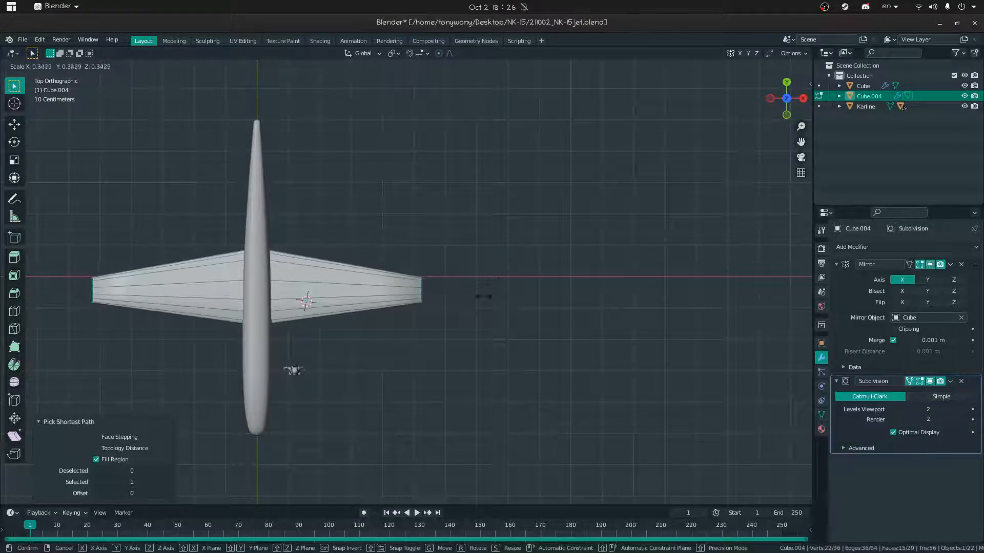
right_click(482, 294)
Split the 3D viewport in two and set the second viewport to front view beside the top view
drag(810, 49, 439, 82)
key(KP_1)
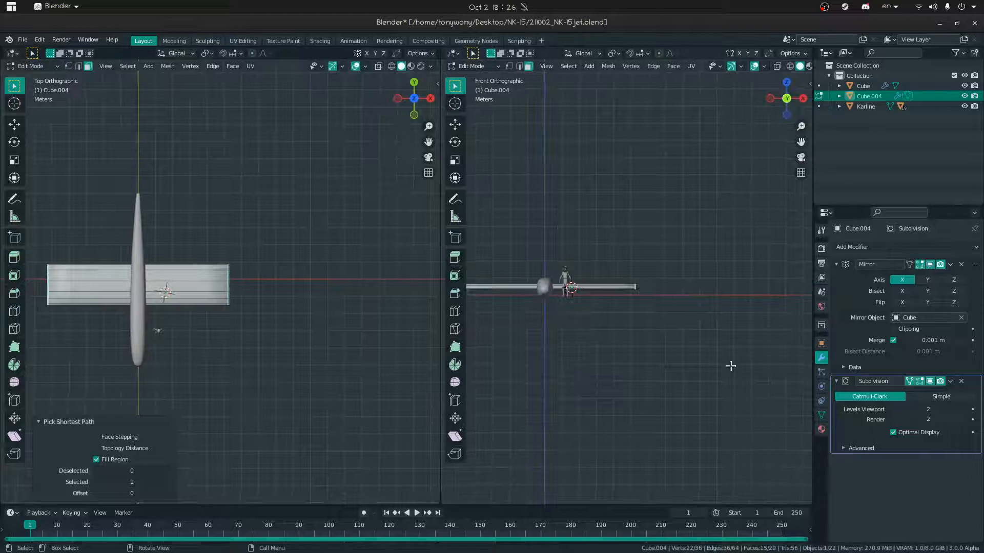
scroll(730, 366, up, 4)
shift+middle_drag(276, 323, 332, 292)
Scale the wing-tip faces uniformly to 0.539 so the wing tapers toward its tip
key(s)
right_click(285, 248)
shift+middle_drag(289, 235, 307, 230)
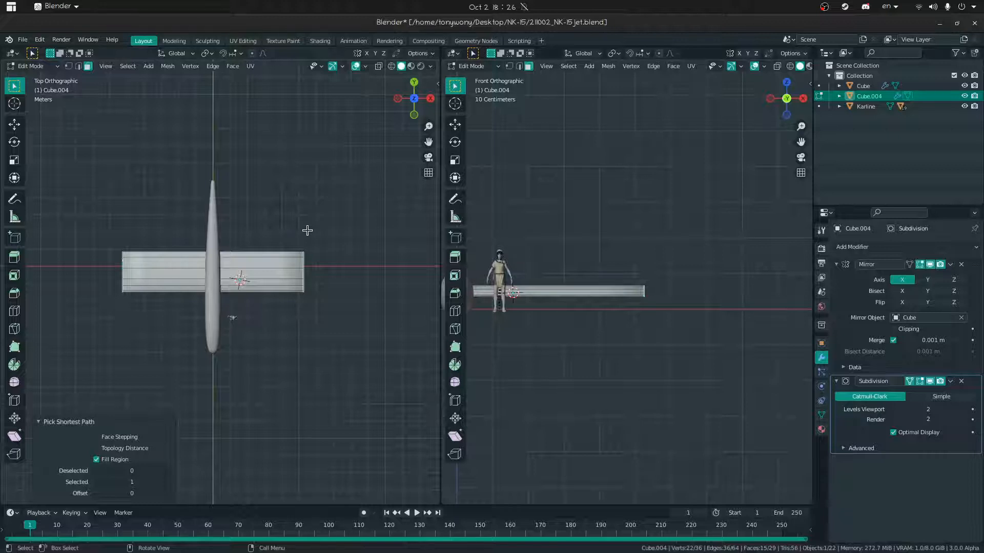
scroll(311, 237, up, 3)
key(s)
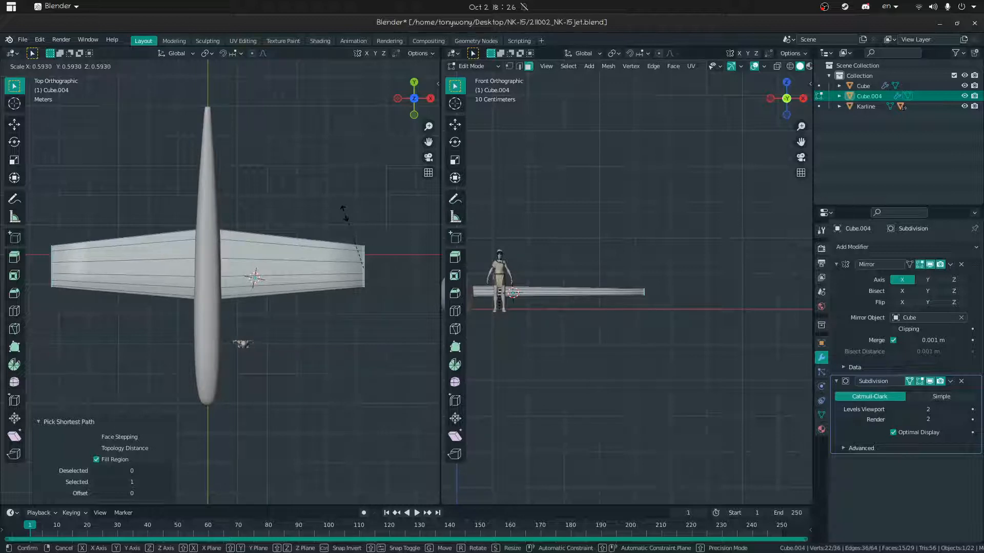
click(346, 216)
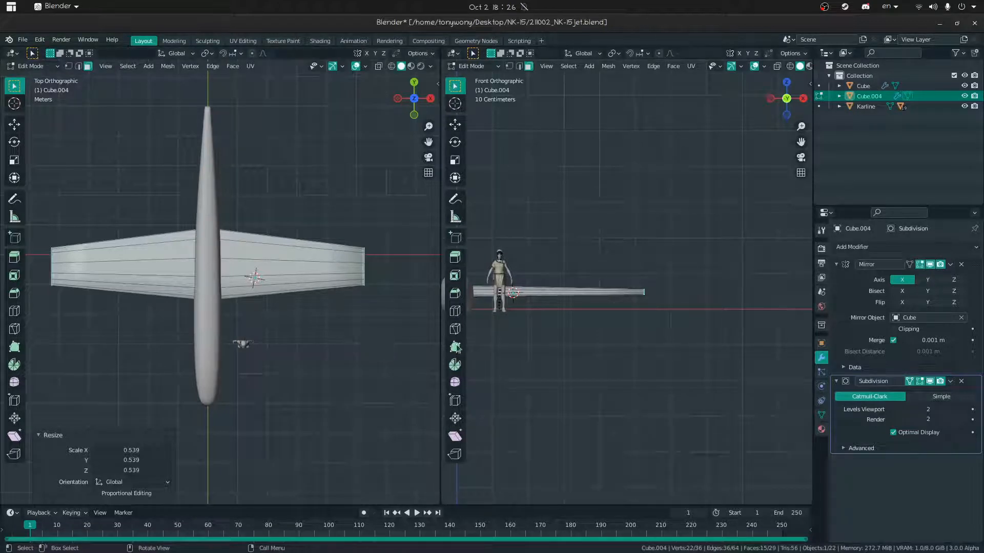
Raise the wing-tip faces 0.66157 m along Z in front view to give the wings an upward slant
shift+middle_drag(226, 332, 289, 327)
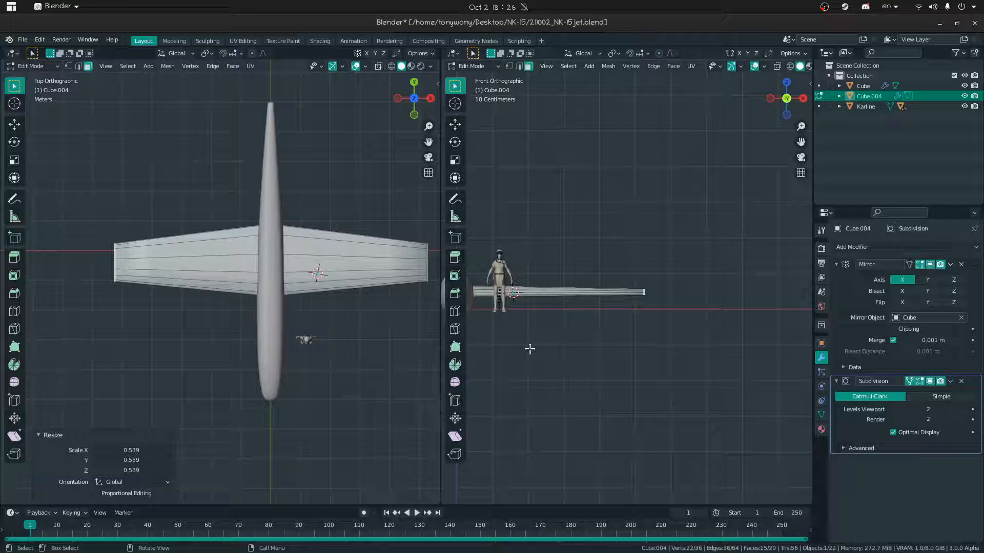
shift+middle_drag(609, 343, 761, 308)
scroll(720, 331, down, 4)
key(g)
key(z)
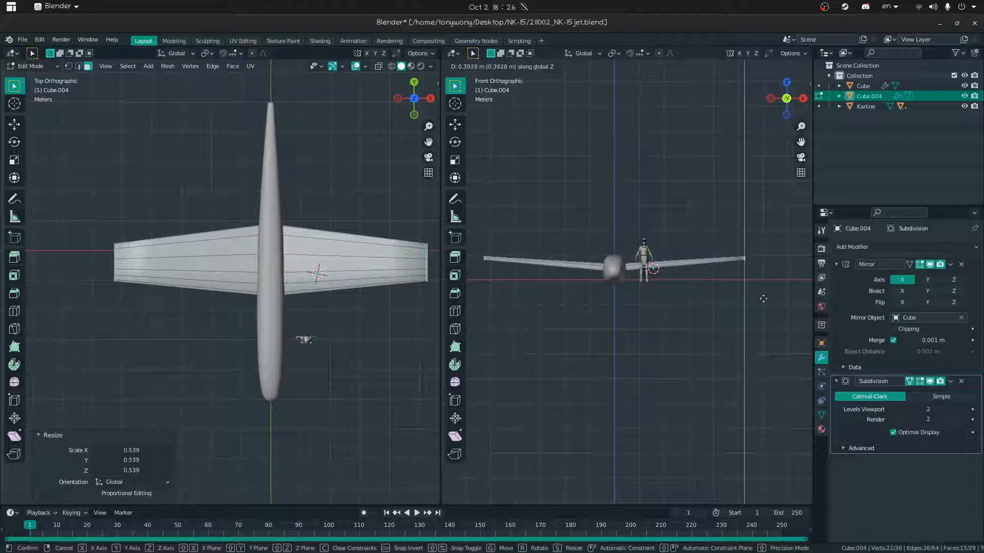
click(762, 292)
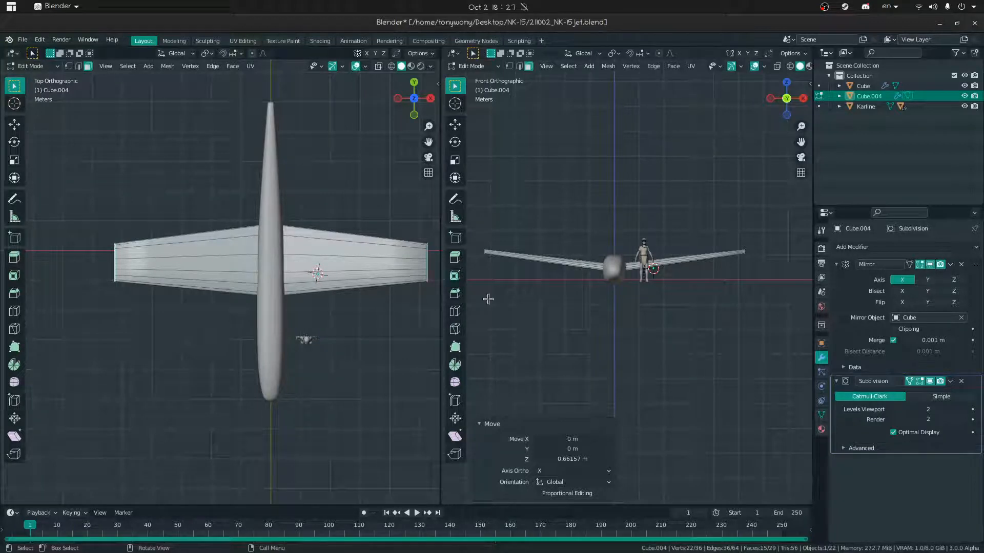
Rotate the wing-tip faces by -14.2° in front view
scroll(706, 277, up, 1)
scroll(593, 289, up, 2)
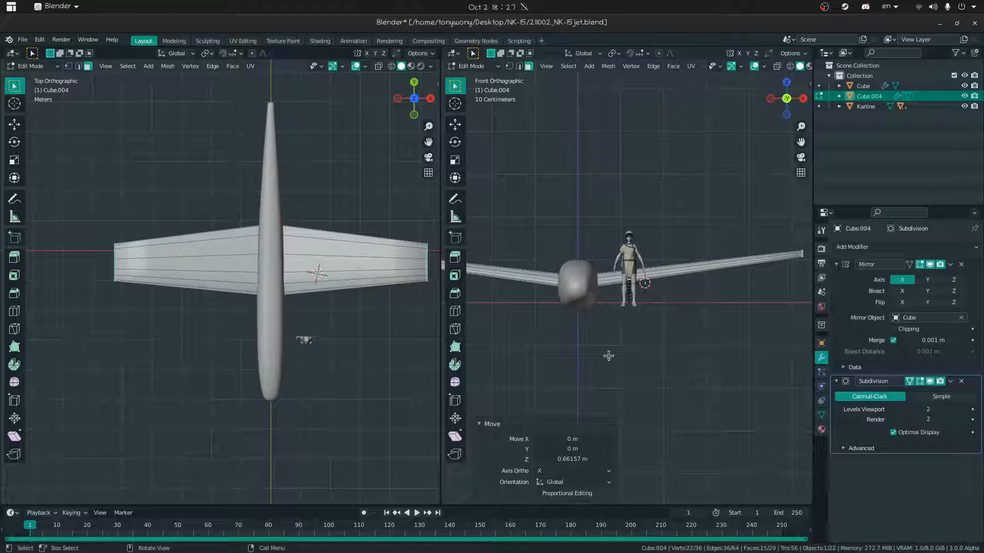
shift+middle_drag(768, 261, 688, 271)
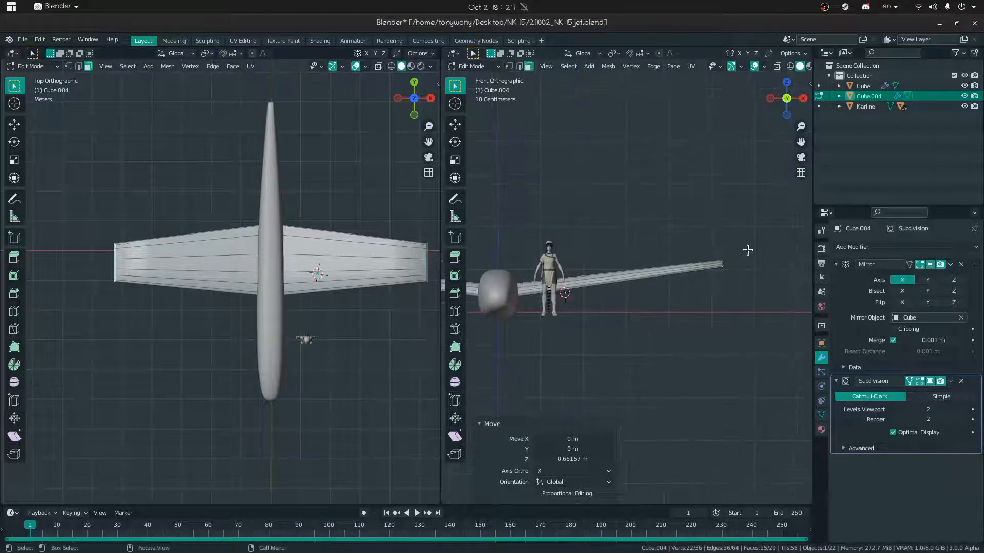
key(r)
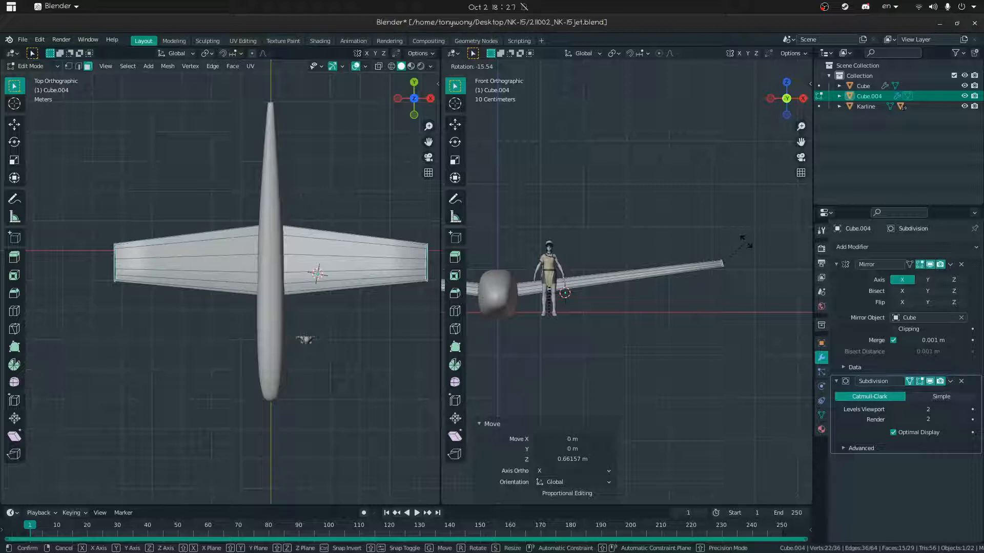
click(744, 244)
Fine-tune the rotation of the wing-tip faces in front view, finishing with a 1.2° turn
shift+middle_drag(744, 244, 648, 282)
scroll(630, 280, up, 6)
key(r)
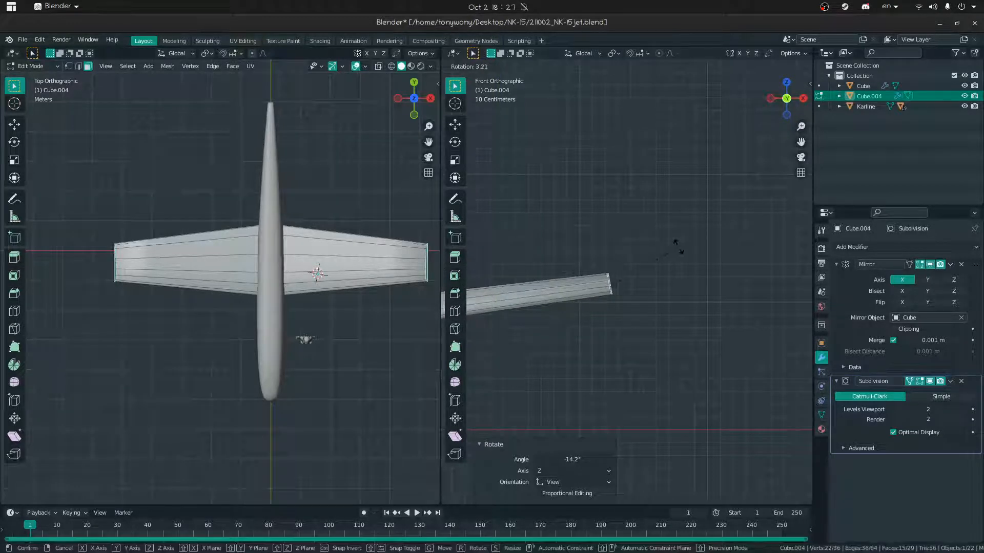
click(678, 247)
scroll(632, 266, up, 5)
key(r)
shift+middle_drag(610, 283, 737, 270)
click(669, 245)
scroll(663, 285, down, 2)
shift+middle_drag(682, 257, 818, 240)
scroll(435, 240, down, 1)
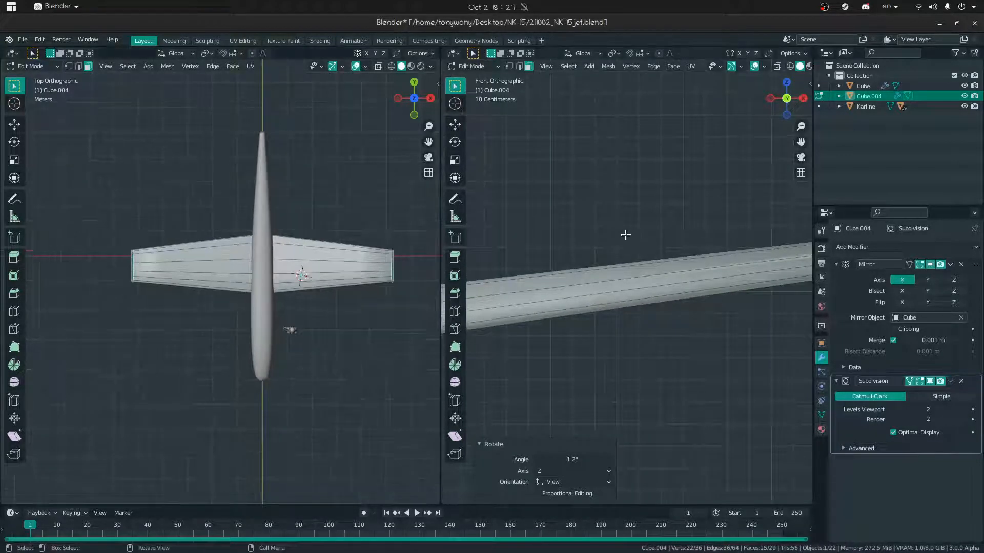
Return to Object Mode, select the wing and lower it slightly along Z against the fuselage
scroll(626, 235, down, 6)
shift+middle_drag(668, 253, 750, 244)
shift+middle_drag(673, 285, 785, 276)
shift+middle_drag(576, 290, 611, 301)
key(Tab)
scroll(586, 255, down, 6)
click(671, 360)
scroll(611, 301, up, 5)
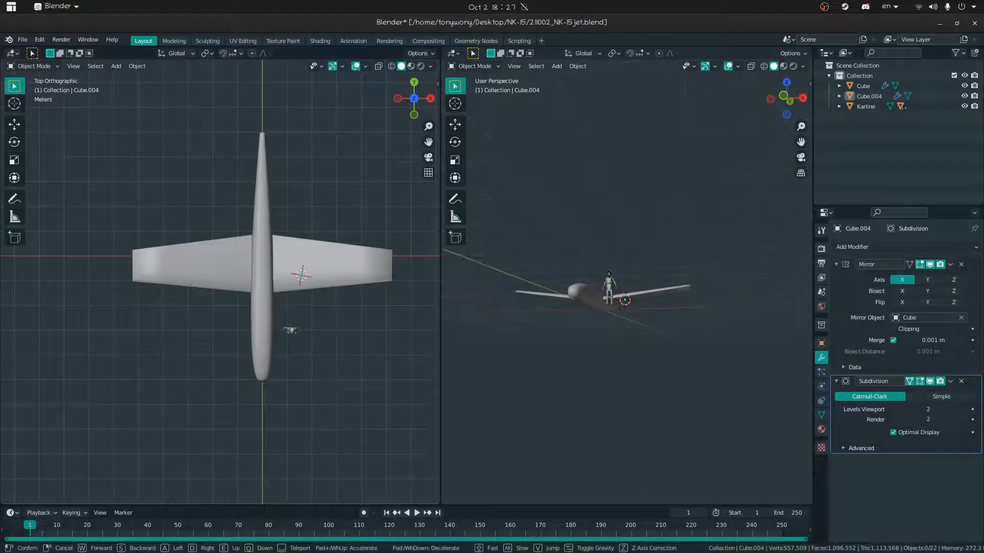
click(650, 298)
key(g)
key(z)
click(650, 308)
Select the fuselage and merge the two 3D viewports back into a single one
middle_drag(651, 311, 543, 338)
click(635, 370)
middle_drag(635, 370, 607, 347)
click(607, 347)
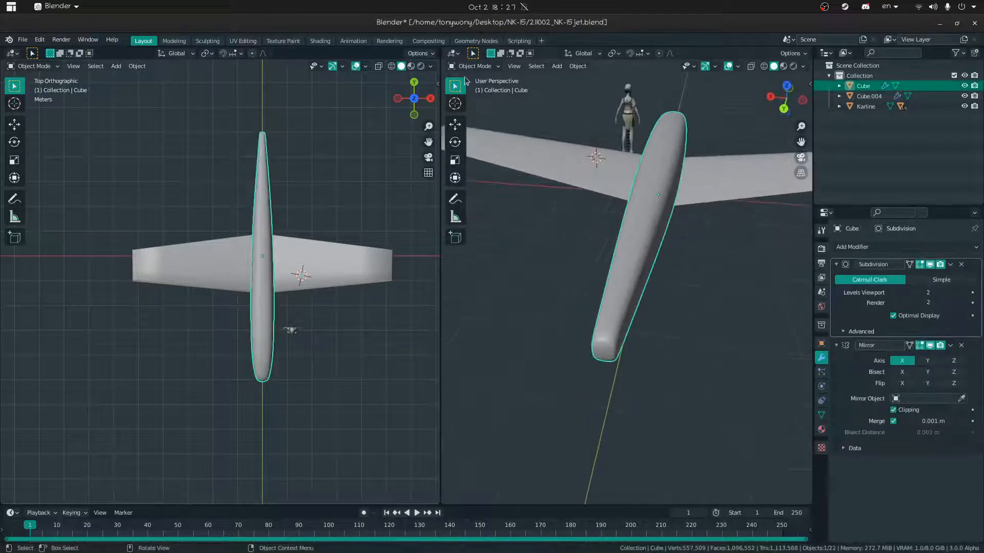
drag(443, 48, 123, 97)
middle_drag(460, 209, 477, 279)
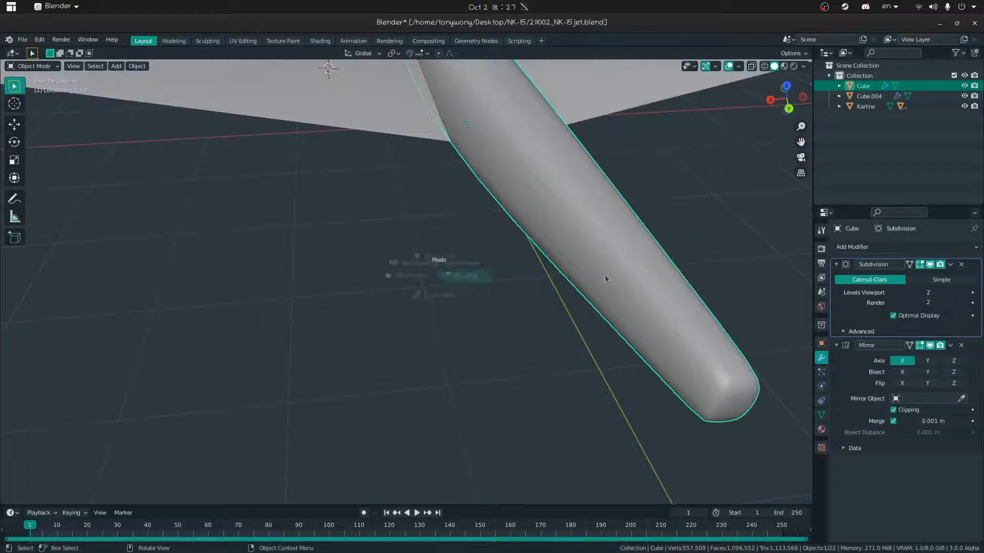
Cut an edge loop around the rear section of the fuselage mesh with a slide factor of 0.171
key(Tab)
middle_drag(626, 241, 572, 248)
key(ctrl+r)
click(565, 248)
click(584, 279)
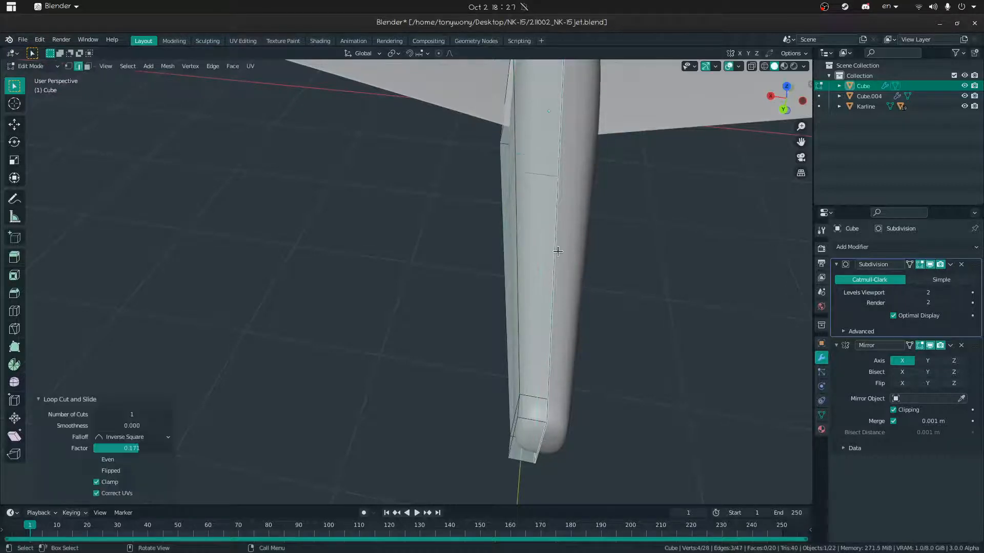
Snap the 3D cursor to the selected edge on top of the fuselage tail and return to Object Mode
key(shift+grave)
click(450, 275)
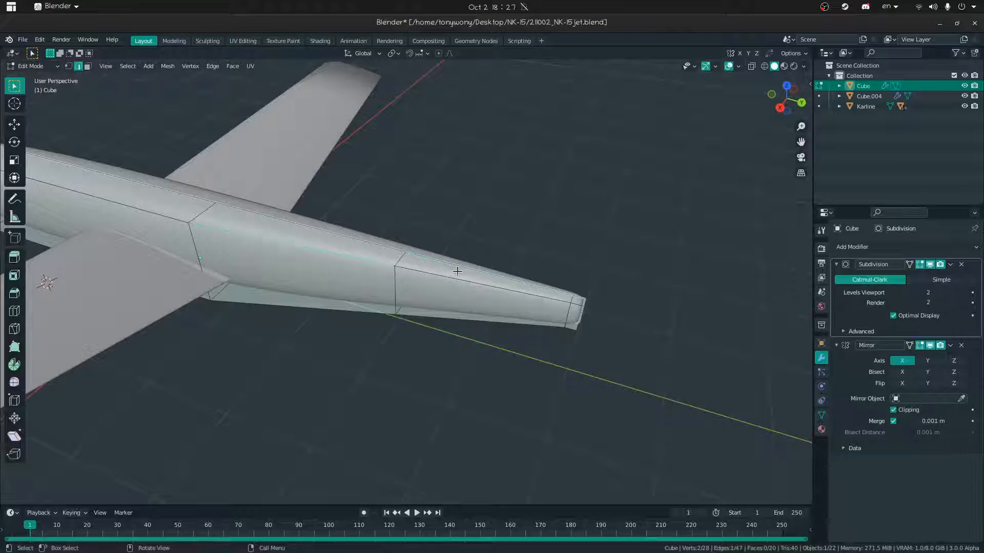
key(shift+s)
click(457, 274)
key(Tab)
middle_drag(530, 283, 457, 266)
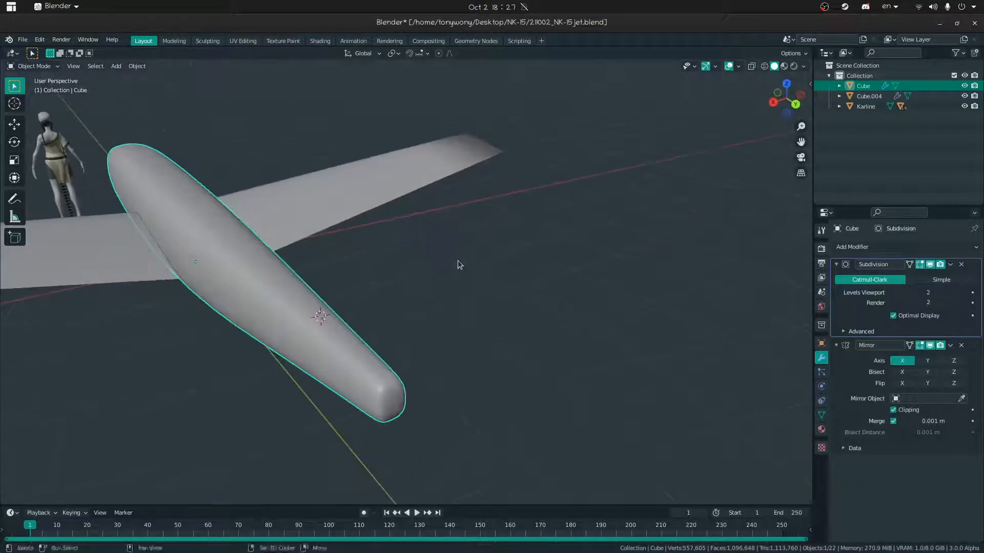
Add a cube at the 3D cursor on the fuselage tail as the base of the vertical fin
key(shift+grave)
click(395, 272)
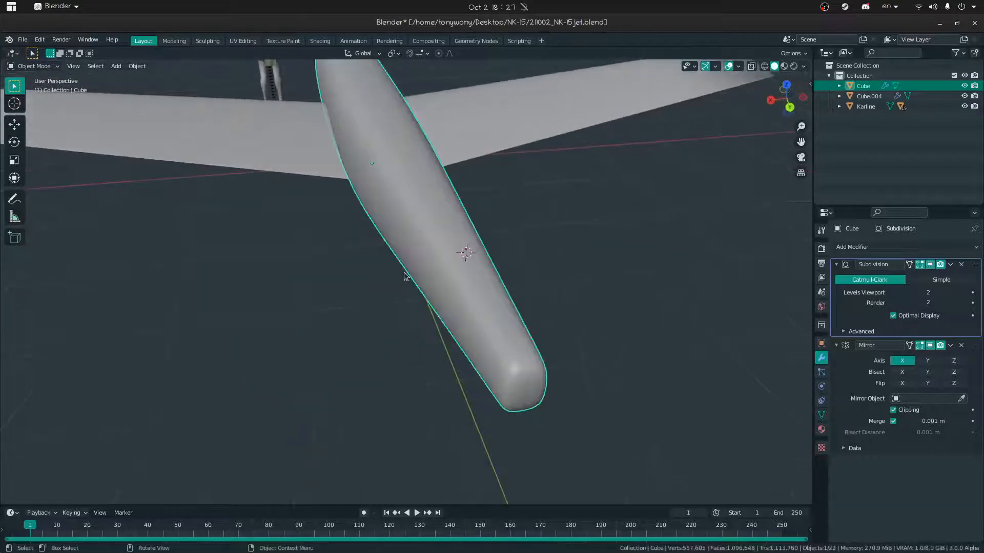
key(shift+a)
mouse_move(394, 272)
click(444, 283)
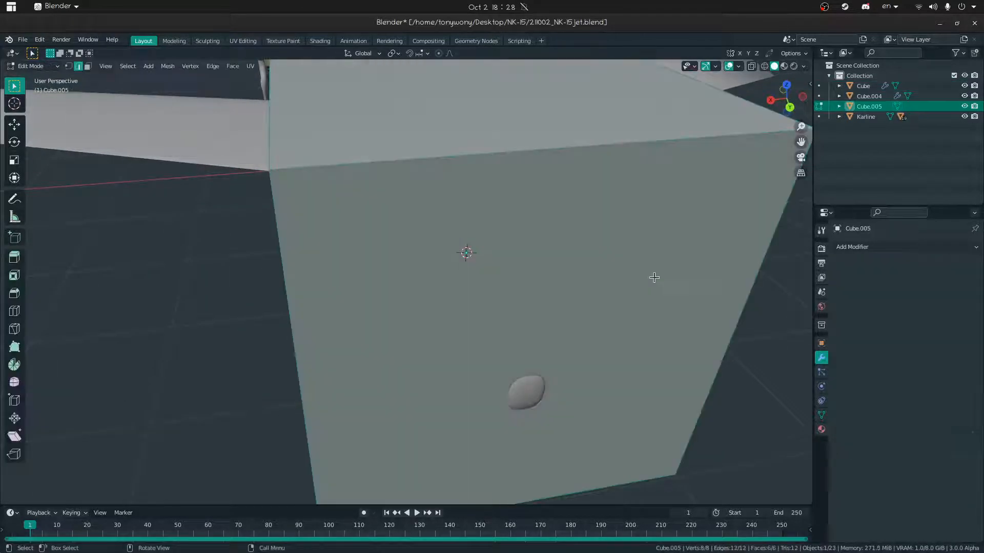
Scale the new cube's mesh down to a small block sitting on the fuselage tail
key(s)
click(471, 268)
middle_drag(651, 223, 505, 240)
key(s)
click(605, 254)
click(458, 244)
key(Tab)
middle_drag(512, 291, 538, 279)
key(Tab)
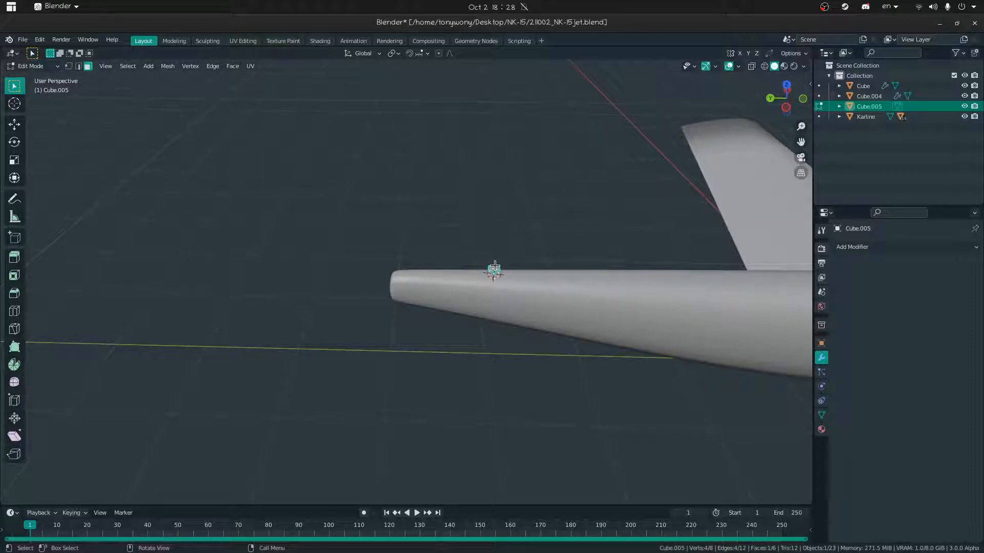
Raise the small block's top face 1.5612 m along Z to form a tall column
middle_drag(495, 266, 430, 232)
key(shift+grave)
key(w)
click(407, 267)
middle_drag(407, 267, 360, 274)
key(g)
click(328, 85)
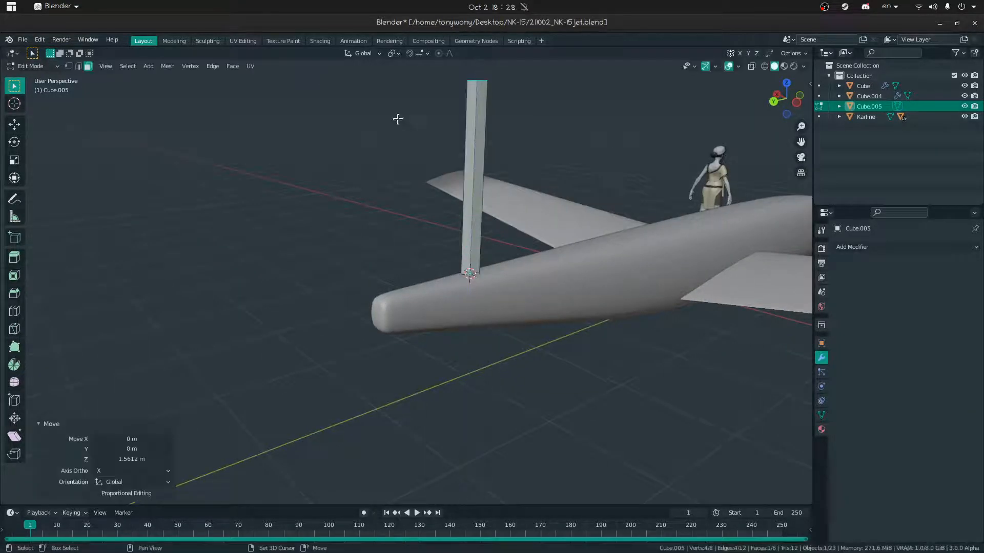
Fine-tune the column's height by moving its top face 0.15498 m and then -0.12159 m along Z
shift+middle_drag(398, 118, 391, 175)
scroll(405, 279, down, 2)
key(g)
key(z)
click(406, 270)
middle_drag(406, 270, 461, 241)
key(g)
key(z)
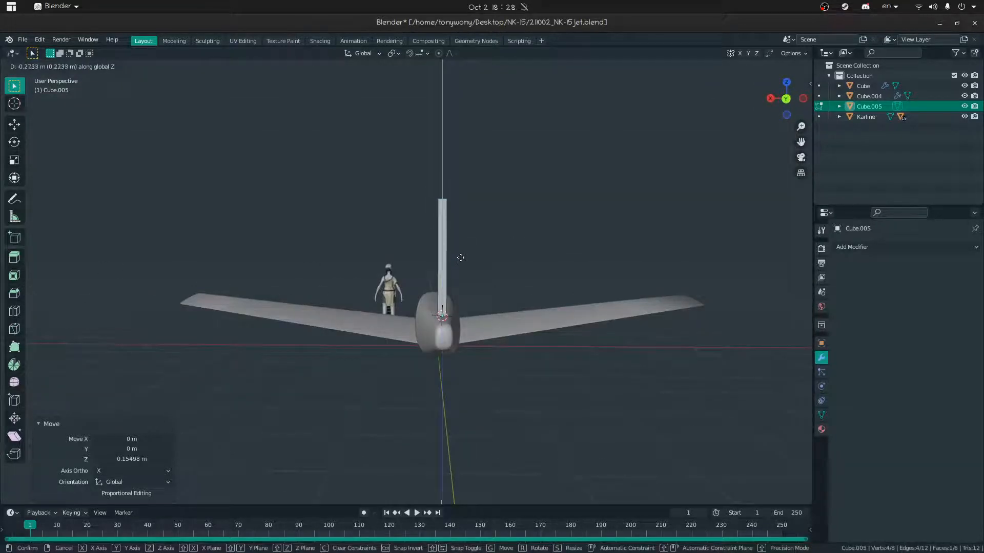
click(460, 252)
middle_drag(461, 252, 405, 281)
scroll(408, 307, up, 2)
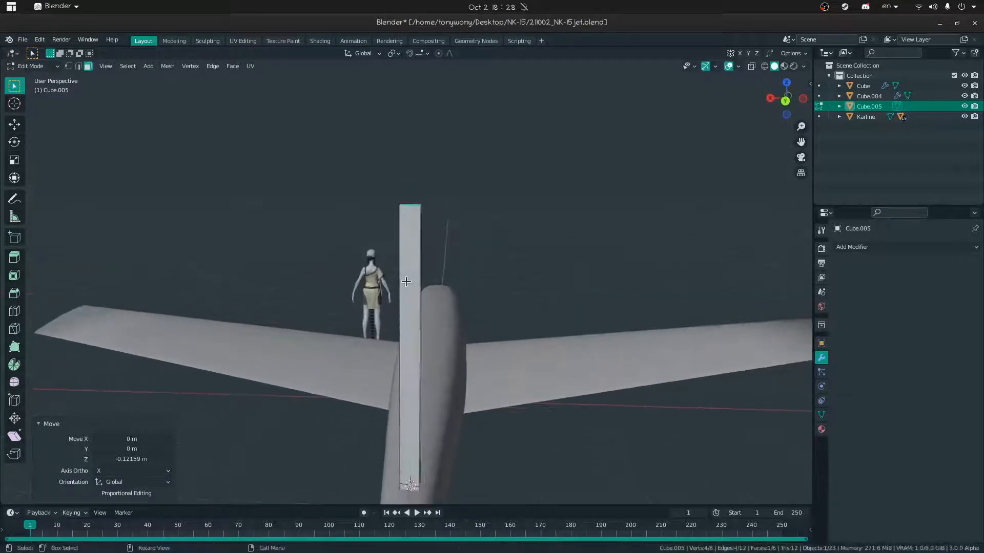
Cut a centred vertical edge loop through the column and delete the faces of one half
click(413, 210)
right_click(413, 210)
middle_drag(413, 210, 400, 252)
key(x)
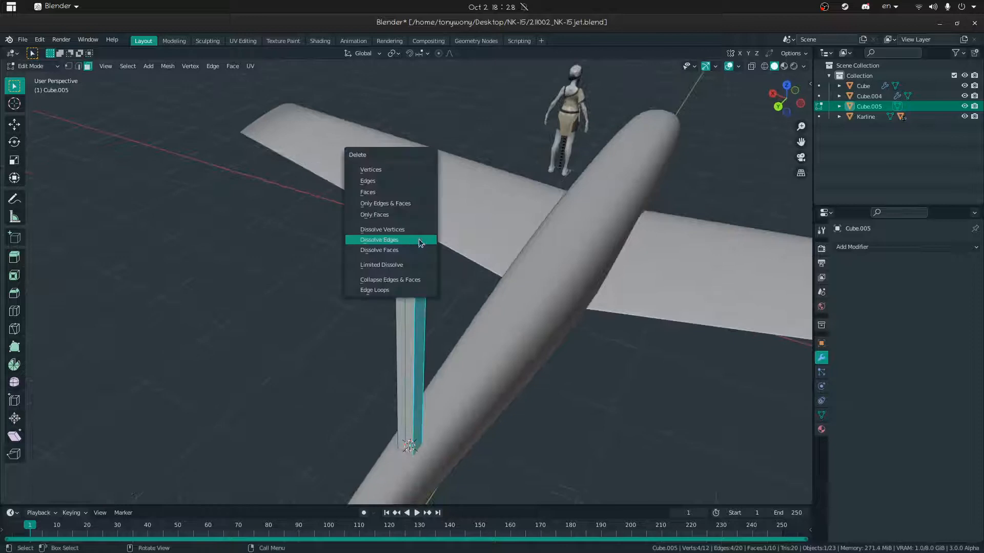
click(420, 193)
key(ctrl+Tab)
click(155, 301)
key(ctrl+z)
key(ctrl+z)
key(x)
click(477, 280)
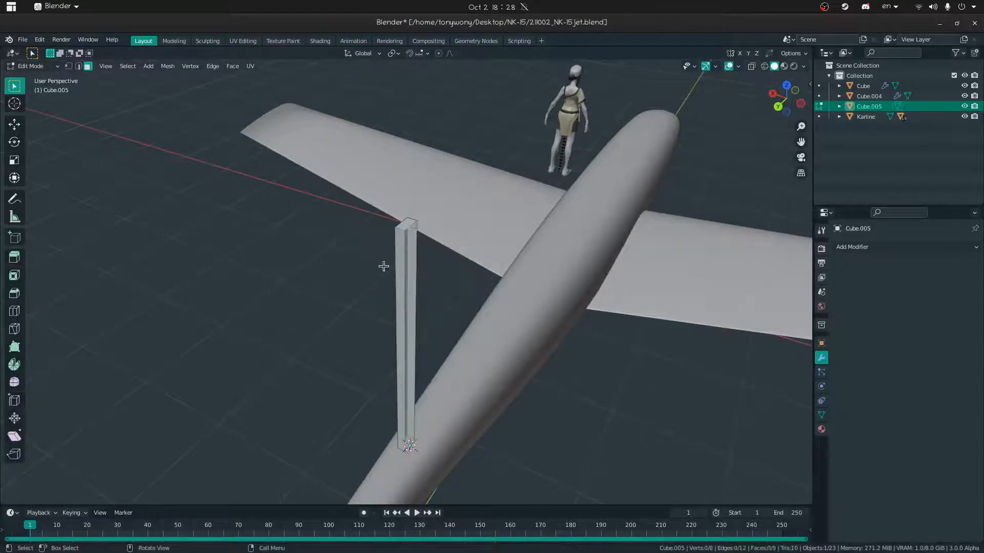
Add a Mirror modifier on the X axis to the halved column and return to Edit Mode
key(Tab)
click(888, 249)
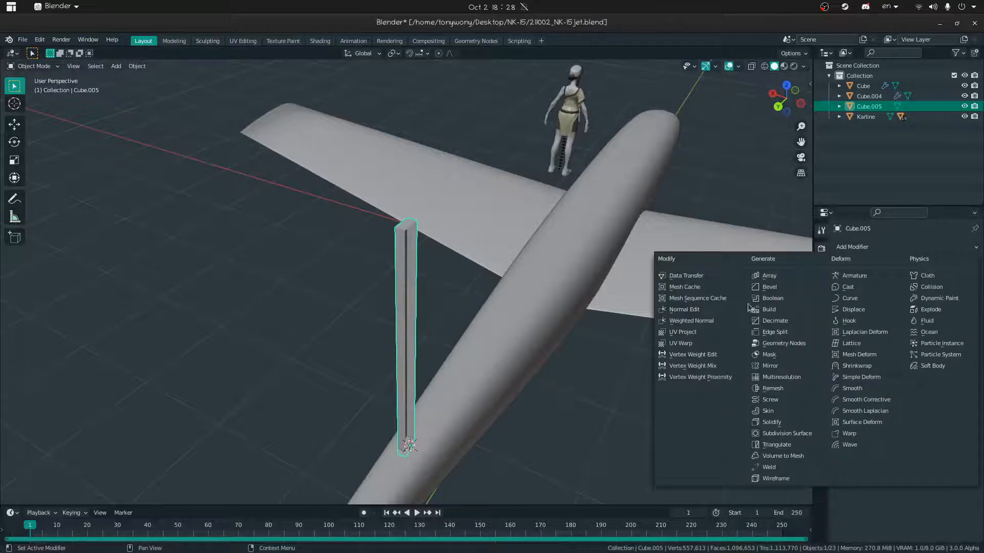
click(770, 366)
middle_drag(586, 359, 703, 334)
key(Tab)
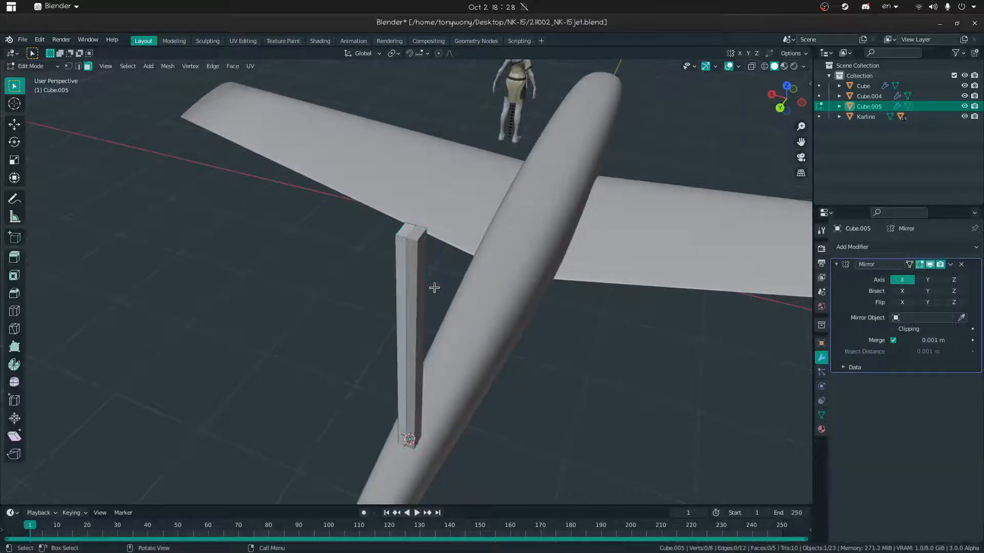
Move the column's rear face backward along Y to widen the column into a fin plate
middle_drag(402, 275, 479, 302)
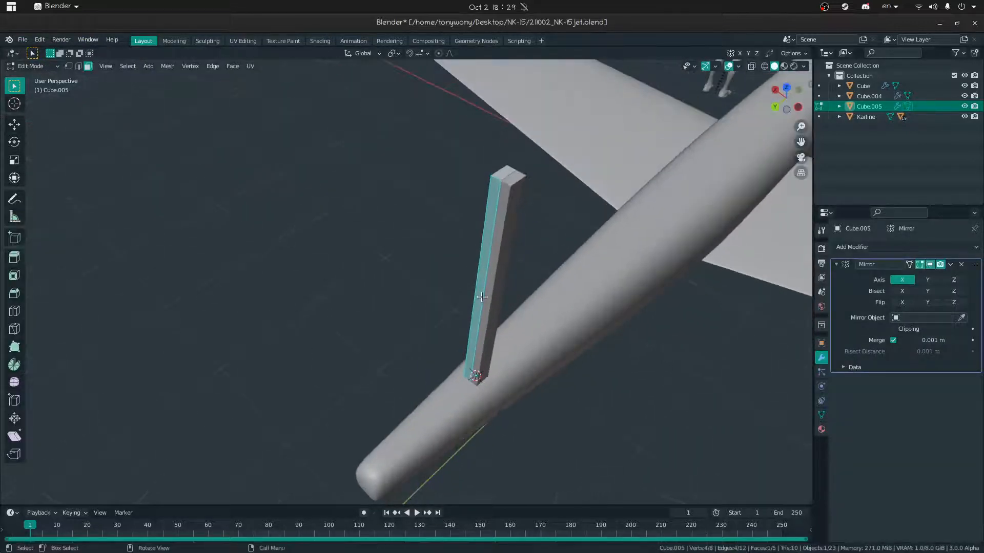
key(g)
key(y)
click(365, 383)
middle_drag(365, 383, 375, 301)
scroll(409, 282, down, 4)
Extrude the fin's front face forward by 0.090032 m
click(379, 294)
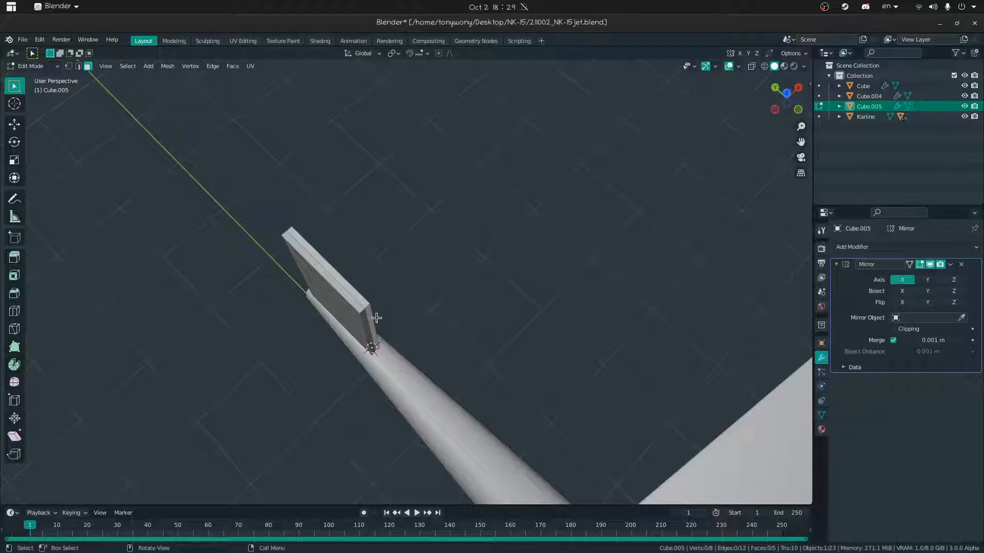
key(e)
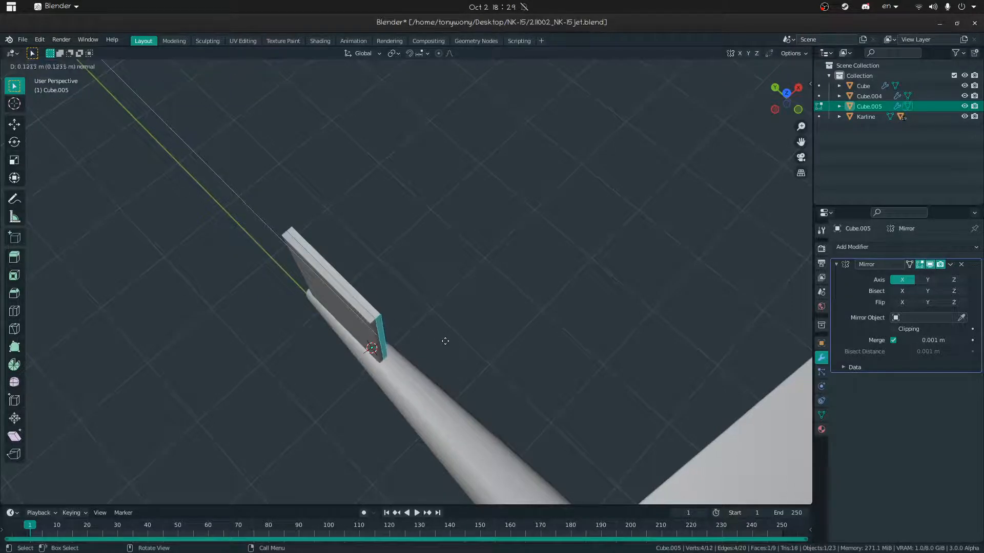
click(447, 342)
middle_drag(447, 342, 424, 284)
key(s)
key(x)
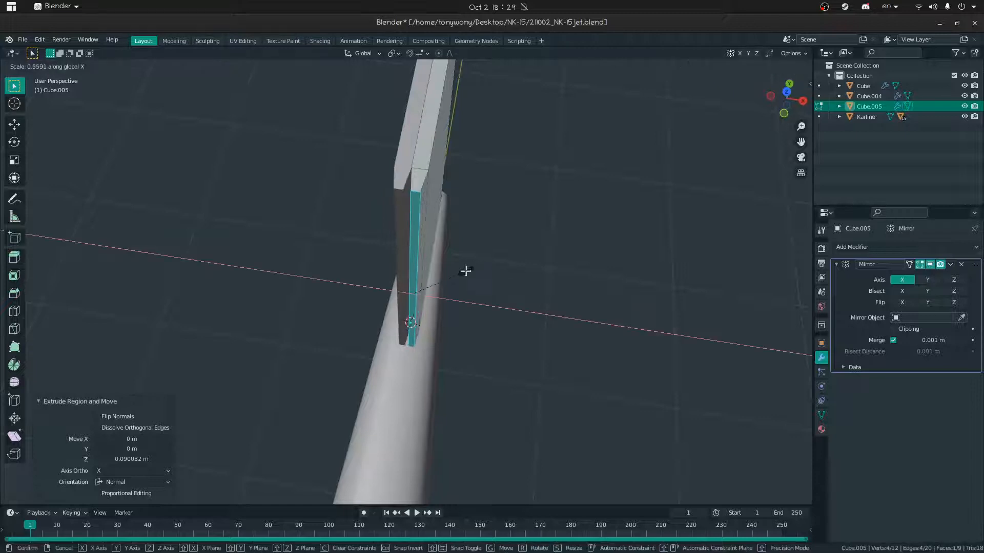
right_click(466, 271)
Enable Clipping on the fin's Mirror modifier and delete the extruded inner face along the mirror seam
click(880, 340)
click(894, 329)
middle_drag(588, 310, 436, 194)
click(439, 183)
key(x)
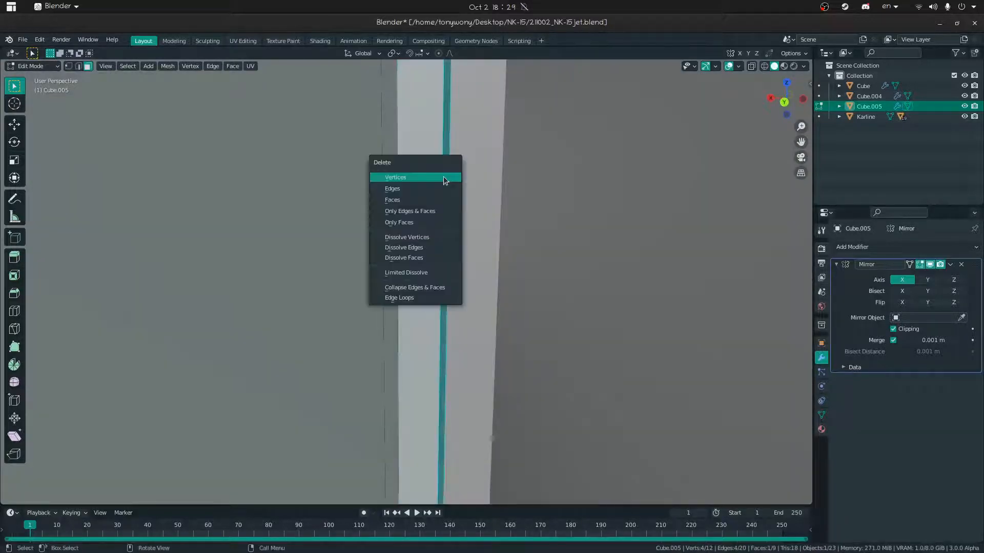
click(413, 200)
Slide the fin's front side edge toward the mirror seam by a factor of 0.562 to narrow the leading edge
key(shift+grave)
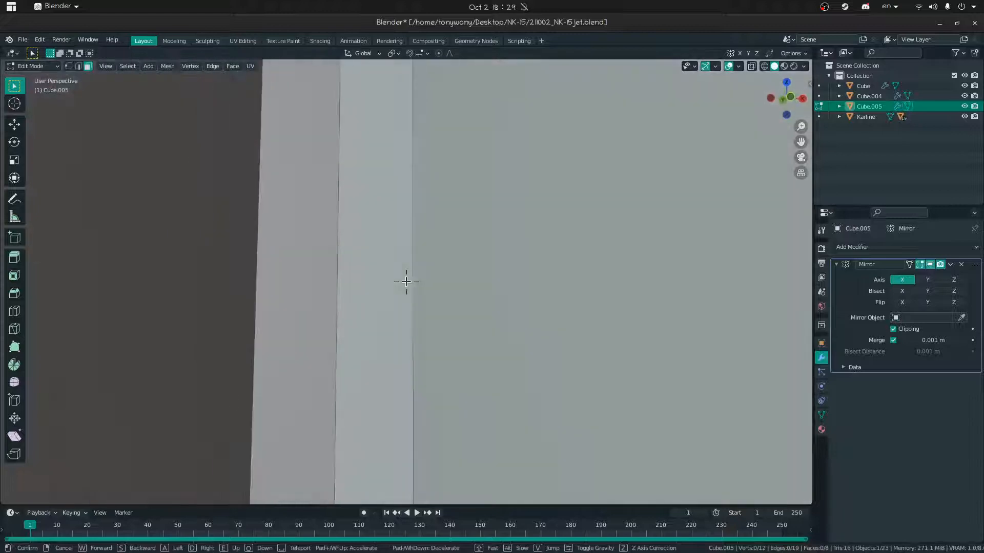
key(w)
key(s)
key(w)
click(406, 282)
middle_drag(452, 248, 545, 267)
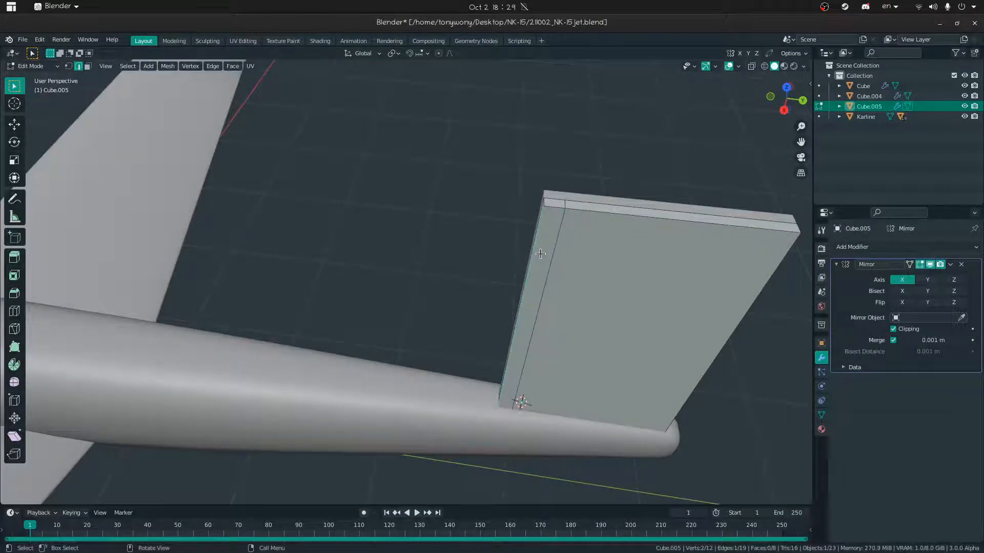
key(g)
key(g)
click(543, 252)
middle_drag(543, 252, 485, 246)
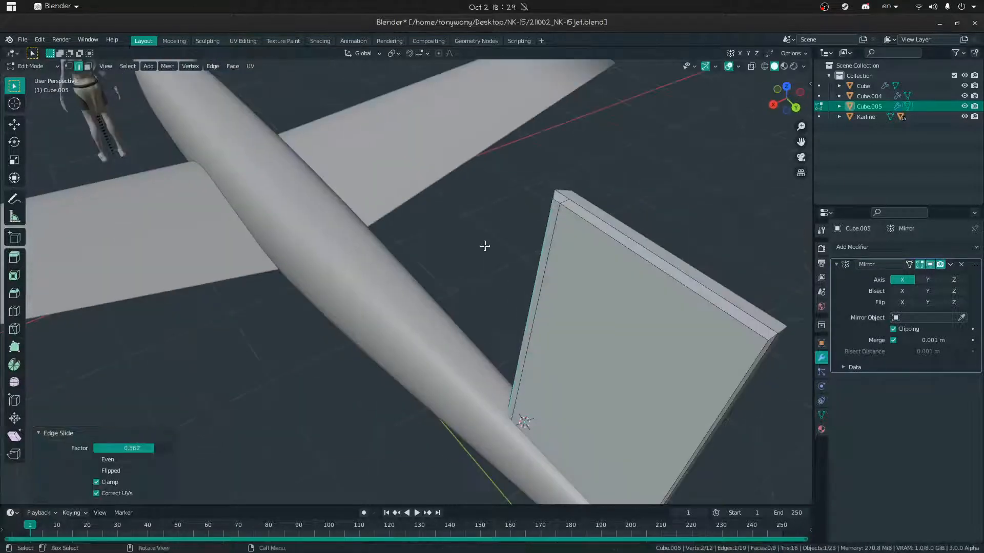
Try sliding the fin's top side edges by a factor of 0.687 and adding a loop cut through the fin
key(shift+grave)
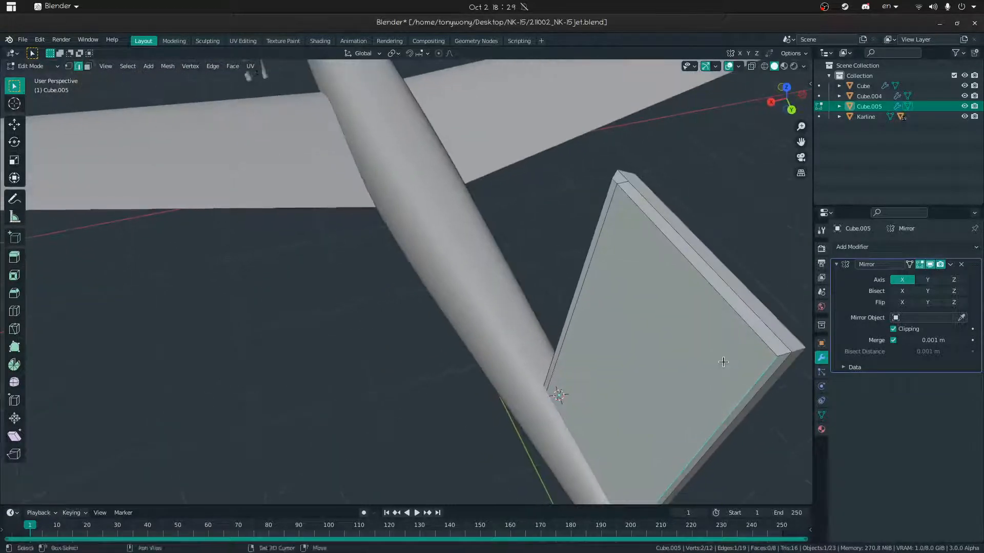
click(416, 285)
mouse_move(448, 325)
middle_down()
mouse_move(428, 314)
mouse_move(450, 314)
mouse_move(432, 316)
mouse_move(444, 323)
middle_up()
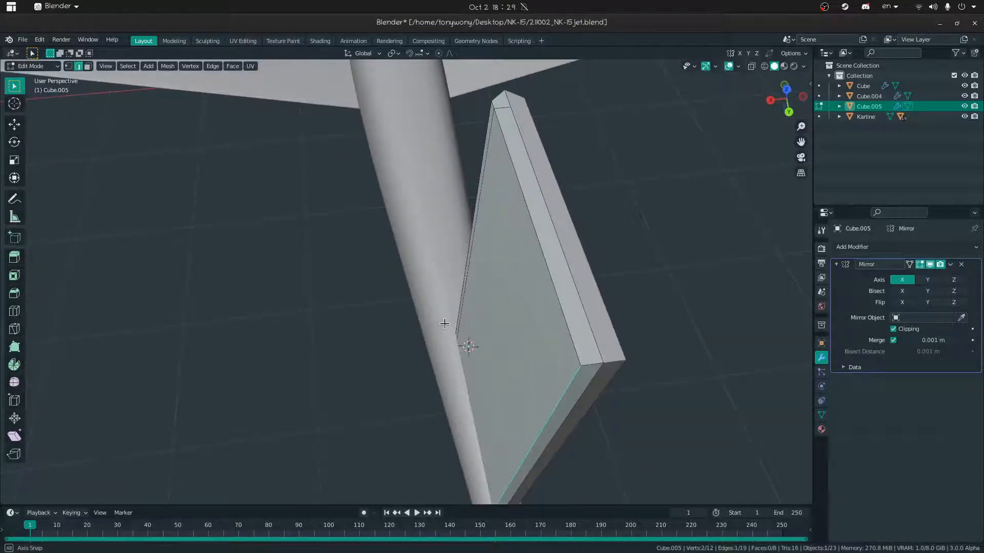
key(g)
key(g)
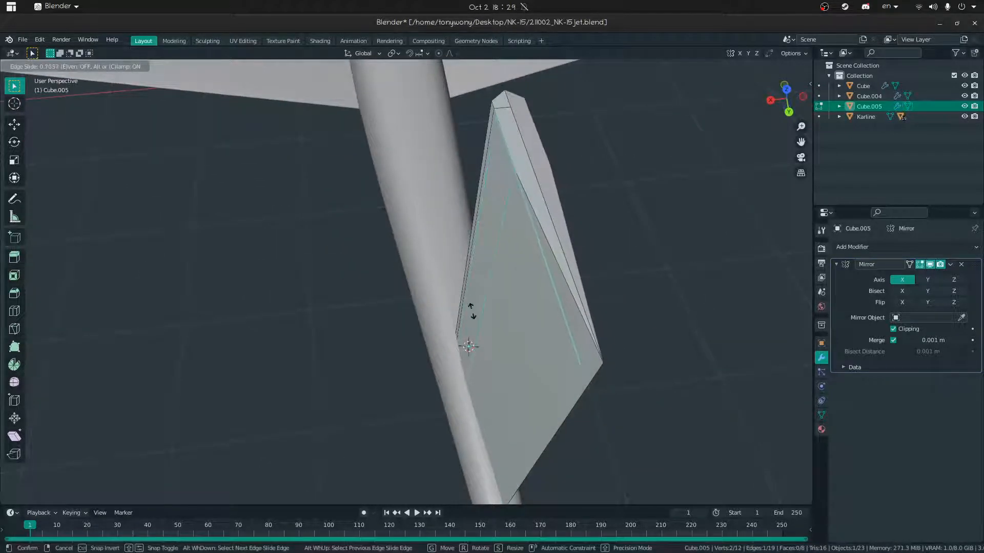
click(470, 312)
middle_drag(470, 313, 574, 284)
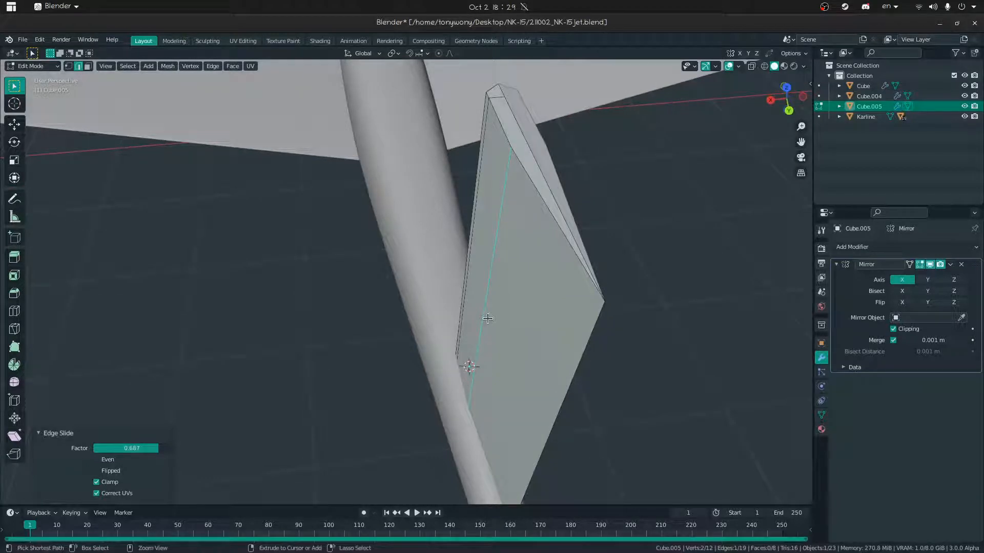
key(ctrl+r)
click(547, 215)
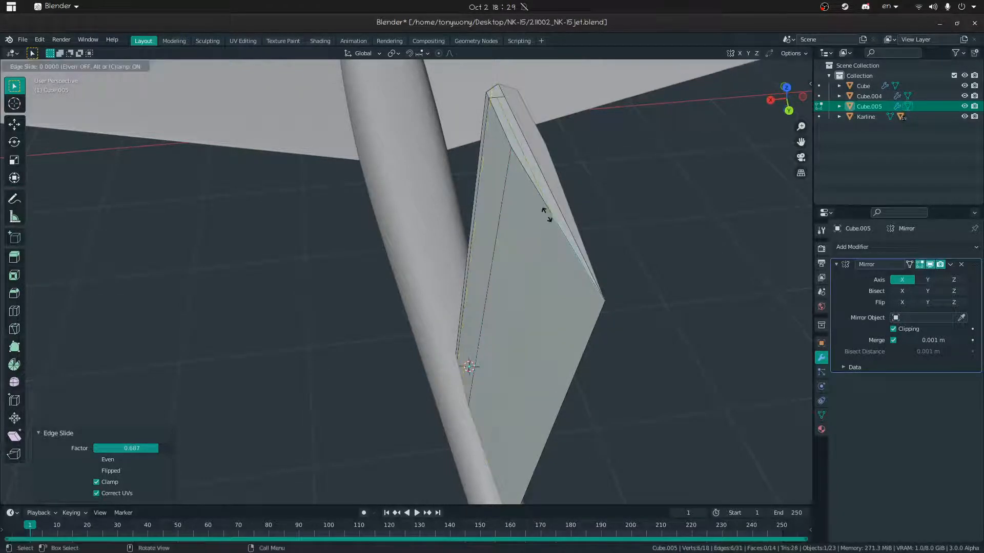
click(507, 264)
Slide the fin's rear side edge toward the mirror seam to thin the trailing edge
middle_drag(507, 264, 732, 281)
key(g)
key(g)
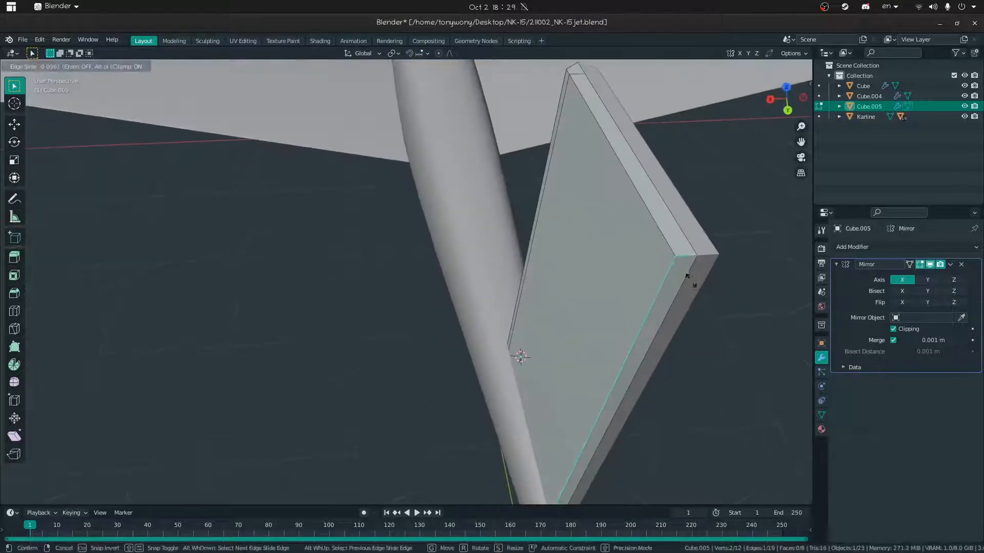
click(779, 322)
Move the fin's rear side edge about 0.02 m along Y and return to Object Mode
key(shift+grave)
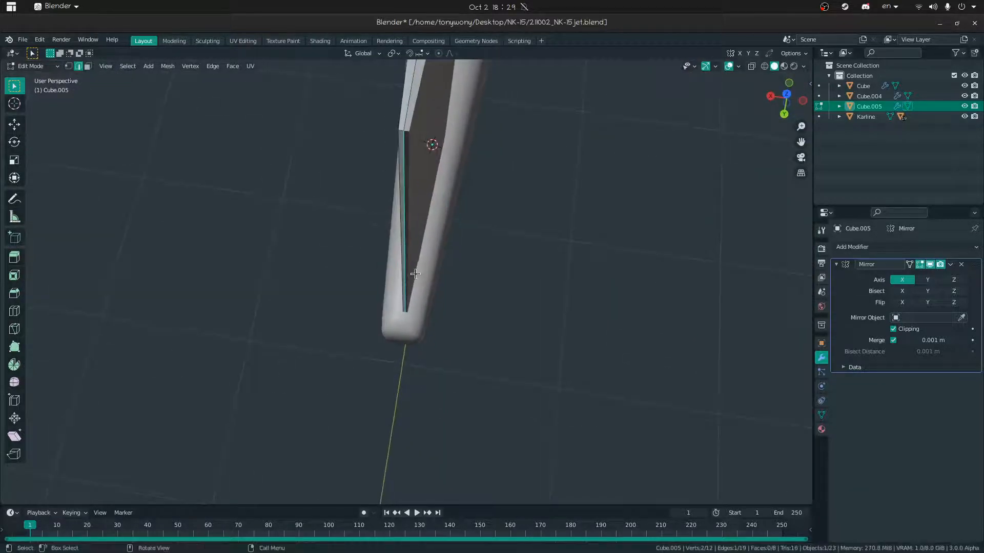
click(401, 281)
key(g)
key(y)
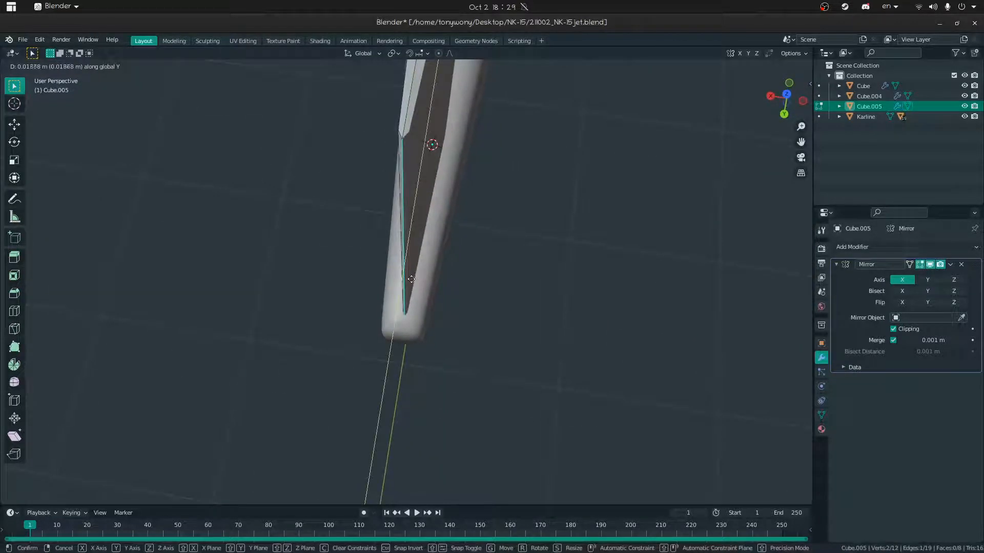
click(413, 277)
key(Tab)
key(shift+grave)
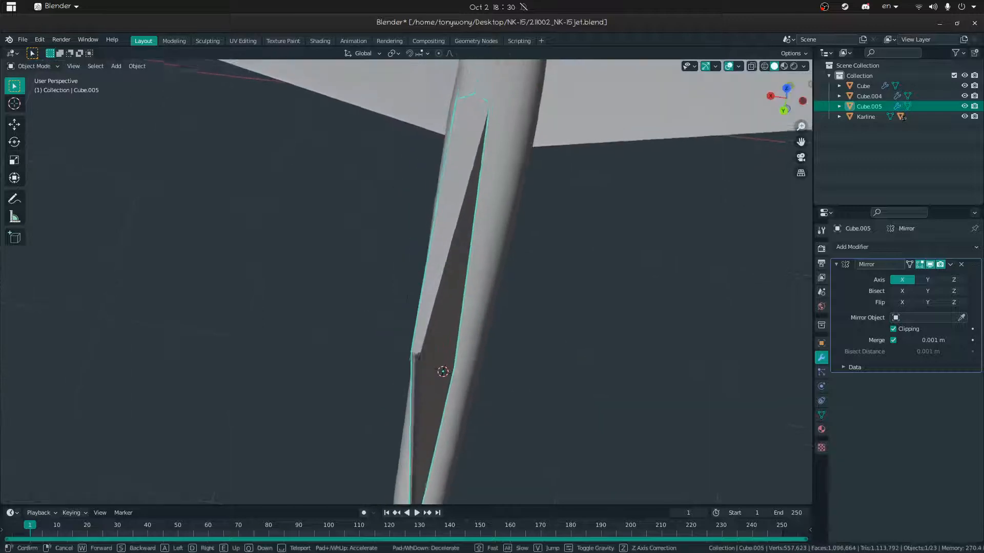
Switch to Firefox and run an image search for "kitfox tail" in a new tab
click(405, 282)
middle_drag(406, 285, 490, 292)
key(alt+Tab)
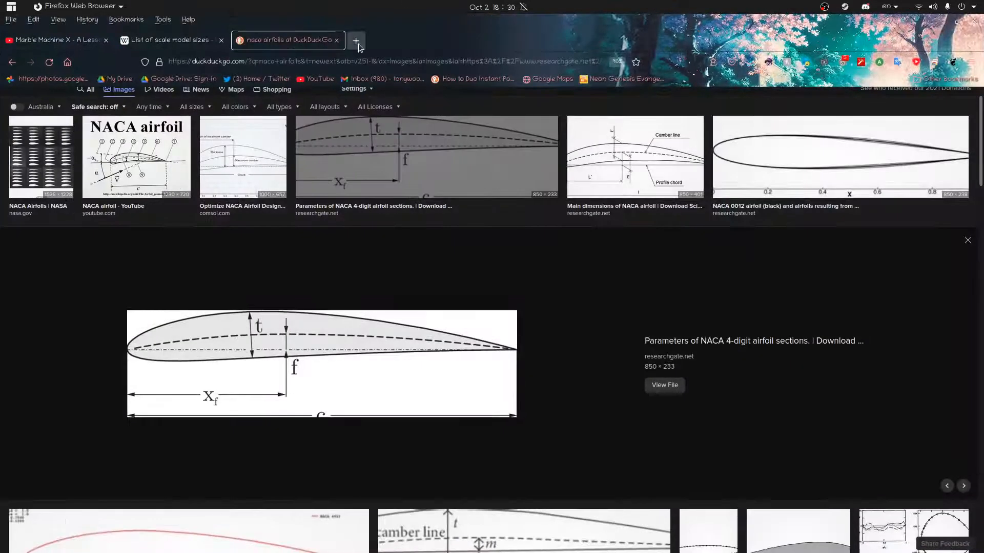
click(355, 40)
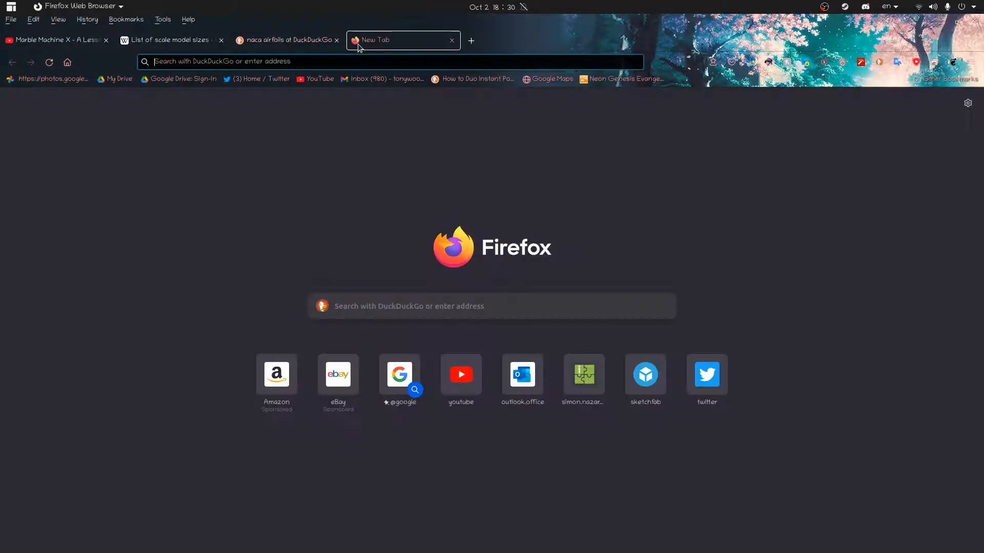
text(kitfo)
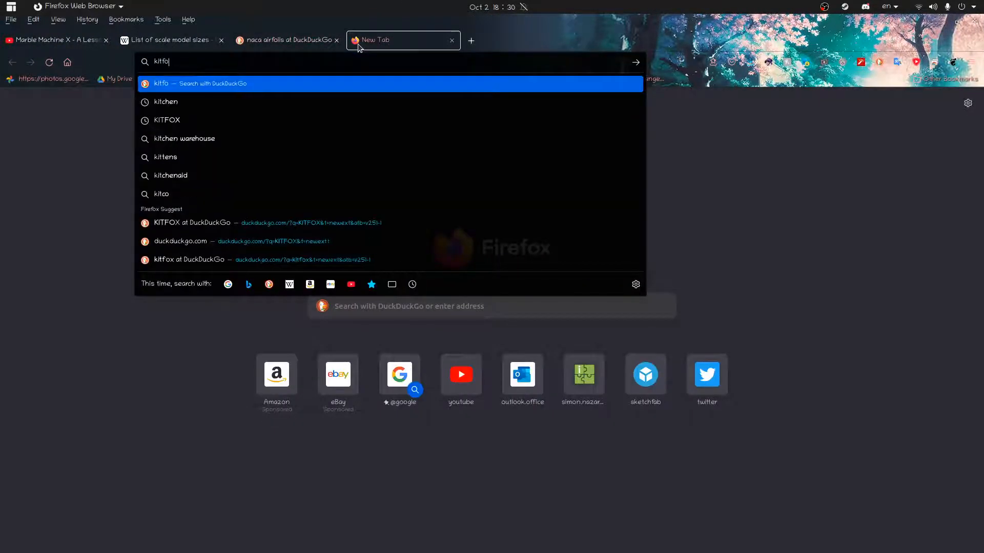
text(x tail)
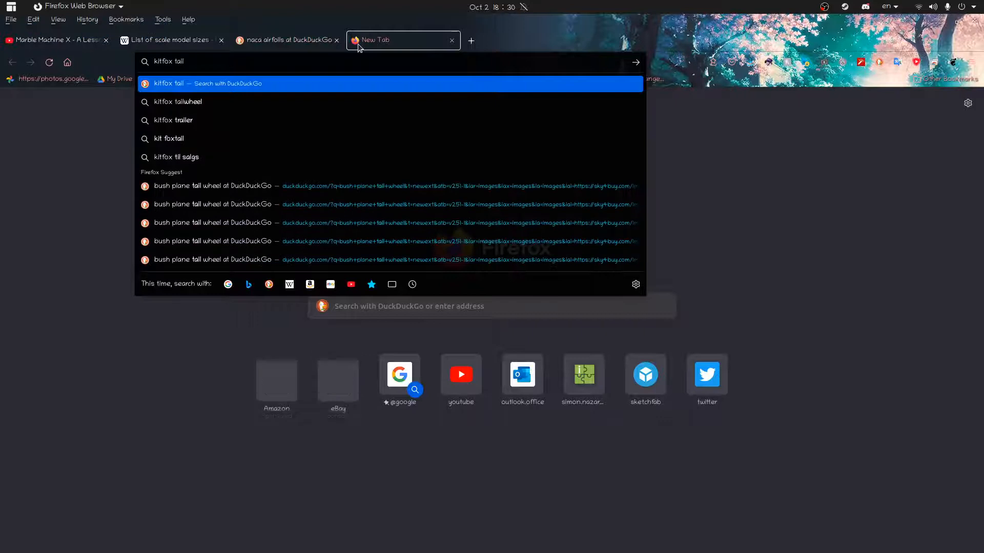
key(Return)
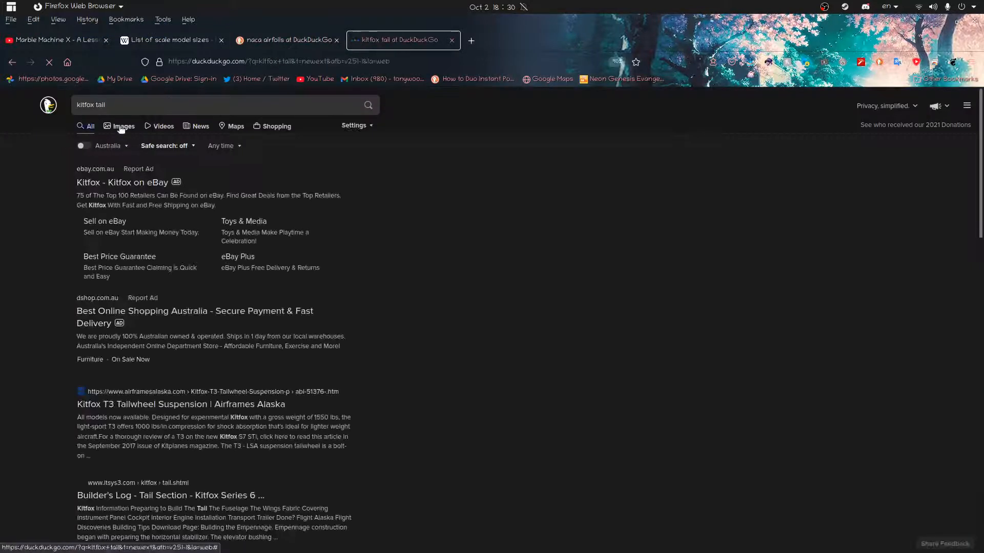
click(119, 126)
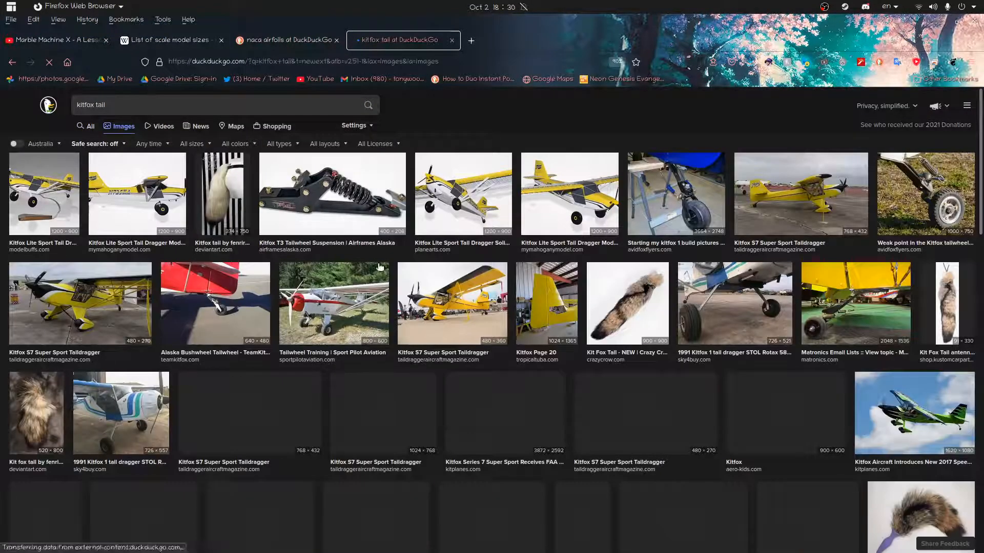
Look through the Kitfox photos for reference views of the aircraft's tail
click(668, 194)
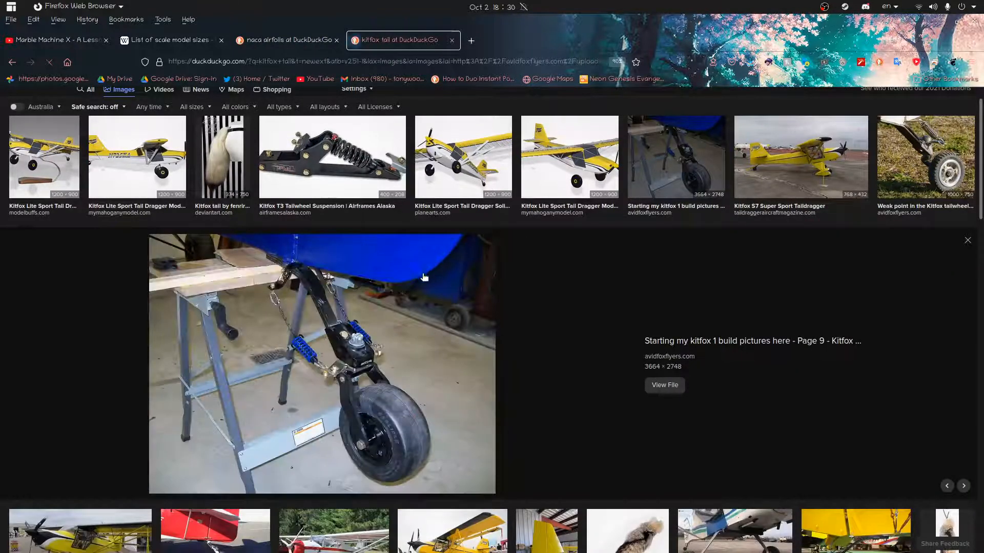
scroll(395, 313, down, 4)
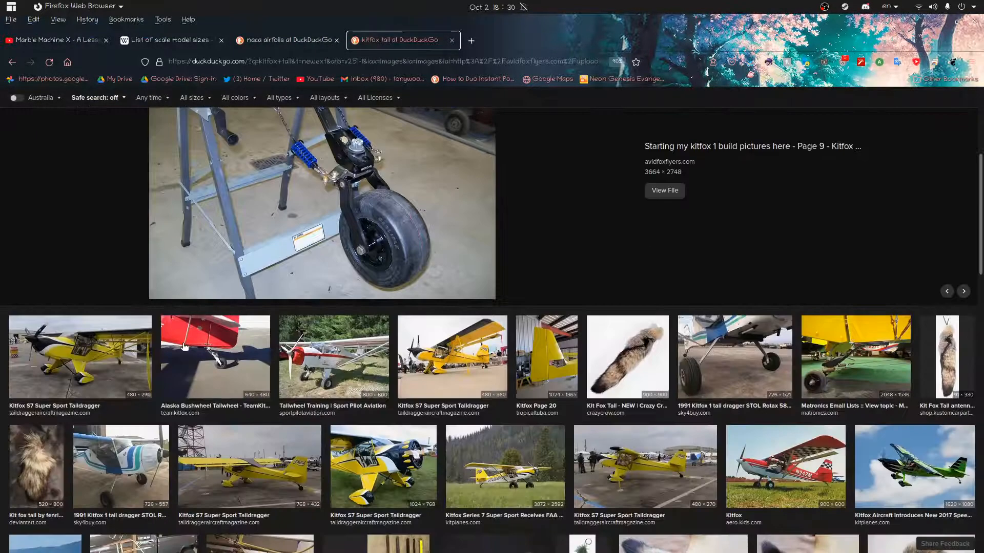
click(186, 348)
click(492, 140)
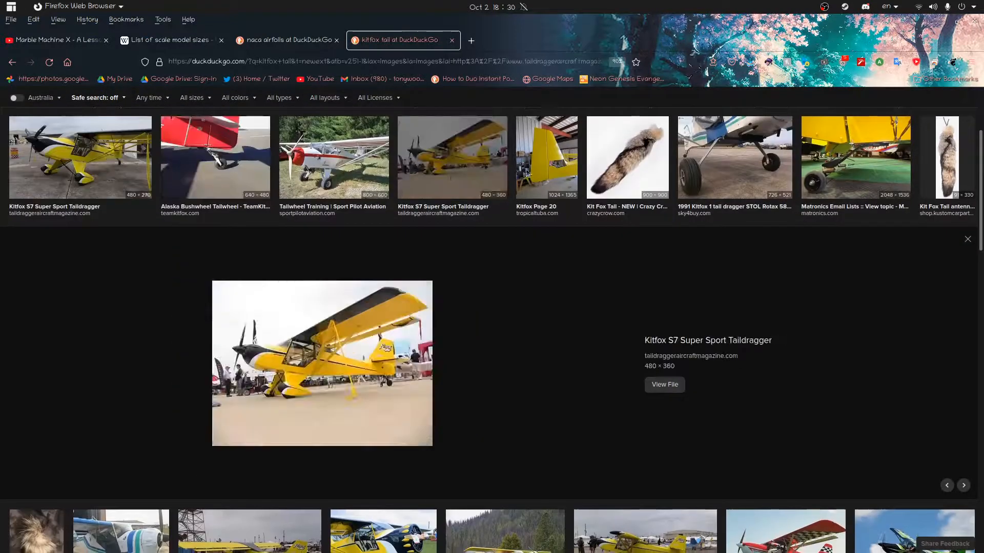
click(567, 161)
click(789, 164)
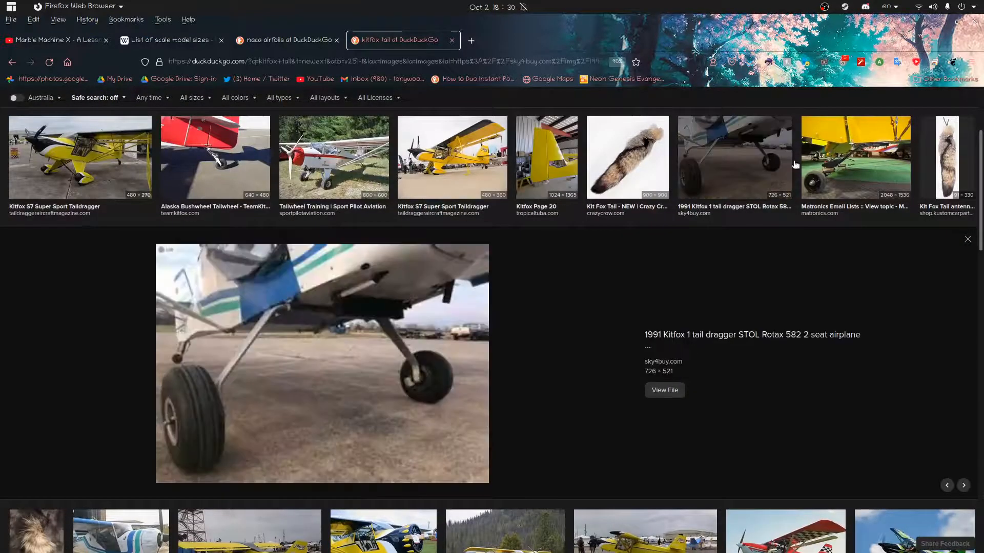
click(888, 147)
scroll(764, 221, down, 5)
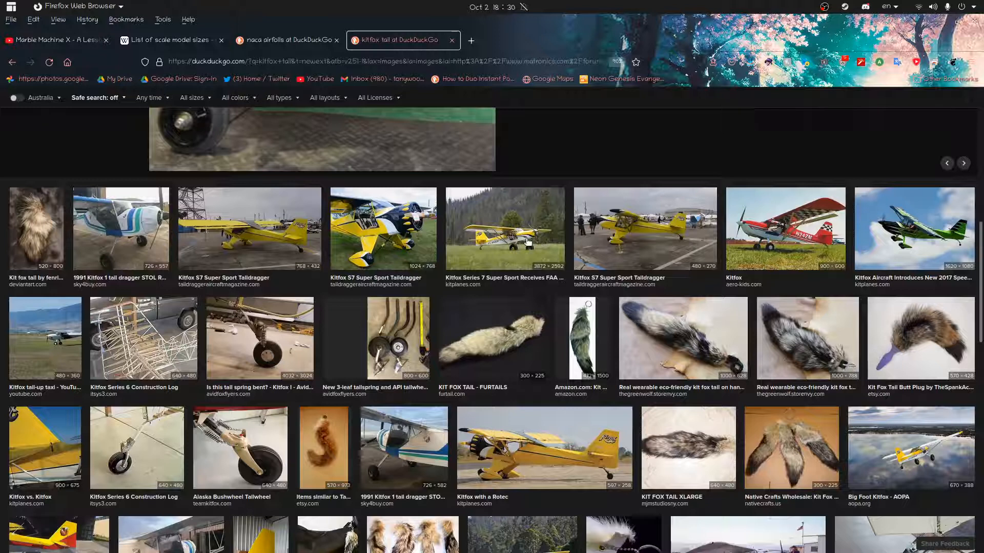
click(473, 226)
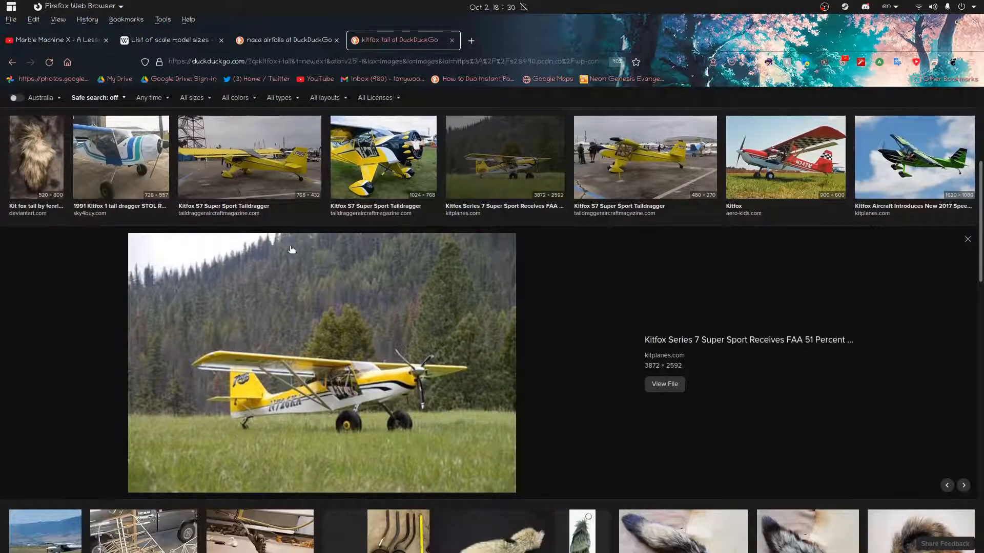
Change the image search to "kitfox rudder" and look through the results
scroll(159, 148, up, 4)
click(125, 100)
key(BackSpace)
key(BackSpace)
key(BackSpace)
key(BackSpace)
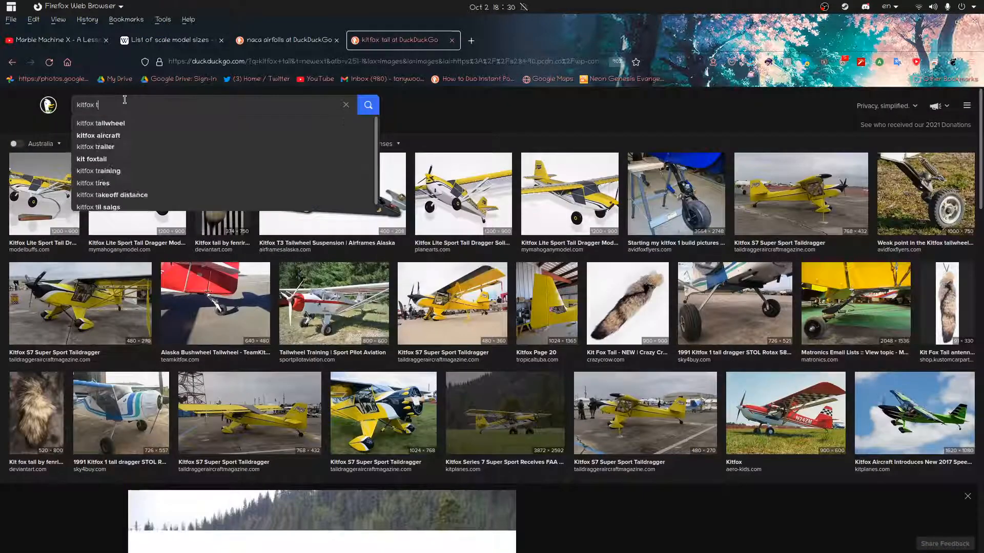
text(rudder)
key(Return)
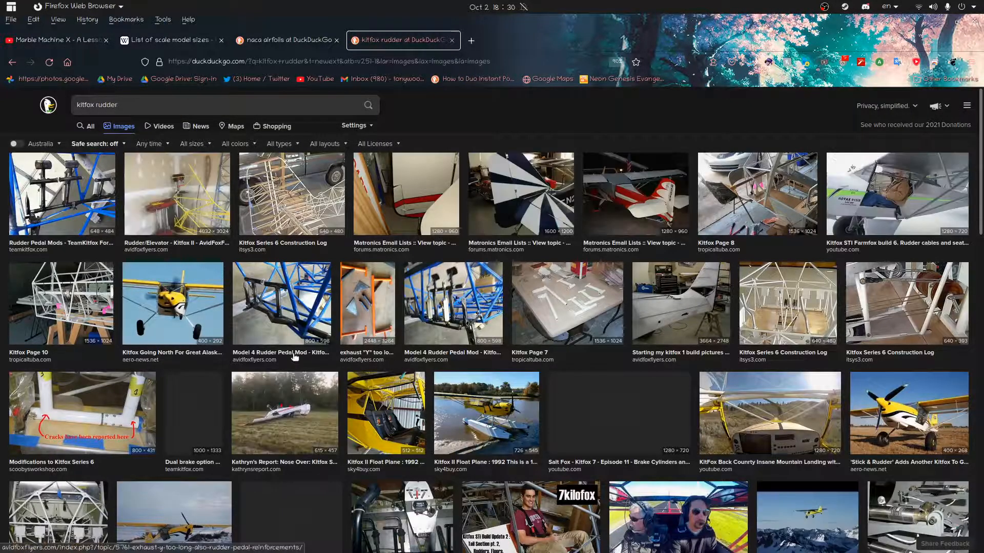
scroll(292, 353, down, 3)
scroll(557, 360, down, 3)
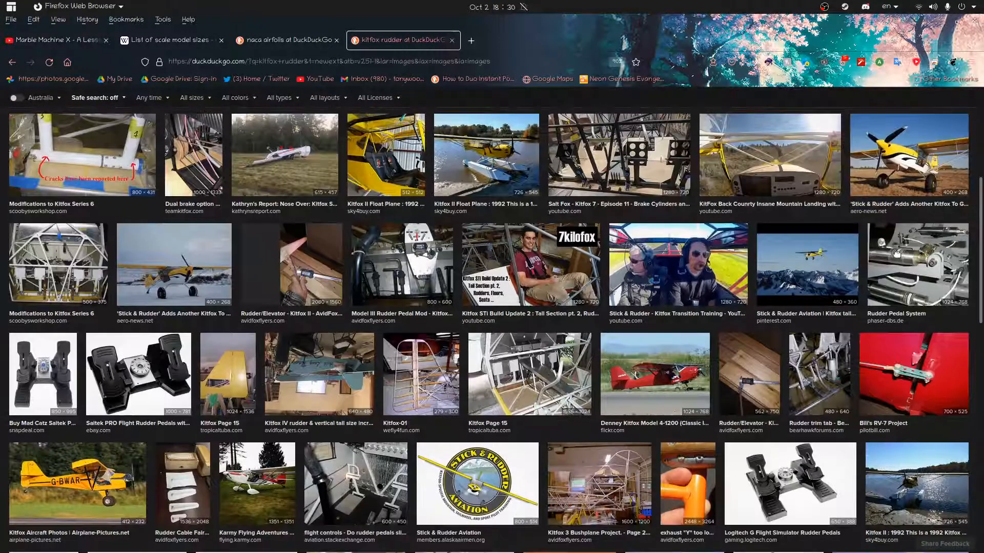
Return to Blender and put the tail fin into Edit Mode with its leading edge in view
click(940, 22)
middle_drag(566, 330, 348, 318)
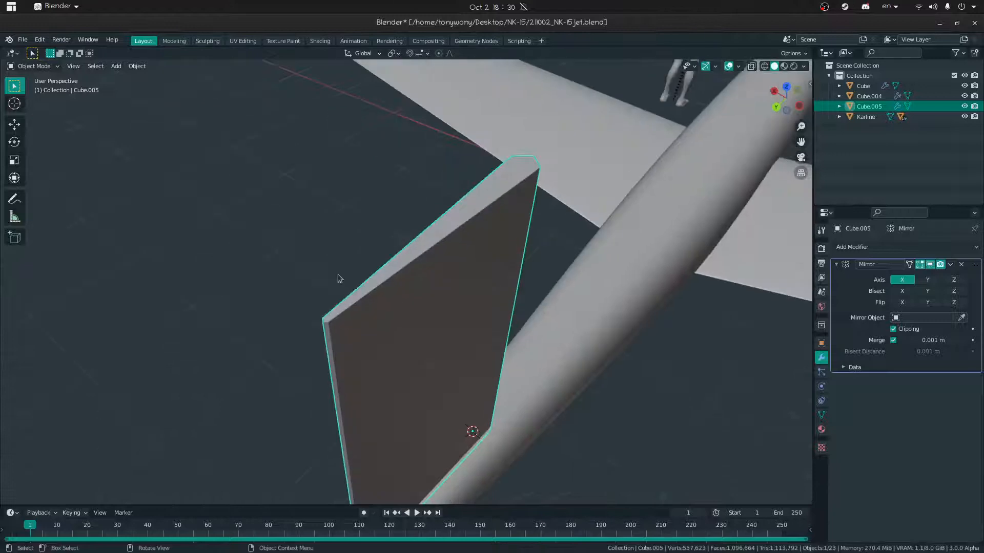
middle_drag(352, 219, 316, 266)
key(ctrl+Tab)
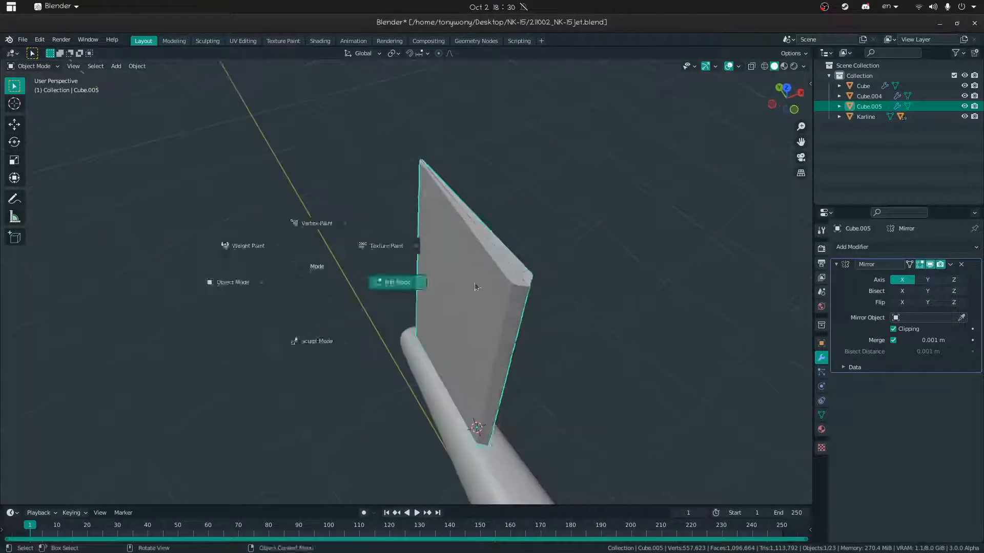
click(481, 288)
middle_drag(505, 303, 400, 289)
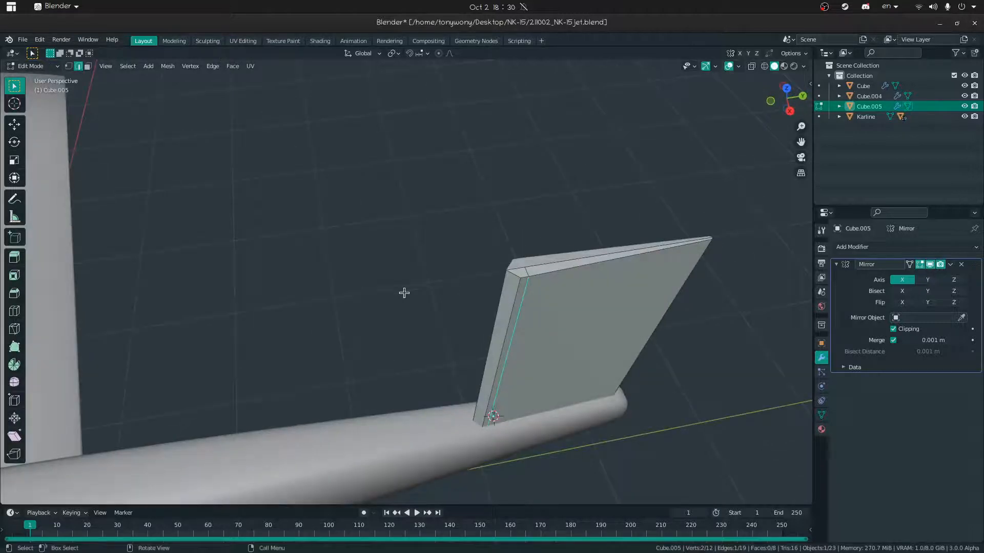
Try adding a single loop cut through the fin with a slide factor of -0.850
key(ctrl+r)
click(476, 296)
click(483, 303)
middle_drag(482, 302, 419, 309)
key(shift+grave)
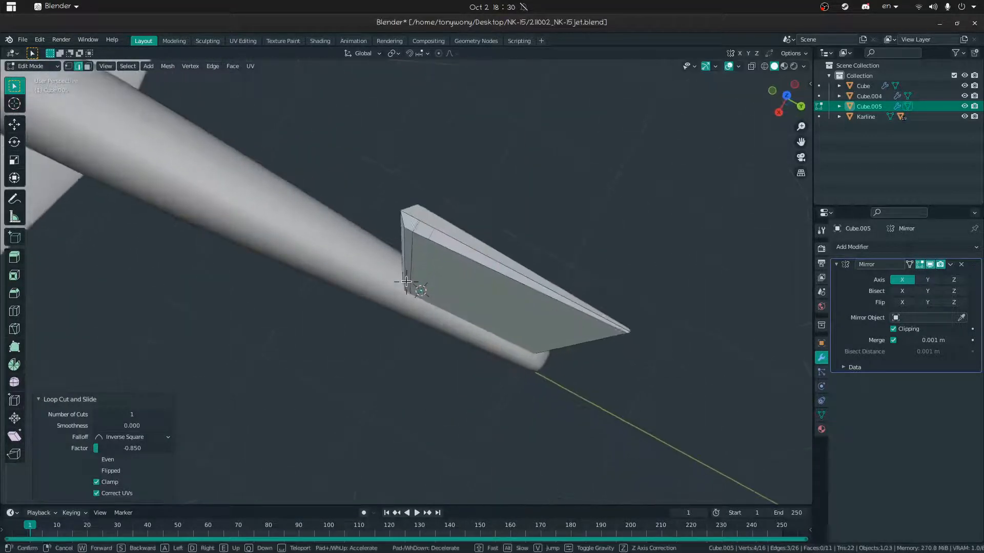
right_click(406, 282)
key(ctrl+z)
Try beveling the selected front edge of the fin
middle_drag(307, 264, 502, 251)
key(ctrl+b)
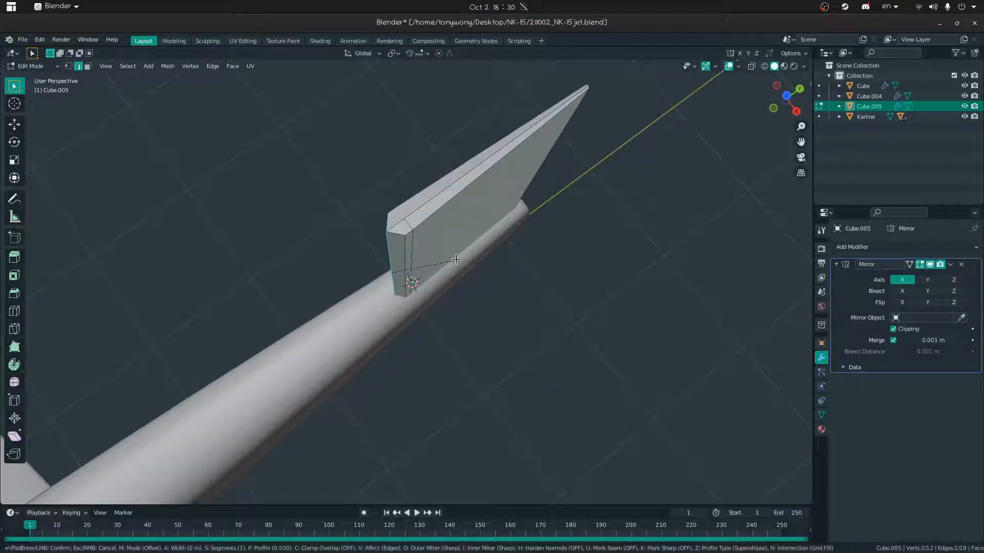
click(524, 241)
key(ctrl+z)
middle_drag(442, 242, 467, 232)
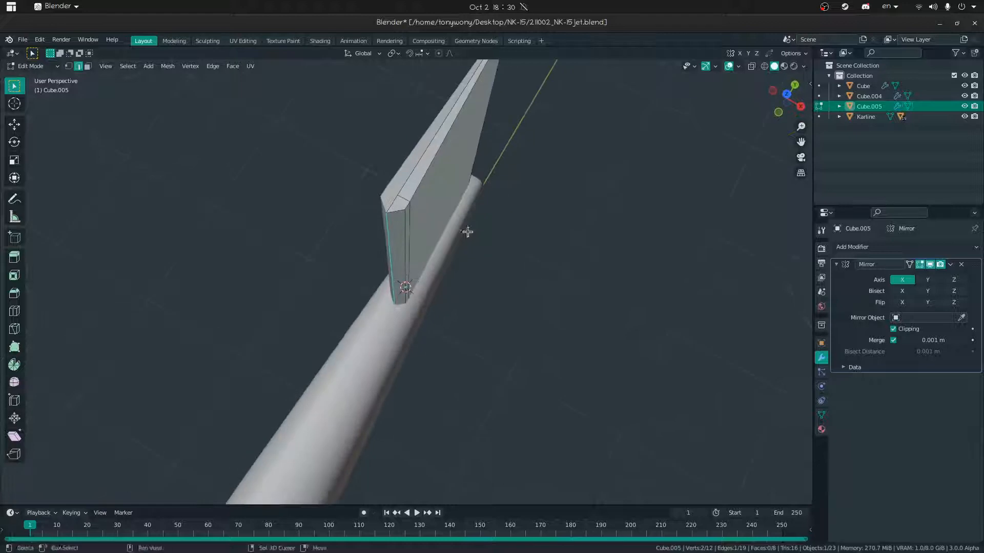
key(shift+grave)
key(w)
click(406, 282)
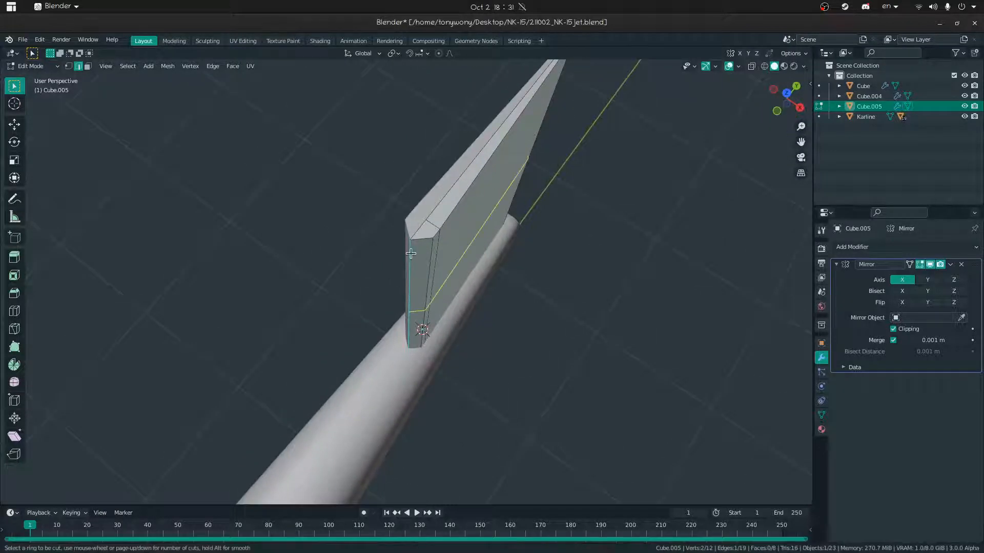
right_click(417, 261)
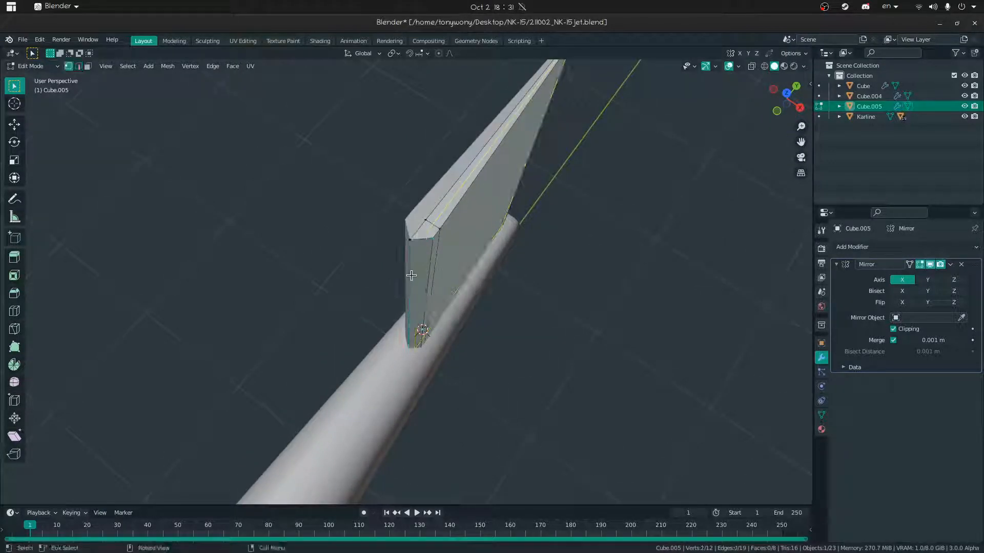
Try a vertical knife cut down the fin's front face from top to bottom
middle_drag(415, 301, 410, 279)
key(k)
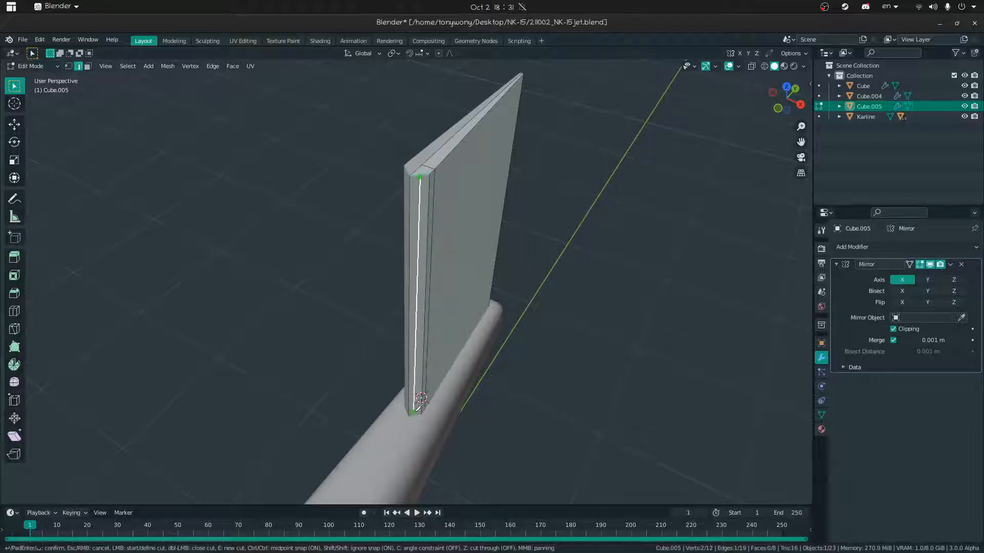
click(414, 420)
key(Return)
Return to Object Mode and hide every object except the tail fin
key(ctrl+Tab)
click(457, 242)
key(s)
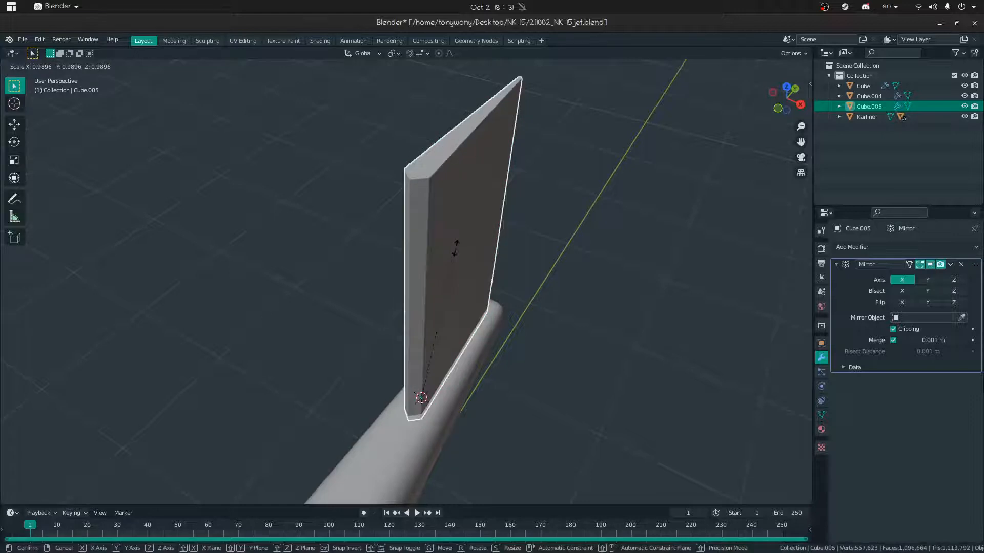
right_click(499, 262)
key(shift+h)
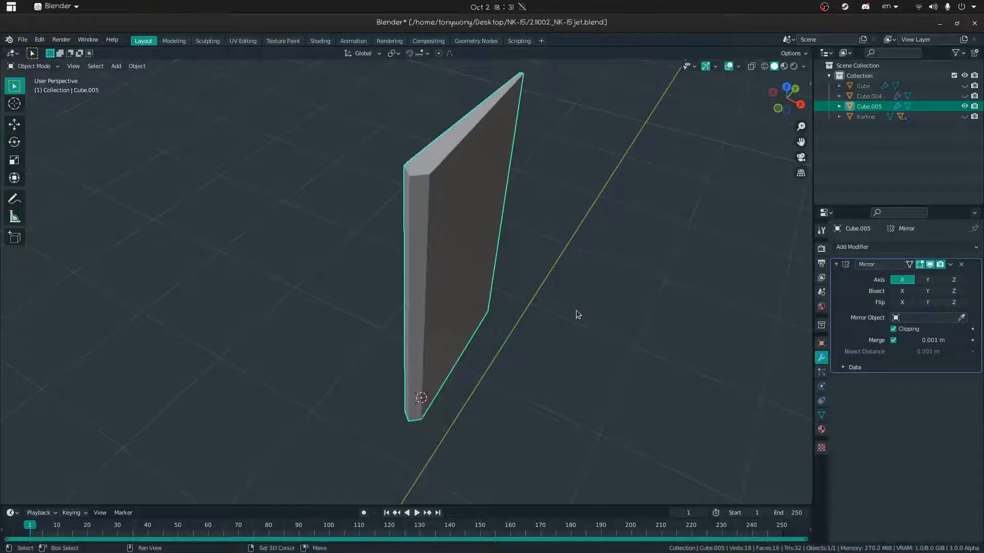
Knife-cut a vertical edge down the middle of the fin's front face from its top to its bottom edge
key(Tab)
key(k)
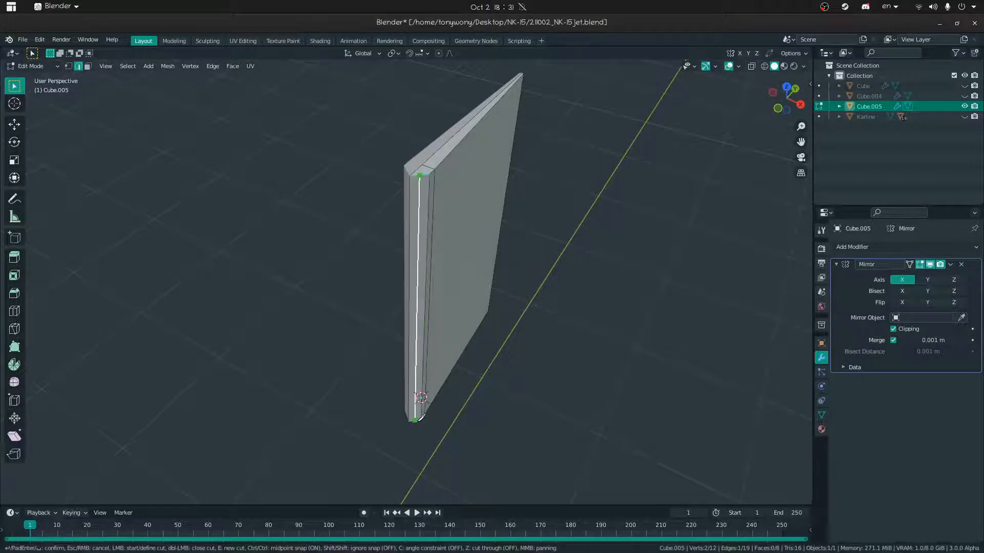
click(421, 417)
key(Return)
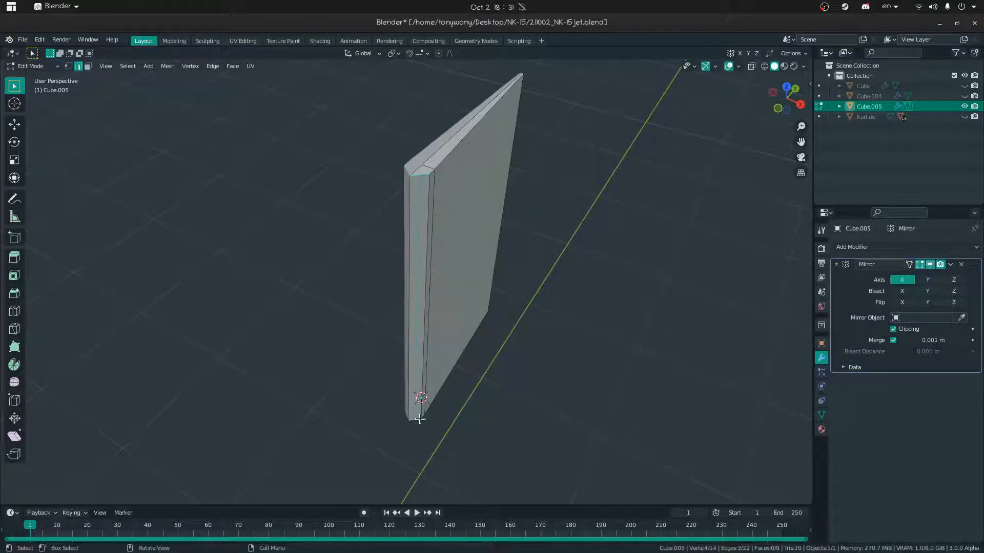
Move the newly cut front edge about -0.009 m along Y to round the fin's leading edge
middle_drag(420, 228, 381, 272)
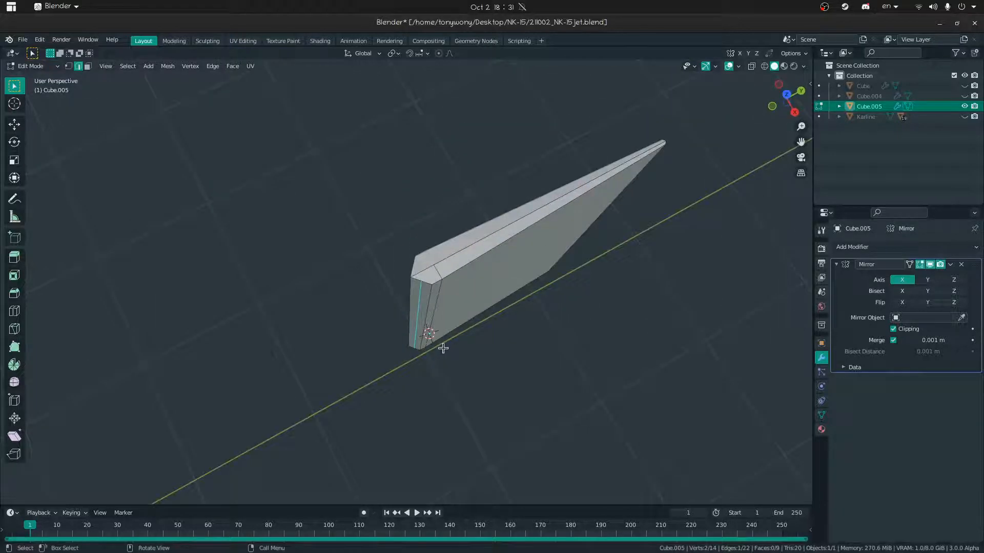
key(g)
key(y)
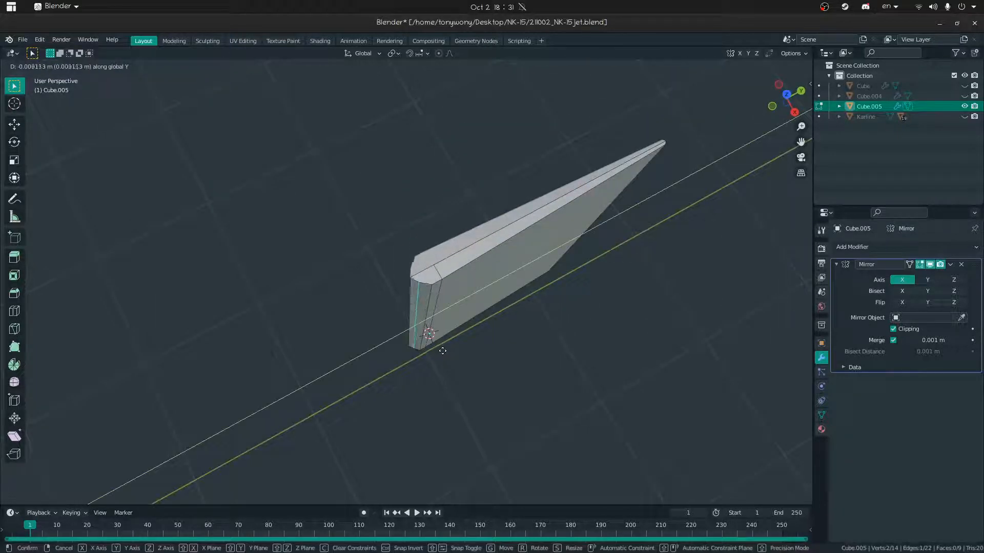
click(442, 351)
Cut an edge across the fin's top face from the moved front vertex to the mirror-seam vertex behind it
key(1)
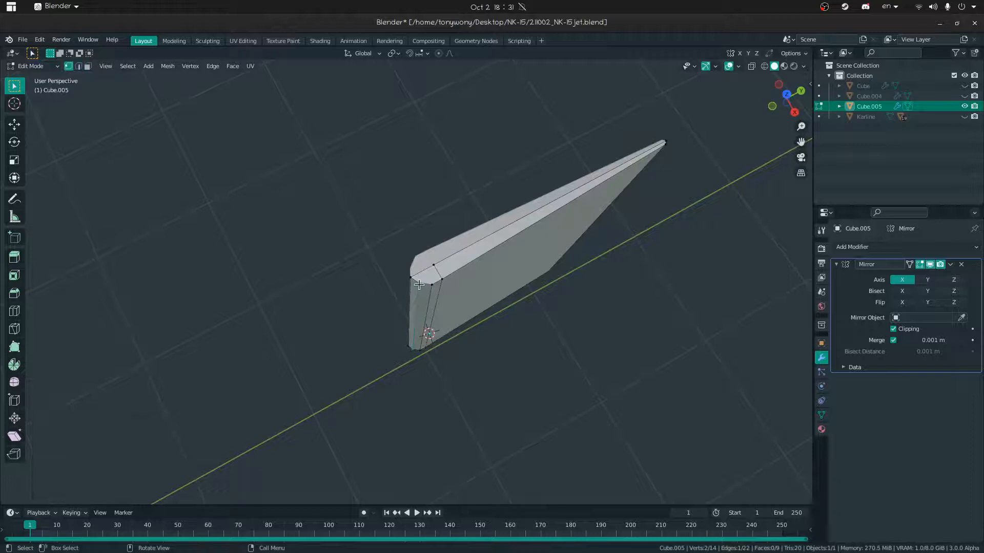
key(k)
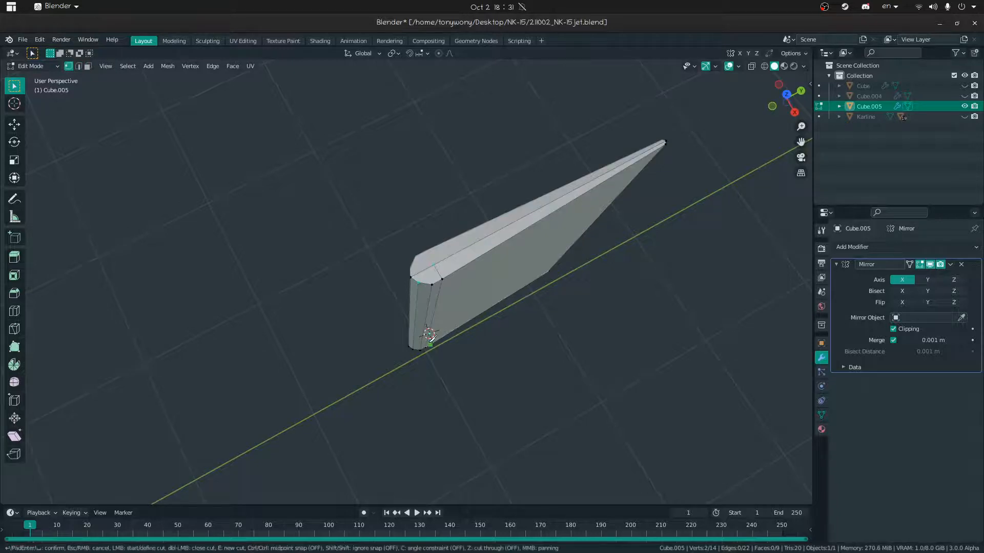
key(Escape)
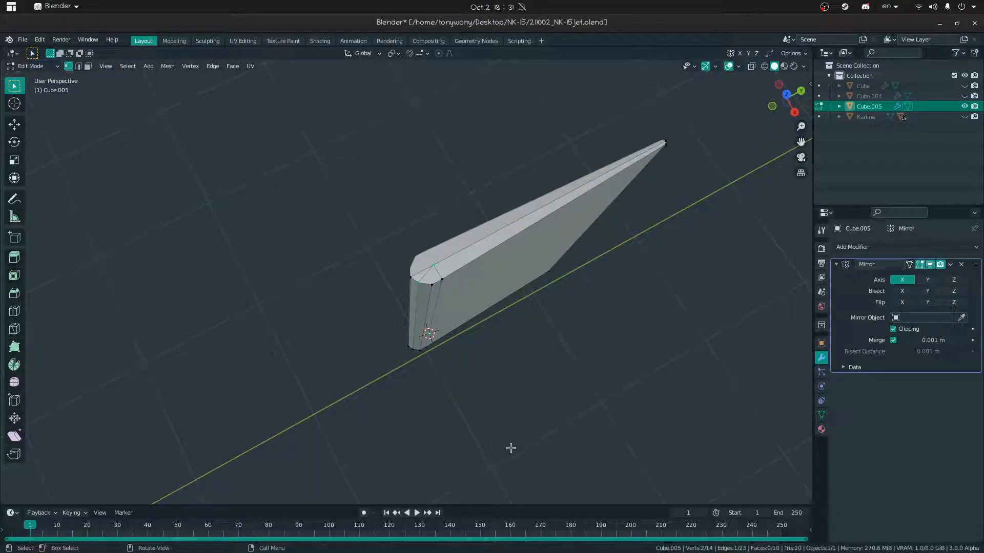
Connect the front vertex to the mirror-seam vertex with an edge across the fin's bottom face
middle_drag(429, 247, 403, 266)
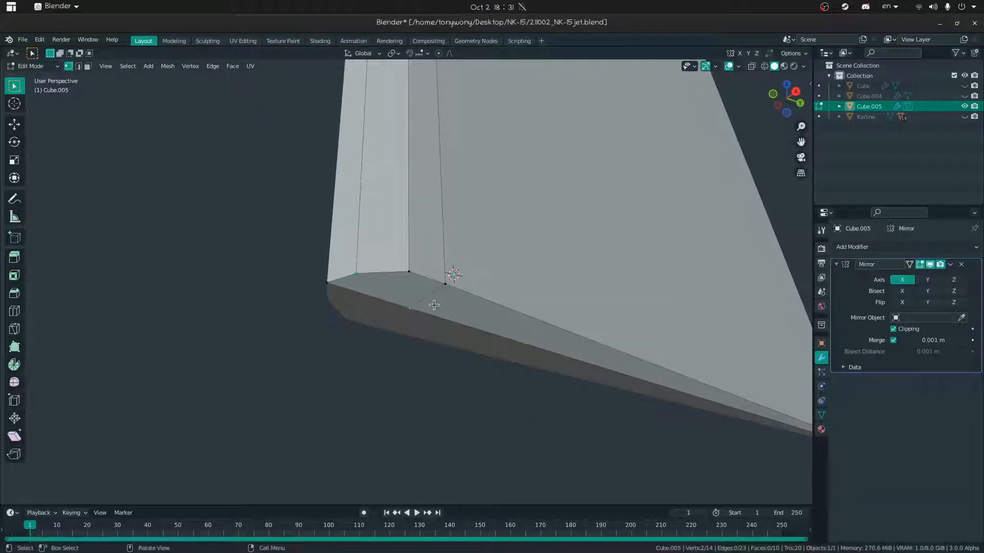
alt+click(387, 271)
key(shift+grave)
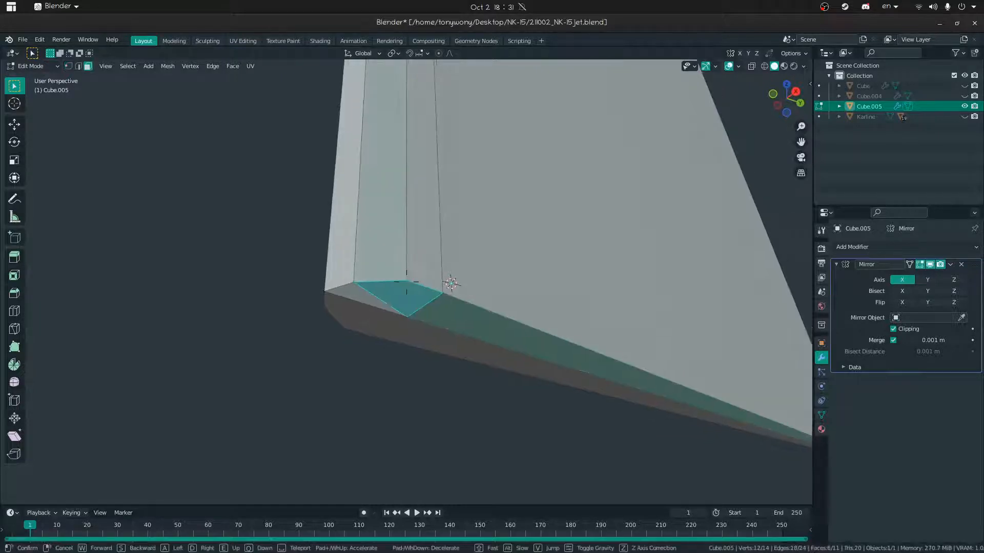
click(407, 281)
middle_drag(508, 220, 469, 372)
Return to Object Mode, shade the fin smooth and enable Auto Smooth at 42.8°
key(Tab)
middle_drag(463, 203, 651, 311)
right_click(406, 281)
click(821, 415)
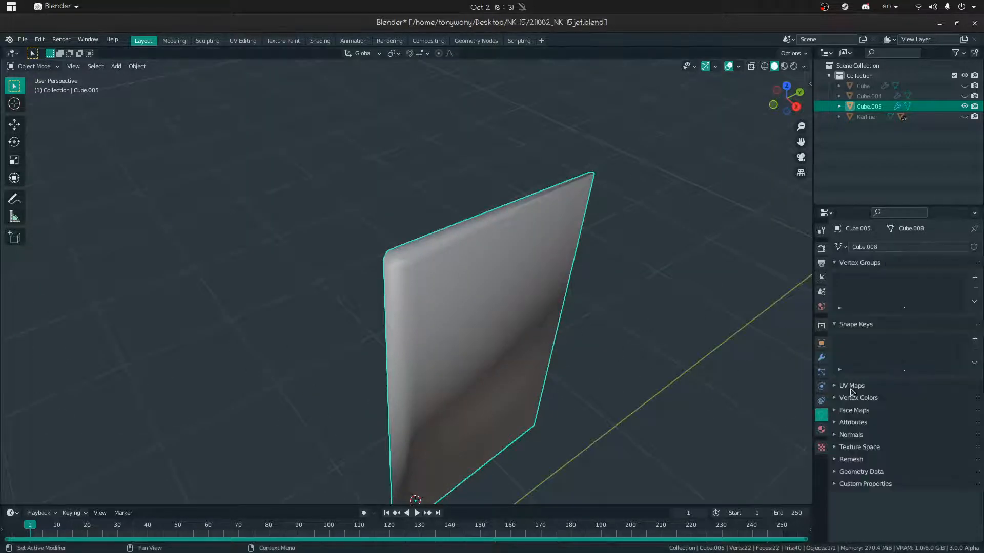
click(835, 435)
click(893, 450)
mouse_move(354, 259)
middle_down()
mouse_move(380, 242)
mouse_move(402, 296)
middle_up()
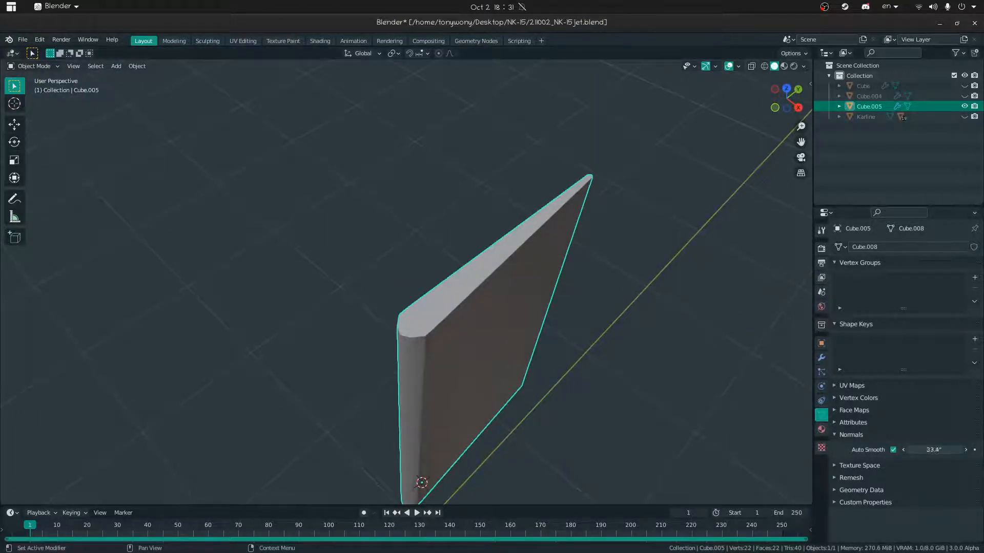
middle_drag(338, 307, 343, 365)
Unhide all objects and examine the tail fin in place on the fuselage
key(alt+h)
click(515, 314)
middle_drag(515, 314, 450, 261)
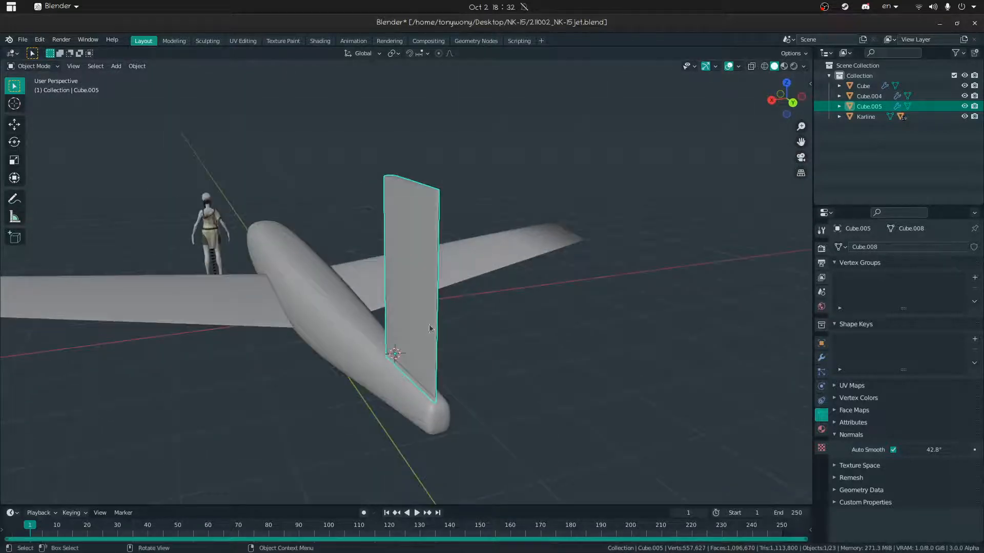
middle_drag(454, 342, 399, 354)
Isolate the fin, snap the 3D cursor to its bottom edge, and set the fin's origin to the cursor
key(shift+h)
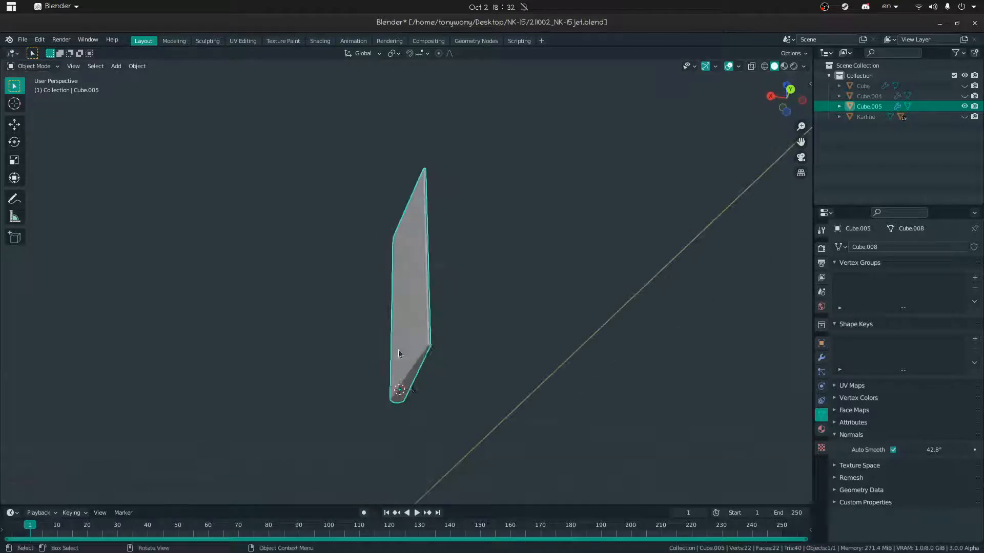
click(410, 394)
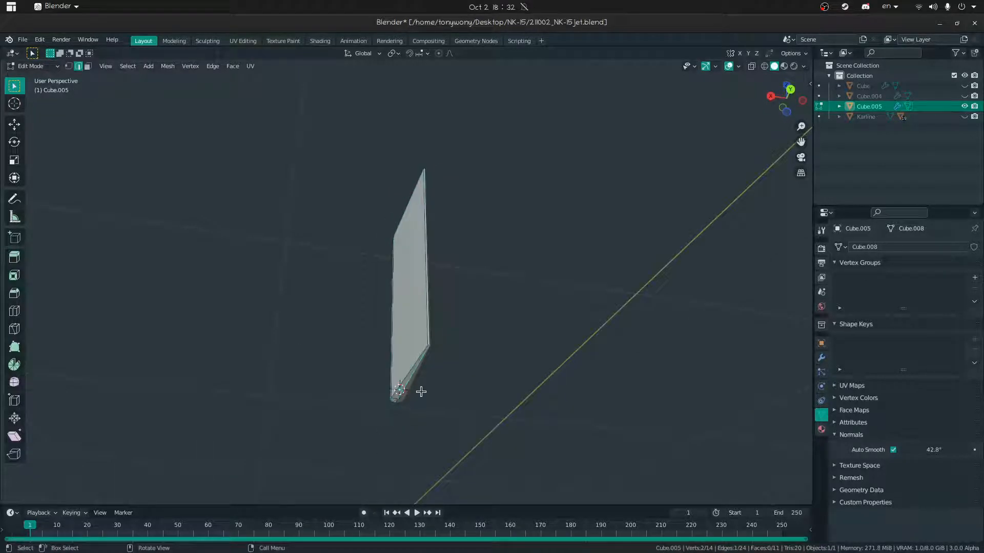
key(Tab)
right_click(355, 412)
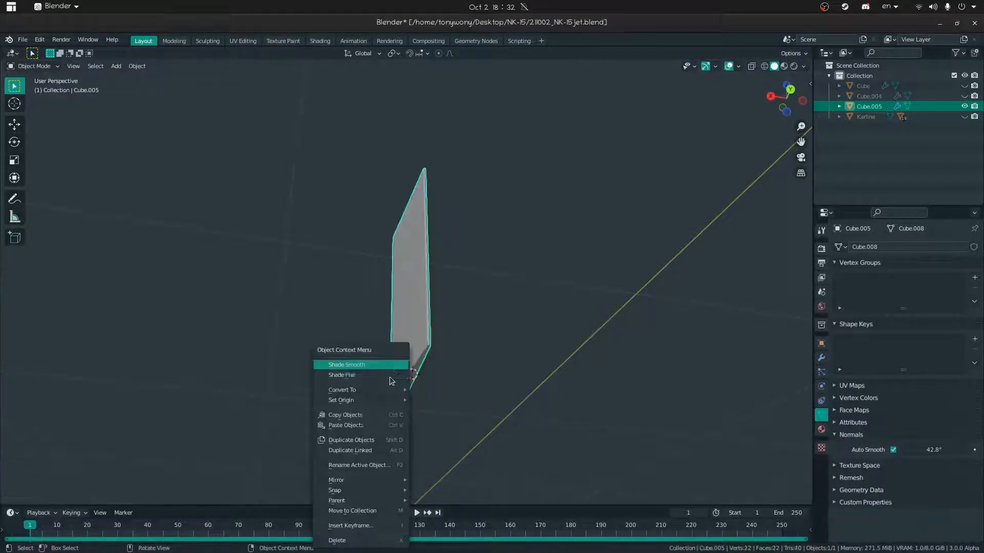
mouse_move(352, 479)
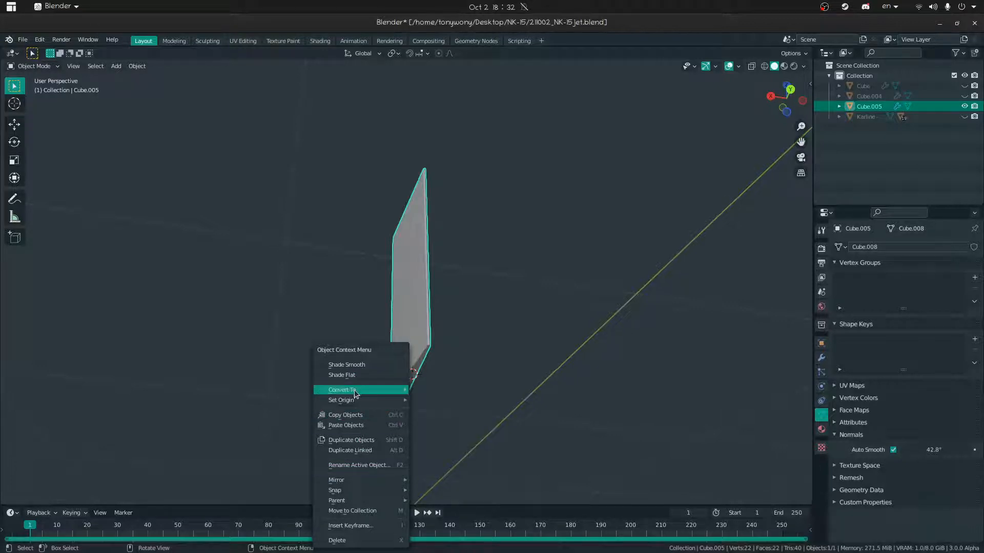
mouse_move(350, 401)
click(464, 420)
middle_drag(445, 322, 415, 368)
Unhide all objects and rotate the tail fin 47.3° about the global Y axis
key(alt+h)
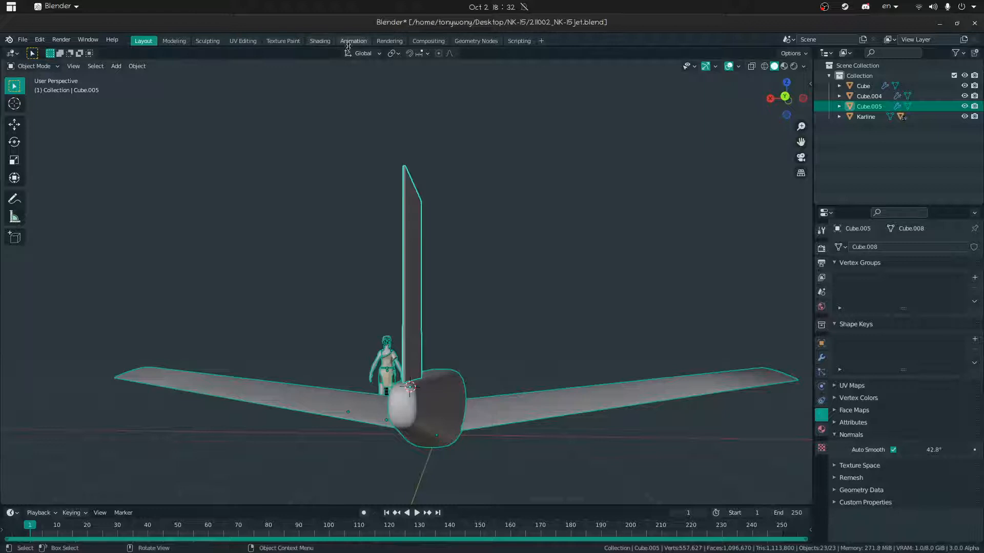
middle_drag(489, 275, 492, 300)
click(364, 53)
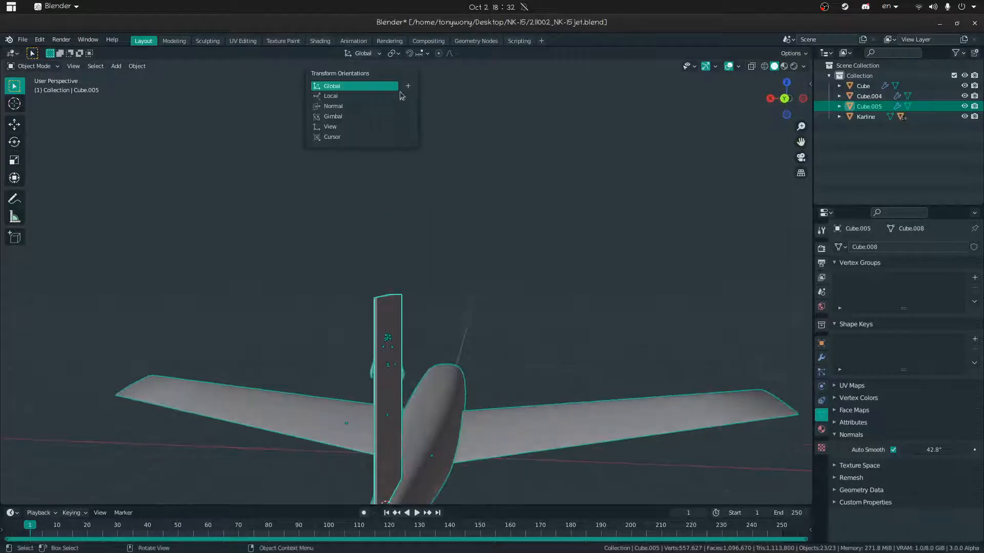
click(631, 278)
middle_drag(631, 278, 582, 257)
key(r)
key(y)
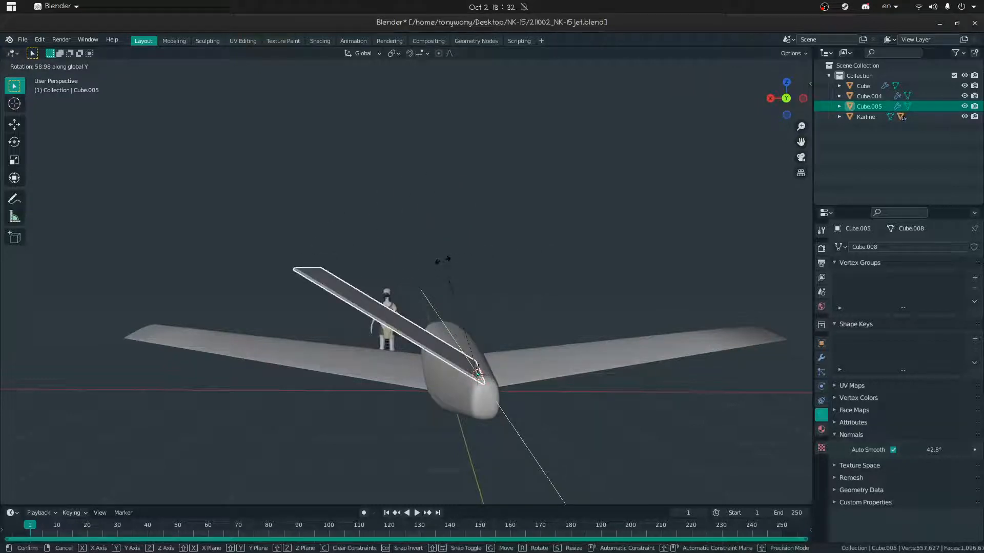
click(463, 248)
middle_drag(463, 248, 364, 278)
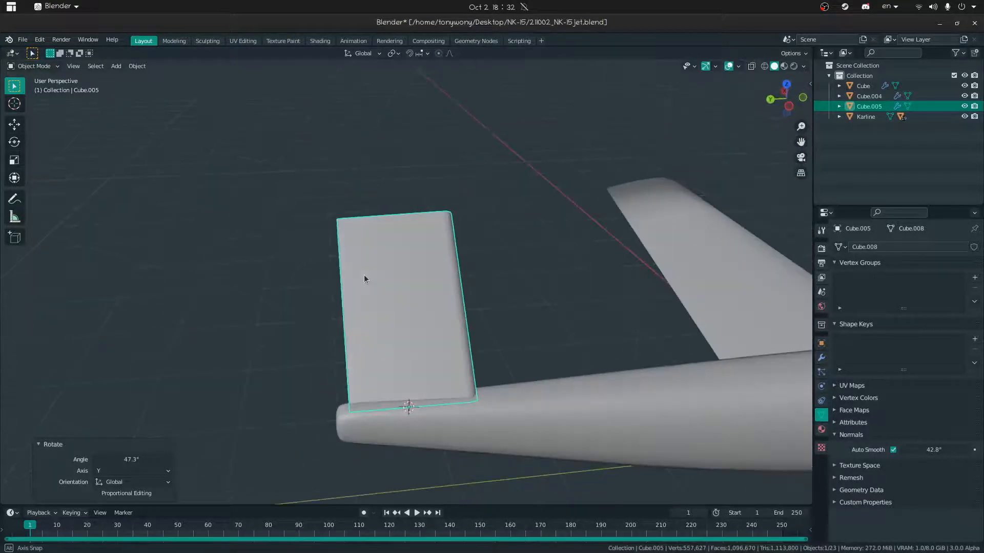
Add a second Mirror modifier to the tilted fin on the X axis, with the fuselage (Cube) as mirror object
click(822, 357)
click(881, 247)
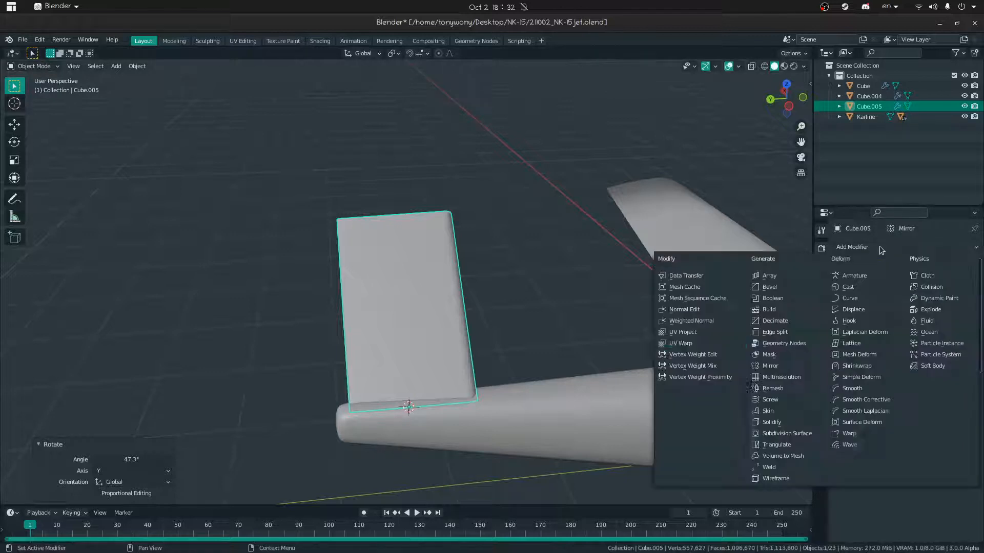
click(778, 363)
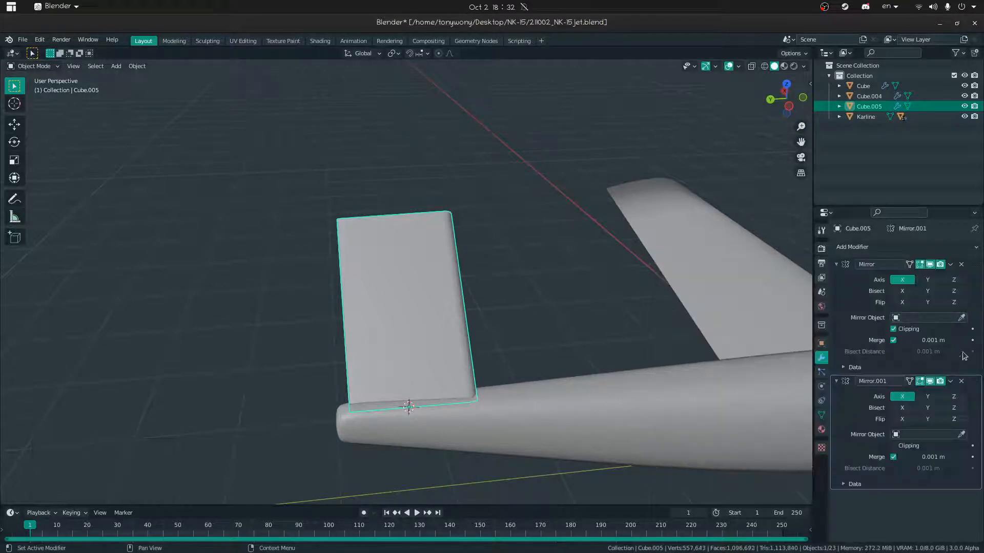
click(551, 402)
key(shift+grave)
click(444, 259)
Move the V-tail about -0.145 m along Z and about 0.043 m along X
middle_drag(444, 260, 517, 258)
key(g)
key(z)
click(458, 246)
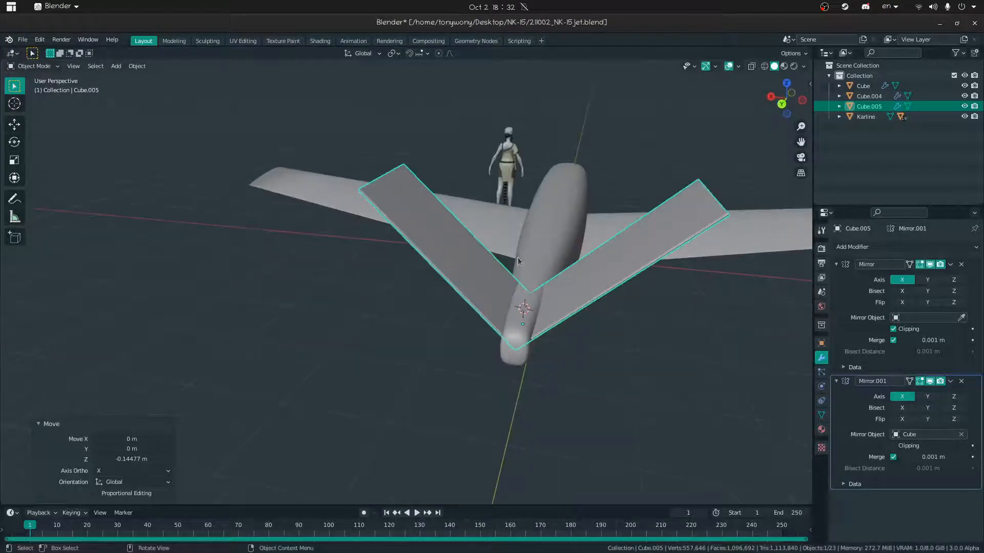
key(g)
key(y)
key(x)
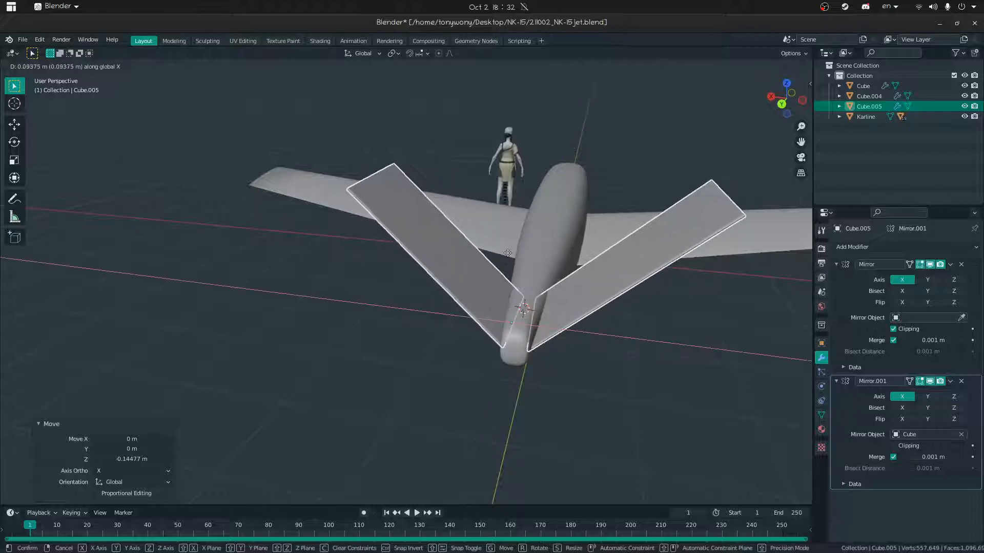
click(513, 252)
key(shift+grave)
key(s)
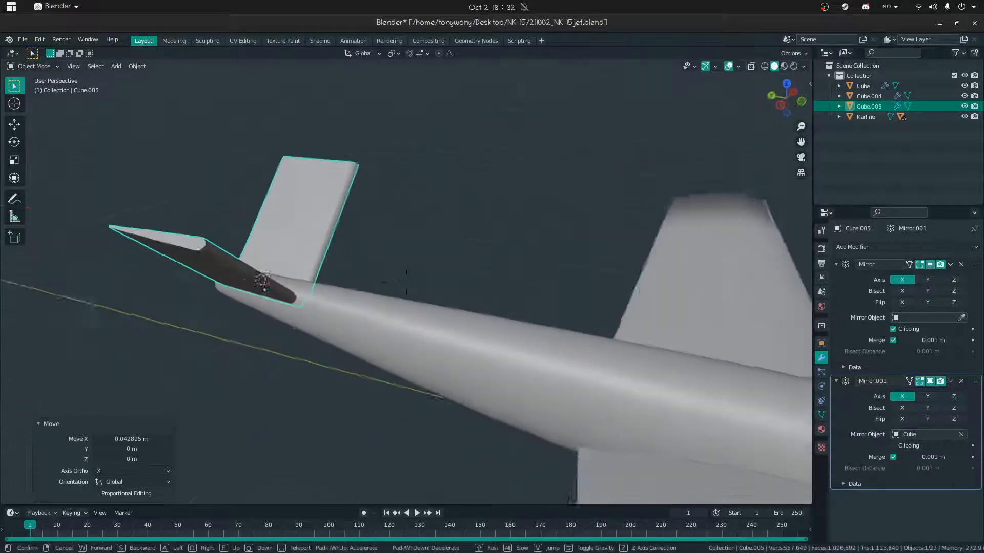
click(399, 219)
click(398, 220)
middle_drag(398, 219, 486, 200)
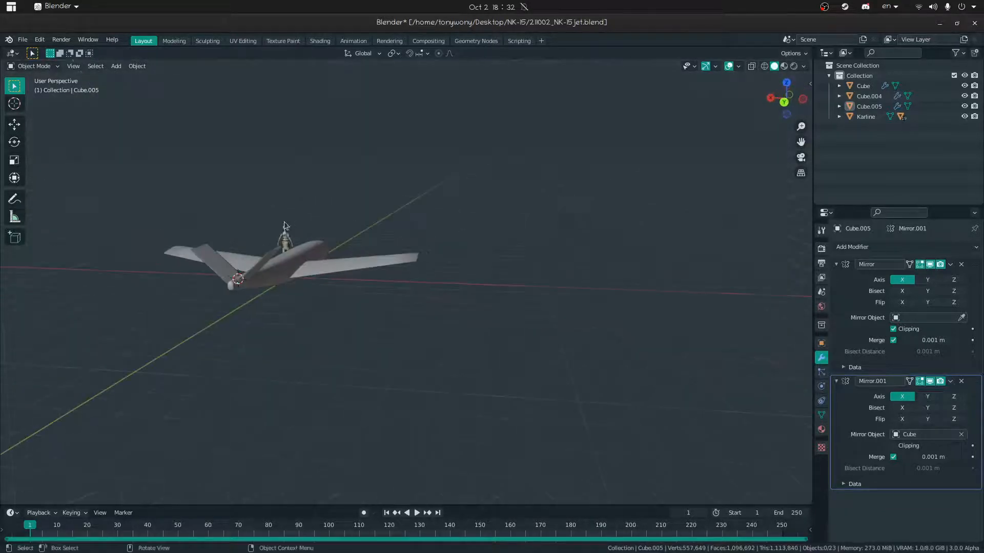
Make a linked duplicate of the V-tail in place and remove the duplicate's second Mirror modifier, Mirror.001
click(236, 260)
click(220, 254)
key(shift+d)
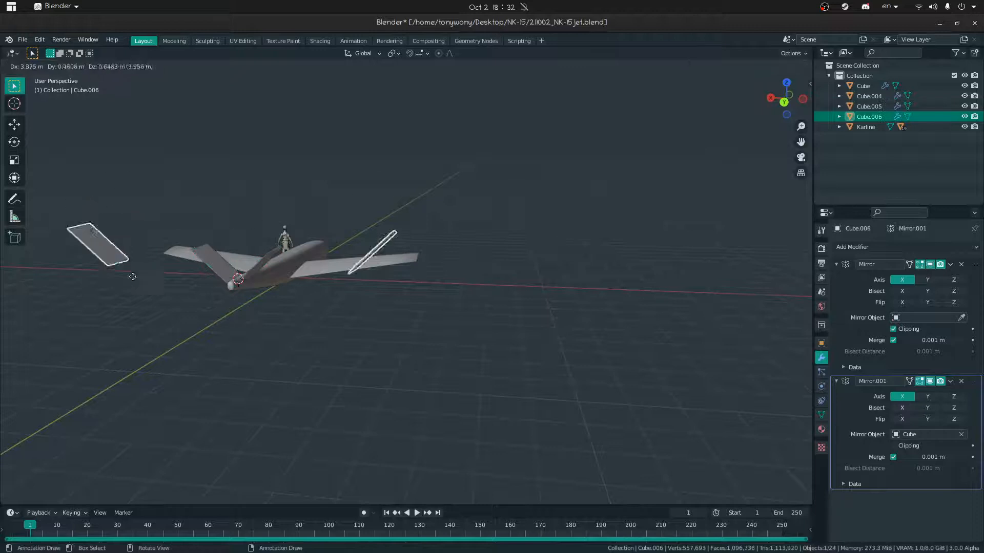
right_click(170, 319)
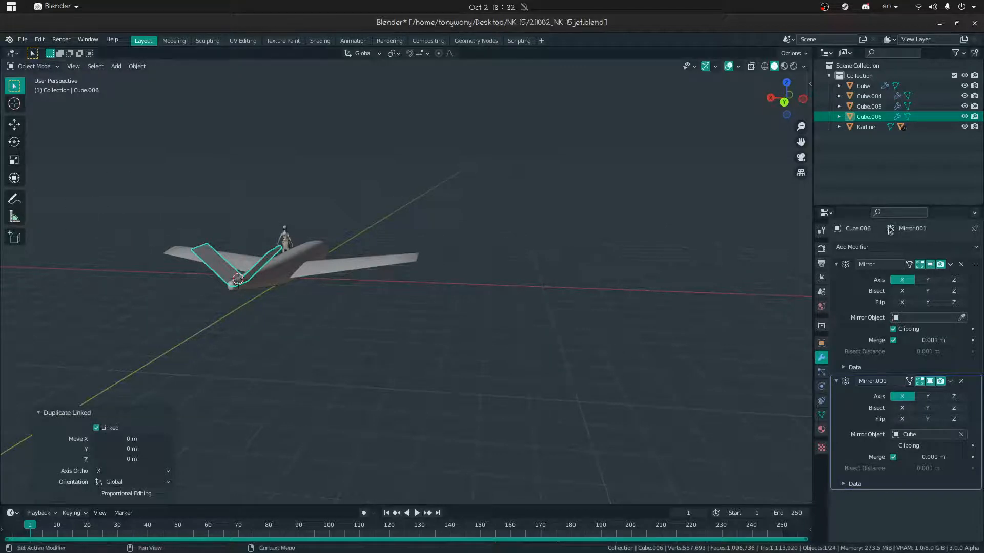
click(961, 382)
Reset the duplicated fin's Y rotation to 0° and move it beside the fuselage to about X 2.88 m, Y 0.85 m
key(n)
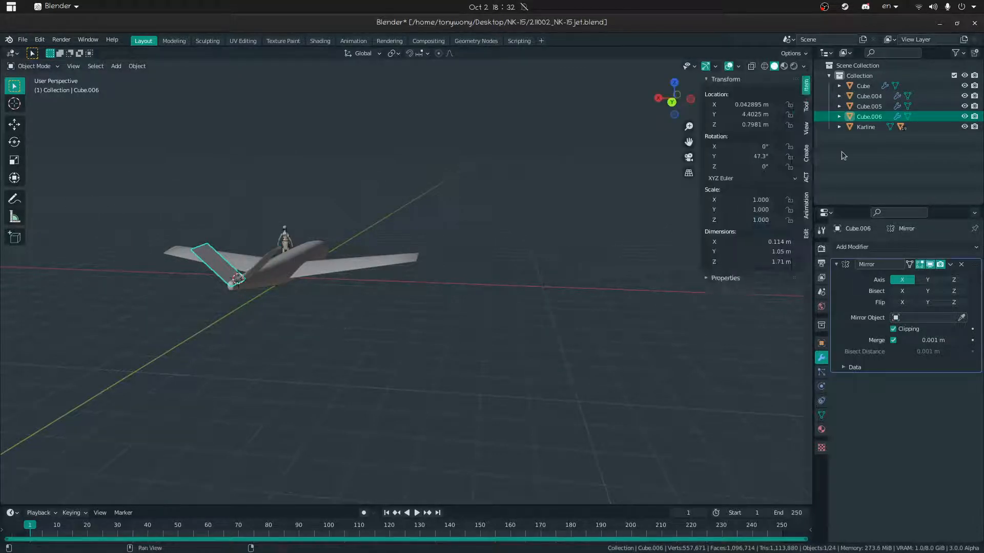
middle_drag(366, 211, 224, 201)
key(g)
click(398, 166)
middle_drag(398, 166, 416, 226)
In Edit Mode, scale the duplicated fin's mesh by 0.602 along Y and 1.487 along Z
key(Tab)
click(547, 251)
key(s)
key(x)
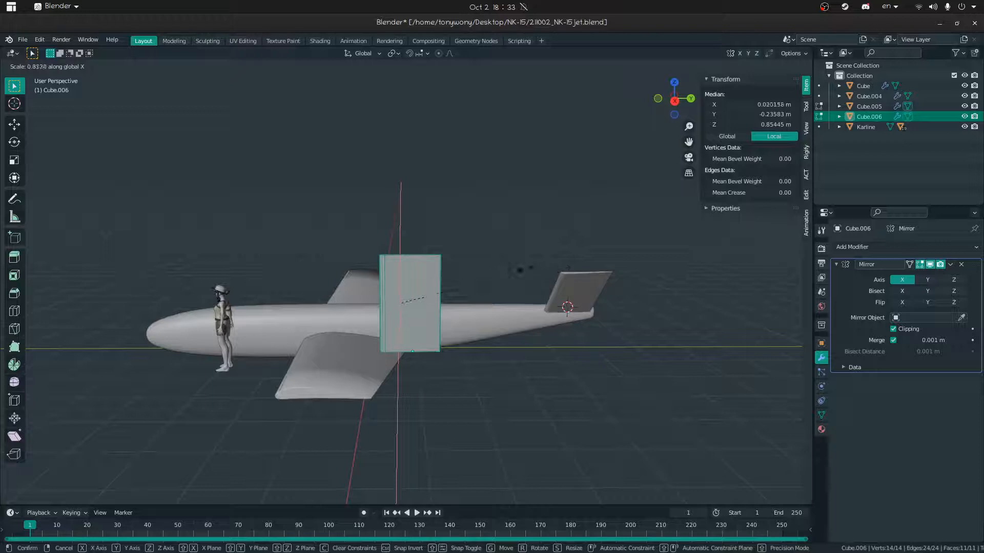
key(y)
click(497, 281)
key(s)
key(z)
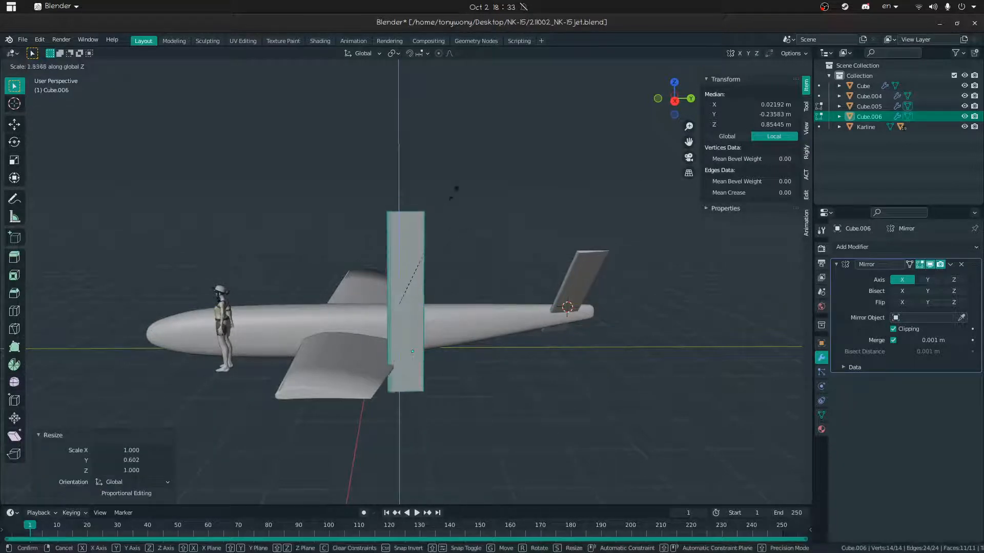
click(445, 213)
Raise the duplicated fin's mesh about 0.38 m along Z and return to Object Mode
middle_drag(445, 213, 502, 203)
key(g)
key(z)
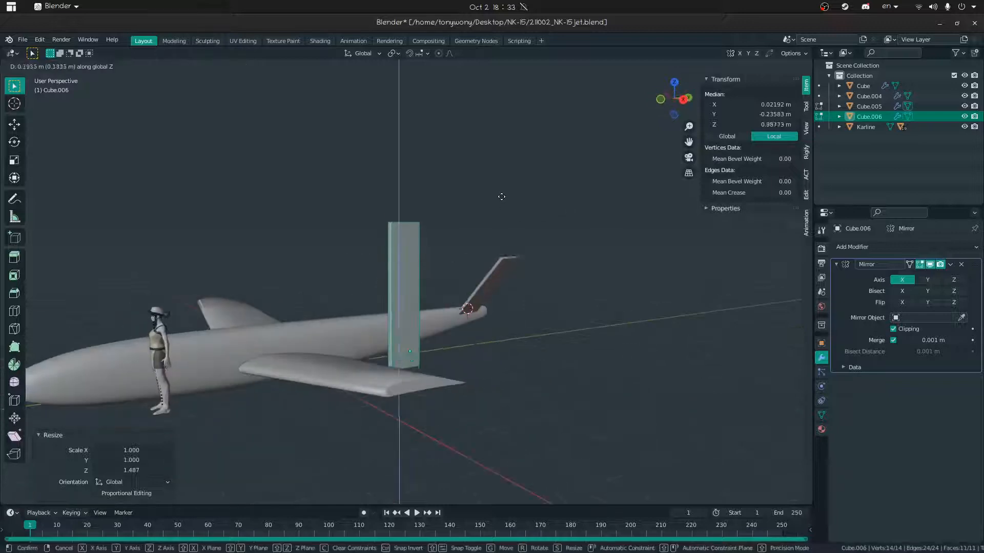
click(498, 192)
middle_drag(405, 205, 477, 229)
key(Tab)
middle_drag(364, 287, 135, 351)
key(shift+grave)
key(s)
click(406, 282)
Widen the duplicated fin's mesh along Y to a depth of about 0.937 m and return to Object Mode
key(Tab)
middle_drag(415, 282, 513, 279)
key(s)
key(y)
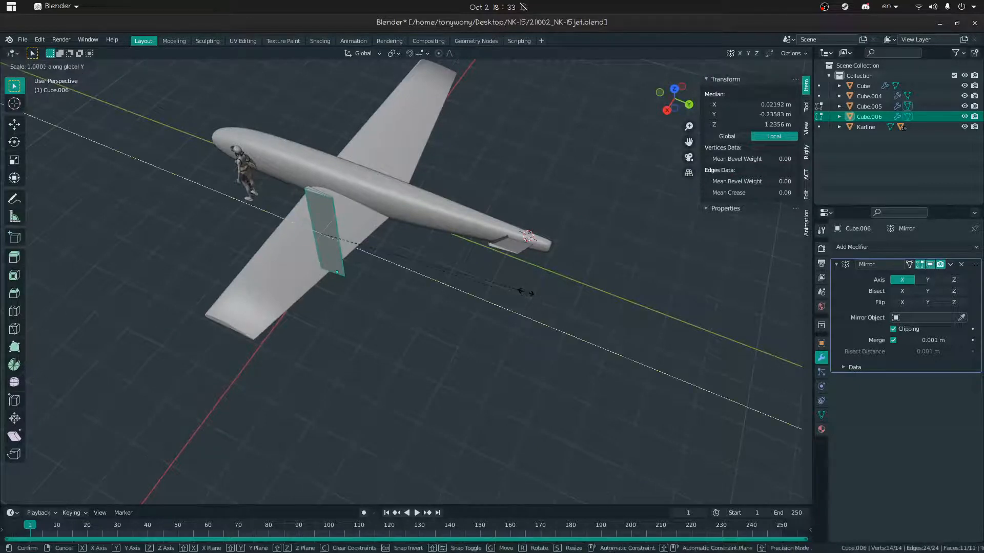
click(624, 322)
key(Tab)
middle_drag(518, 305, 201, 229)
click(245, 278)
key(shift+grave)
key(w)
click(406, 281)
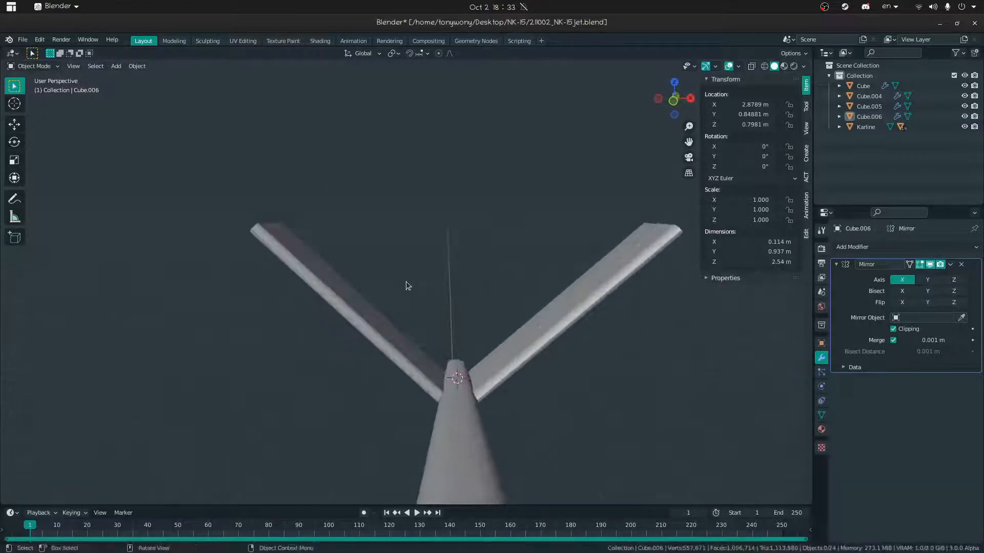
Move the V-tail on the fuselage about 0.02 m along X
click(494, 347)
mouse_move(494, 347)
middle_down()
mouse_move(542, 305)
mouse_move(405, 334)
mouse_move(460, 357)
mouse_move(481, 346)
middle_up()
key(g)
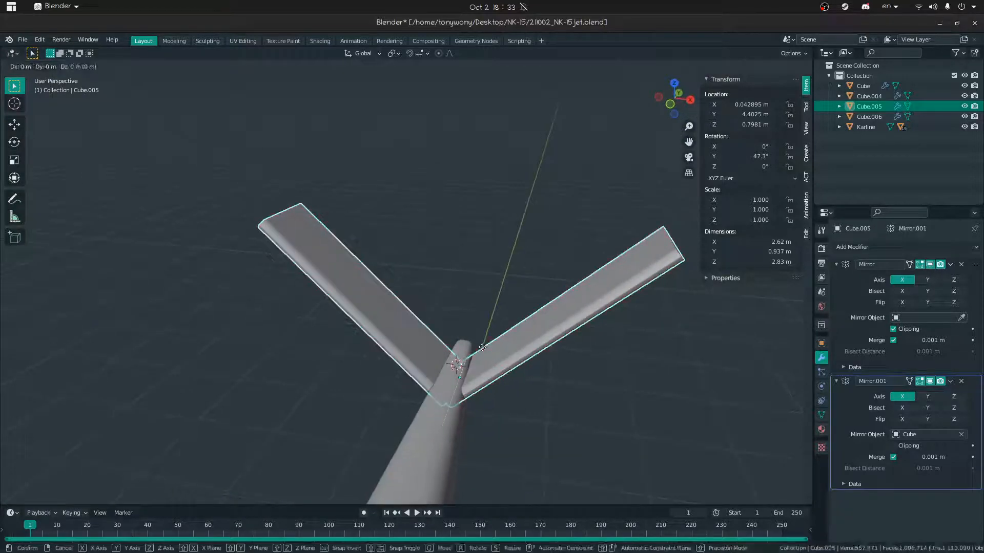
key(x)
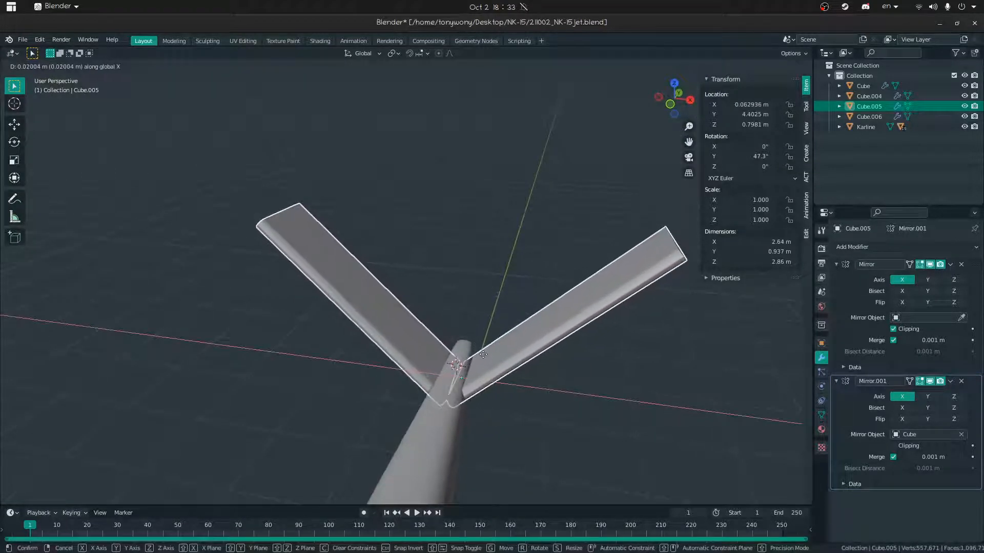
click(481, 353)
middle_drag(481, 354, 424, 423)
Adjust the V-tail's height along Z so the fin roots sit against the rear fuselage
key(g)
key(z)
click(345, 311)
key(g)
key(z)
click(368, 349)
Select the two rear side faces of the fuselage in Edit Mode and move them about 0.072 m along X
click(429, 217)
key(ctrl+Tab)
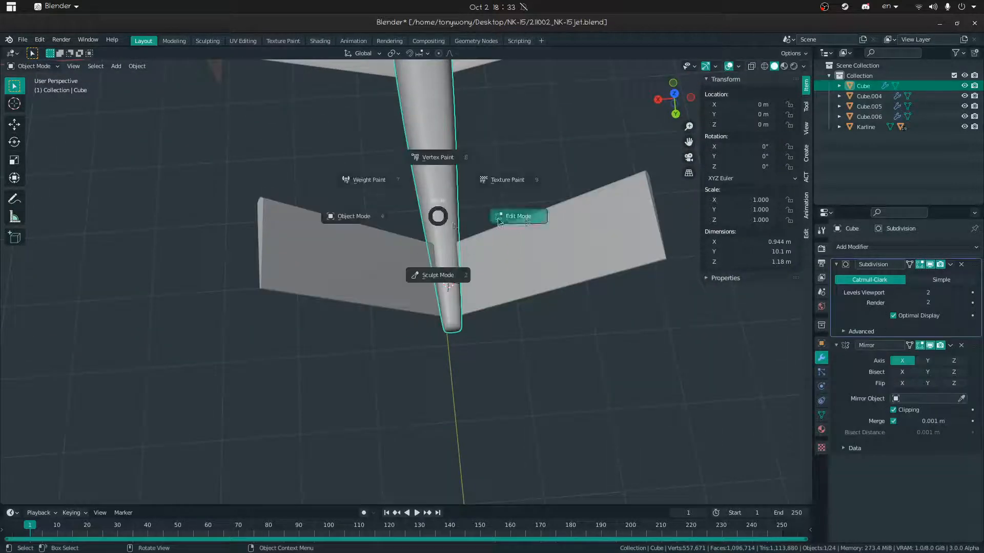
click(501, 223)
key(3)
click(420, 205)
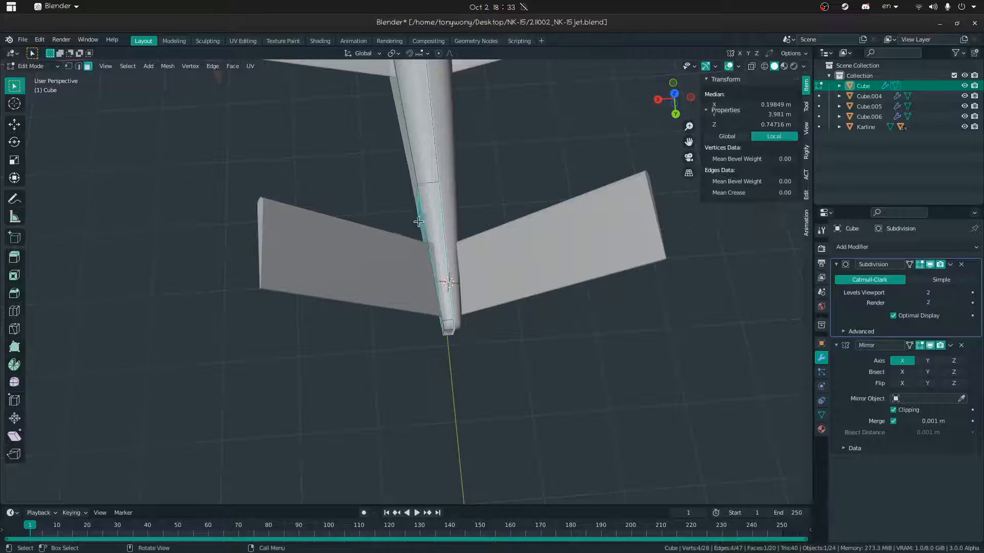
middle_drag(419, 206, 453, 129)
middle_drag(475, 183, 459, 220)
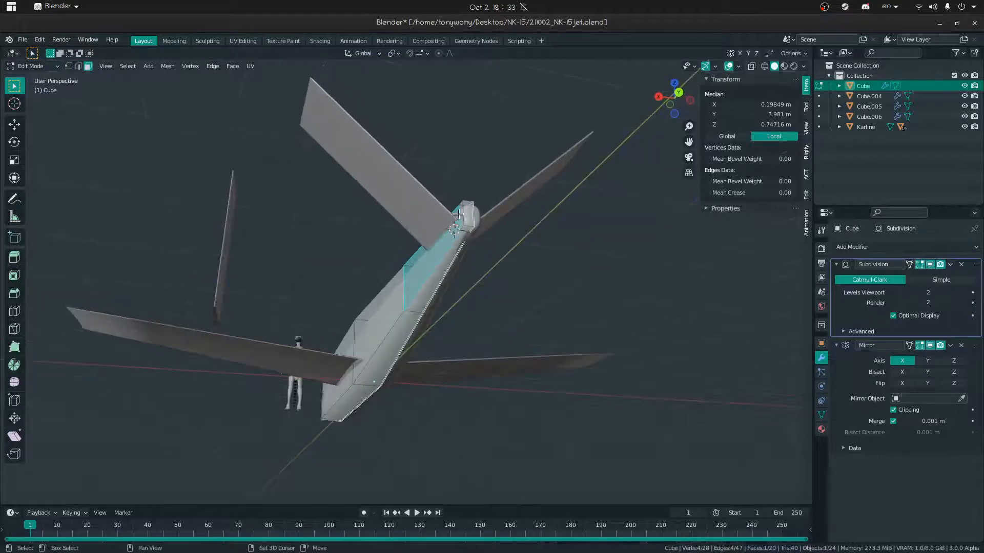
key(g)
key(x)
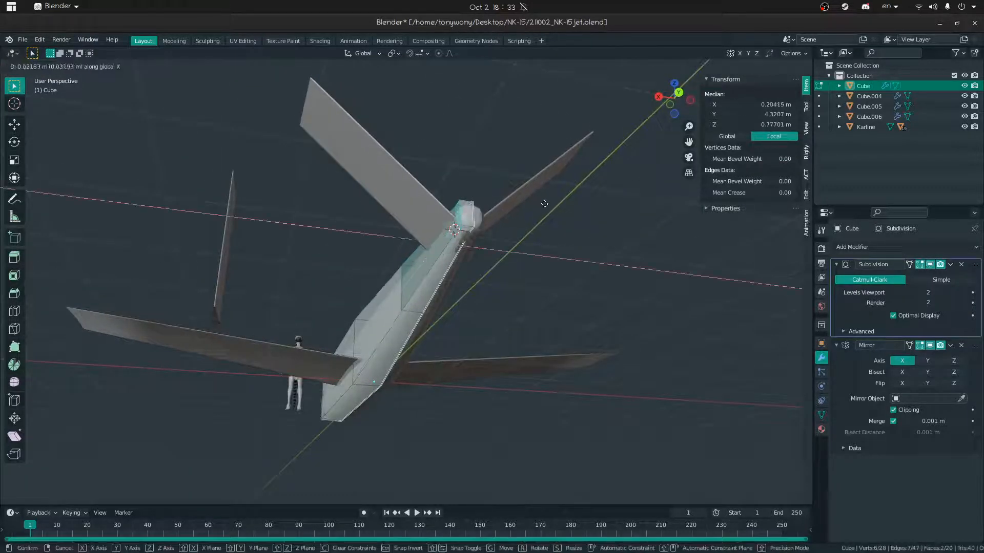
click(546, 203)
middle_drag(546, 203, 506, 301)
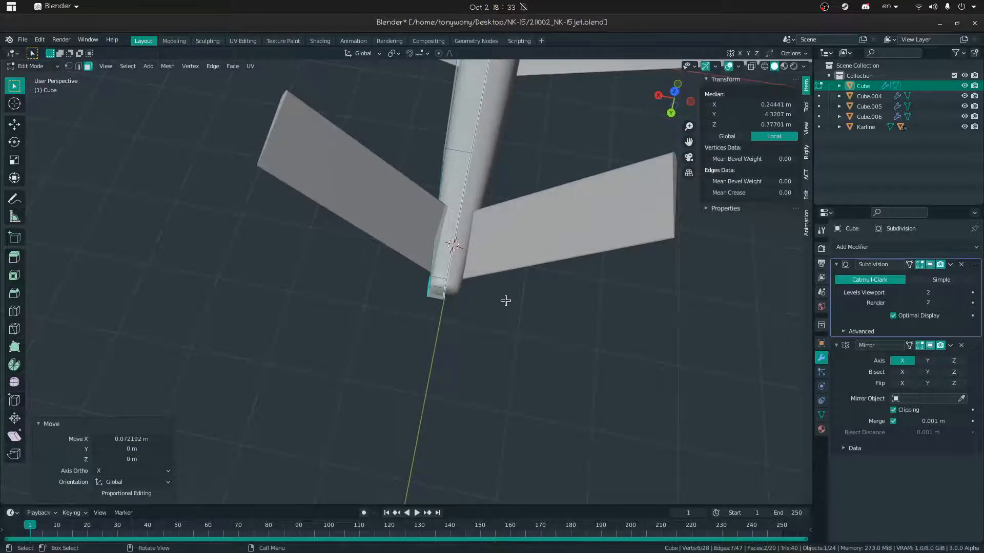
Switch to Firefox, search images for "german gilders" and "german gilders plane", and look through the aircraft pictures
key(alt+Tab)
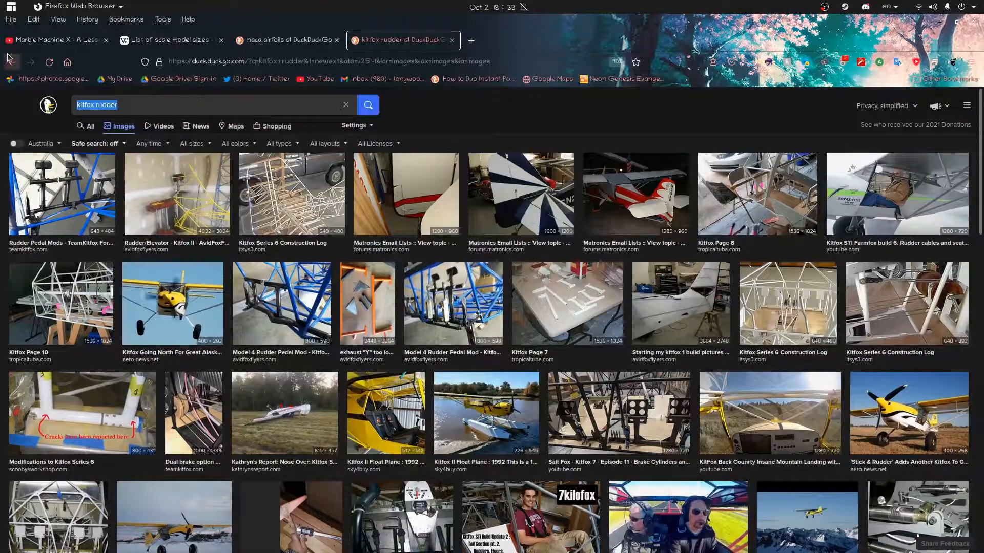
text(german)
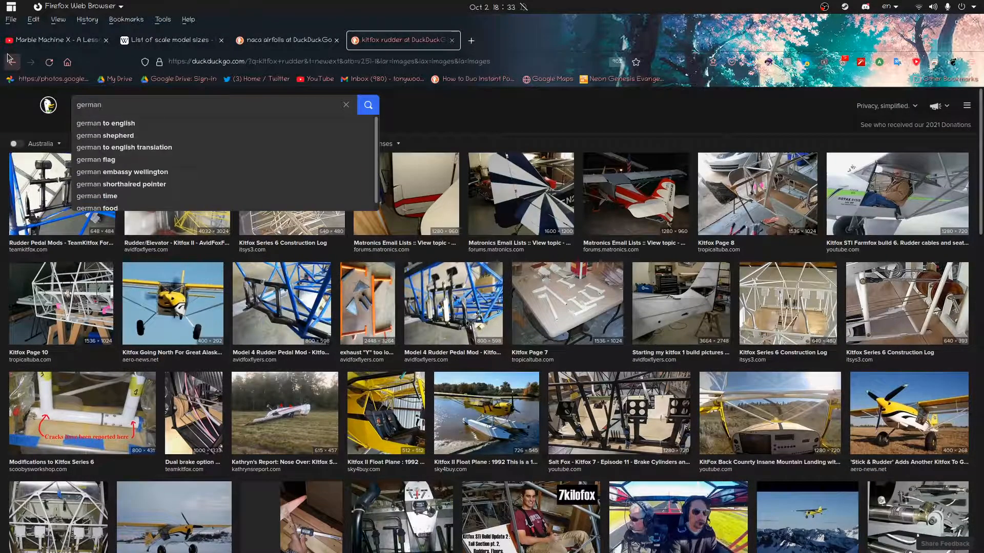
text( gilder)
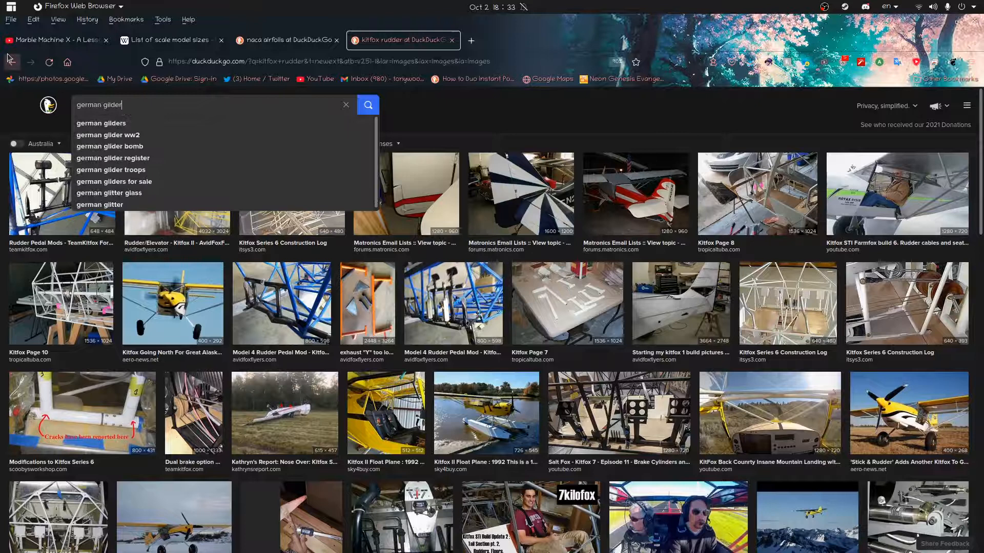
text(s)
key(Return)
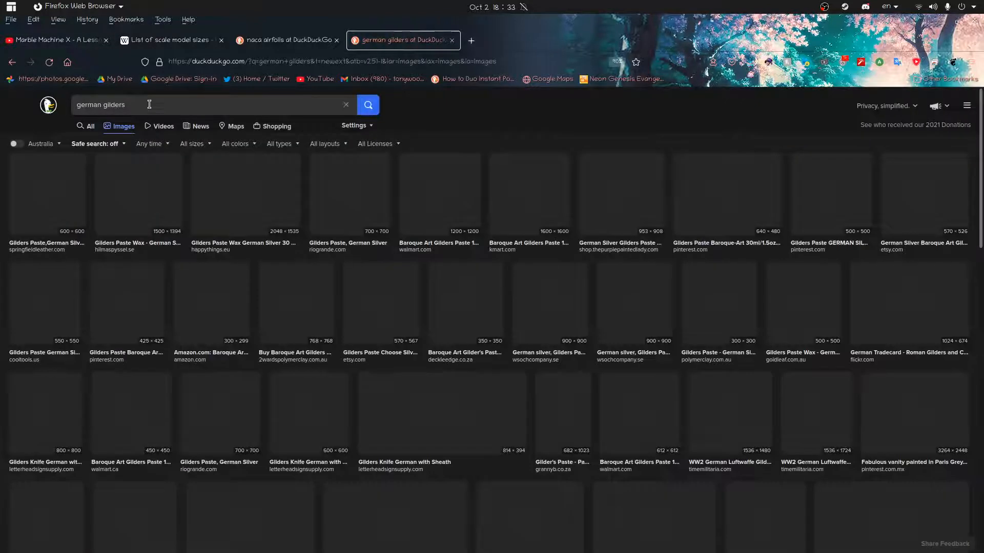
click(179, 104)
text(plane)
key(Return)
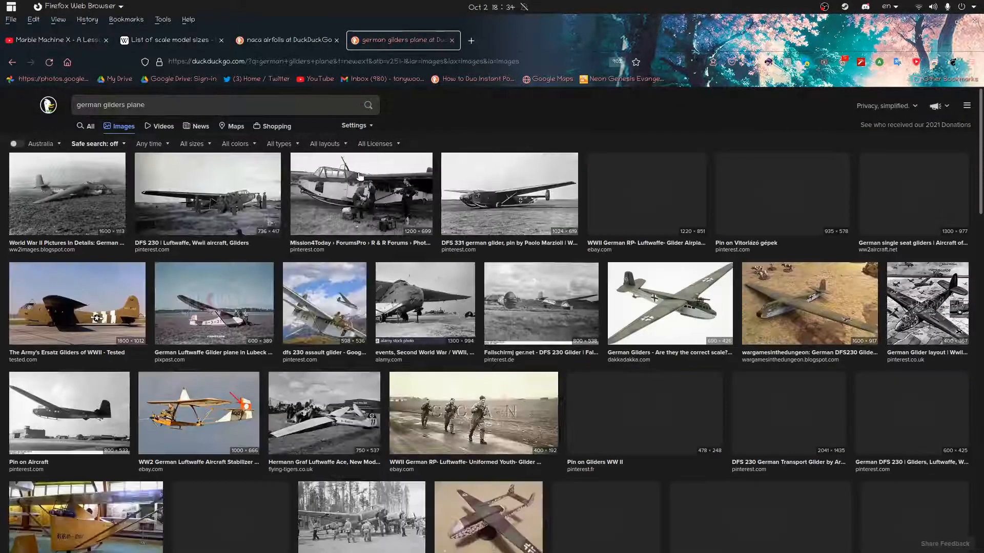
scroll(423, 334, down, 6)
scroll(424, 333, up, 6)
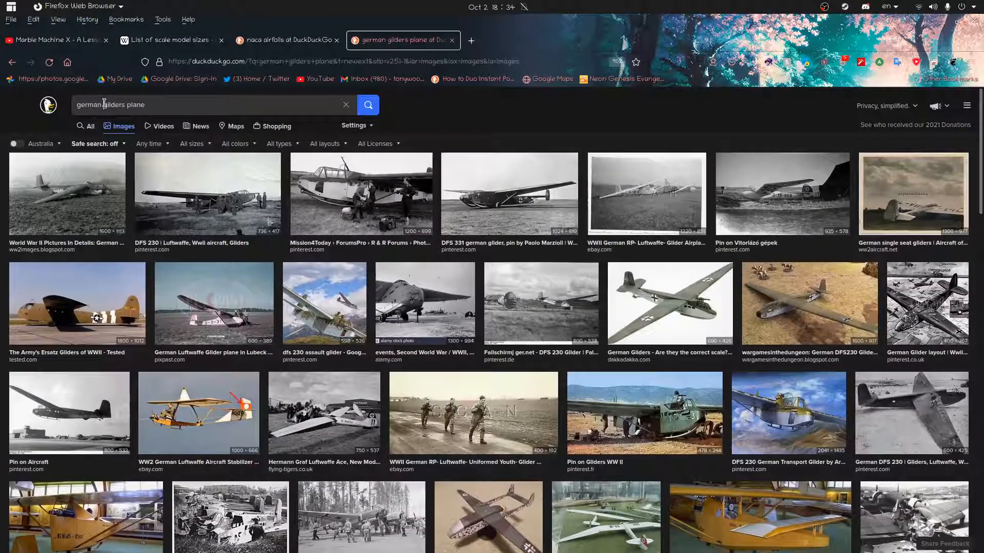
Search images for "gilders plane", view two of the glider photos as tail references and switch back to Blender
key(Return)
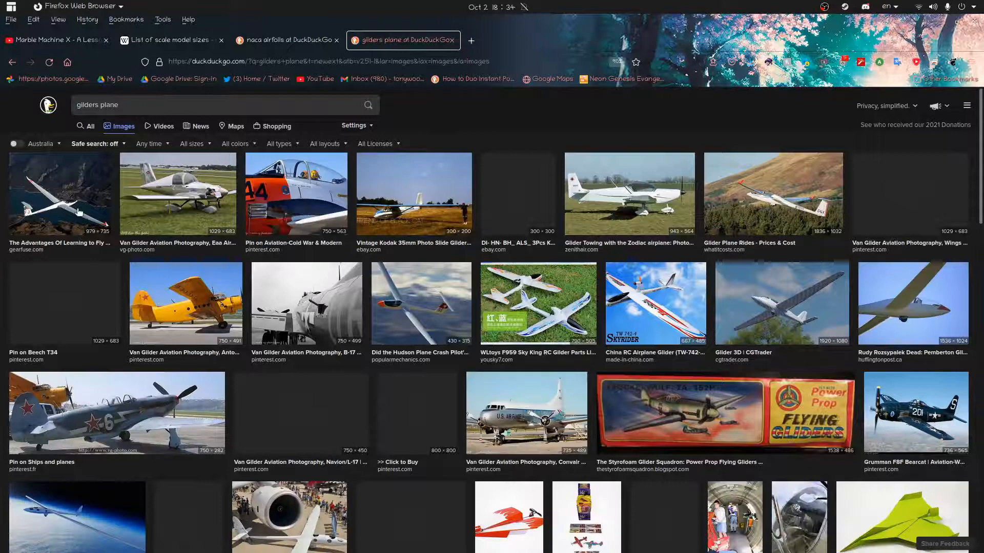
click(79, 212)
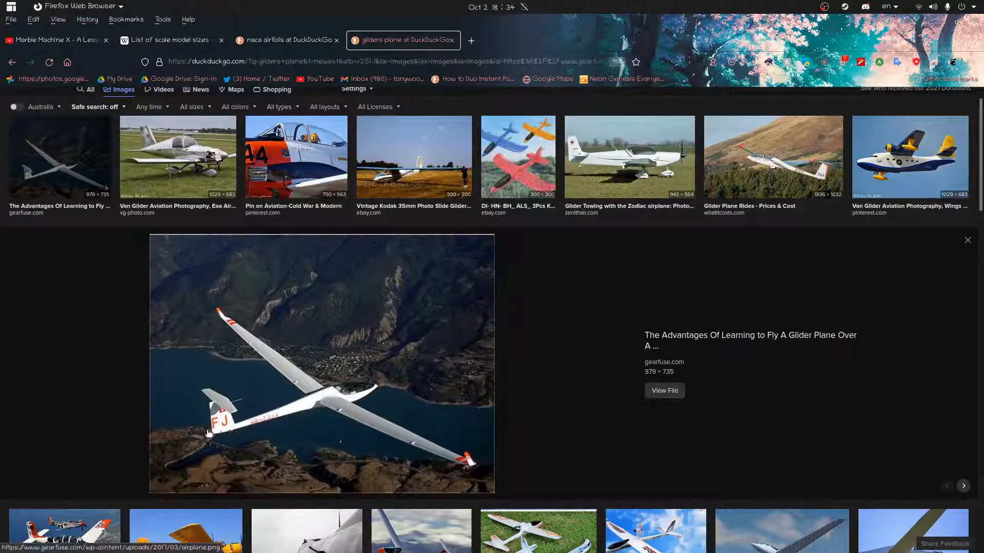
click(819, 161)
key(alt+Tab)
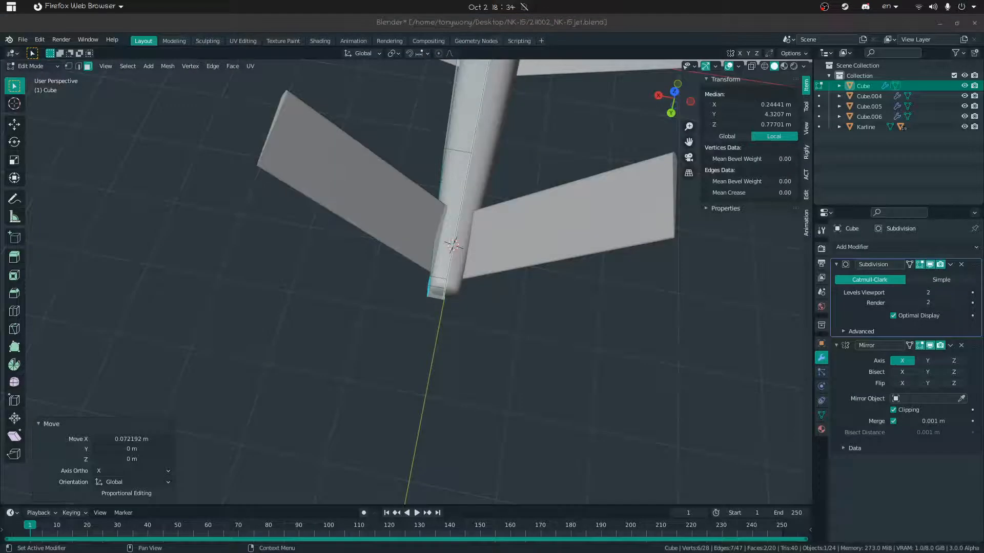
Move the selected rear side faces of the fuselage about -0.015 m along X
middle_drag(428, 366, 468, 340)
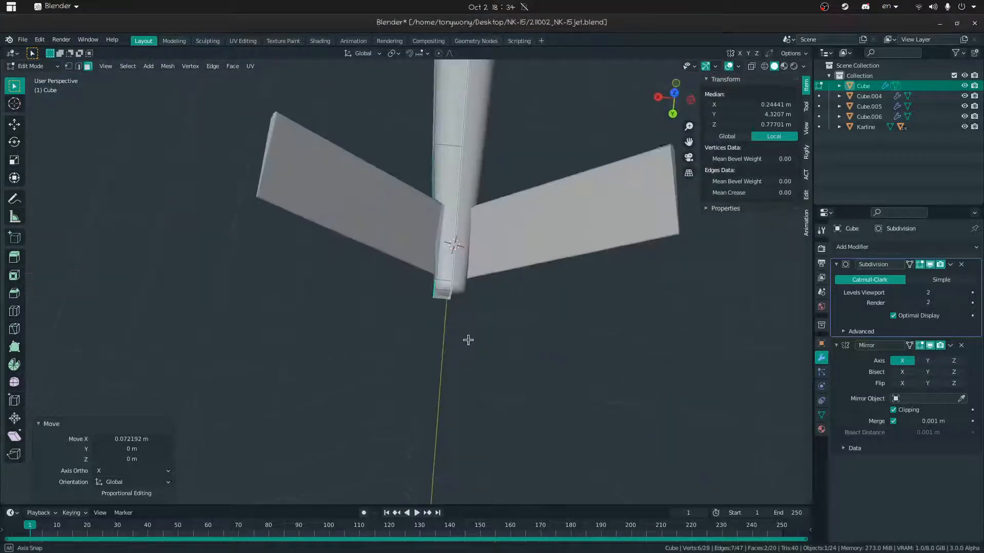
key(g)
key(x)
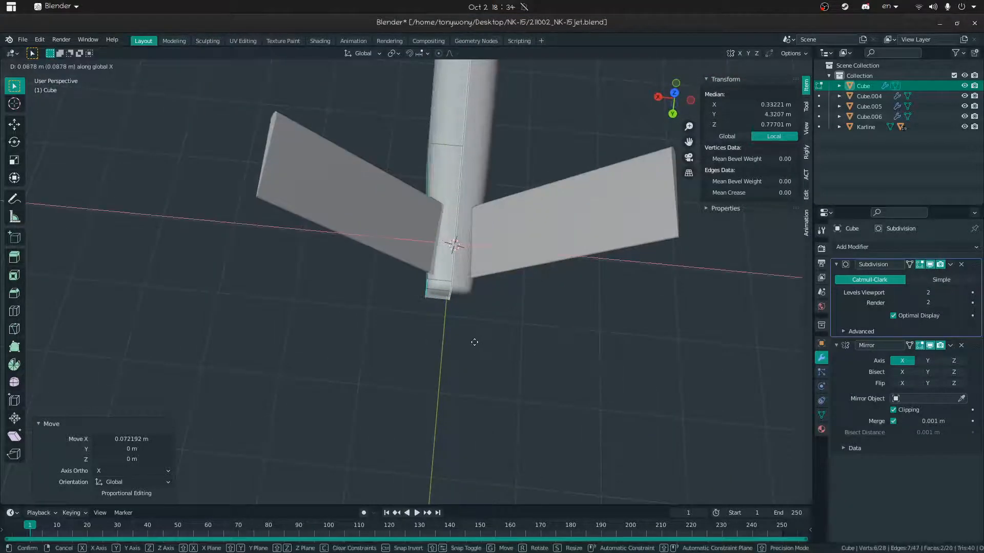
click(483, 340)
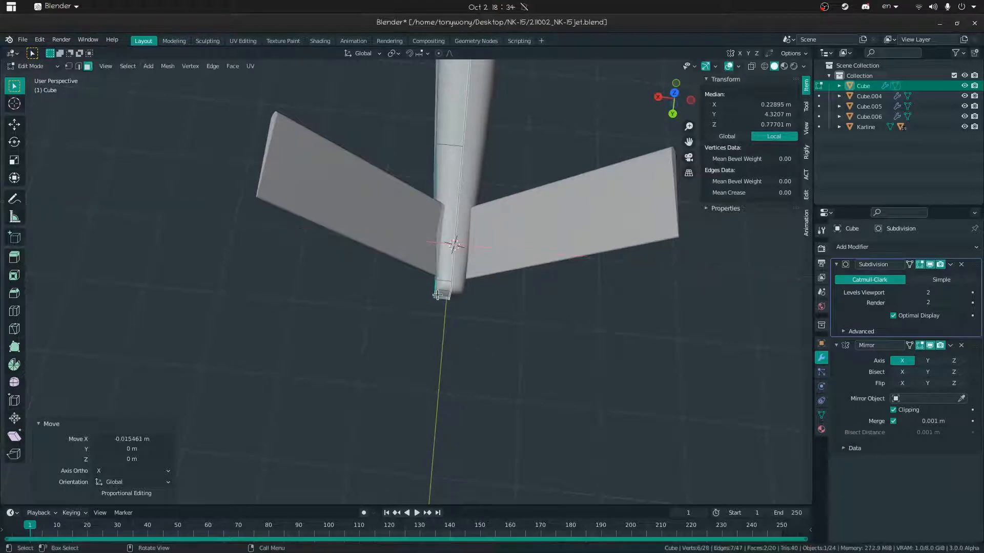
Select the vertical side edge of the fuselage's rear end, adjust its position and return to Object Mode
middle_drag(431, 314, 402, 281)
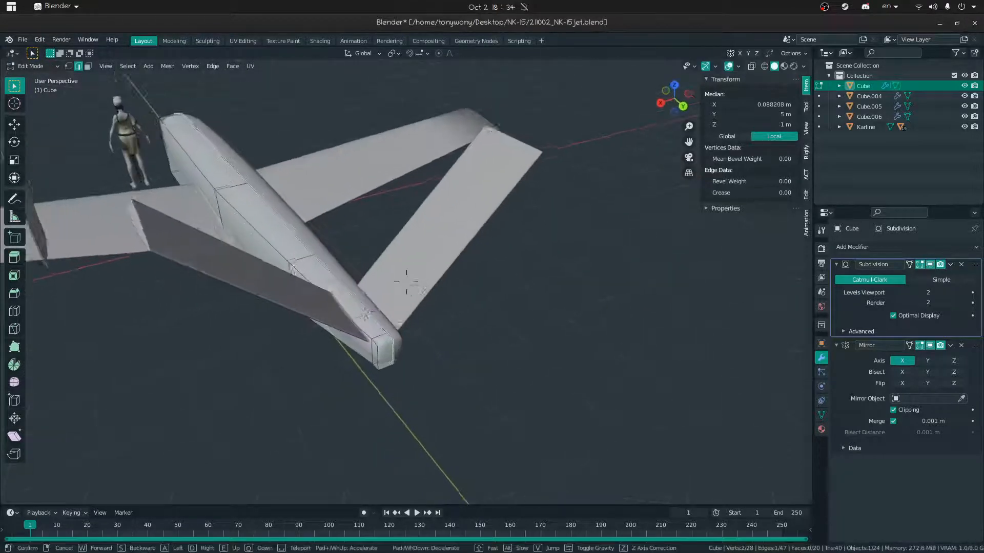
scroll(405, 282, up, 4)
key(g)
key(g)
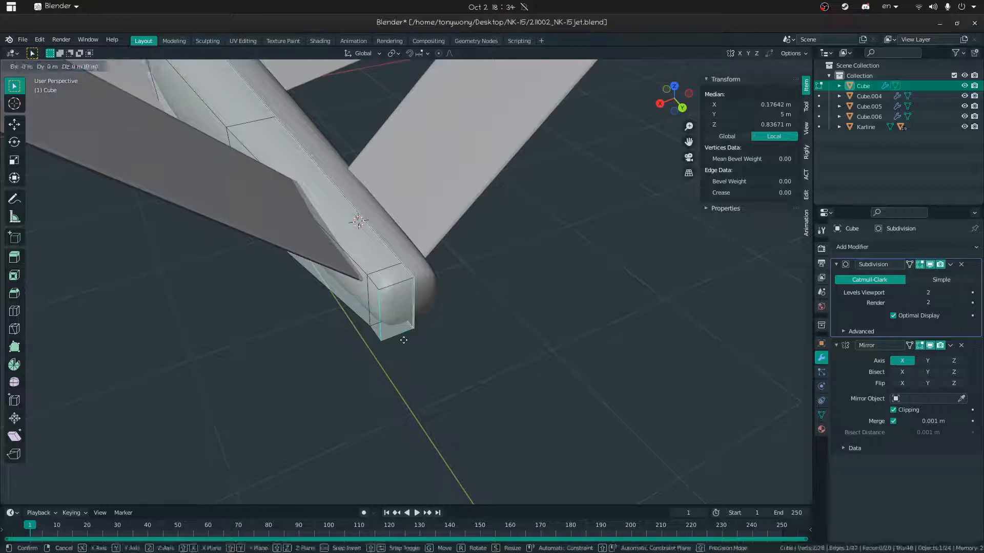
click(409, 339)
key(Tab)
Examine the whole jet from above and from the side, including the separate upright fin
middle_drag(409, 339, 300, 330)
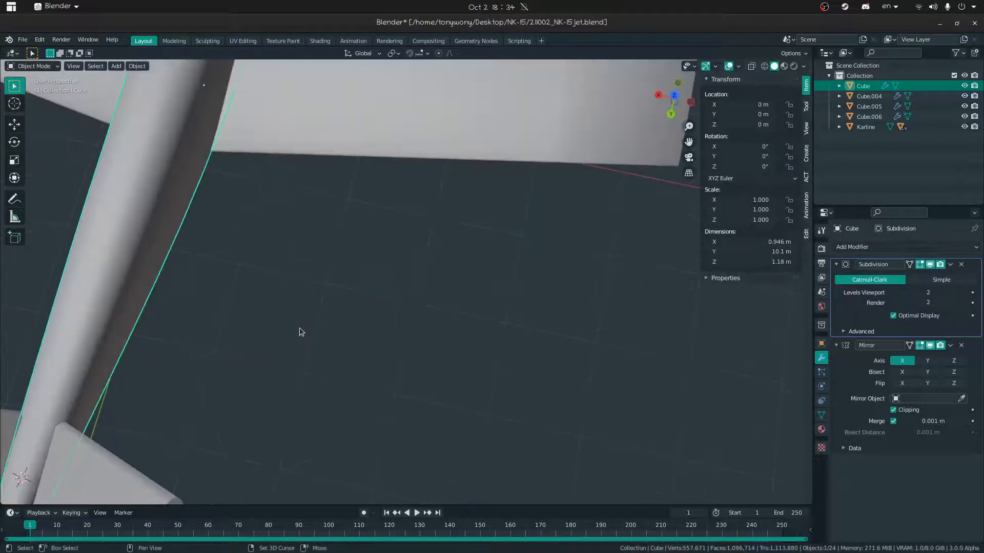
key(shift+grave)
key(s)
click(538, 328)
middle_drag(538, 328, 433, 317)
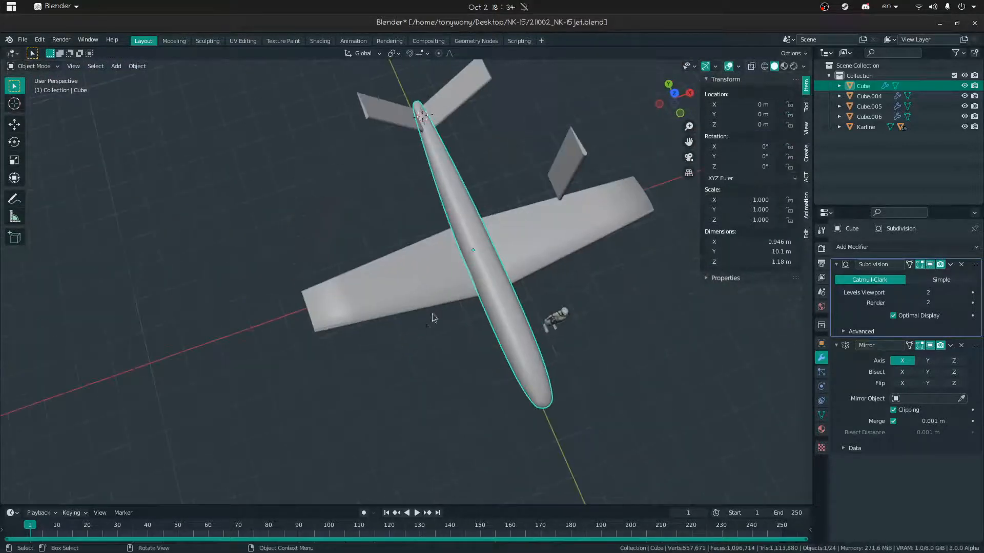
middle_drag(512, 329, 598, 287)
click(536, 280)
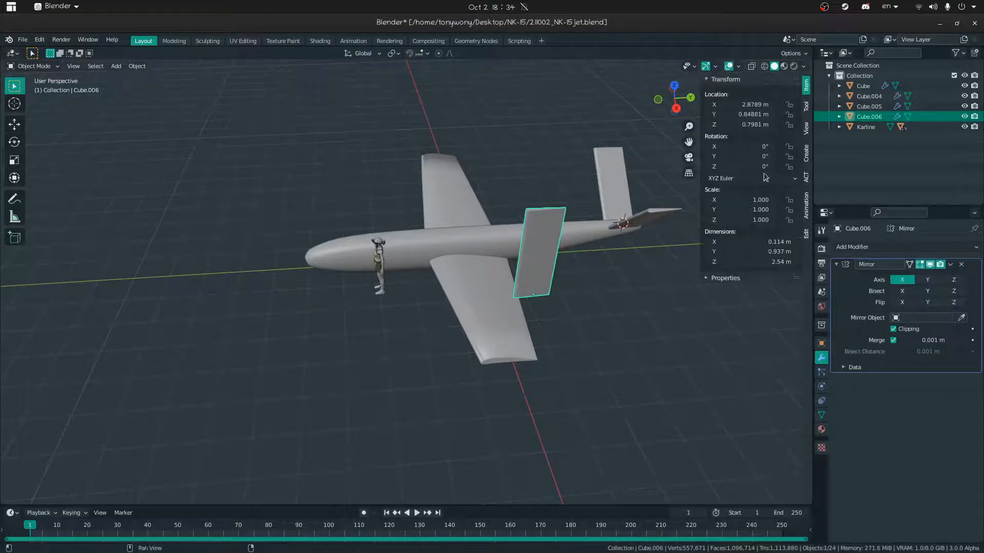
middle_drag(455, 219, 398, 230)
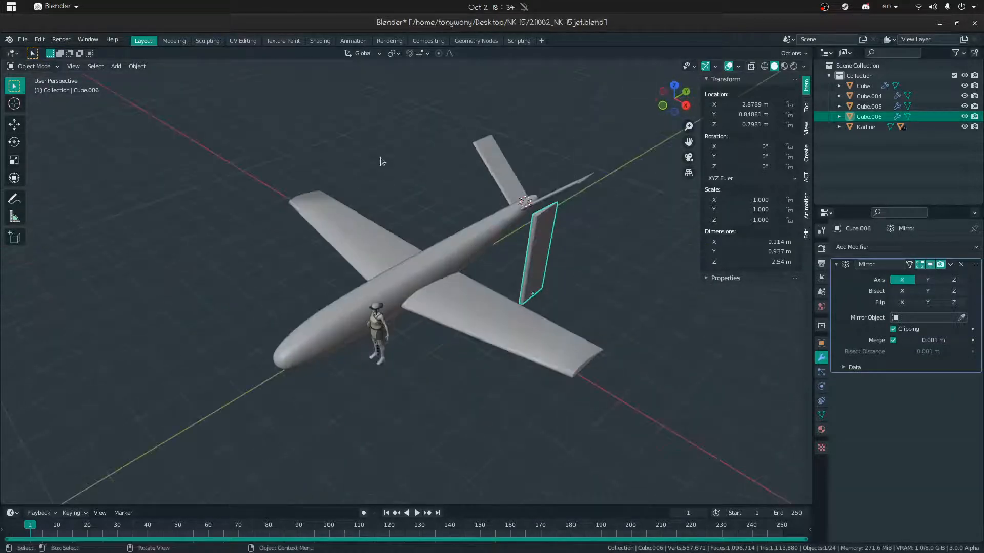
Move the fuselage, wings and V-tail into a new collection named NK-15
drag(317, 154, 605, 302)
middle_drag(409, 263, 430, 261)
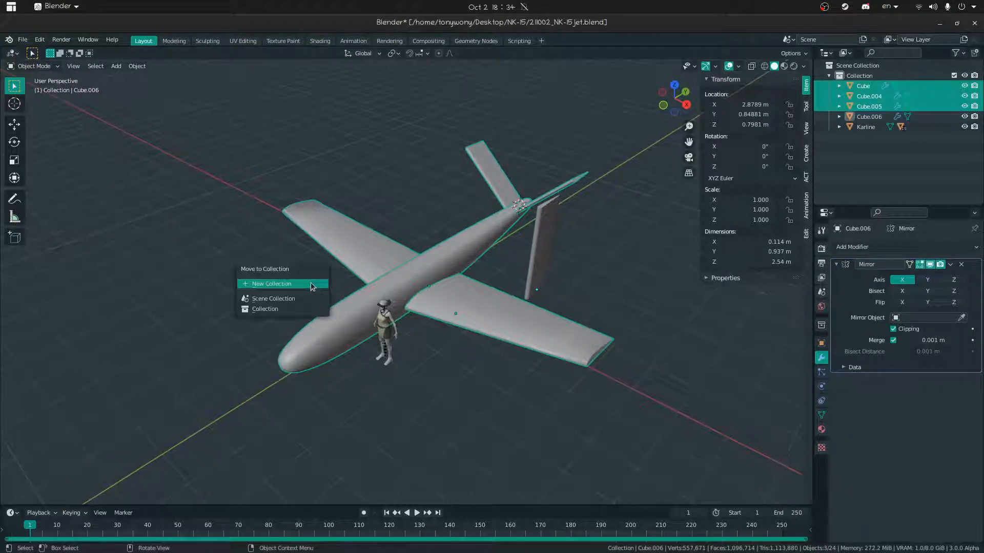
click(311, 284)
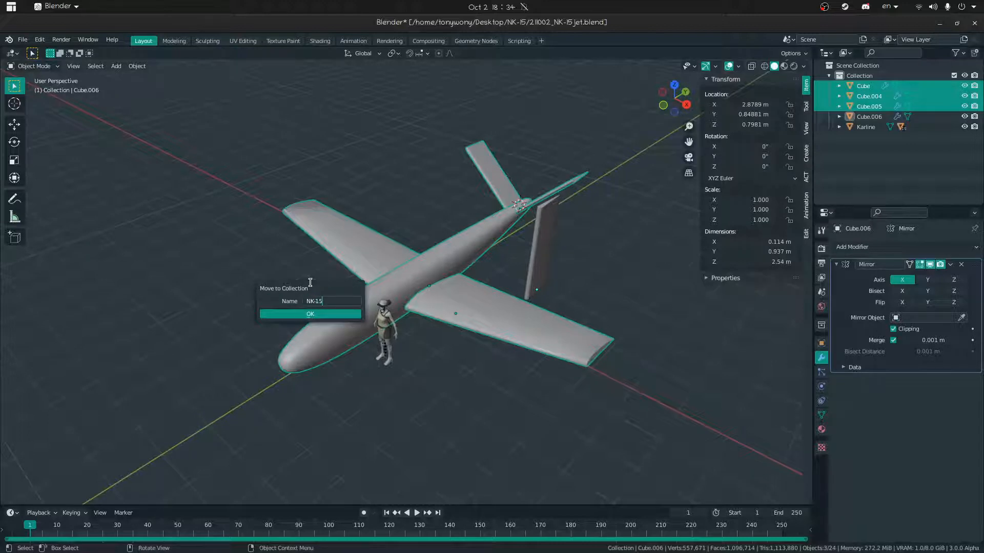
click(311, 314)
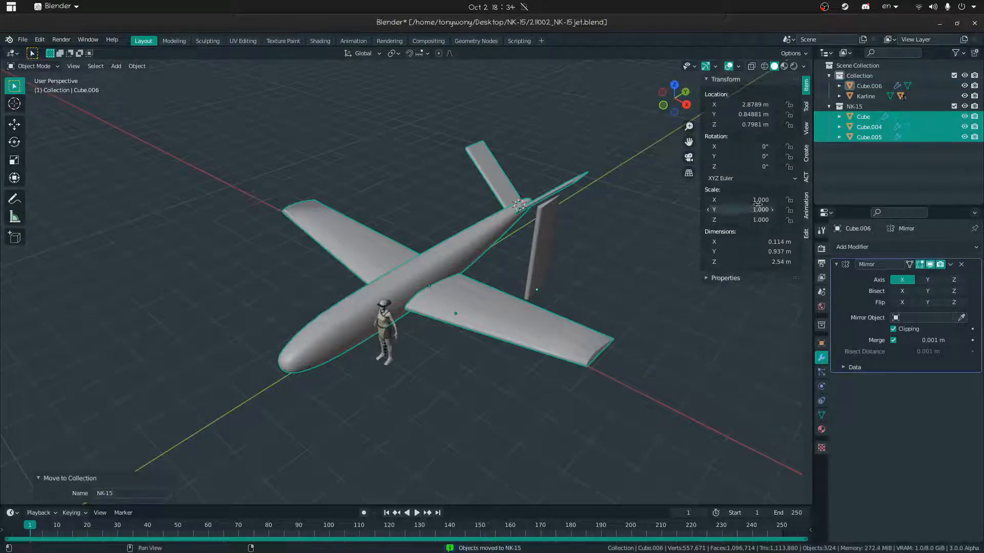
Move the separate upright fin into a new collection named spares and rename the original collection as ref
click(548, 270)
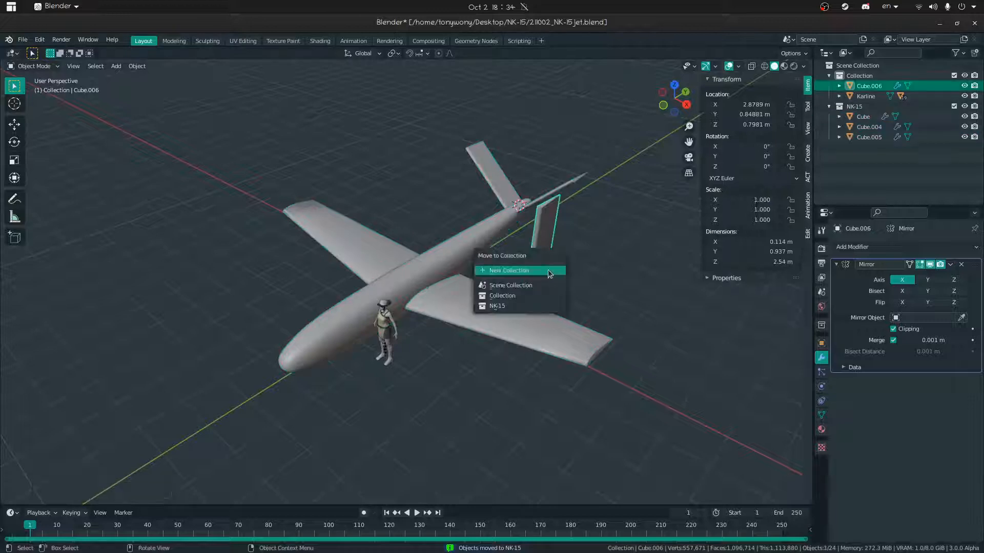
key(n)
key(m)
key(m)
click(656, 268)
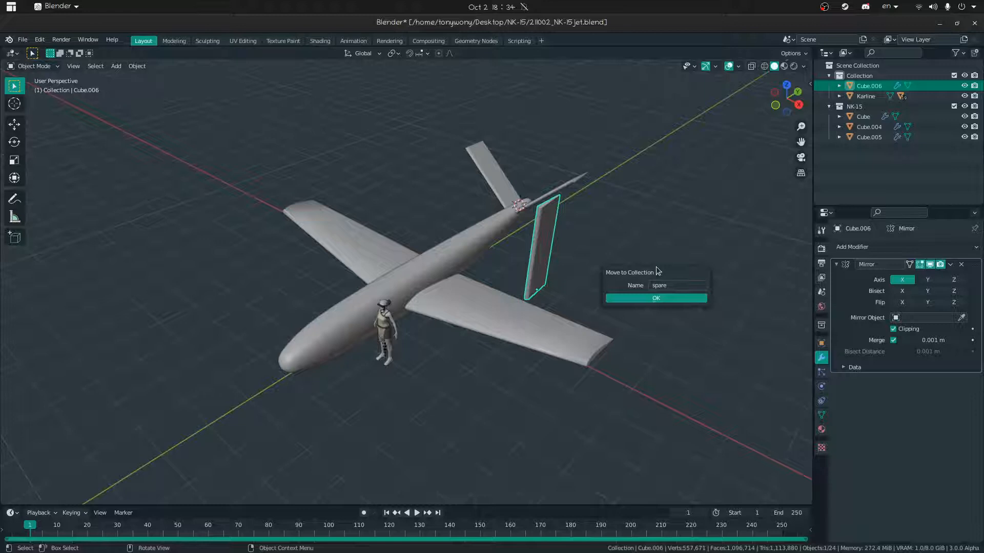
click(677, 302)
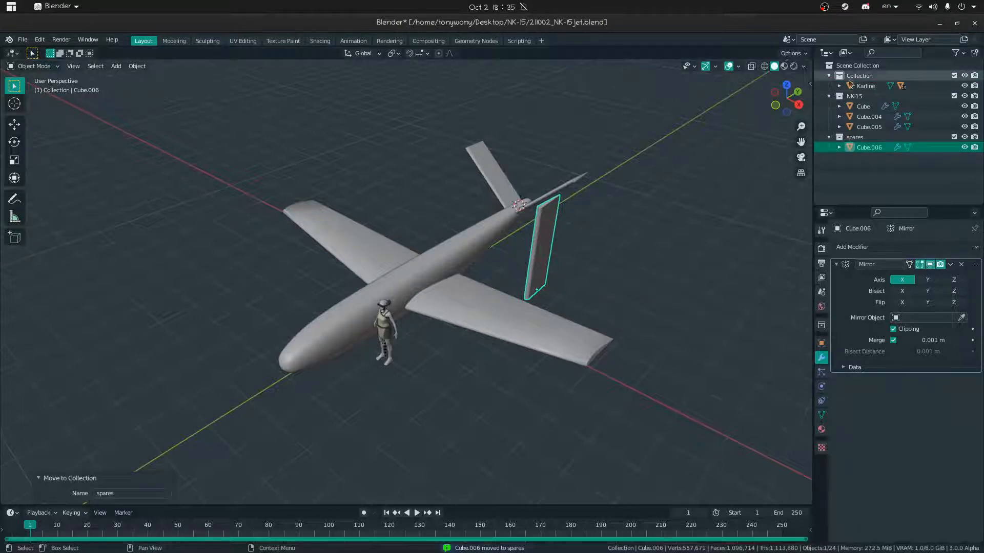
double_click(854, 75)
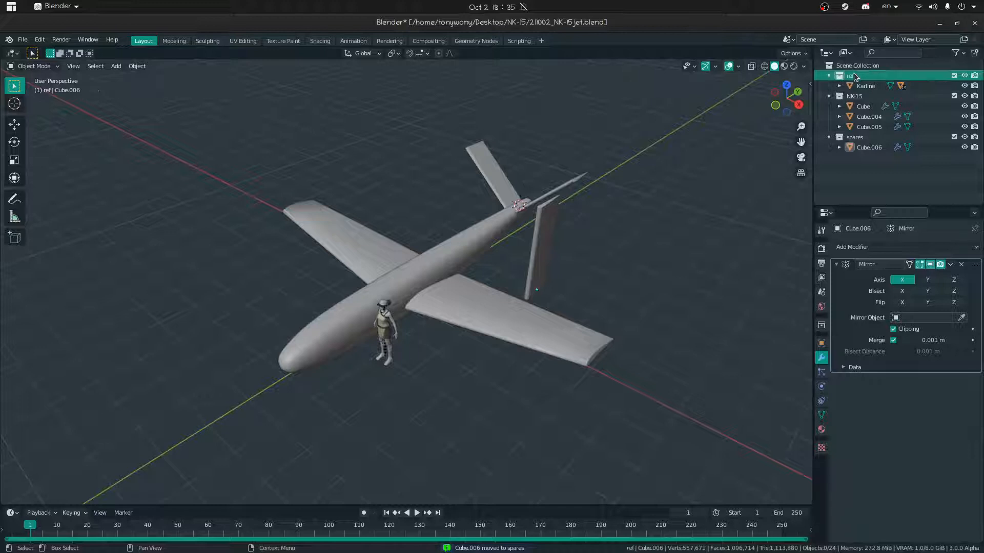
Compare the human reference figure's size with the front fuselage and the whole jet
click(385, 336)
key(shift+grave)
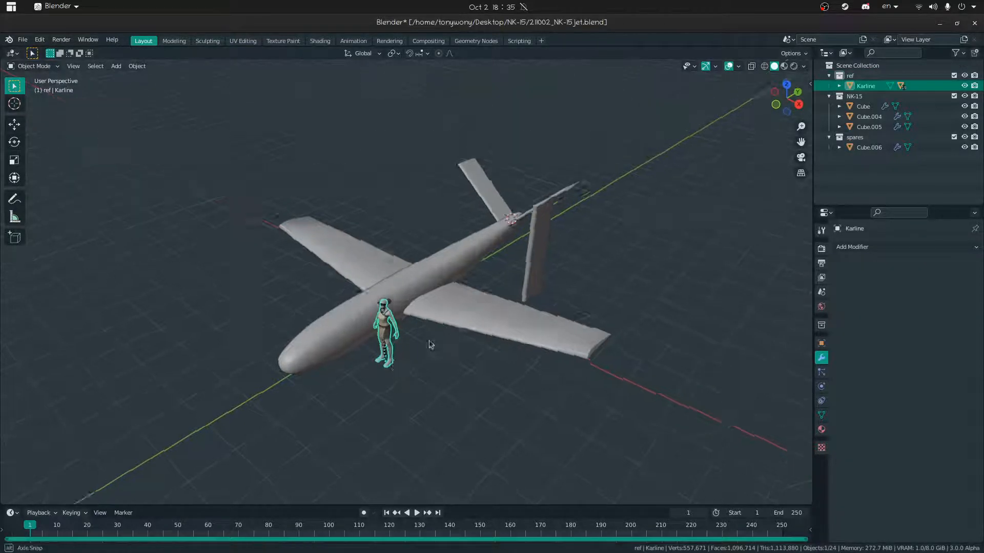
key(w)
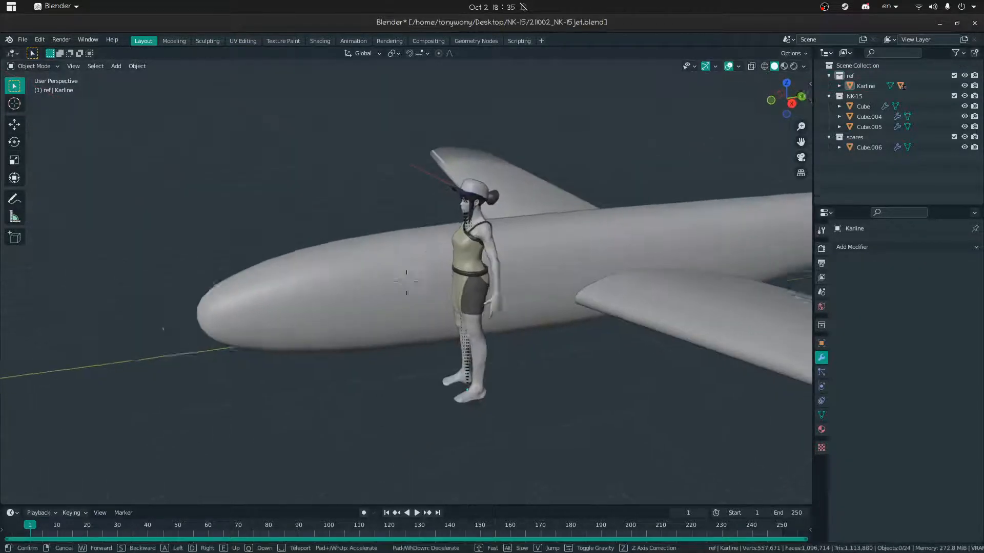
click(426, 265)
middle_drag(426, 266, 428, 242)
key(shift+grave)
key(s)
click(406, 281)
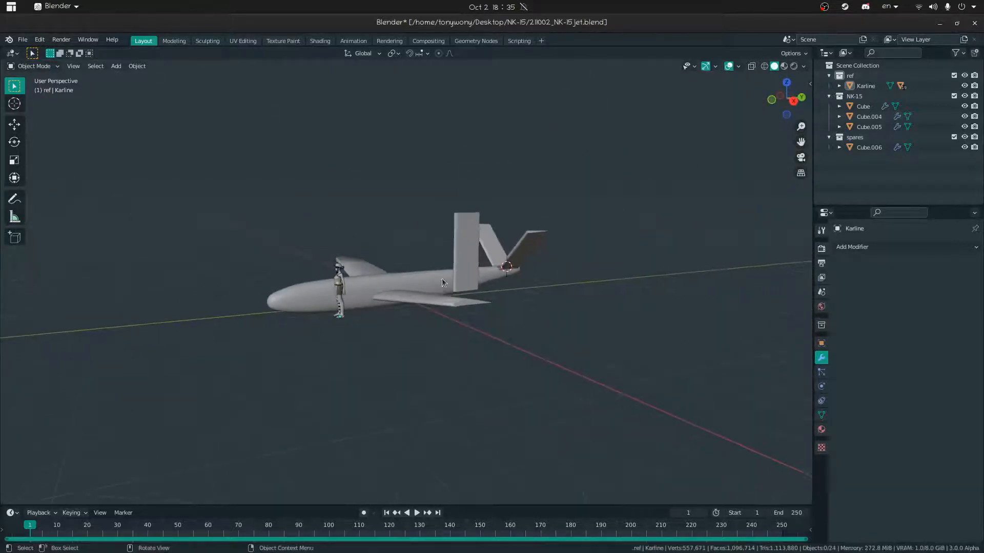
Hide the spare upright fin standing over the wing
click(466, 270)
key(h)
middle_drag(589, 310, 379, 294)
middle_drag(243, 354, 413, 335)
Examine the jet's wings, nose and upper fuselage from several angles and distances
key(shift+grave)
key(s)
click(406, 281)
middle_drag(407, 282, 559, 171)
key(shift+grave)
key(w)
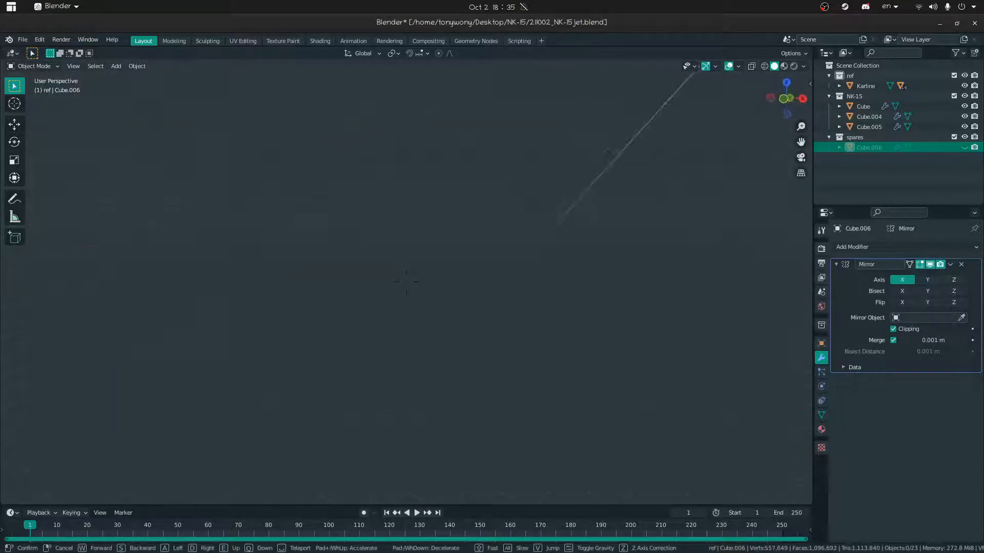
middle_drag(402, 299, 442, 281)
click(510, 267)
middle_drag(509, 265, 541, 266)
scroll(407, 290, up, 8)
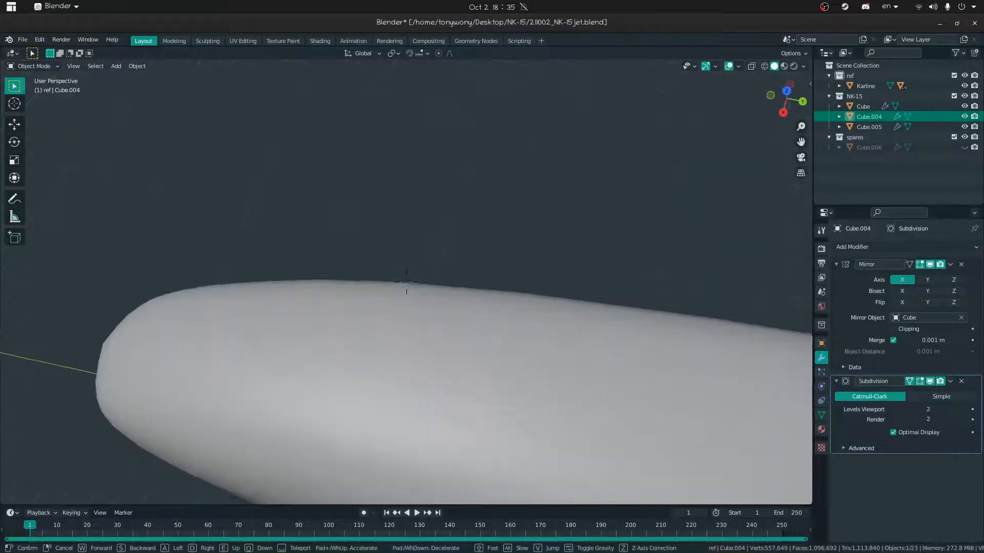
scroll(407, 290, down, 5)
scroll(407, 291, up, 1)
middle_drag(488, 314, 459, 282)
Snap the 3D cursor to the fuselage's top edge above the wings in Edit Mode and return to Object Mode
click(443, 293)
key(Tab)
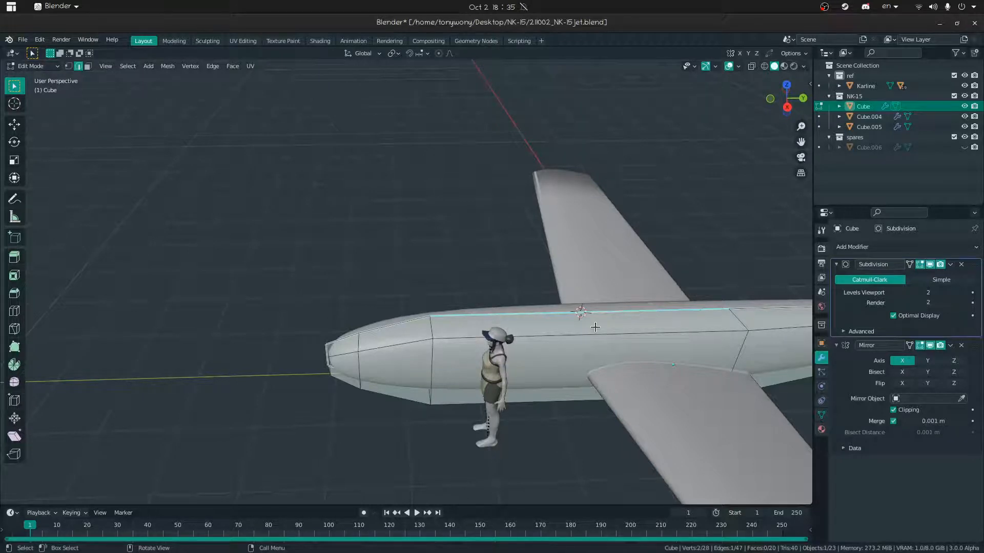
key(grave)
middle_drag(502, 319, 421, 338)
key(Tab)
Add a cube at the 3D cursor and scale its mesh down to a small block in Edit Mode
key(shift+a)
mouse_move(542, 312)
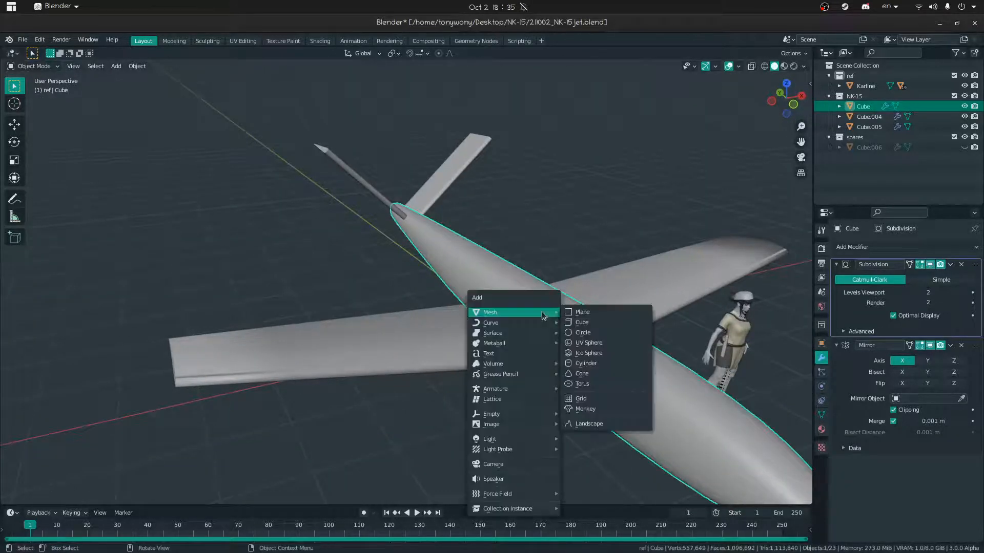
click(610, 323)
middle_drag(609, 323, 547, 332)
key(Tab)
key(s)
click(610, 323)
middle_drag(610, 323, 428, 312)
key(Tab)
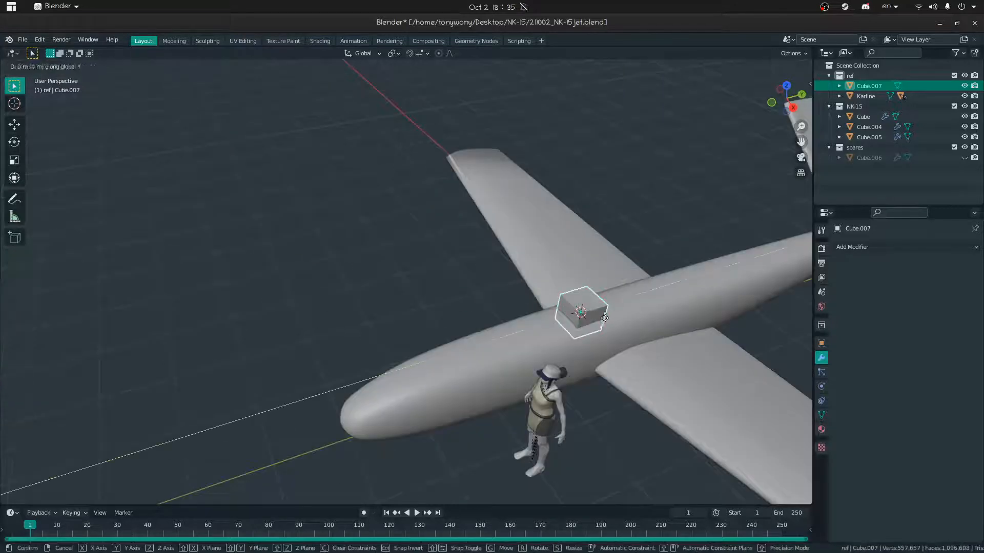
Move the small cube about -1.97 m along Y onto the front fuselage
click(471, 341)
middle_drag(472, 341, 512, 284)
scroll(445, 310, up, 4)
scroll(430, 308, down, 6)
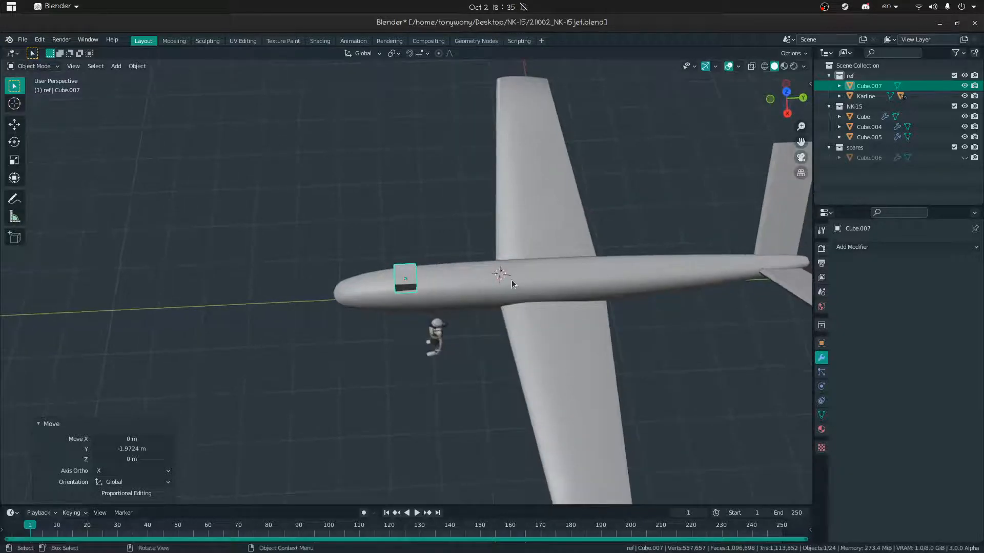
Move the wings slightly rearward along Y on the fuselage
middle_drag(513, 323, 442, 297)
click(459, 344)
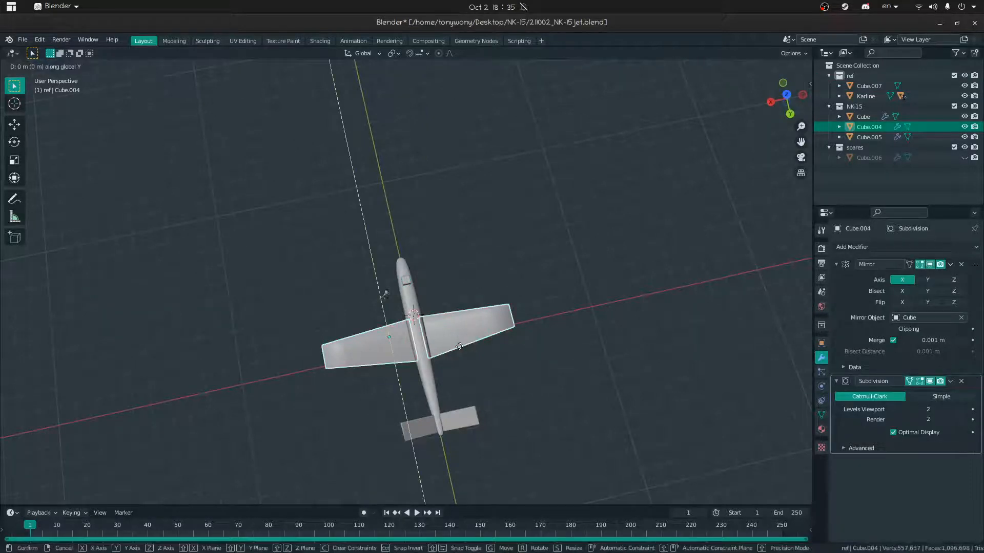
click(460, 350)
click(441, 285)
Widen the small block on the front fuselage by scaling its mesh 1.189 along X in Edit Mode
middle_drag(442, 285, 473, 273)
key(shift+grave)
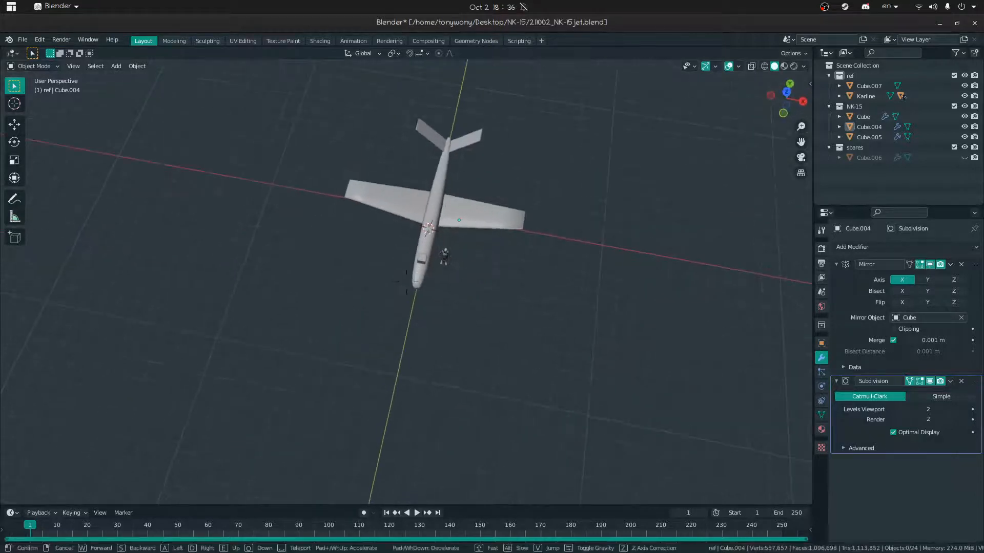
key(w)
click(432, 282)
click(432, 281)
click(439, 243)
middle_drag(438, 243, 407, 285)
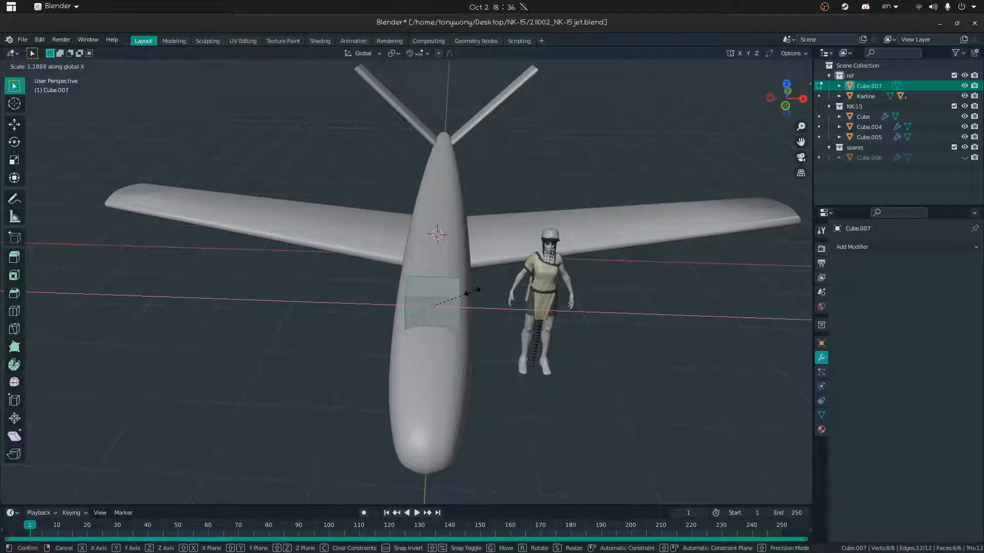
click(472, 292)
middle_drag(472, 292, 315, 311)
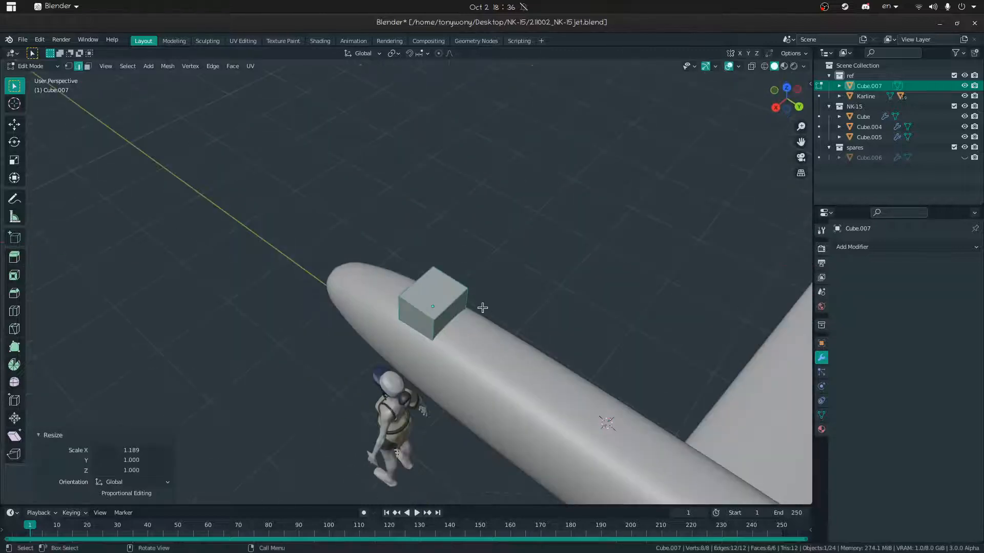
middle_drag(462, 308, 405, 282)
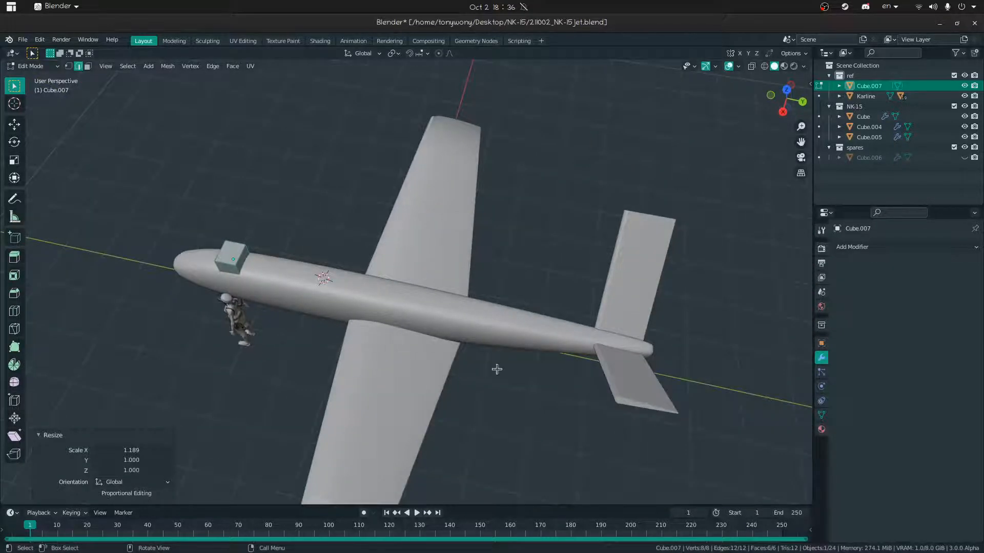
In Object Mode, try shifting the wings about -2.11 m along Y and the block rearward, and undo both moves
key(Tab)
click(400, 389)
key(g)
key(y)
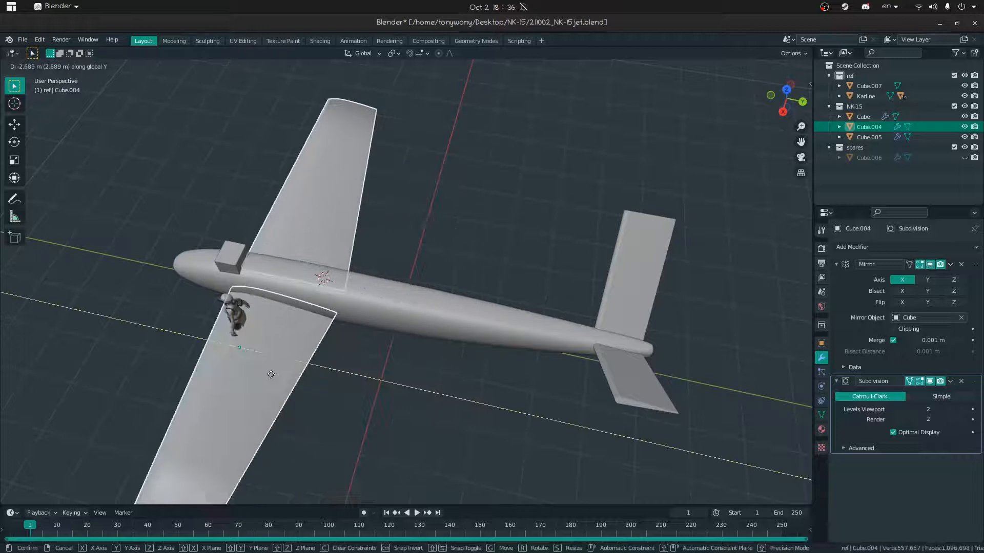
click(287, 257)
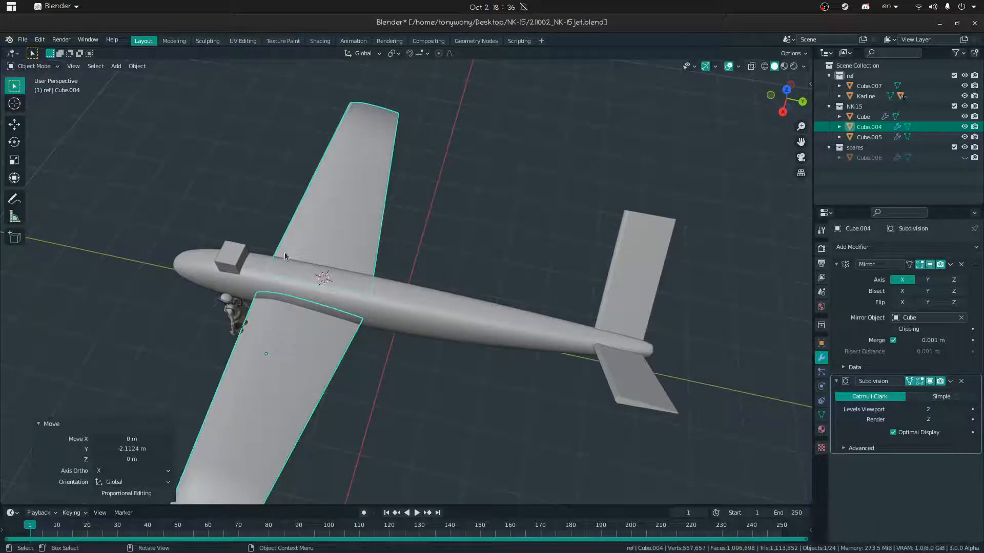
click(241, 248)
key(g)
key(y)
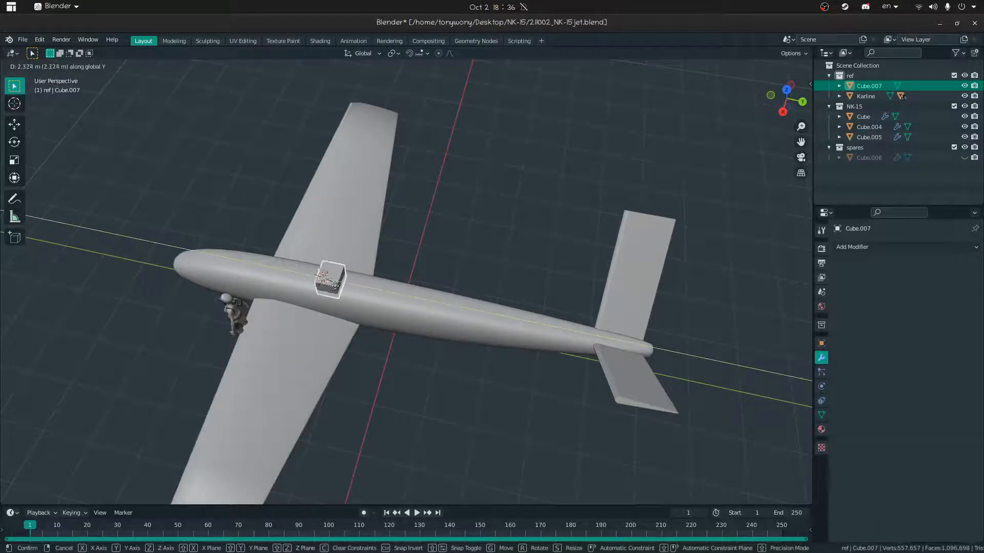
click(477, 252)
middle_drag(477, 252, 237, 248)
key(ctrl+z)
key(ctrl+z)
Examine the wing and block placement on the jet from the side and the front
click(361, 386)
middle_drag(365, 388, 346, 418)
key(shift+grave)
key(w)
click(406, 283)
middle_drag(406, 284, 447, 255)
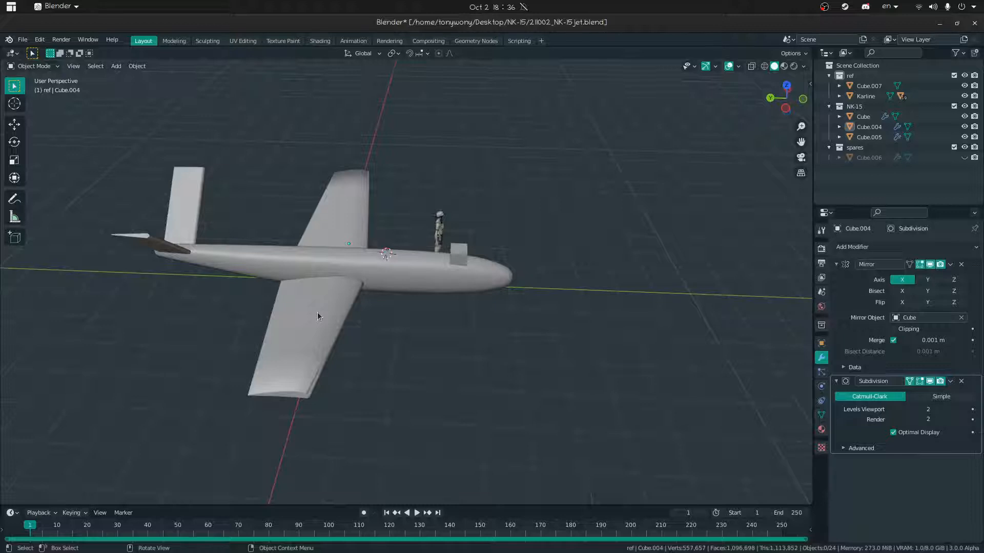
middle_drag(314, 312, 269, 303)
key(shift+grave)
key(w)
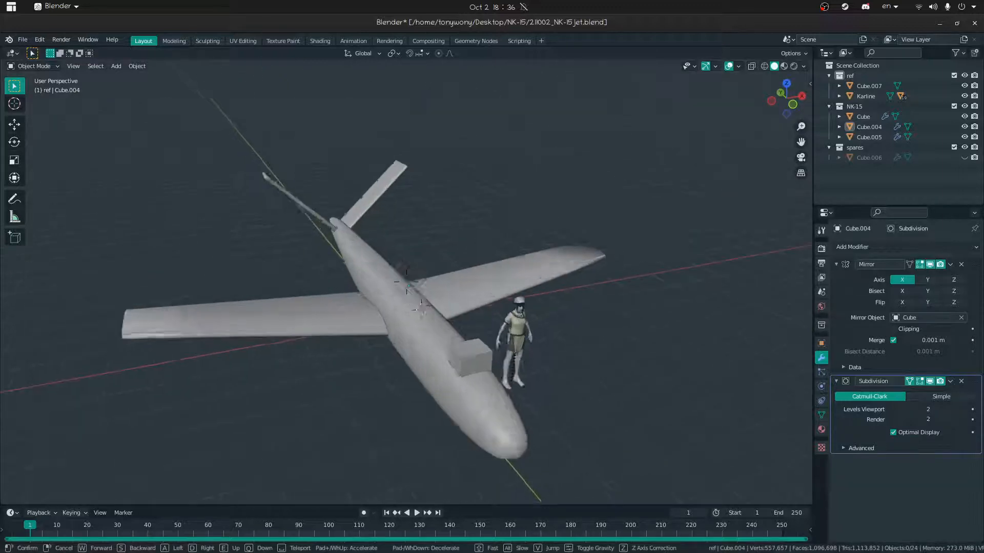
click(411, 292)
Raise the block on the front fuselage about 0.05 m along Z
click(429, 357)
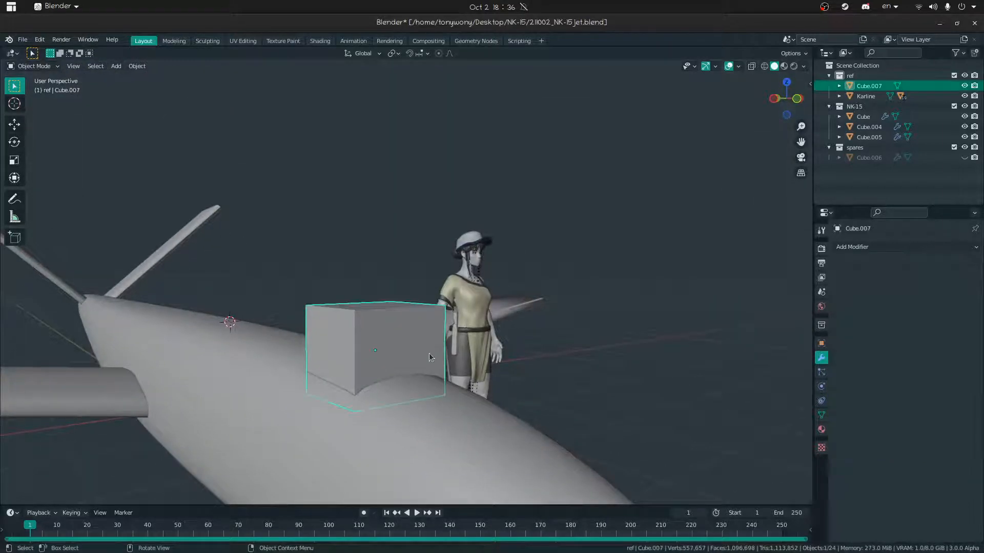
key(g)
key(z)
click(430, 349)
middle_drag(430, 348, 452, 340)
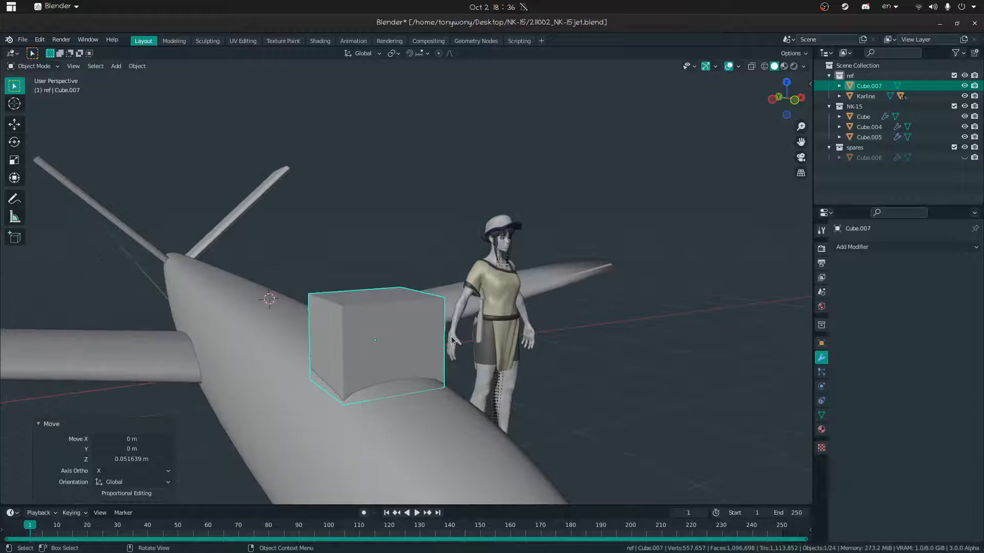
In Edit Mode, extrude the block's rear face backward, scale it to 0.547 and lower it onto the fuselage
key(Tab)
click(398, 294)
middle_drag(398, 294, 445, 287)
key(shift+grave)
key(s)
click(446, 274)
click(445, 279)
key(e)
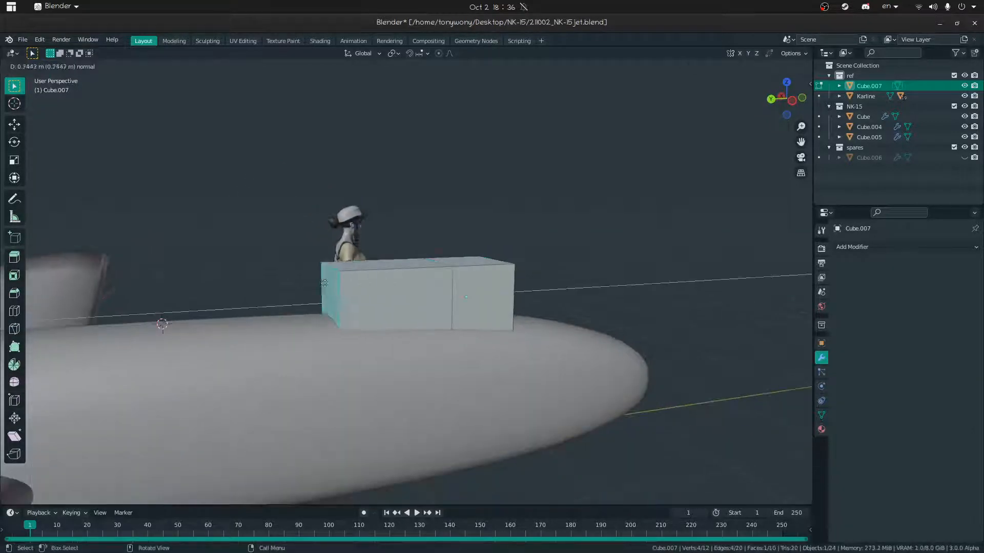
click(510, 275)
click(364, 275)
key(g)
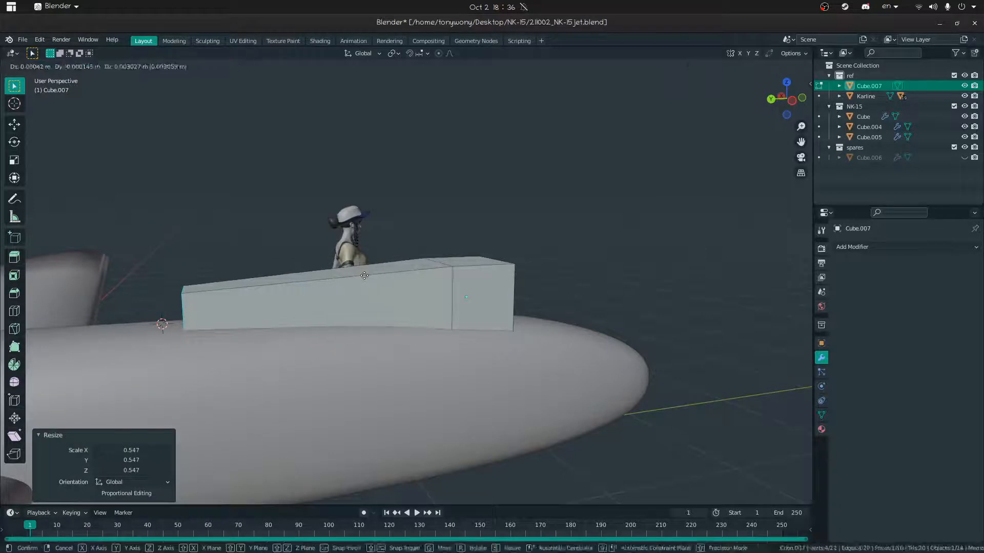
click(356, 304)
Extrude the block's front face about 0.56 m toward the nose and lower it along Z into a sloping windscreen
middle_drag(356, 304, 251, 300)
key(shift+grave)
key(s)
click(406, 281)
click(413, 253)
middle_drag(413, 254, 508, 232)
key(e)
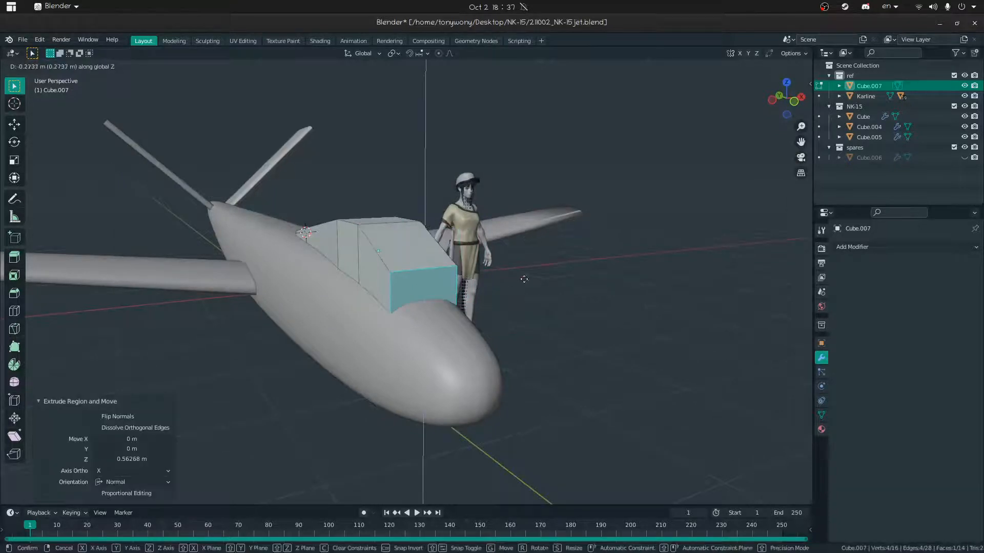
click(560, 243)
Shift the bottom edge of the canopy's front face forward along Y and return to Object Mode
middle_drag(560, 243, 603, 250)
middle_drag(469, 281, 430, 314)
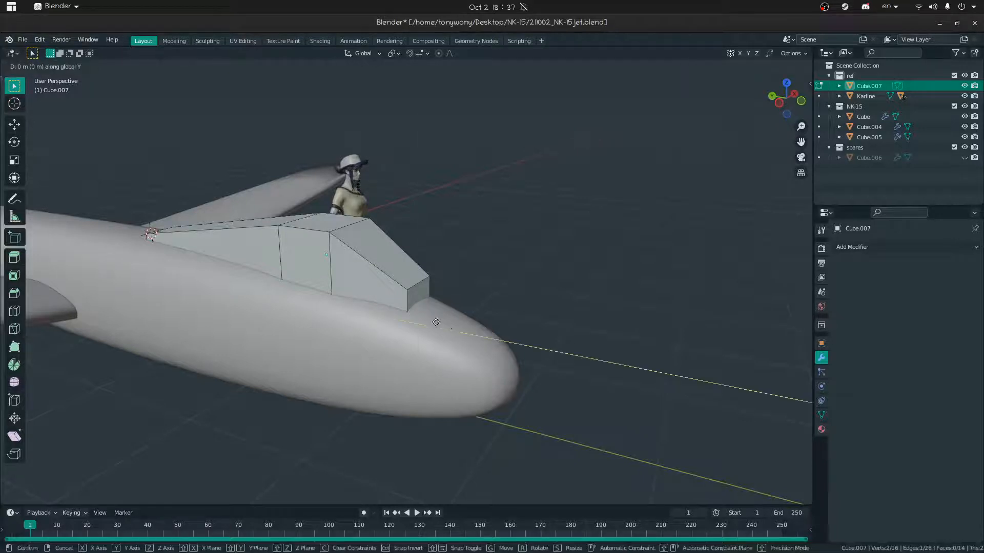
click(462, 324)
middle_drag(472, 286, 479, 257)
key(Tab)
Move the wings forward along Y toward the canopy
key(shift+grave)
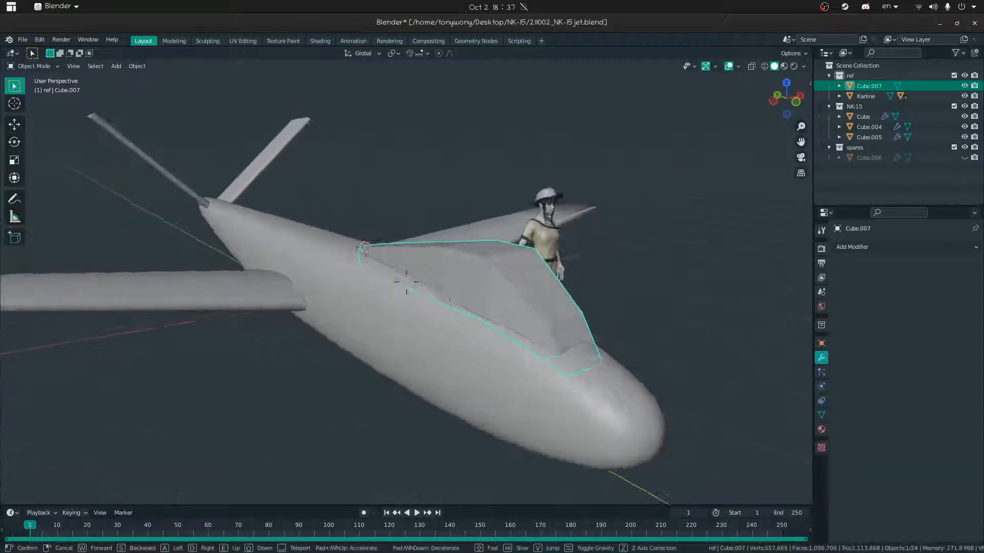
key(s)
click(407, 282)
click(373, 380)
middle_drag(373, 380, 402, 307)
middle_drag(553, 244, 543, 168)
click(353, 408)
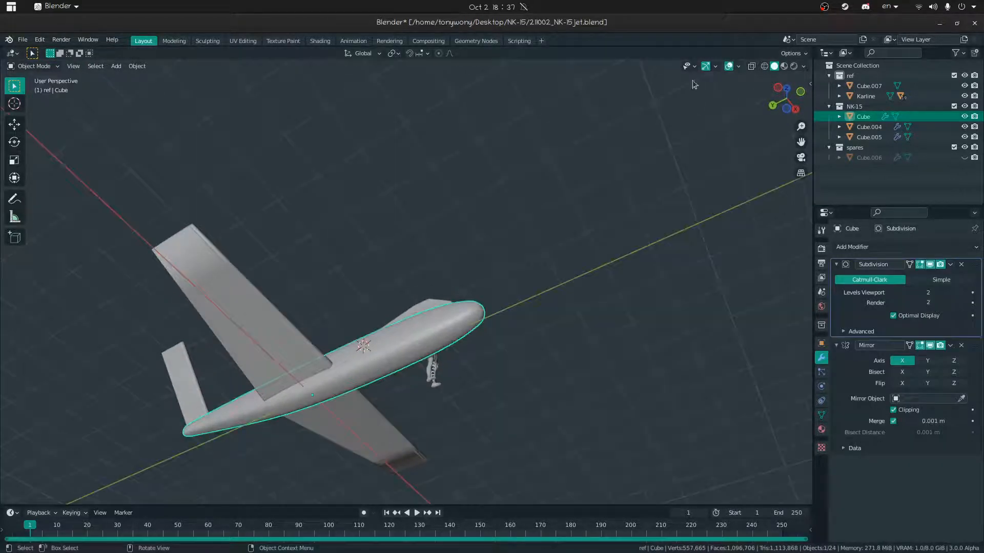
click(307, 351)
key(g)
key(y)
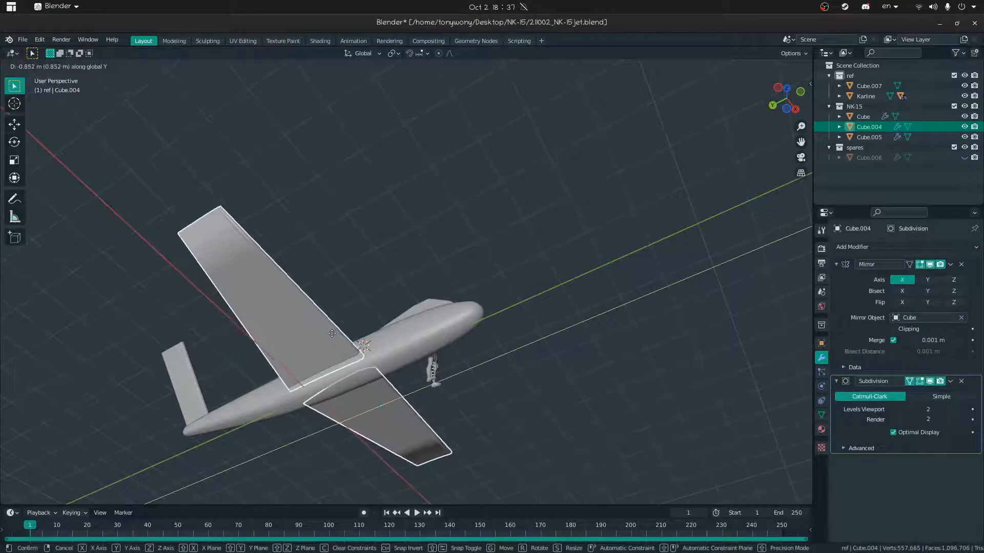
click(327, 336)
click(342, 268)
Add a Subdivision Surface modifier at level 2 to the canopy block
middle_drag(342, 268, 195, 216)
key(shift+grave)
key(w)
click(407, 282)
click(374, 269)
middle_drag(374, 270, 436, 253)
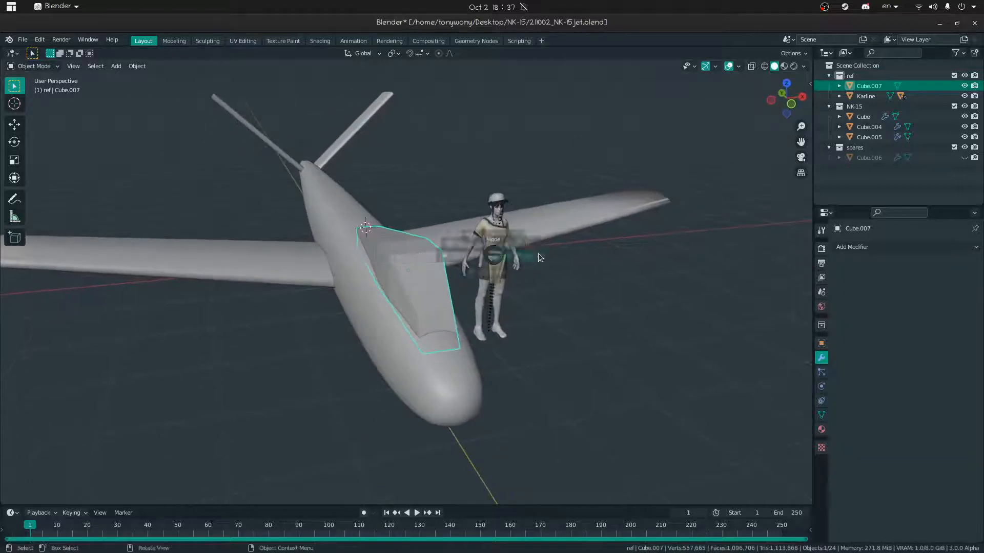
key(Tab)
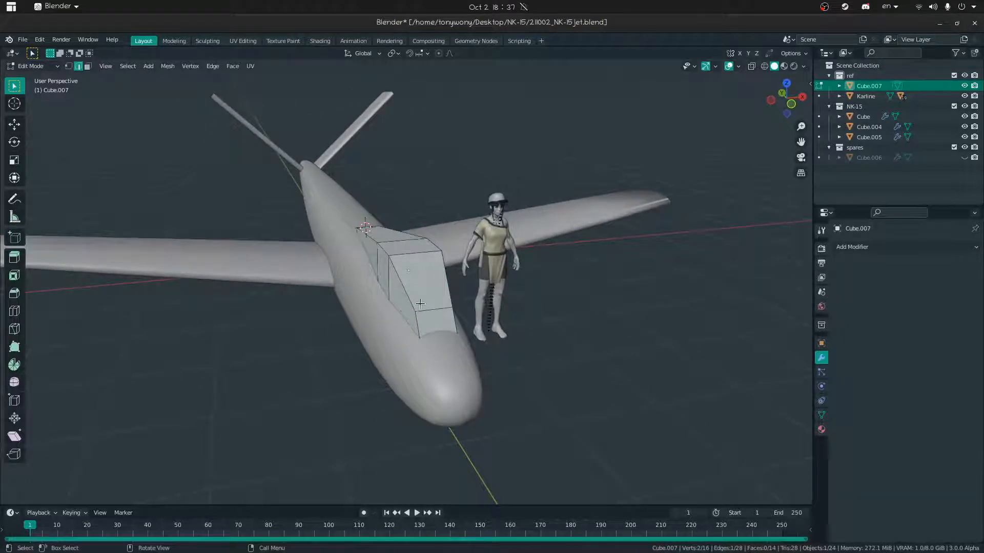
key(Tab)
key(ctrl+2)
middle_drag(426, 305, 489, 288)
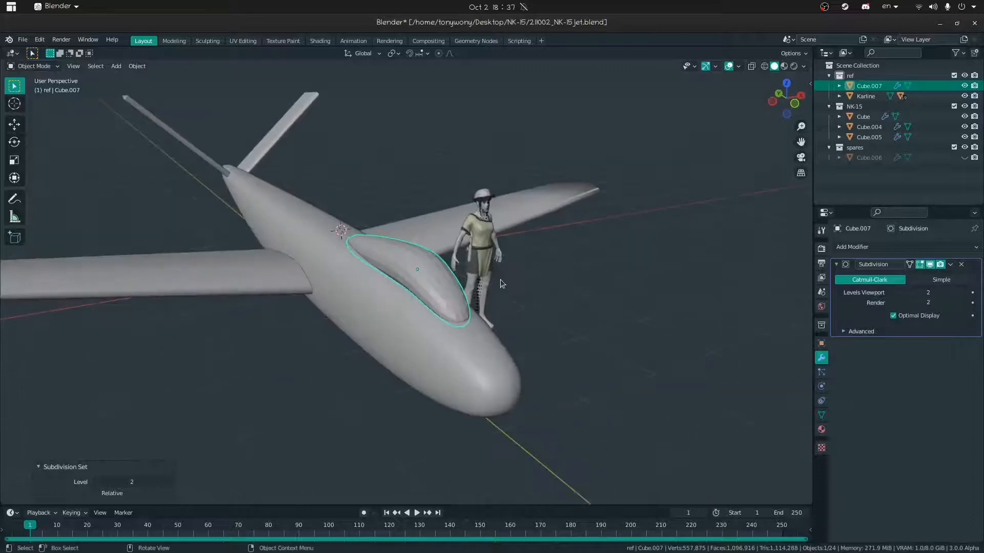
Add a lengthwise loop cut to the canopy mesh in Edit Mode and slide it into place
key(Tab)
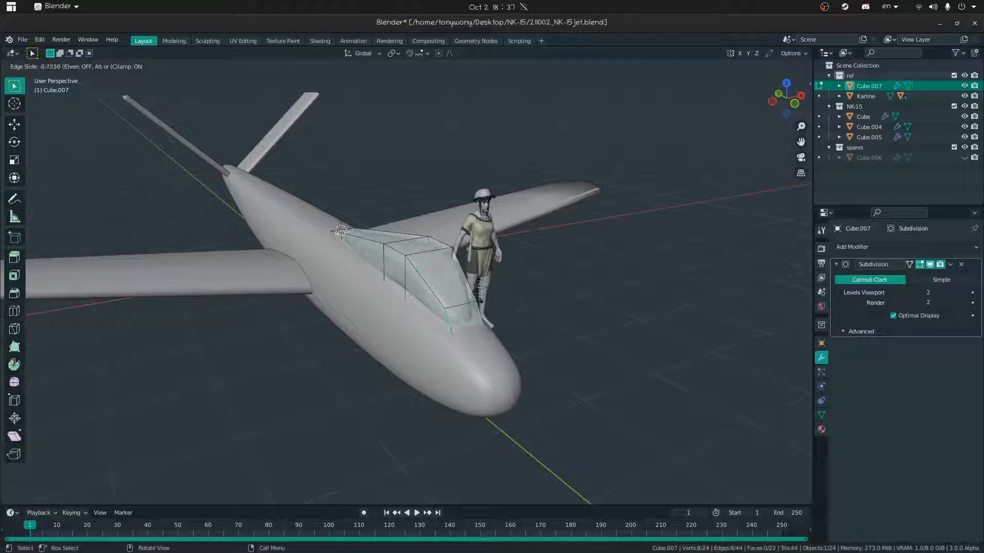
click(469, 324)
key(ctrl+Tab)
click(314, 323)
click(549, 323)
middle_drag(549, 324, 504, 306)
click(414, 287)
Select a run of canopy faces in Edit Mode, adjust them and return to Object Mode
key(Tab)
middle_drag(414, 287, 383, 260)
key(3)
click(389, 262)
middle_drag(417, 206, 410, 272)
ctrl+click(387, 154)
click(610, 264)
key(Tab)
Widen the whole canopy along X and reposition it on the front fuselage
middle_drag(571, 263, 385, 164)
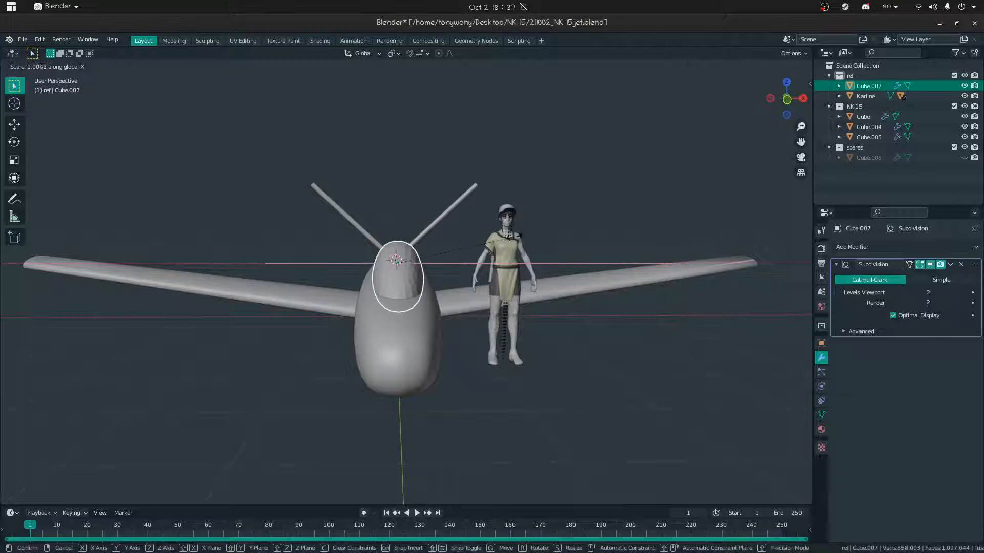
click(544, 236)
middle_drag(544, 235, 474, 271)
key(g)
click(530, 279)
click(610, 292)
click(410, 280)
Move the canopy object from the ref collection into the NK-15 collection
middle_drag(410, 281, 354, 274)
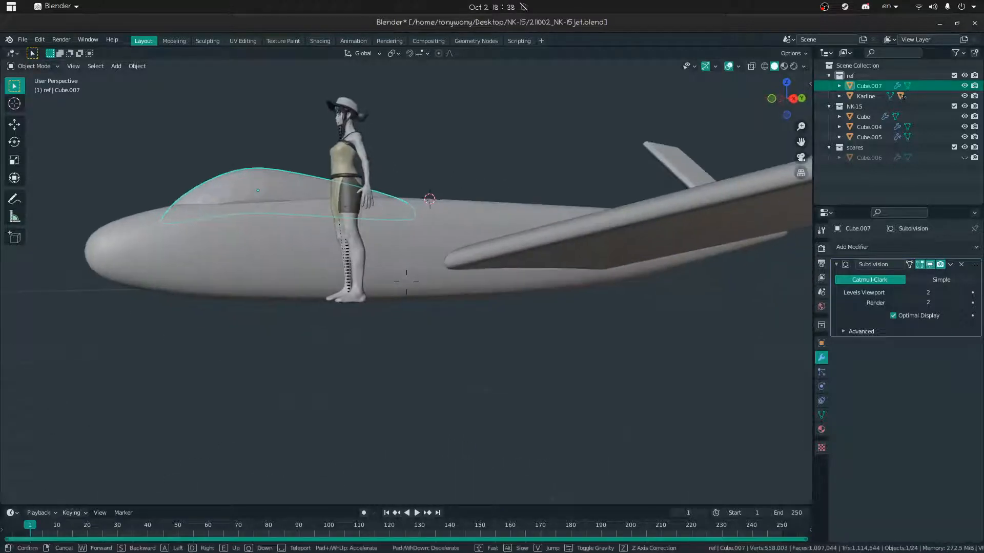
scroll(407, 286, down, 3)
key(a)
click(564, 353)
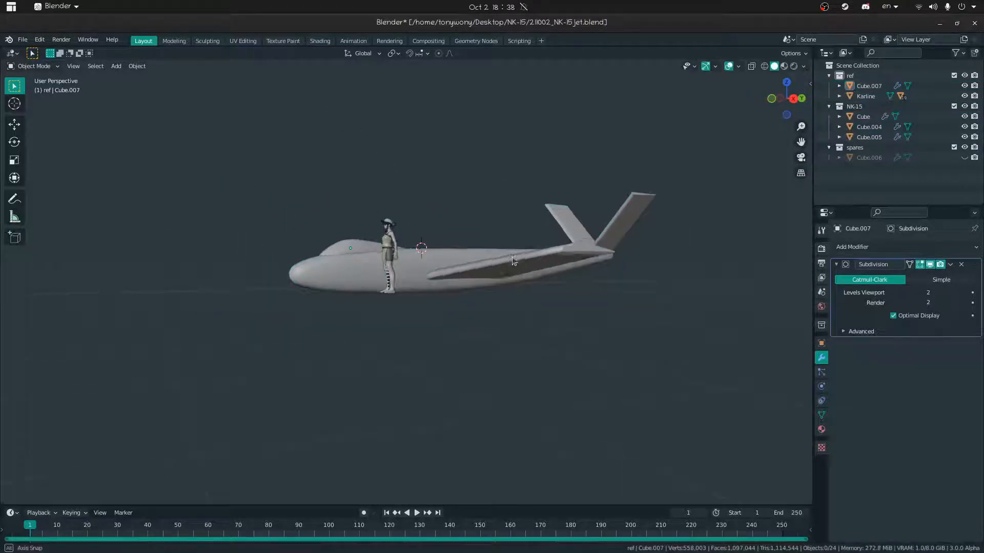
middle_drag(563, 353, 531, 386)
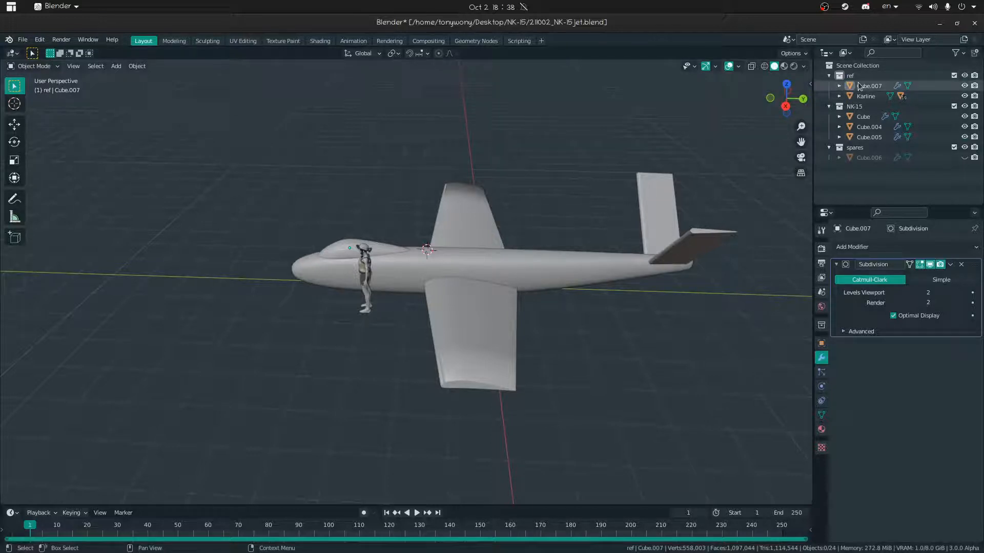
drag(860, 106, 857, 106)
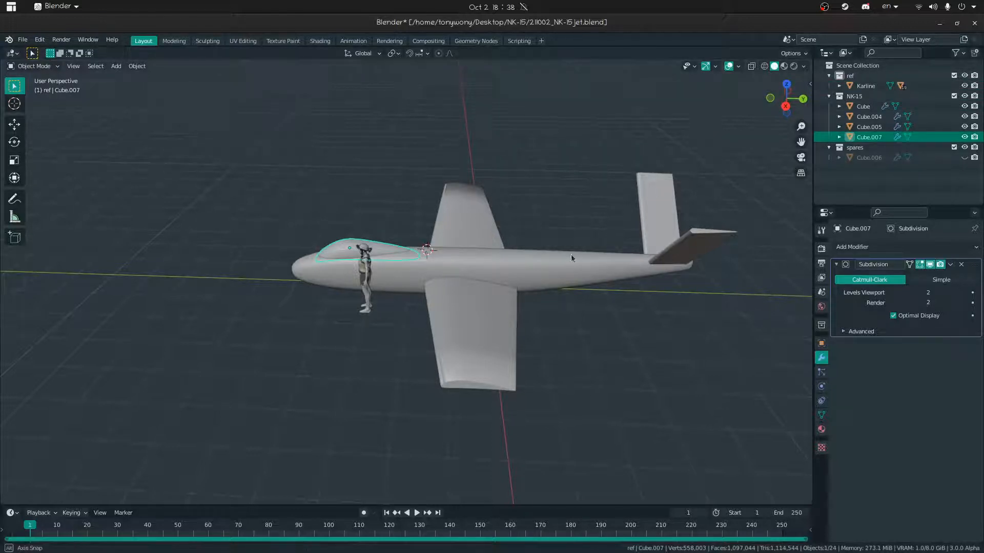
Raise the fuselage, wings, V-tail and canopy together about 0.66 m along Z
drag(522, 355, 709, 346)
middle_drag(557, 339, 561, 309)
key(g)
key(z)
click(561, 295)
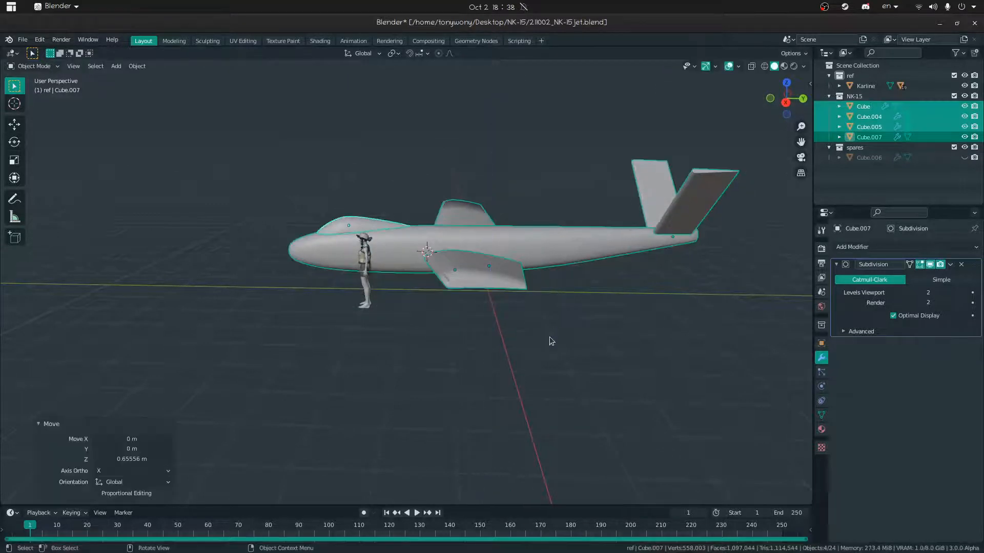
click(465, 334)
Lower the wings about 0.13 m along Z on the fuselage
middle_drag(465, 334, 457, 292)
click(467, 246)
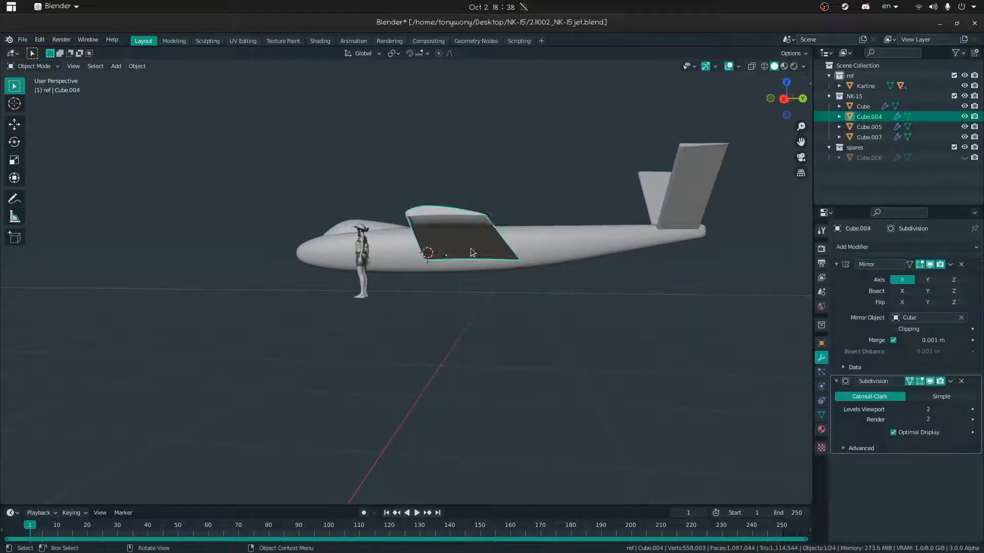
key(g)
key(z)
click(470, 256)
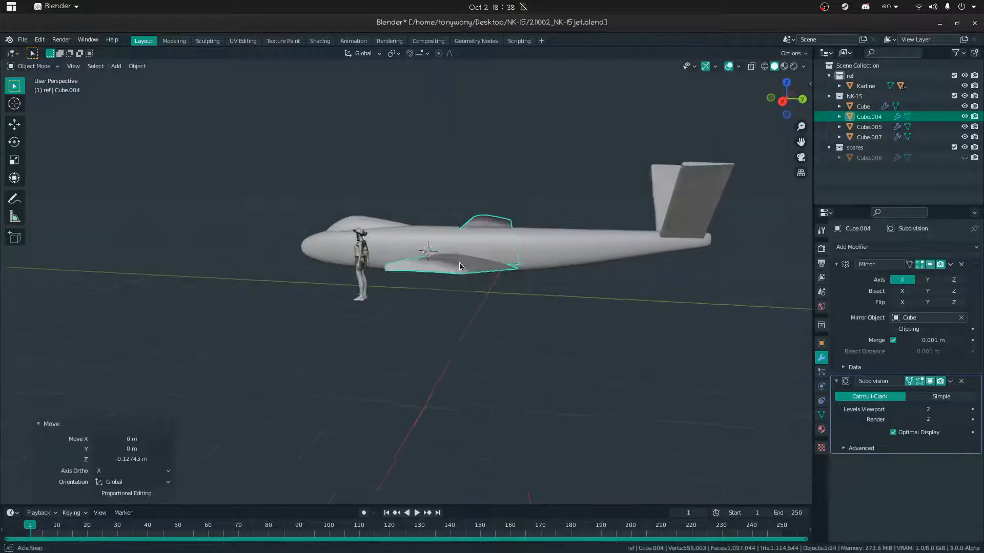
click(538, 312)
Lower the V-tail in two small moves along Z, the second about 0.016 m
middle_drag(538, 312, 448, 275)
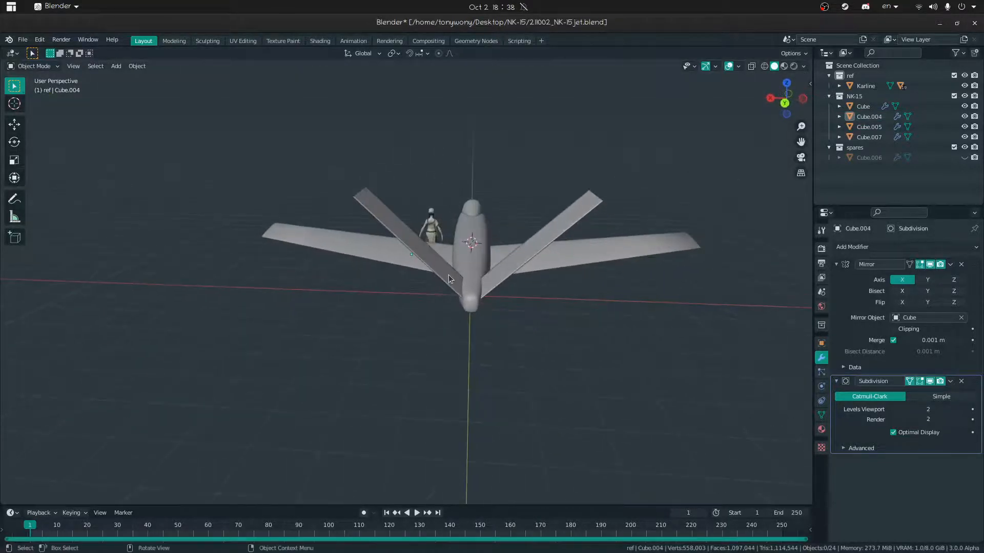
click(448, 275)
key(g)
key(z)
click(448, 279)
click(577, 349)
middle_drag(577, 350, 601, 336)
click(543, 207)
key(g)
key(z)
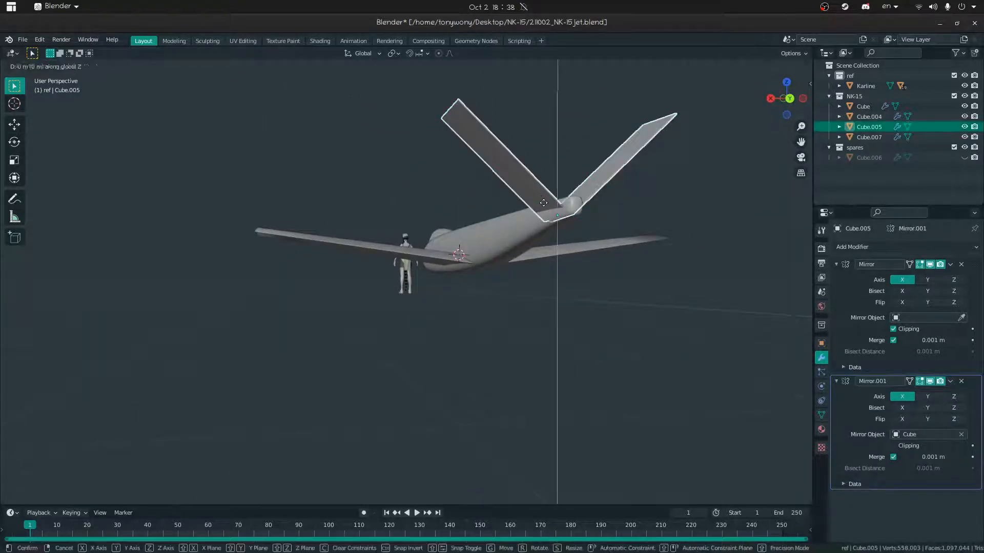
click(544, 210)
Rotate the V-tail about 1.46° around the global X axis
middle_drag(545, 210, 633, 223)
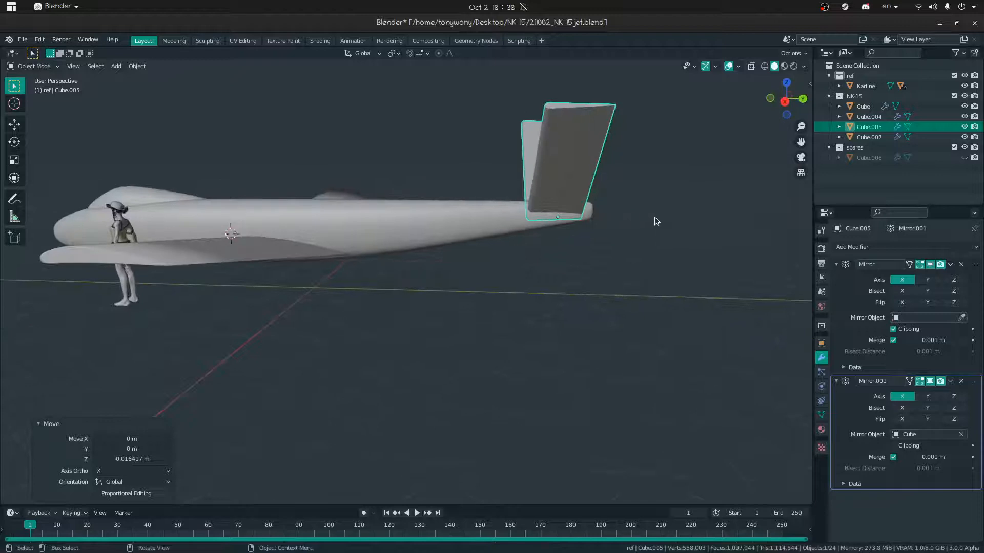
key(x)
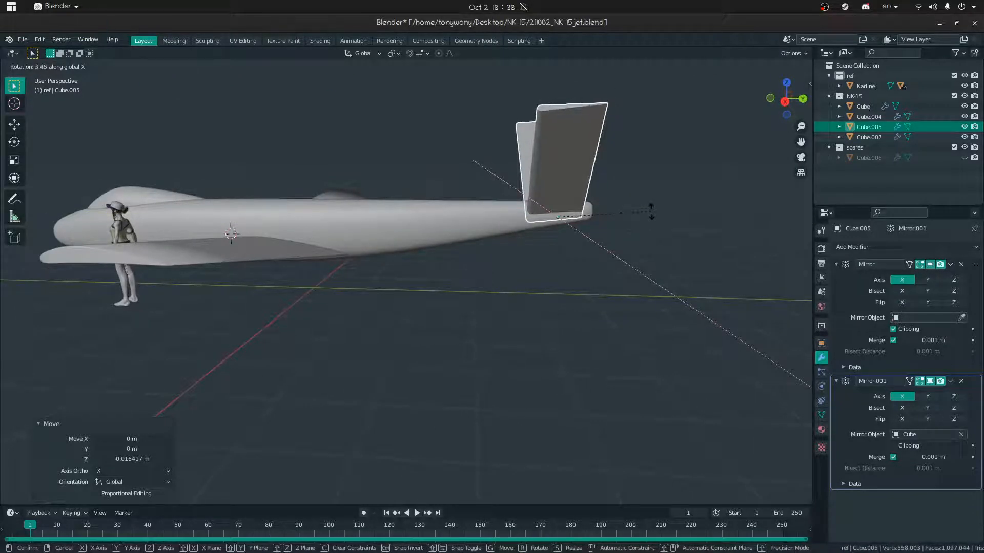
right_click(651, 211)
key(r)
key(x)
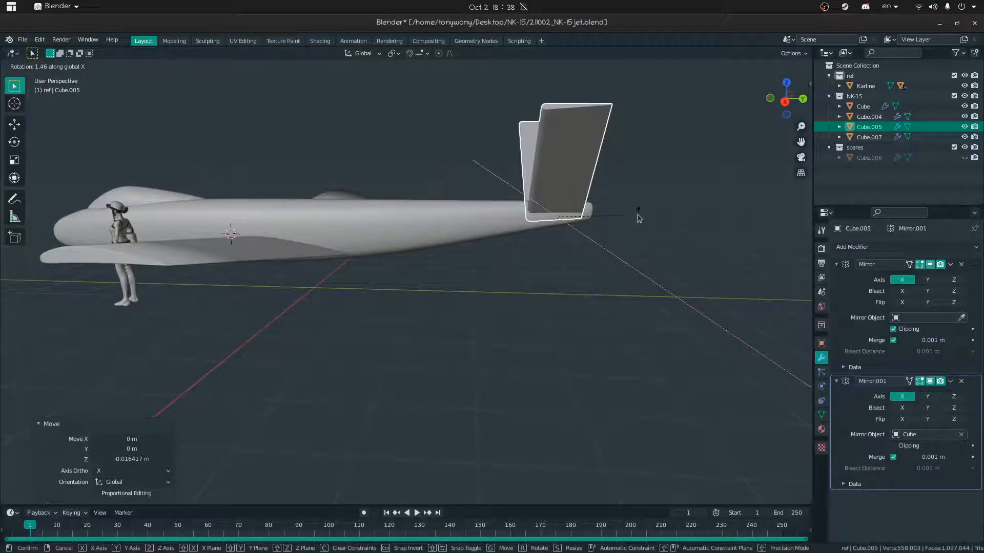
click(638, 216)
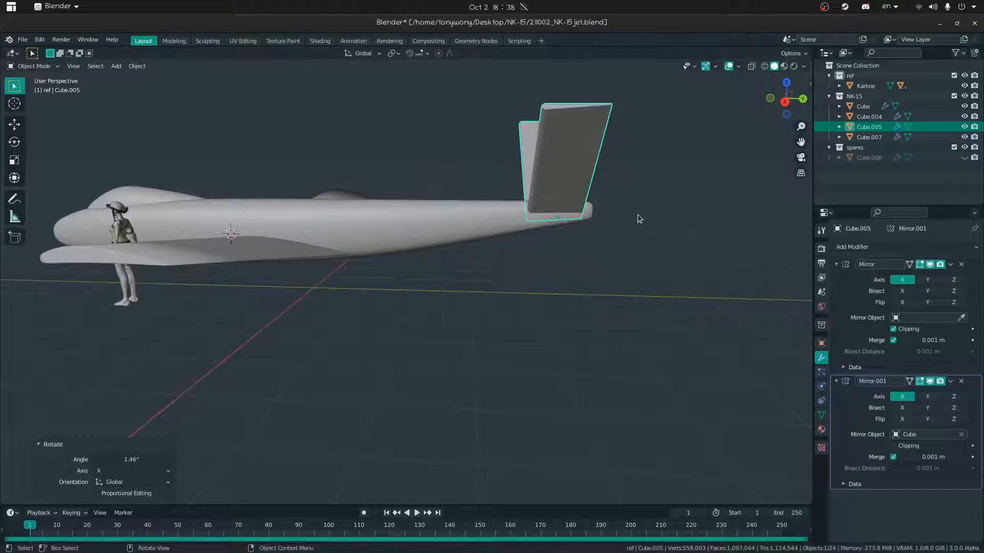
Rotate the wings about -2.47° around the global X axis and fine-tune their height with a small move along Z
click(569, 308)
middle_drag(461, 317, 402, 281)
click(334, 316)
key(r)
key(y)
key(x)
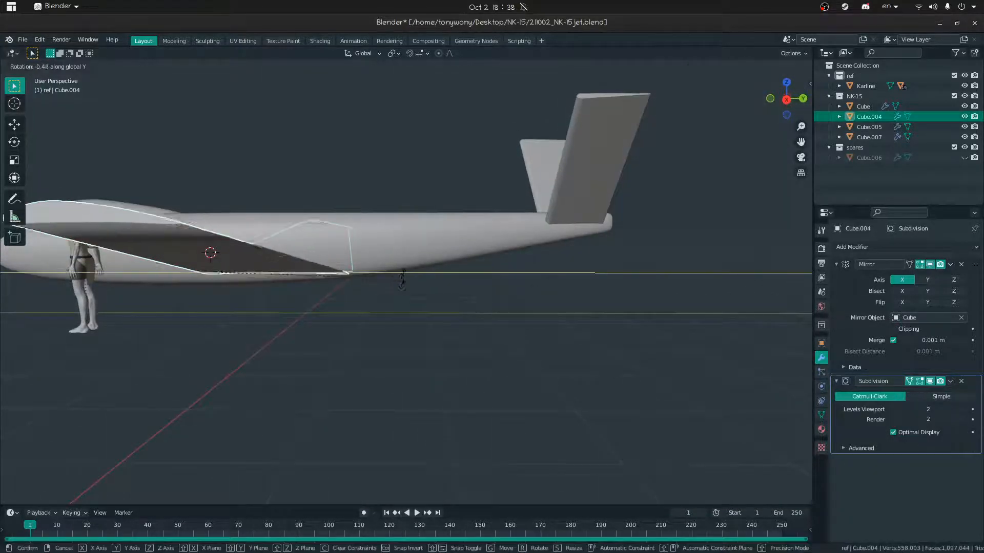
click(405, 286)
key(g)
key(z)
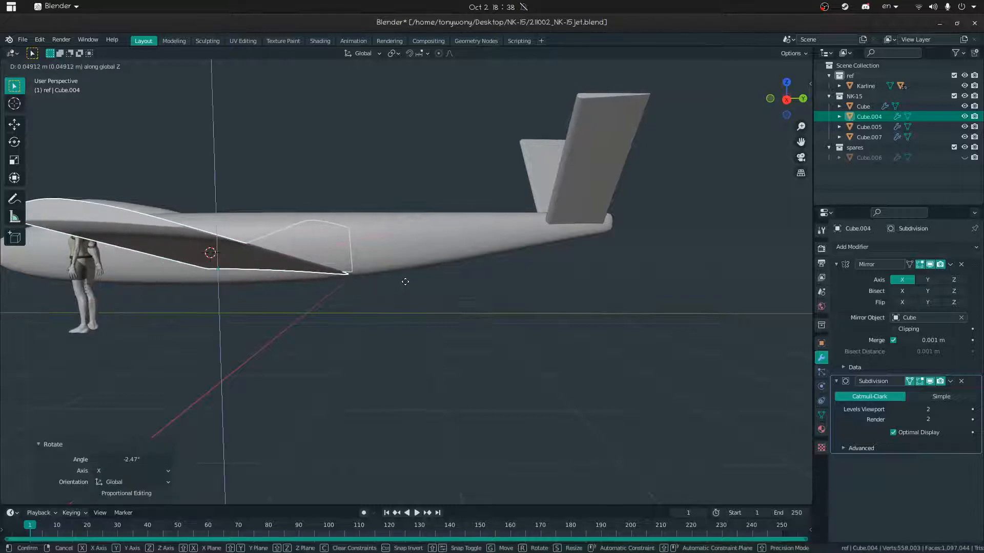
click(402, 289)
click(400, 297)
Inspect the whole jet from the front, side and rear to judge the wing and V-tail placement
middle_drag(401, 300, 459, 307)
key(shift+grave)
key(s)
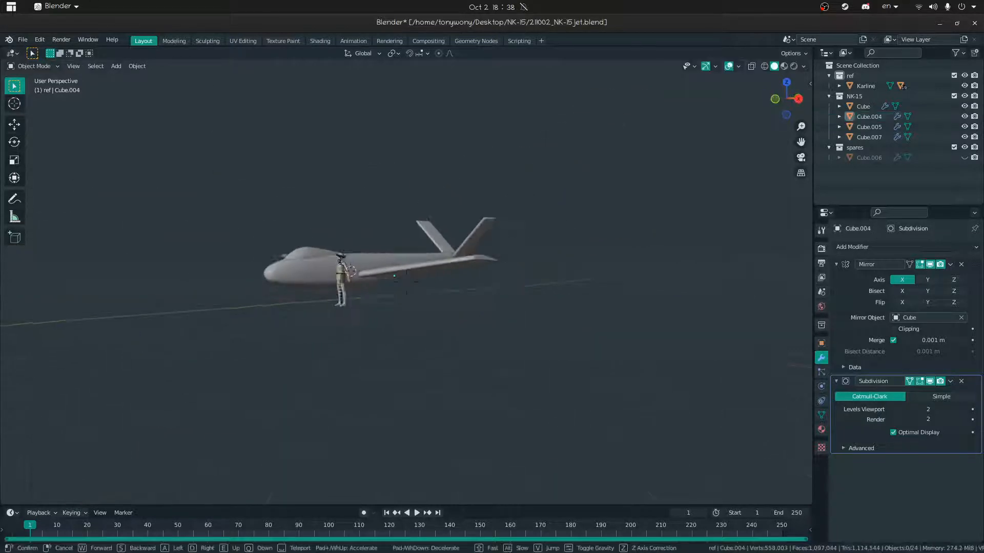
click(405, 351)
middle_drag(405, 351, 677, 343)
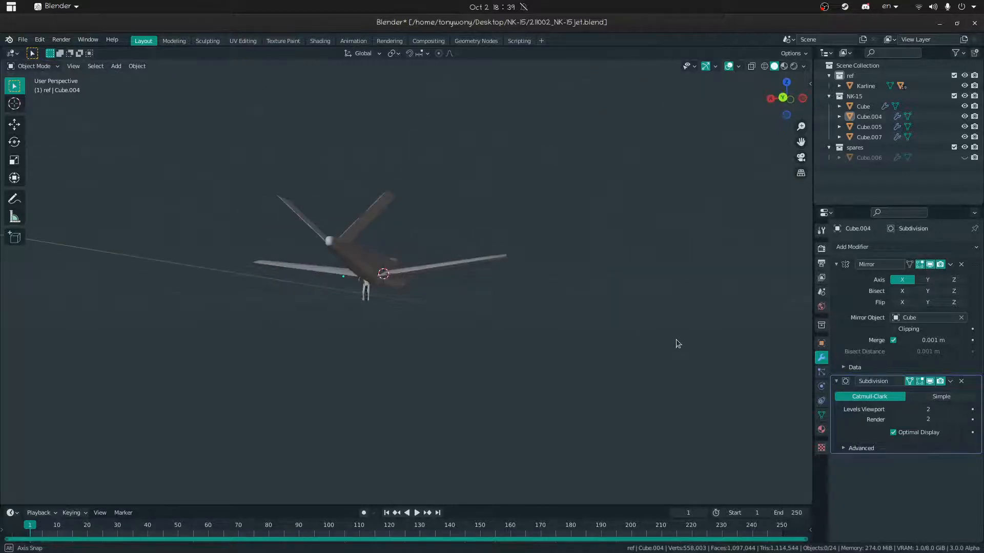
middle_drag(658, 246, 456, 282)
key(shift+grave)
key(w)
key(d)
key(a)
click(392, 307)
click(391, 308)
mouse_move(391, 307)
middle_down()
mouse_move(395, 286)
mouse_move(382, 330)
mouse_move(375, 294)
mouse_move(331, 331)
mouse_move(340, 296)
mouse_move(386, 290)
middle_up()
click(388, 294)
click(382, 331)
Switch to Firefox, search for "1950 jets" and look through the image results for reference
key(alt+Tab)
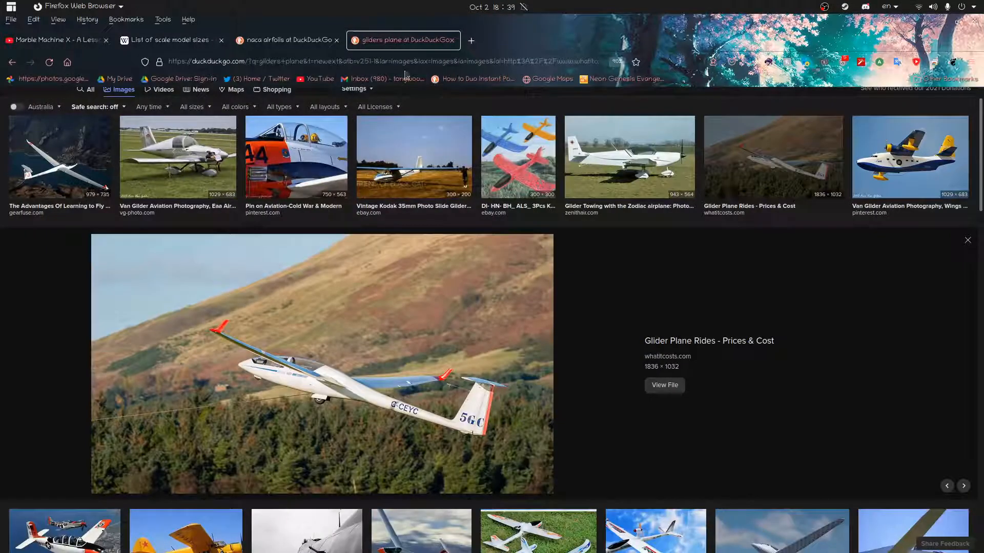
click(404, 60)
key(BackSpace)
text(19)
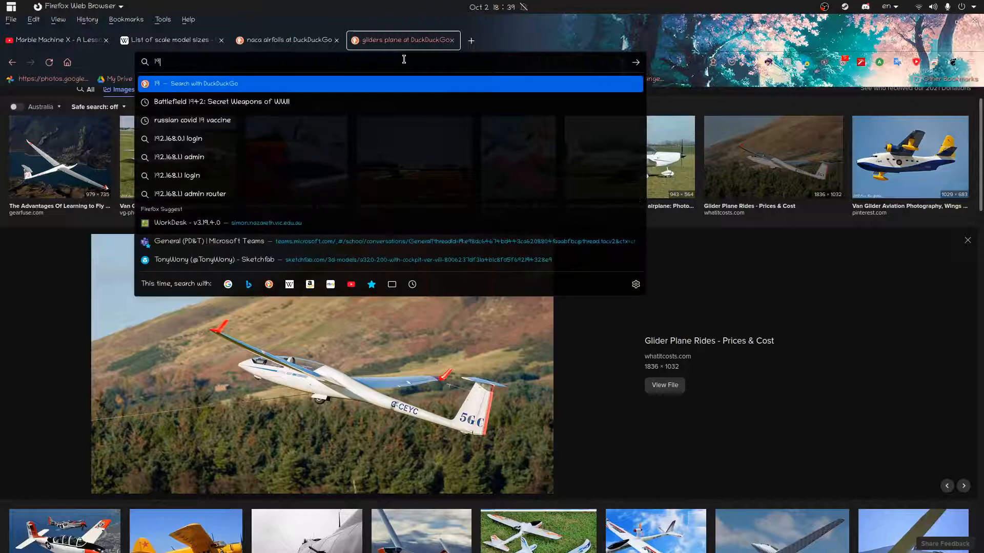
text(50 jets)
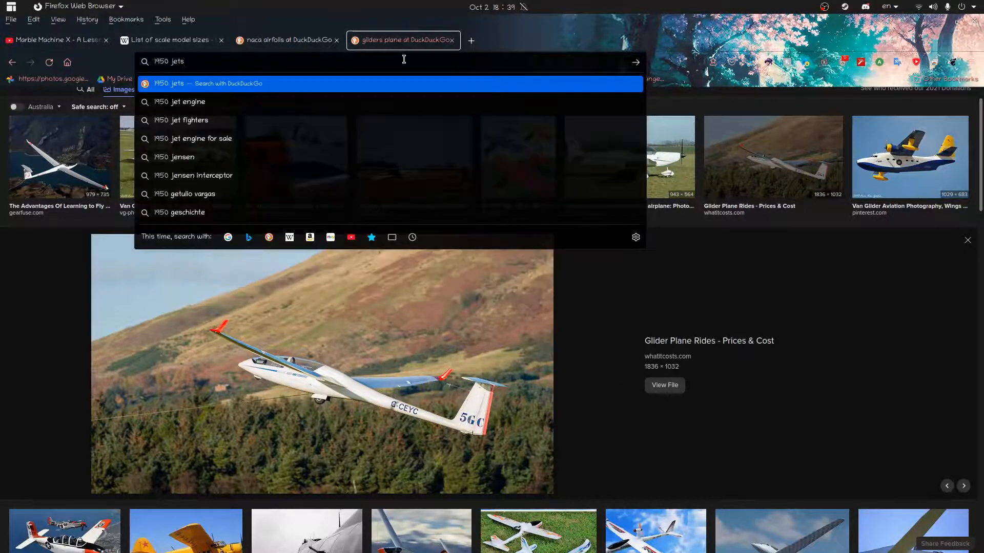
key(Return)
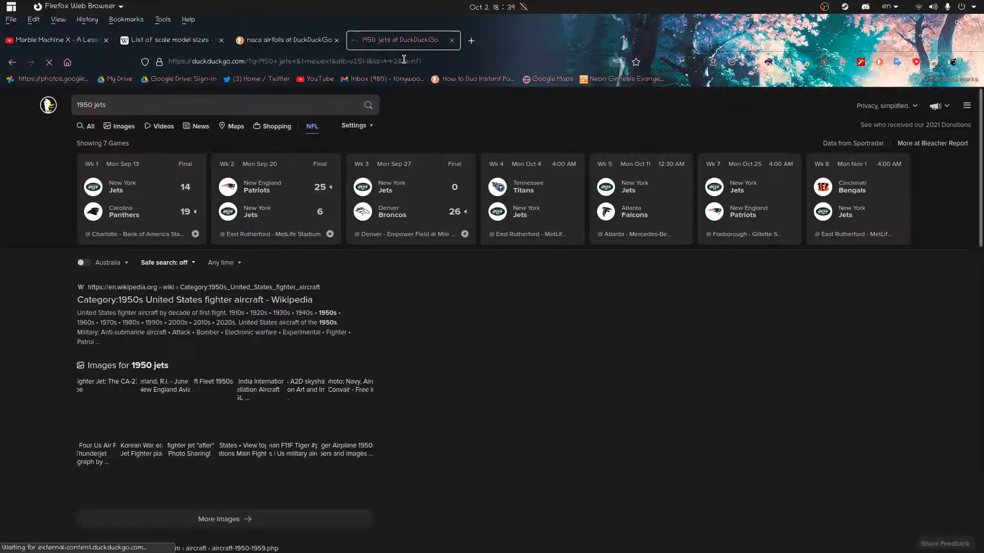
click(123, 126)
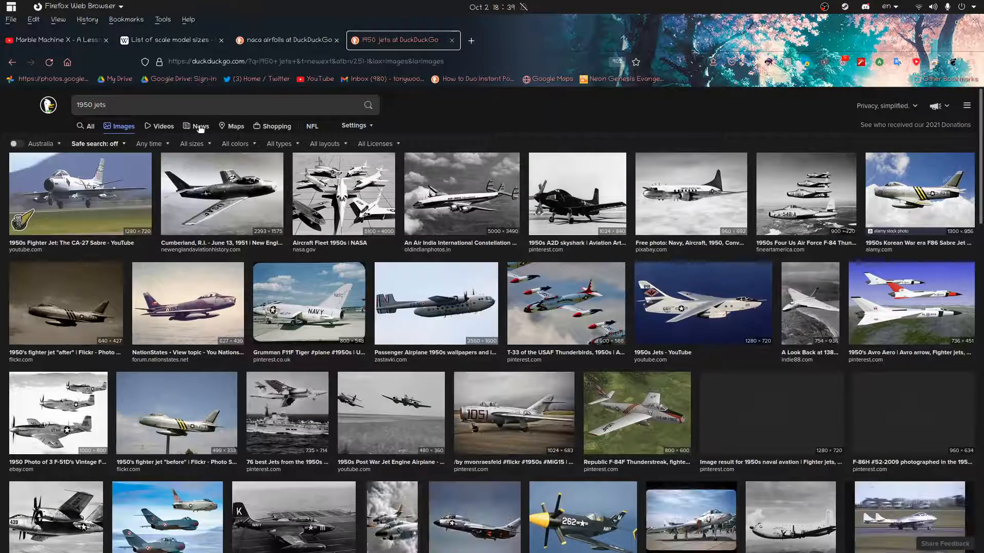
scroll(378, 278, down, 3)
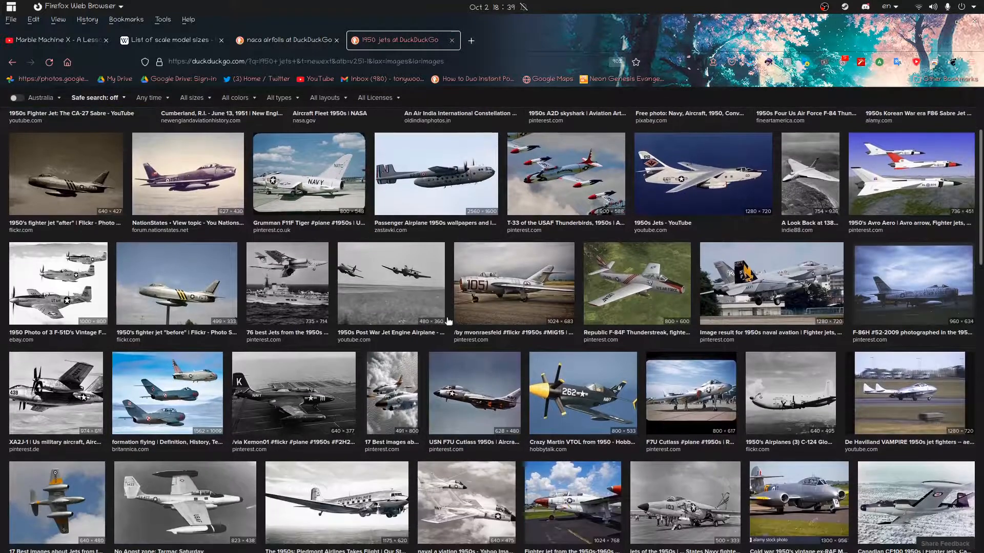
scroll(372, 386, down, 6)
scroll(311, 346, up, 9)
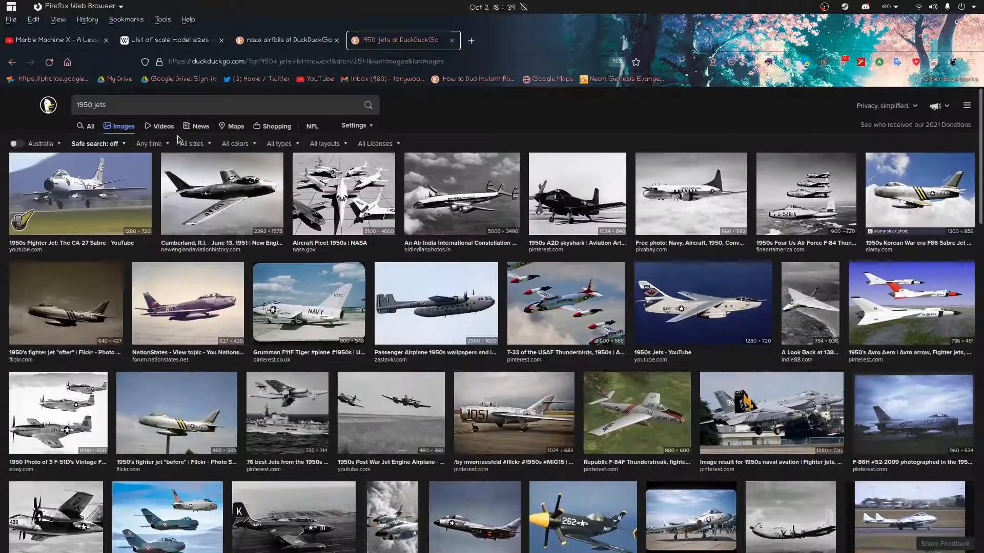
key(BackSpace)
text(l)
key(BackSpace)
text(f81)
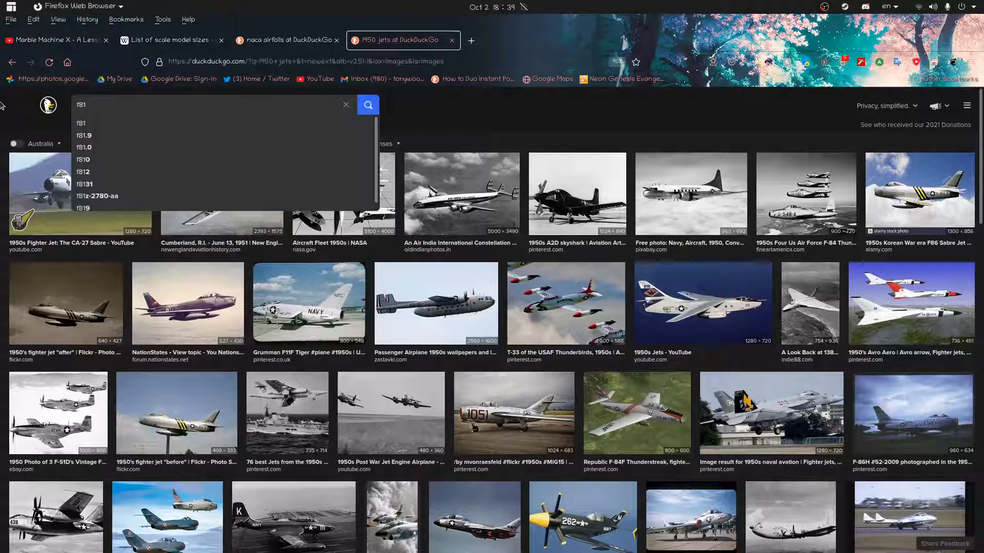
key(BackSpace)
key(BackSpace)
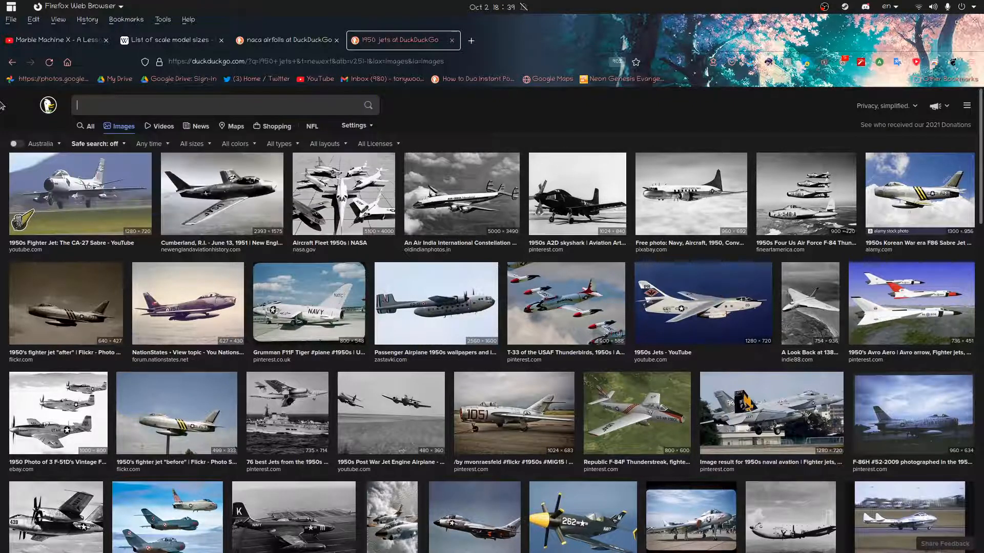
Search the images for "shooting star" and refine the query to "shooting star plane"
text(s)
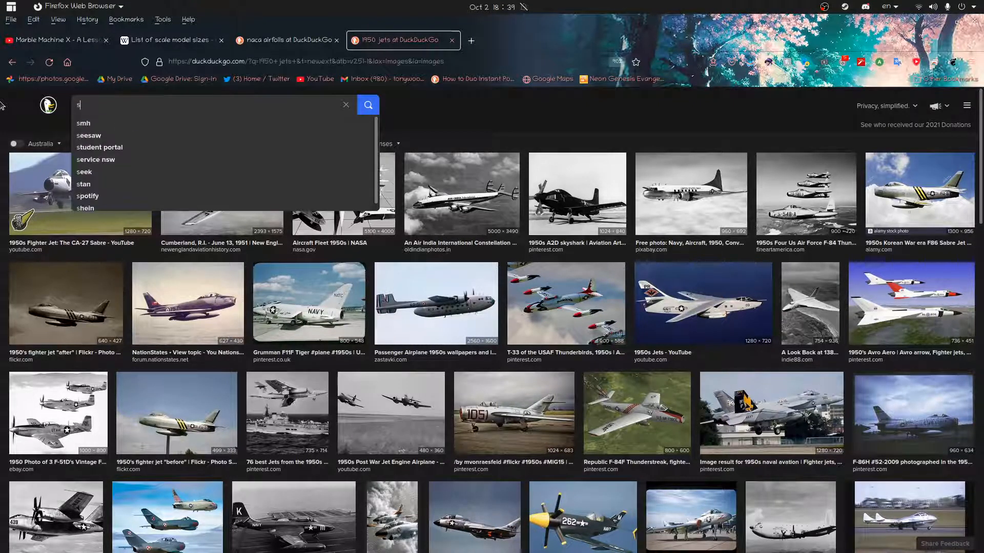
text(jhing star)
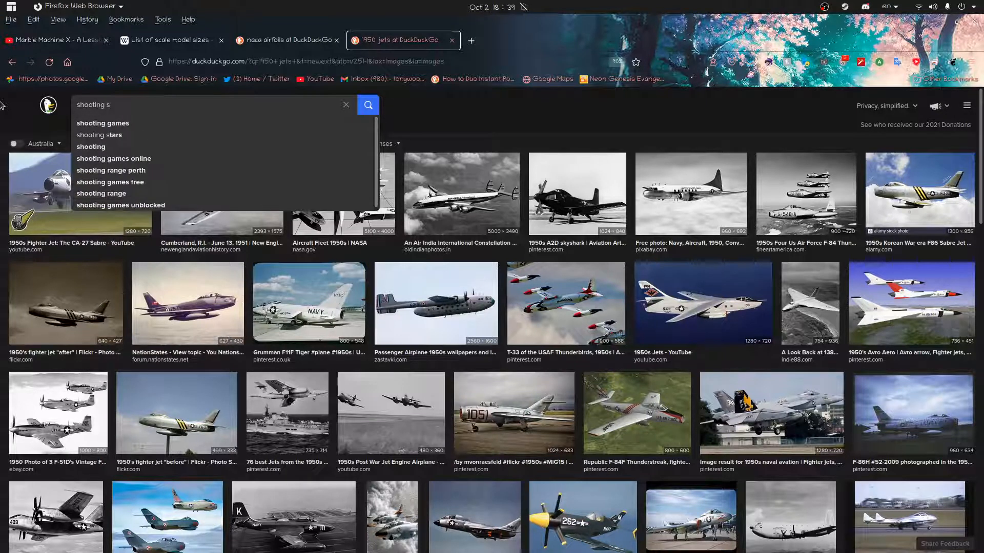
key(Return)
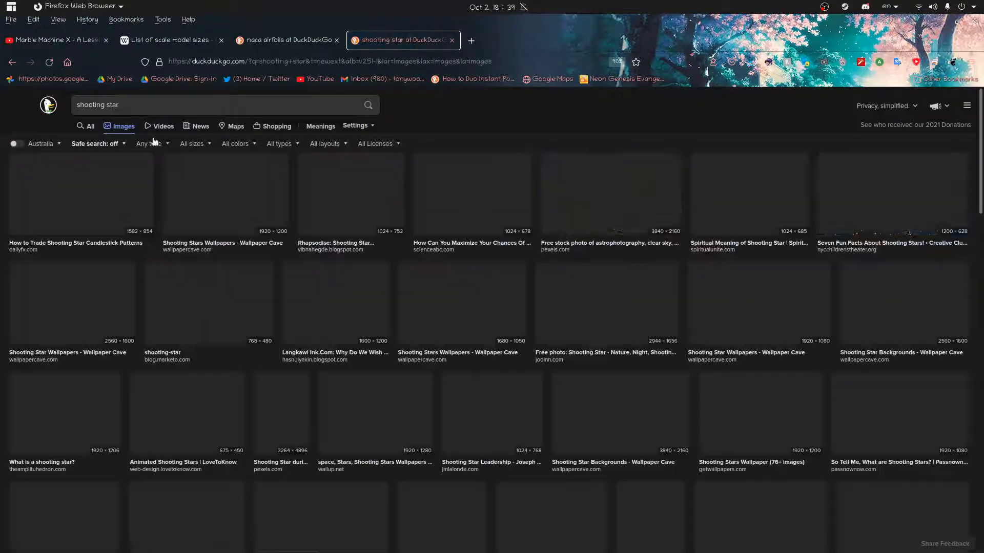
click(214, 111)
text(plan)
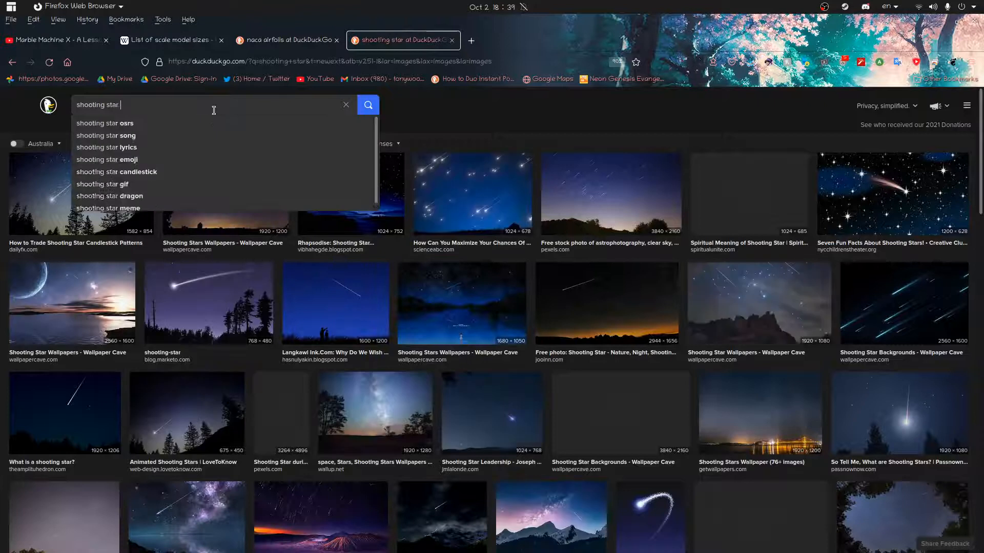
text(e')
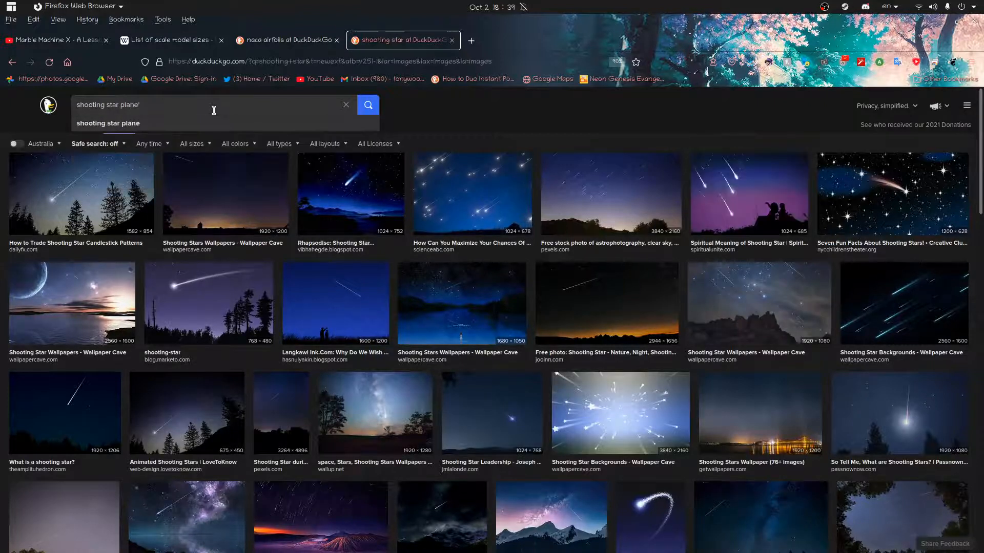
key(Return)
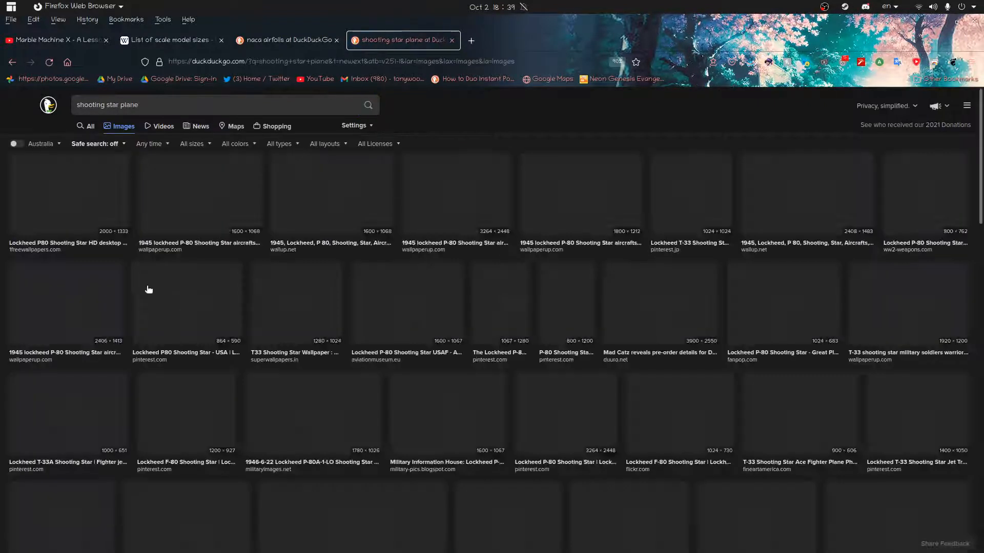
Examine several enlarged photos of the Lockheed P-80 and T-33 Shooting Star for nose, wing and tail shapes
click(202, 195)
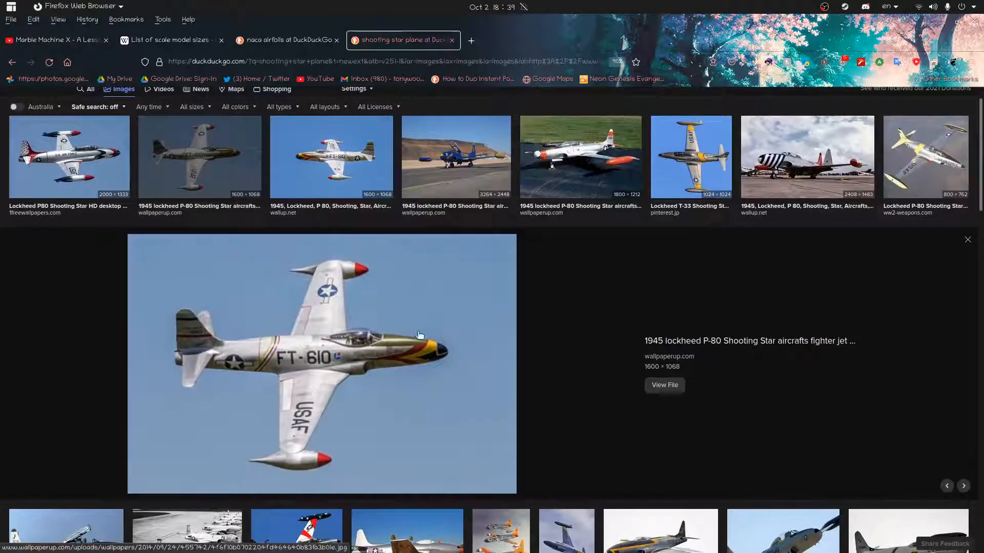
click(440, 176)
click(554, 155)
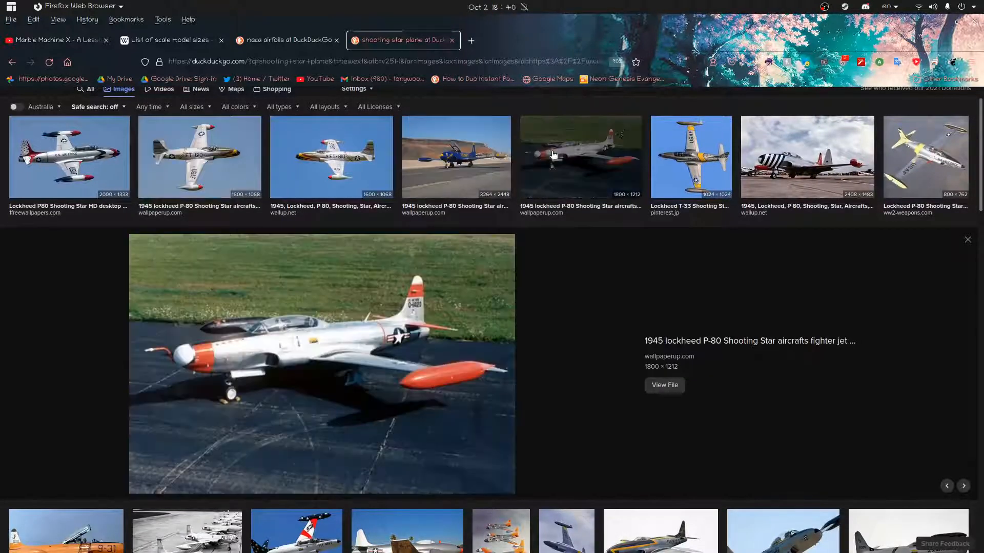
click(687, 144)
click(828, 138)
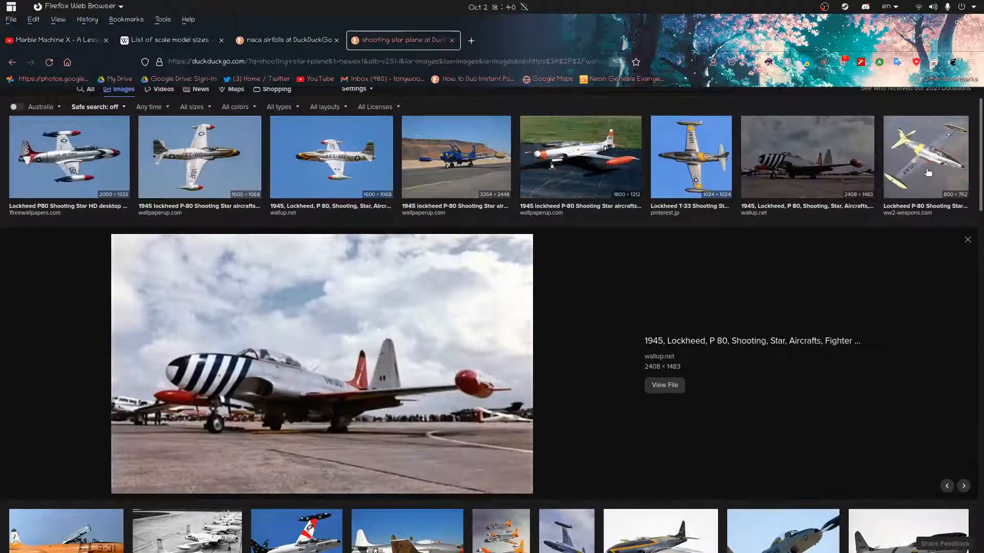
click(899, 150)
scroll(484, 315, down, 4)
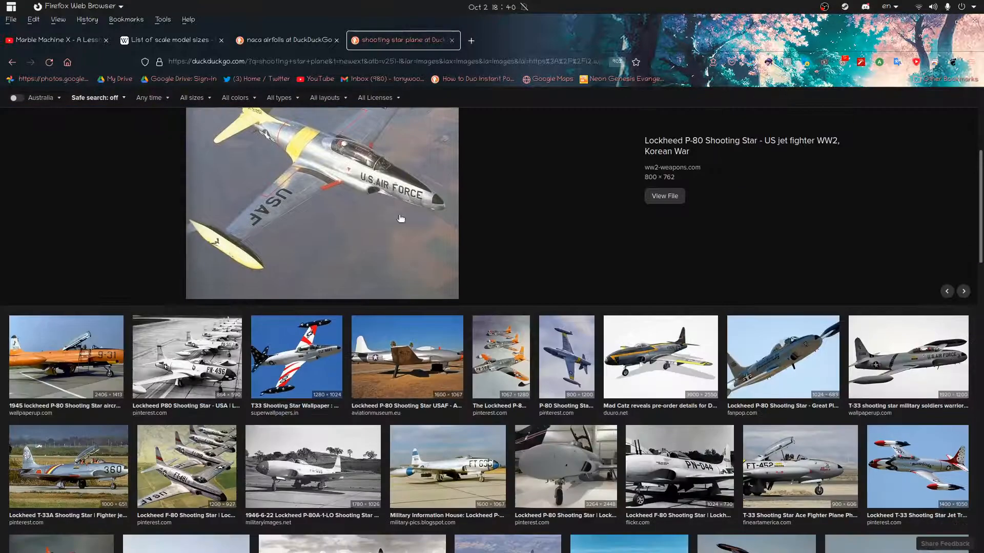
click(288, 376)
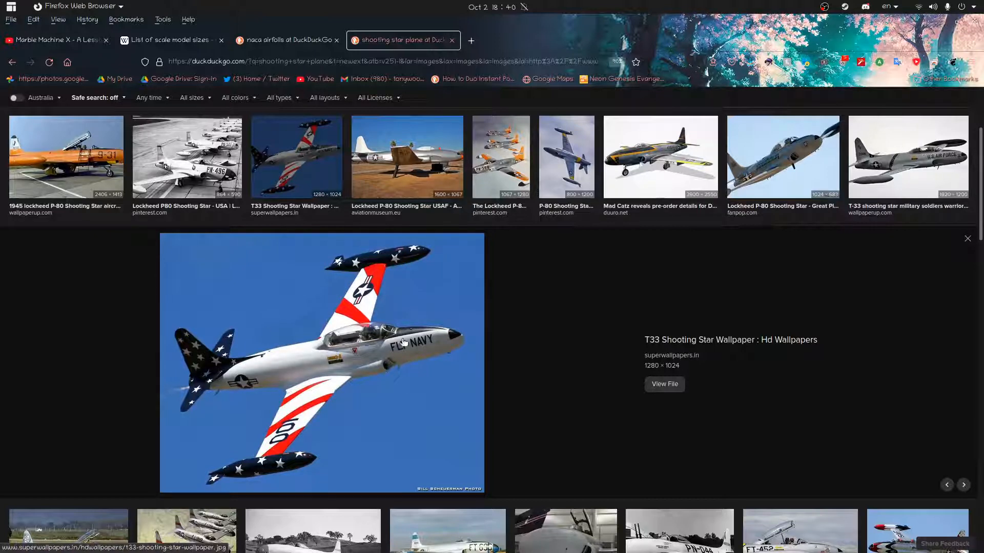
click(569, 159)
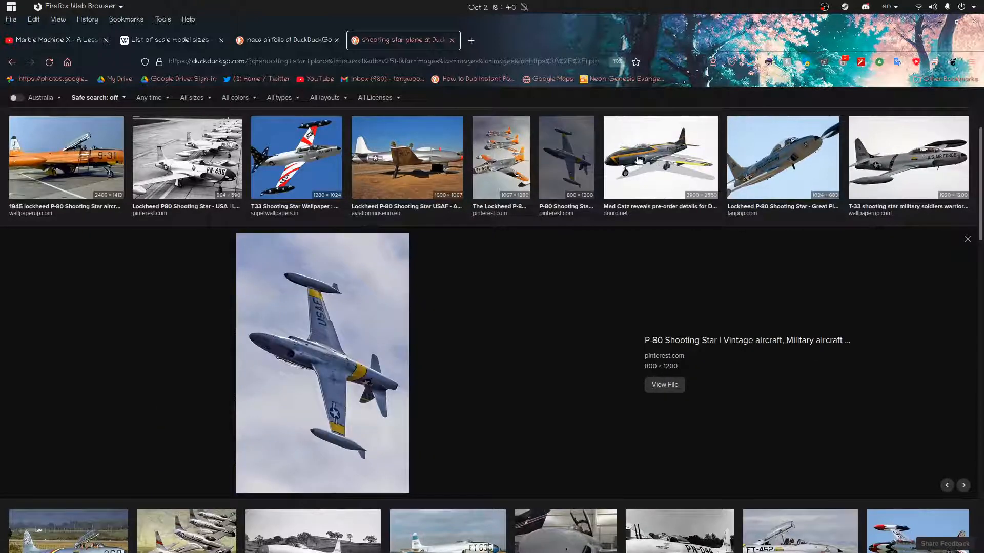
click(638, 161)
click(752, 160)
click(641, 157)
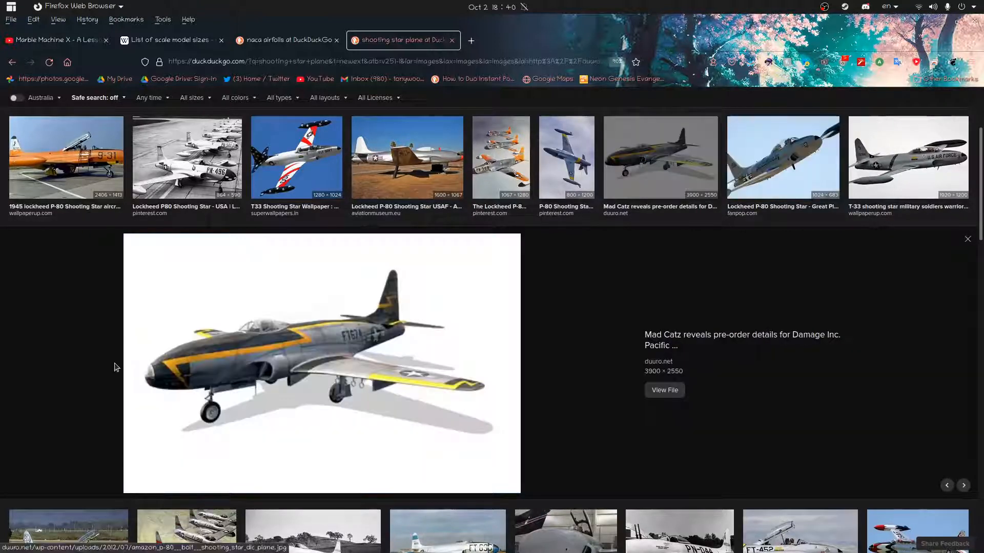
Switch back to Blender and apply LoopTools Flatten to the upper nose face of the fuselage mesh
key(alt+Tab)
middle_drag(593, 417, 764, 191)
middle_drag(764, 191, 730, 185)
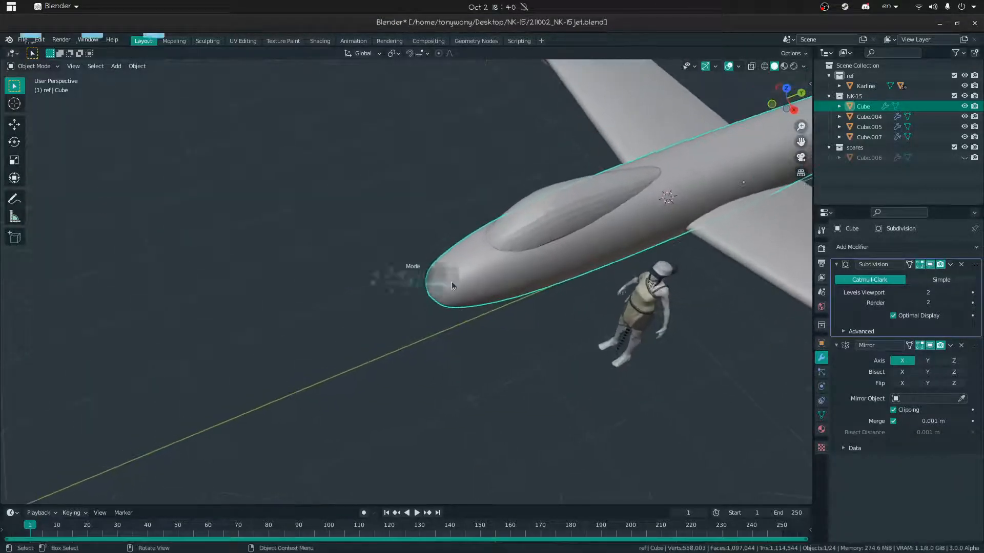
key(Tab)
middle_drag(435, 298, 426, 274)
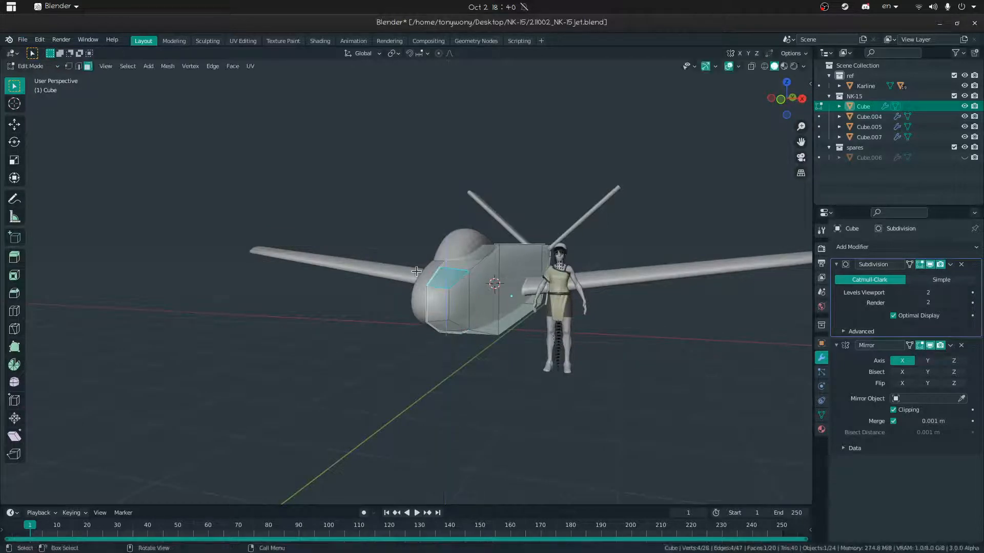
right_click(457, 310)
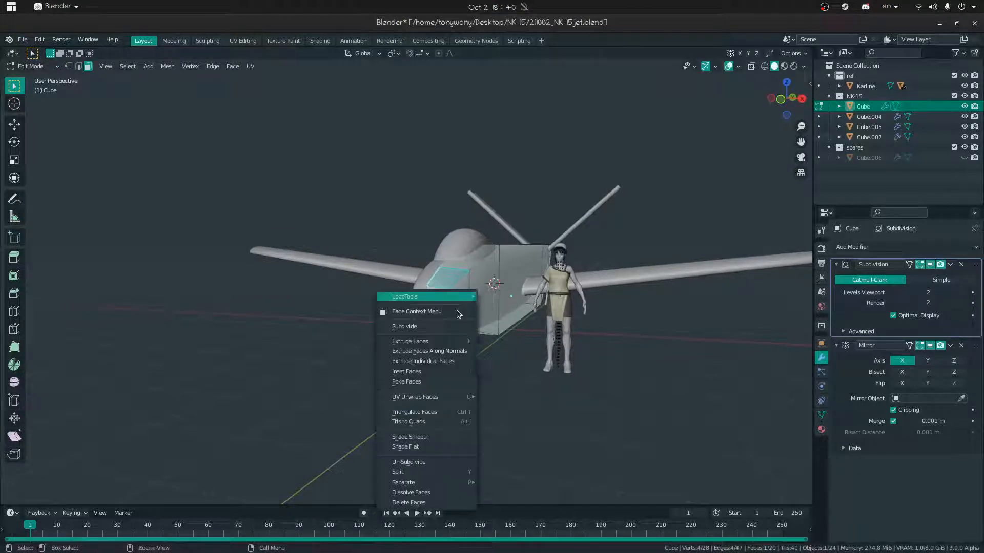
mouse_move(467, 297)
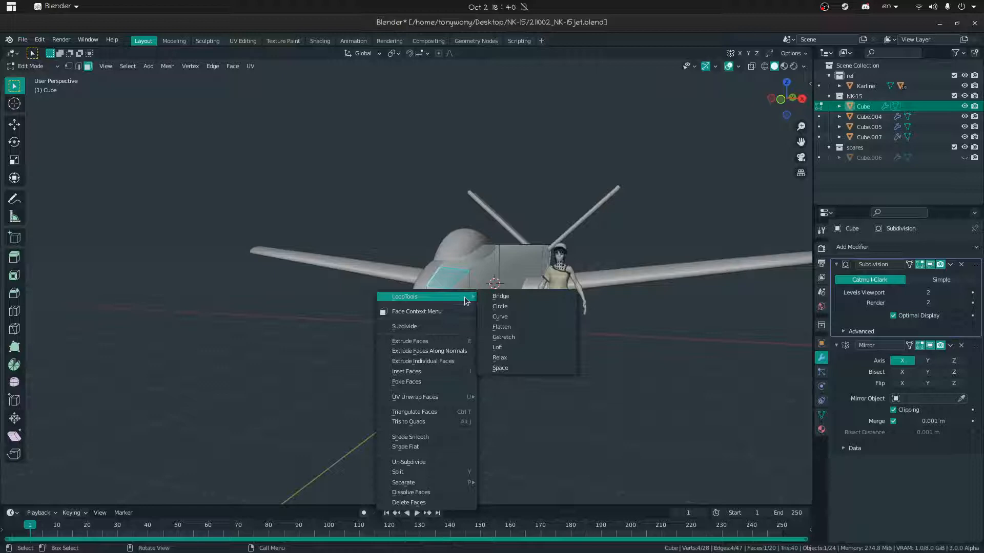
click(491, 326)
middle_drag(407, 256, 461, 286)
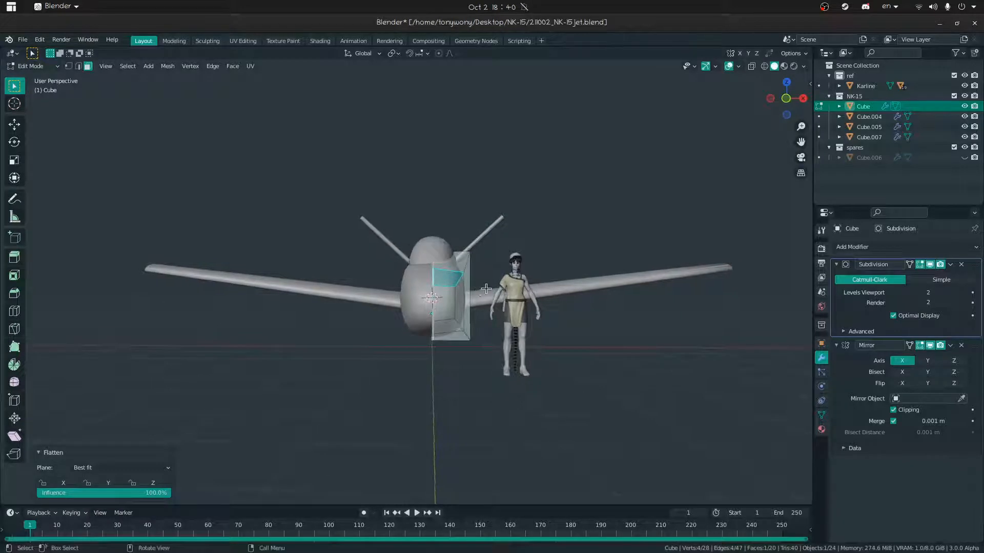
Raise the outer edge of the fuselage's upper nose face along Z by about 0.05 m
key(2)
key(g)
key(z)
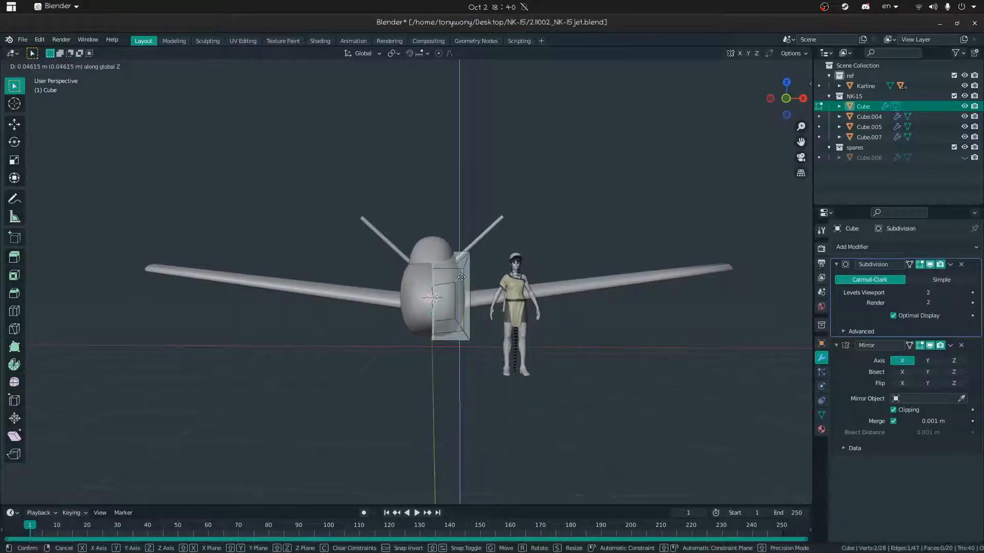
click(461, 277)
middle_drag(462, 277, 460, 275)
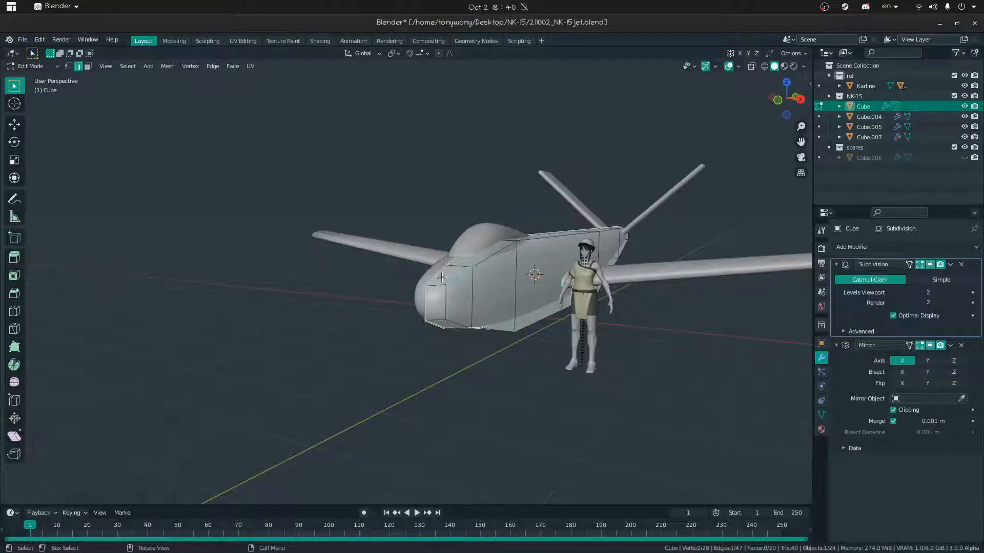
Try to flatten the two upper faces ahead of the cockpit by scaling them along Z
alt+click(446, 276)
middle_drag(446, 277, 584, 259)
shift+click(489, 263)
key(s)
key(z)
click(564, 259)
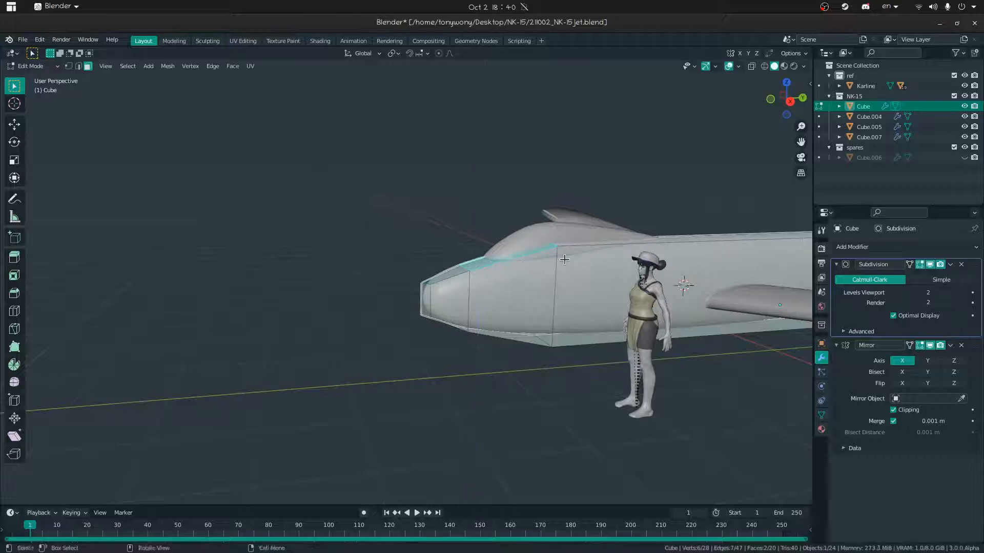
Add an edge loop around the fuselage beneath the canopy and flatten the two upper nose faces by scaling along Z
click(459, 276)
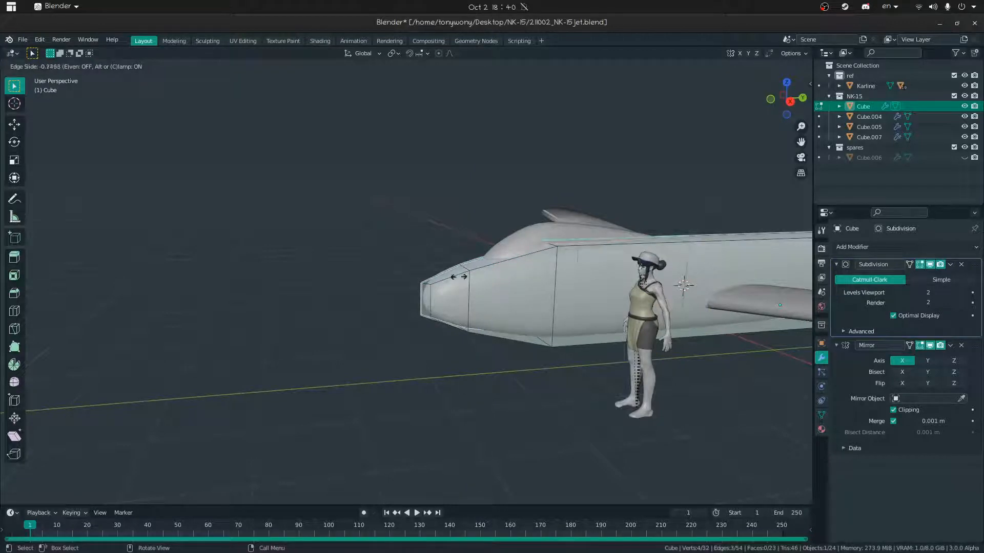
click(431, 280)
key(3)
shift+click(453, 268)
key(s)
key(z)
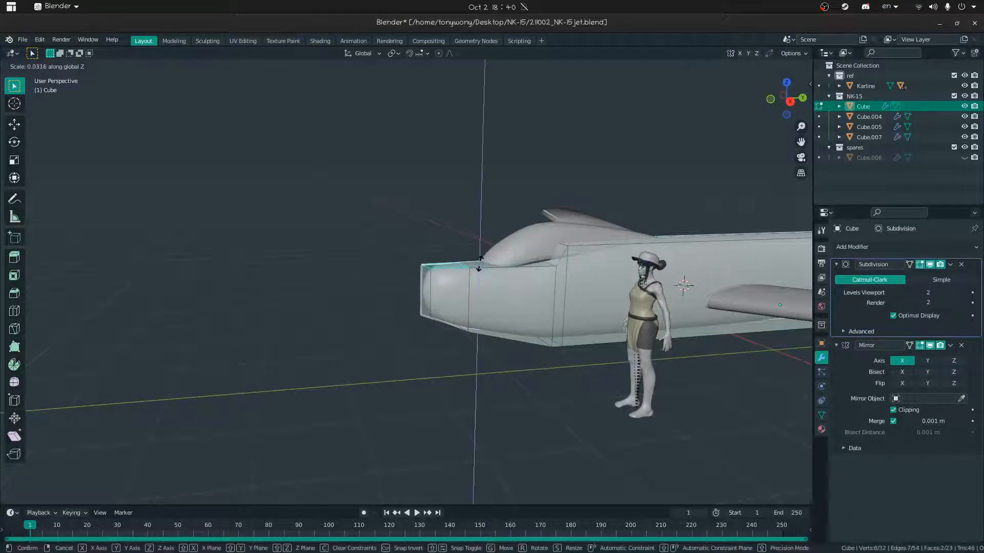
key(Return)
mouse_move(502, 276)
middle_down()
mouse_move(599, 272)
mouse_move(556, 285)
mouse_move(513, 280)
middle_up()
key(ctrl+z)
key(ctrl+shift+z)
Rotate the upper nose faces 13.7° about the X axis and lower them about 0.11 m along Z
key(r)
key(x)
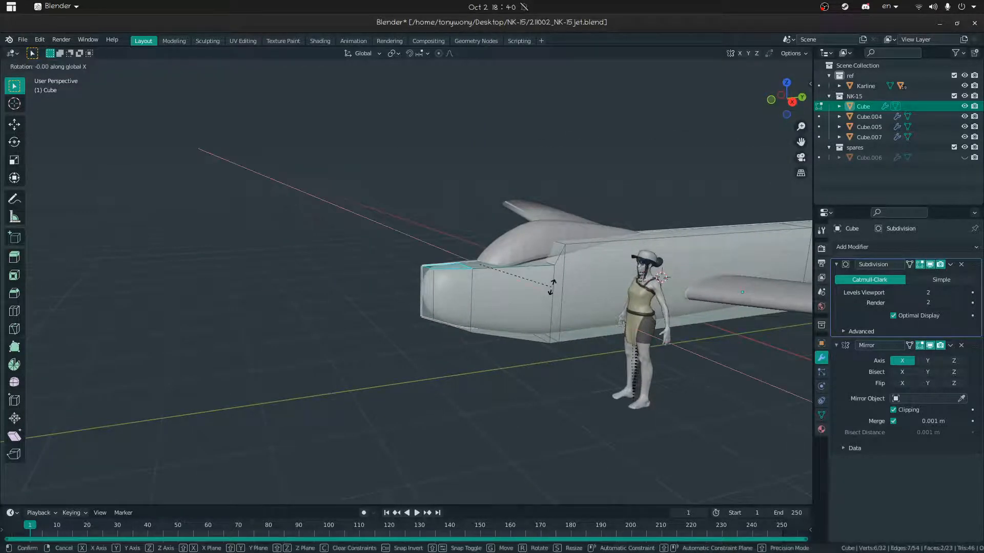
click(551, 274)
key(g)
key(z)
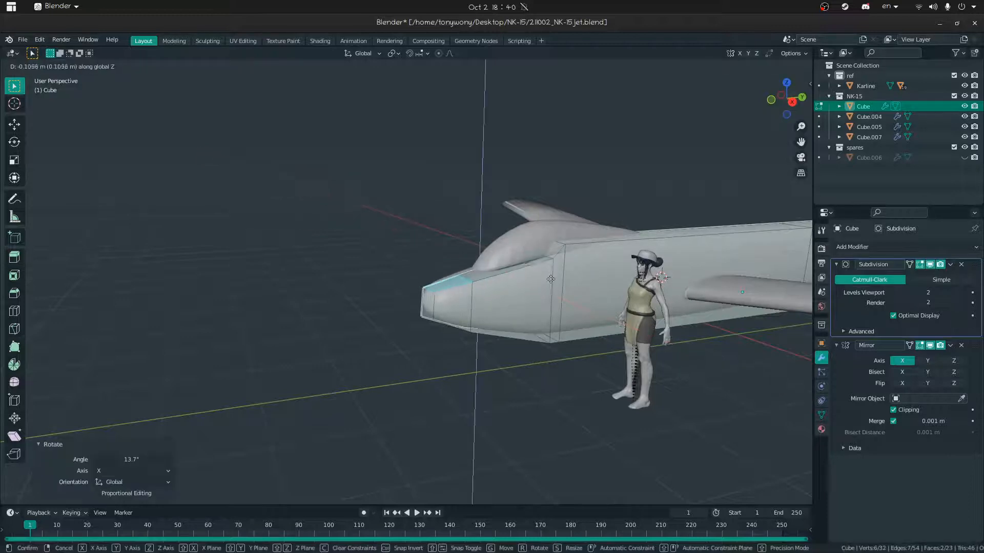
click(550, 280)
Check the nose in Object Mode and lower its upper faces slightly more along Z
key(Tab)
key(shift+grave)
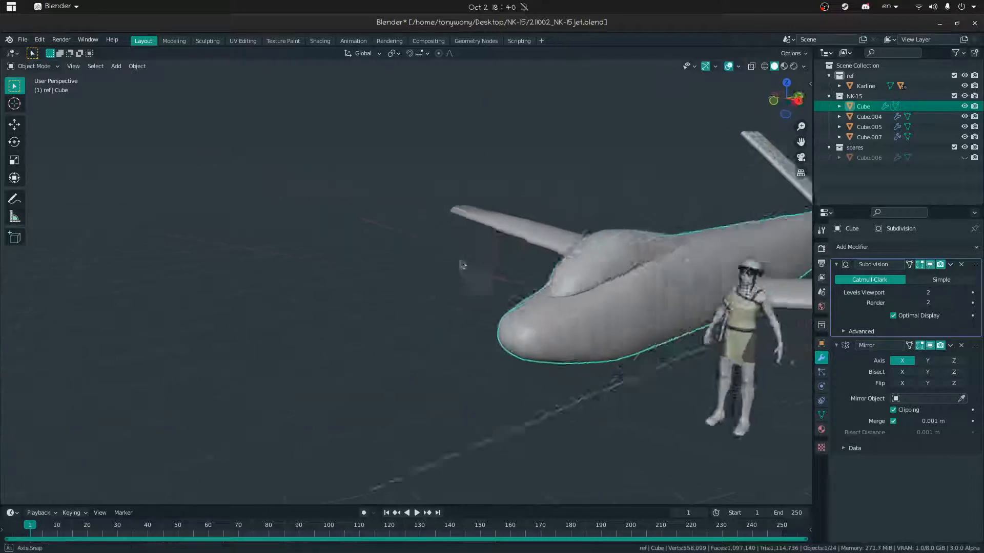
key(s)
key(w)
click(406, 282)
key(Tab)
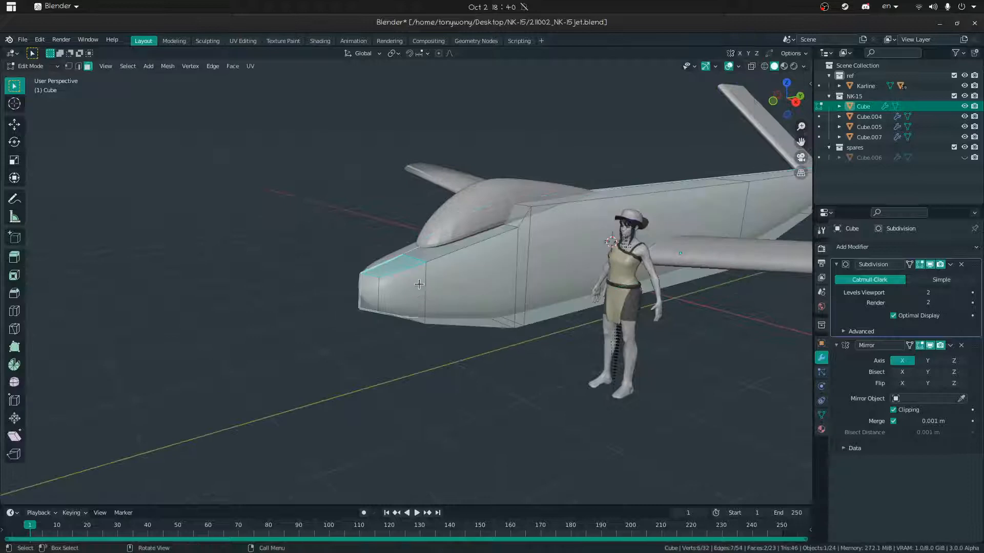
key(g)
key(z)
click(417, 288)
Edge-slide the lower front edge of the nose in two passes, the first with a factor of -0.482, to slope the tip
key(2)
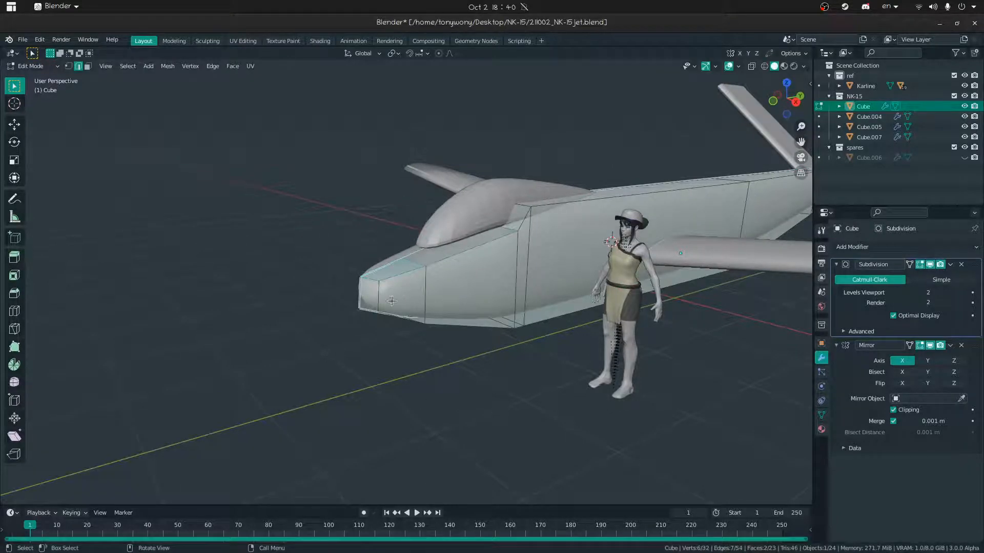
click(376, 311)
middle_drag(376, 311, 369, 272)
key(g)
key(g)
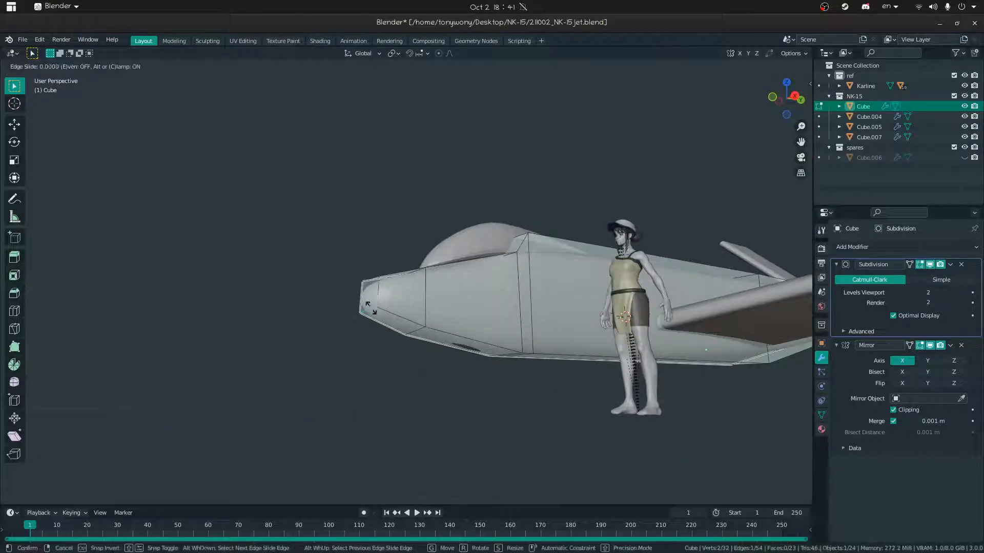
click(387, 314)
key(g)
key(g)
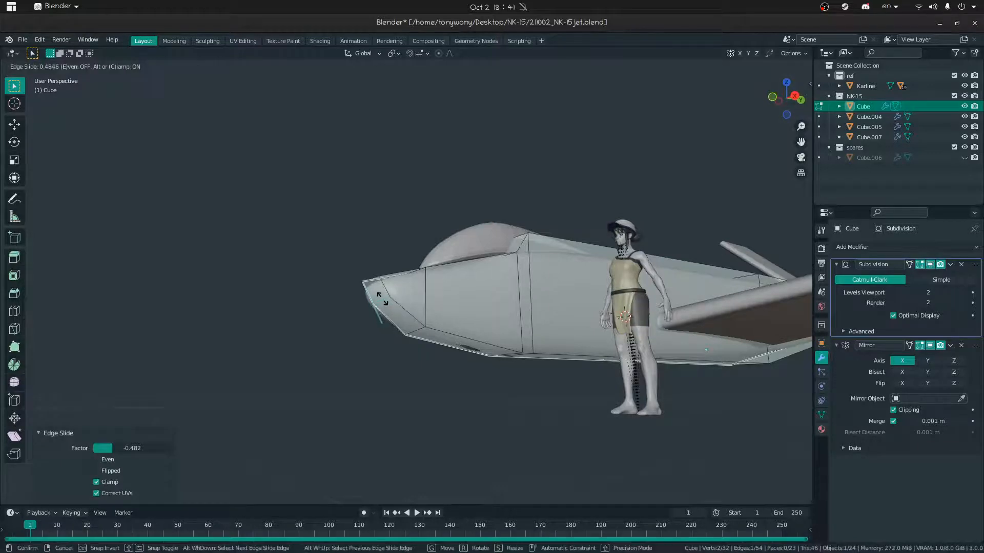
click(382, 299)
Review the smoothed nose in Object Mode and edge-slide the selected nose tip edge by a factor of 0.272
key(Tab)
middle_drag(435, 277, 515, 303)
click(445, 278)
click(517, 379)
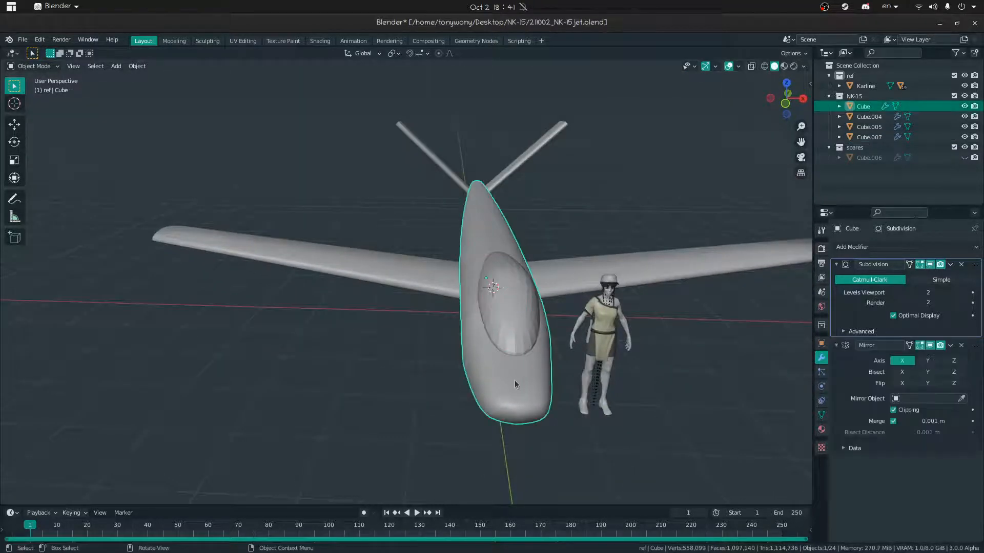
key(Tab)
mouse_move(546, 362)
middle_down()
mouse_move(523, 410)
mouse_move(550, 380)
middle_up()
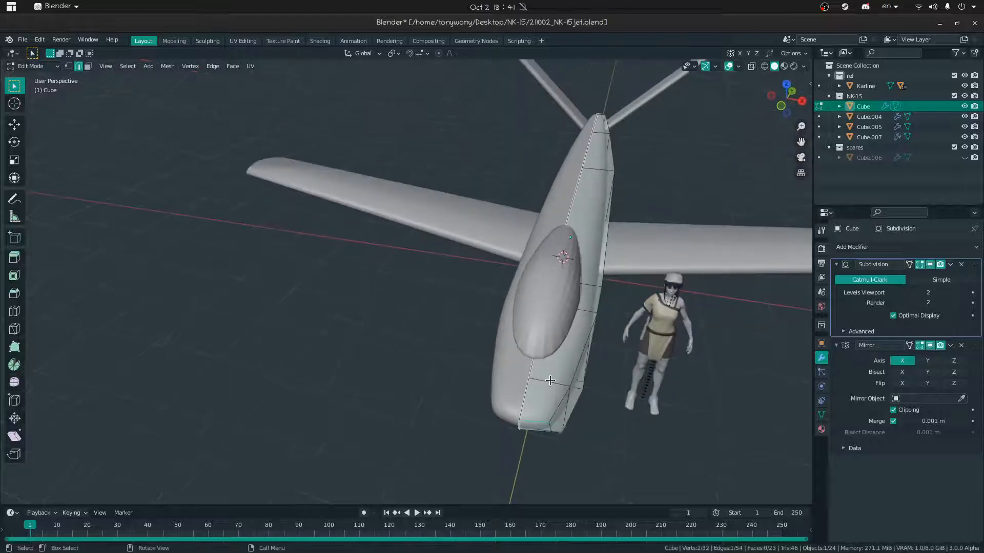
middle_drag(548, 427, 580, 339)
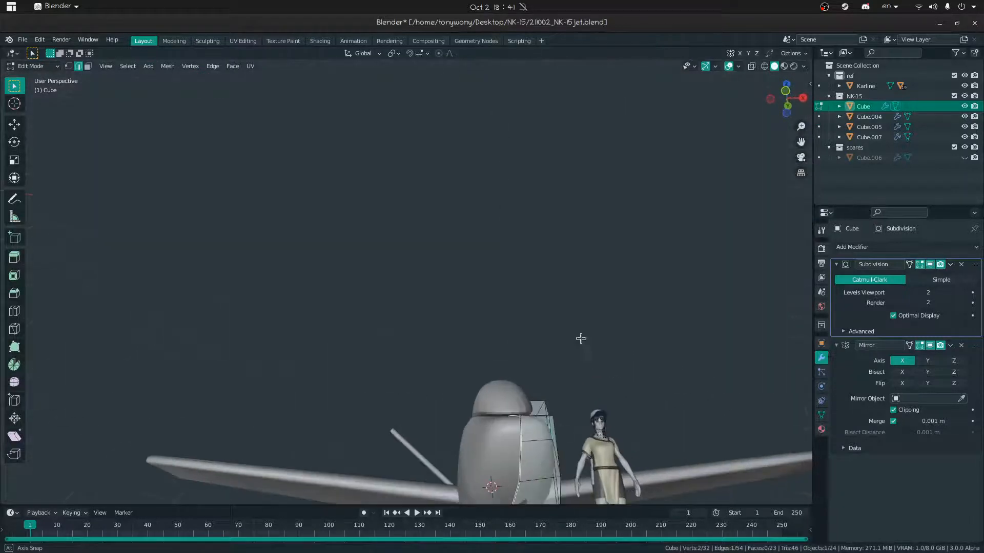
key(g)
key(g)
click(546, 440)
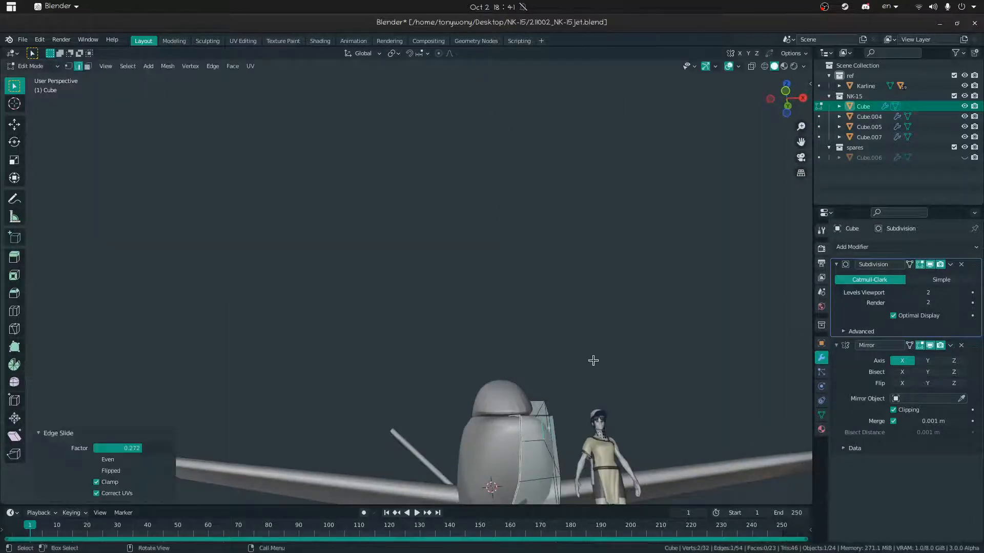
Examine the fuselage nose shape from above and from the front
middle_drag(590, 358, 494, 473)
middle_drag(532, 428, 593, 402)
key(Tab)
key(shift+grave)
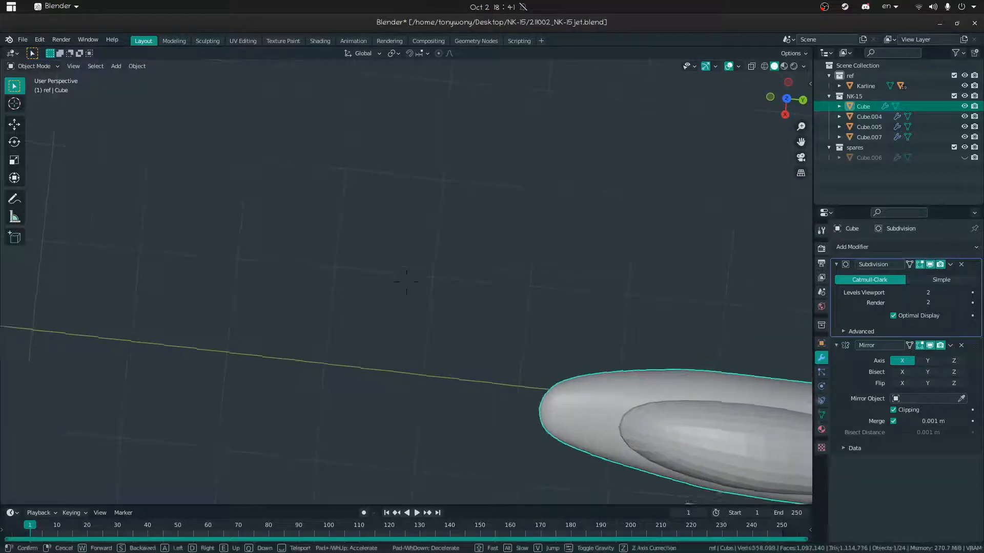
click(406, 282)
middle_drag(409, 330, 436, 201)
key(Tab)
key(Tab)
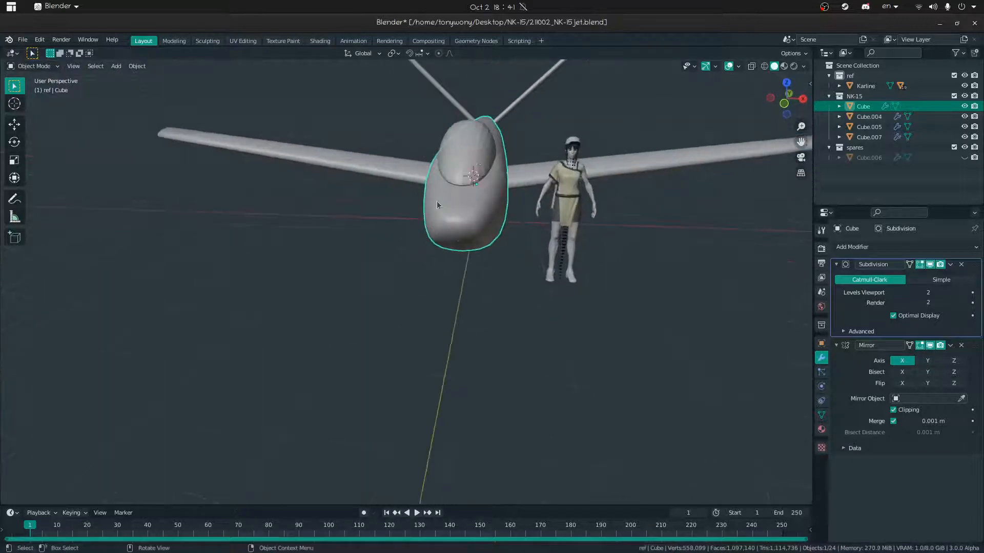
Lower the cockpit canopy slightly along Z into the fuselage and deselect it
click(478, 156)
key(g)
key(z)
click(474, 166)
click(514, 319)
middle_drag(515, 318, 444, 342)
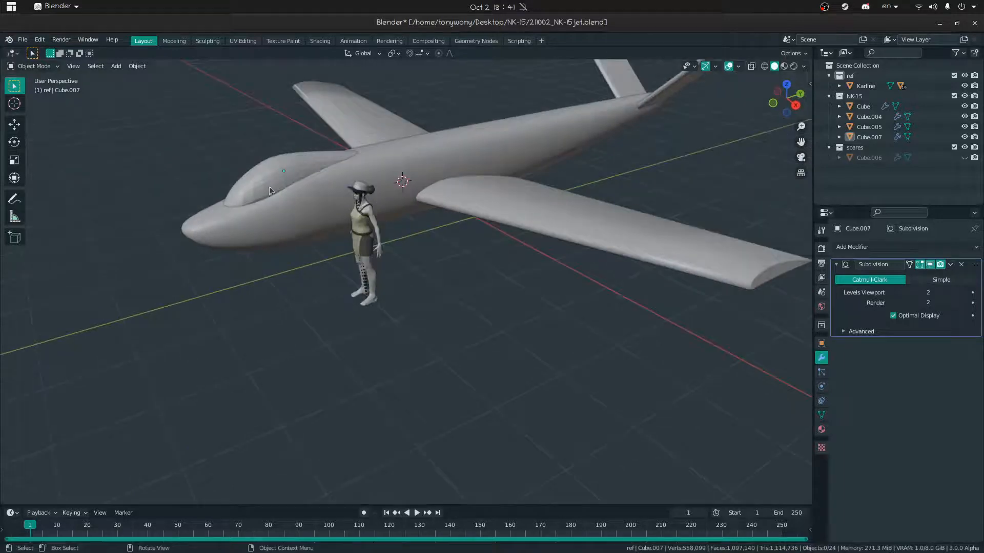
Isolate the cockpit canopy and select the three faces on its underside in Edit Mode
click(311, 169)
key(shift+h)
middle_drag(321, 269, 372, 241)
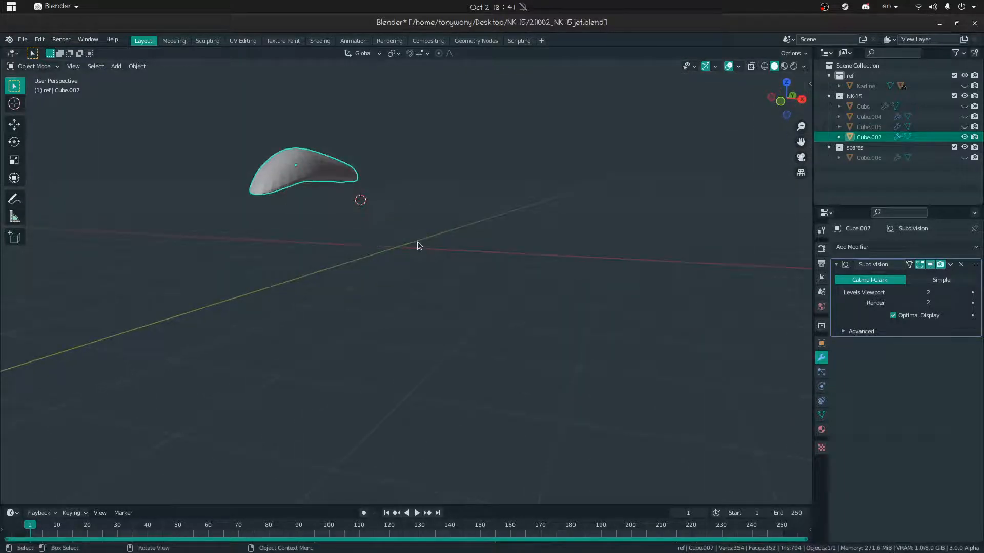
key(Tab)
key(shift+grave)
key(w)
click(436, 212)
key(x)
click(419, 273)
key(3)
middle_drag(474, 257, 478, 216)
click(523, 261)
ctrl+click(416, 162)
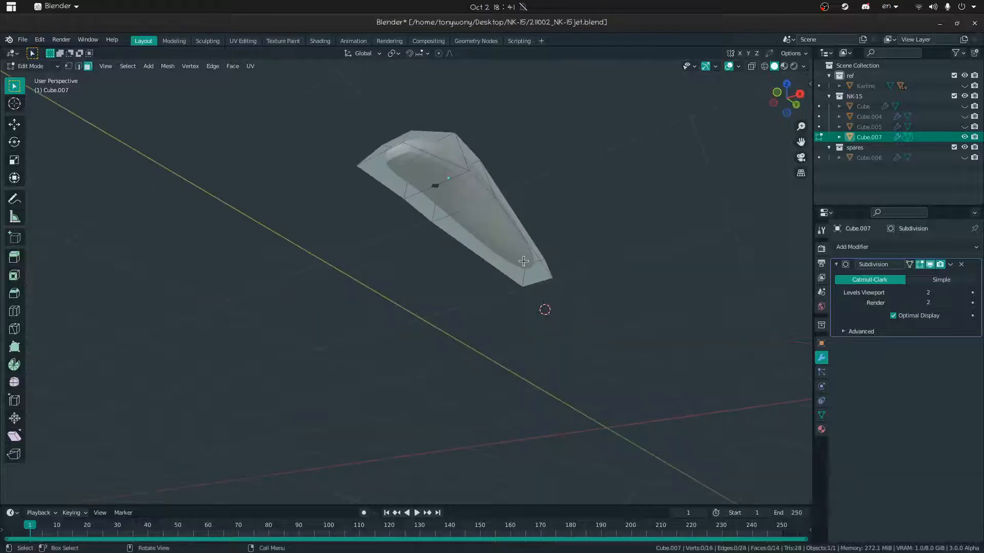
Try a delete option on the canopy's selected underside faces and undo it
key(x)
click(373, 176)
key(Tab)
key(Tab)
key(ctrl+z)
Delete the canopy's three underside faces and return to Object Mode
key(x)
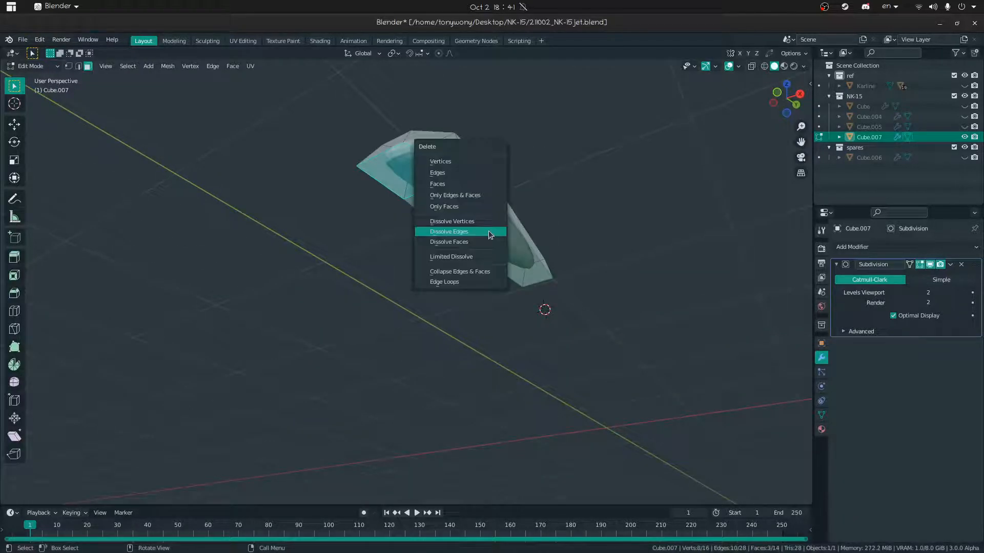
click(448, 184)
key(Tab)
Unhide all hidden objects and shade the canopy smooth
middle_drag(500, 177, 454, 231)
key(alt+h)
click(402, 208)
right_click(394, 210)
click(372, 177)
middle_drag(390, 190, 487, 197)
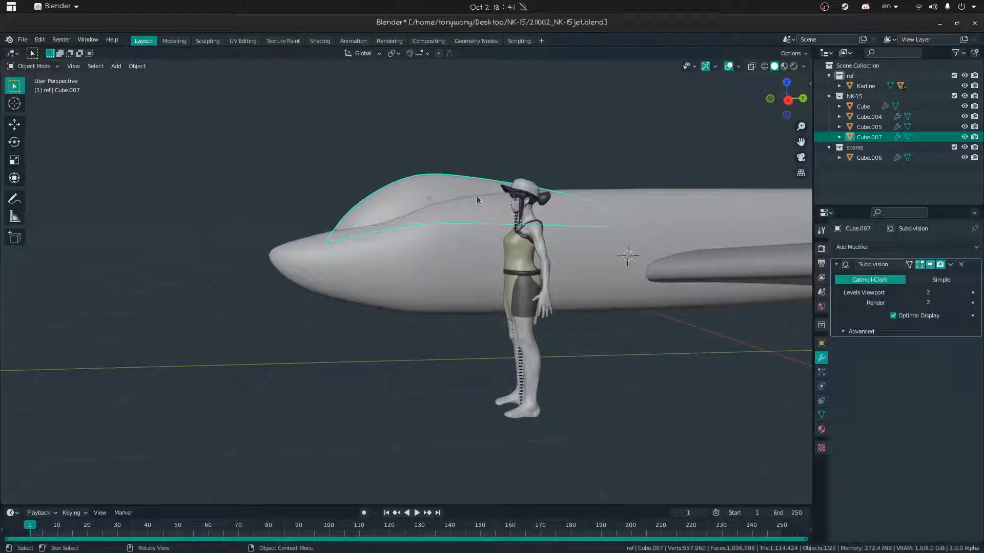
Open the fuselage mesh for editing and try to lower its upper edge beneath the canopy along Z
click(428, 221)
key(Tab)
middle_drag(414, 220, 398, 224)
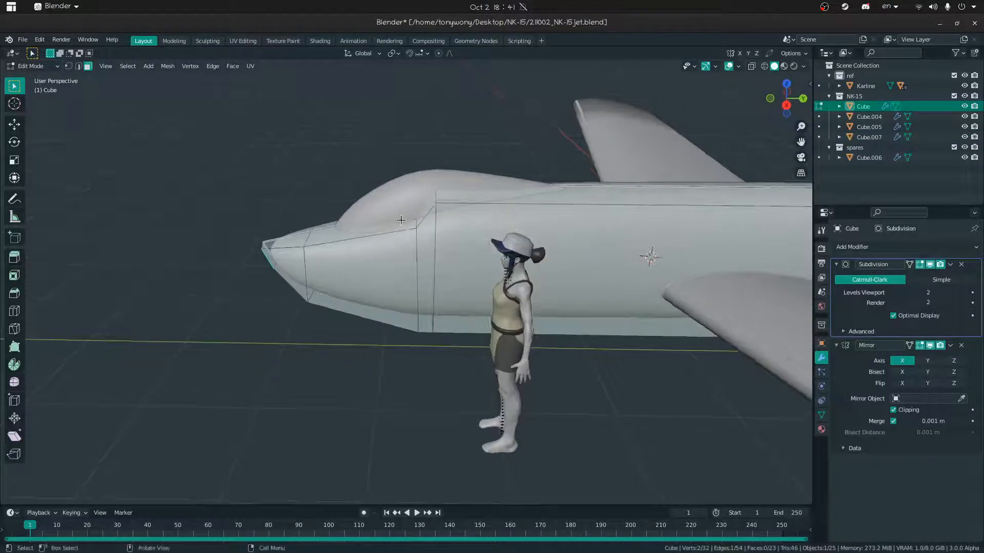
key(g)
key(z)
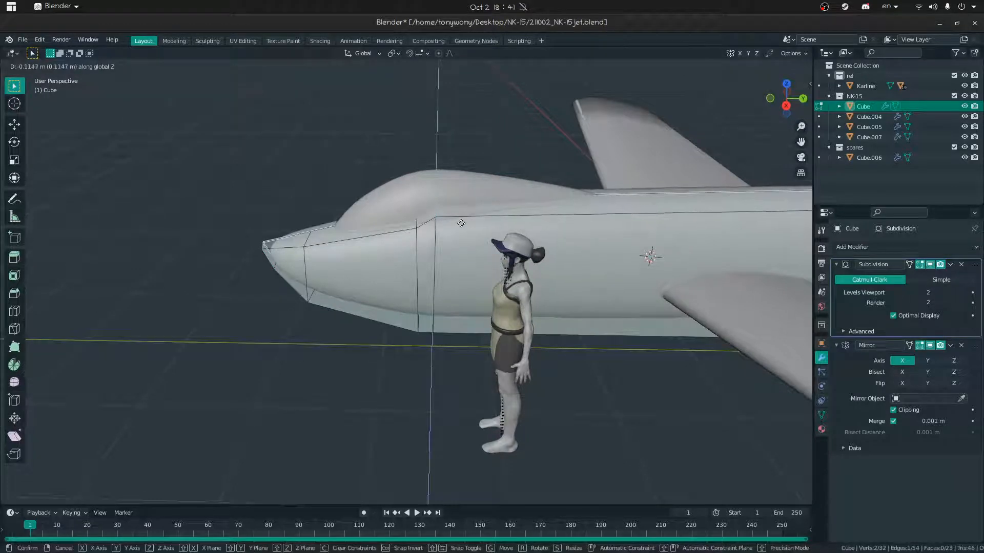
right_click(458, 219)
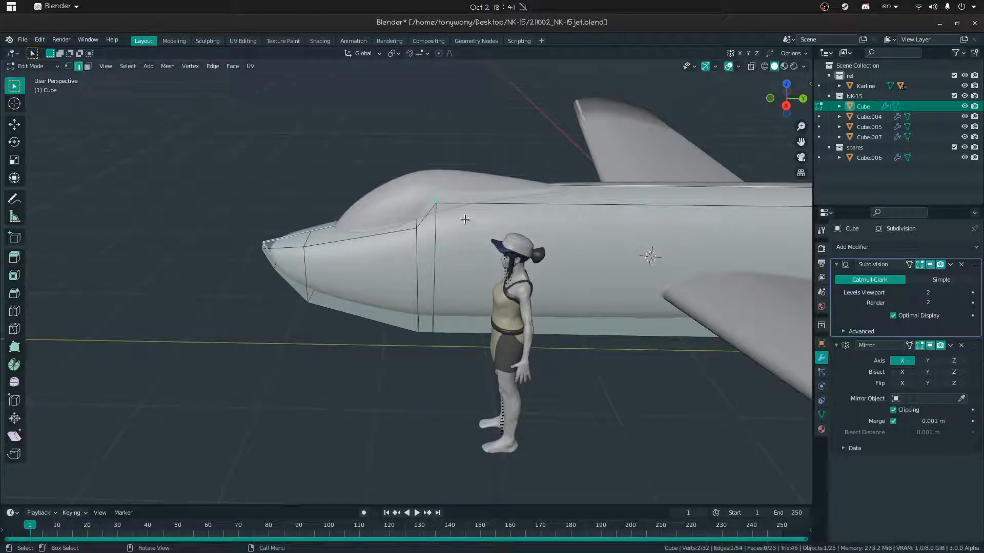
Move the selected upper fuselage edge behind the cockpit down along Z by about 0.18 m
key(g)
key(z)
click(464, 229)
middle_drag(464, 229, 490, 196)
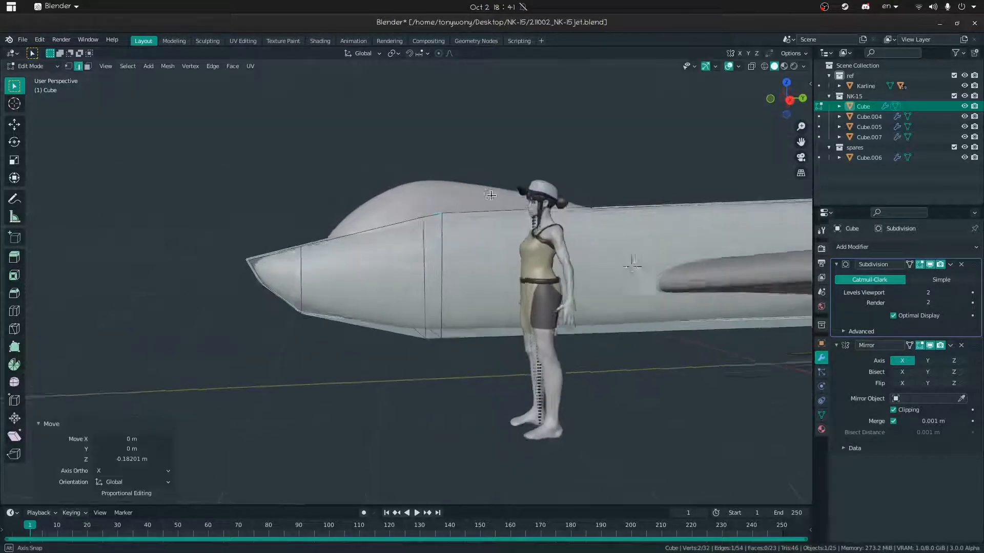
Add a loop cut around the middle section of the fuselage and move it about 2.37 m toward the nose along Y
key(shift+grave)
key(s)
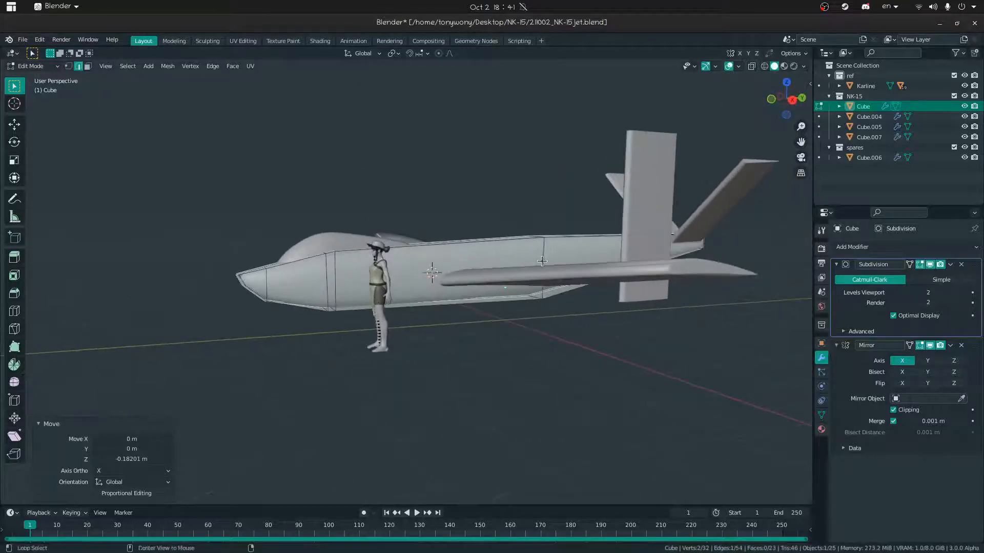
click(486, 263)
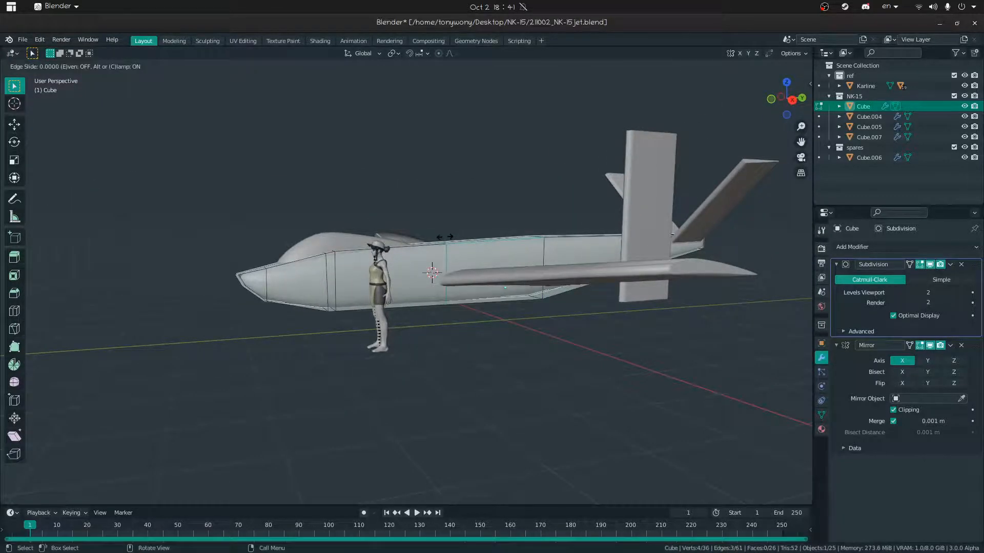
key(g)
key(y)
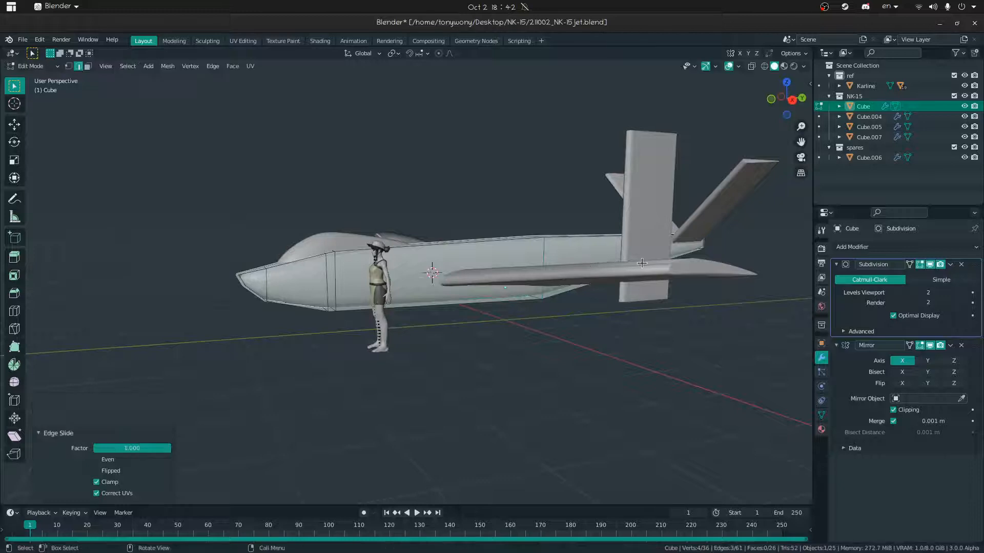
click(526, 270)
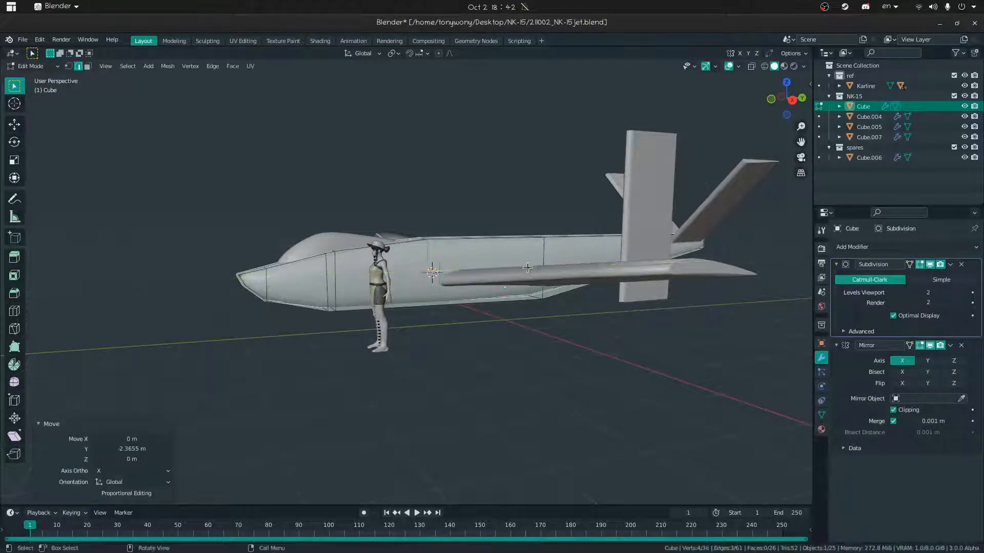
Return to Object Mode, examine the jet's proportions from the front beside the figure and select the cockpit canopy
key(Tab)
click(410, 171)
middle_drag(410, 171, 324, 262)
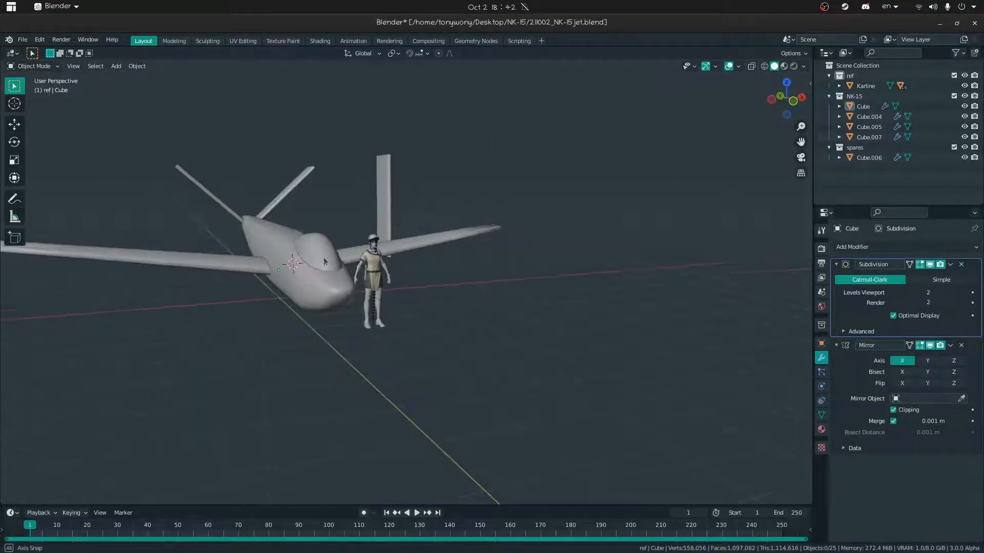
middle_drag(424, 391, 393, 373)
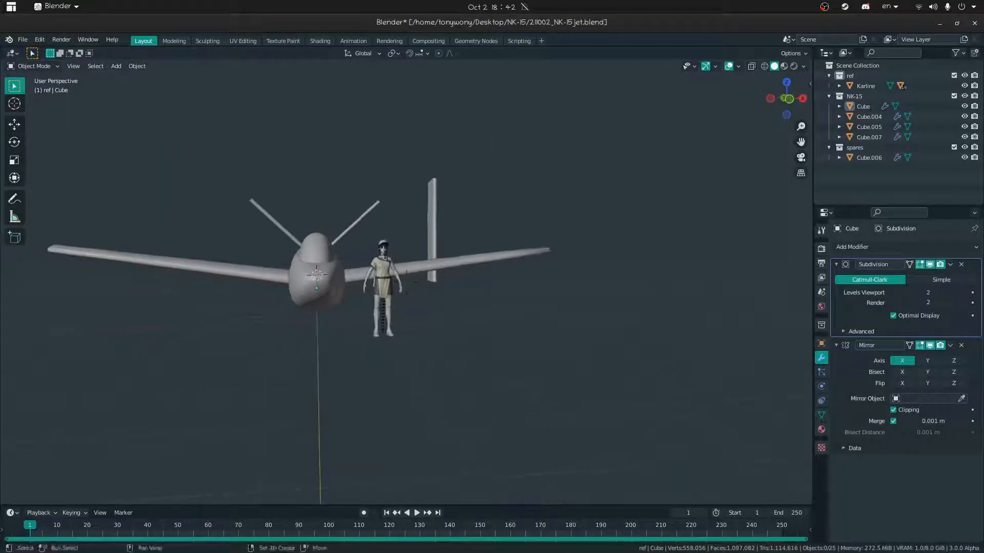
key(shift+grave)
key(w)
click(388, 280)
click(383, 307)
middle_drag(382, 308, 338, 329)
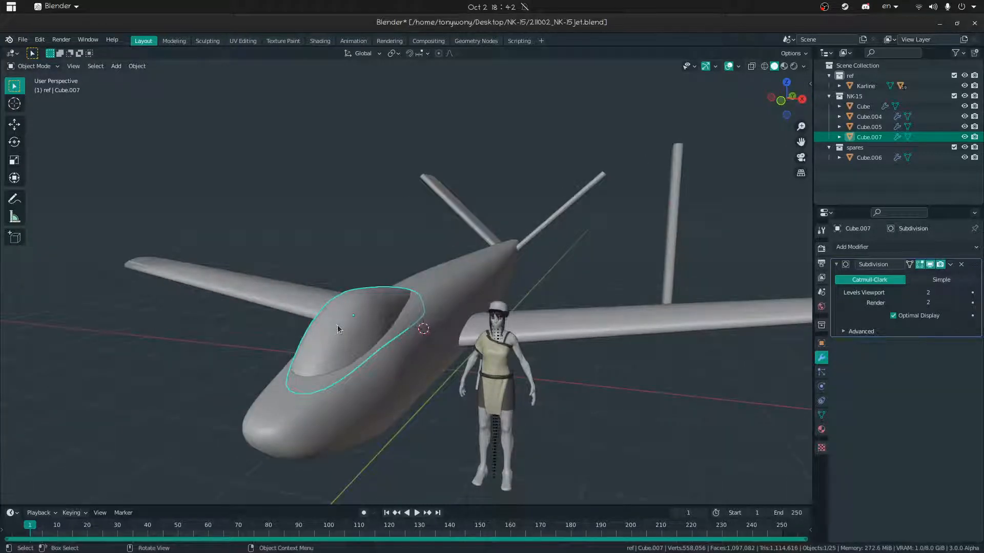
Switch to Firefox and replace the image search for the shooting star plane with bf108
key(alt+Tab)
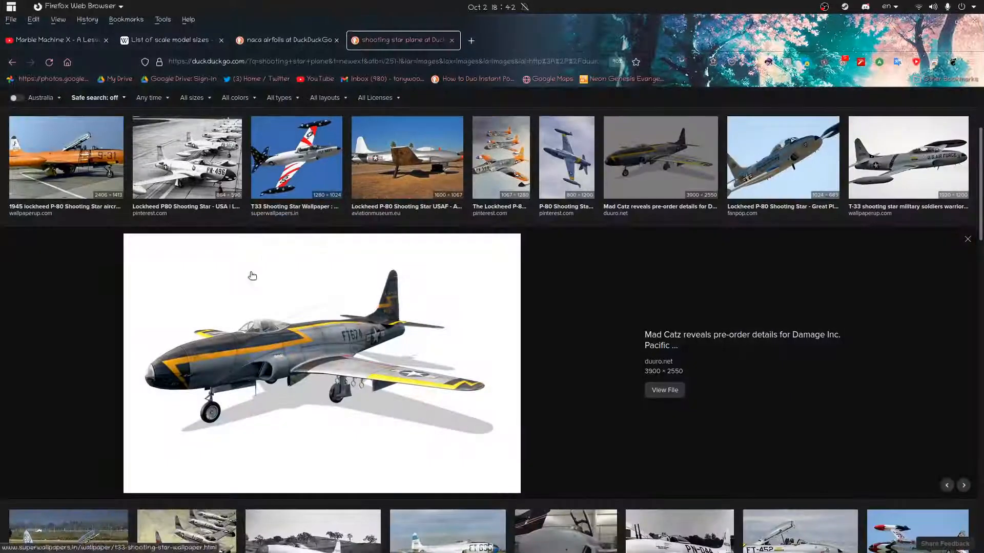
scroll(252, 275, up, 3)
drag(176, 111, 1, 103)
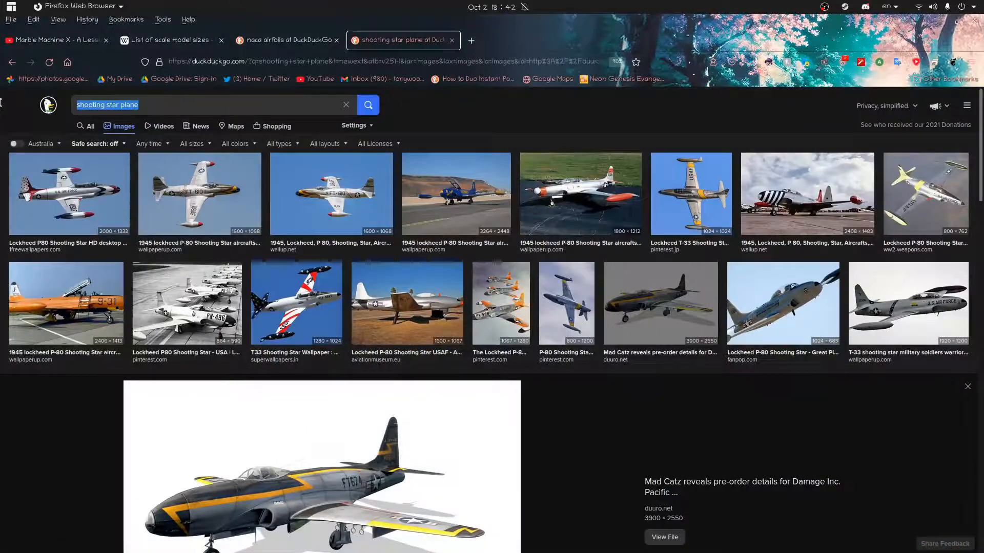
key(BackSpace)
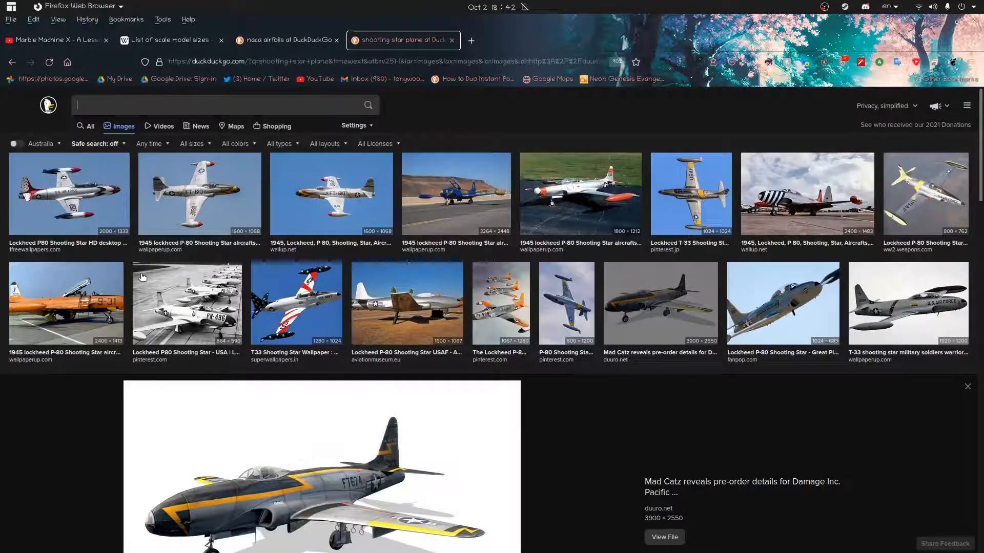
text(b)
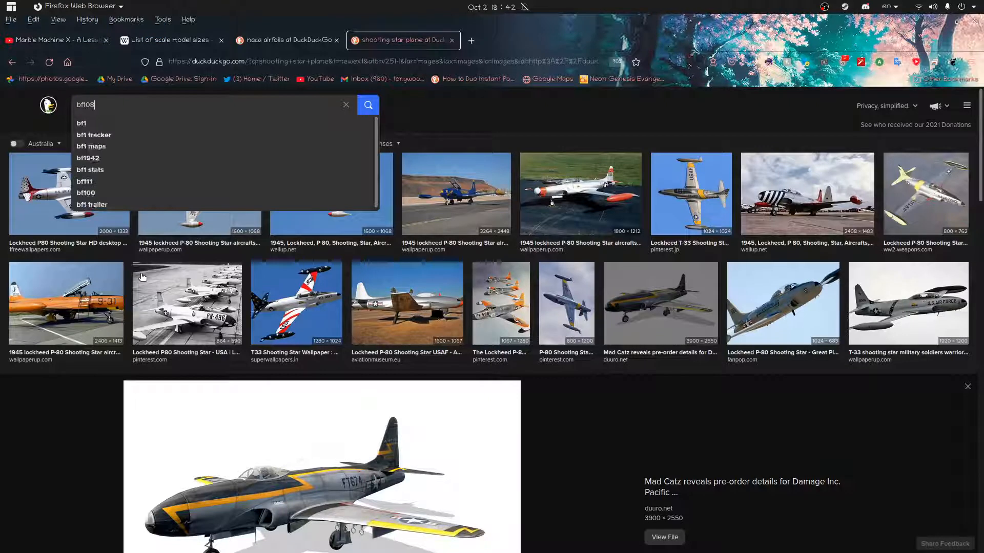
text(f108)
key(Return)
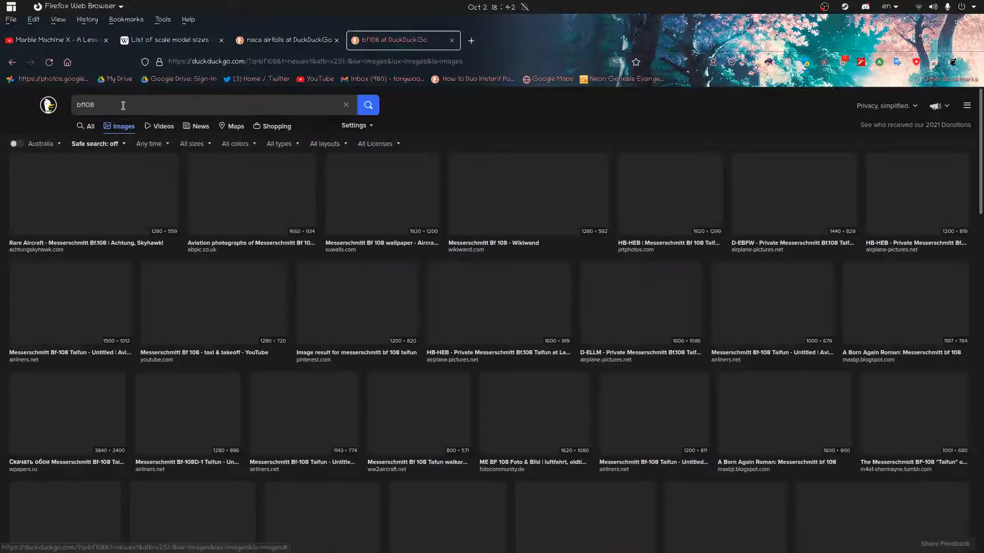
Search images for bf109 instead and preview side and in-flight photos of the Messerschmitt's cockpit
key(BackSpace)
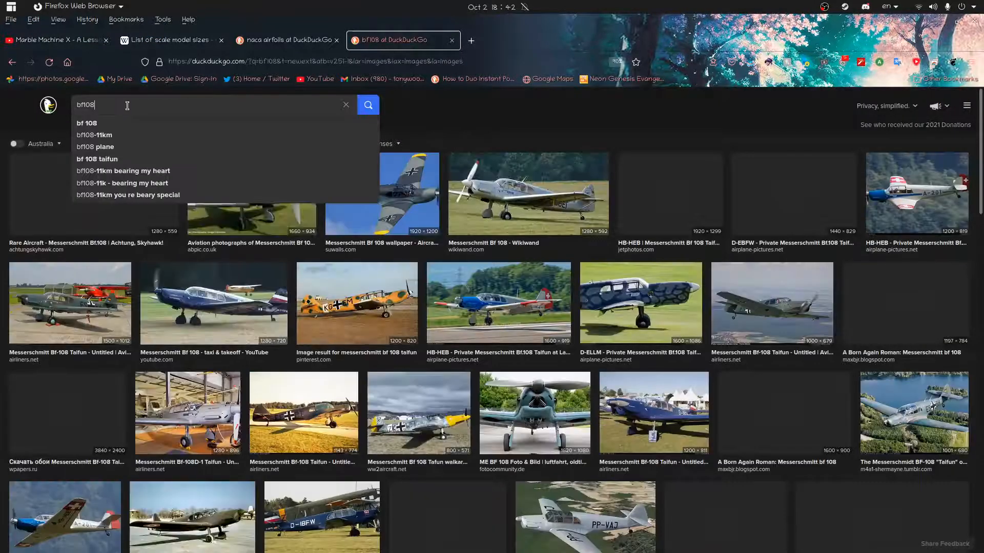
text(9)
key(Return)
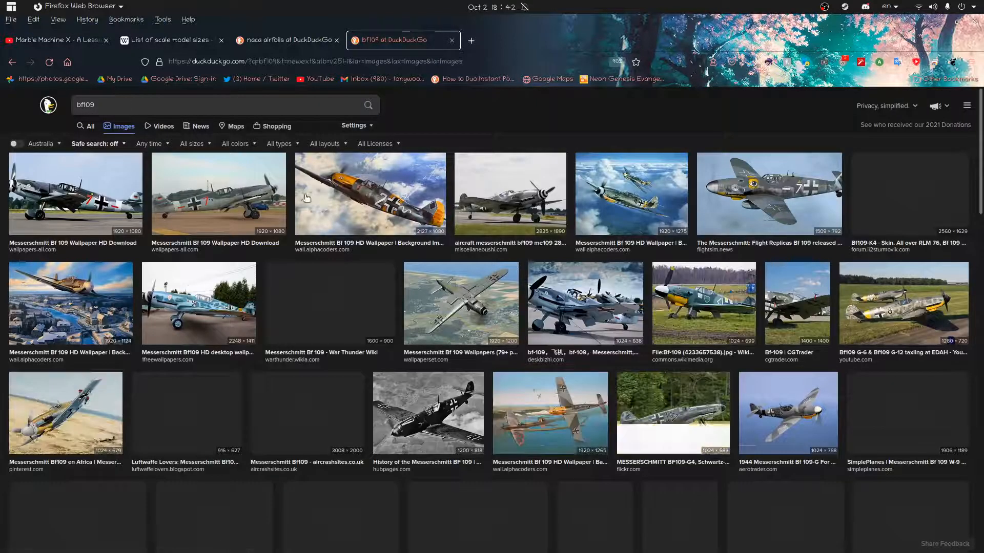
click(251, 198)
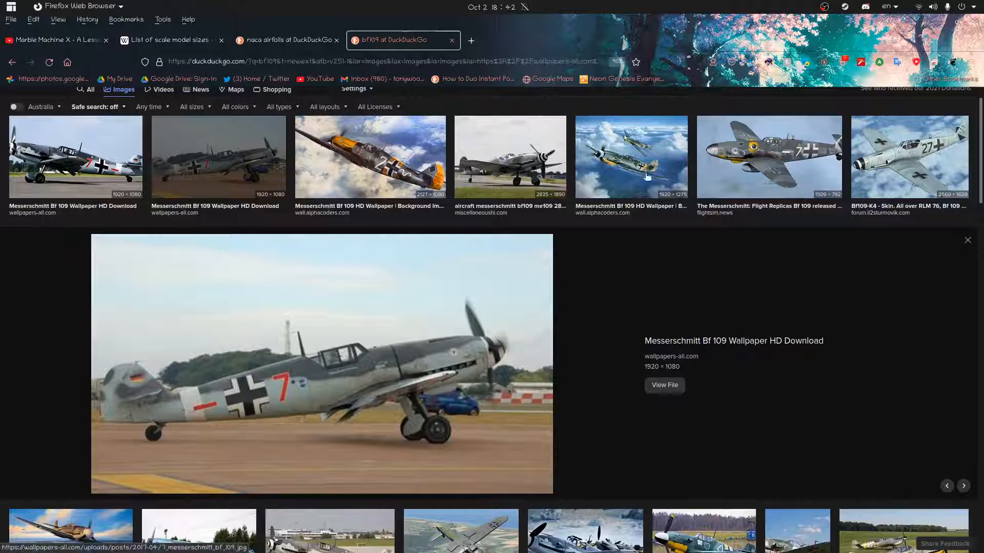
click(795, 147)
scroll(353, 290, down, 6)
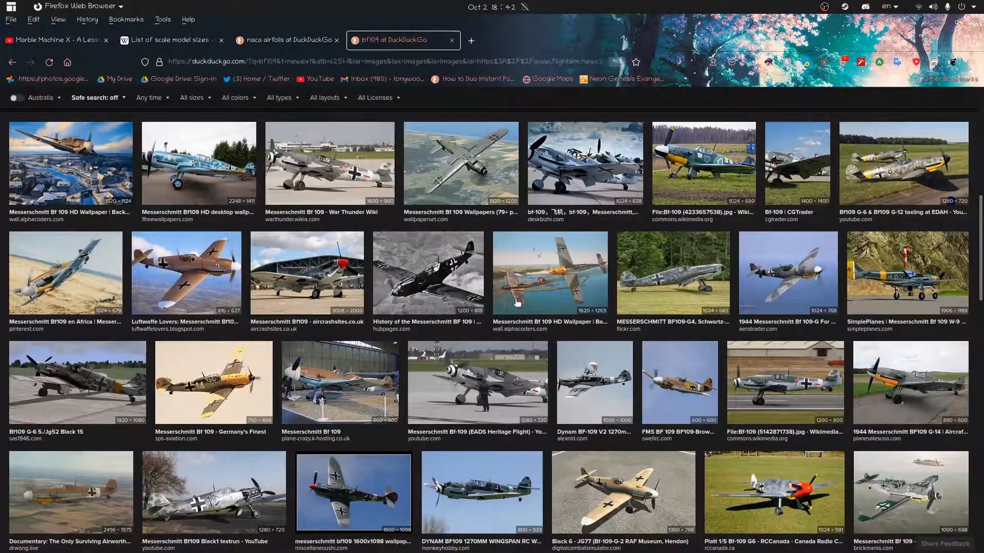
Search images for b 52 and preview the close-up photo of the bomber's nose
scroll(396, 310, up, 8)
drag(123, 106, 2, 64)
key(BackSpace)
text(b 5)
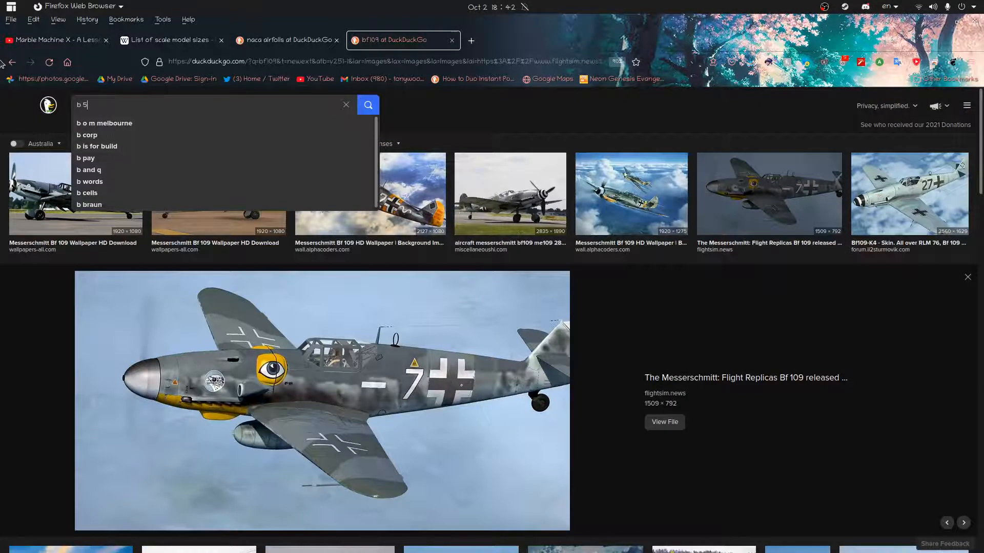
text(2)
key(Return)
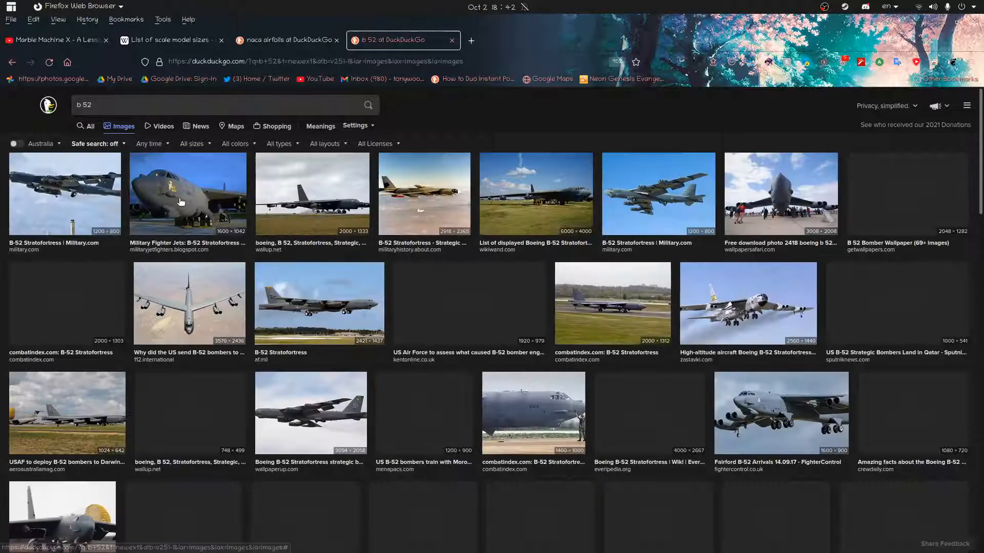
click(182, 202)
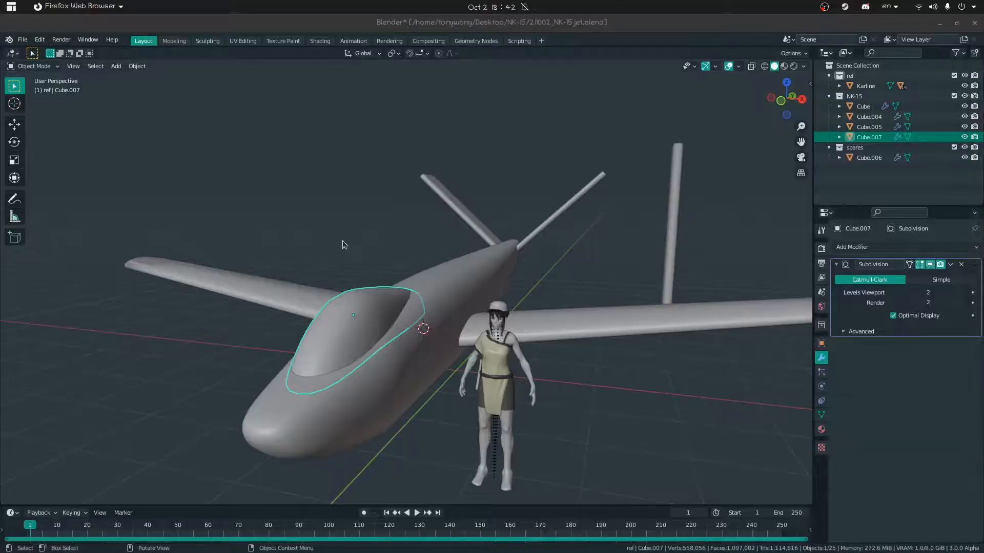
Switch back to Blender and examine the jet's wings, fuselage and canopy from the front and above
middle_drag(342, 245, 396, 248)
scroll(396, 248, down, 5)
middle_drag(453, 324, 408, 312)
key(shift+grave)
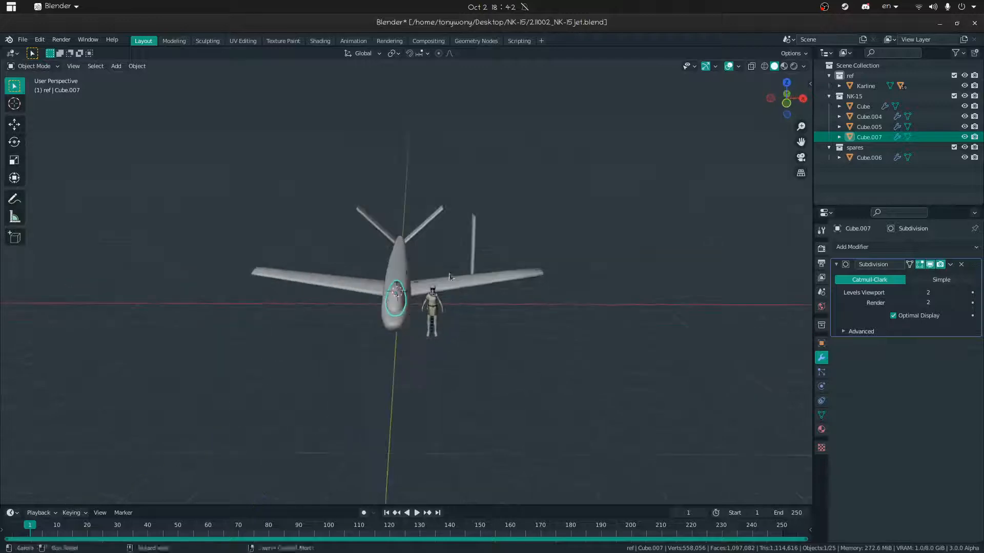
key(w)
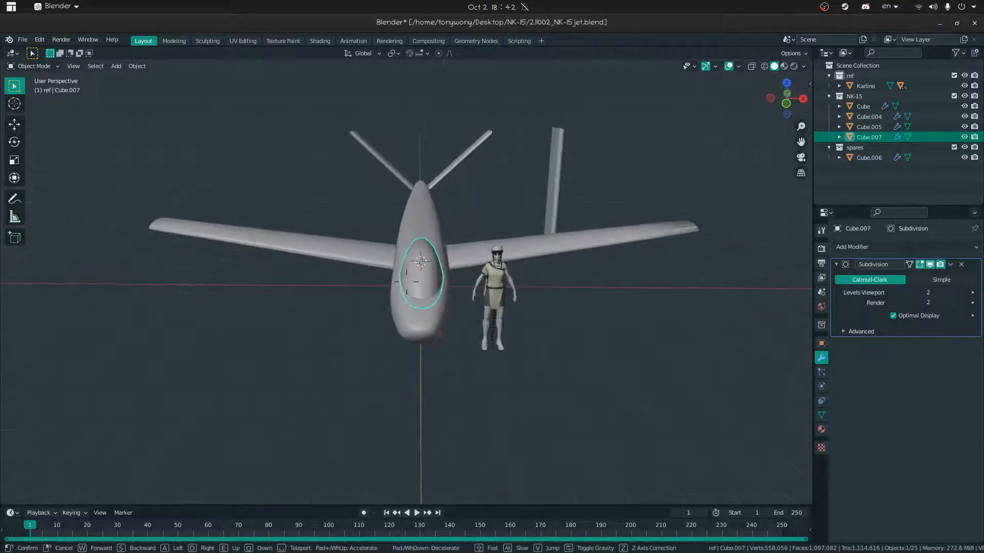
click(407, 283)
middle_drag(406, 283, 541, 133)
click(672, 216)
middle_drag(675, 211, 580, 184)
scroll(471, 294, down, 10)
scroll(471, 294, up, 8)
key(shift+grave)
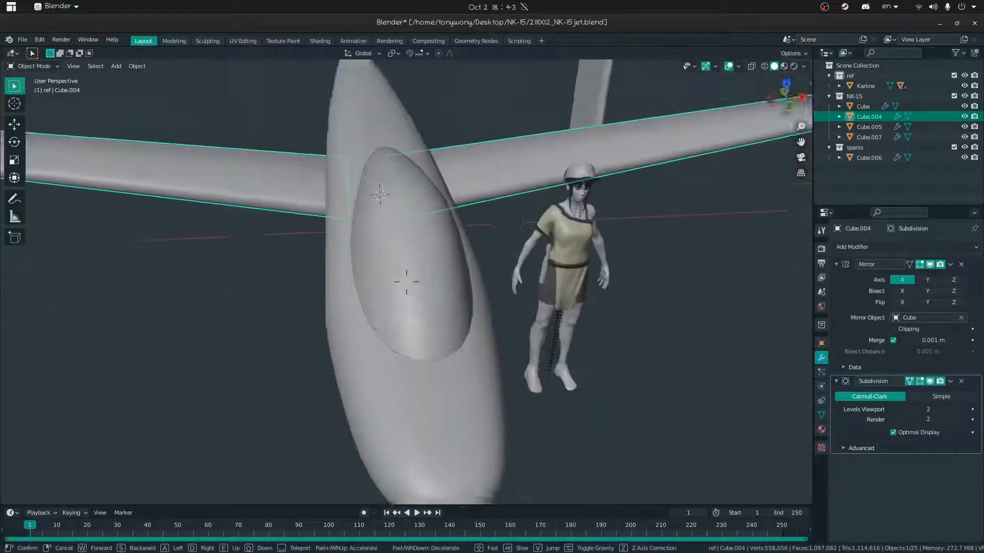
click(406, 281)
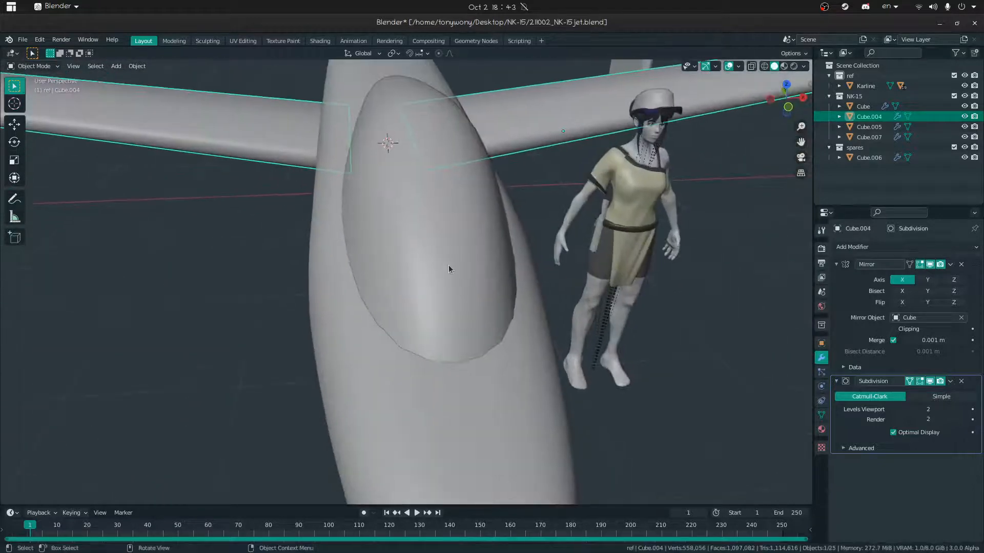
Open the cockpit canopy for mesh editing and remove its Subdivision modifier
click(448, 260)
key(Tab)
click(401, 266)
middle_drag(401, 332, 393, 297)
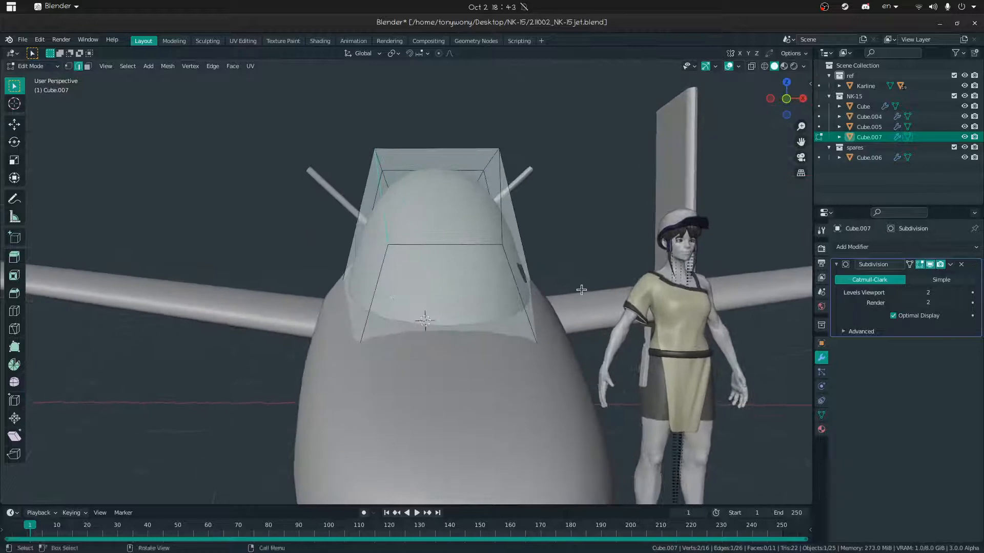
click(962, 265)
middle_drag(349, 267, 337, 286)
key(ctrl+Tab)
click(226, 287)
Select the run of edges along the canopy's side in Edit Mode, then return to Object Mode
key(shift+grave)
key(s)
click(407, 281)
key(Tab)
middle_drag(481, 282, 453, 270)
middle_drag(374, 288, 401, 341)
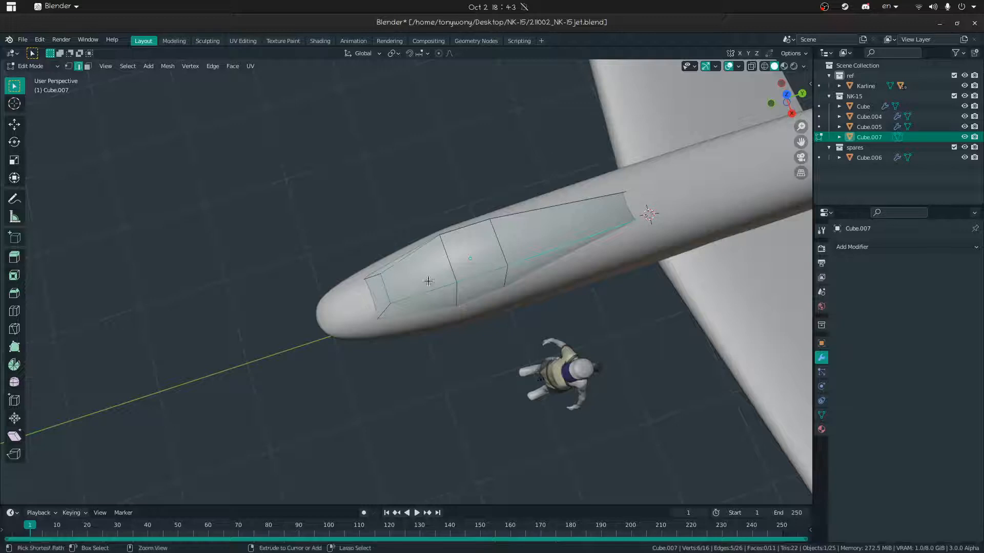
click(416, 266)
click(436, 259)
key(Tab)
click(226, 277)
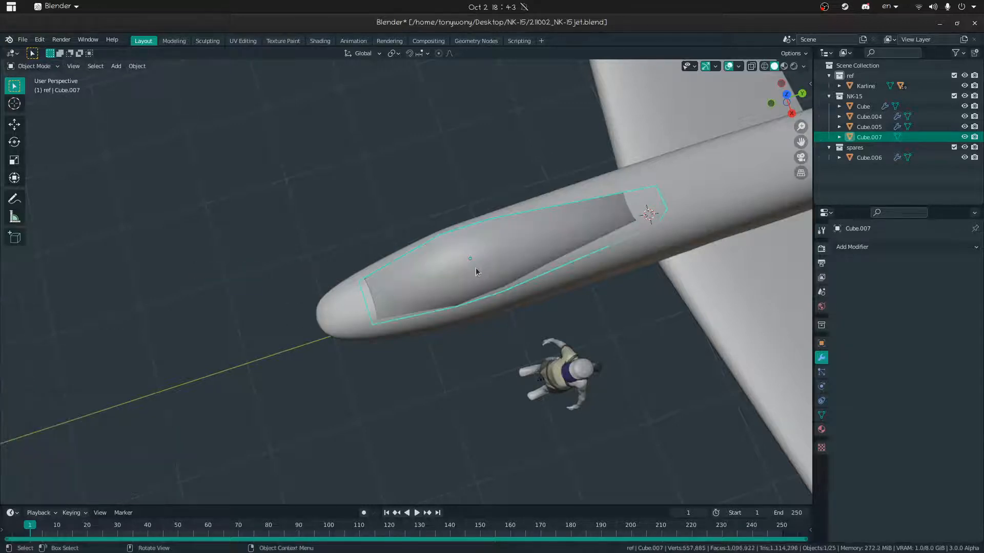
Isolate the canopy by hiding all other objects and add a centre edge loop along its length
key(shift+h)
key(Tab)
click(399, 256)
Delete the canopy's faces on one side of its centre line and return to Object Mode
key(3)
middle_drag(447, 248, 404, 293)
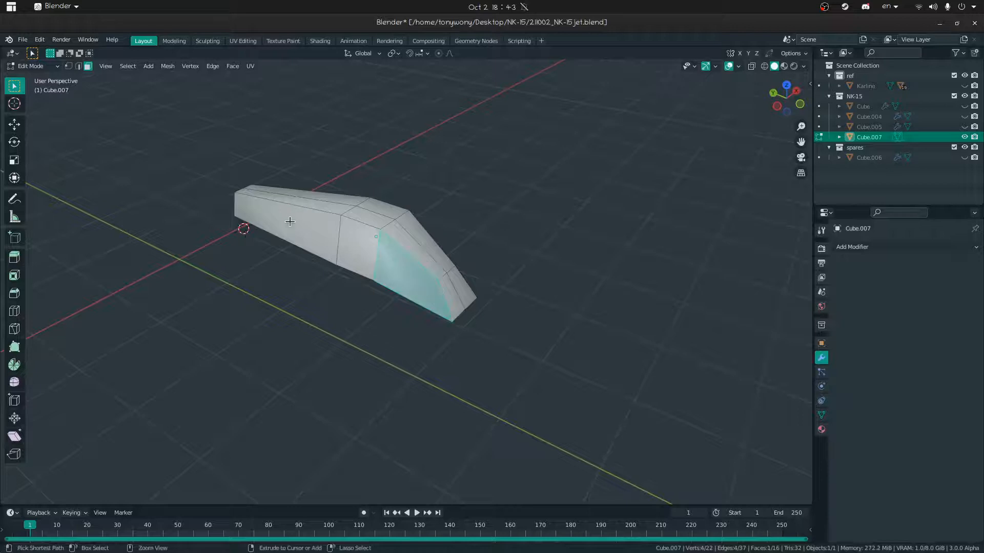
key(x)
click(251, 199)
key(Tab)
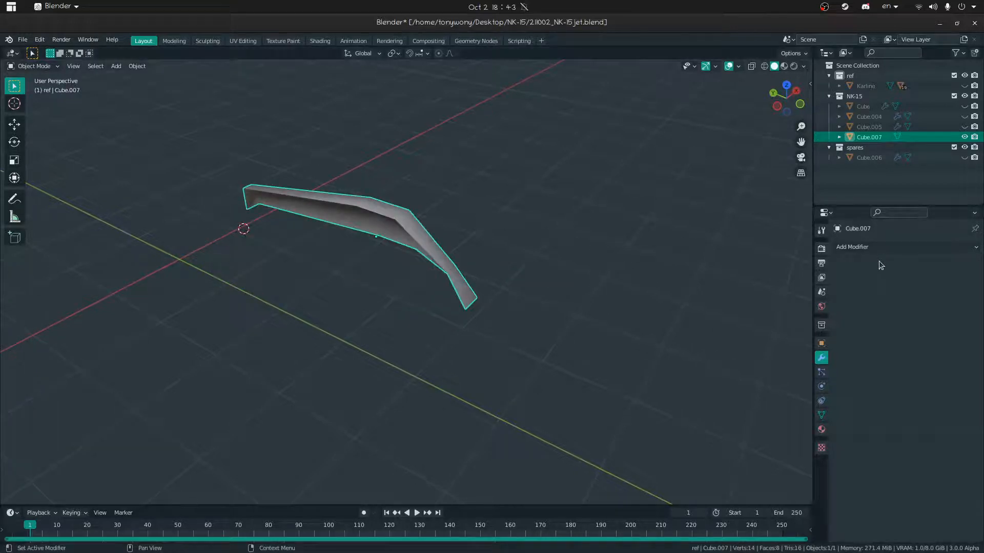
Add a Mirror modifier on the X axis to the half canopy
click(852, 247)
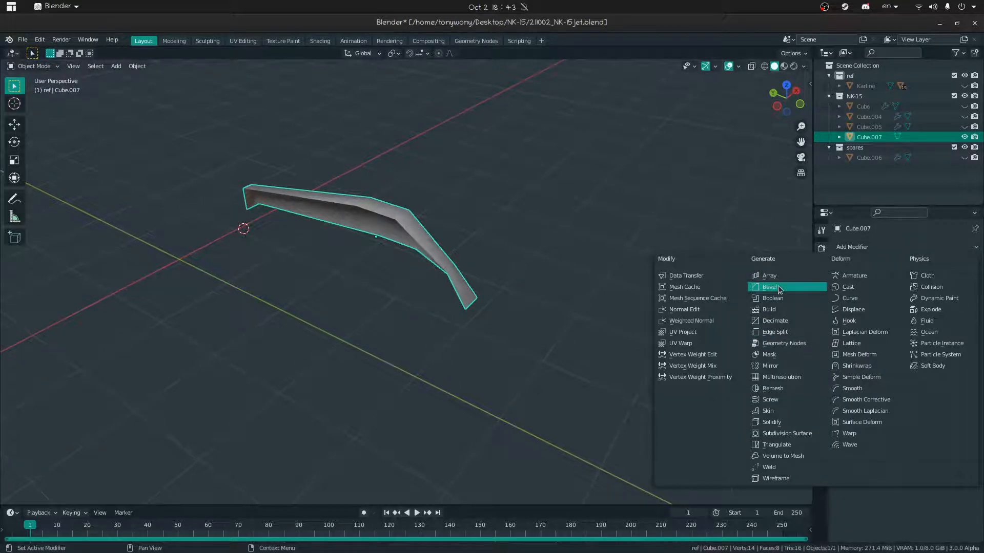
click(769, 366)
middle_drag(563, 348, 372, 307)
middle_drag(479, 291, 323, 305)
Select the edge path along the canopy's upper side, show the transform properties and return to Object Mode
key(Tab)
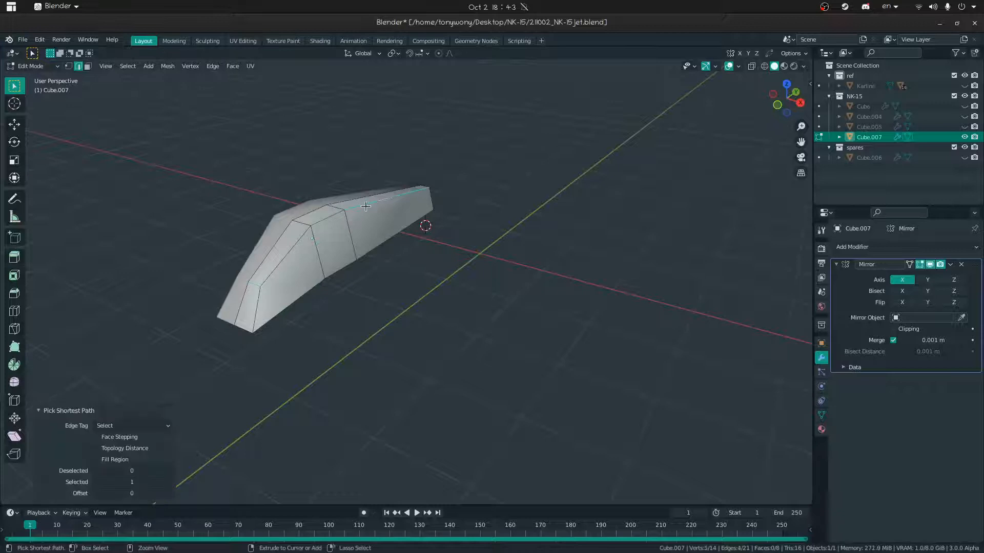
middle_drag(366, 207, 347, 218)
middle_drag(523, 264, 498, 233)
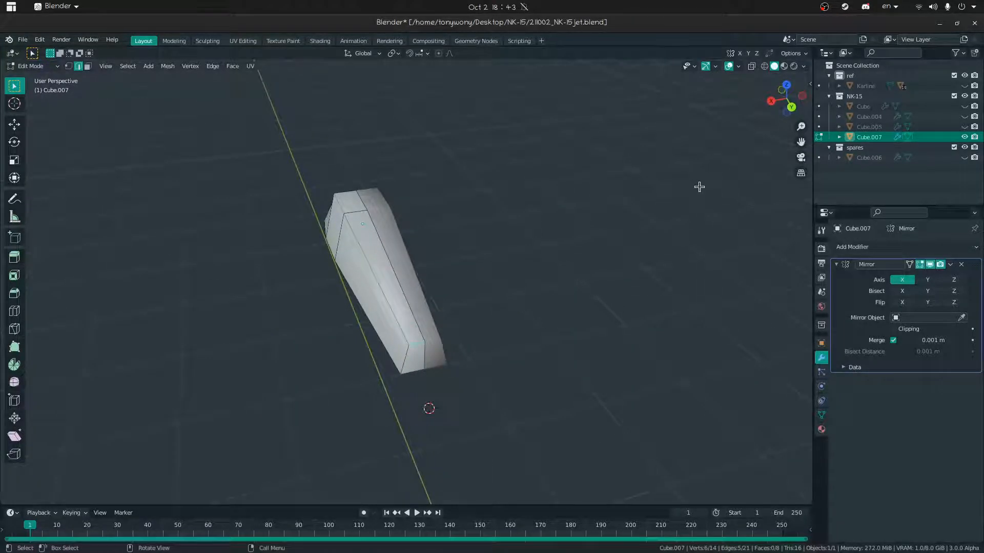
key(n)
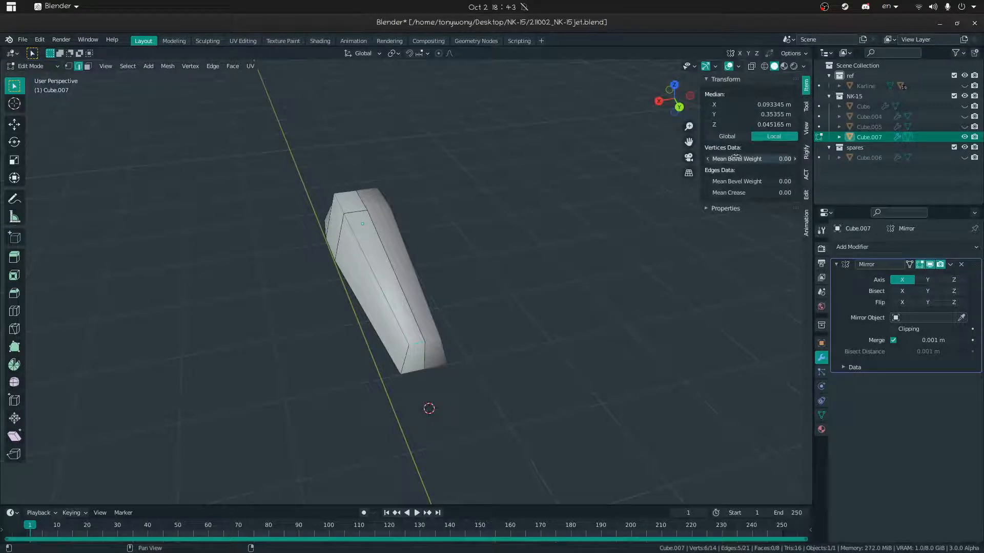
click(201, 278)
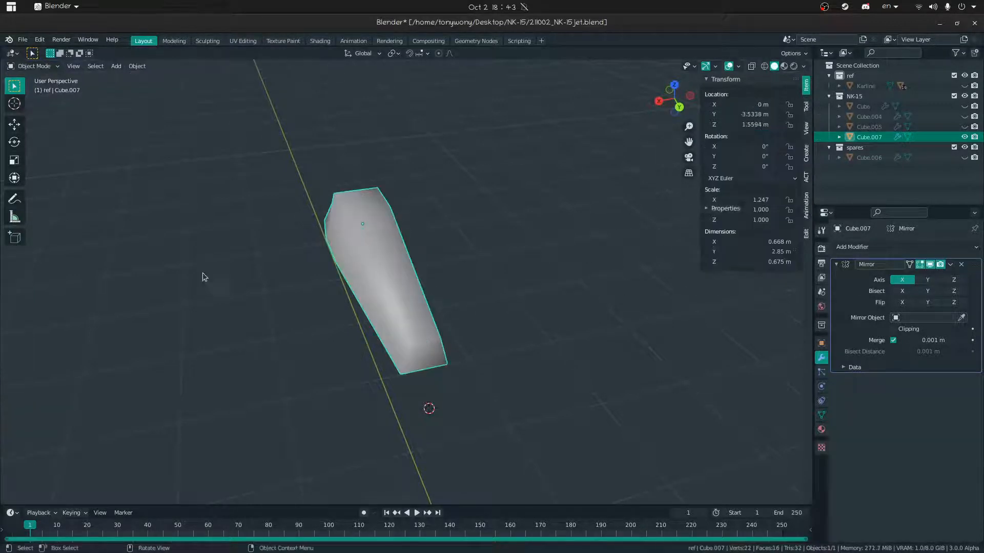
Add a Bevel modifier to the canopy and limit it by edge weight
click(846, 247)
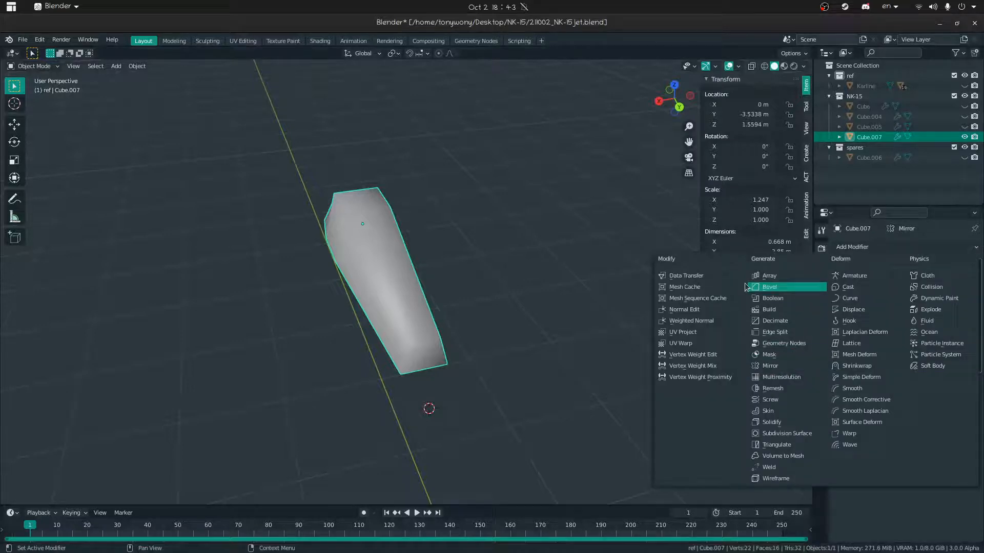
click(767, 287)
middle_drag(614, 395, 444, 333)
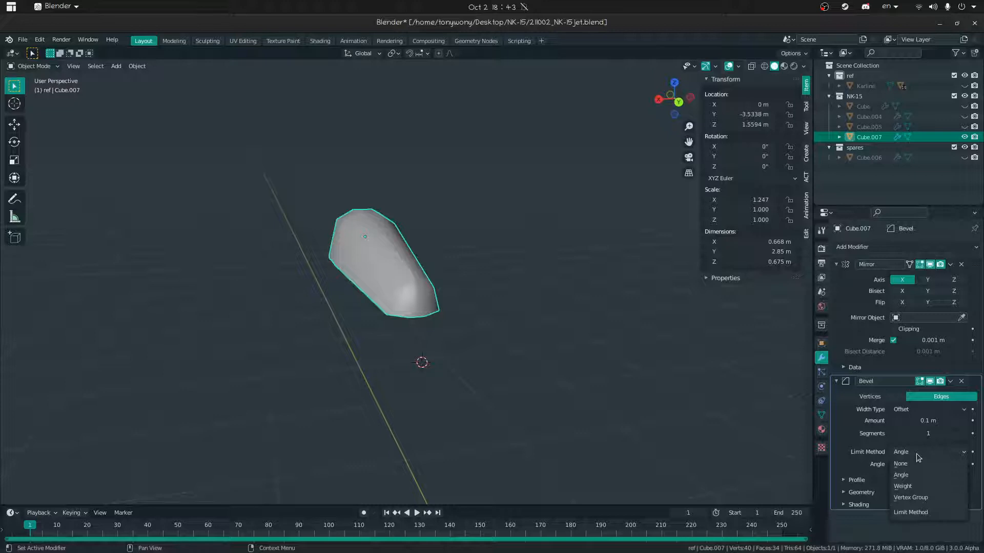
click(914, 491)
middle_drag(469, 358, 447, 354)
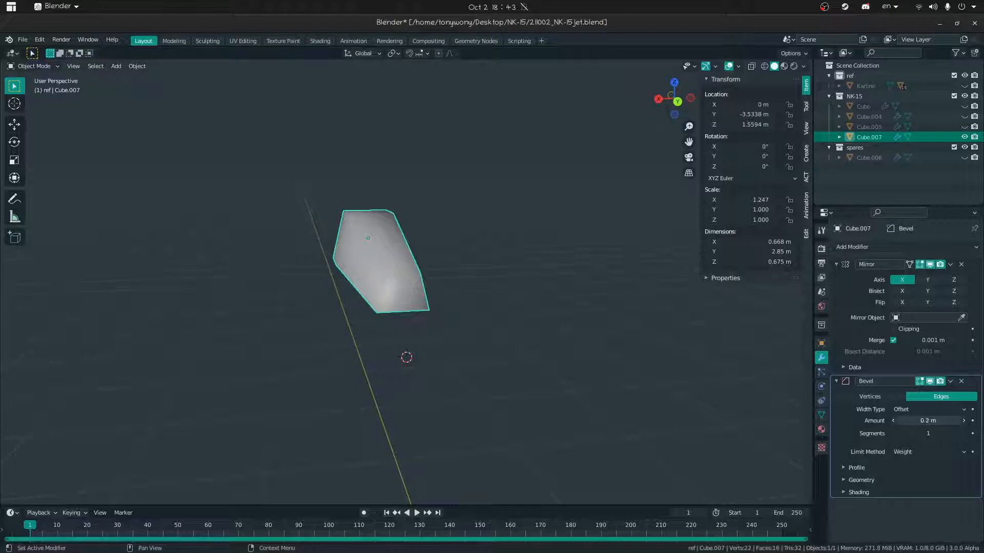
Give the selected upper canopy edges a bevel weight of 1 and shade the canopy flat
key(Tab)
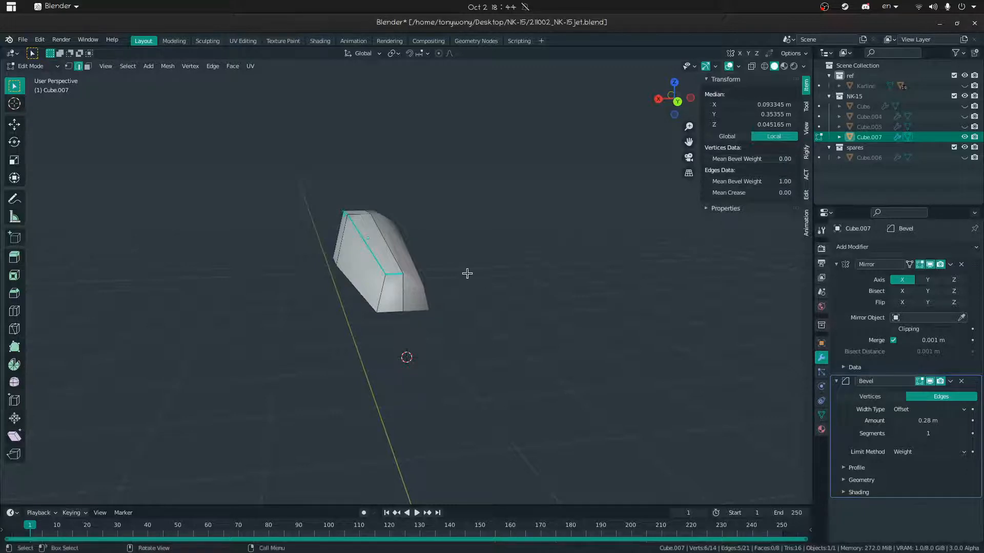
key(Tab)
key(shift+grave)
key(w)
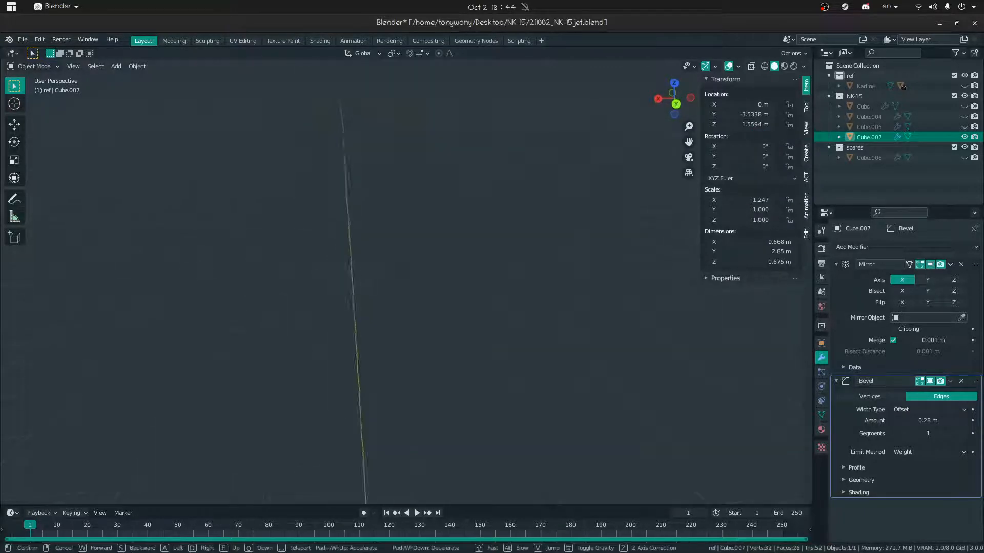
click(407, 282)
right_click(428, 233)
click(424, 243)
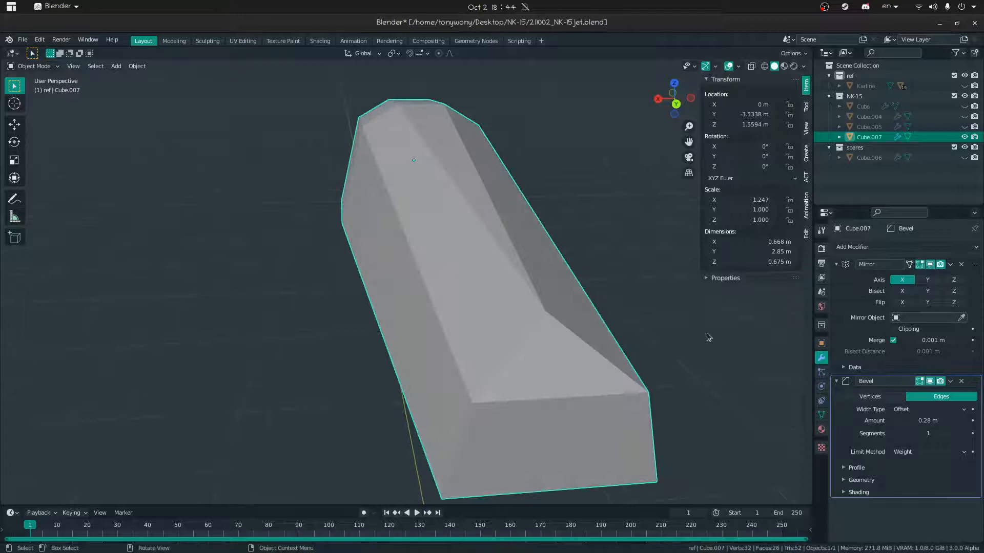
Set the canopy's bevel amount to 0.02 m with 3 segments
drag(940, 421, 926, 421)
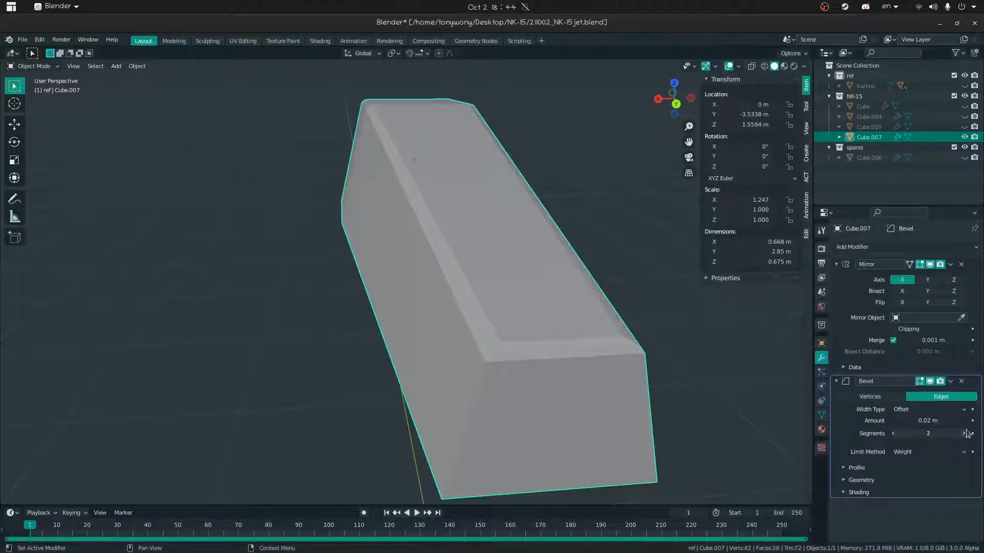
middle_drag(812, 428, 562, 379)
middle_drag(398, 304, 619, 306)
key(shift+grave)
key(s)
click(406, 283)
key(Tab)
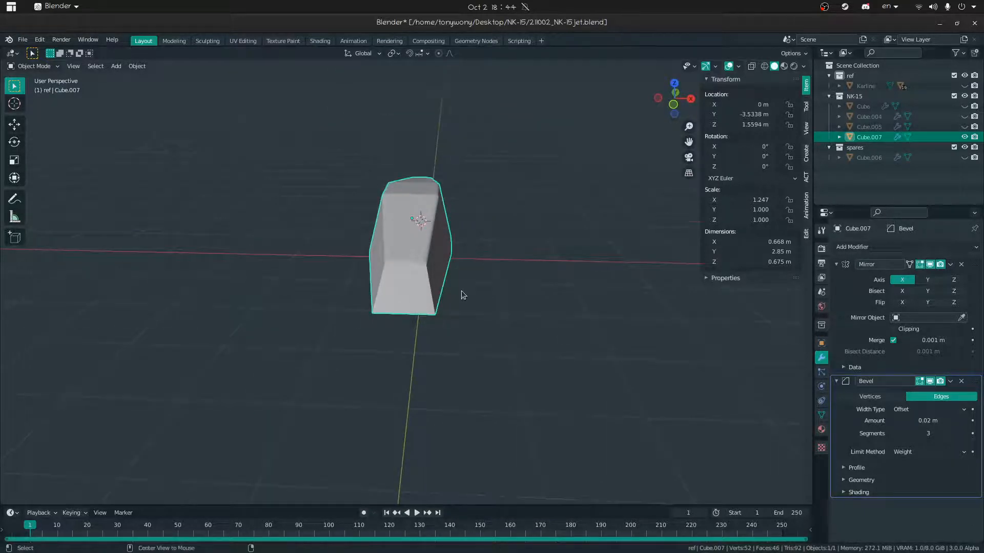
Show the hidden objects again and move the reference character close to the fuselage beside the windscreen, adjusting its height
key(KP_Divide)
middle_drag(413, 262, 279, 216)
click(410, 367)
middle_drag(411, 367, 424, 343)
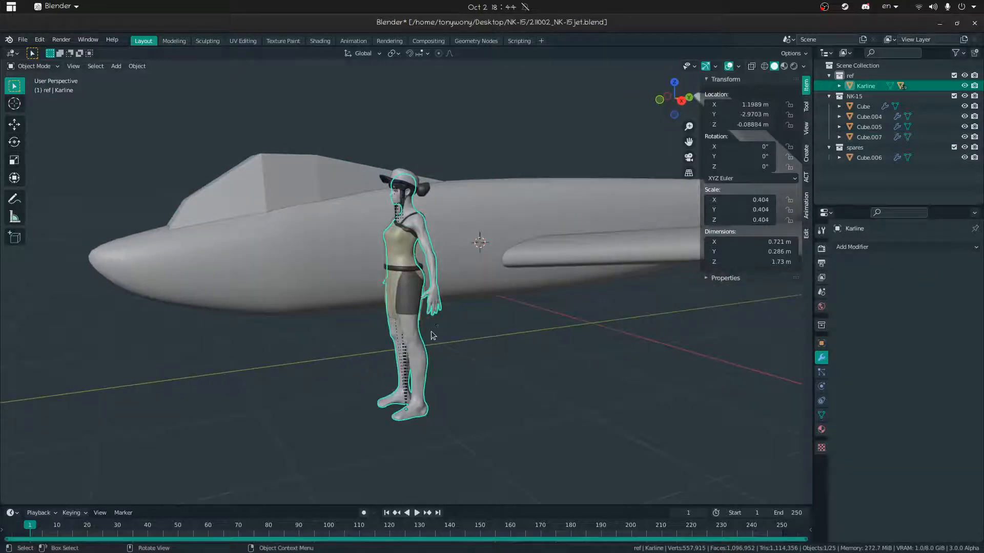
key(g)
click(298, 310)
key(g)
key(z)
click(299, 297)
Move the canopy back and up along the fuselage to about Y -2.82 m and Z 1.70 m
middle_drag(298, 297, 378, 192)
click(378, 194)
key(g)
key(y)
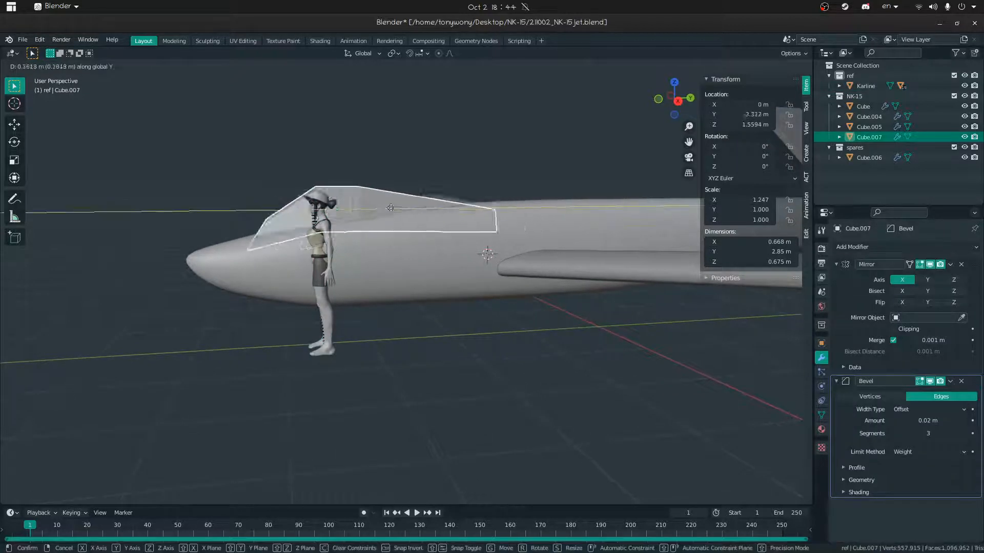
click(460, 203)
key(g)
key(z)
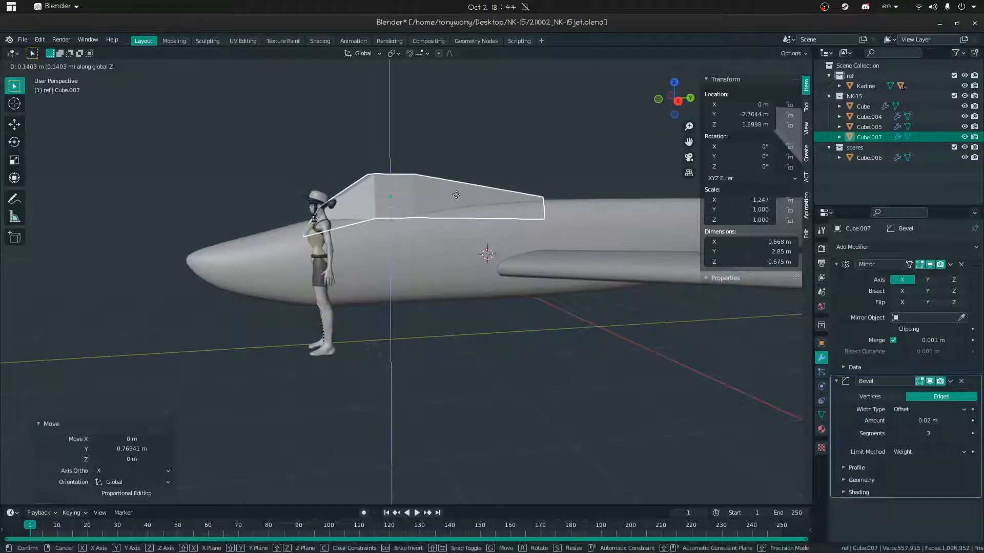
click(456, 194)
middle_drag(456, 194, 328, 196)
key(g)
key(y)
click(328, 191)
Move the reference character horizontally onto the fuselage centre line under the canopy and try lowering it into the cockpit
click(343, 341)
middle_drag(351, 339, 336, 340)
key(g)
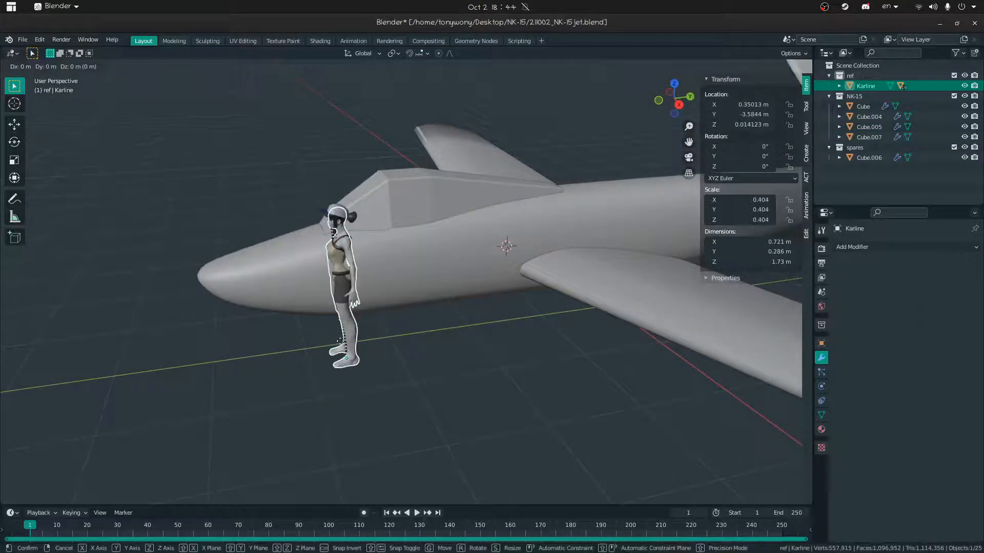
key(shift+z)
click(400, 317)
middle_drag(386, 298, 365, 277)
key(g)
key(z)
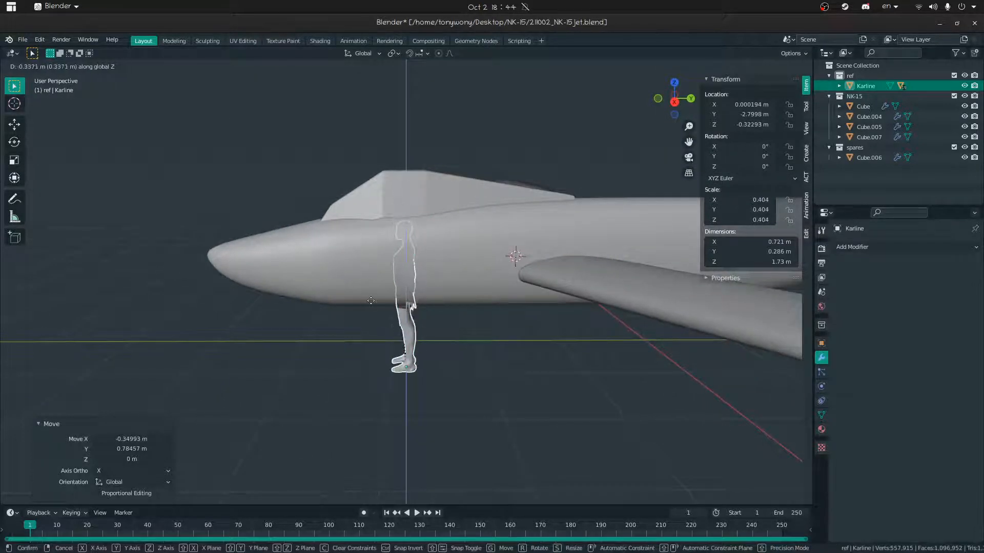
click(372, 299)
Move the reference character horizontally out beside the fuselage, to about X 1.06 m and Y -2.95 m
middle_drag(373, 299, 514, 201)
key(g)
key(shift+z)
click(424, 335)
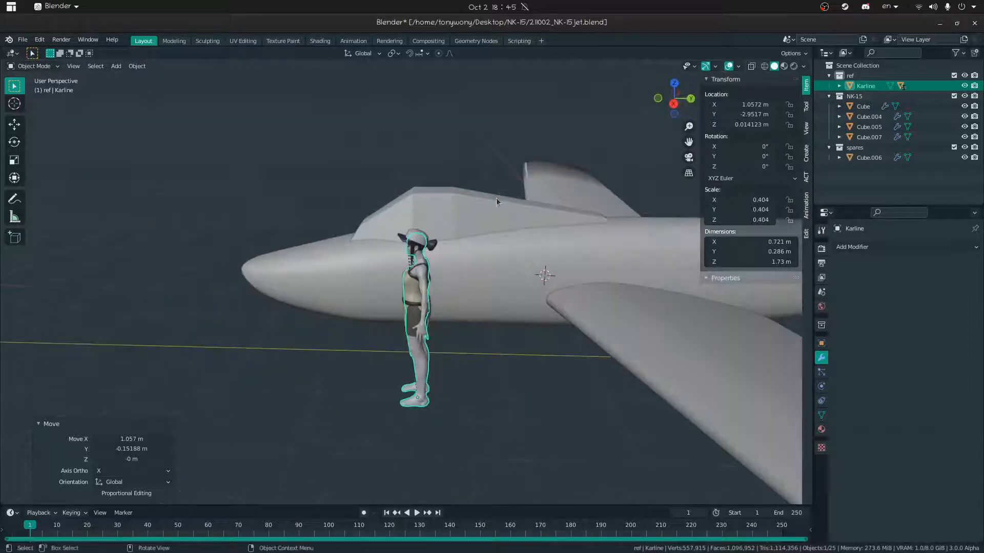
Open the canopy mesh for editing and move the windscreen's top edge vertically along Z
click(427, 194)
key(Tab)
key(ctrl+b)
right_click(539, 144)
click(482, 220)
middle_drag(482, 220, 392, 211)
key(g)
key(z)
click(391, 195)
Shift the windscreen's top edge about 0.27 m back along Y and fine-tune its height
key(g)
key(y)
click(406, 182)
key(g)
key(z)
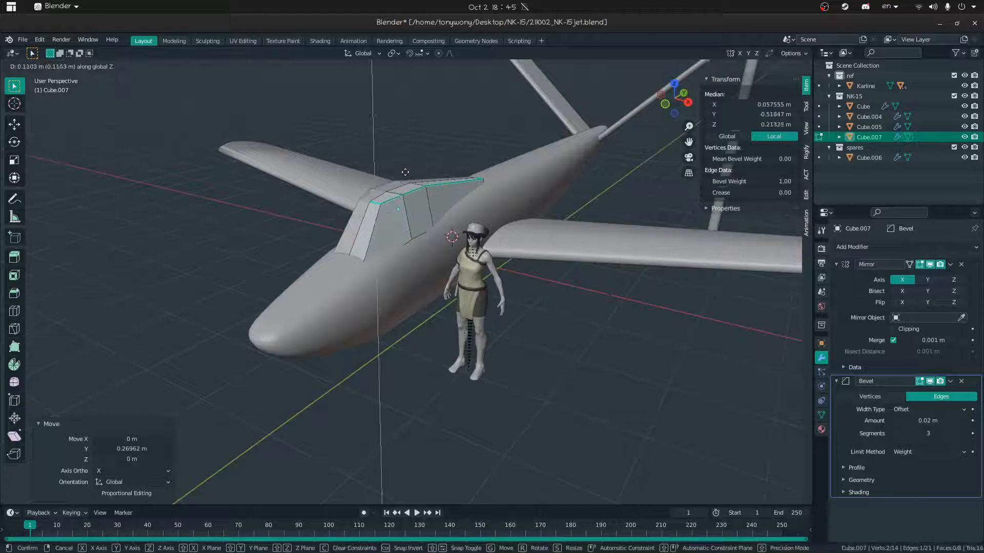
click(404, 172)
key(Tab)
middle_drag(404, 172, 314, 179)
key(Tab)
key(g)
key(z)
click(345, 191)
key(Tab)
Hide the ref and spares collections and select the canopy's lower rear edge in Edit Mode
mouse_move(421, 197)
middle_down()
mouse_move(432, 210)
mouse_move(334, 217)
mouse_move(416, 187)
middle_up()
key(shift+grave)
key(w)
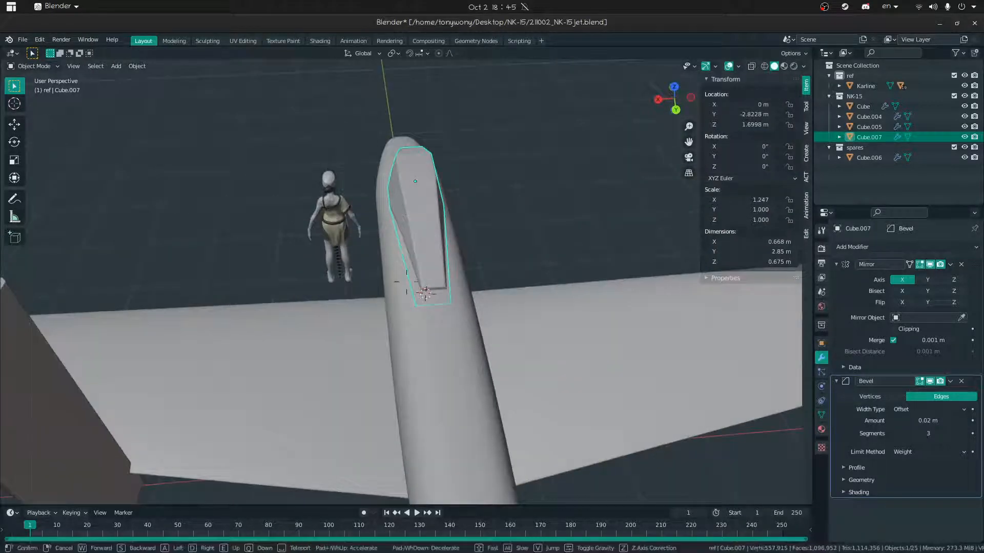
key(w)
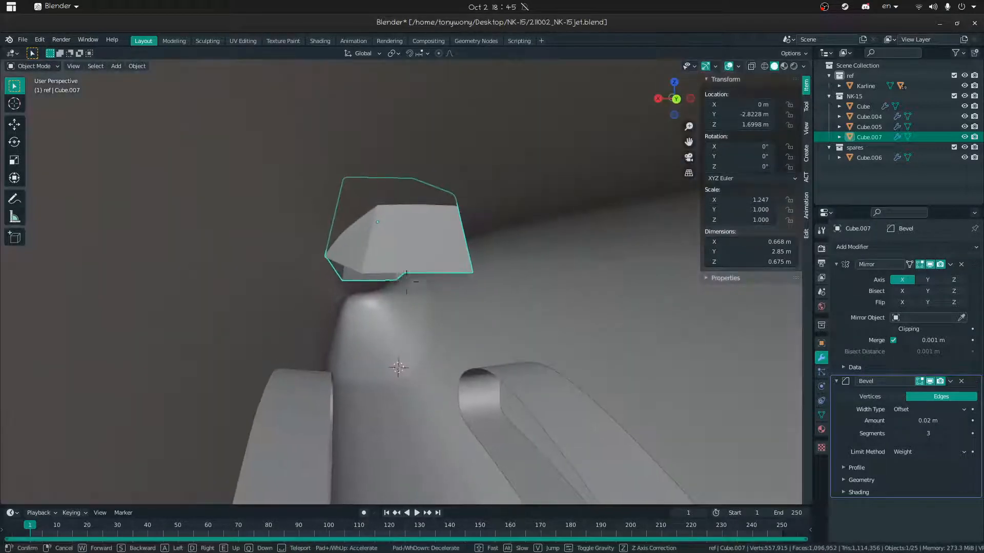
key(Tab)
middle_drag(396, 272, 428, 323)
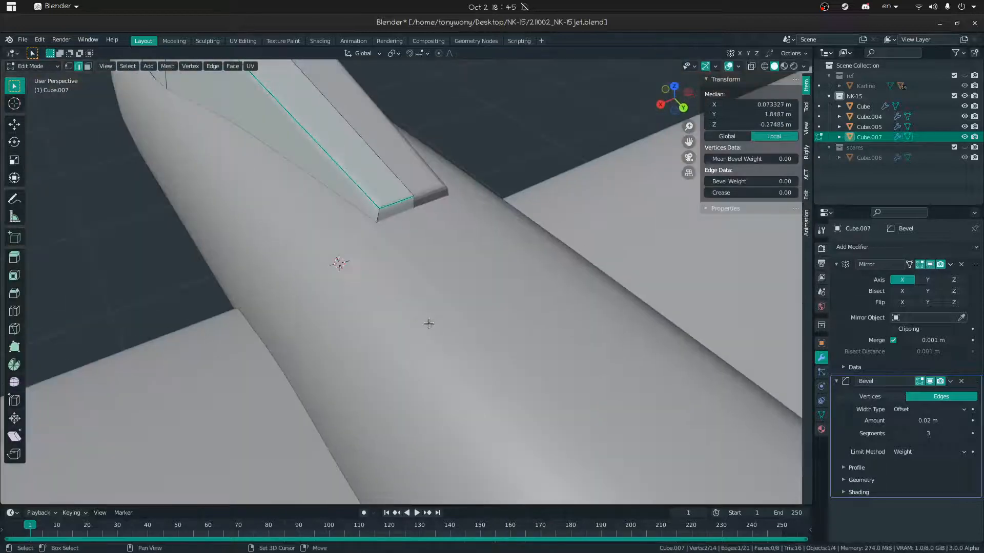
Move the canopy's lower rear edge about 0.82 m back along Y and about 0.12 m up
scroll(406, 281, down, 5)
key(g)
key(y)
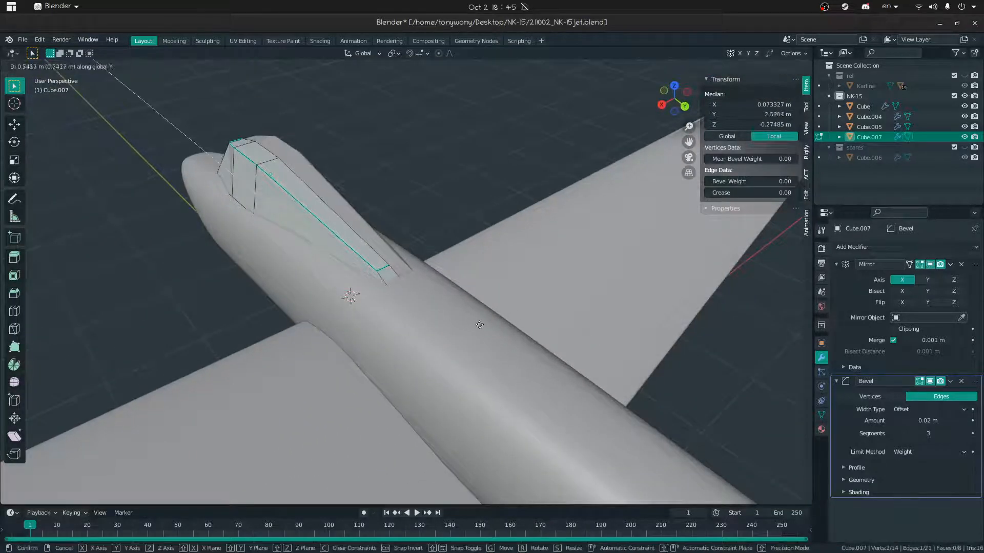
click(479, 325)
key(g)
key(z)
click(494, 315)
Add a loop cut across the canopy's long rear section with a slide factor of 0.388 and scale the new loop
middle_drag(491, 297, 406, 281)
click(432, 287)
click(414, 287)
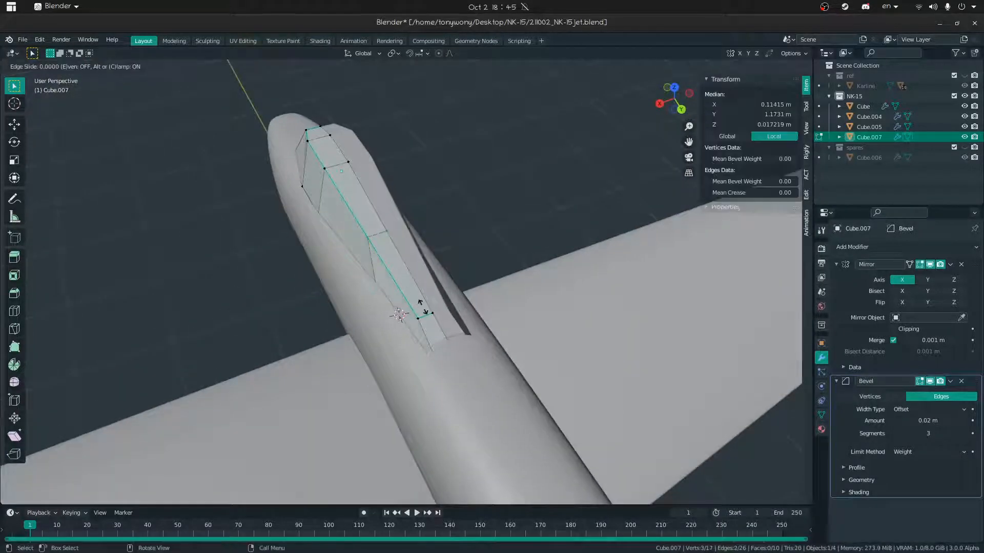
click(438, 338)
middle_drag(438, 338, 512, 297)
key(s)
right_click(457, 310)
key(s)
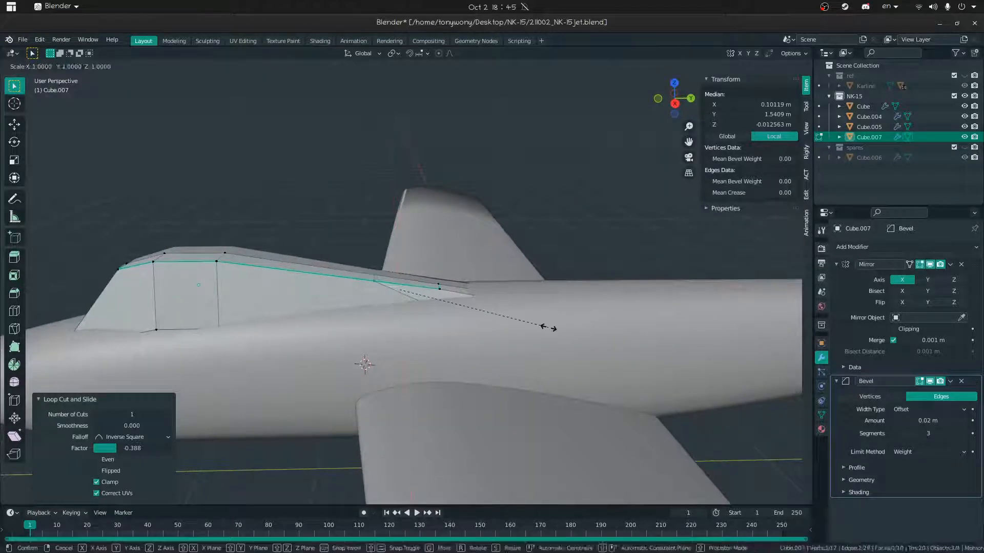
click(430, 329)
mouse_move(429, 328)
middle_down()
mouse_move(421, 310)
mouse_move(416, 326)
middle_up()
Slide the canopy's upper rear corner vertex inward along its edge and return to Object Mode
key(alt+a)
click(422, 310)
key(shift+v)
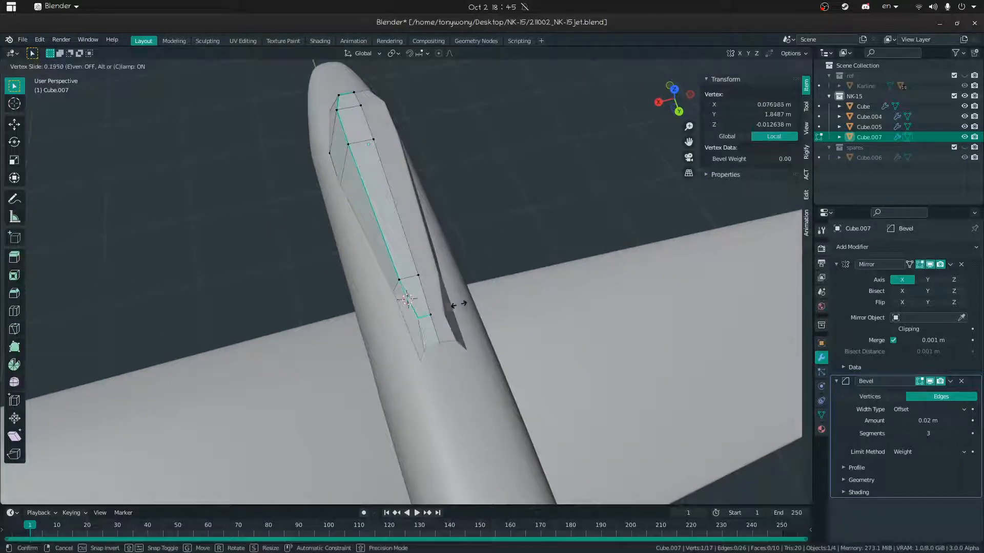
click(461, 304)
click(427, 372)
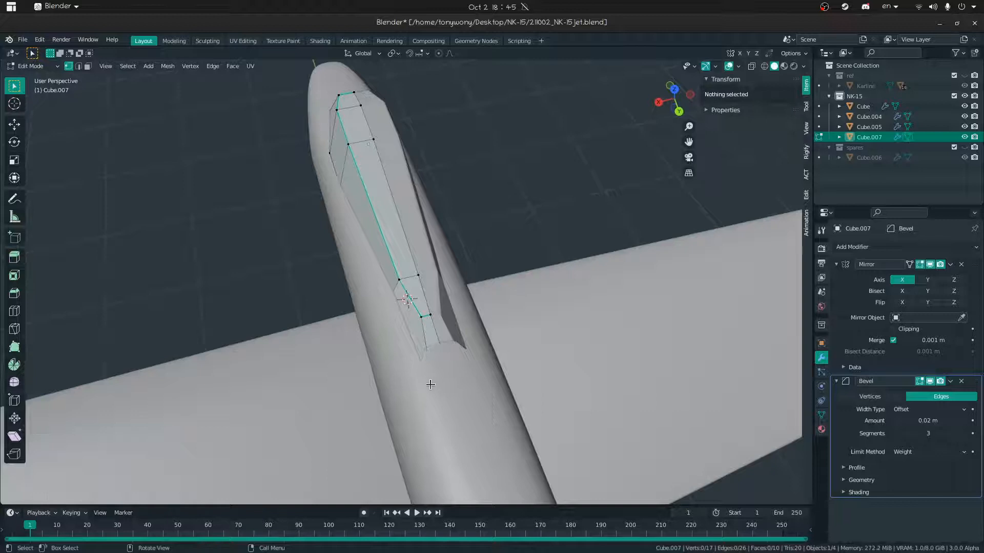
key(Tab)
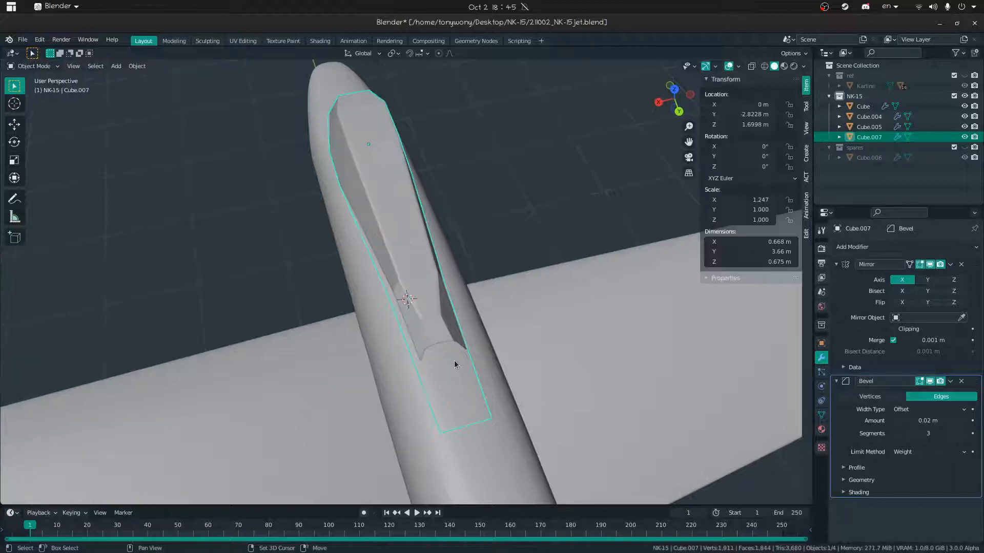
Isolate the canopy and slide its lower rear corner vertex along the rear end edge
key(shift+h)
key(Tab)
click(480, 416)
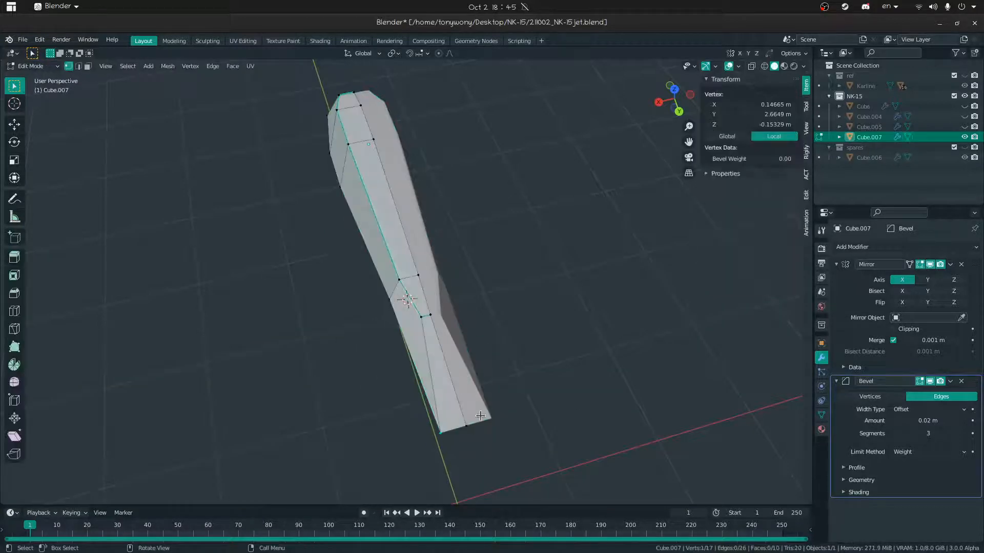
key(shift+v)
click(516, 399)
key(Tab)
middle_drag(358, 336, 533, 295)
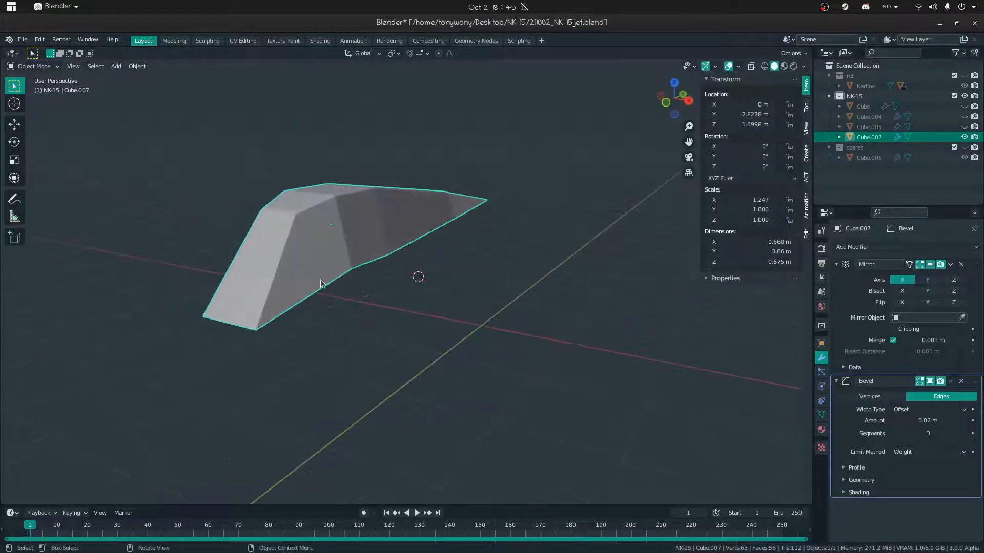
Set the bevel weight to 1 on the windscreen's side edge and on the canopy's sloping rear corner edge
key(Tab)
key(2)
click(294, 252)
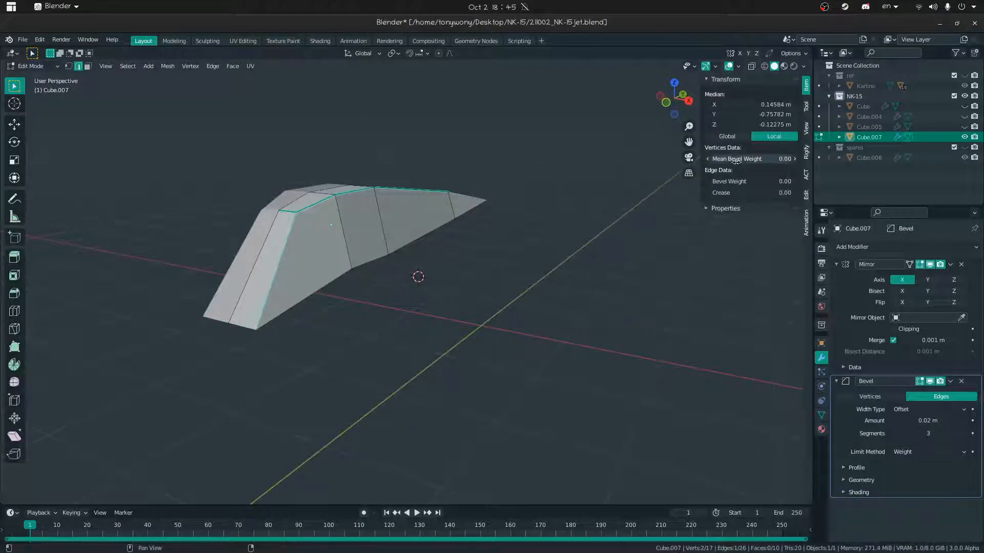
middle_drag(253, 191, 482, 253)
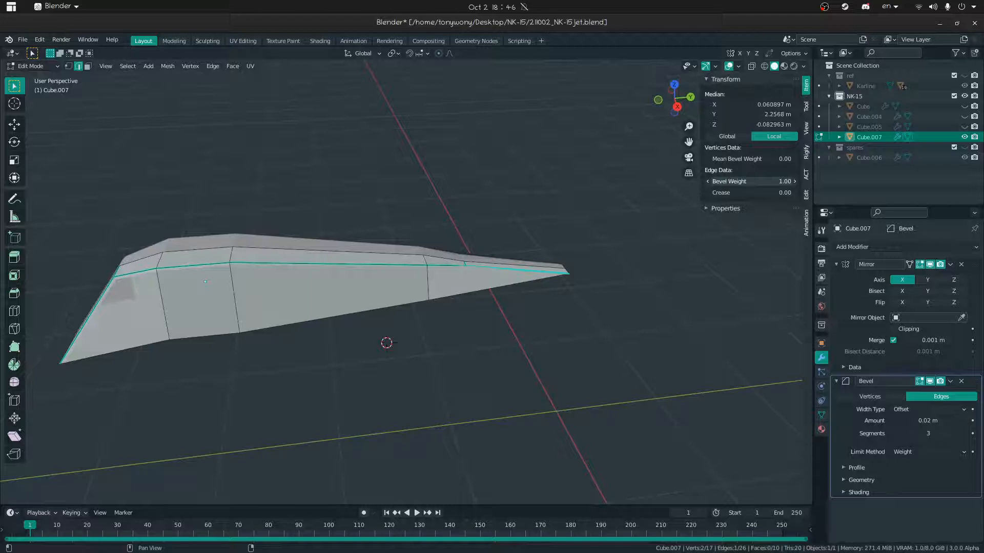
key(Tab)
Inspect the bevels around the canopy's upper rear corner and its cross edge up close
middle_drag(314, 246, 195, 263)
key(shift+grave)
key(w)
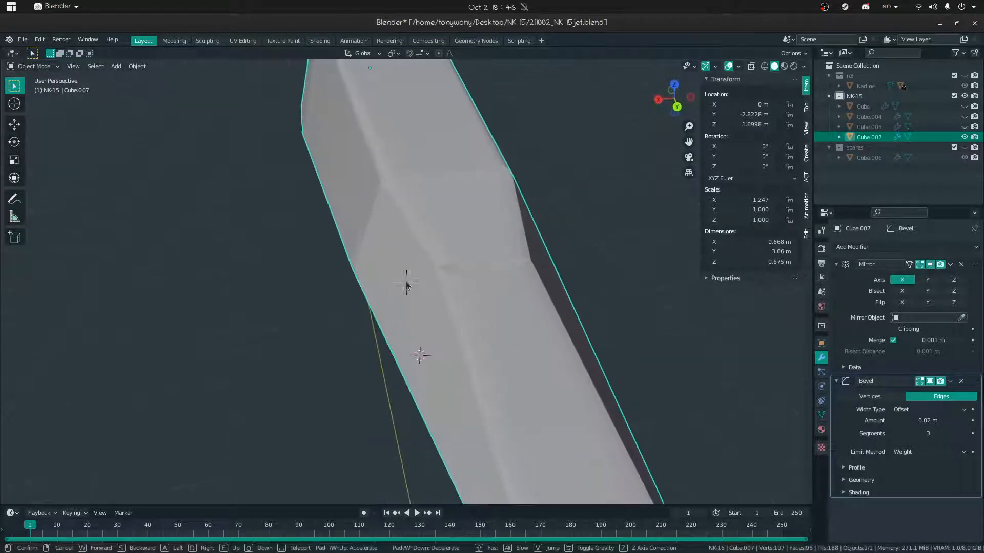
click(406, 283)
key(Tab)
click(491, 263)
middle_drag(456, 270, 504, 274)
key(Tab)
middle_drag(433, 229, 431, 322)
Recalculate the normals of all canopy faces and shade the canopy smooth
key(Tab)
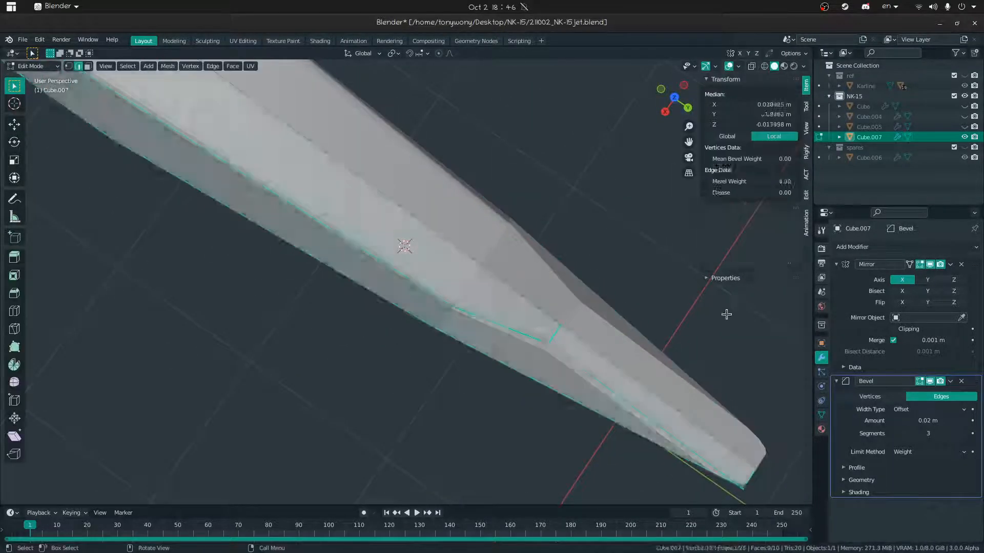
key(a)
key(alt+n)
click(366, 295)
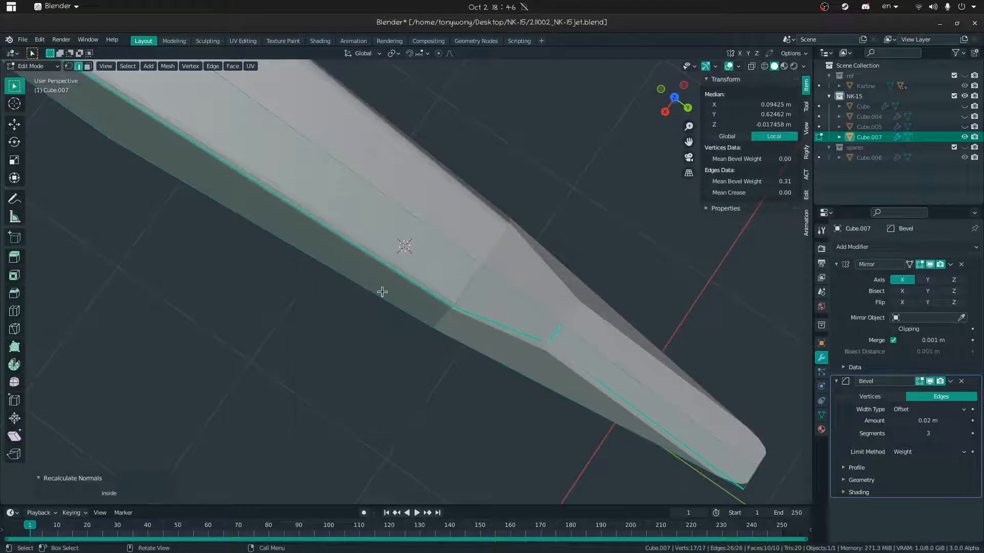
key(Tab)
mouse_move(395, 282)
middle_down()
mouse_move(385, 232)
mouse_move(406, 281)
mouse_move(529, 222)
middle_up()
right_click(386, 232)
click(379, 219)
Select the windscreen's top edge and adjust its height along Z
key(Tab)
click(431, 261)
key(g)
key(z)
click(531, 220)
key(Tab)
middle_drag(382, 228, 513, 319)
Exit the canopy's isolated view and move the windscreen's side edge inward along X to narrow the windscreen
scroll(406, 281, down, 6)
key(KP_Divide)
key(Tab)
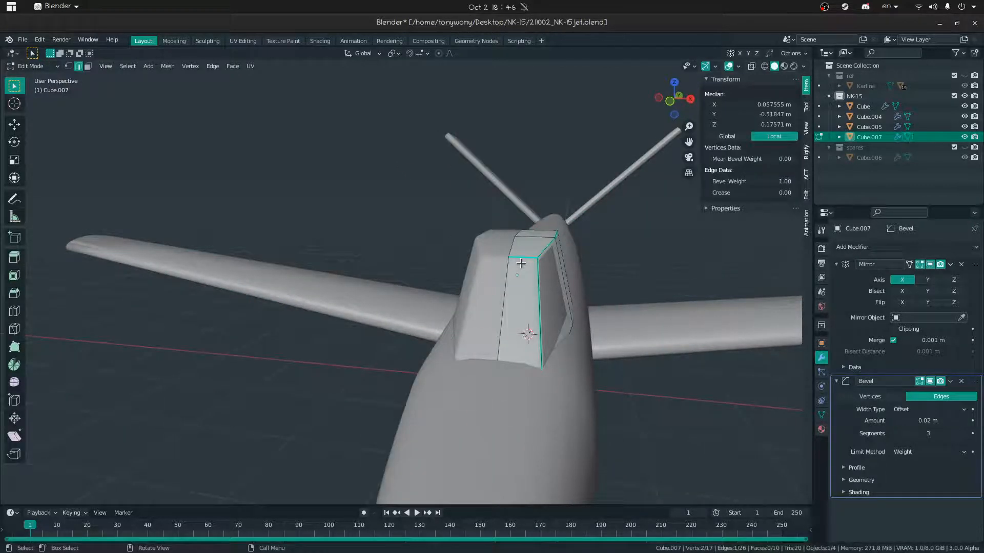
middle_drag(541, 356, 544, 352)
key(g)
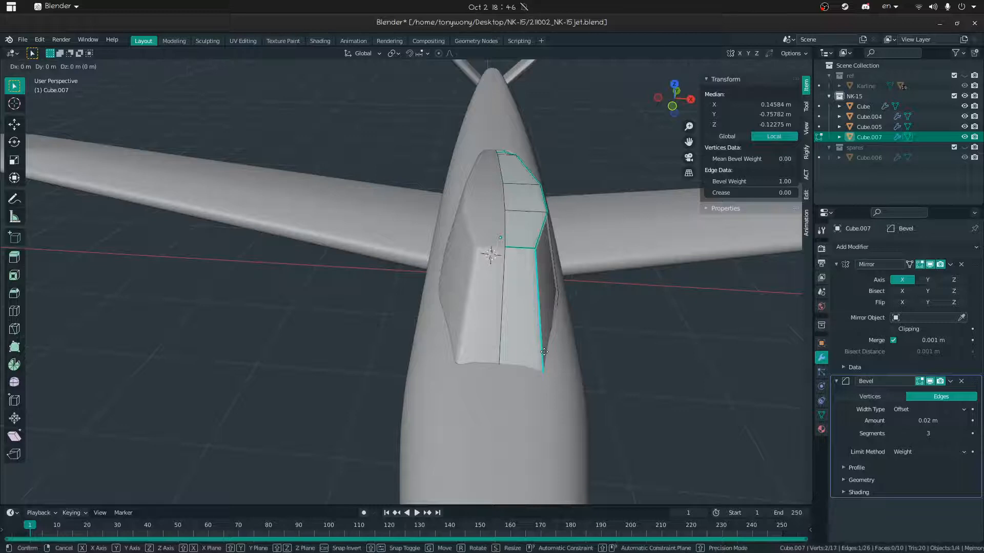
right_click(536, 349)
key(g)
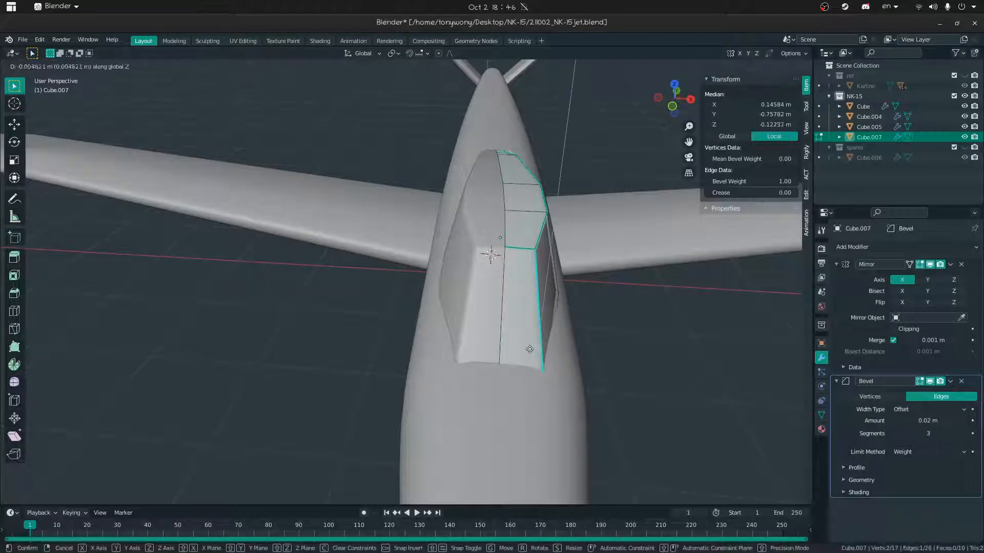
key(x)
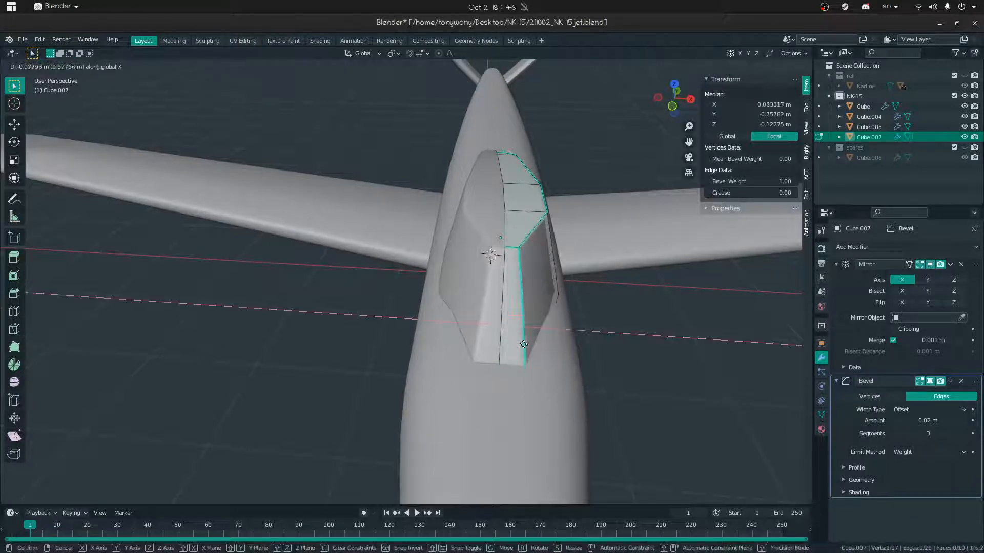
click(528, 344)
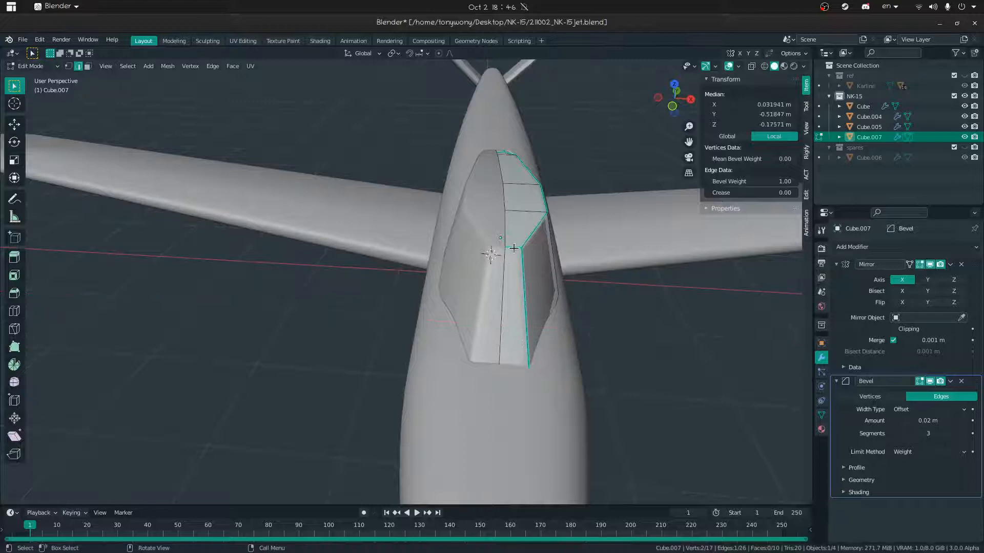
Slide the windscreen's top edge along the canopy surface and check the shape outside mesh editing
key(g)
key(g)
click(486, 256)
middle_drag(485, 255, 535, 239)
click(536, 239)
middle_drag(501, 314, 461, 402)
key(Tab)
Edit the canopy mesh and raise the windscreen's lower front edge 0.11217 m along Z
middle_drag(408, 450, 389, 260)
key(ctrl+Tab)
click(603, 268)
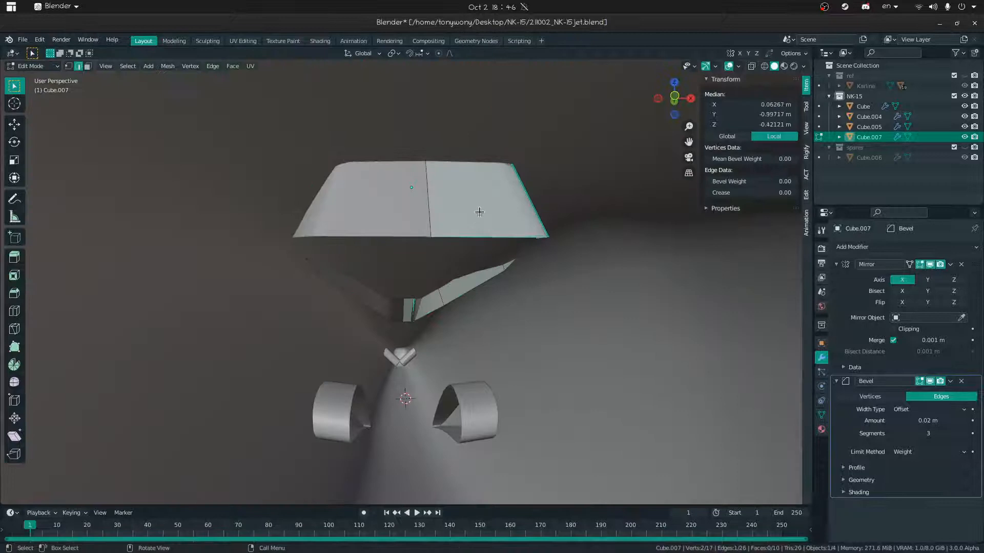
middle_drag(603, 268, 455, 212)
key(g)
key(z)
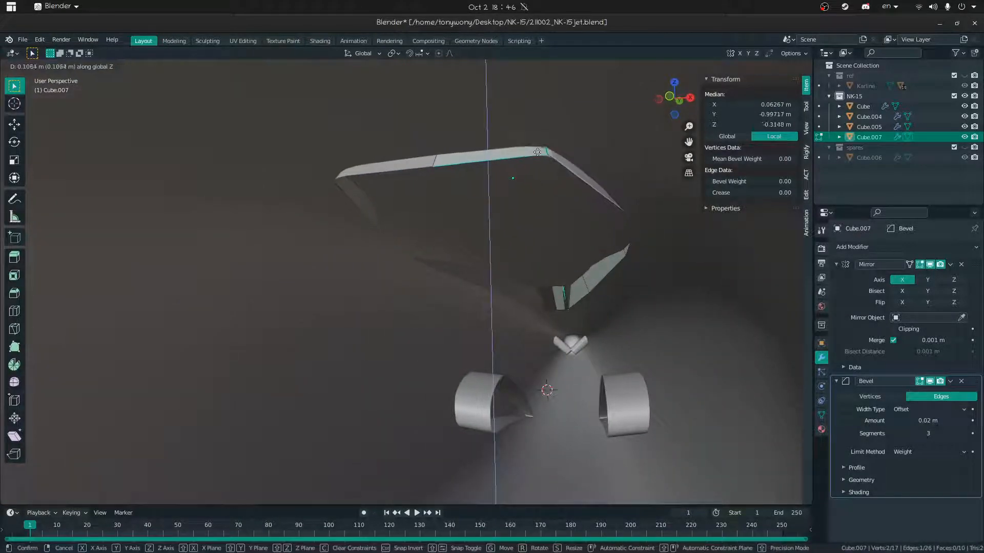
click(538, 146)
Examine the reshaped canopy on the fuselage in Object Mode, up close and with the whole jet in view
scroll(542, 200, up, 10)
key(ctrl+Tab)
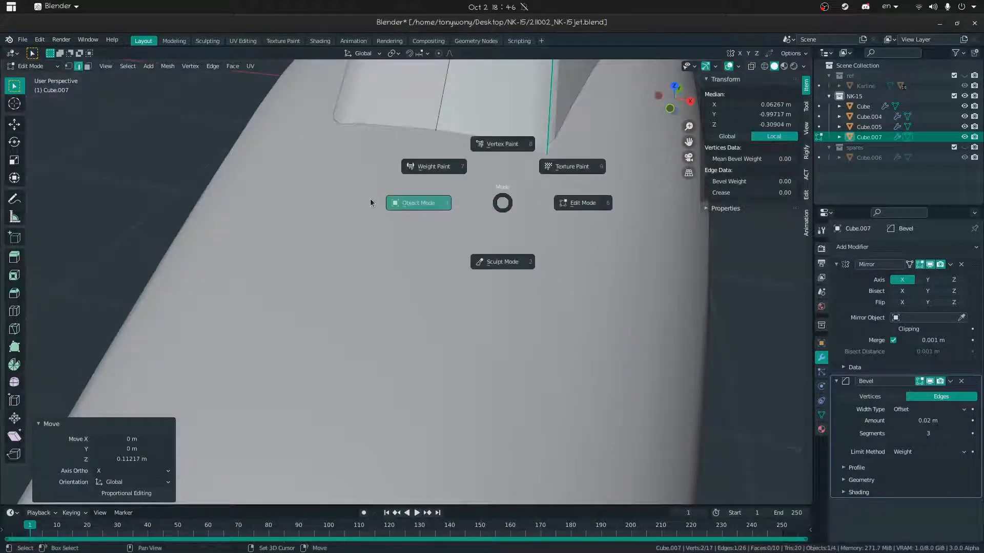
scroll(406, 281, down, 8)
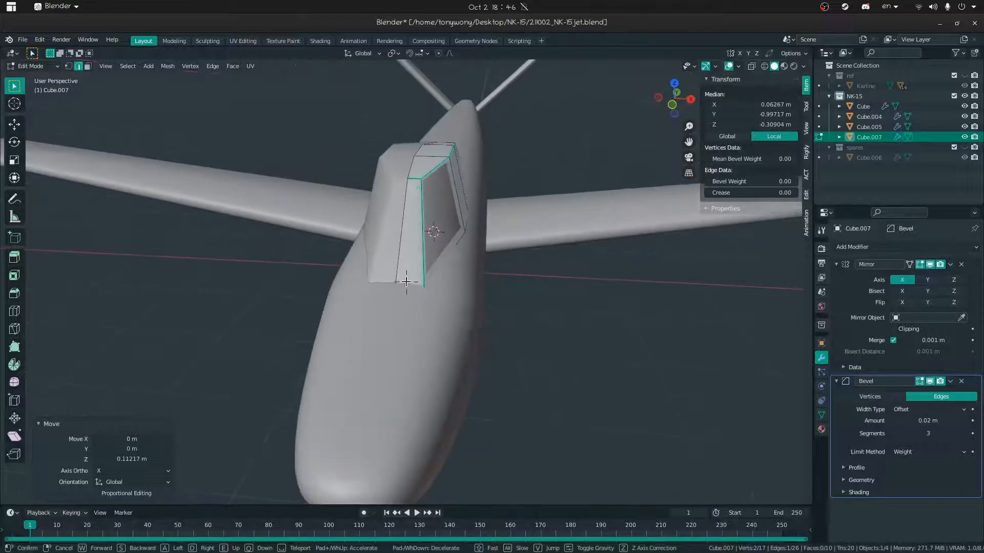
click(501, 345)
key(ctrl+Tab)
click(305, 336)
middle_drag(306, 336, 482, 333)
click(420, 355)
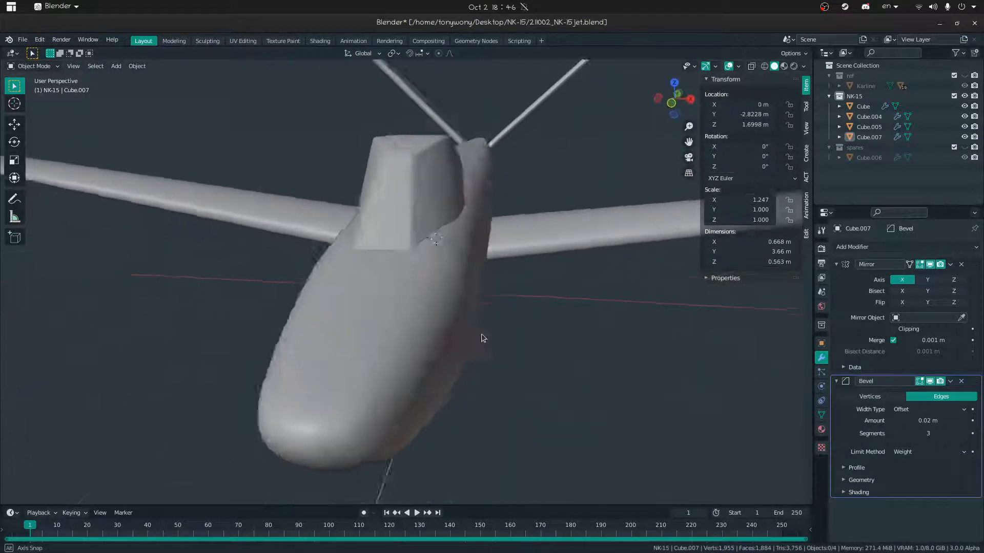
key(shift+grave)
click(406, 282)
middle_drag(407, 282, 439, 313)
scroll(439, 233, down, 5)
middle_drag(439, 229, 426, 263)
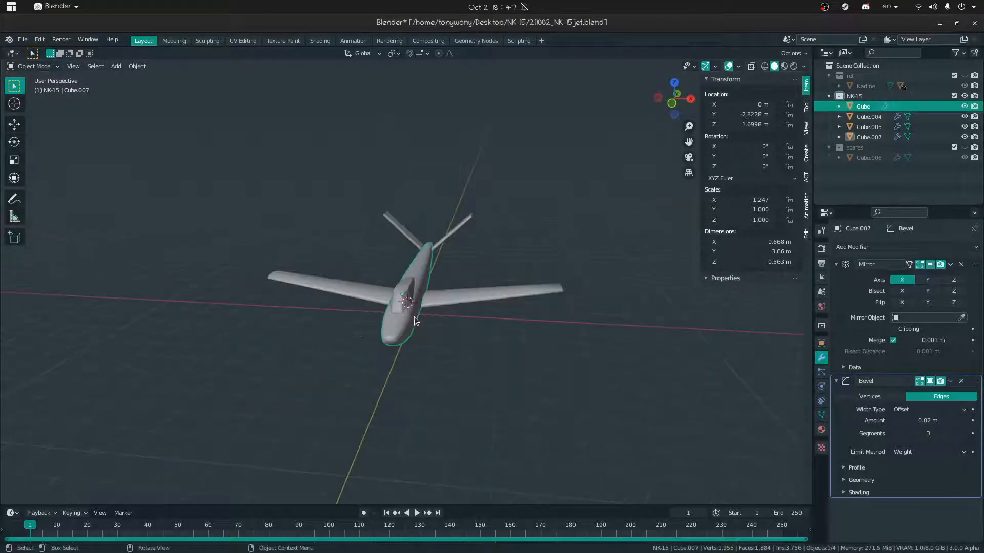
Select the fuselage and examine its dimensions and front profile against the canopy
click(416, 318)
scroll(405, 313, up, 5)
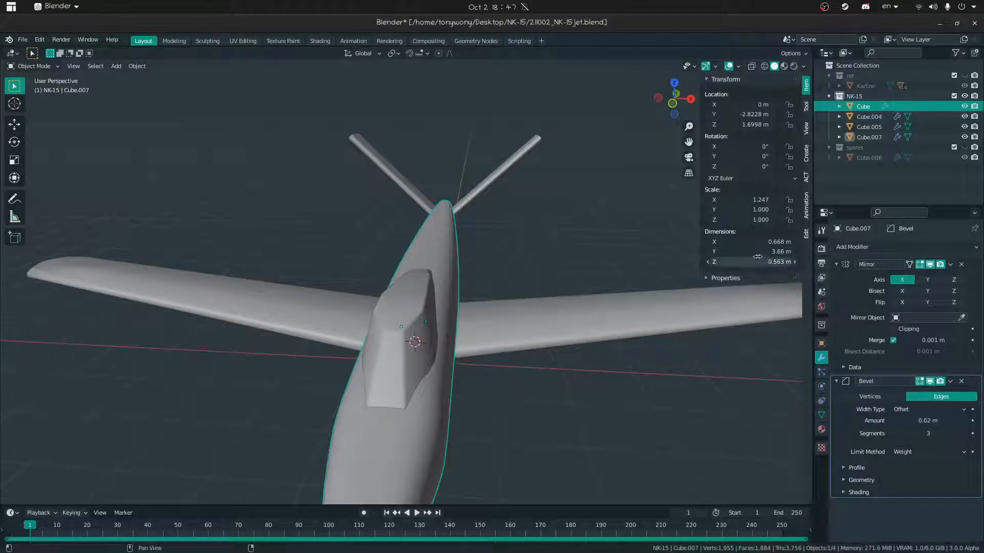
drag(742, 242, 784, 244)
click(433, 370)
key(Escape)
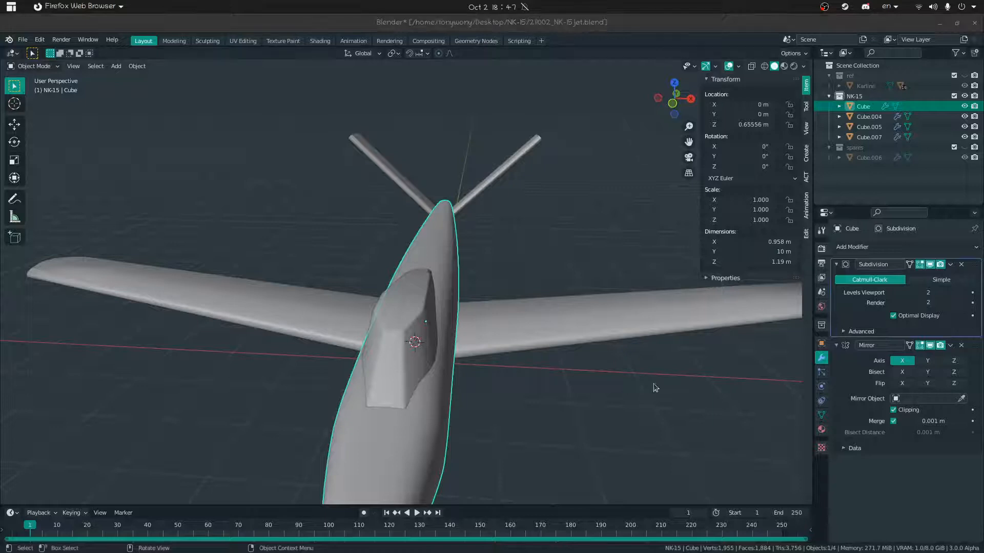
click(686, 396)
key(alt+Tab)
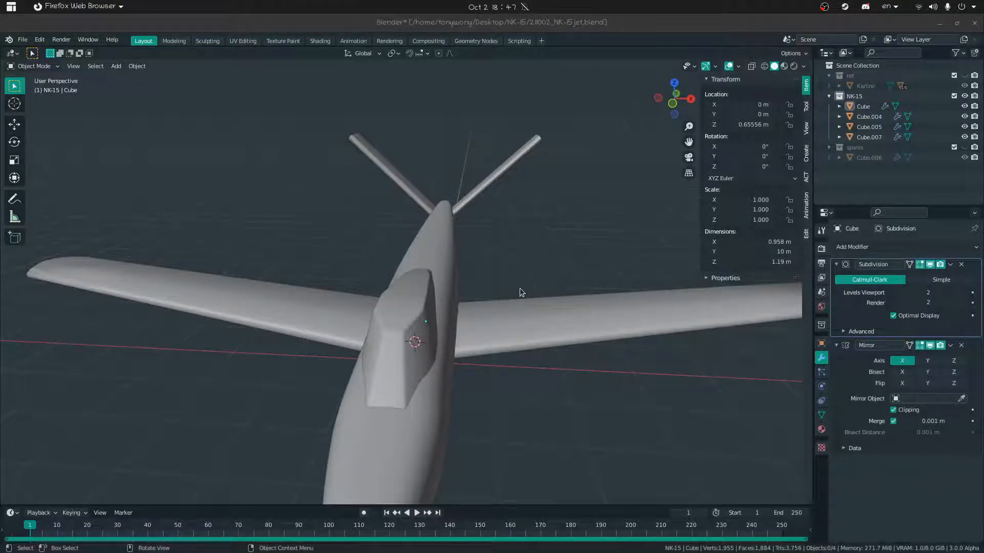
middle_drag(490, 329, 493, 303)
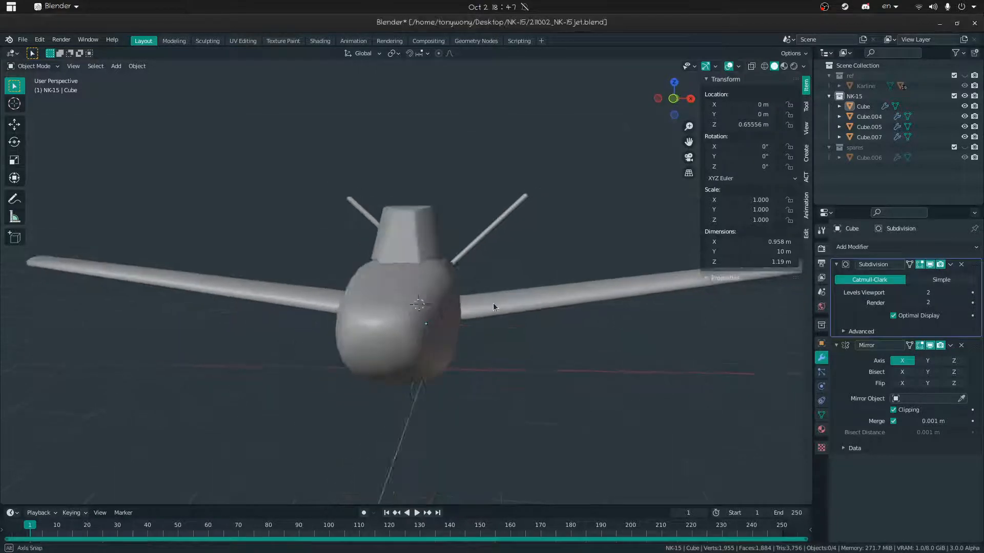
click(406, 324)
mouse_move(406, 324)
middle_down()
mouse_move(428, 319)
mouse_move(421, 233)
mouse_move(410, 338)
middle_up()
Switch to Firefox, look at the NACA airfoil and B-52 image results, and return to Blender
key(alt+Tab)
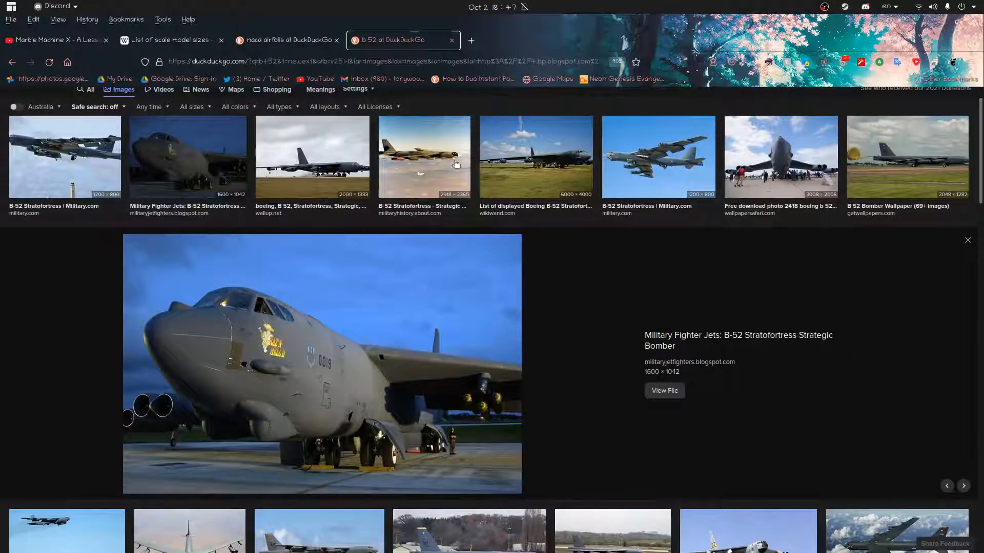
click(287, 40)
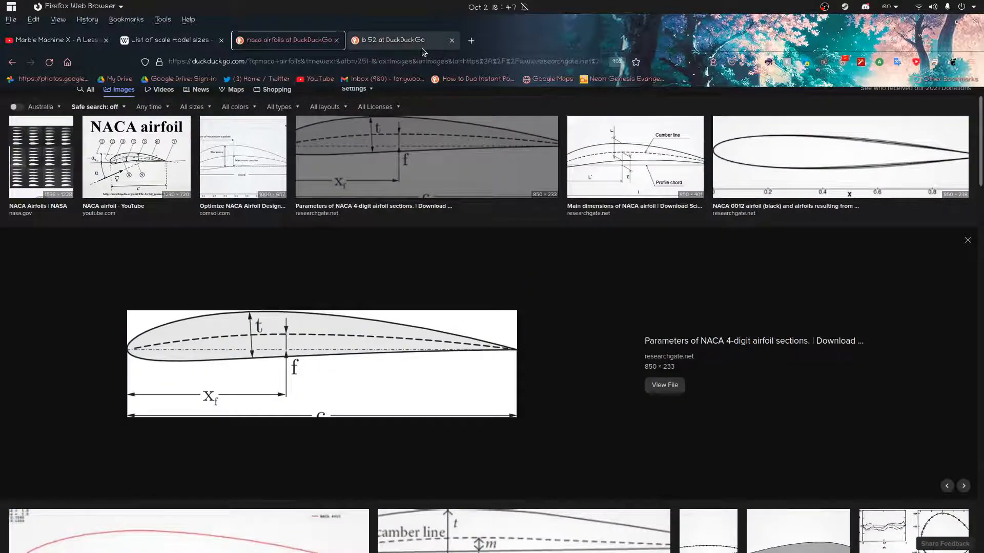
click(405, 40)
key(alt+Tab)
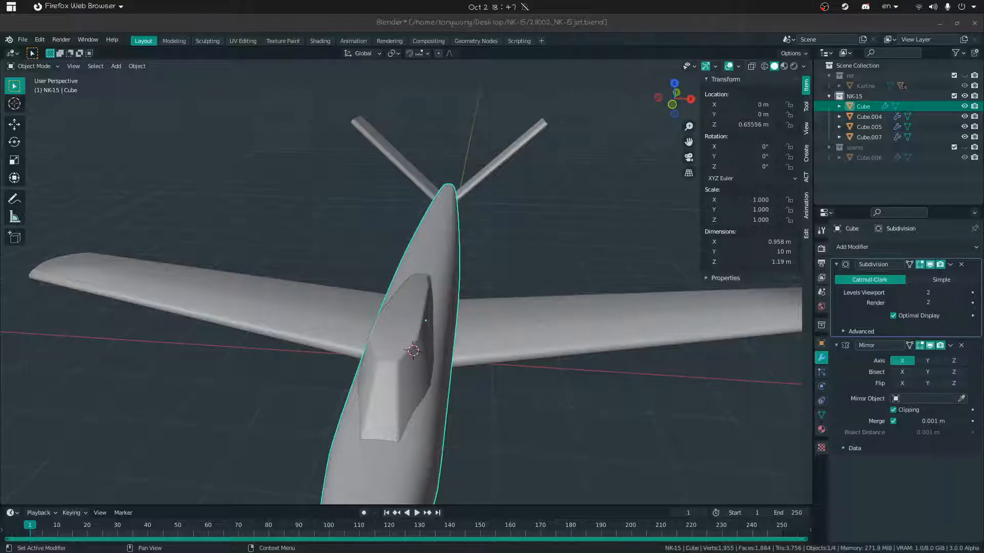
Widen the whole fuselage mesh by scaling it along X in Edit Mode
middle_drag(567, 345, 491, 340)
scroll(490, 340, down, 5)
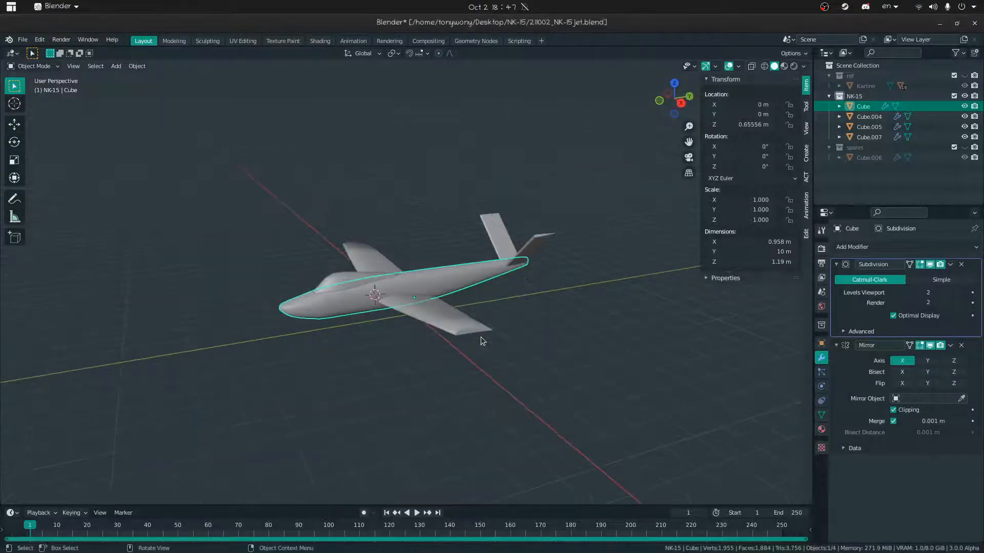
middle_drag(429, 336, 468, 349)
middle_drag(605, 286, 494, 334)
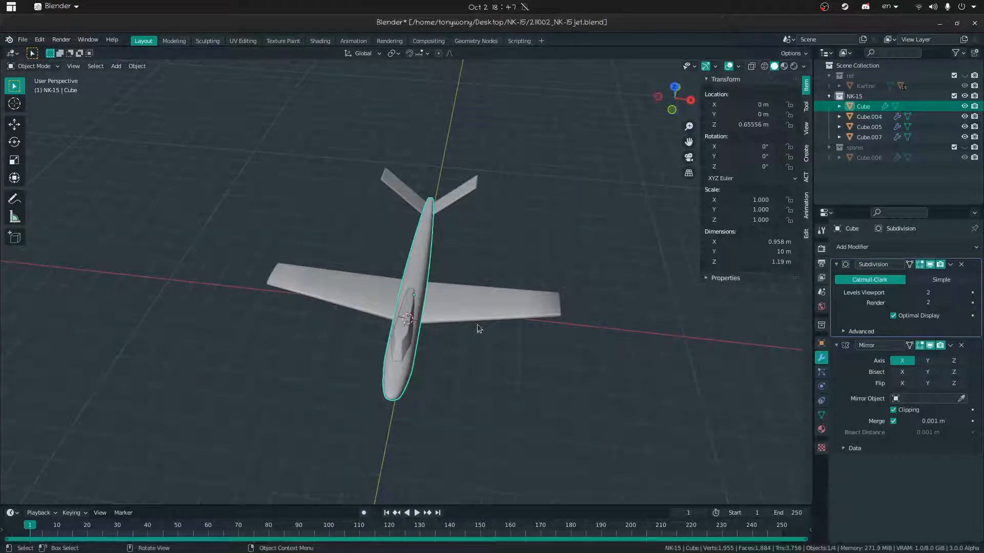
key(Tab)
key(s)
key(x)
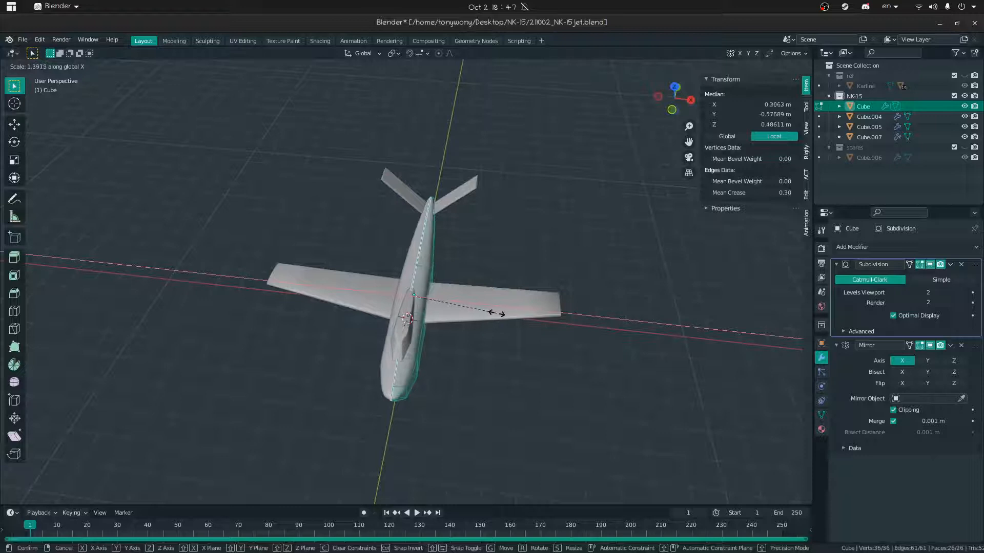
click(506, 310)
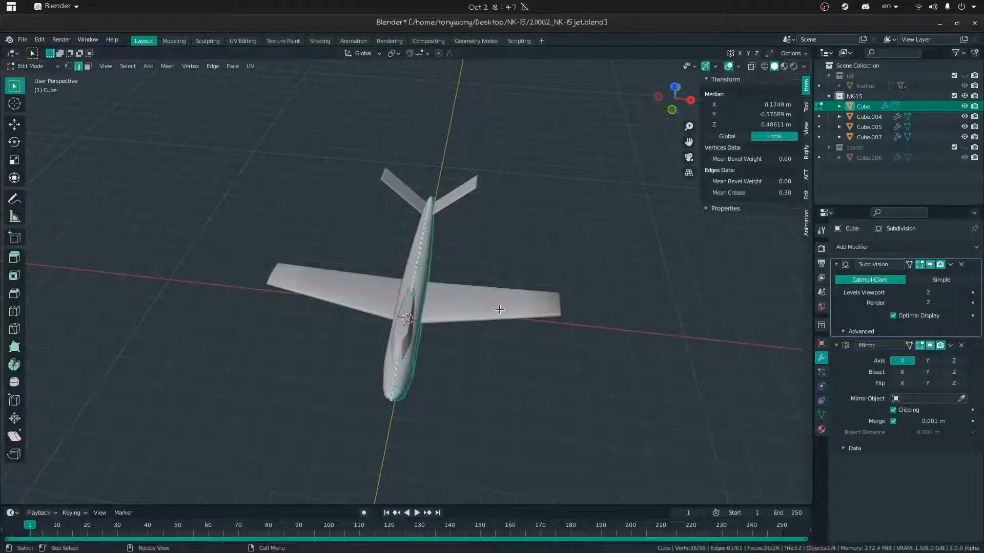
Select the row of fuselage side faces from nose to tail and move it outward along X
key(shift+grave)
click(448, 285)
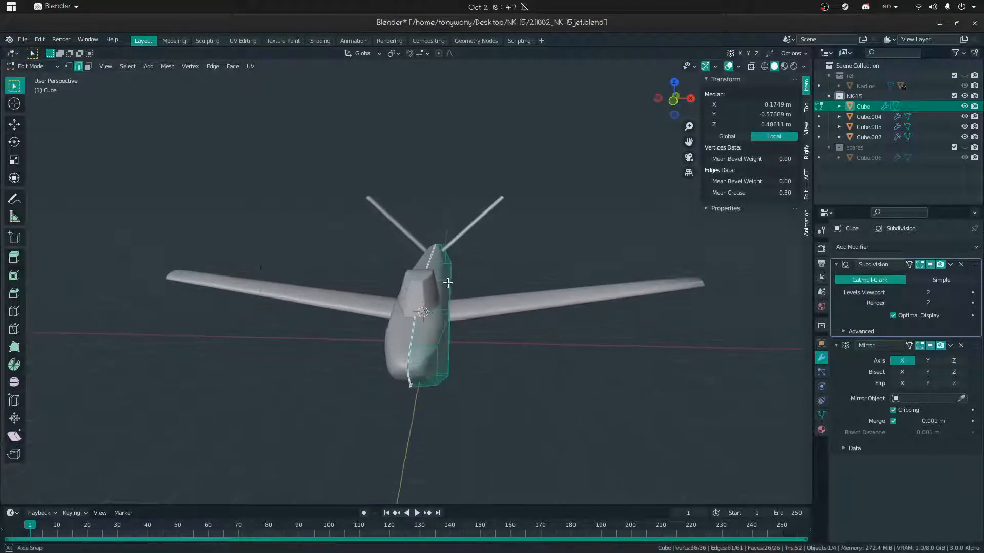
middle_drag(448, 285, 394, 295)
key(3)
click(378, 314)
scroll(557, 266, up, 3)
middle_drag(557, 266, 514, 271)
key(shift+grave)
key(s)
click(578, 277)
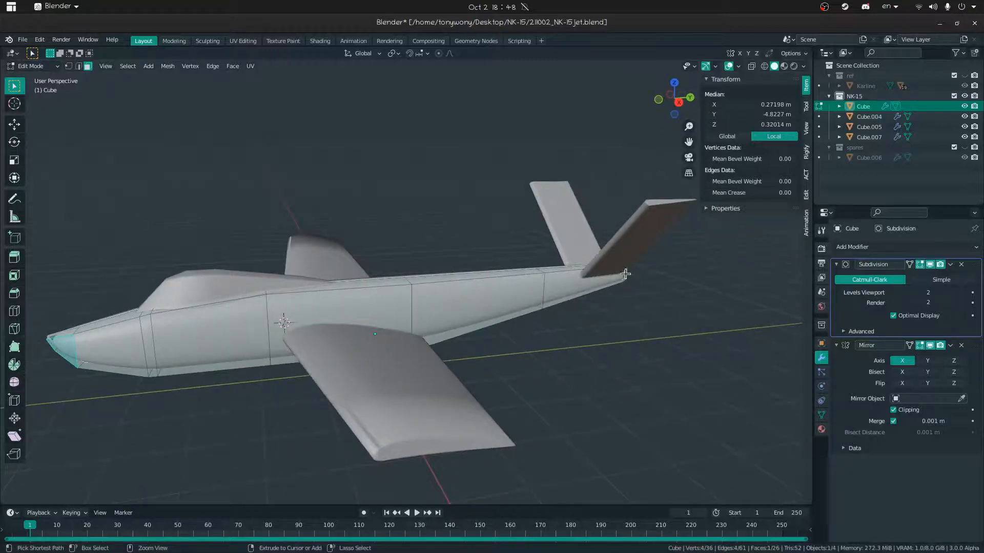
ctrl+click(625, 274)
middle_drag(626, 275, 511, 377)
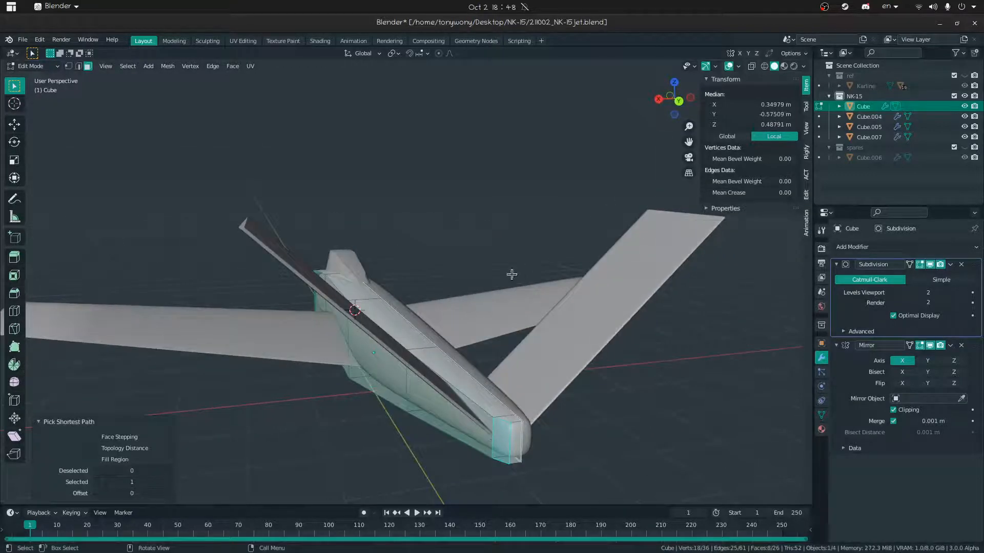
middle_drag(518, 265, 497, 294)
key(g)
key(x)
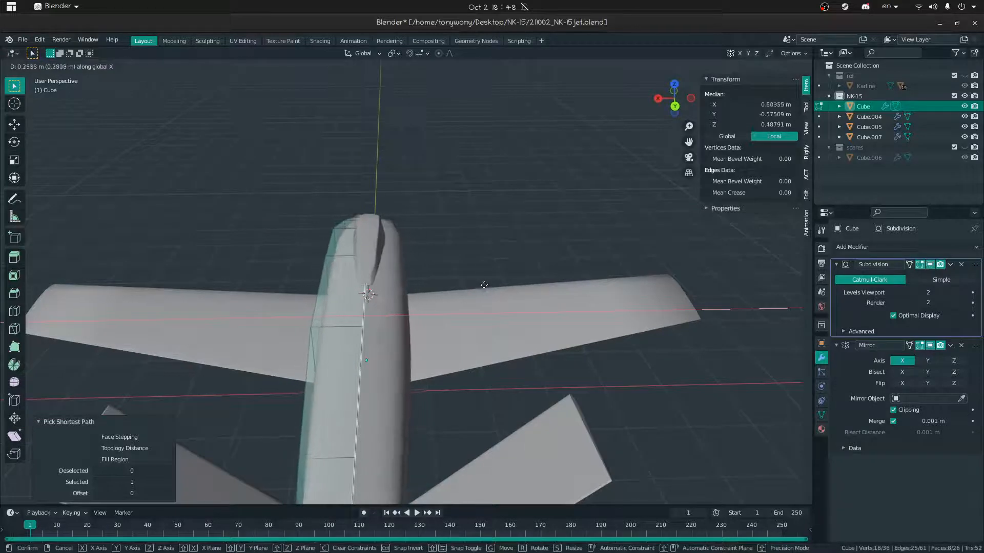
click(481, 287)
Select the three side faces along the fuselage's middle and move them outward 0.15211 m along X
middle_drag(482, 287, 629, 295)
middle_drag(443, 285, 351, 295)
key(Tab)
key(Tab)
click(357, 298)
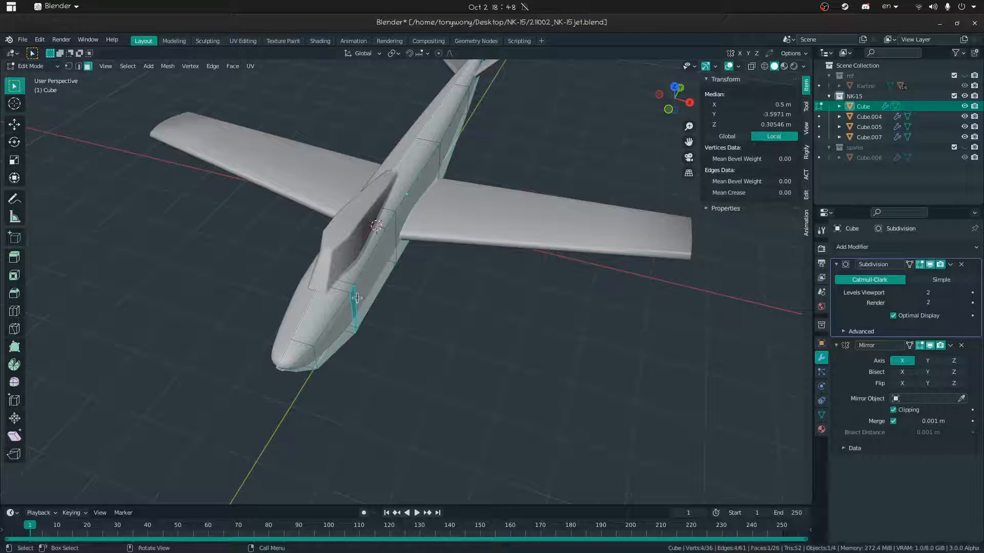
ctrl+click(461, 121)
middle_drag(465, 135, 445, 140)
key(g)
key(y)
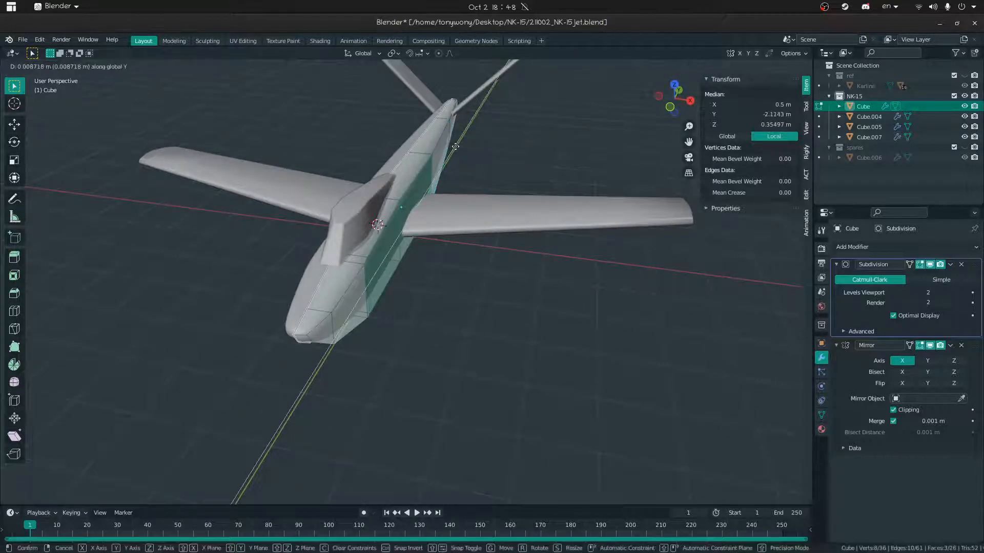
key(x)
click(455, 153)
Scale the three middle side faces to about 0.85 along Z and check the fuselage in Object Mode
middle_drag(456, 154, 451, 137)
key(s)
key(z)
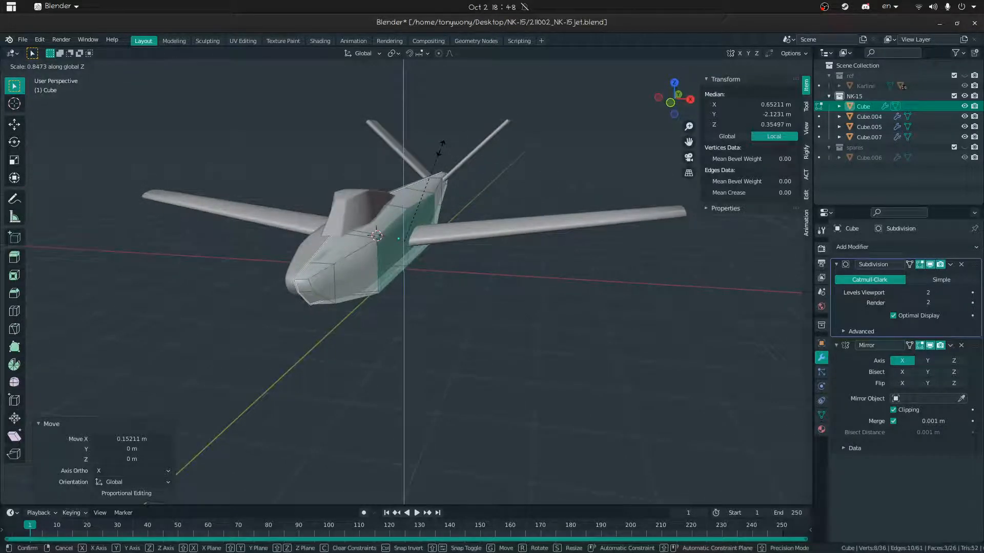
click(437, 149)
key(ctrl+Tab)
click(296, 161)
middle_drag(440, 160, 379, 195)
Select the upper fuselage surface behind the canopy and adjust its height along Z
key(Tab)
key(alt+a)
click(383, 196)
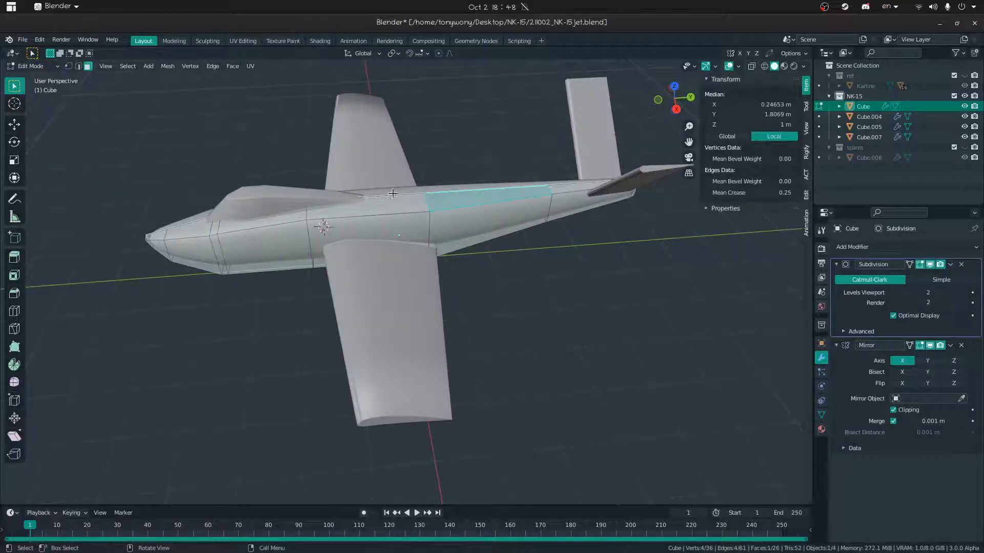
key(g)
key(z)
click(445, 183)
middle_drag(445, 183, 333, 163)
click(481, 285)
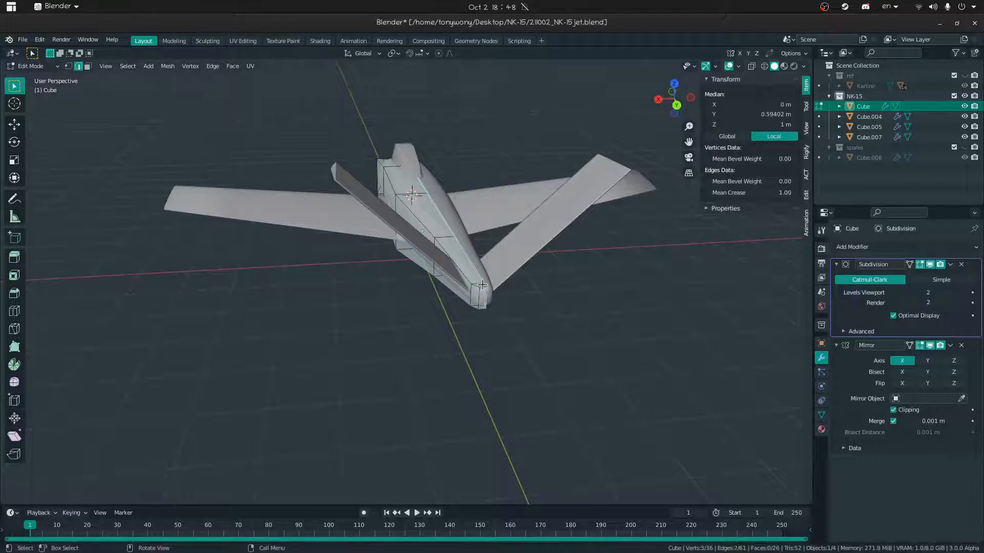
middle_drag(482, 283, 516, 207)
ctrl+click(458, 194)
key(Tab)
Select the fuselage, canopy and tail fins together and hide the unselected wings
middle_drag(255, 165, 345, 179)
shift+middle_drag(126, 236, 373, 281)
shift+click(340, 206)
shift+click(599, 177)
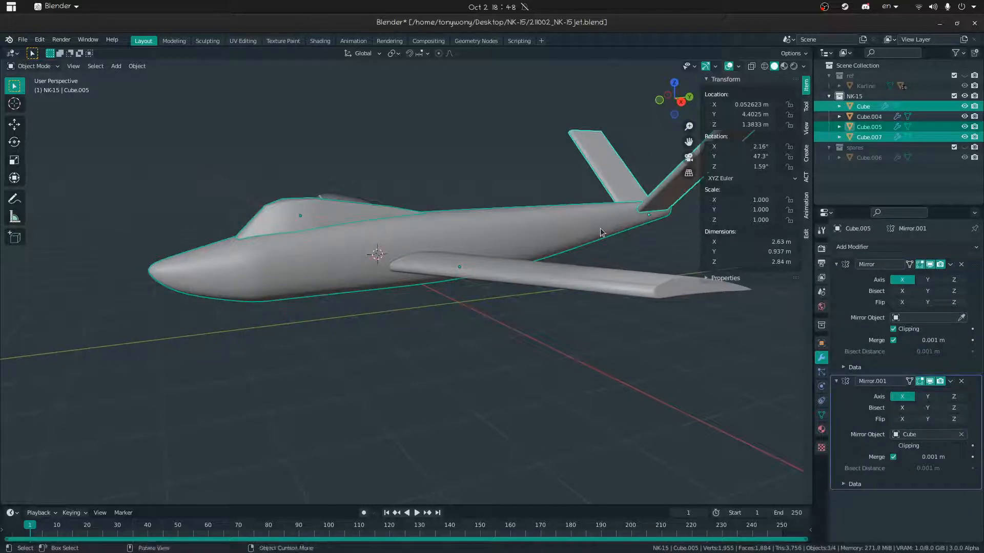
key(shift+h)
middle_drag(524, 235, 449, 229)
Enter Edit Mode on the fuselage, canopy and tail together and adjust the fuselage's underside edges along Z
key(ctrl+Tab)
click(635, 249)
middle_drag(416, 277, 398, 216)
click(376, 112)
shift+middle_drag(376, 112, 385, 245)
scroll(328, 188, down, 2)
middle_drag(336, 178, 313, 246)
ctrl+click(611, 295)
key(g)
key(z)
click(494, 317)
Select the fuselage's lower side edges toward the tail, raise them about 0.07 m along Z and return to Object Mode
key(3)
click(301, 226)
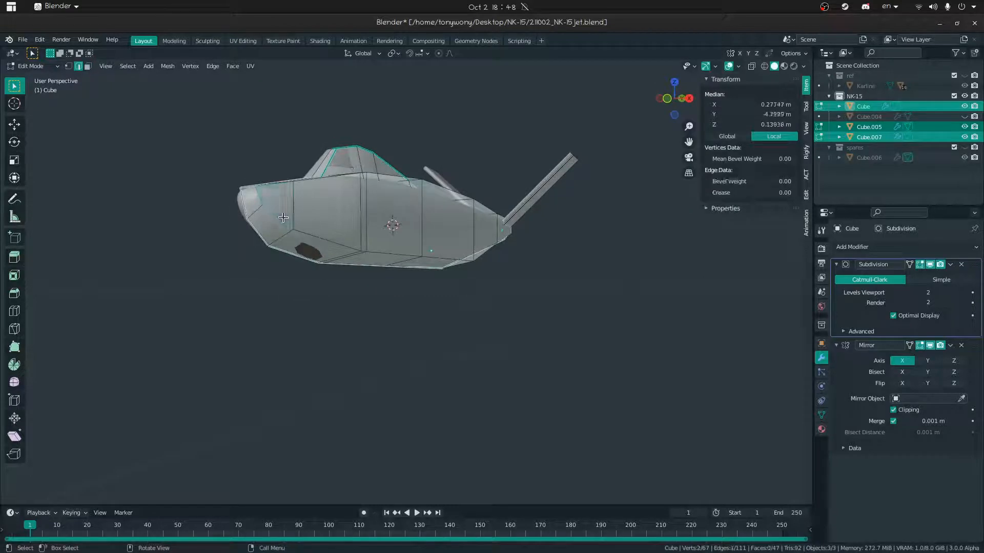
middle_drag(471, 255, 438, 263)
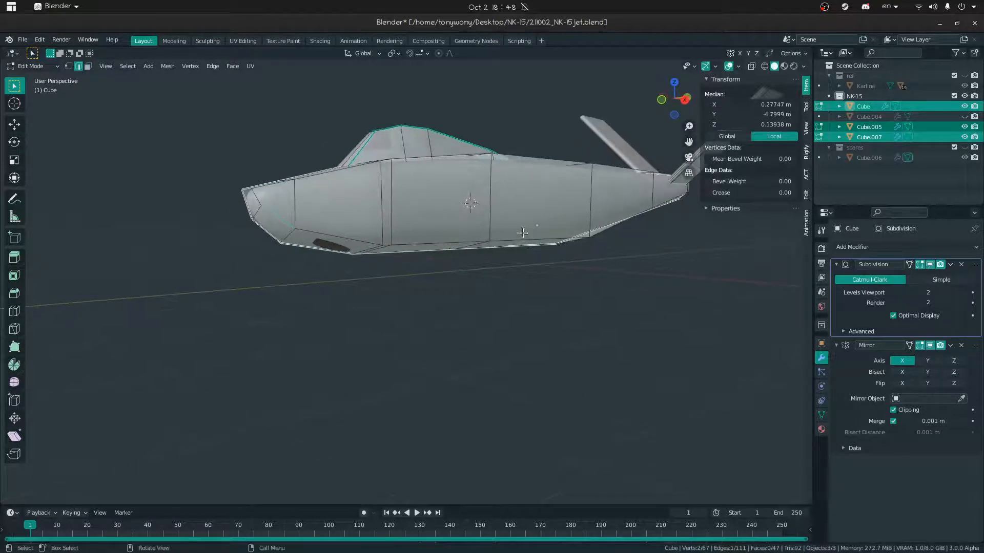
ctrl+click(561, 237)
key(g)
key(z)
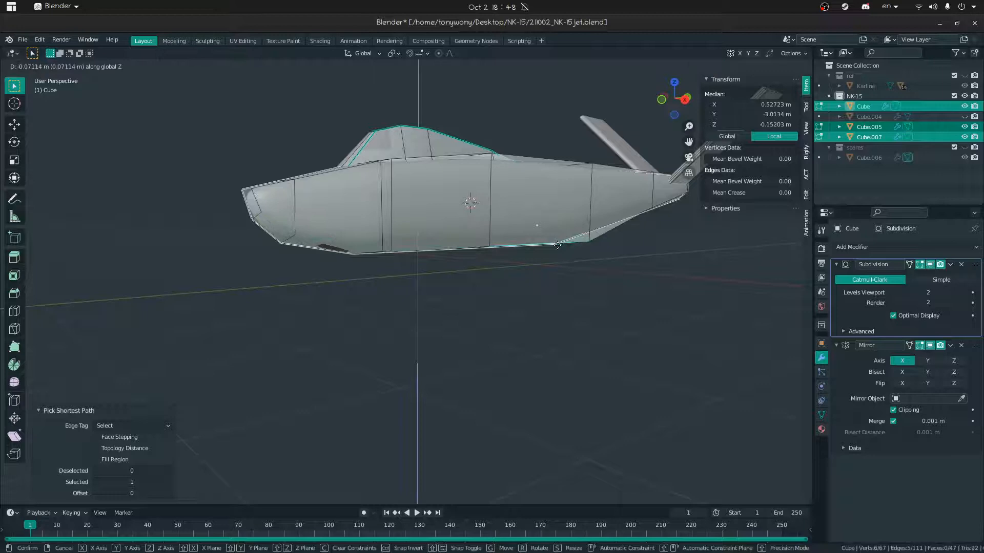
click(558, 245)
key(Tab)
Select only the canopy and widen it along X to a scale of about 1.61
middle_drag(557, 246, 382, 331)
key(alt+a)
shift+middle_drag(381, 331, 407, 263)
scroll(407, 263, up, 3)
click(407, 264)
key(a)
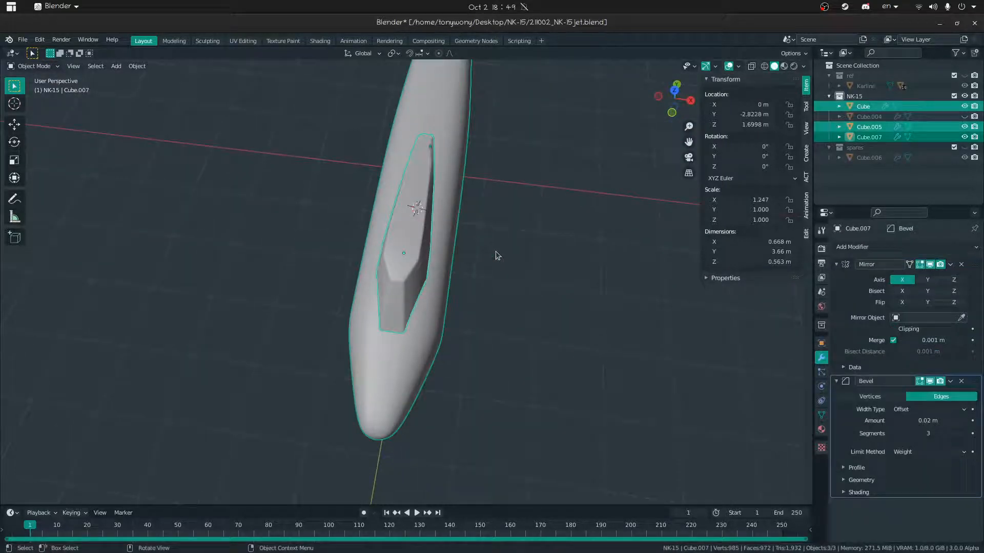
click(426, 256)
click(414, 250)
key(s)
key(x)
click(545, 263)
middle_drag(546, 262, 553, 211)
click(599, 270)
middle_drag(600, 271, 353, 200)
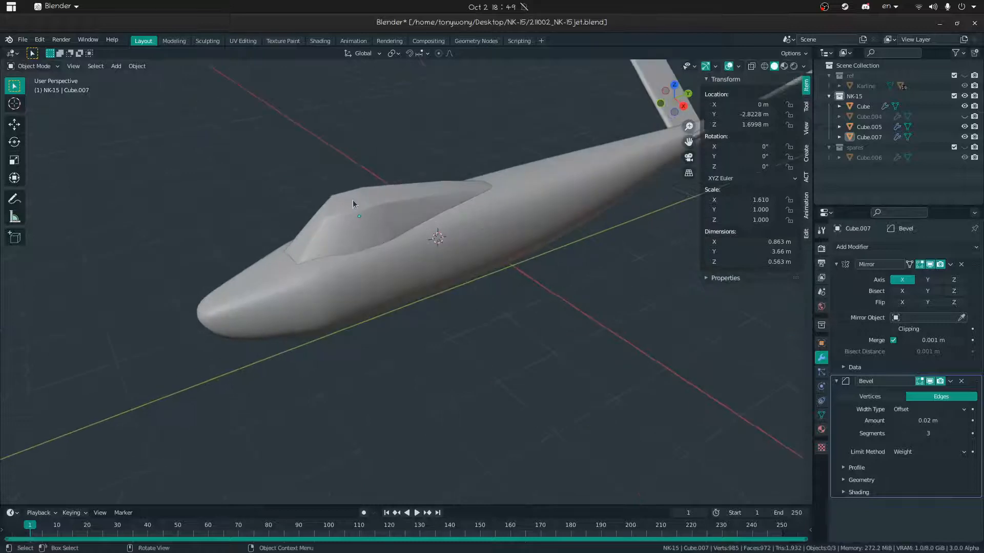
Scale the canopy's top side face along Z in Edit Mode and check its shape from the front in Object Mode
click(352, 200)
key(Tab)
key(3)
click(361, 203)
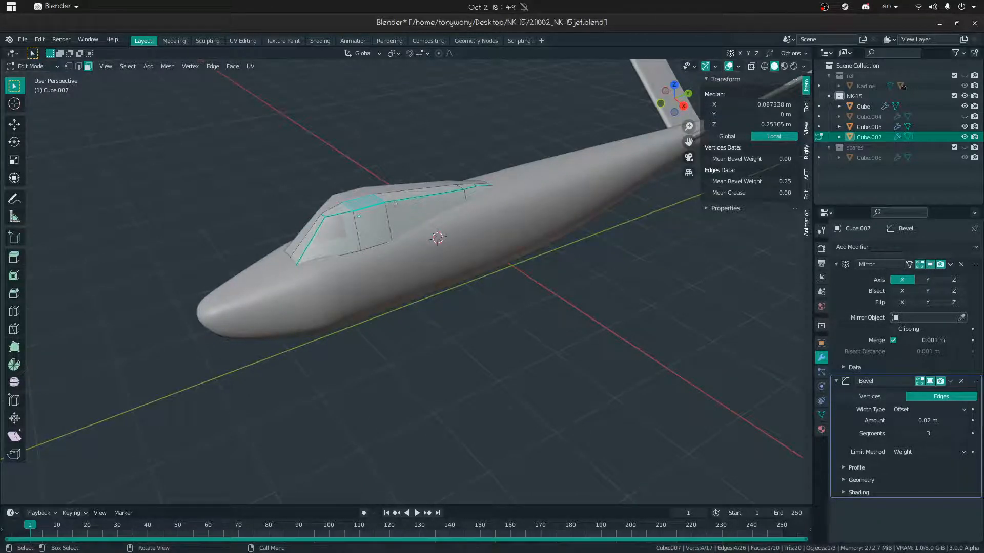
key(s)
key(z)
click(393, 205)
key(Tab)
middle_drag(348, 195, 448, 257)
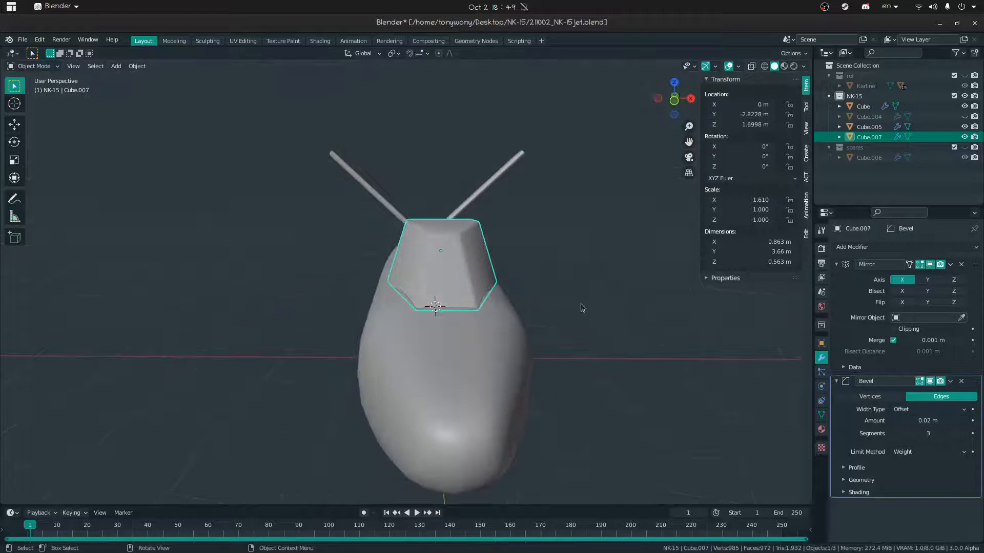
click(602, 315)
middle_drag(602, 314, 559, 287)
Select the canopy's lower edge loop and lower it about 0.03 m along Z into the fuselage
click(453, 207)
middle_drag(453, 207, 424, 264)
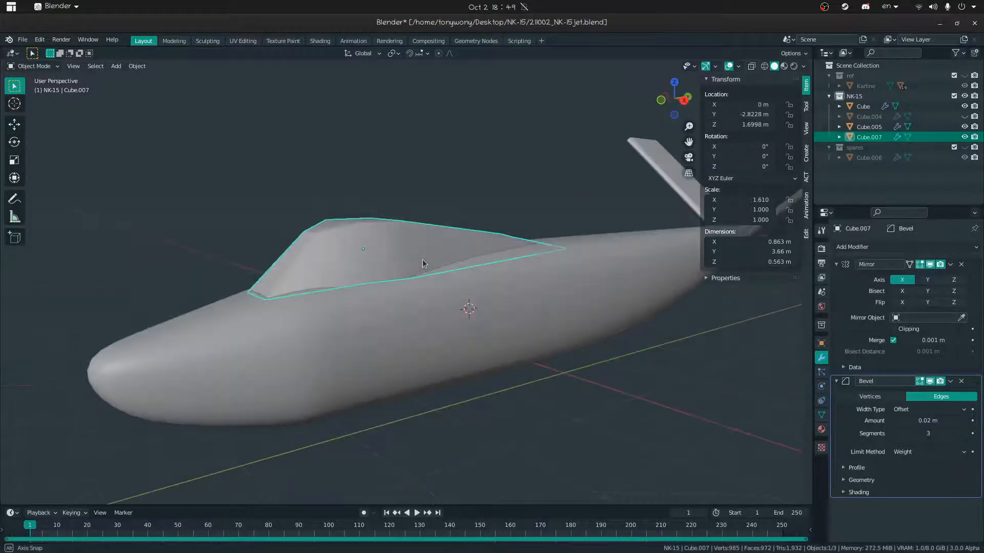
key(Tab)
key(alt+a)
key(2)
click(380, 281)
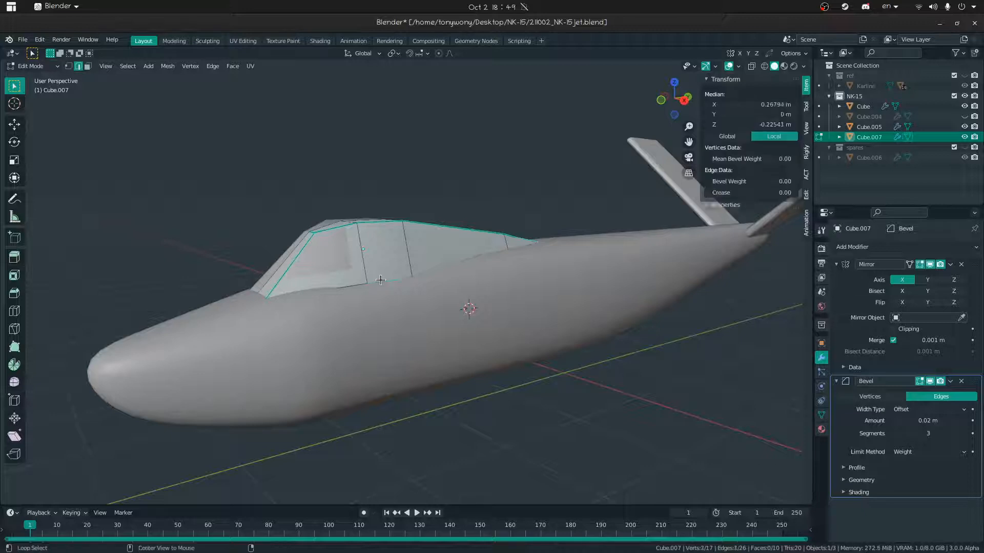
key(g)
key(z)
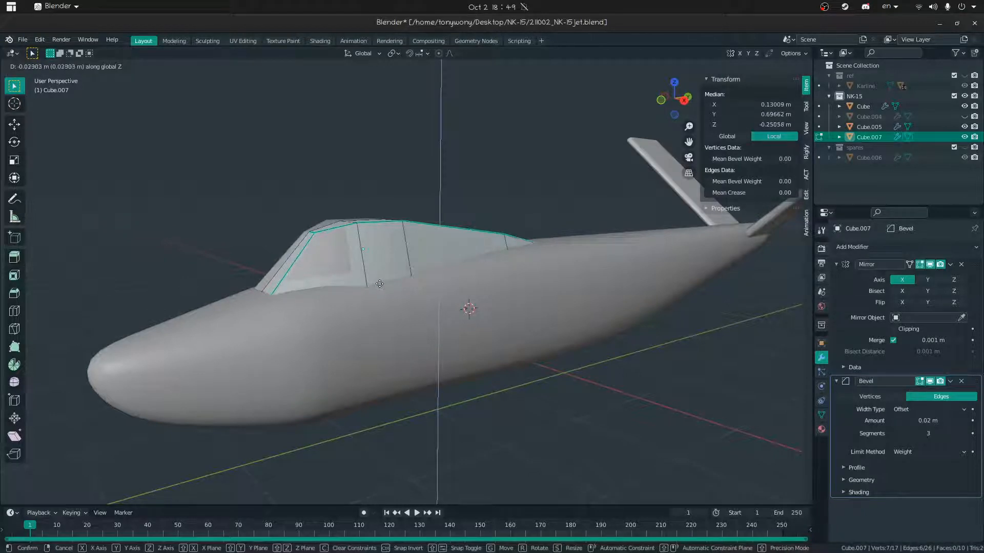
click(380, 284)
scroll(380, 282, up, 2)
key(Tab)
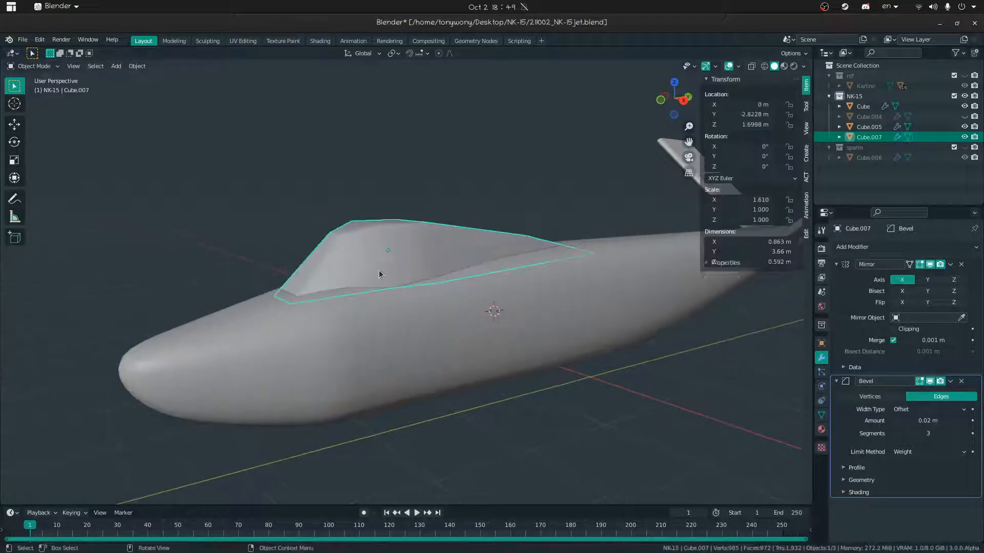
Reveal the hidden wings and adjust their height along Z to a location of about 0.847 m
scroll(379, 270, down, 5)
key(alt+a)
key(alt+h)
middle_drag(490, 315, 337, 283)
click(365, 274)
key(g)
key(z)
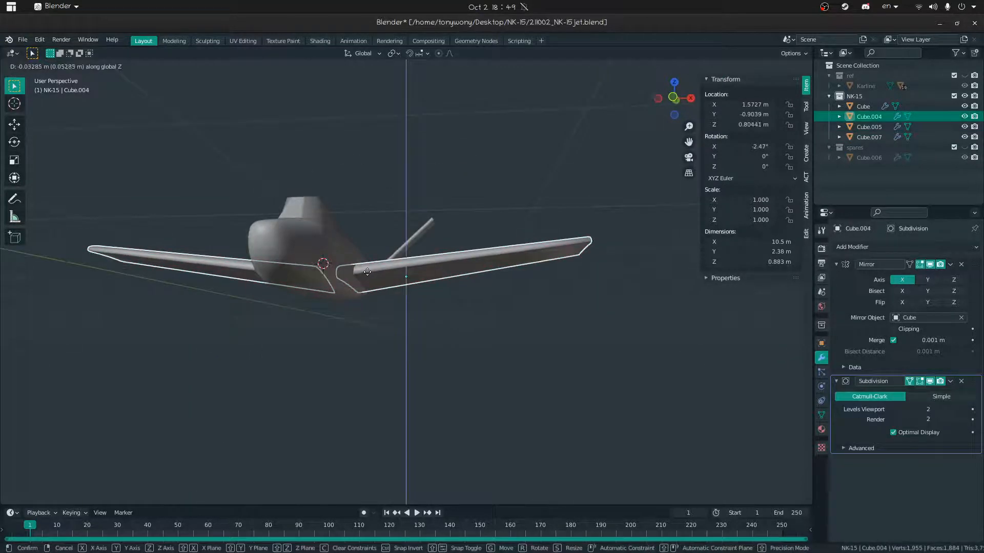
click(367, 268)
Move the wings toward the tail along Y to a location of about -0.436 m
middle_drag(508, 362, 429, 340)
key(shift+grave)
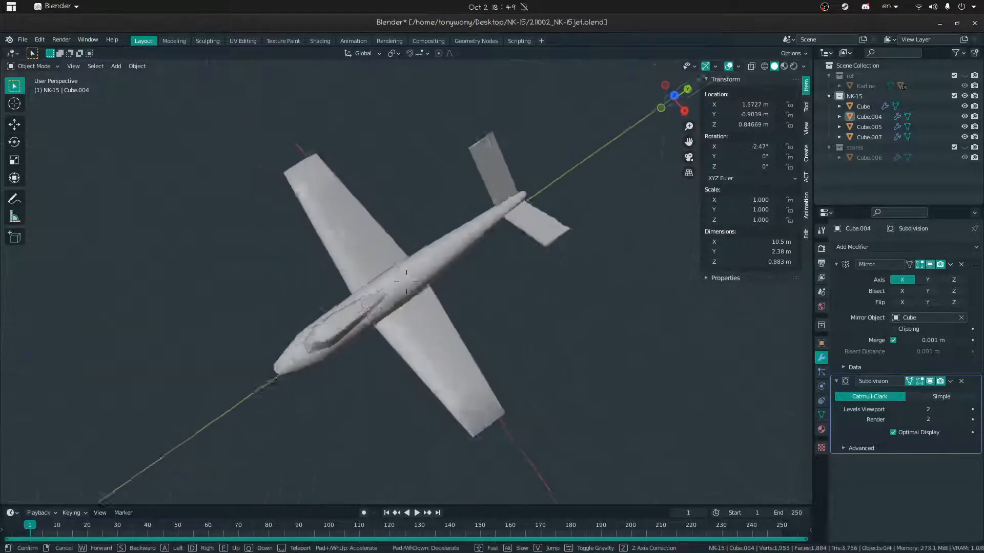
click(407, 266)
click(407, 266)
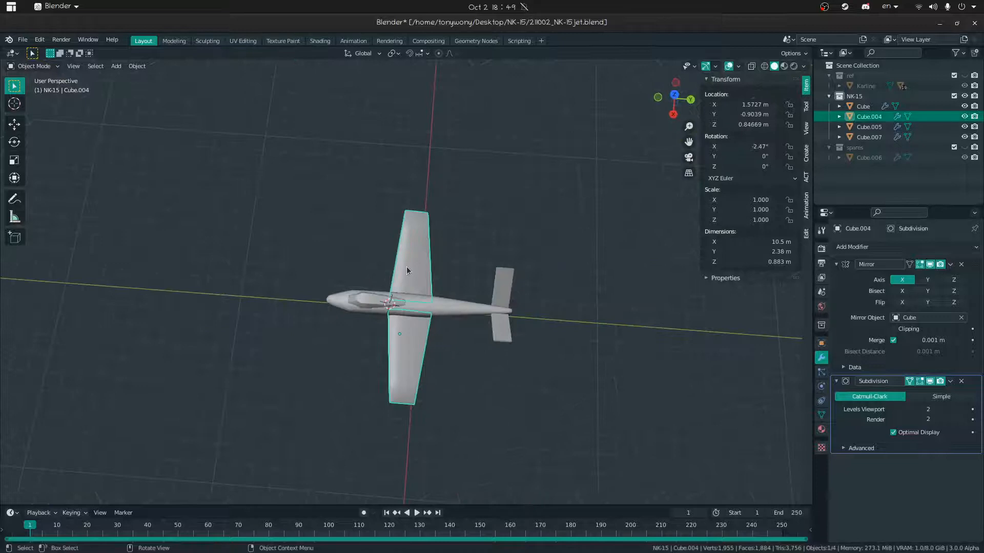
key(g)
key(y)
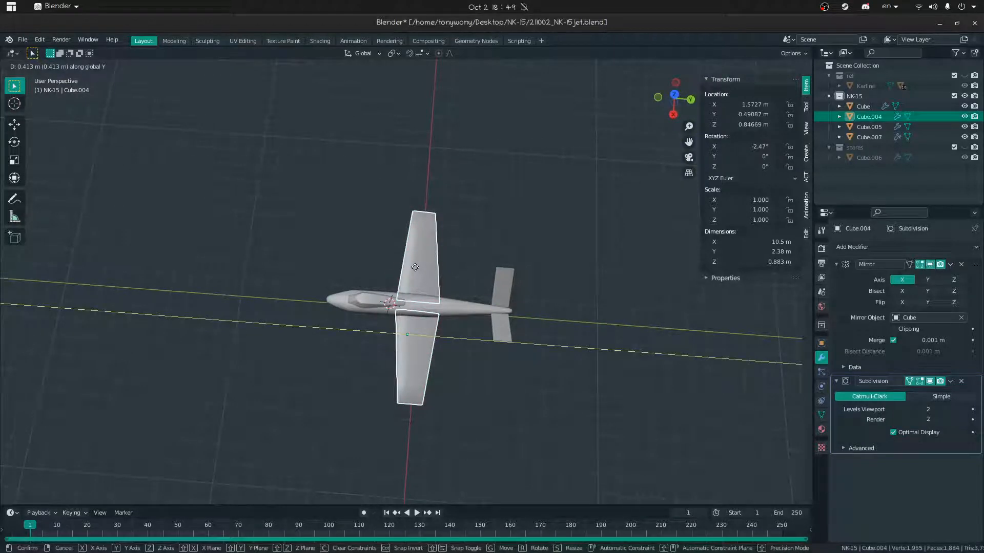
click(413, 266)
key(g)
key(y)
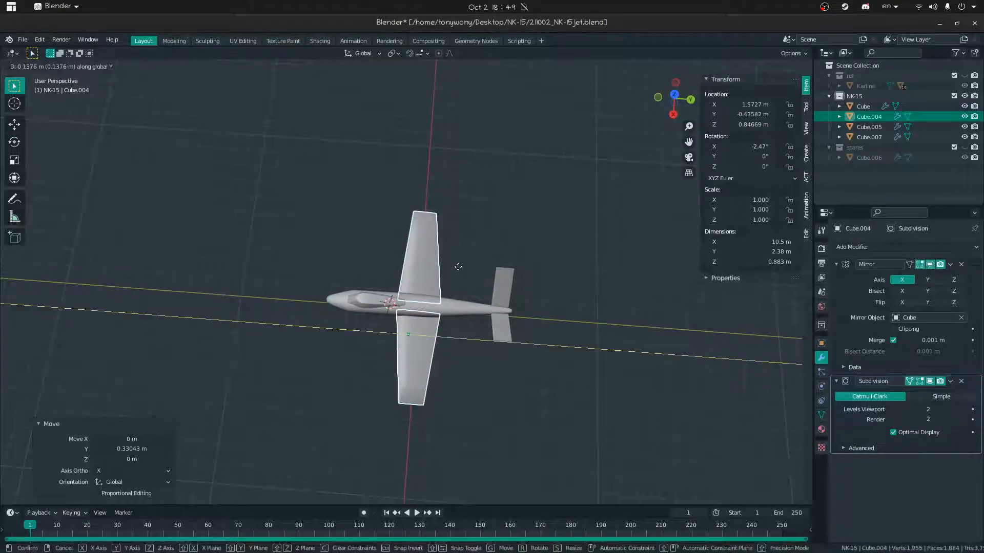
click(458, 267)
middle_drag(457, 272, 577, 292)
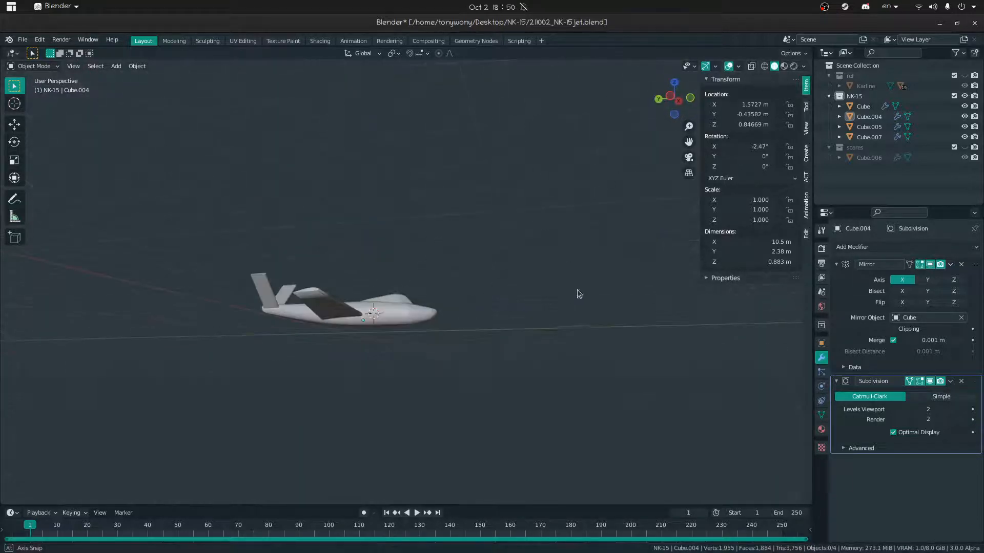
Switch the viewport lighting to MatCap and try two dark material previews on the aircraft
key(shift+grave)
key(w)
key(d)
key(w)
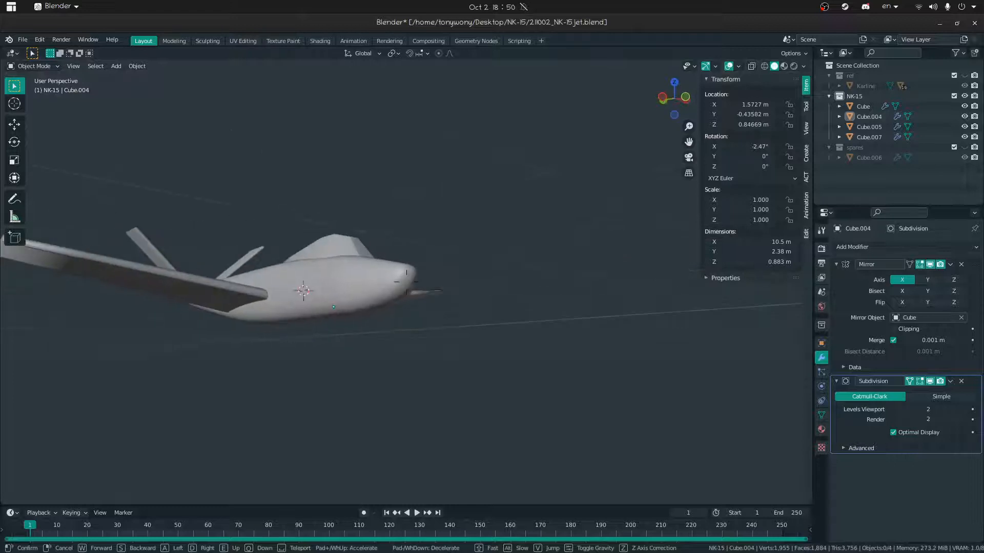
click(407, 282)
click(803, 66)
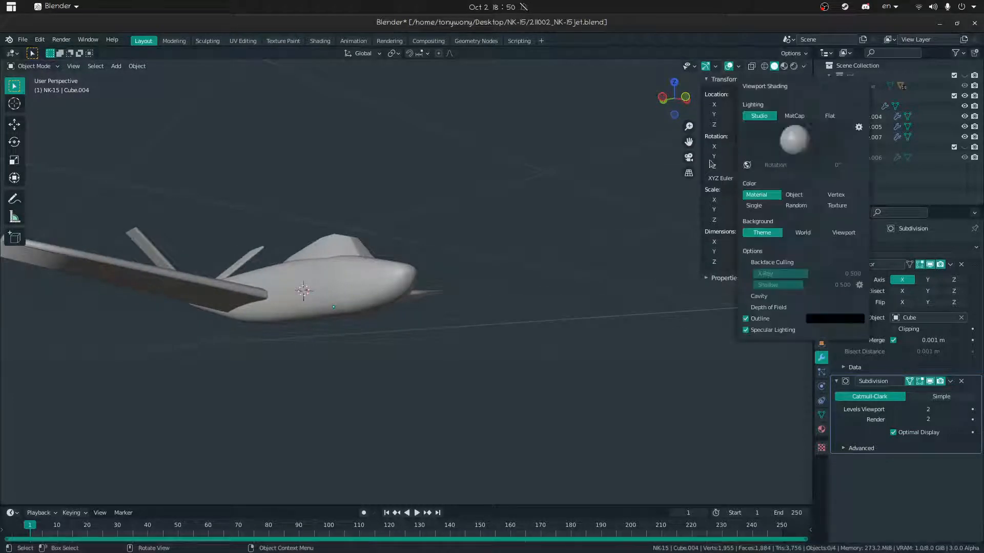
click(795, 116)
click(794, 140)
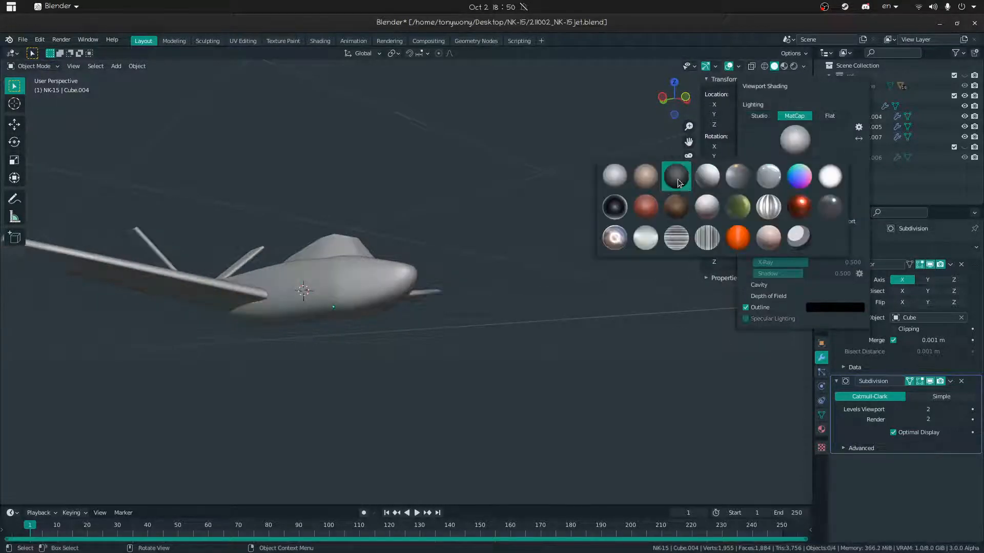
click(676, 176)
click(803, 67)
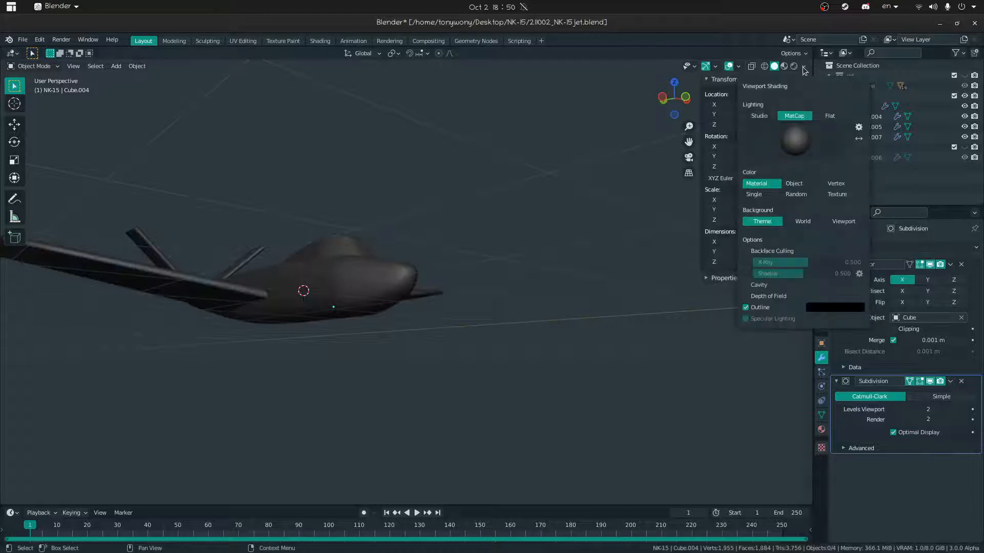
click(795, 139)
click(620, 206)
middle_drag(541, 239, 720, 171)
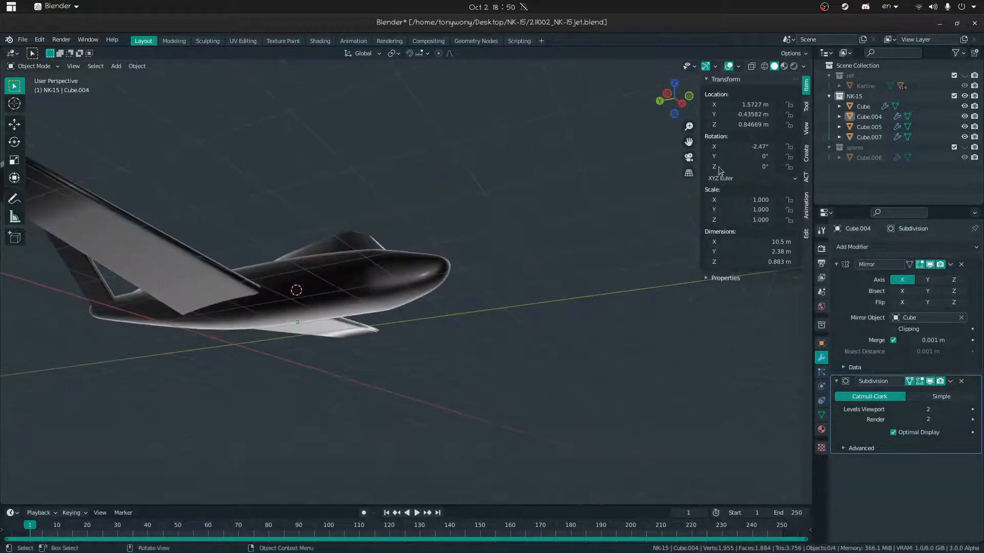
Set the viewport lighting to Flat and turn off the viewport overlays
click(803, 66)
click(793, 132)
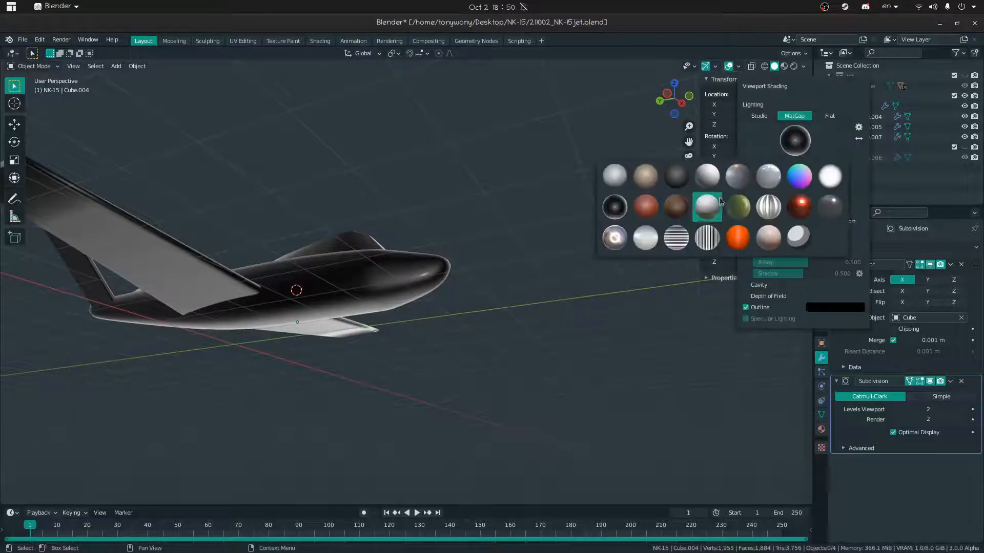
click(758, 115)
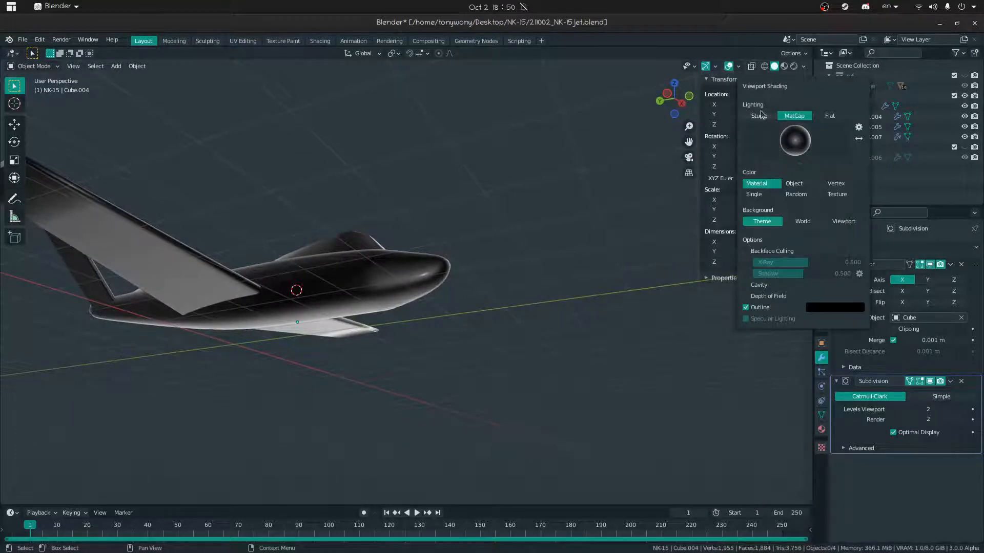
click(827, 117)
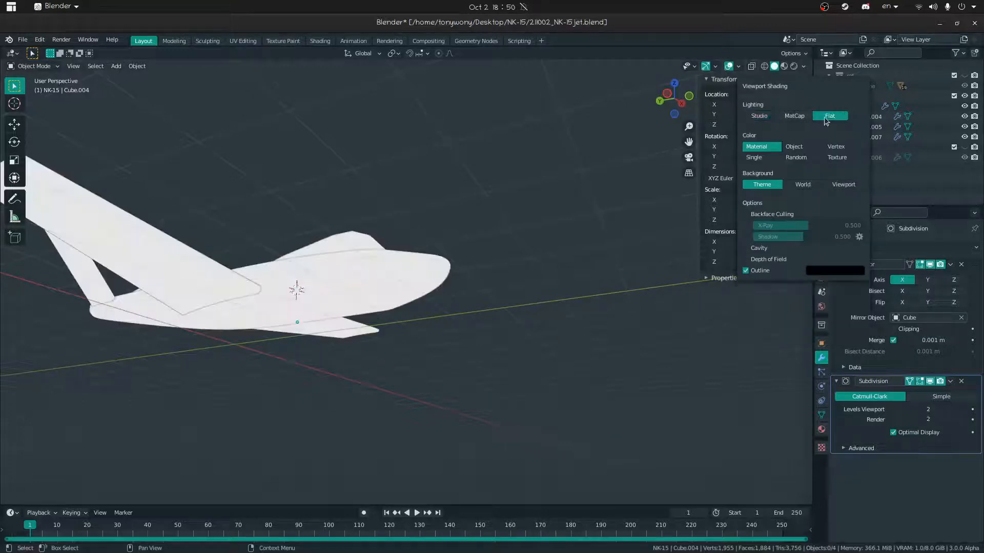
click(803, 67)
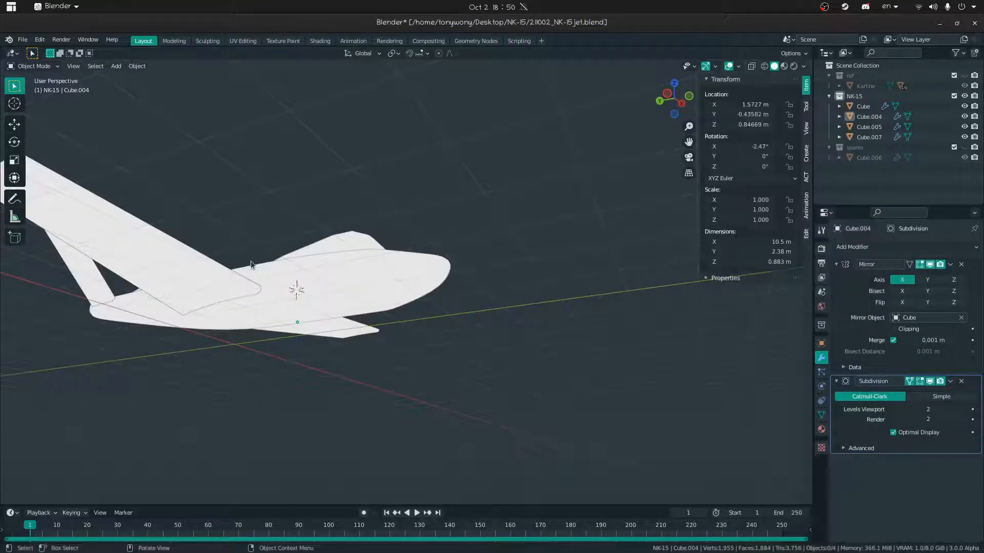
middle_drag(403, 162, 440, 171)
click(728, 67)
Examine the flat-shaded aircraft's silhouette and canopy outline from the front, nose and side
middle_drag(533, 256, 466, 250)
scroll(401, 207, up, 10)
scroll(402, 207, down, 10)
key(shift+grave)
key(w)
key(s)
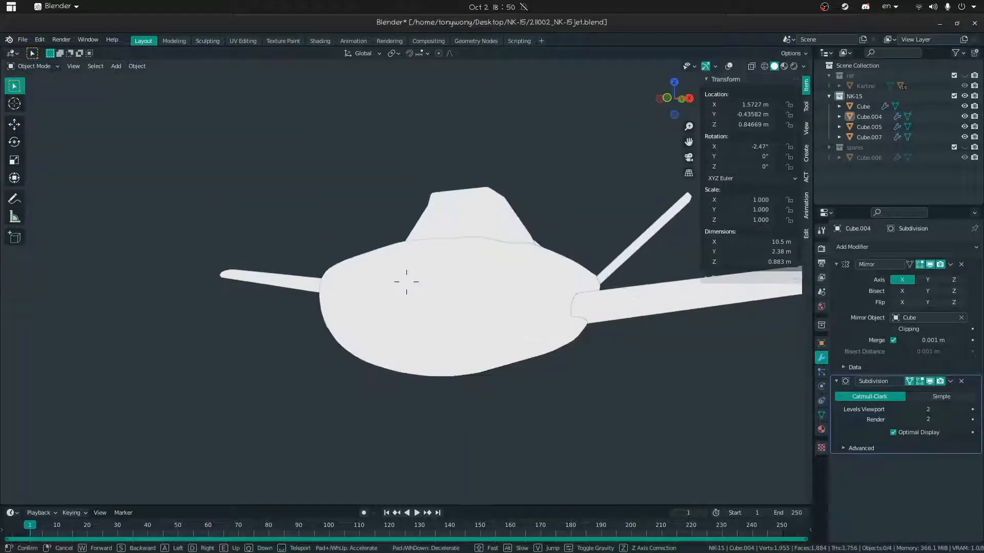
key(w)
key(e)
click(429, 229)
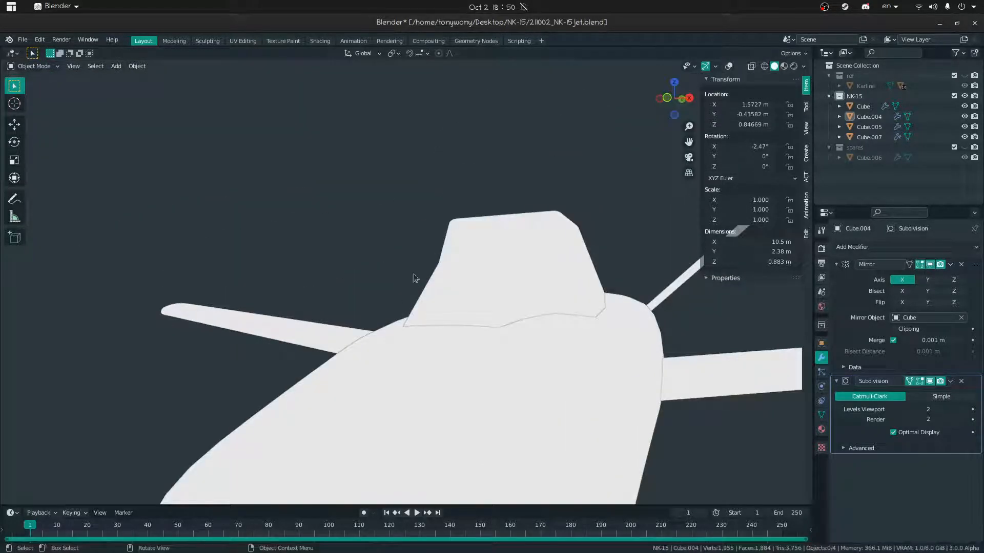
scroll(403, 297, down, 8)
mouse_move(404, 297)
middle_down()
mouse_move(491, 286)
mouse_move(335, 283)
mouse_move(695, 299)
mouse_move(411, 295)
middle_up()
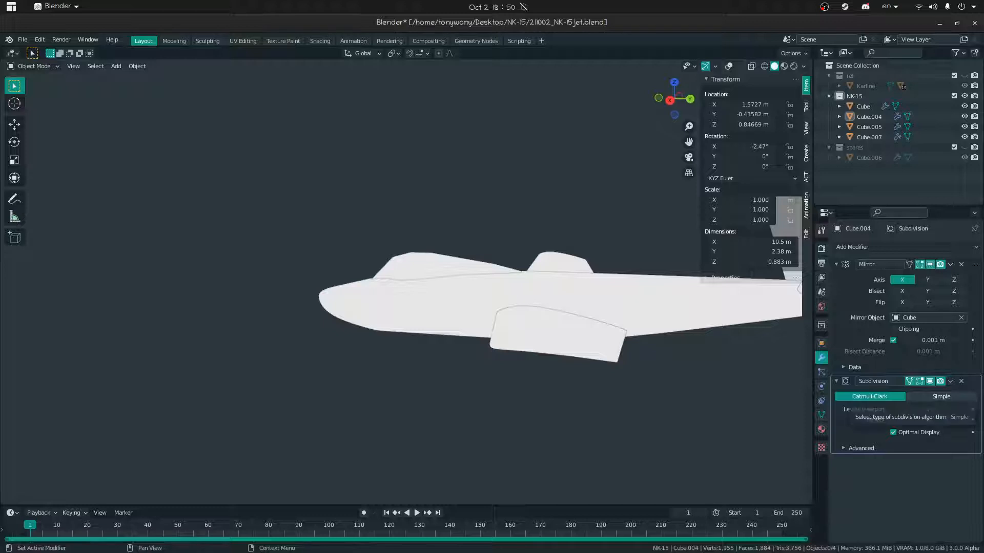
Switch to Firefox and search DuckDuckGo images for "british navy 50s plane"
key(alt+Tab)
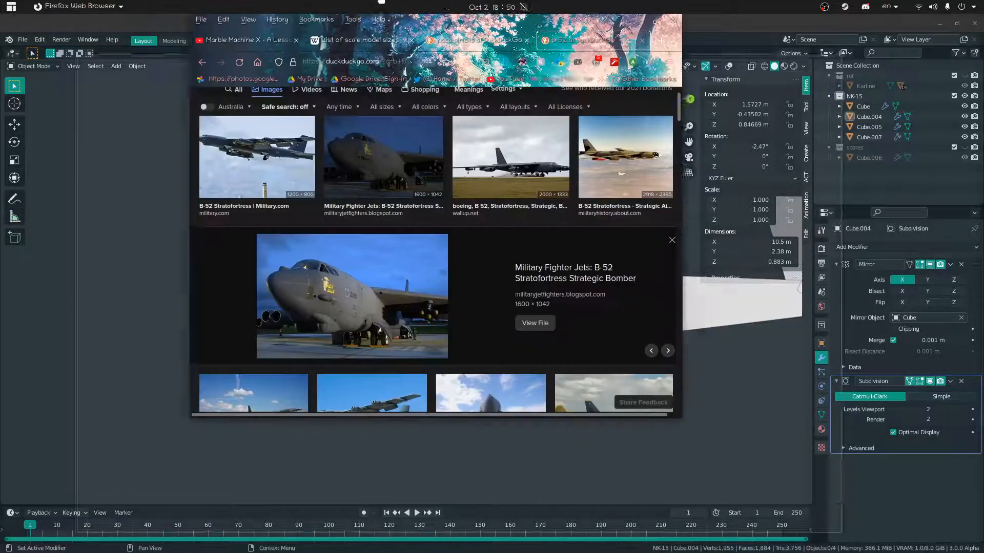
scroll(462, 335, up, 2)
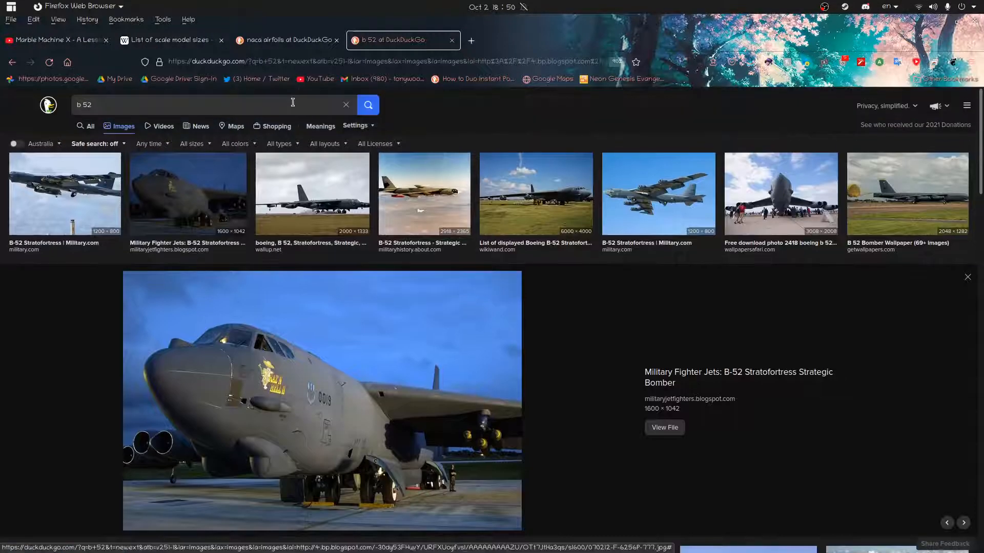
key(BackSpace)
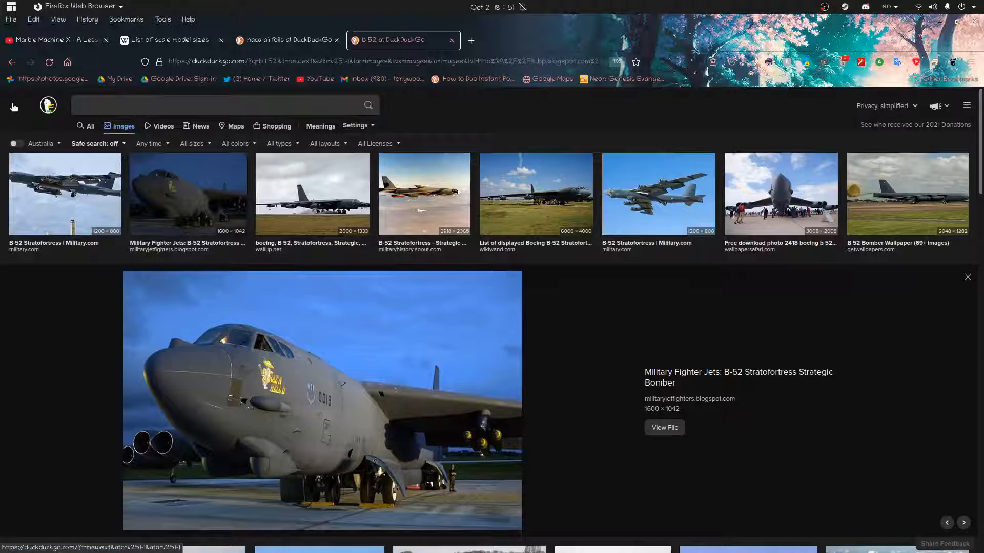
text(brit)
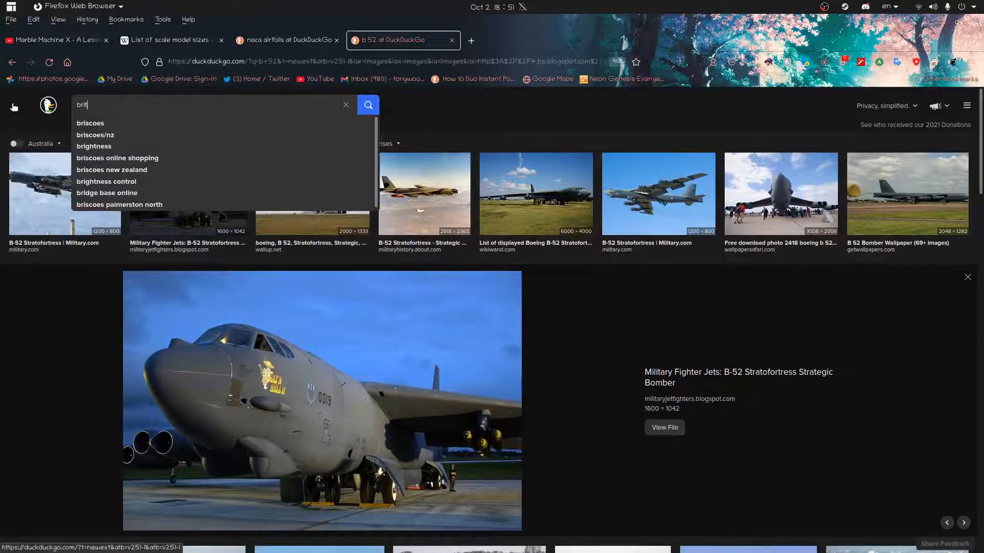
text(is)
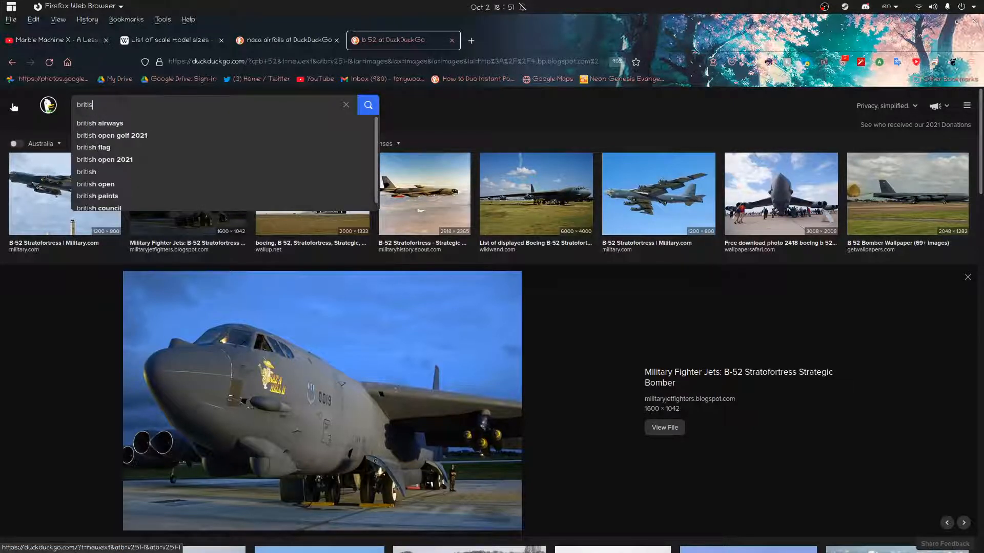
text(j nazy)
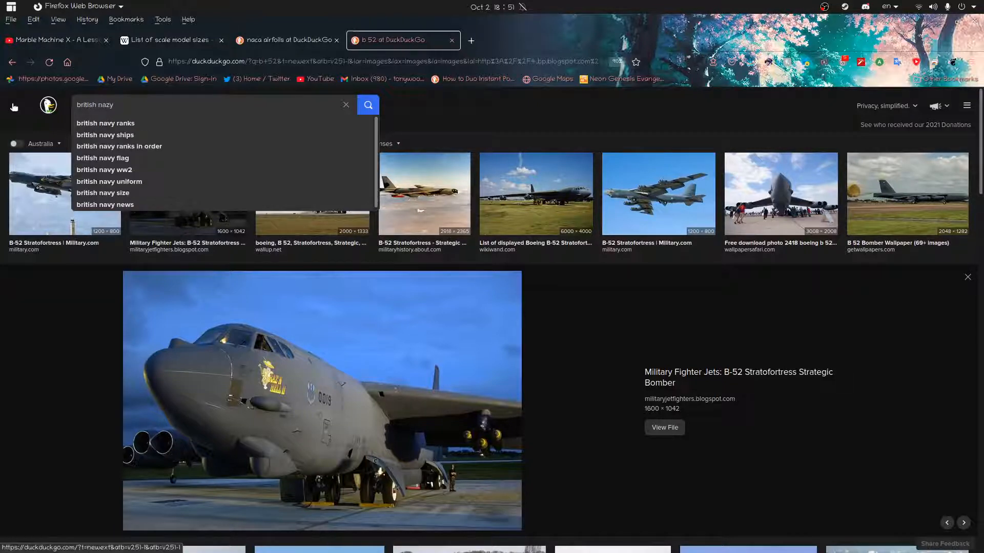
text( 50s p)
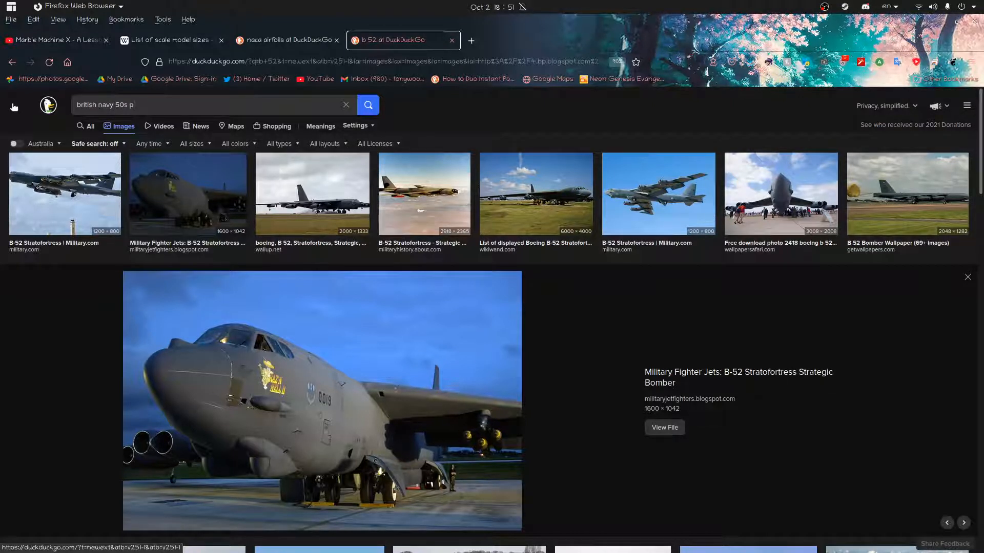
text(e)
key(Return)
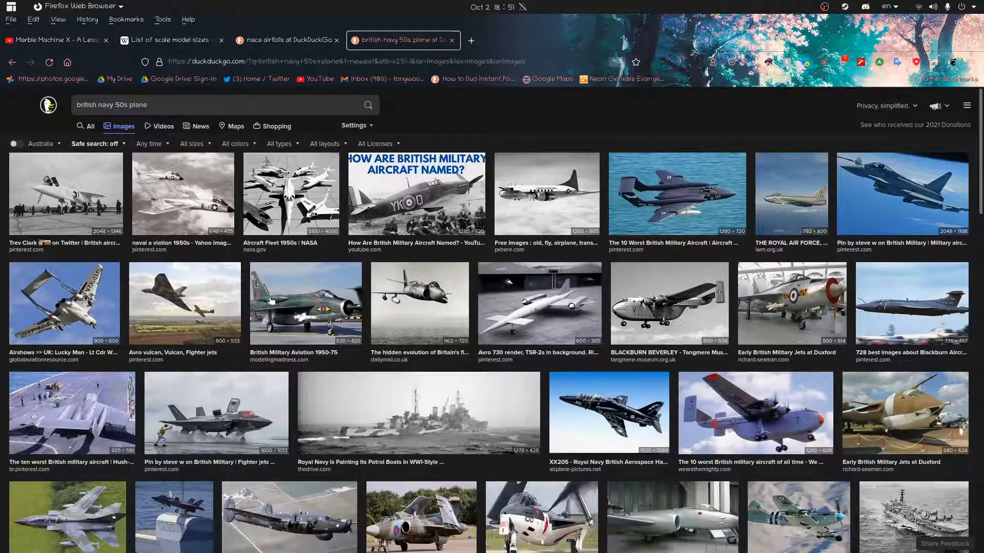
Preview early image results, including the British fighter jet in flight, the Avro 730 render and the Royal Navy Hawk
click(462, 295)
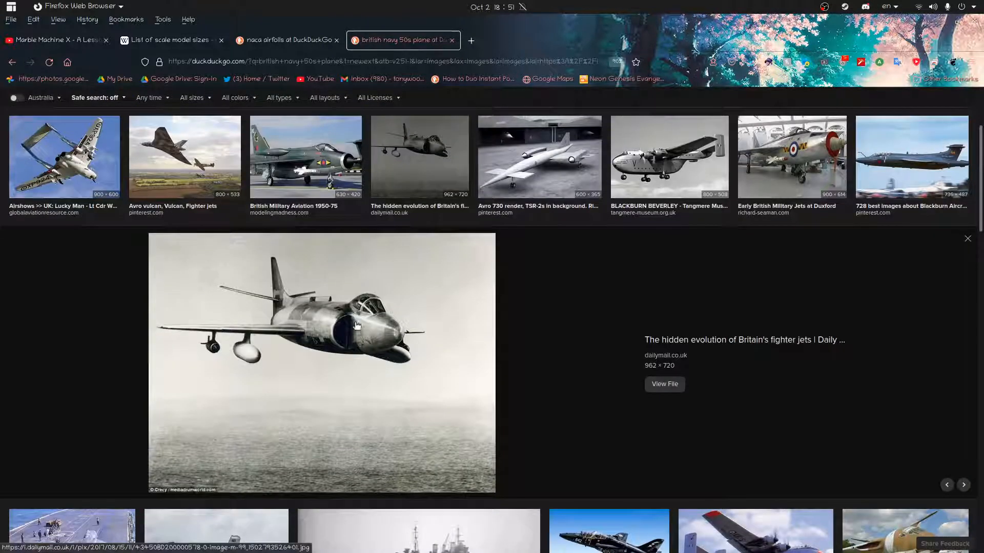
click(553, 183)
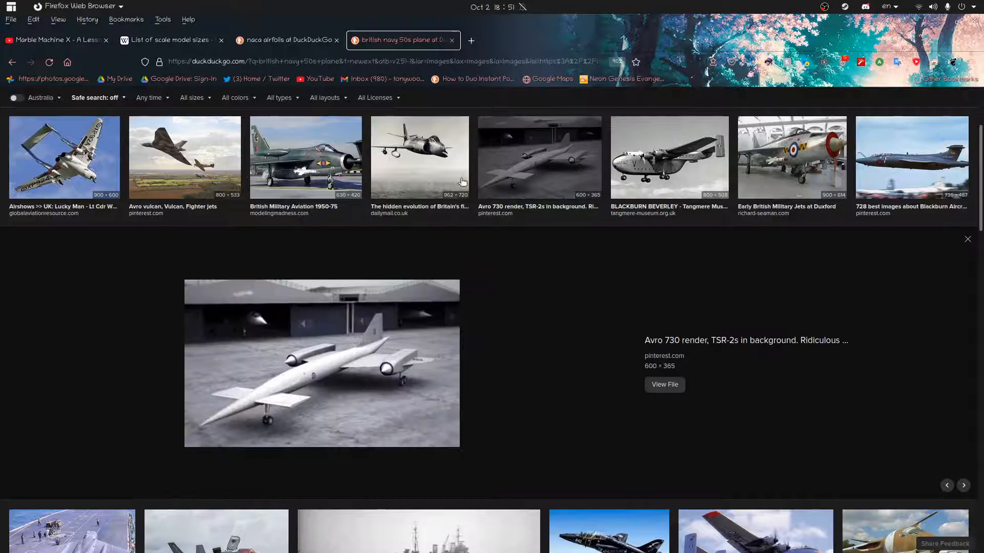
click(430, 155)
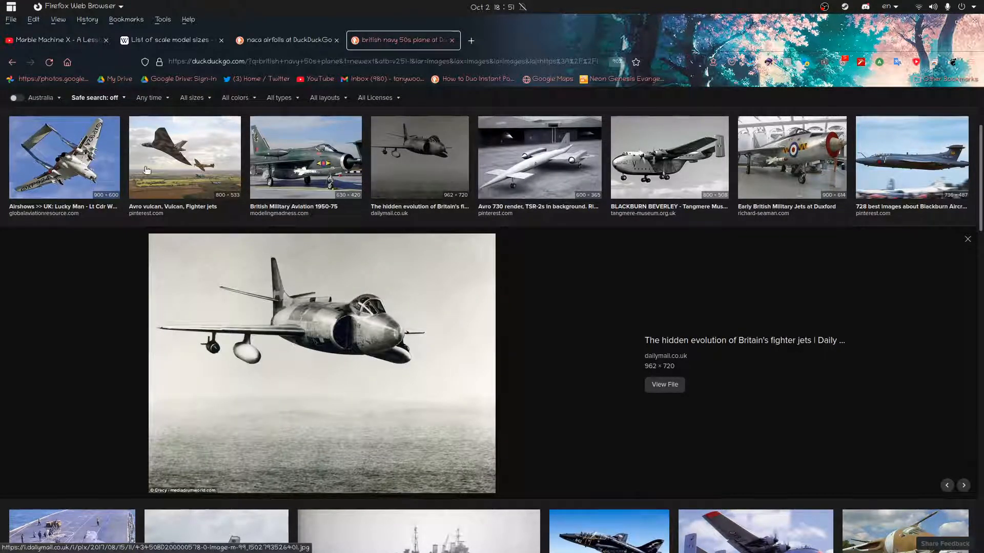
click(61, 174)
click(205, 151)
click(265, 150)
click(405, 152)
scroll(441, 307, down, 3)
click(619, 412)
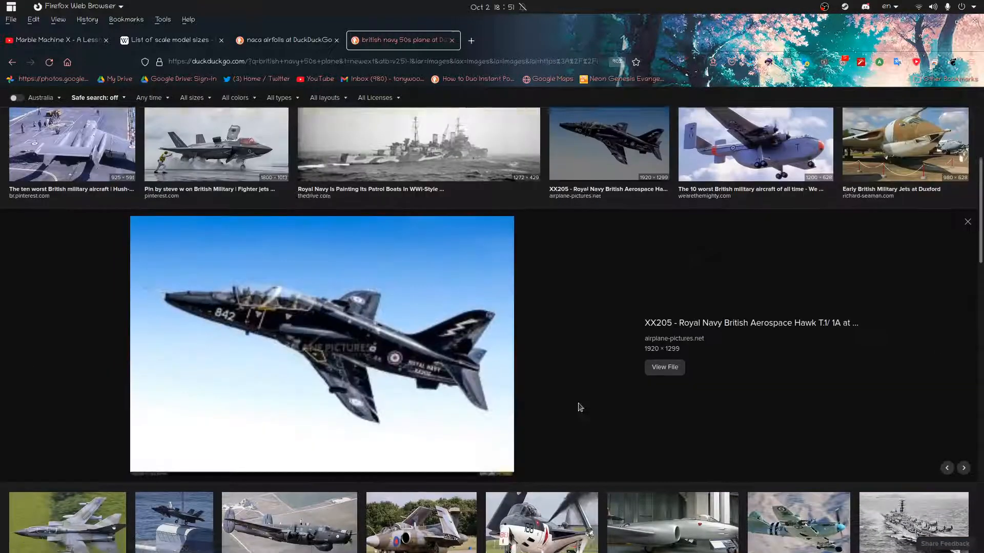
Compare the enlarged photos of the F-35B, the silver Duxford jet, the Buccaneer and the Royal Navy Historic Flight aircraft
scroll(341, 307, down, 3)
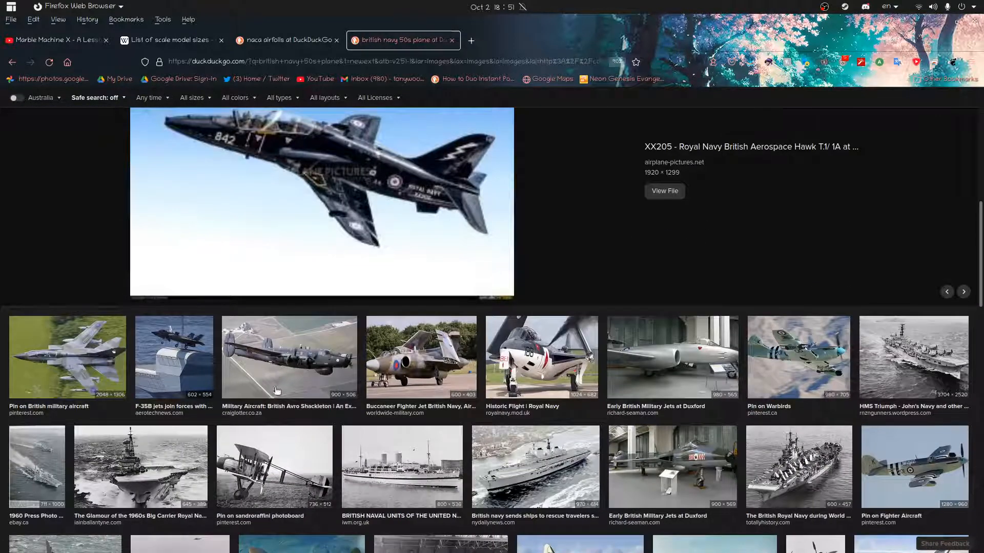
click(319, 383)
click(157, 176)
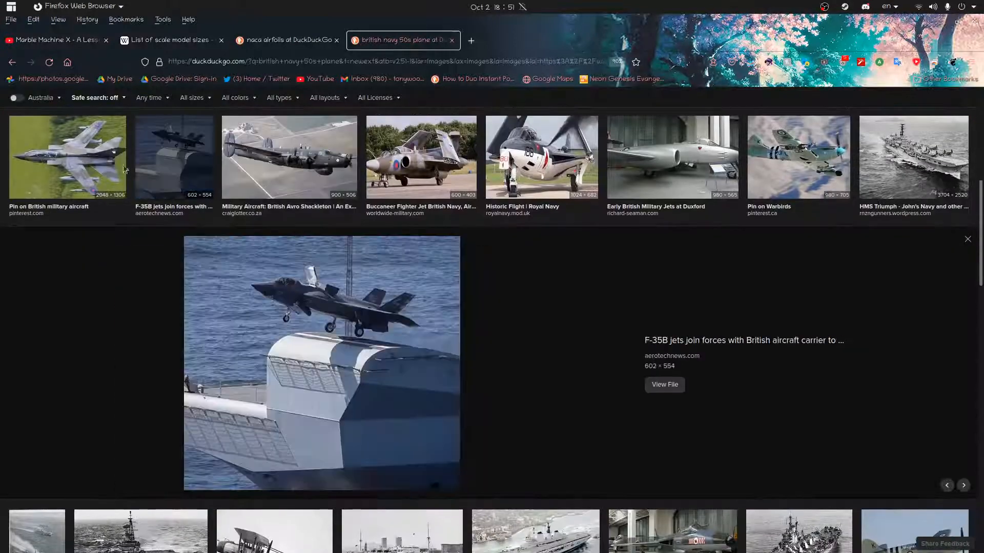
click(99, 160)
click(820, 178)
click(671, 175)
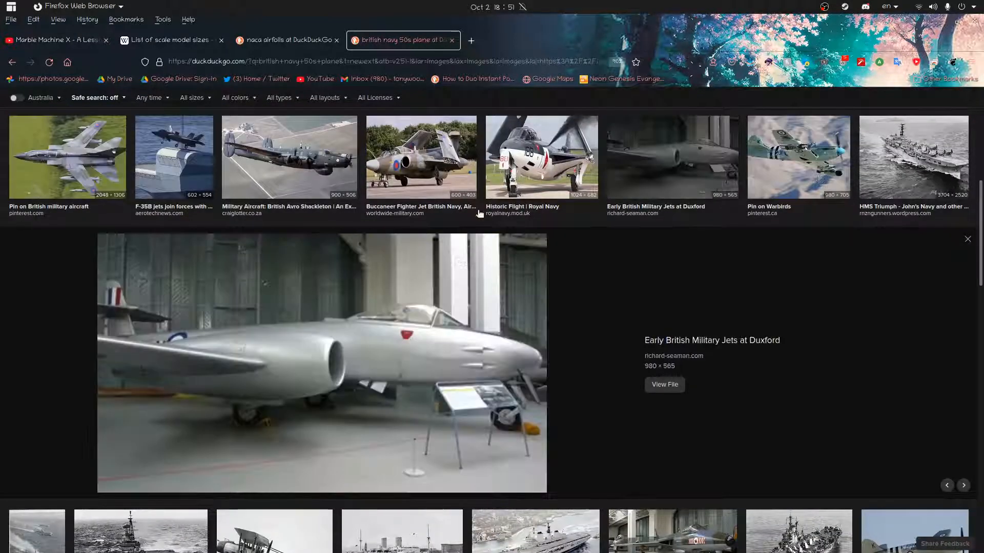
click(444, 176)
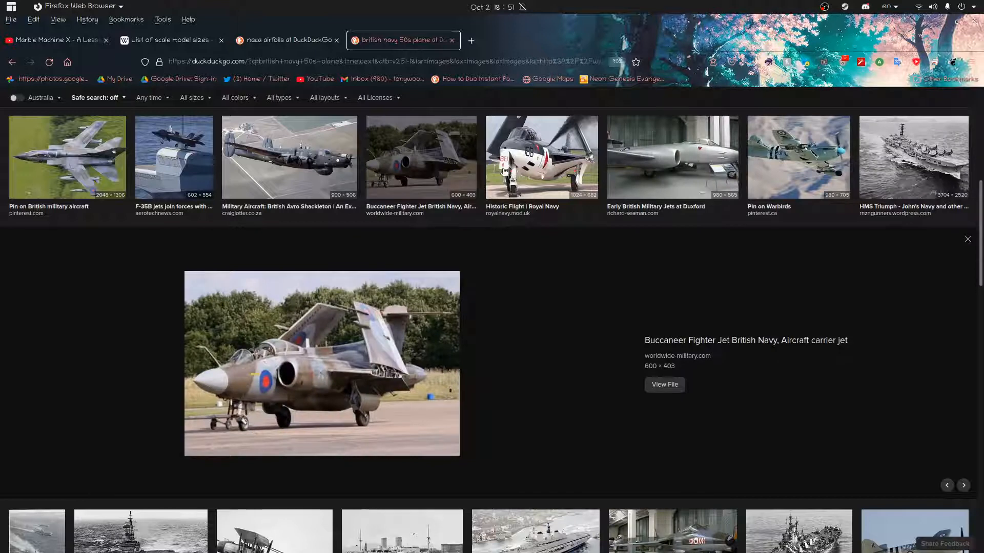
click(524, 187)
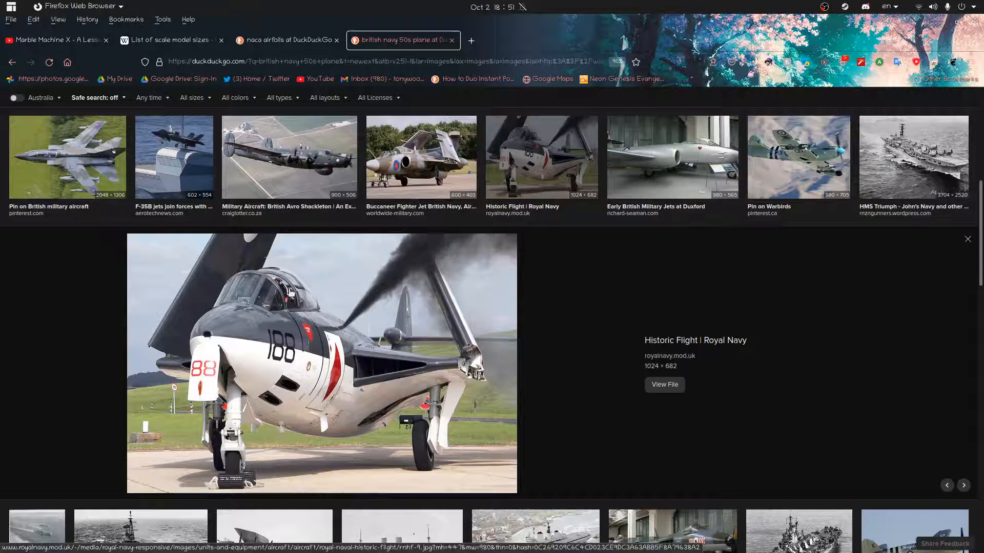
View the enlarged photos of the camouflaged Duxford jet and the U.S. Navy carrier aircraft
scroll(332, 416, down, 5)
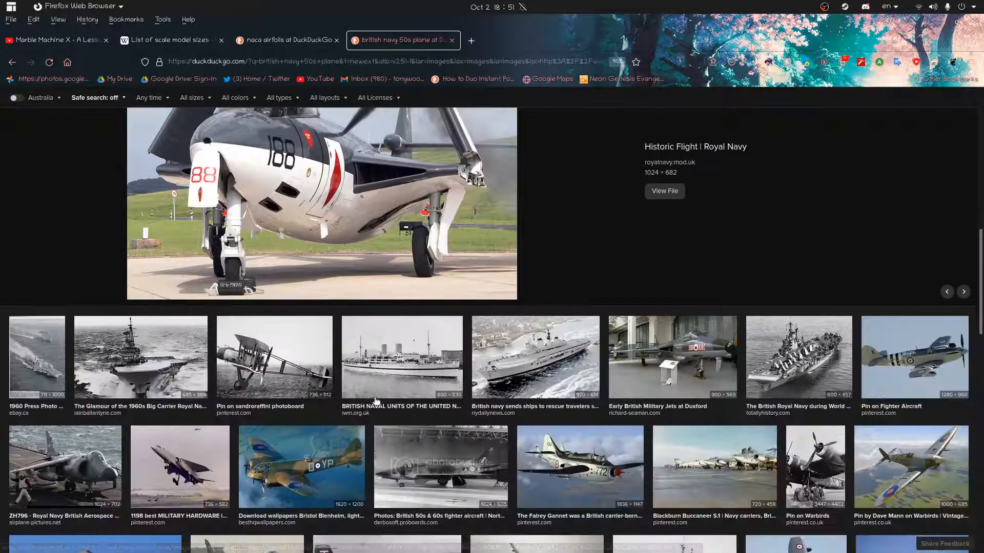
click(257, 353)
click(680, 172)
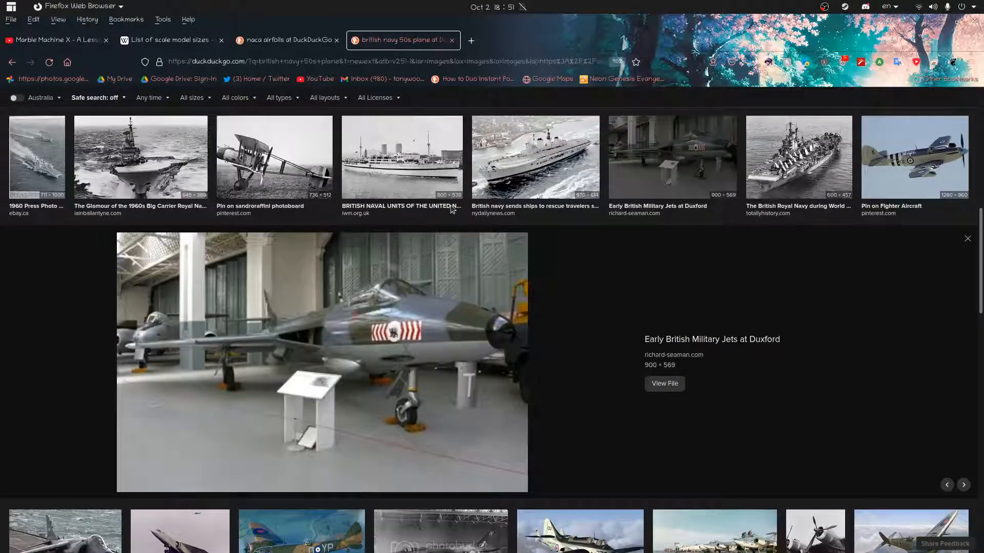
scroll(303, 359, down, 6)
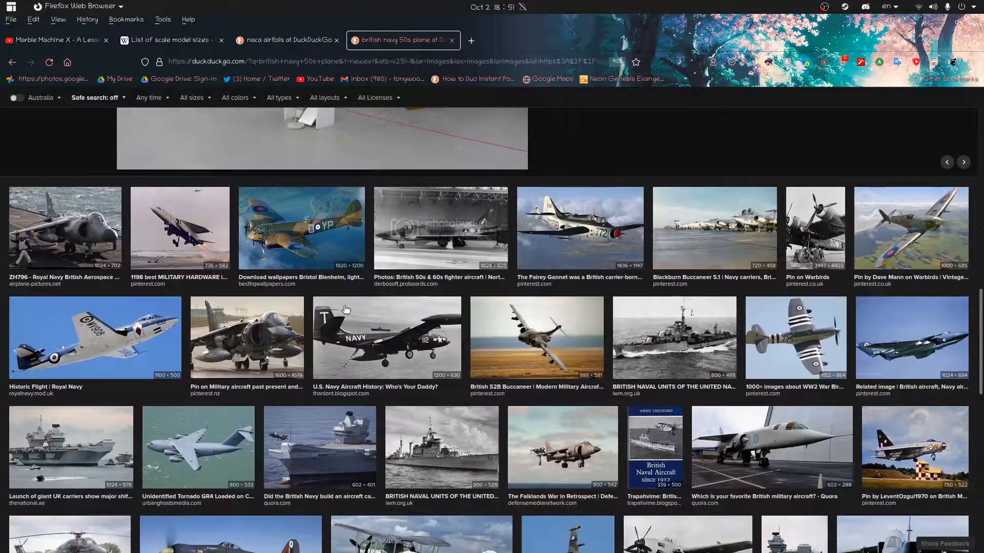
scroll(373, 339, down, 4)
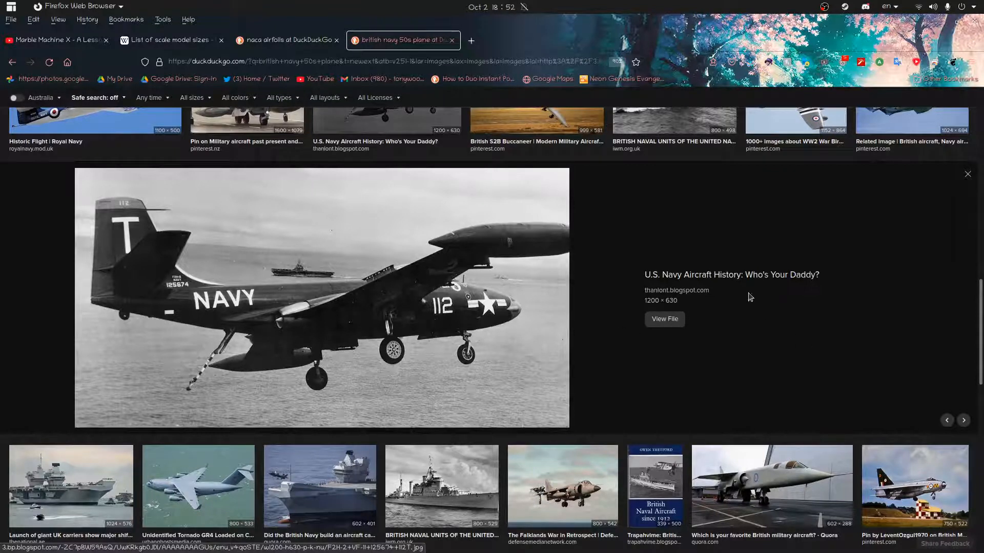
scroll(394, 456, down, 1)
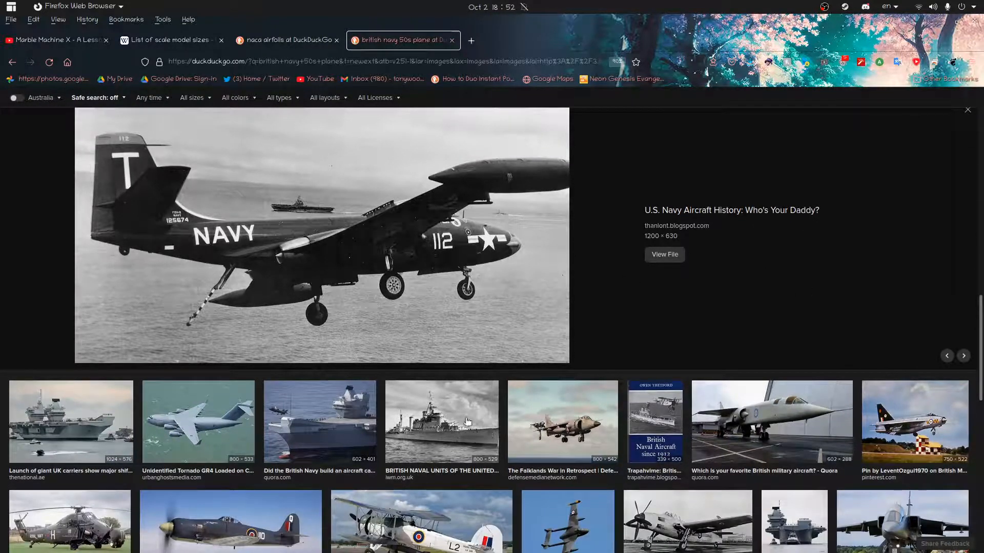
Browse the remaining image results for more 1950s British naval aircraft references
scroll(466, 423, down, 3)
scroll(220, 357, down, 4)
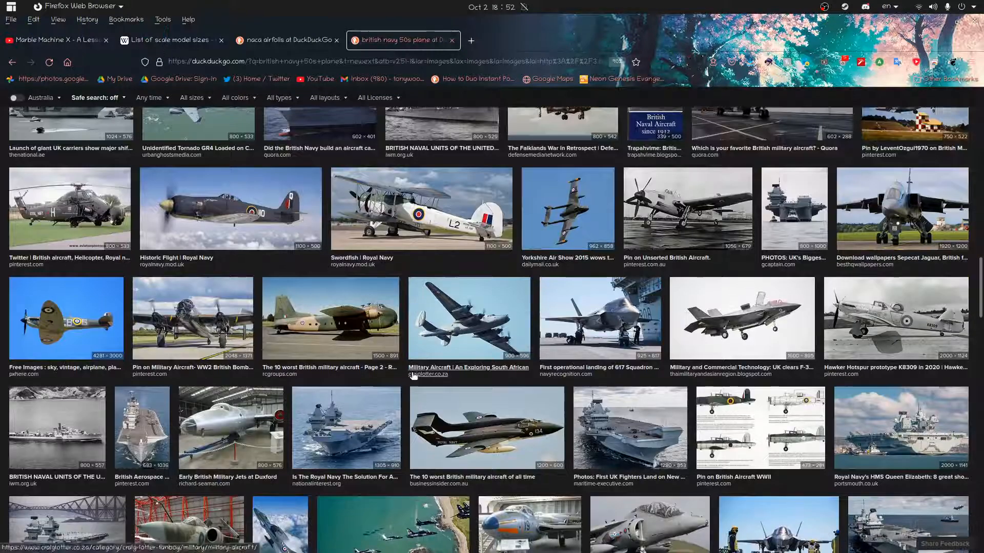
scroll(357, 425, down, 5)
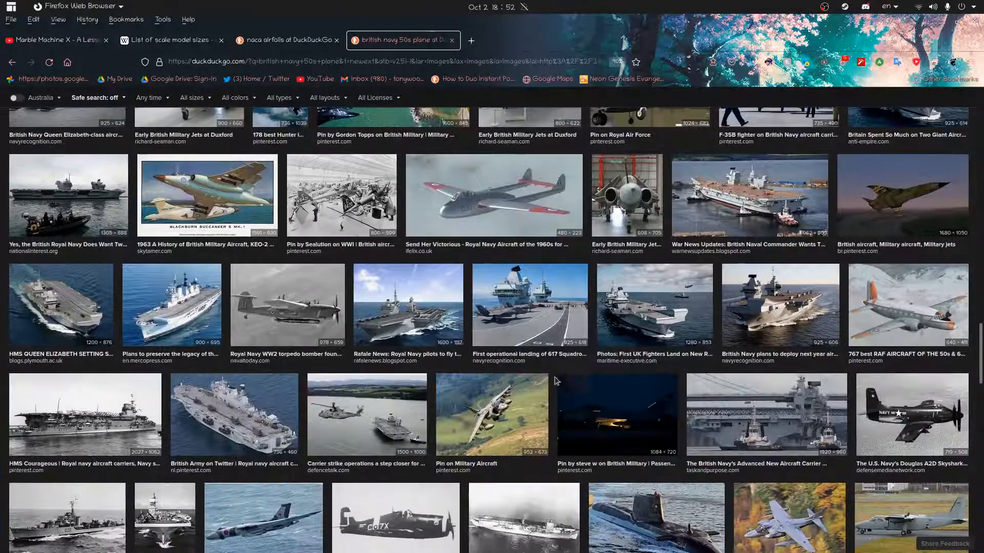
scroll(562, 391, down, 2)
scroll(281, 431, down, 2)
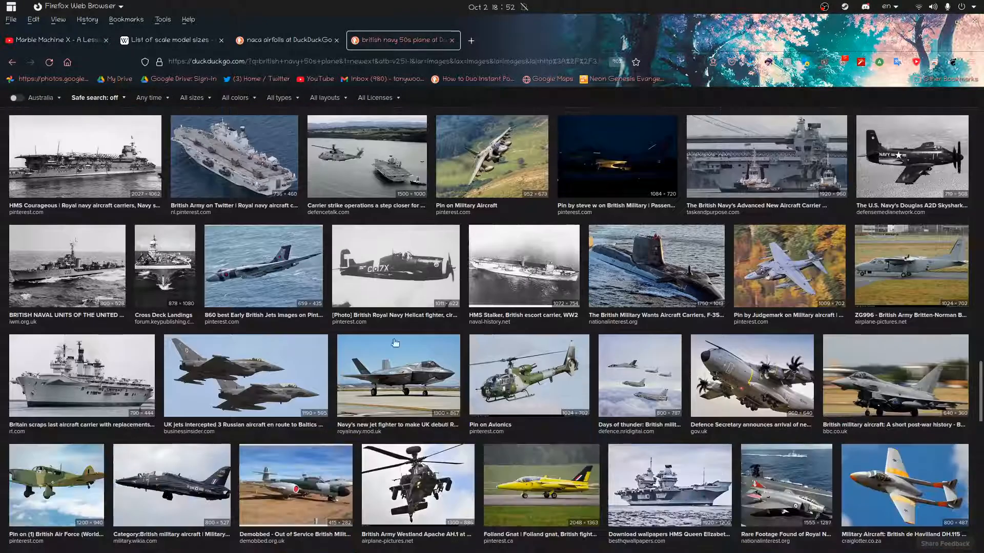
Show the web results for the same search and open Wikipedia's "Category:1950s British fighter aircraft" page
scroll(374, 370, up, 20)
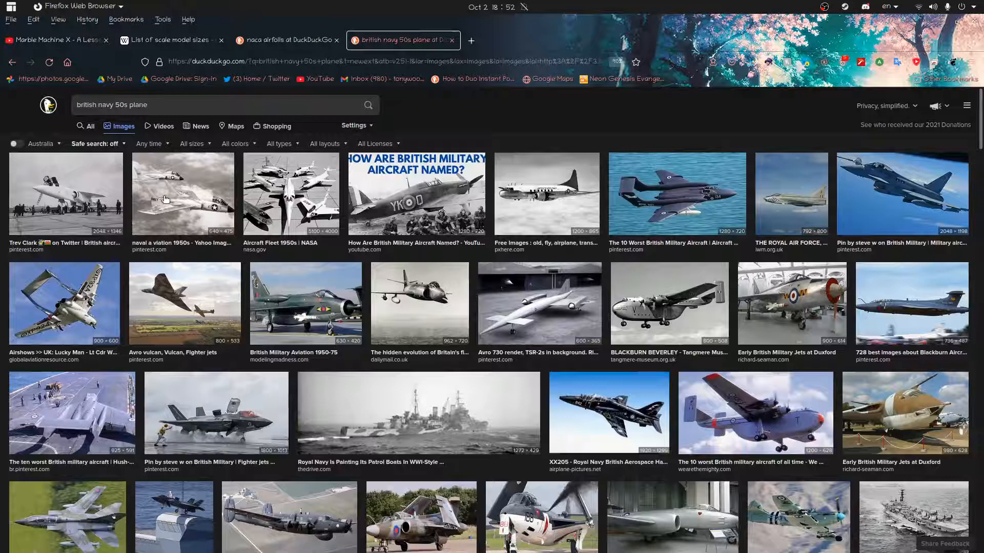
click(87, 127)
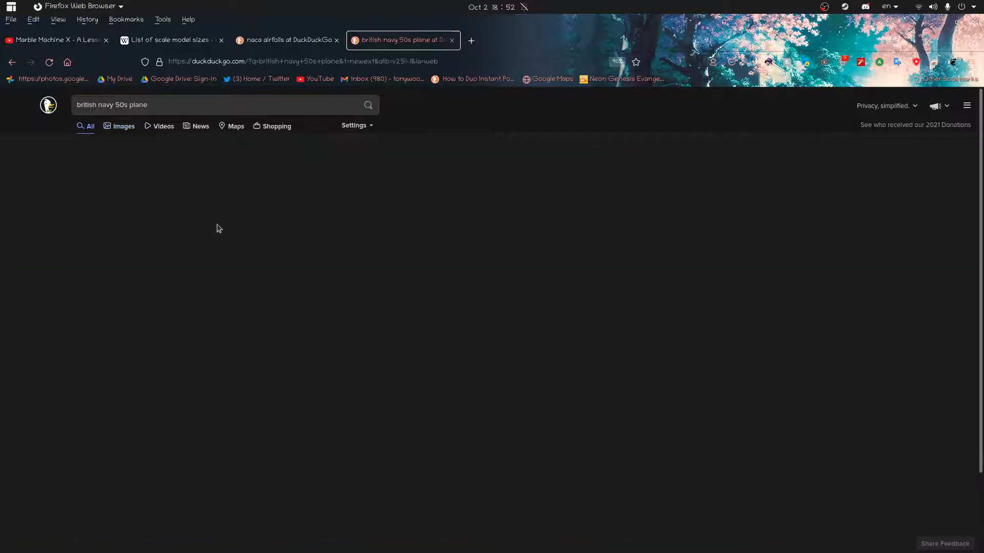
scroll(183, 306, down, 5)
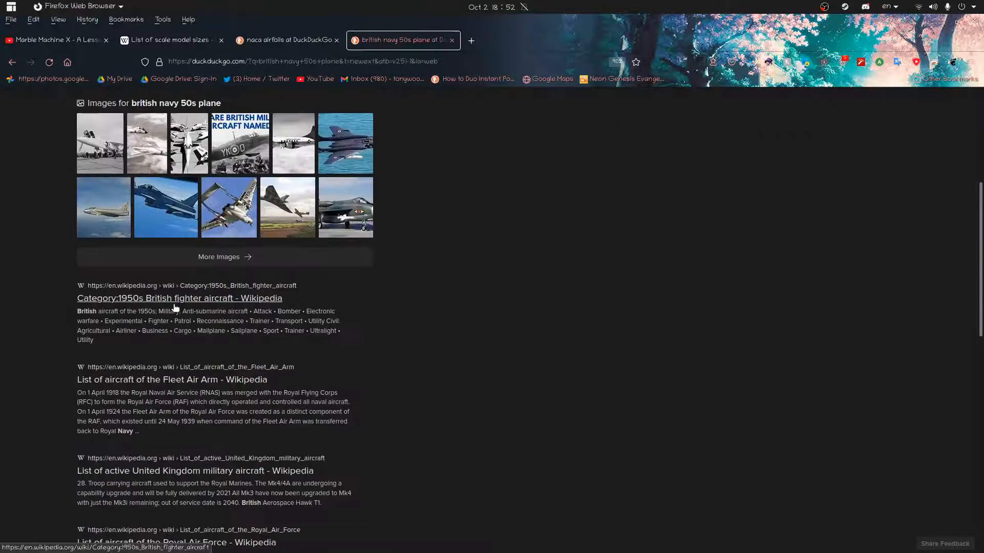
click(113, 299)
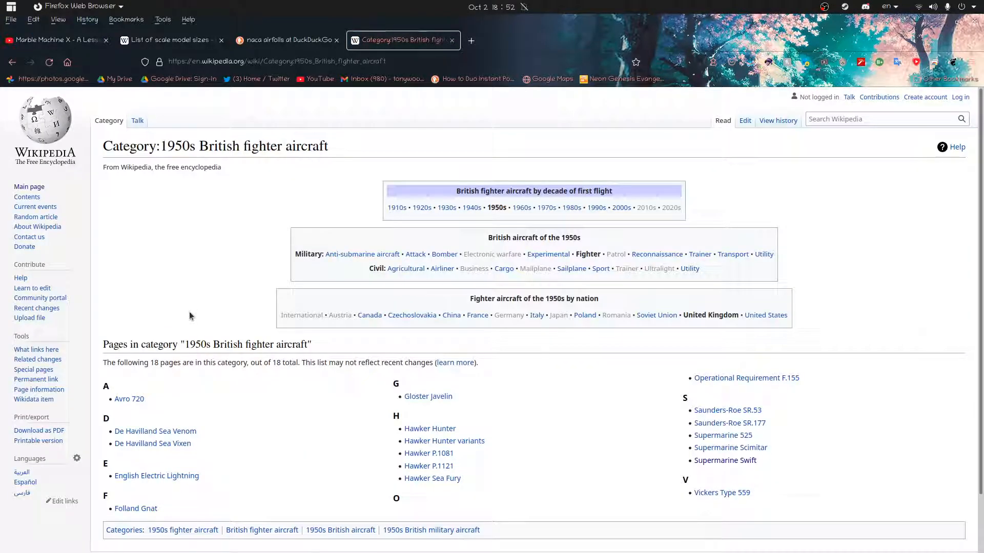
Check the listed Hawker and Supermarine aircraft, previewing the Hawker Hunter, and open the Supermarine 525 article
scroll(222, 334, down, 2)
mouse_move(415, 336)
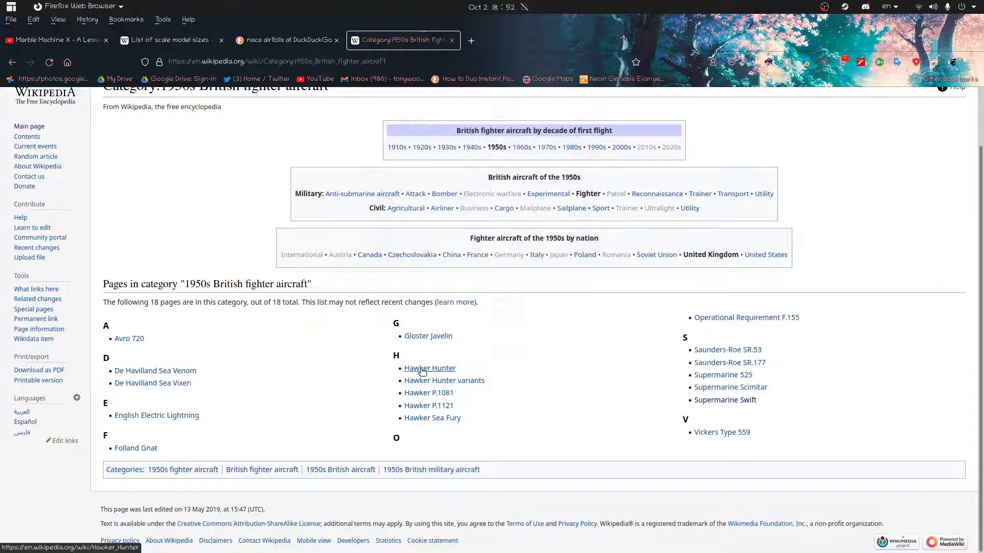
mouse_move(422, 372)
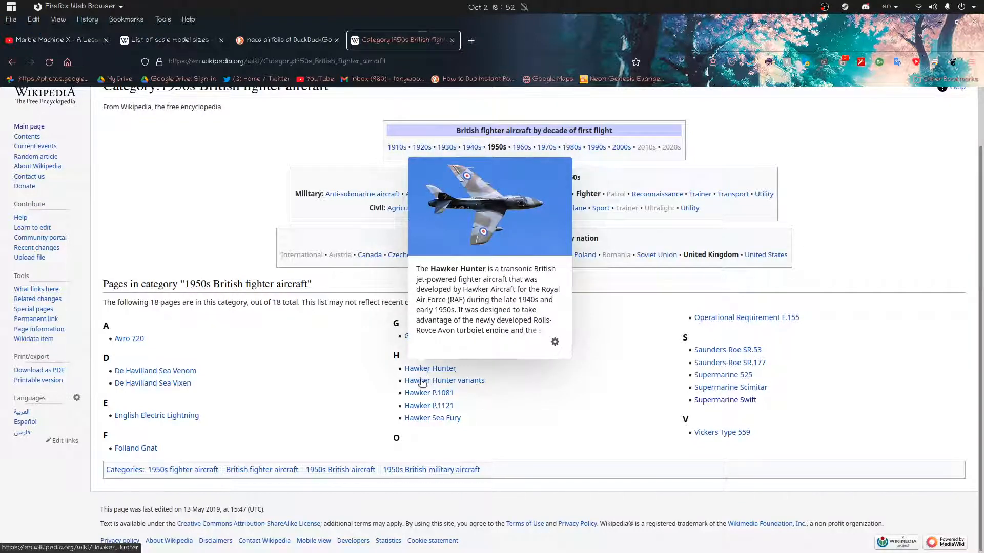
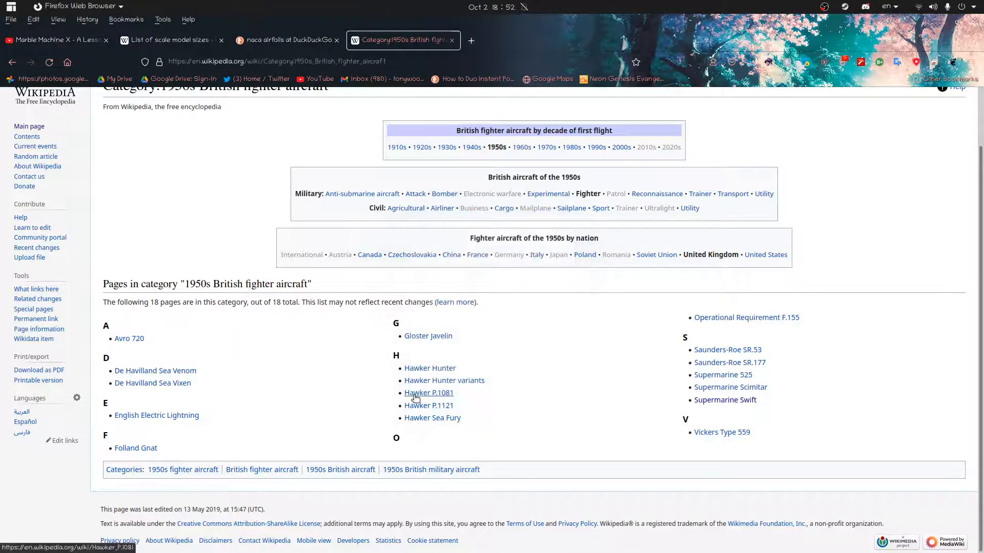
mouse_move(417, 424)
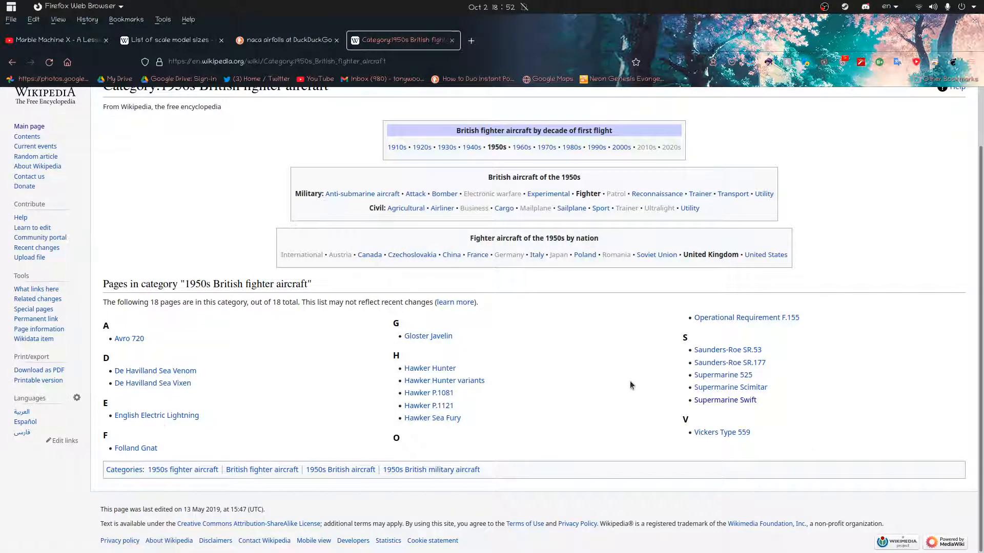
mouse_move(717, 367)
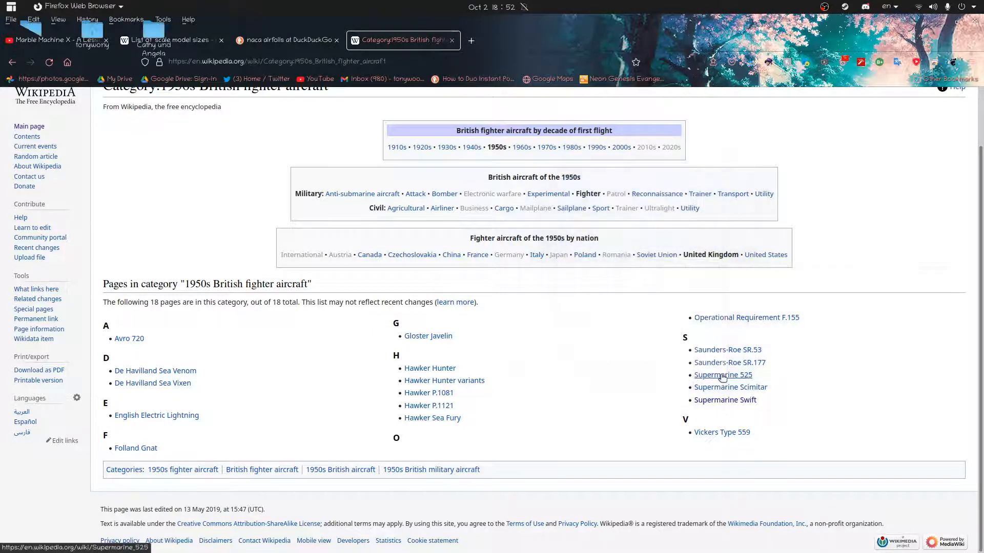
click(709, 377)
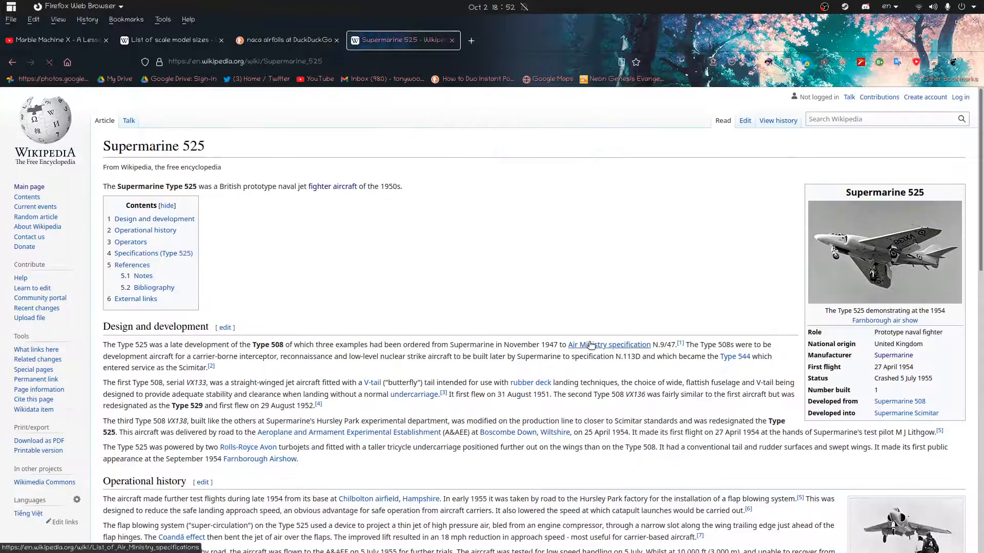
Switch back to Blender, set the viewport lighting to Studio, and turn the viewport overlays back on with the fuselage selected
key(alt+Tab)
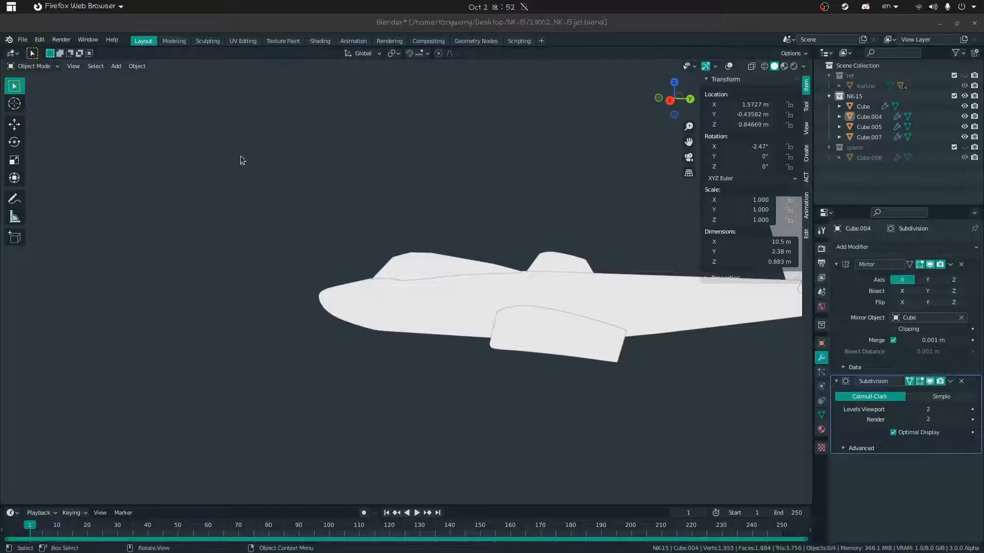
middle_drag(401, 165, 481, 183)
click(803, 66)
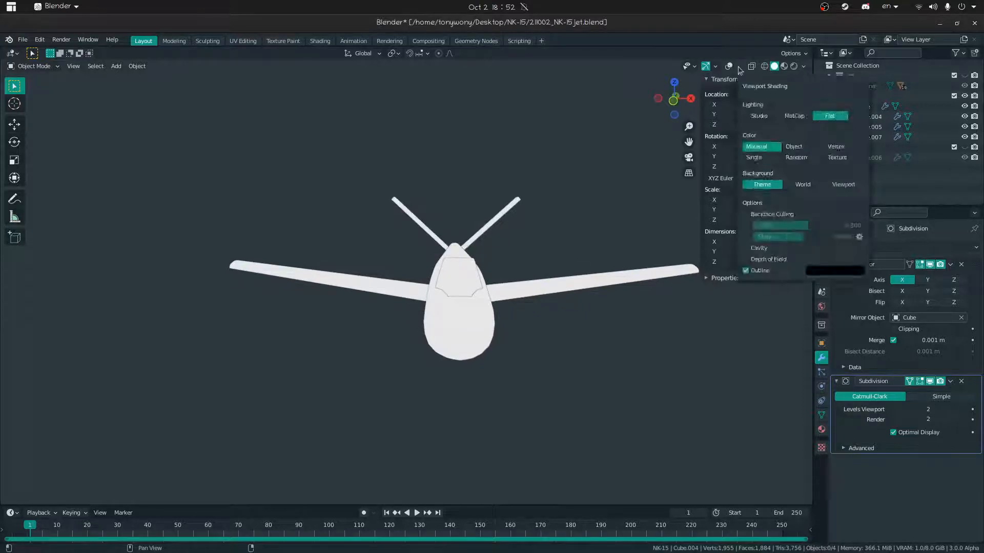
click(774, 114)
mouse_move(640, 215)
middle_down()
mouse_move(562, 276)
mouse_move(399, 326)
middle_up()
click(402, 334)
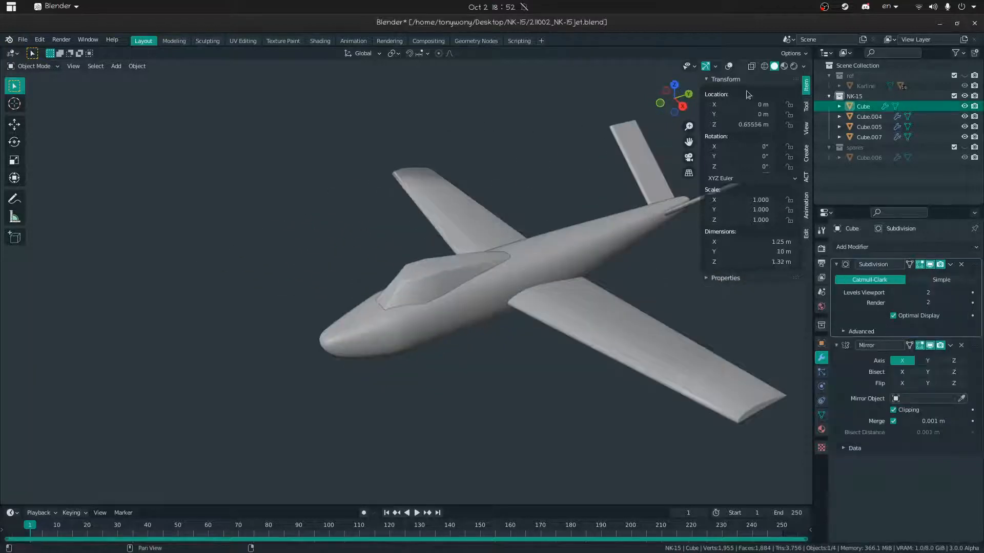
click(730, 67)
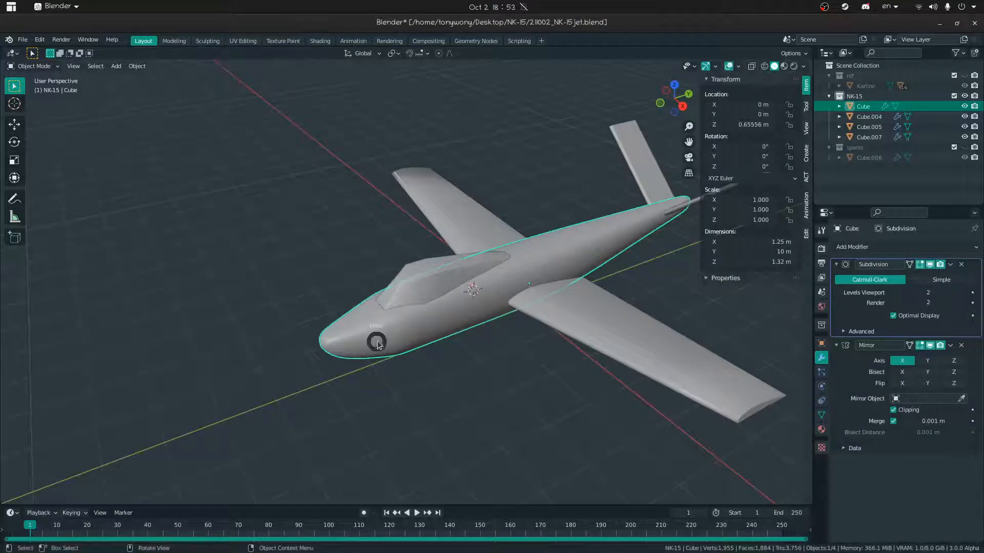
Dissolve the currently selected edges in the fuselage mesh
key(Tab)
middle_drag(377, 343, 459, 373)
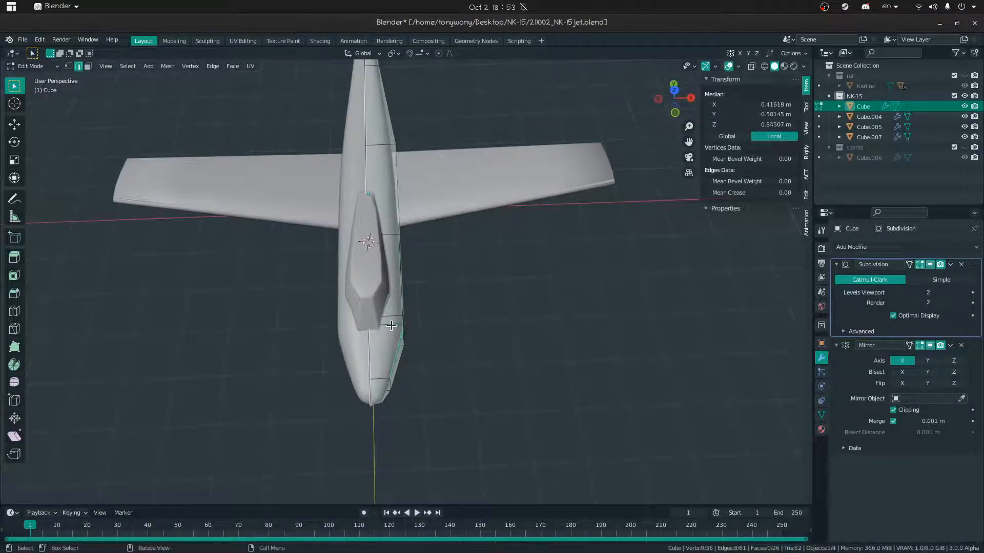
key(x)
click(369, 395)
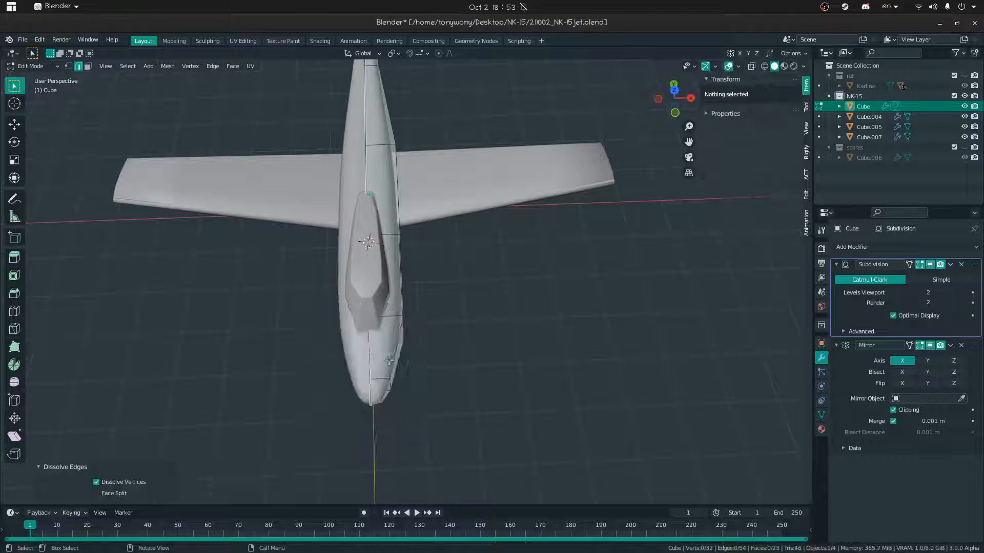
Adjust the height of two edges on the fuselage's nose section, moving each one along Z
middle_drag(369, 395, 383, 297)
click(367, 361)
middle_drag(365, 343, 336, 303)
key(g)
key(z)
click(337, 307)
middle_drag(433, 335, 340, 336)
click(392, 352)
key(g)
key(z)
click(389, 349)
key(Tab)
middle_drag(365, 401, 333, 405)
Raise the two centreline edges of the canopy roof along Z by about 0.07 m
key(shift+grave)
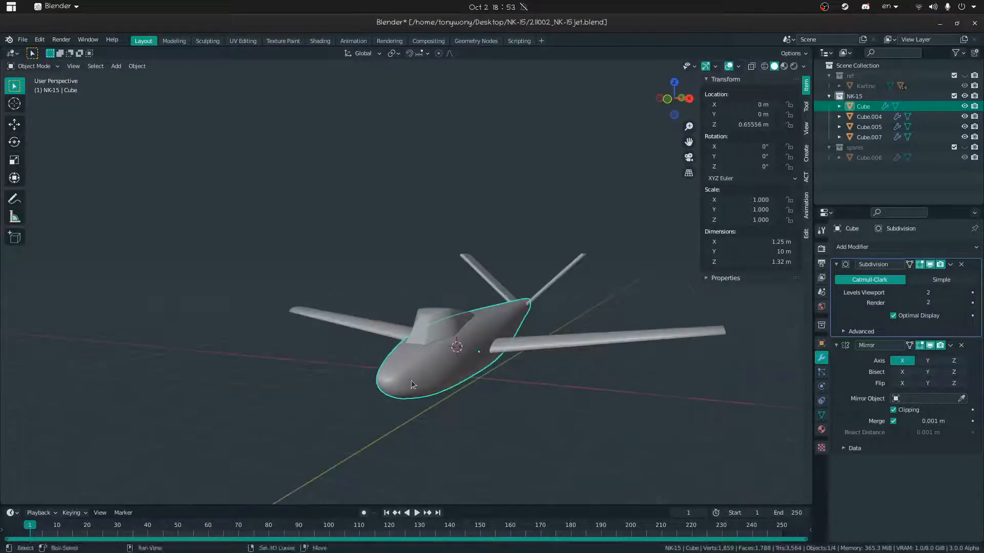
key(w)
click(406, 282)
click(402, 283)
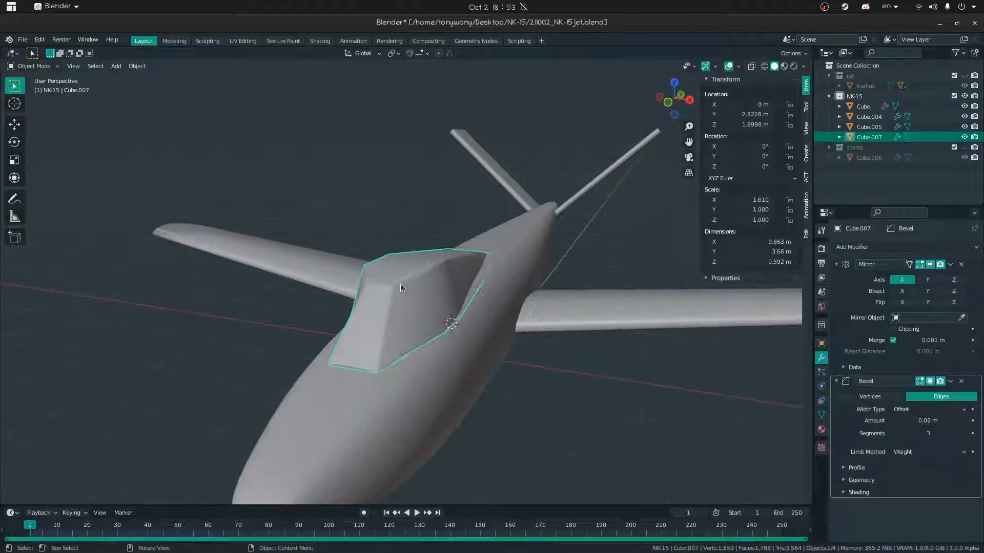
key(Tab)
click(411, 274)
mouse_move(411, 274)
middle_down()
mouse_move(444, 248)
mouse_move(398, 278)
middle_up()
ctrl+click(434, 247)
click(421, 252)
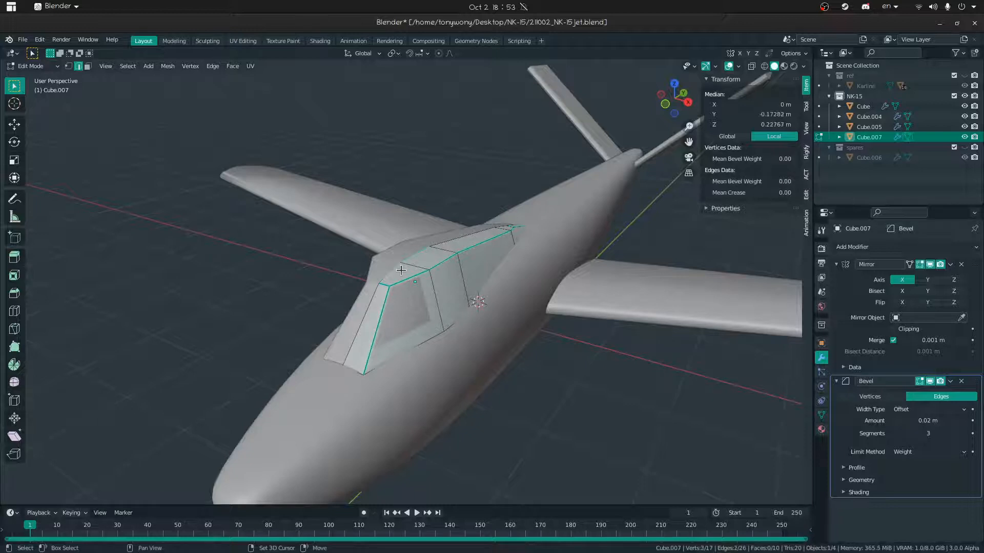
key(g)
key(z)
click(403, 263)
key(Tab)
mouse_move(395, 266)
middle_down()
mouse_move(425, 254)
mouse_move(393, 260)
middle_up()
Slide the canopy's upper front centreline vertex slightly along its edge to reshape the top of the windshield
key(Tab)
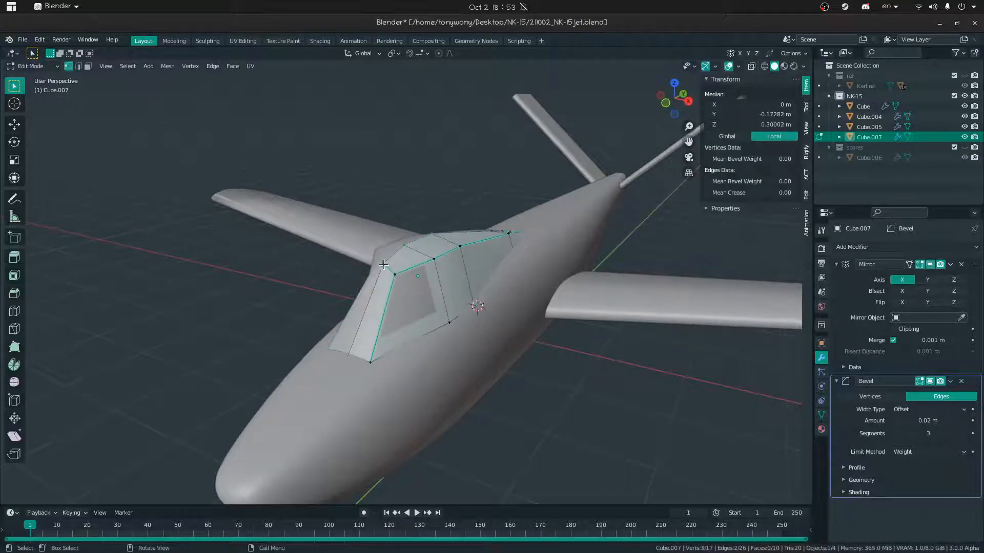
click(383, 265)
key(shift+v)
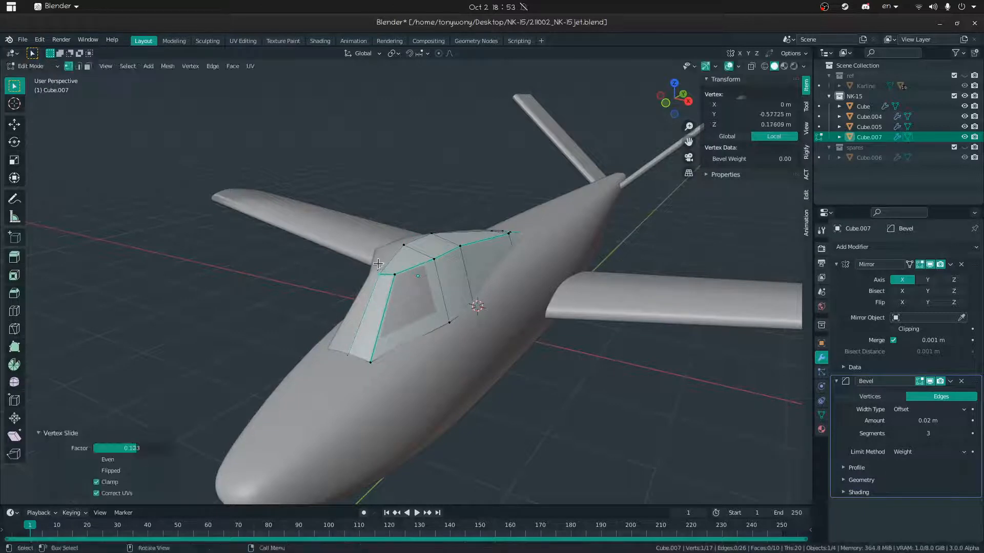
click(378, 264)
key(Tab)
middle_drag(378, 264, 445, 260)
Move the windshield's side pillar edge slightly outward along X
key(ctrl+Tab)
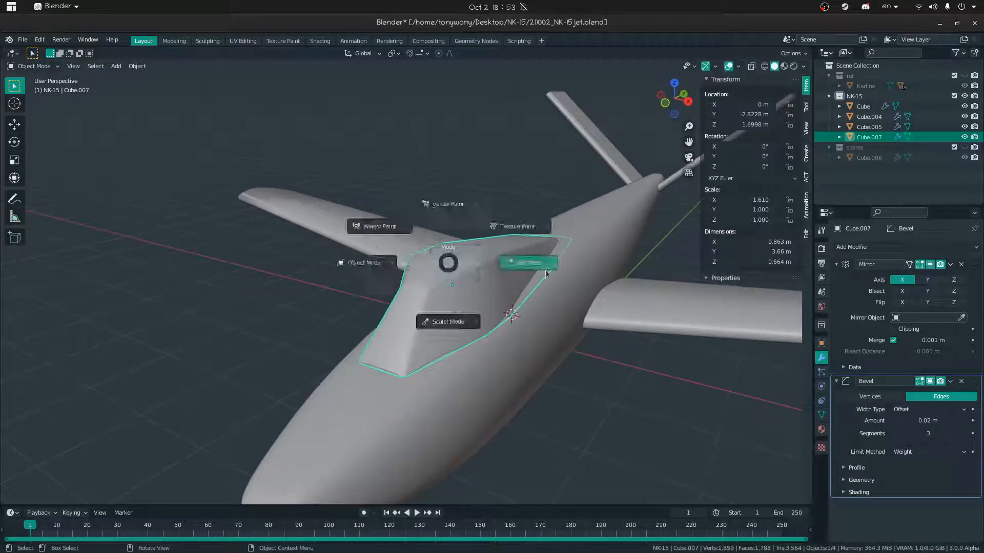
click(525, 274)
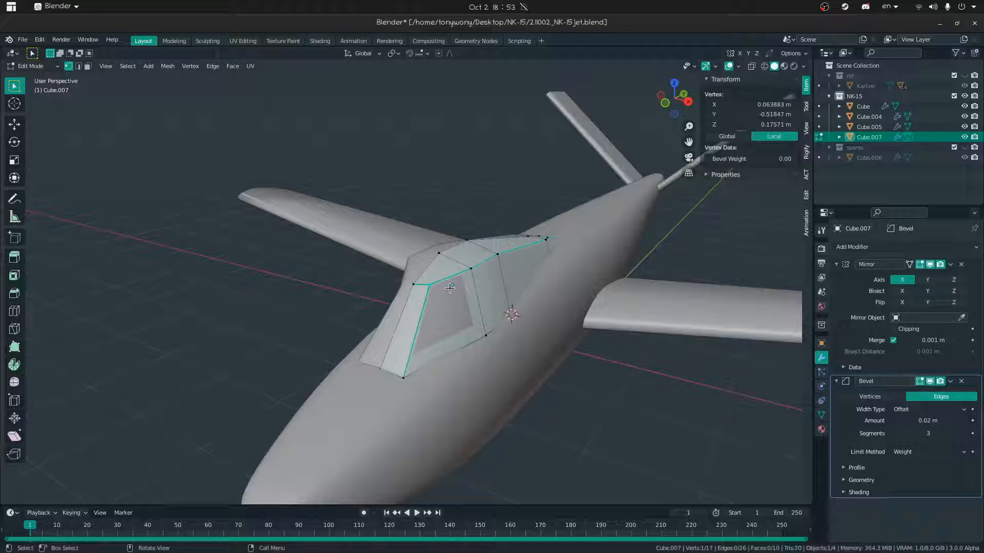
click(419, 323)
key(g)
key(y)
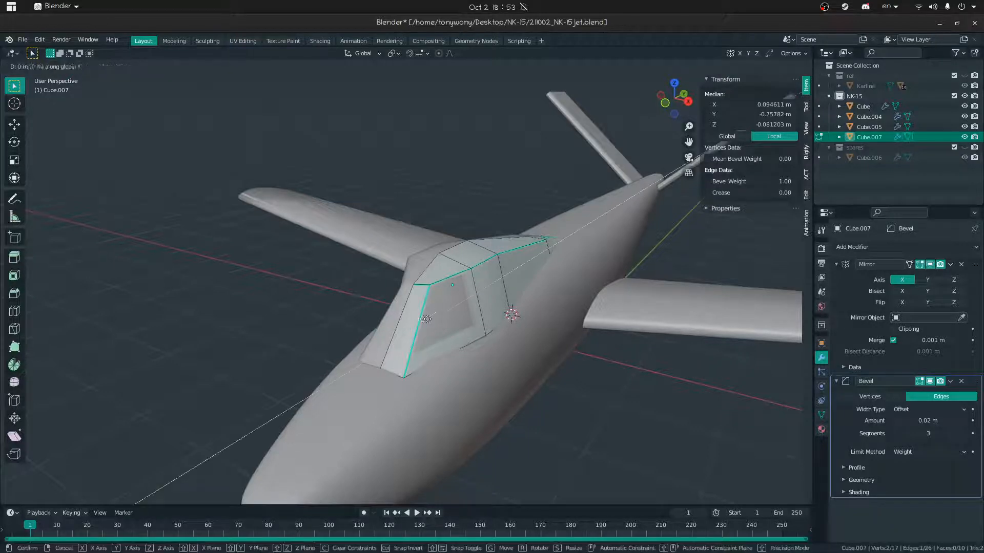
key(z)
key(x)
click(430, 324)
key(Tab)
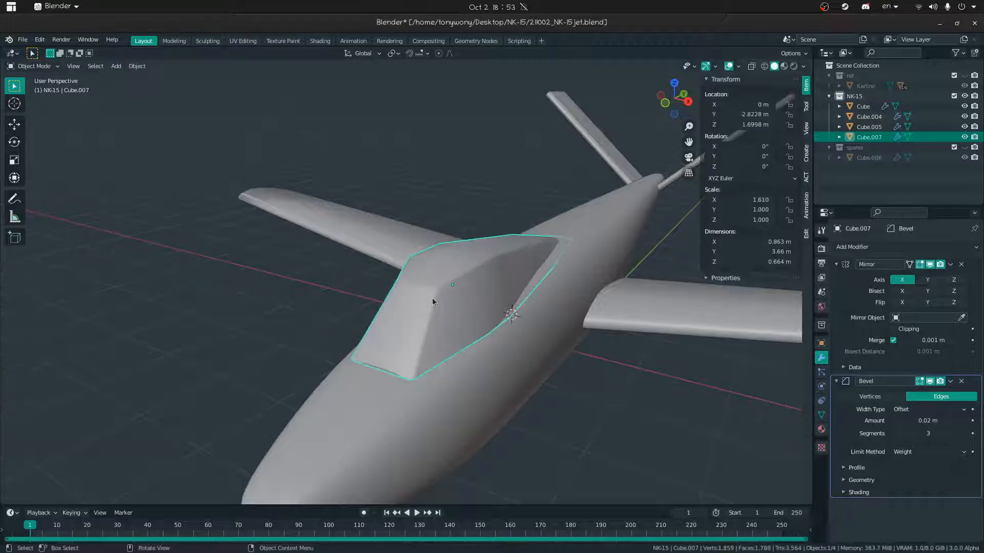
Add a level 2 Subdivision modifier to the canopy
key(Tab)
click(497, 273)
middle_drag(489, 280, 386, 263)
key(Tab)
key(ctrl+2)
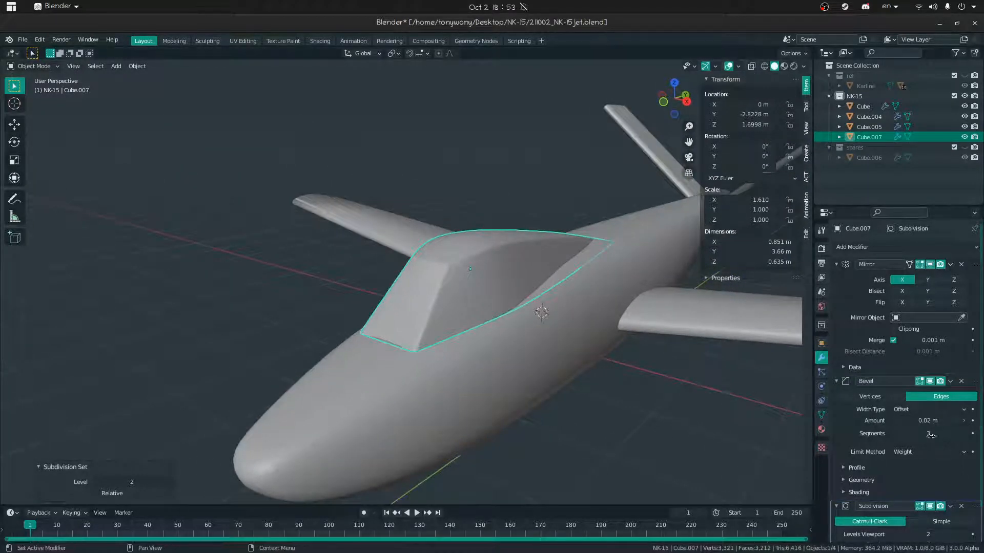
Set the canopy's Bevel modifier to an amount of 0.04 m with 1 segment
mouse_move(928, 421)
mouse_down()
mouse_move(945, 421)
mouse_move(920, 420)
mouse_up()
middle_drag(765, 426, 513, 372)
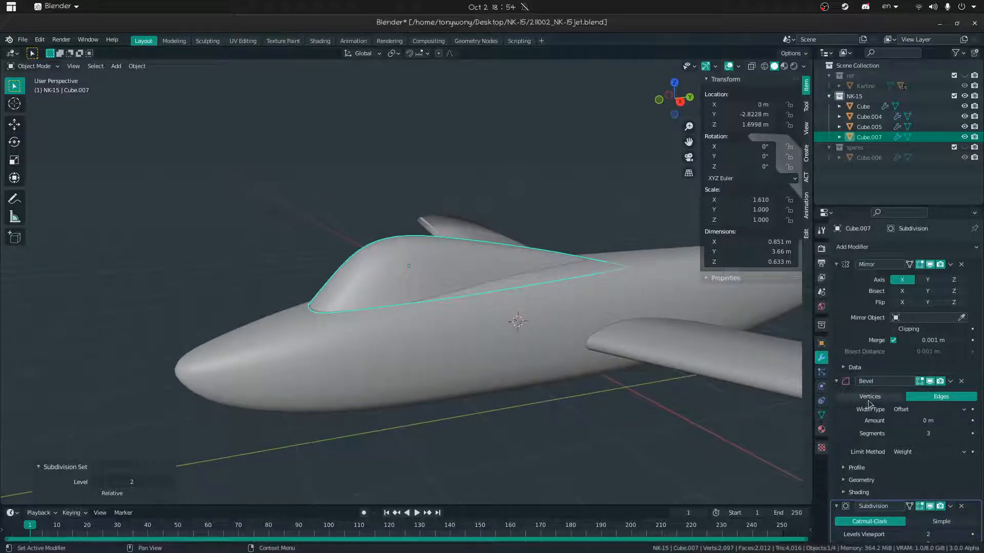
mouse_move(913, 421)
mouse_down()
mouse_move(938, 421)
mouse_move(920, 421)
mouse_up()
click(895, 434)
middle_drag(604, 403, 705, 439)
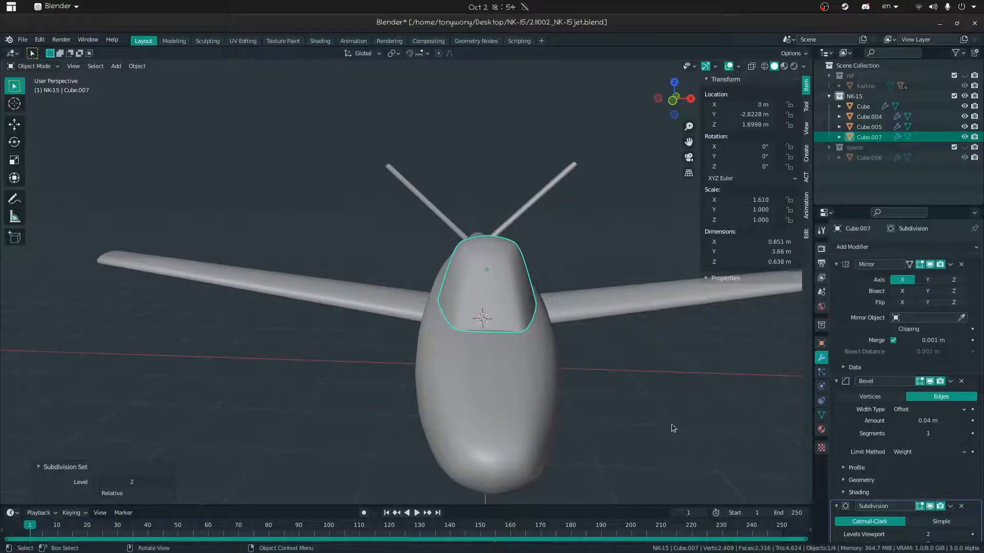
click(706, 439)
middle_drag(632, 395, 399, 239)
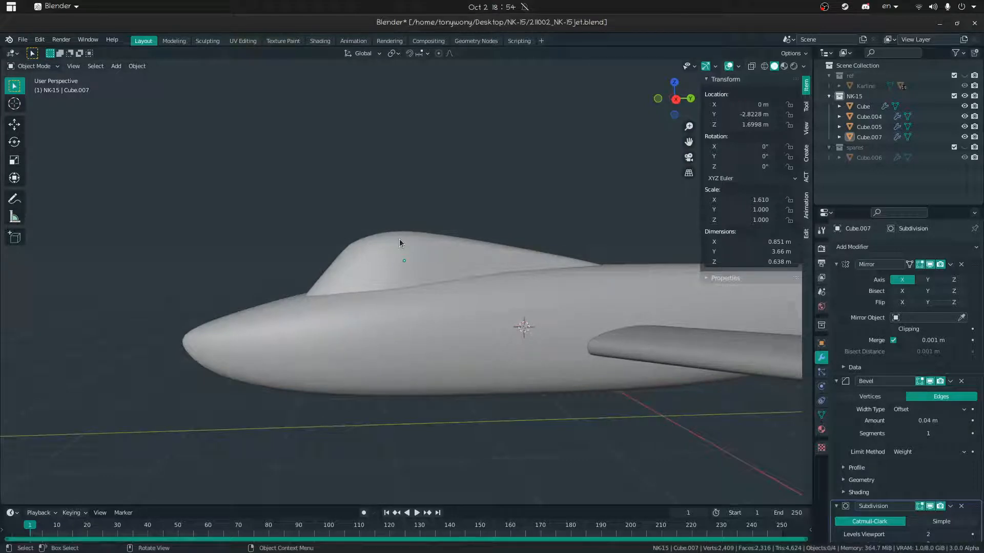
Edit the canopy mesh and move an edge on its sloping rear part along Z
click(441, 248)
mouse_move(441, 250)
middle_down()
mouse_move(469, 270)
mouse_move(446, 259)
middle_up()
key(Tab)
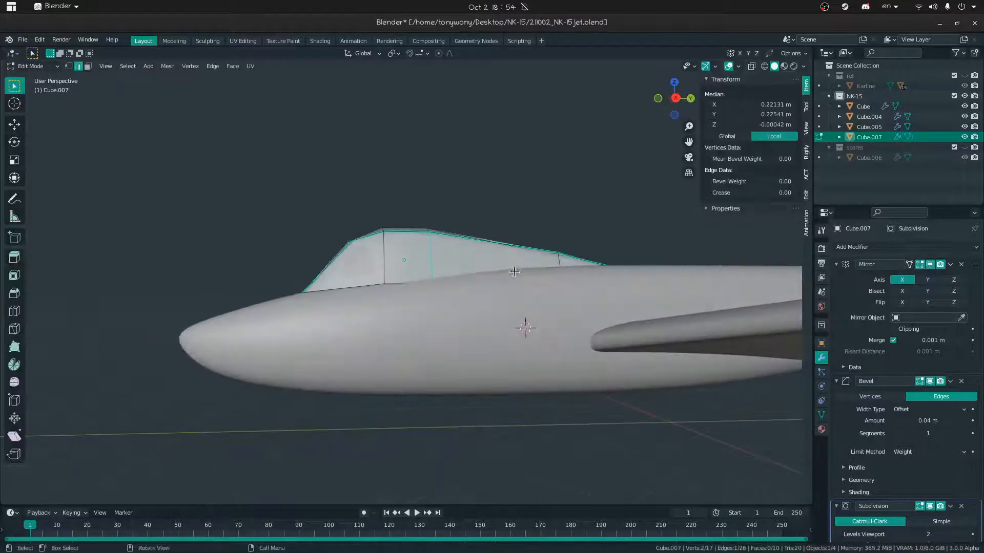
key(Tab)
middle_drag(405, 282, 451, 288)
key(Tab)
click(498, 239)
key(3)
click(495, 248)
key(2)
click(503, 257)
key(g)
key(z)
click(529, 223)
Select another edge toward the rear of the canopy and adjust its height along Z
key(3)
click(530, 263)
key(2)
click(531, 265)
middle_drag(516, 311, 553, 274)
key(g)
key(z)
click(552, 271)
key(Tab)
middle_drag(428, 260, 512, 245)
View the jet from several angles to check the reshaped canopy against the fuselage
click(505, 186)
middle_drag(505, 186, 558, 191)
key(shift+grave)
key(s)
click(464, 308)
middle_drag(464, 308, 345, 326)
key(shift+grave)
key(w)
Reselect the canopy and fine-tune the height of one of its edges with repeated moves along Z
click(416, 285)
key(Tab)
middle_drag(404, 283, 439, 248)
key(g)
key(z)
right_click(441, 255)
middle_drag(398, 274, 468, 263)
click(402, 280)
click(400, 276)
key(g)
key(z)
click(438, 265)
key(g)
key(z)
click(468, 269)
key(Tab)
Widen the canopy by moving its vertical side edge outward about 0.05 m along X
middle_drag(339, 276, 289, 348)
key(ctrl+Tab)
click(538, 338)
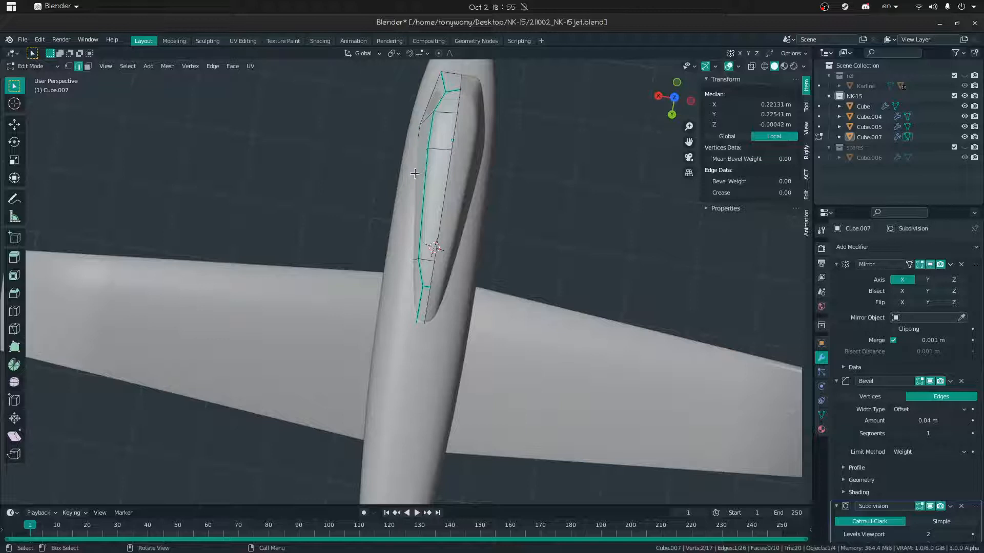
key(g)
key(y)
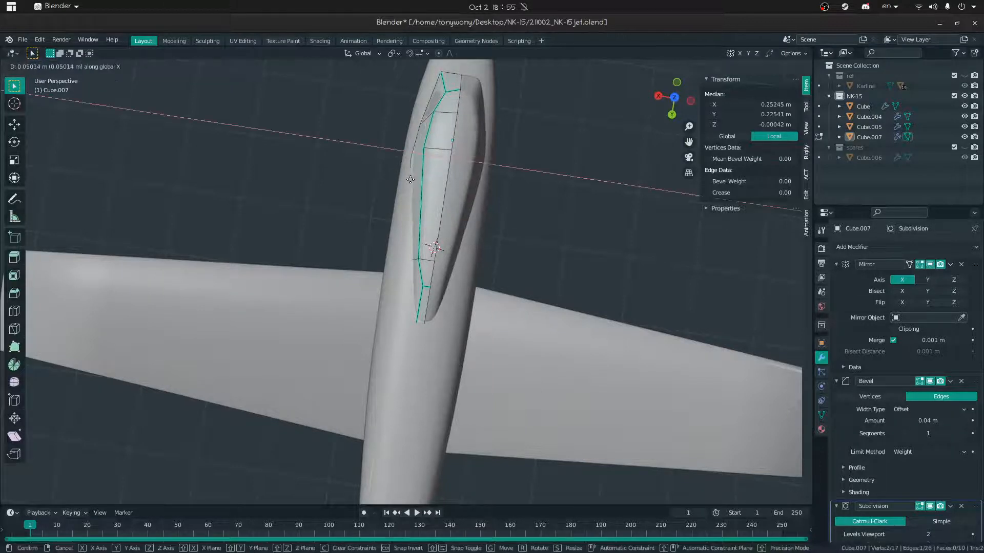
click(412, 179)
key(Tab)
Examine the whole jet's proportions from above, the front and the side
middle_drag(439, 171, 161, 102)
middle_drag(208, 501, 206, 79)
key(shift+grave)
click(434, 367)
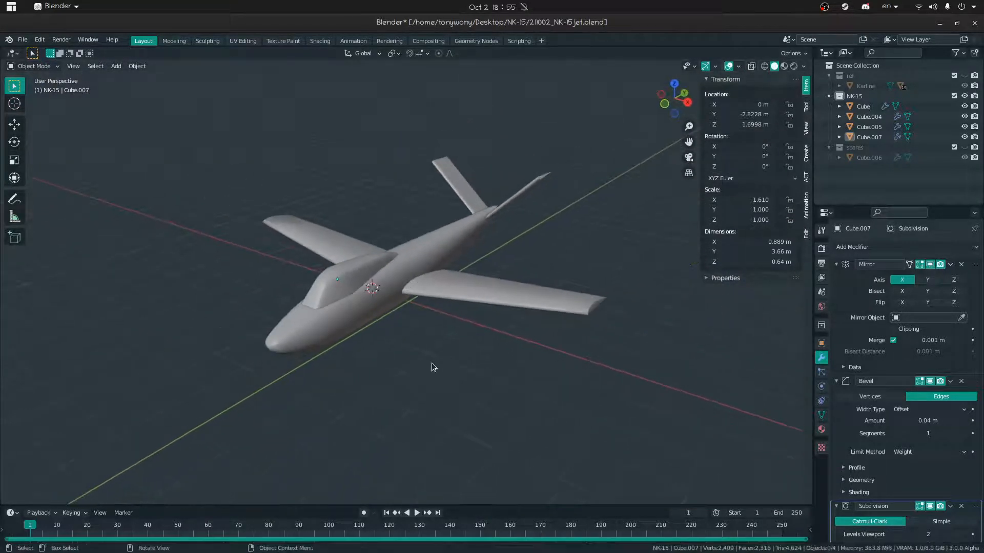
middle_drag(418, 364, 332, 330)
Select the wings, isolate them for inspection, and unhide the other aircraft parts
click(396, 283)
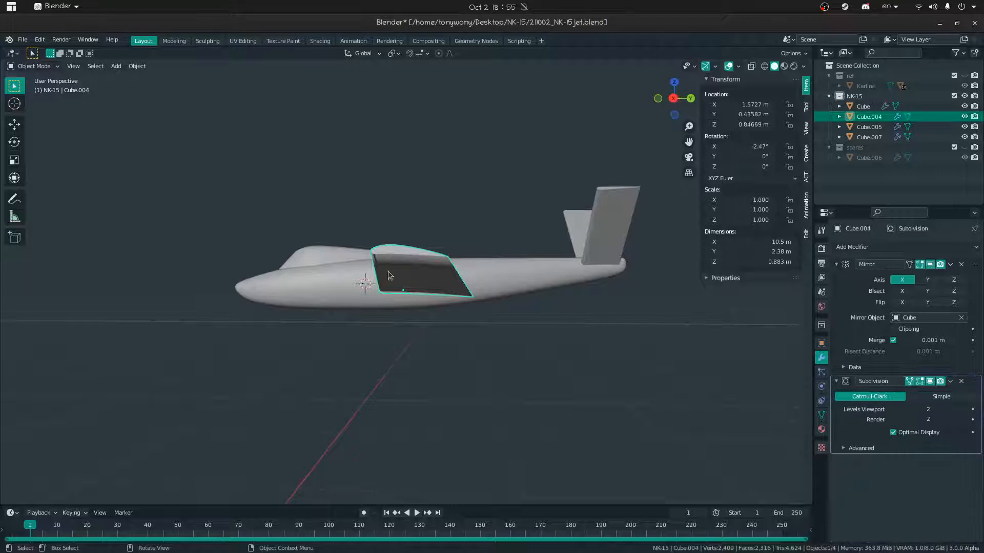
middle_drag(365, 280, 396, 352)
key(Tab)
key(Tab)
key(Tab)
key(Tab)
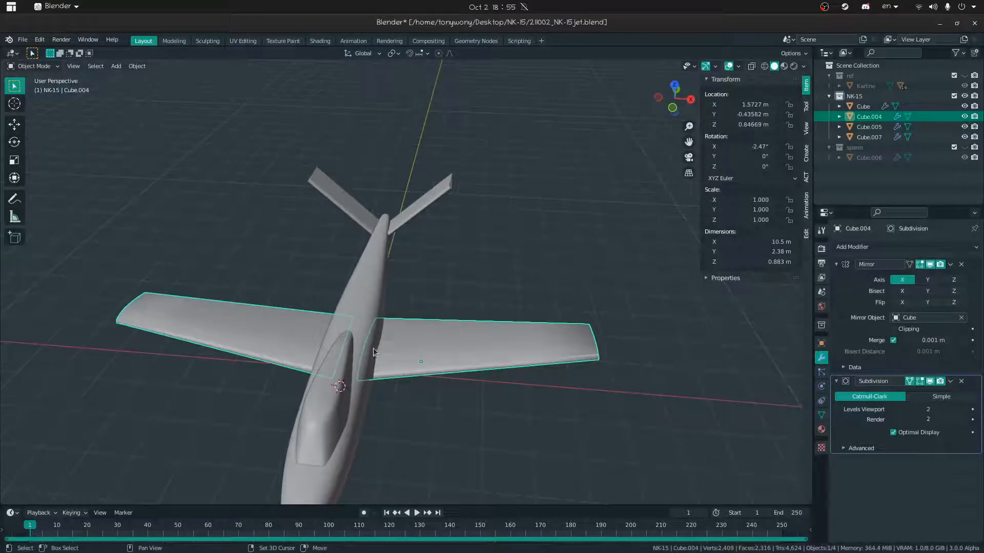
key(shift+h)
key(Tab)
key(ctrl+Tab)
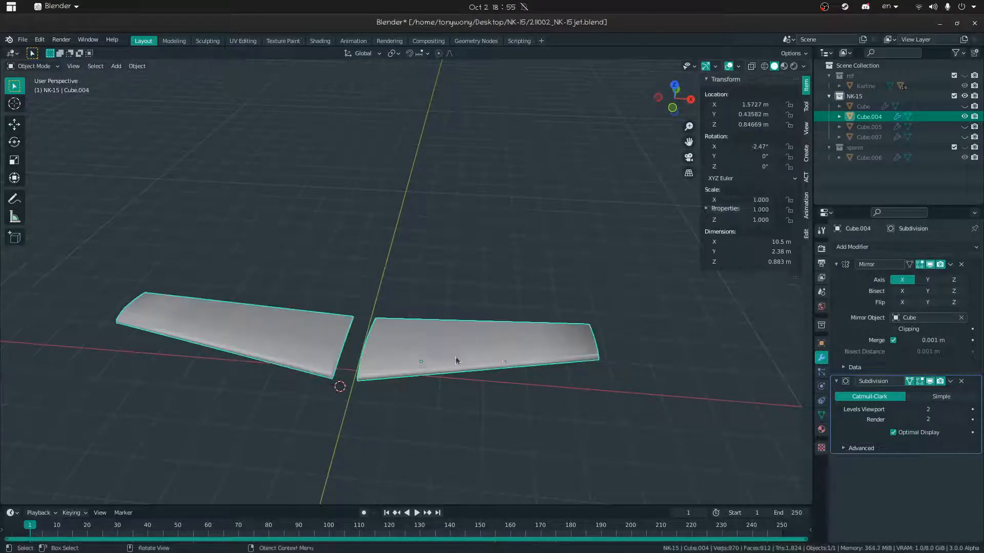
key(alt+h)
Slide the wing's root edge loop slightly outboard, by a factor of about 0.03
key(Tab)
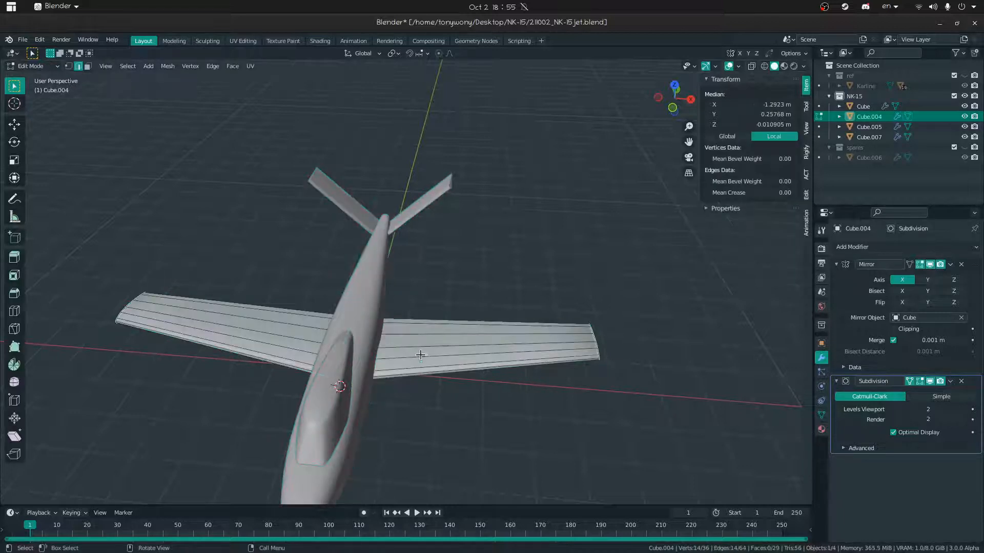
key(g)
key(g)
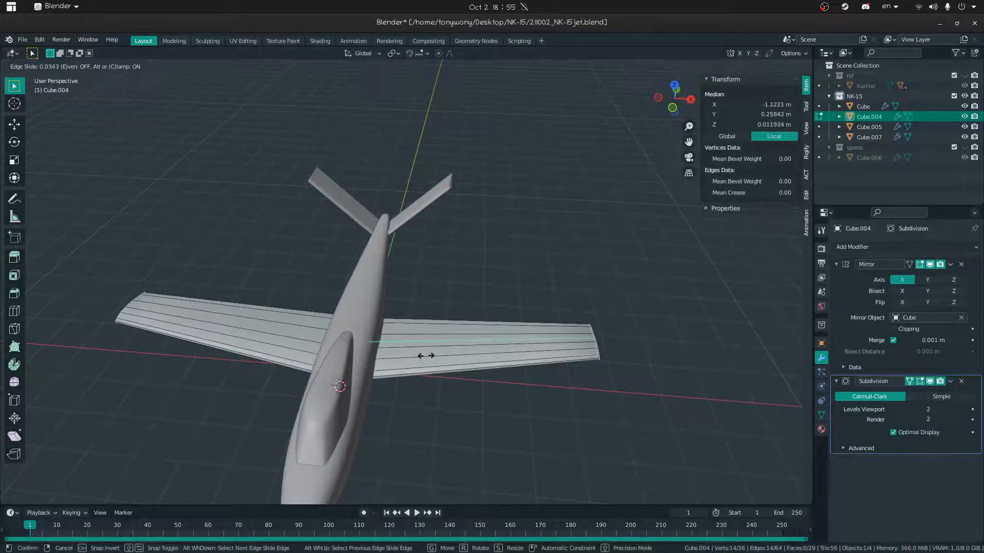
click(425, 357)
click(476, 430)
middle_drag(476, 431, 405, 282)
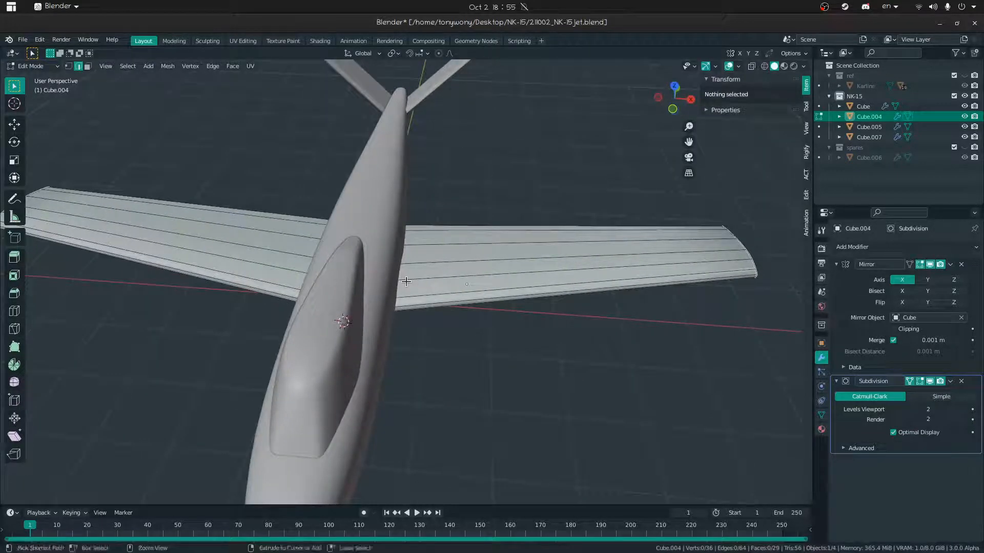
Add a single loop cut around the wing and slide it fully to the root with a factor of -1
click(432, 255)
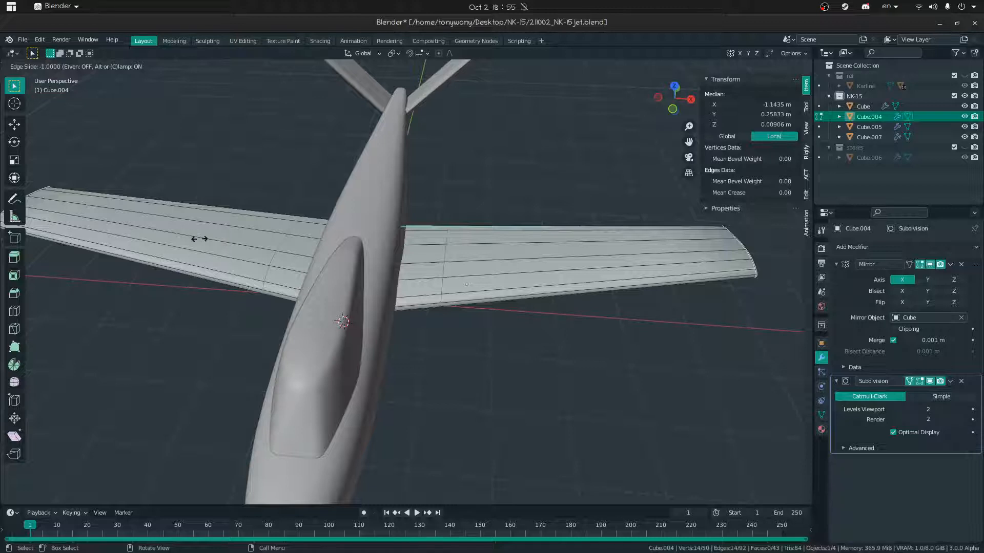
click(195, 102)
middle_drag(369, 234, 367, 219)
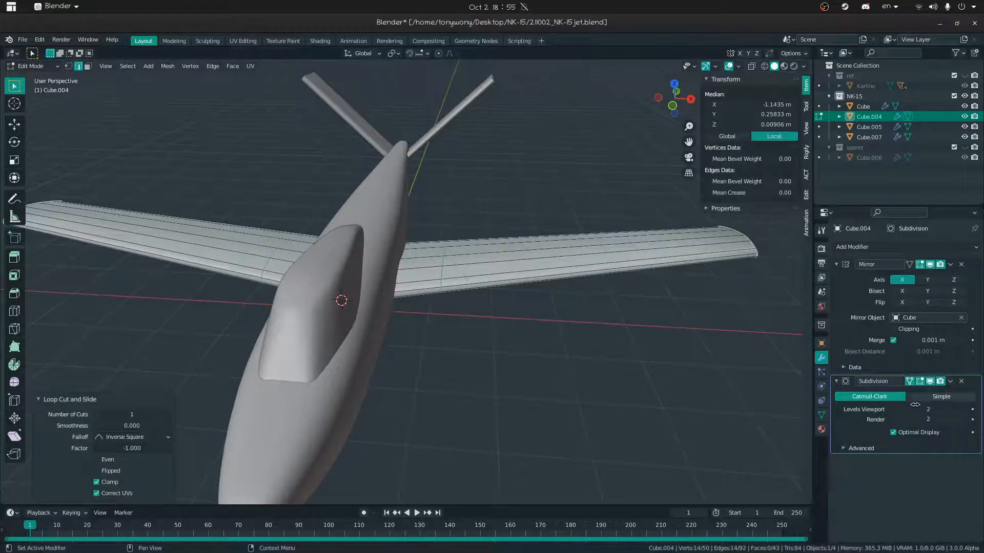
middle_drag(542, 279, 455, 263)
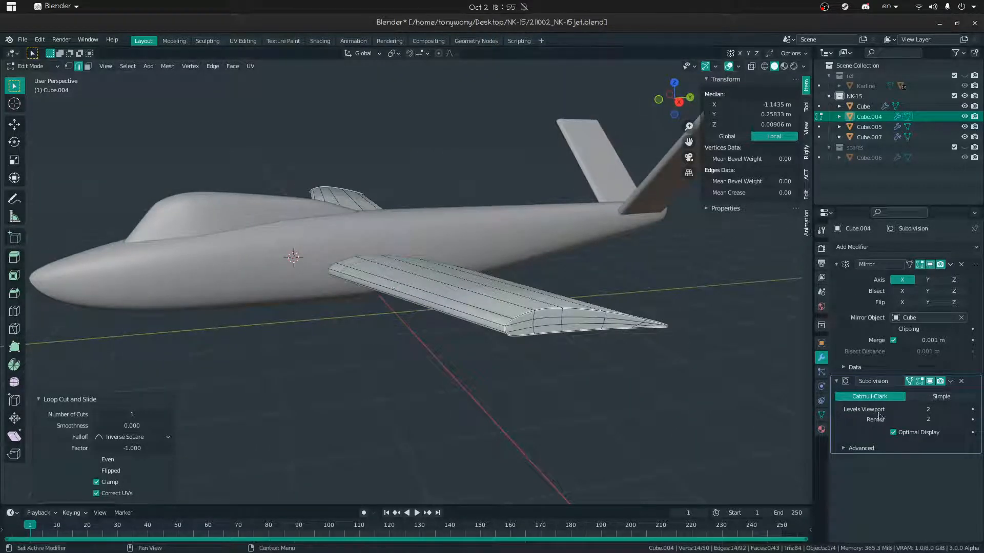
Turn off the wing Subdivision's on-cage display and slide the added loop outboard by a factor of about 0.16
middle_drag(622, 354, 779, 380)
click(909, 381)
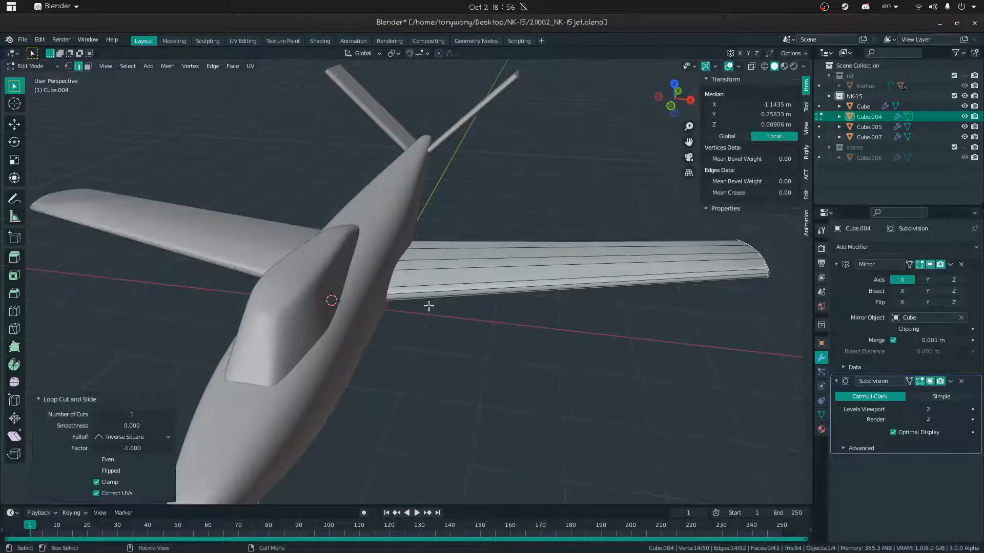
key(g)
key(g)
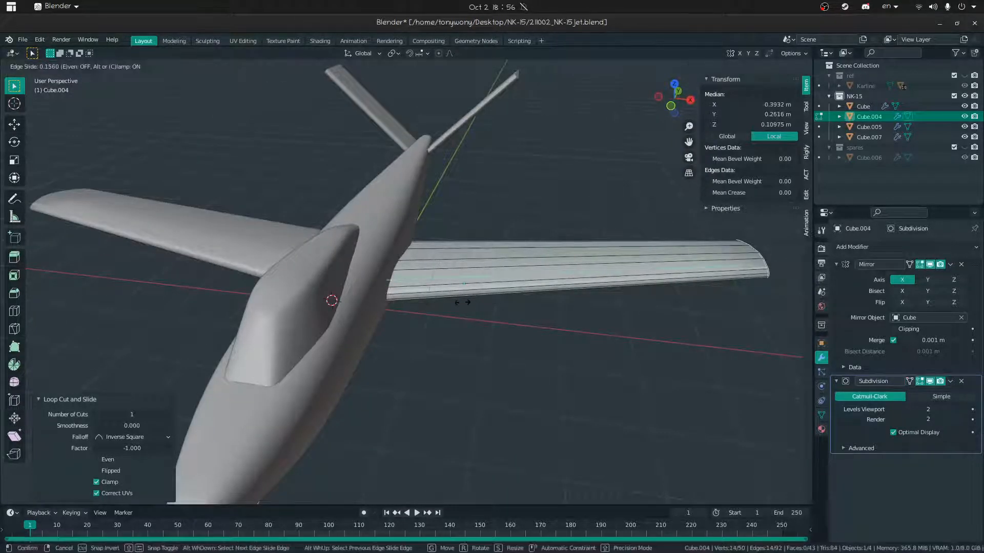
click(462, 302)
middle_drag(359, 302, 428, 248)
Switch to Firefox and go back from the Supermarine 525 article to the "british navy 50s plane" search results
key(alt+Tab)
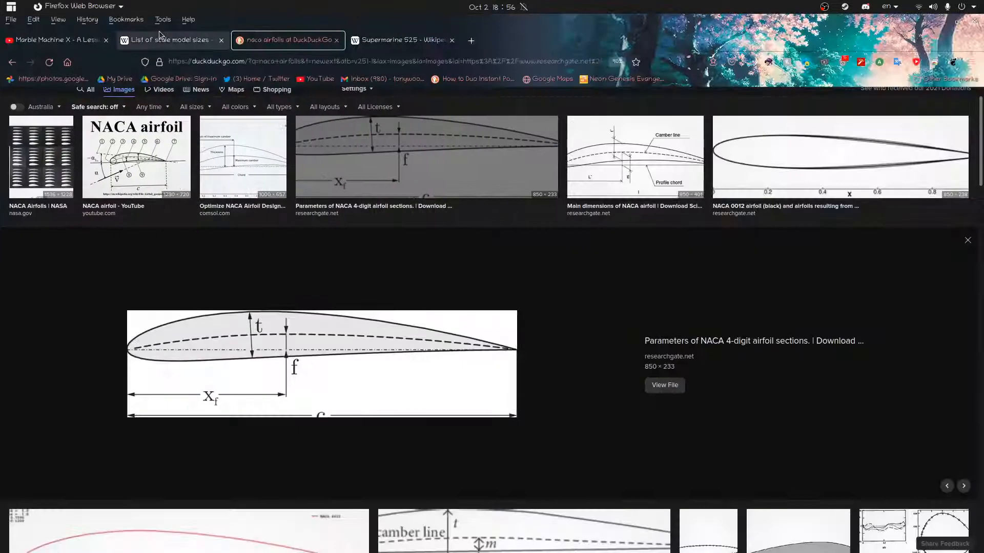
click(159, 39)
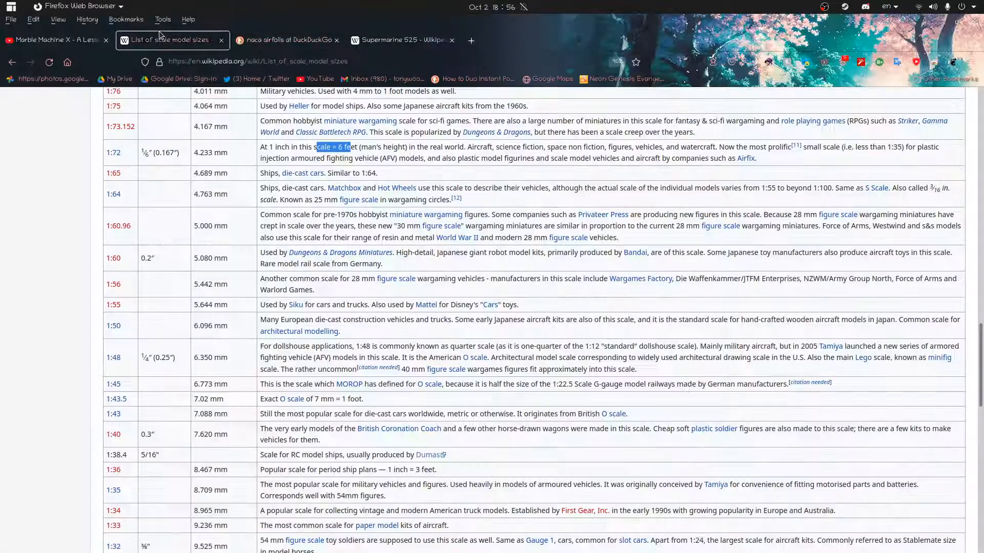
click(51, 41)
click(363, 45)
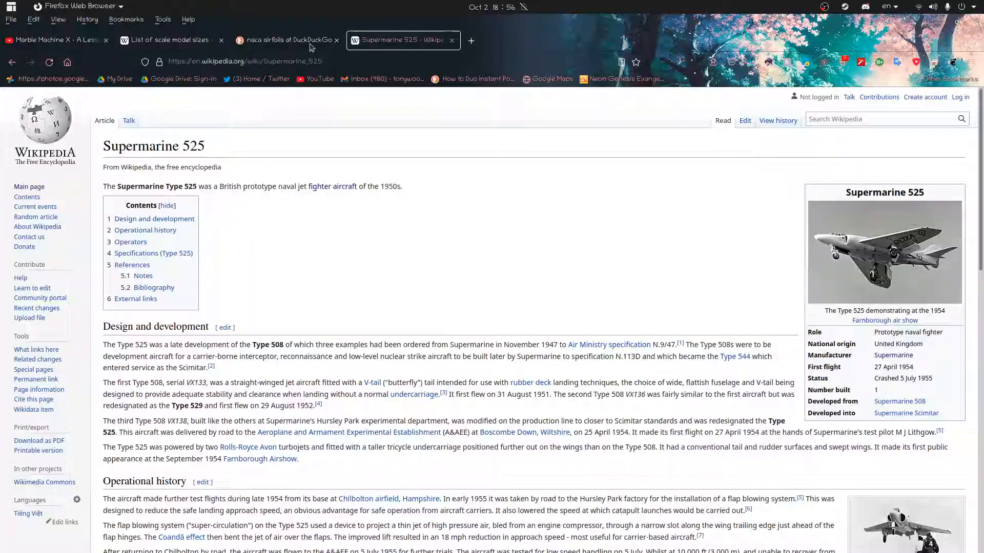
scroll(411, 222, down, 5)
scroll(777, 260, up, 5)
click(1, 66)
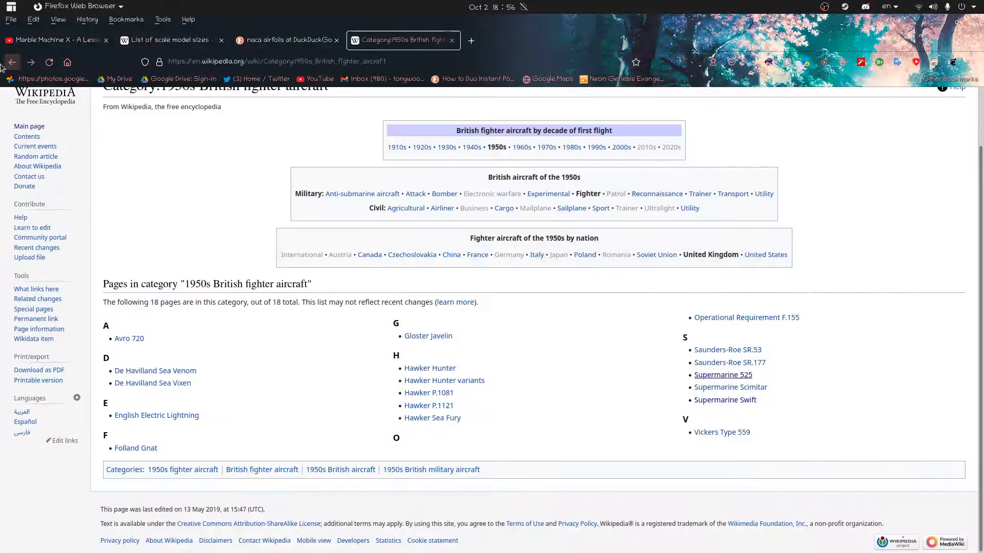
click(2, 65)
scroll(257, 174, up, 5)
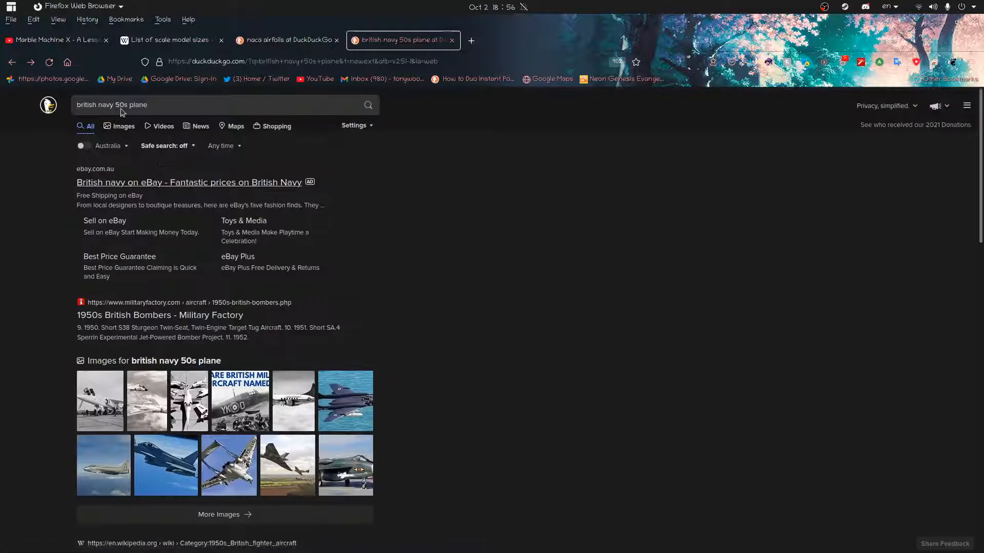
Search the web for "vampier jet plane"
click(191, 102)
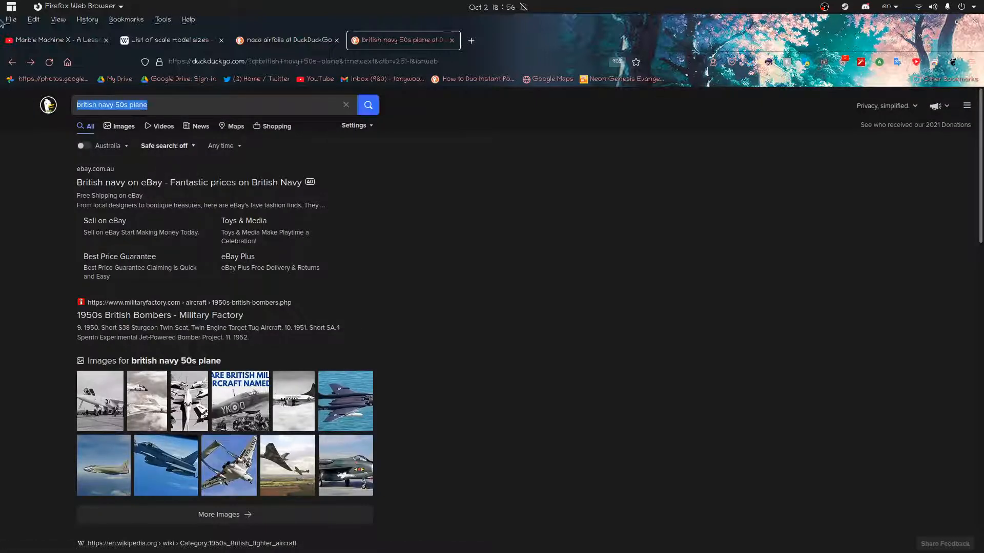
text(vamp)
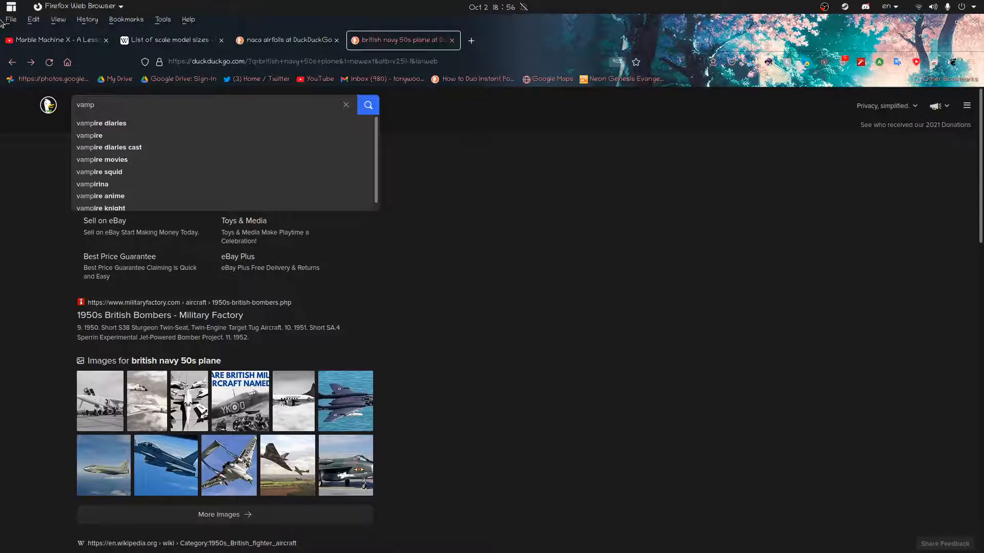
text(ier jet)
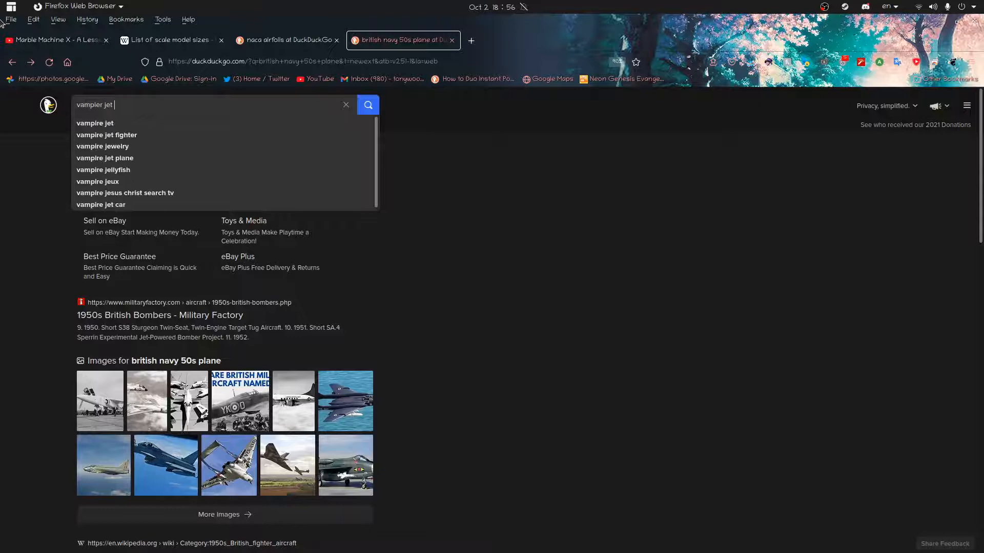
key(BackSpace)
text(la)
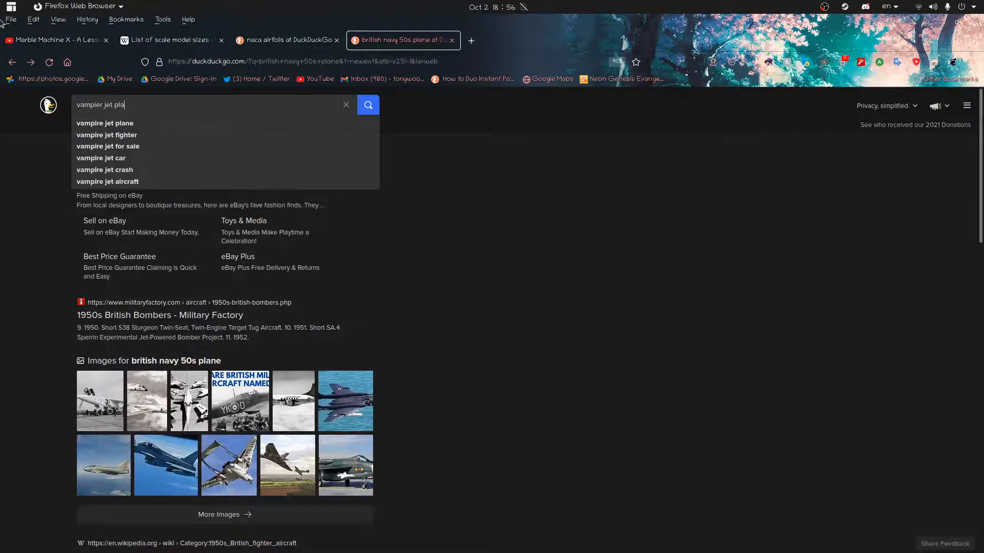
text(ne)
key(Return)
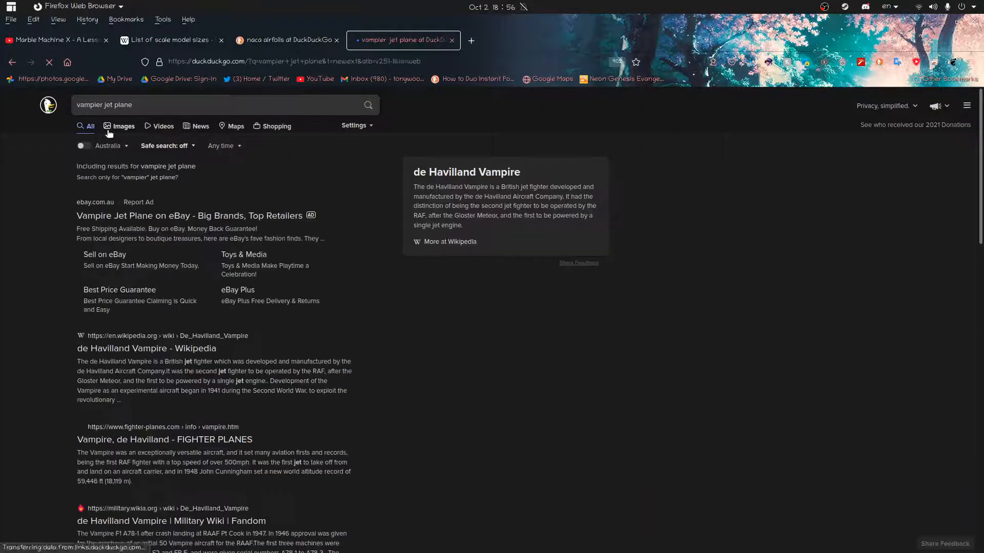
Open the de Havilland Vampire Wikipedia article, view its lead photo at full size and return to the search results
click(457, 243)
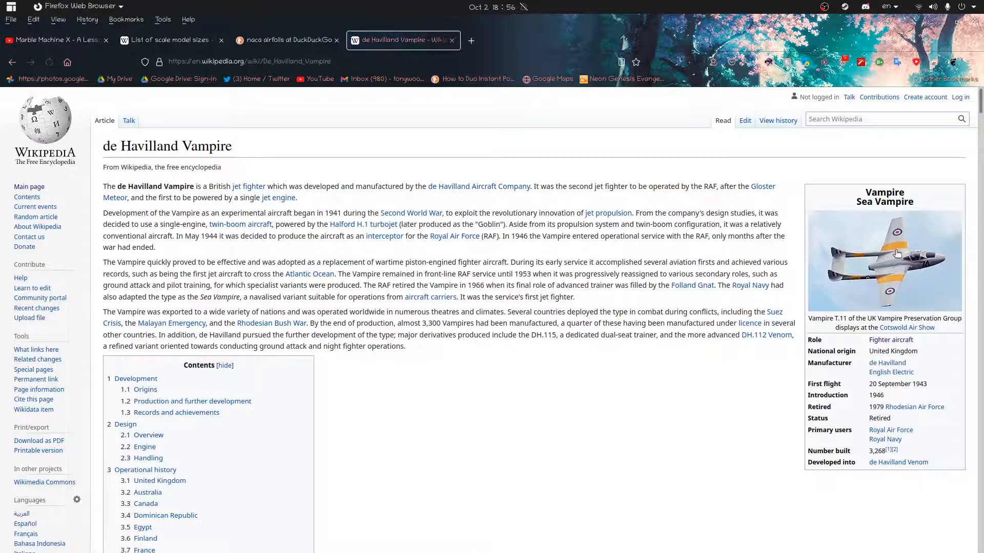
click(896, 253)
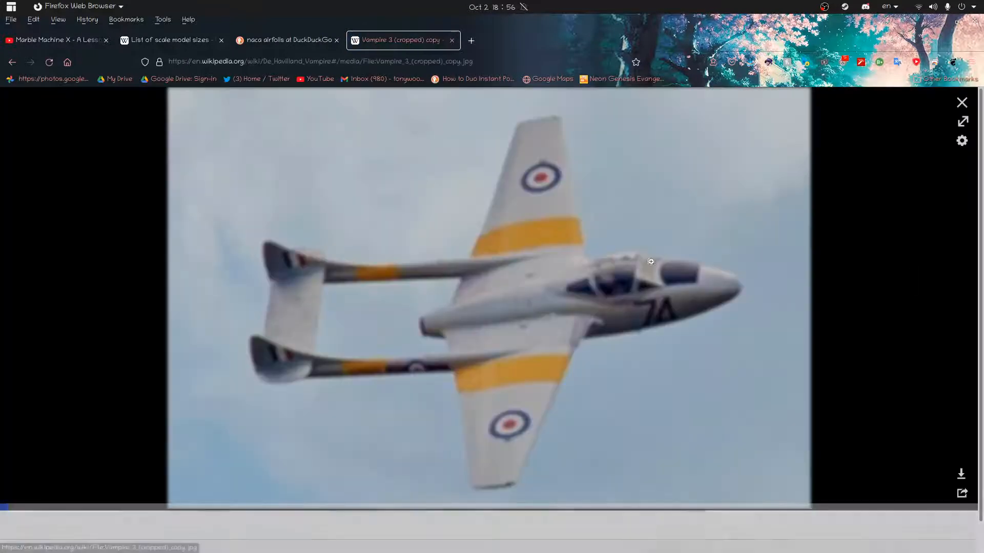
click(599, 329)
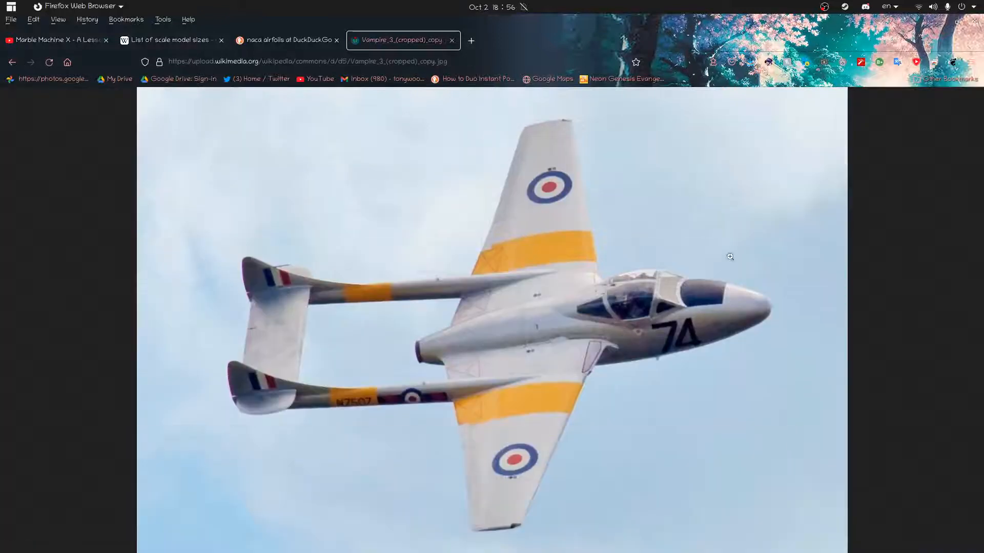
click(12, 62)
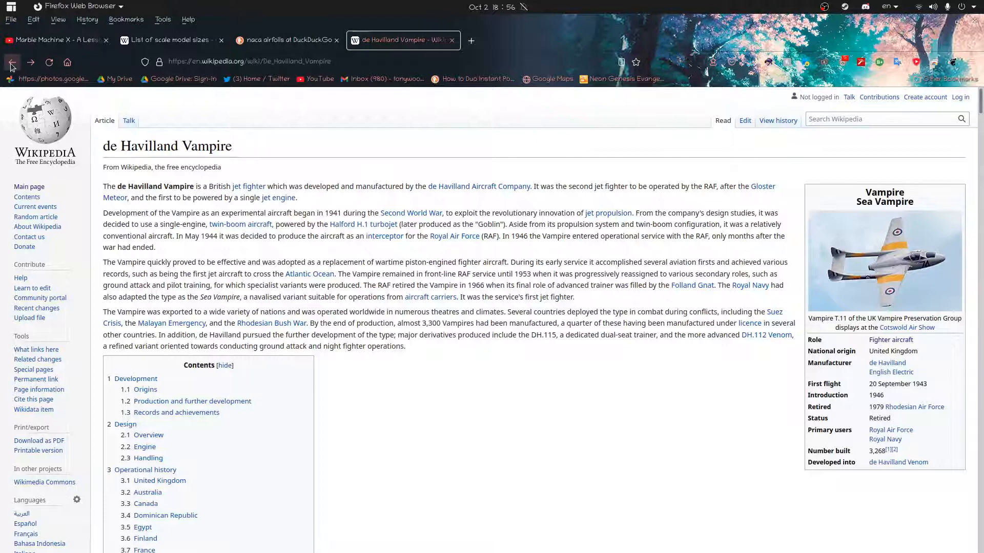
click(10, 64)
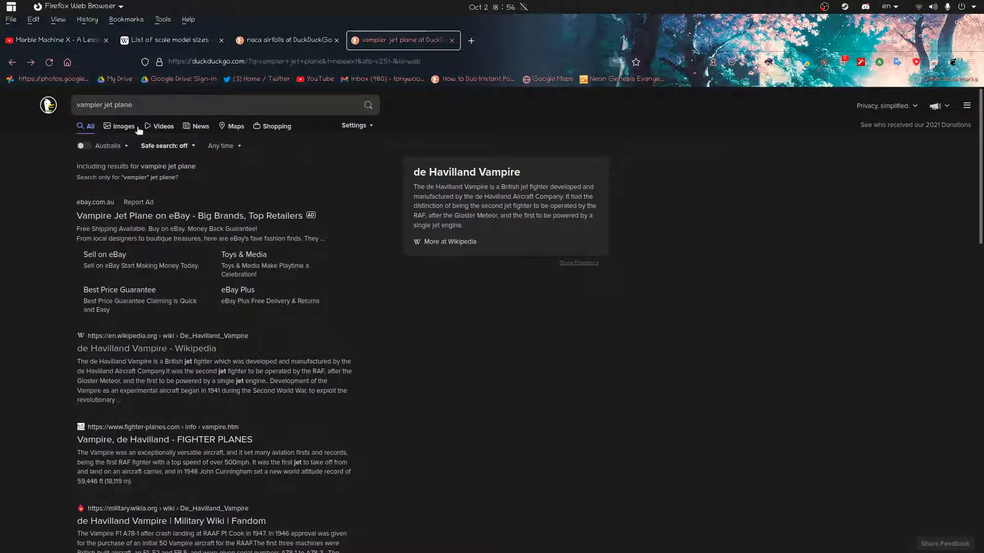
Compare the wing roots and air intakes in several de Havilland Vampire image results, and switch back to Blender
click(120, 126)
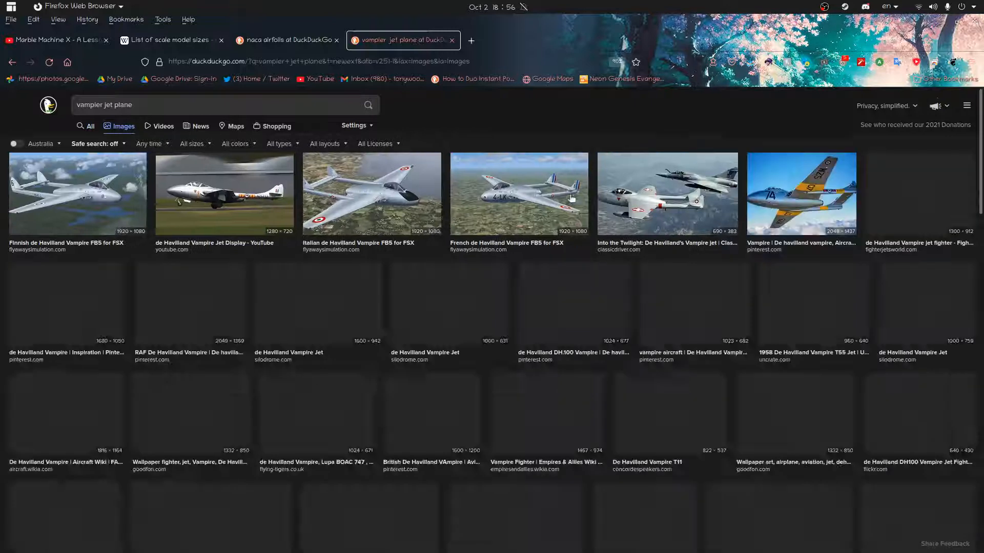
click(584, 197)
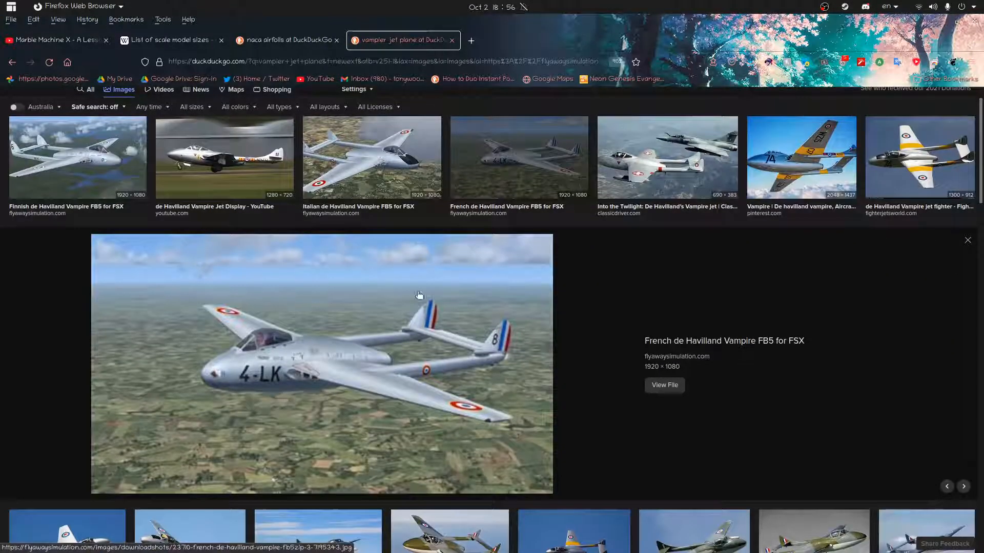
click(803, 153)
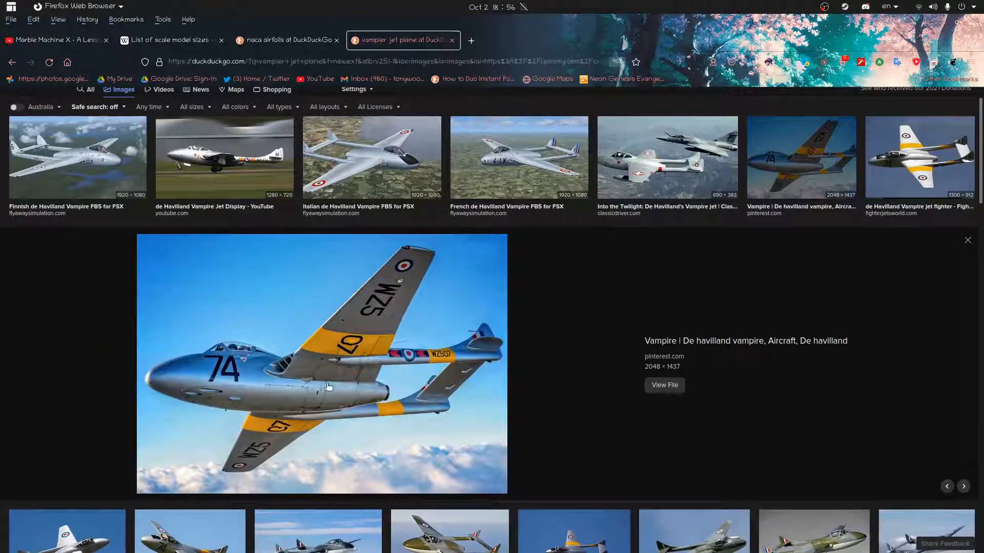
click(903, 137)
click(766, 149)
click(644, 154)
click(423, 155)
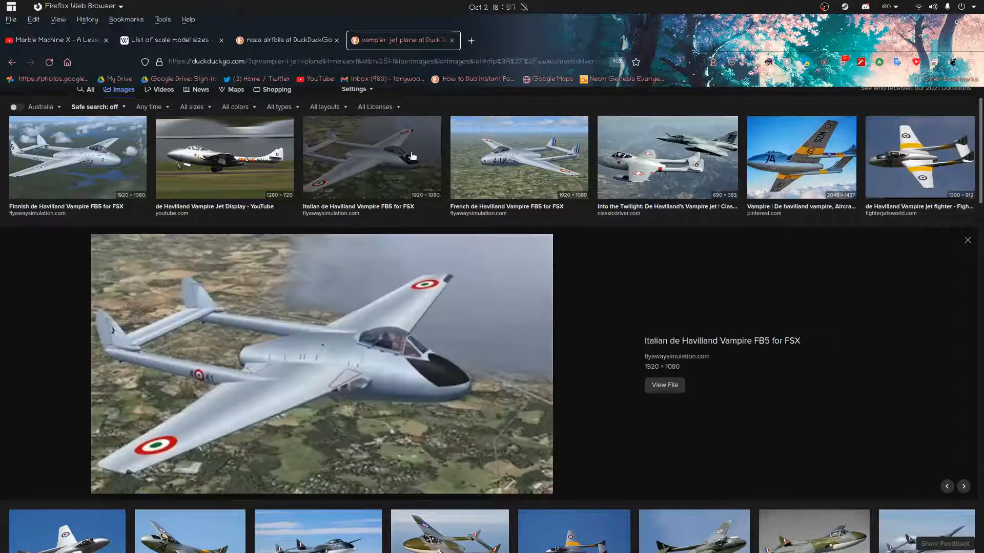
click(241, 155)
click(137, 150)
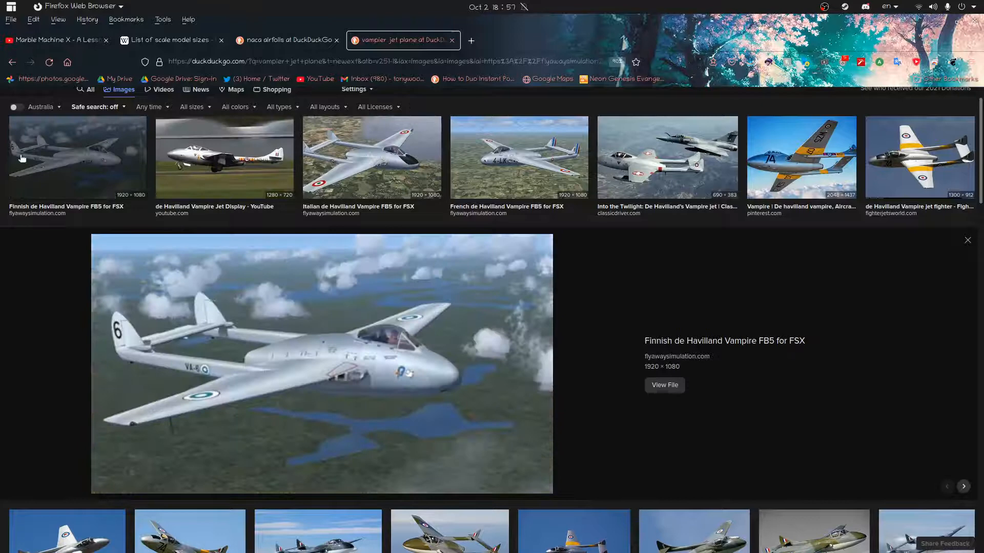
click(24, 159)
click(226, 156)
click(338, 161)
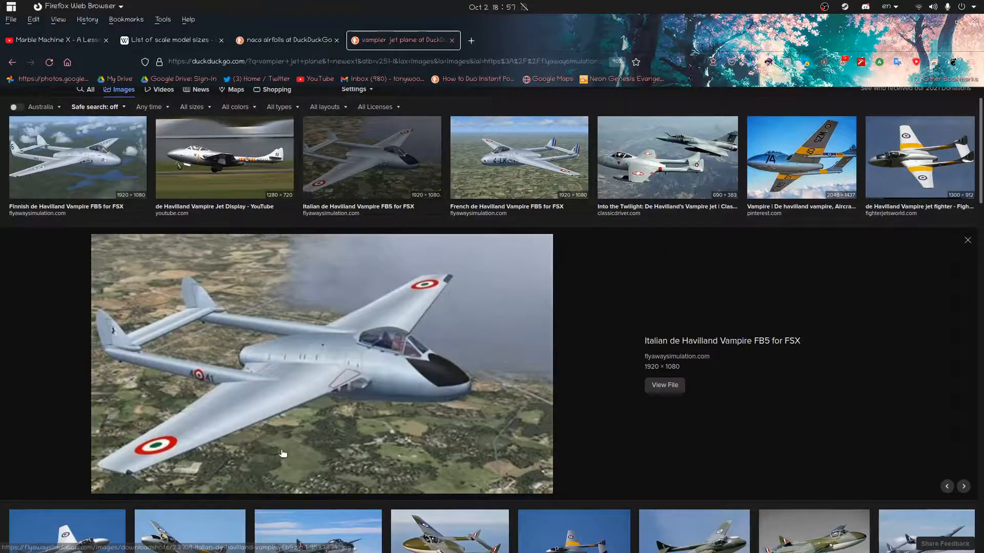
key(super)
click(578, 186)
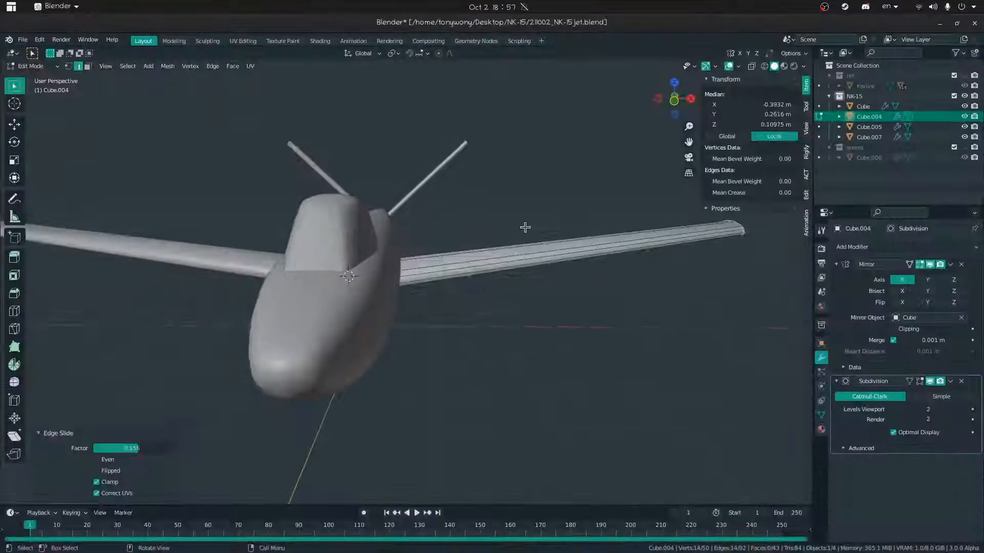
Extrude the four upper faces at the wing root upward into a raised block beside the fuselage
middle_drag(535, 221, 470, 265)
click(409, 258)
key(3)
click(408, 270)
middle_drag(408, 271, 281, 296)
click(501, 320)
middle_drag(501, 321, 480, 340)
ctrl+click(400, 337)
click(438, 265)
key(ctrl+z)
key(e)
click(436, 285)
Extrude the four faces on the underside of the wing root downward
click(398, 311)
ctrl+click(512, 340)
key(e)
click(532, 335)
Slide the outboard edges of the raised upper wing-root block toward the fuselage by a factor of about -0.52
key(2)
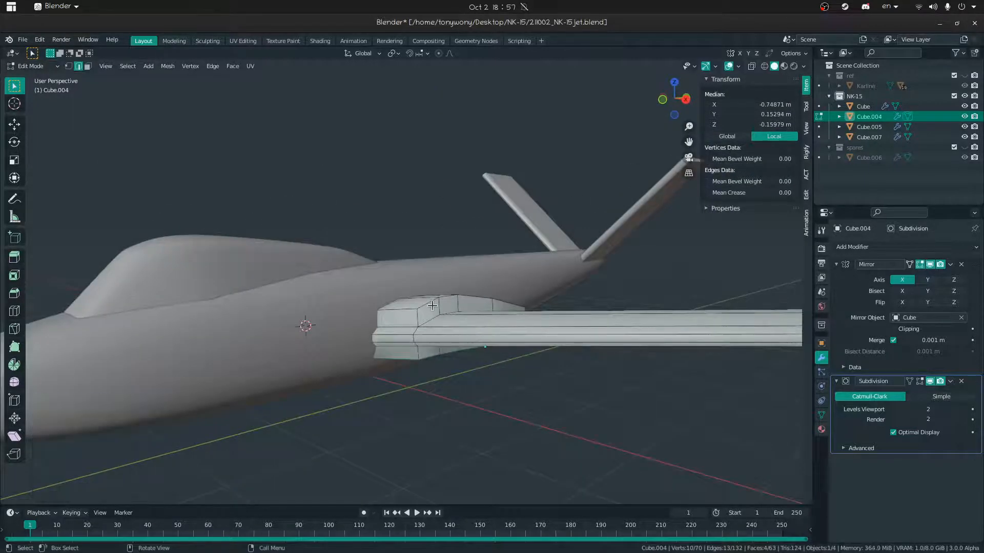
middle_drag(484, 264, 512, 287)
ctrl+click(537, 279)
key(g)
key(g)
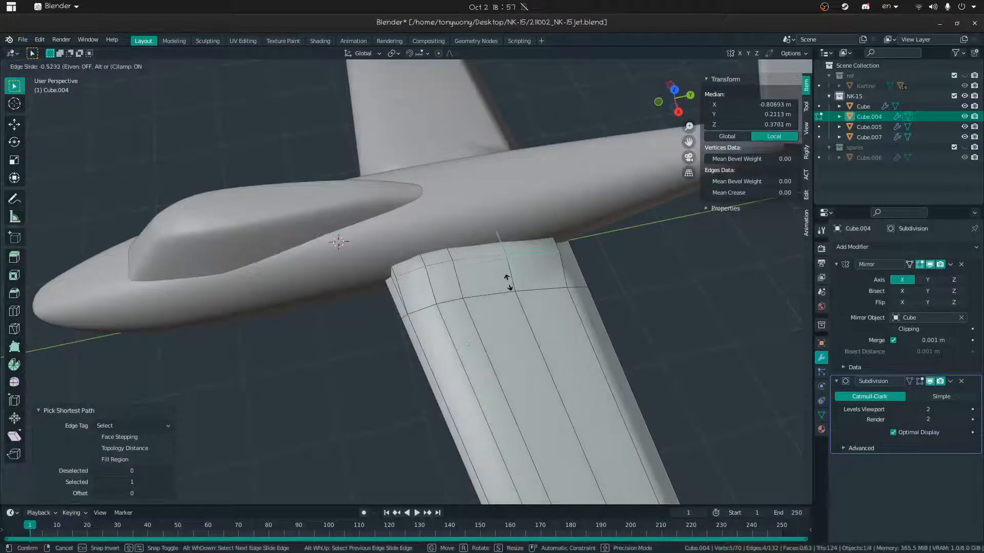
click(507, 282)
Slide the outboard edges of the lower wing-root block toward the fuselage to taper it
middle_drag(507, 282, 453, 280)
click(456, 290)
ctrl+click(537, 306)
middle_drag(537, 306, 424, 373)
key(g)
key(g)
click(504, 288)
Check the smoothed wing root, inset its five front-facing faces by about 0.058 m and preview the result
key(Tab)
key(shift+grave)
key(s)
click(406, 282)
click(424, 373)
middle_drag(409, 322, 405, 286)
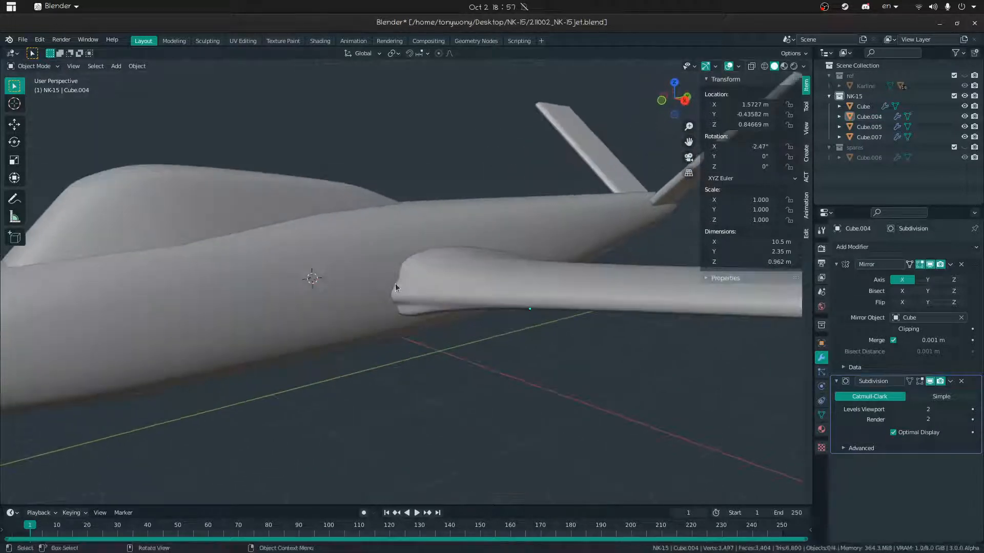
key(Tab)
key(3)
click(410, 276)
ctrl+click(416, 314)
key(i)
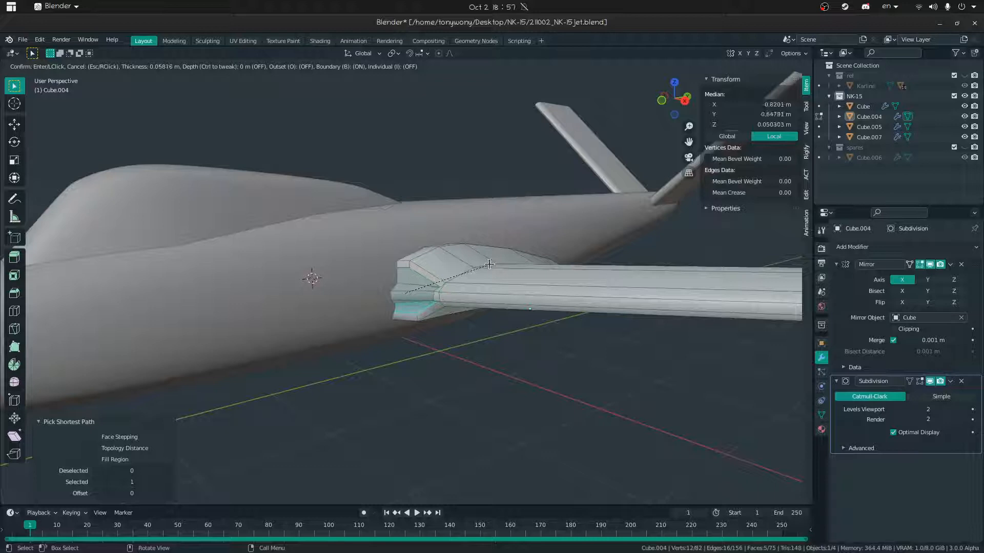
click(490, 265)
key(Tab)
mouse_move(404, 292)
middle_down()
mouse_move(405, 277)
mouse_move(424, 297)
middle_up()
Delete the inset front faces of the wing root to open an air intake, and preview it
key(Tab)
key(x)
click(423, 248)
middle_drag(423, 248, 443, 298)
key(Tab)
Undo the air intake, the edge slides and both wing-root extrusions
key(ctrl+z)
key(ctrl+z)
key(ctrl+z)
key(ctrl+z)
key(ctrl+z)
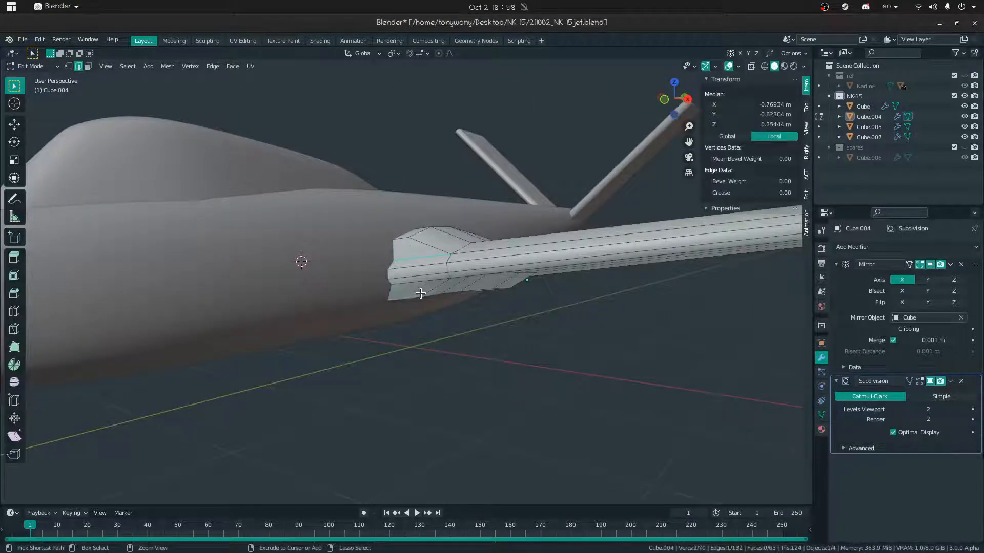
key(ctrl+z)
key(ctrl+z)
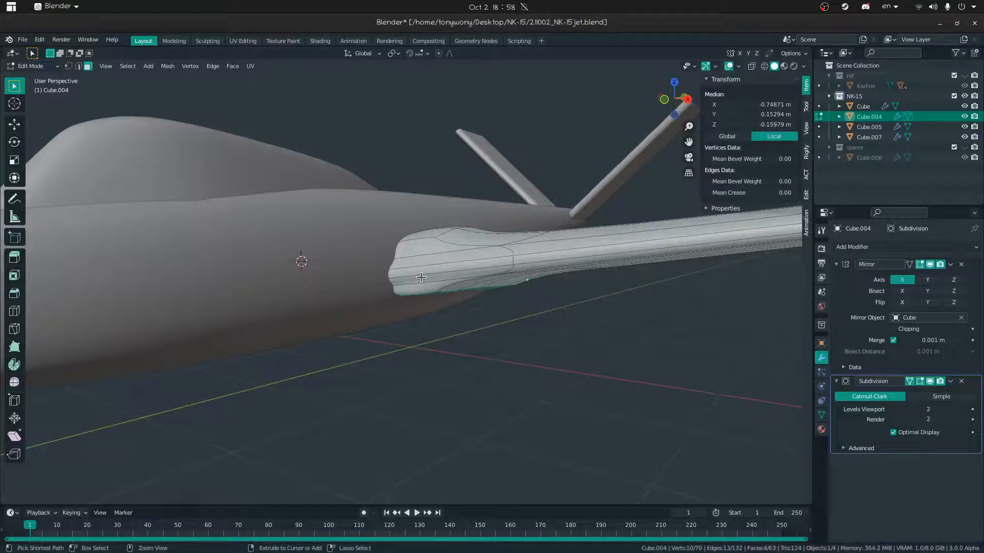
key(ctrl+z)
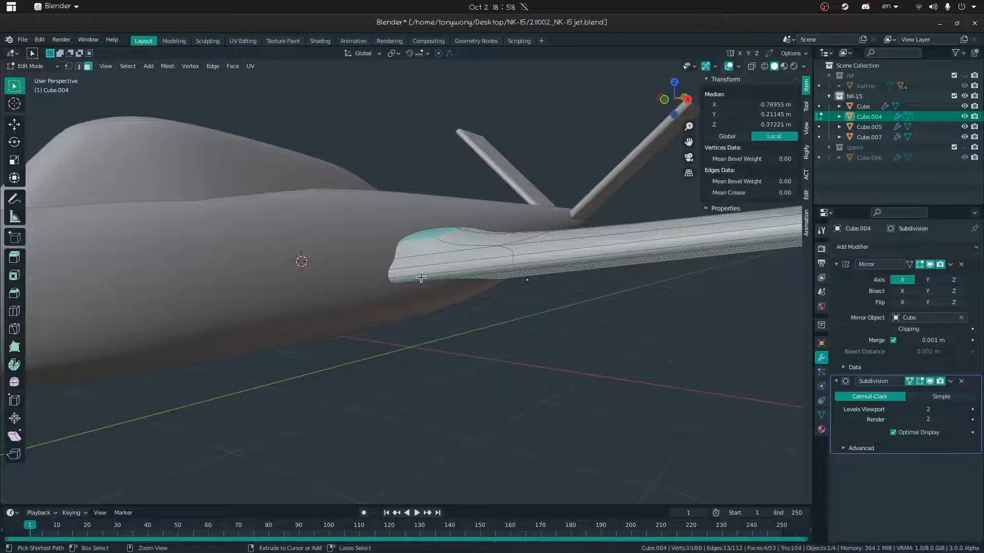
key(ctrl+z)
Turn off the wing Subdivision's on-cage and edit-mode display, and extrude the upper root faces including the leading-edge face
middle_drag(421, 278, 542, 318)
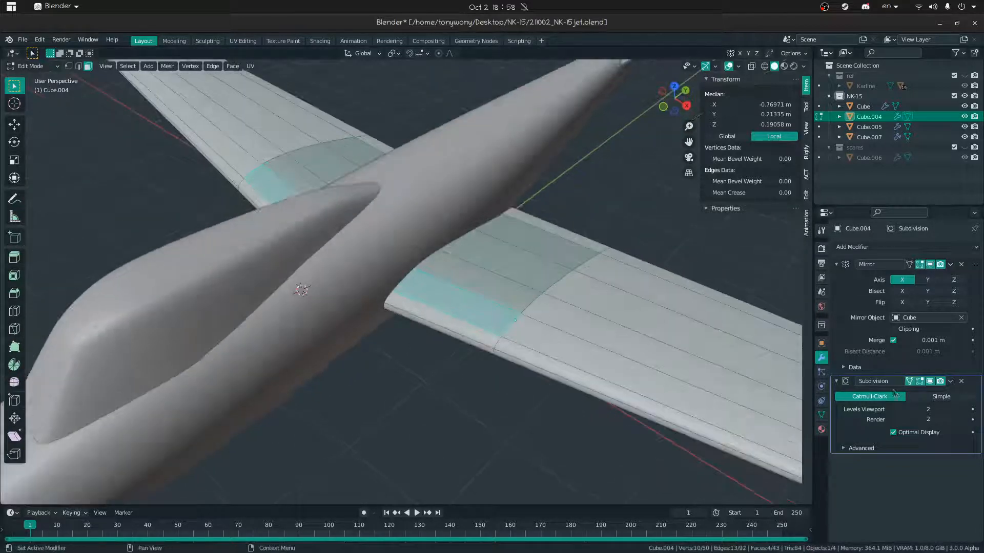
click(909, 382)
click(920, 382)
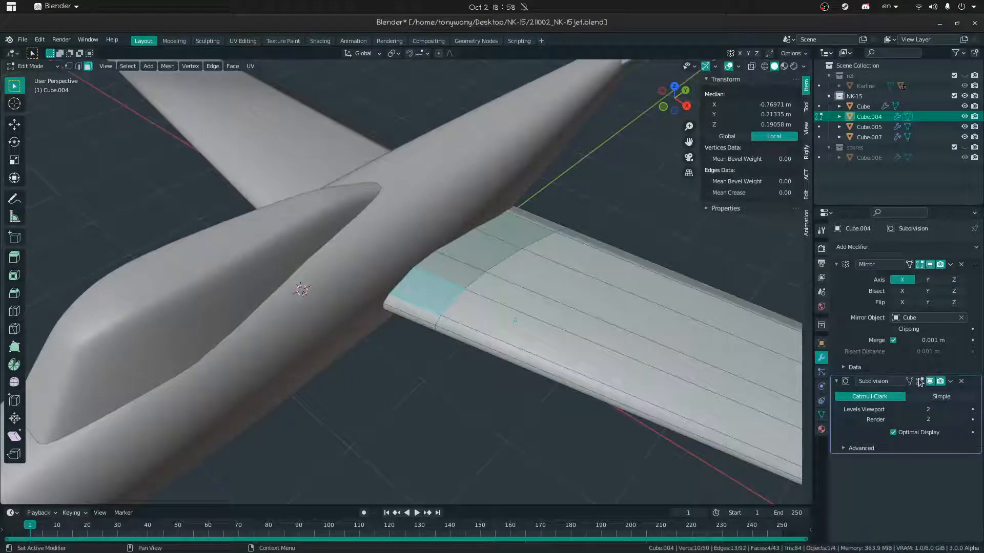
ctrl+click(416, 313)
middle_drag(416, 314, 681, 318)
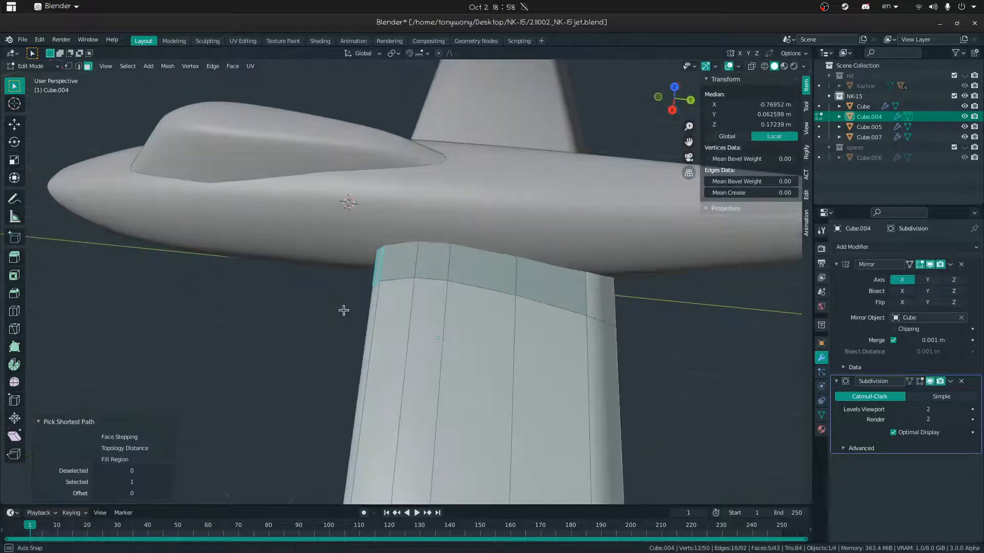
middle_drag(570, 313, 426, 253)
key(e)
click(479, 262)
Select the five underside faces of the wing root and try extruding them
click(398, 266)
ctrl+click(574, 299)
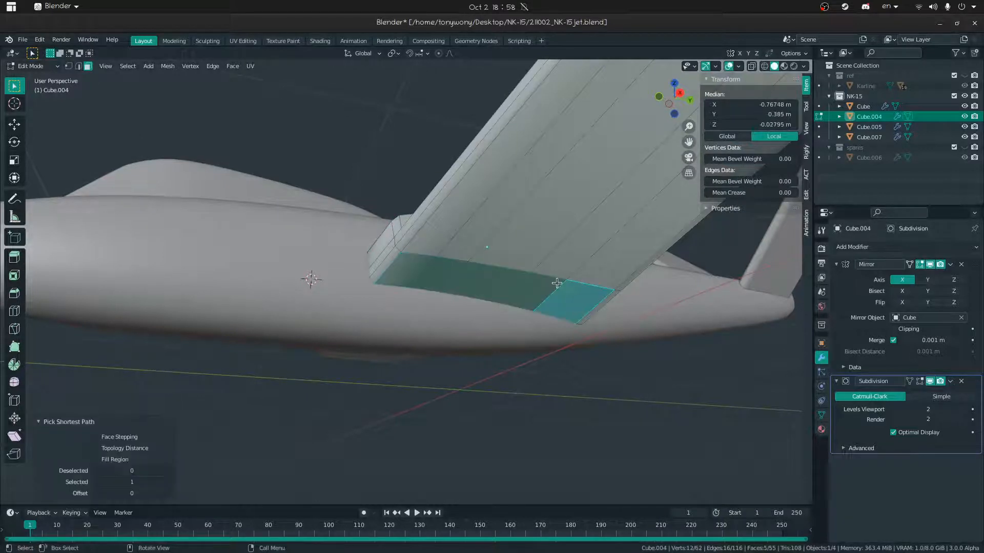
key(e)
click(557, 294)
key(ctrl+z)
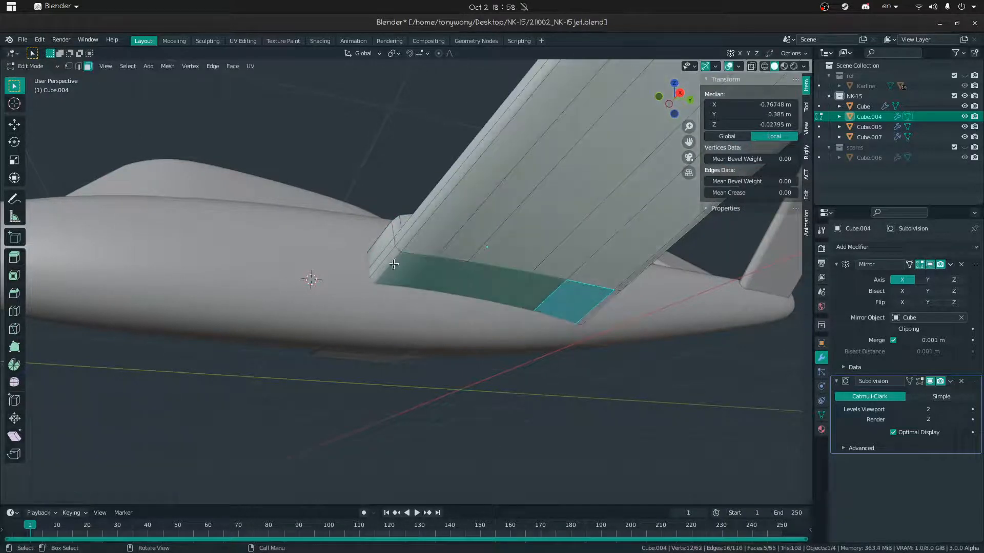
Add the leading-edge face to the underside root selection and extrude the faces downward by about 0.18 m
shift+click(391, 259)
key(g)
right_click(459, 297)
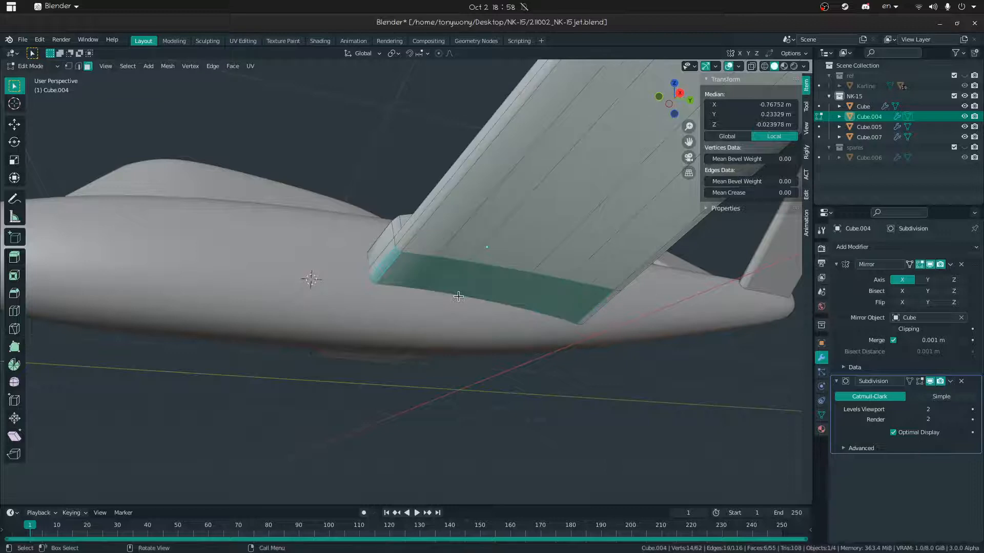
key(e)
key(z)
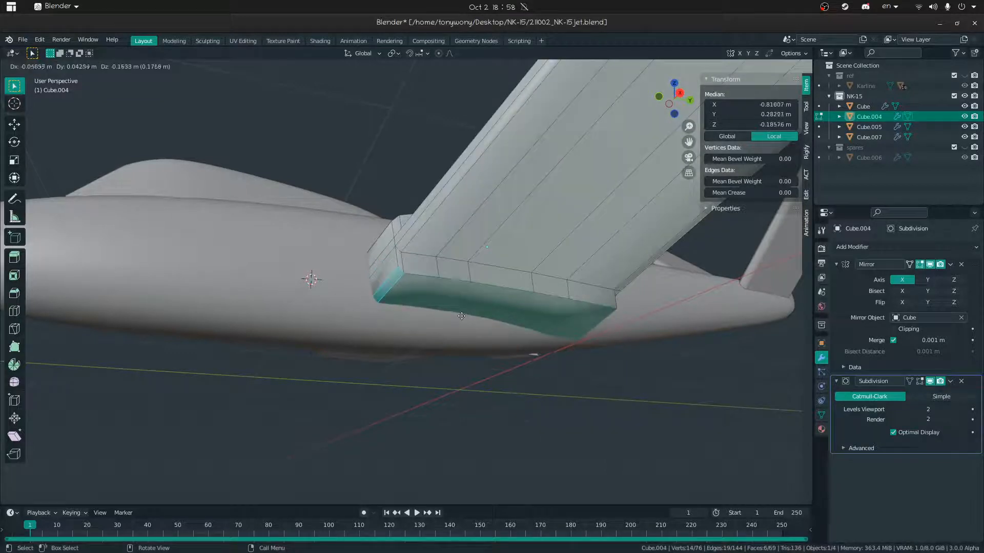
click(461, 316)
Flatten the extruded underside faces by scaling them to 0 along Z
middle_drag(461, 316, 379, 319)
key(s)
key(z)
key(0)
click(455, 304)
Hide everything except the wing in Object Mode and return to editing its mesh
key(ctrl+Tab)
click(471, 321)
middle_drag(605, 316, 456, 294)
key(shift+h)
key(Tab)
key(shift+grave)
key(w)
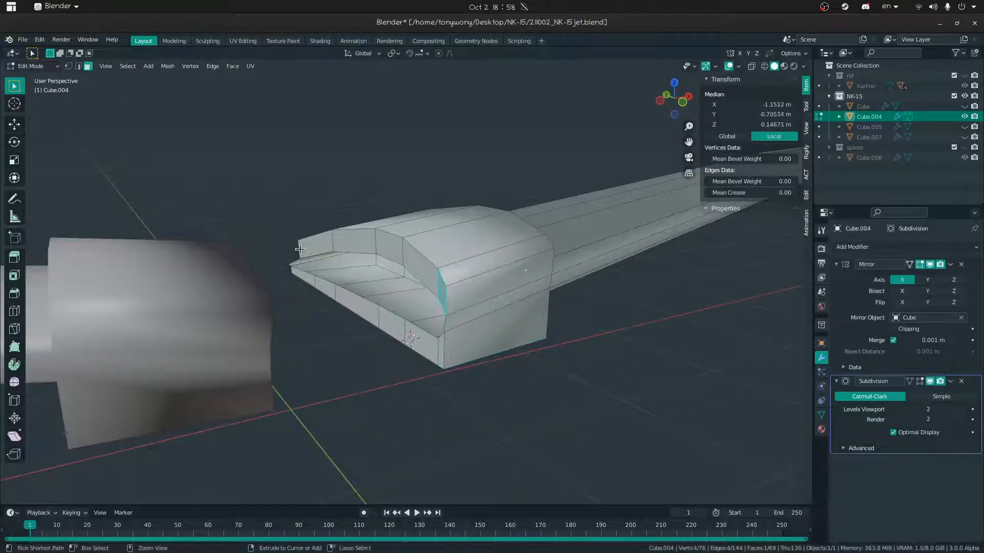
Delete the fuselage-side faces of the upper and lower wing-root extrusions
ctrl+click(300, 250)
right_click(299, 251)
click(299, 250)
click(406, 339)
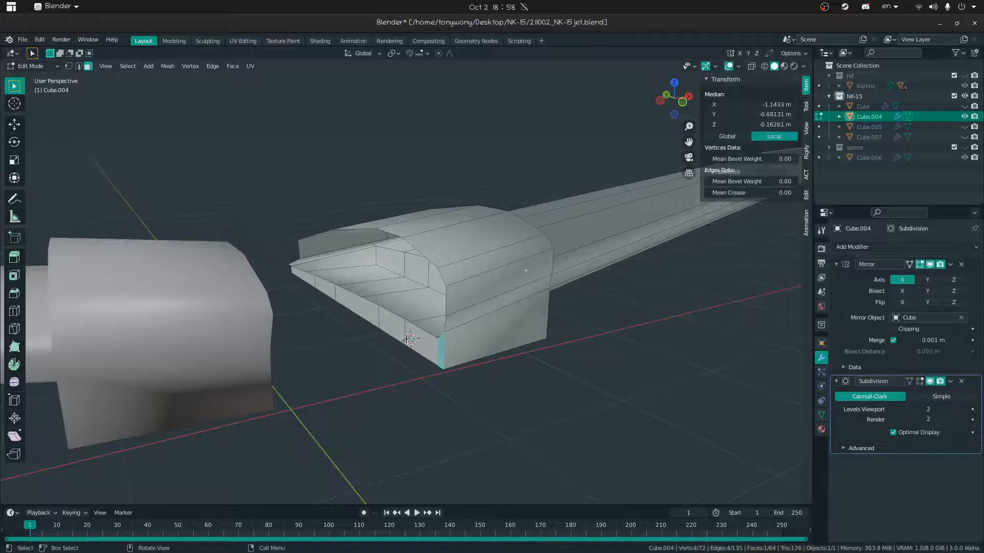
ctrl+click(298, 271)
key(x)
click(297, 272)
Select the upper front edge of the wing-root block and adjust its height along Z
middle_drag(297, 272, 347, 266)
click(321, 249)
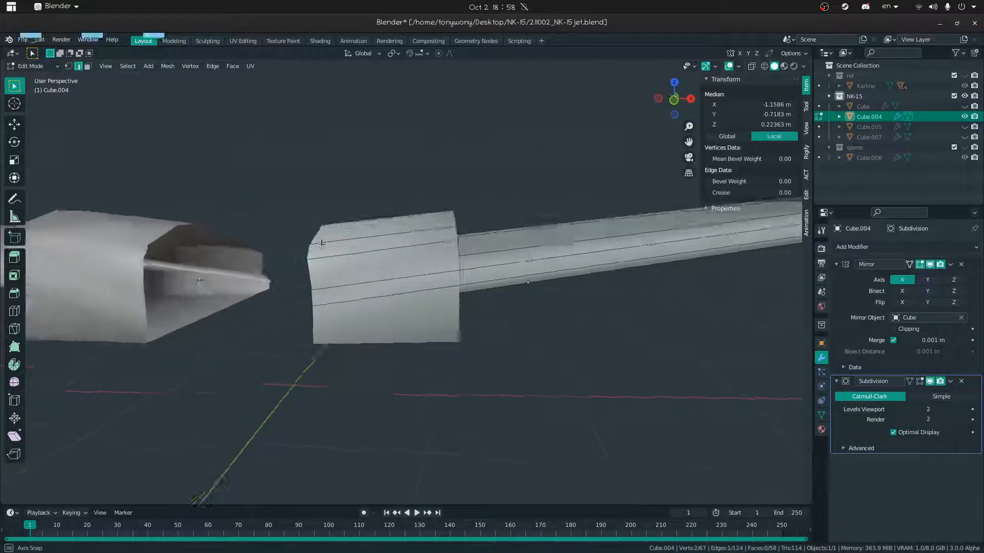
key(shift+grave)
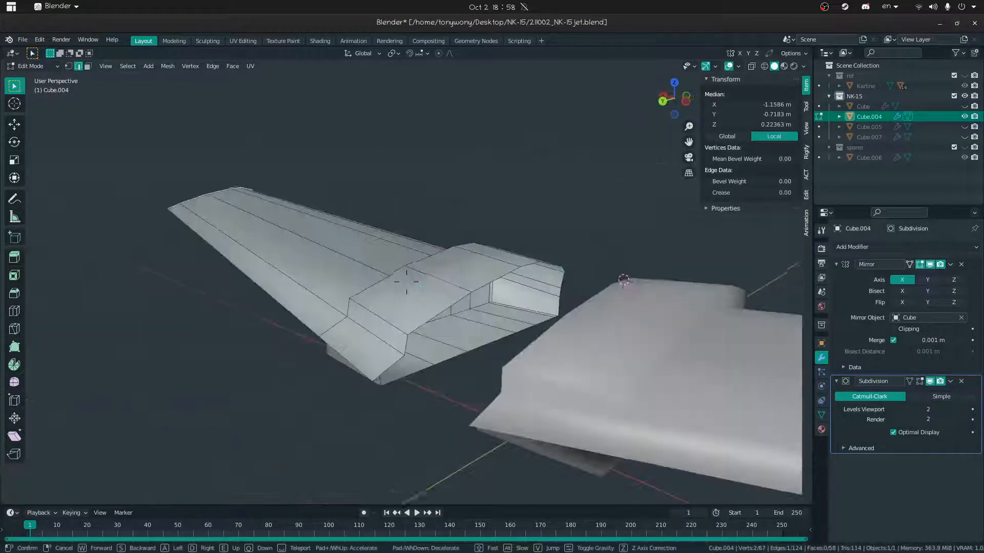
click(414, 311)
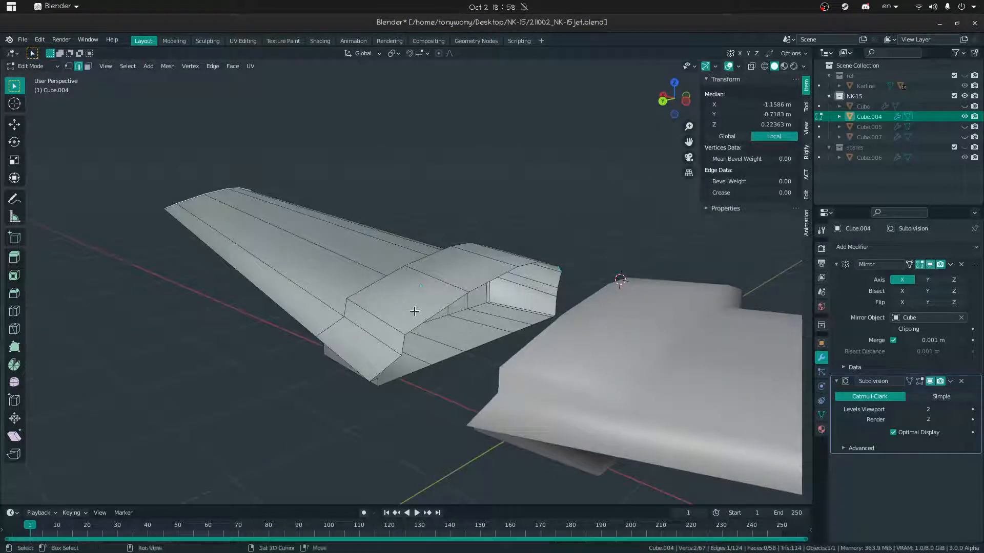
key(g)
key(z)
click(437, 296)
middle_drag(437, 295, 455, 252)
key(g)
key(z)
click(262, 265)
Select another edge of the wing-root block and move it along Z
click(582, 274)
middle_drag(581, 275, 568, 118)
middle_drag(482, 204, 501, 291)
key(g)
key(z)
click(470, 210)
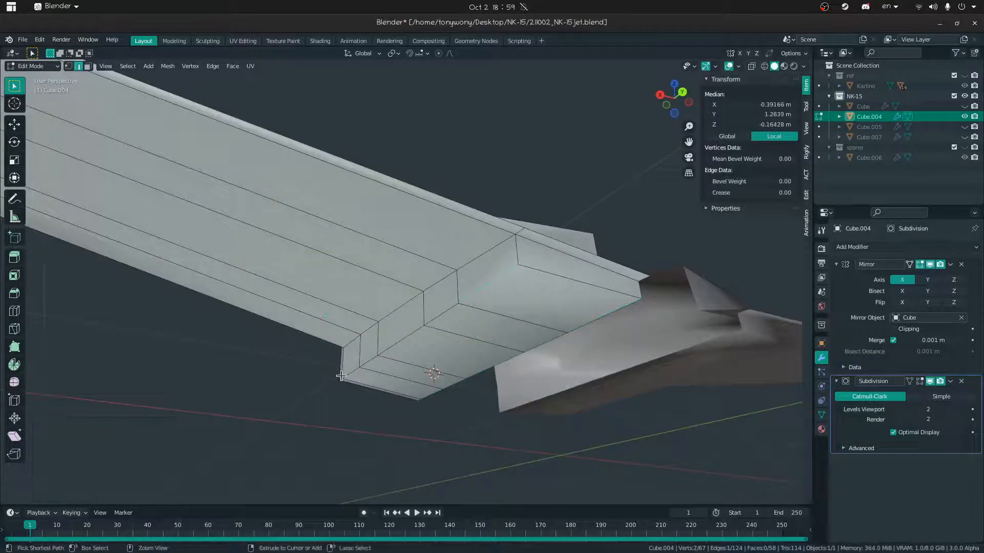
Edge-slide the lower outboard edges of the wing-root block toward the fuselage by a factor of about 0.526
middle_drag(341, 376, 319, 388)
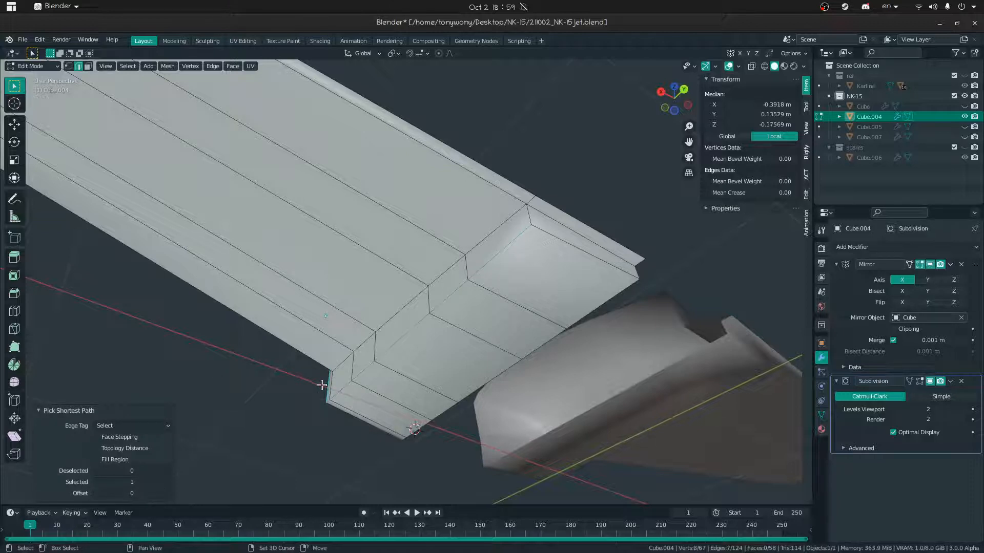
key(g)
key(g)
click(333, 373)
middle_drag(328, 371, 484, 404)
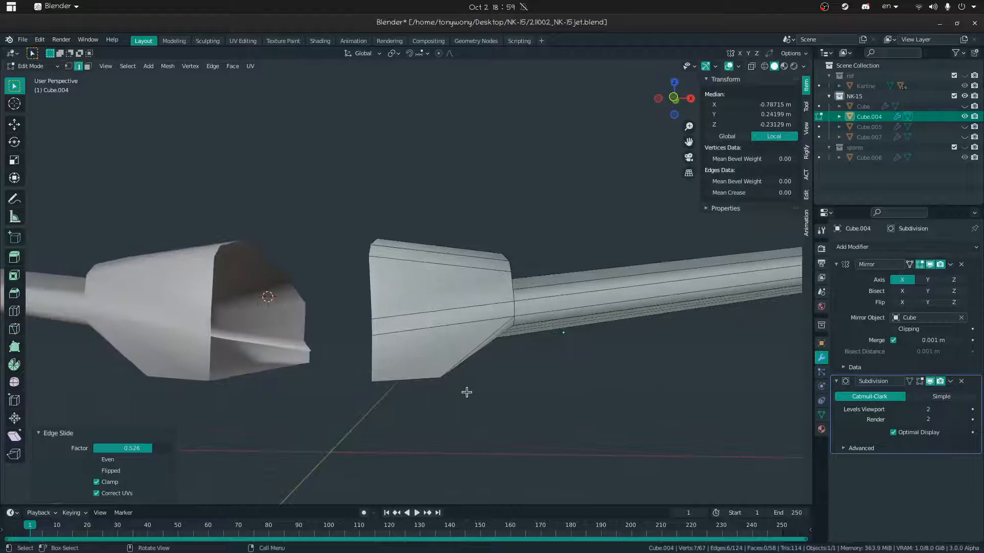
Edge-slide the upper outboard edges of the wing-root block by a factor of about -0.358 and preview the taper
middle_drag(467, 292, 415, 338)
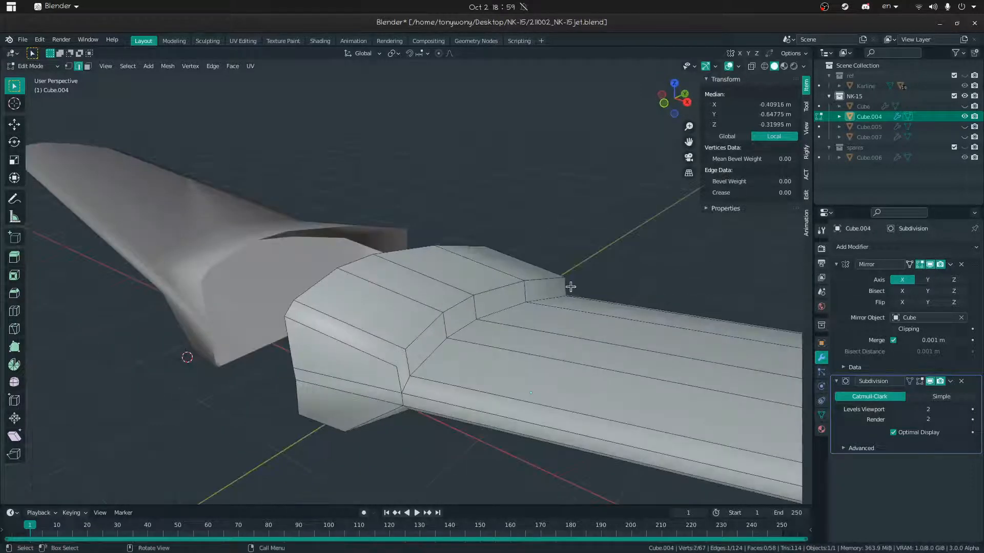
ctrl+click(556, 278)
middle_drag(556, 278, 510, 307)
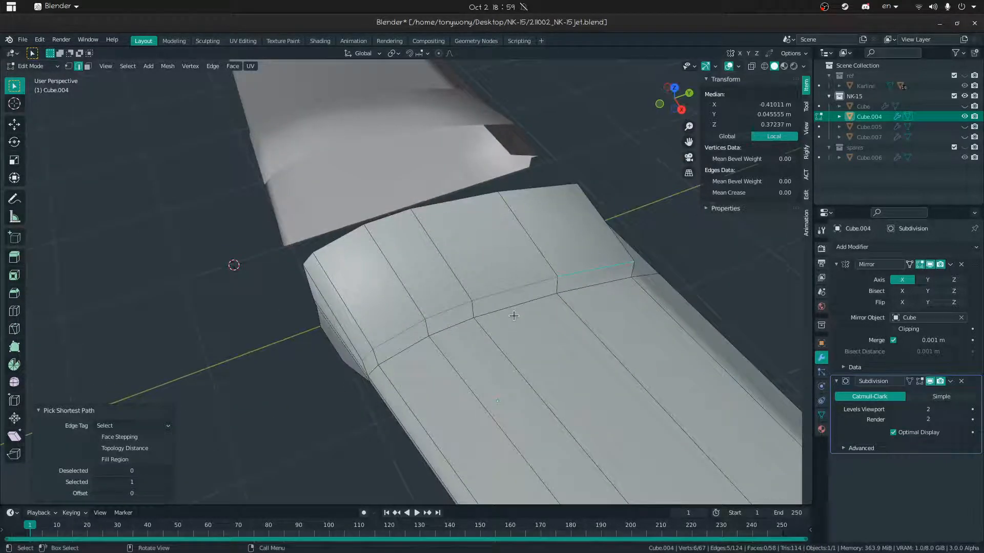
key(g)
key(g)
click(500, 301)
key(Tab)
key(shift+grave)
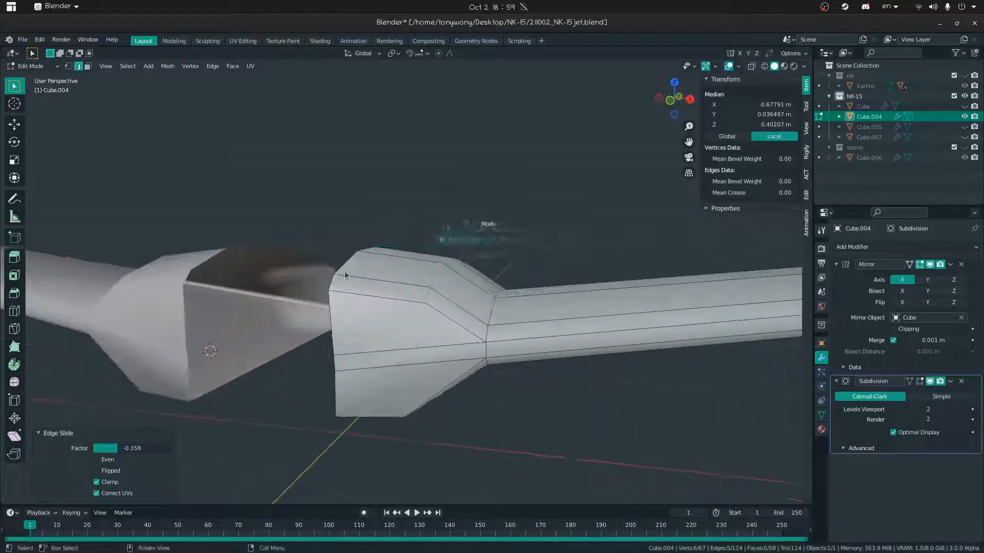
key(s)
click(406, 281)
Add a loop cut around the wing just outboard of the root block and preview the smoothed shape
middle_drag(406, 281, 414, 341)
key(Tab)
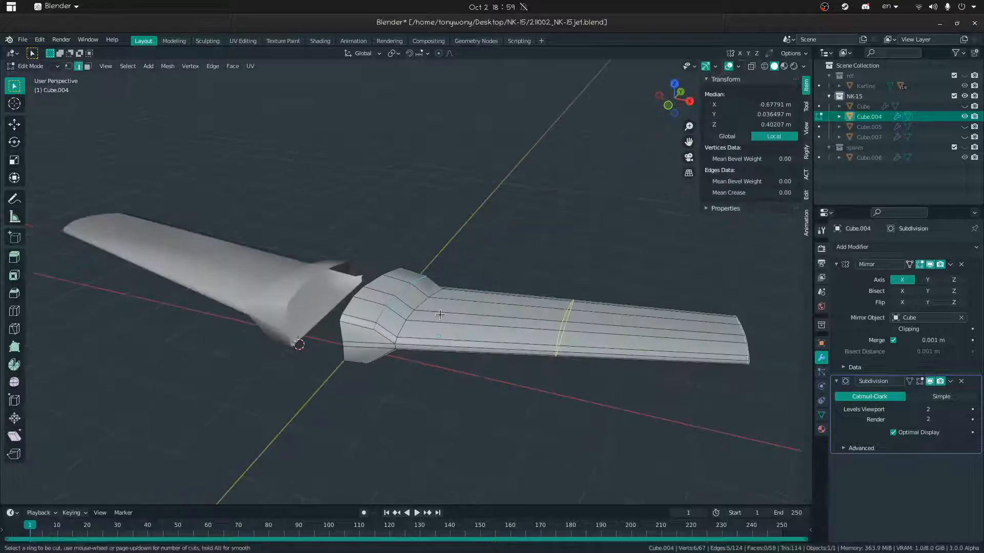
click(440, 314)
click(279, 327)
key(Tab)
middle_drag(159, 334, 298, 297)
key(shift+grave)
key(w)
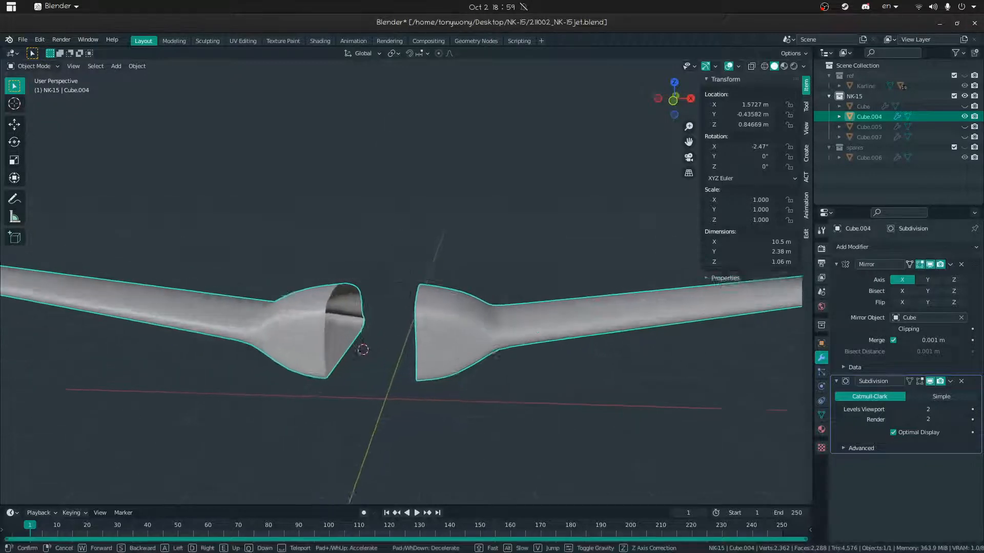
click(420, 287)
Inset the three front-facing faces of the wing root by about 0.05 m
key(Tab)
click(453, 290)
click(426, 322)
ctrl+click(434, 389)
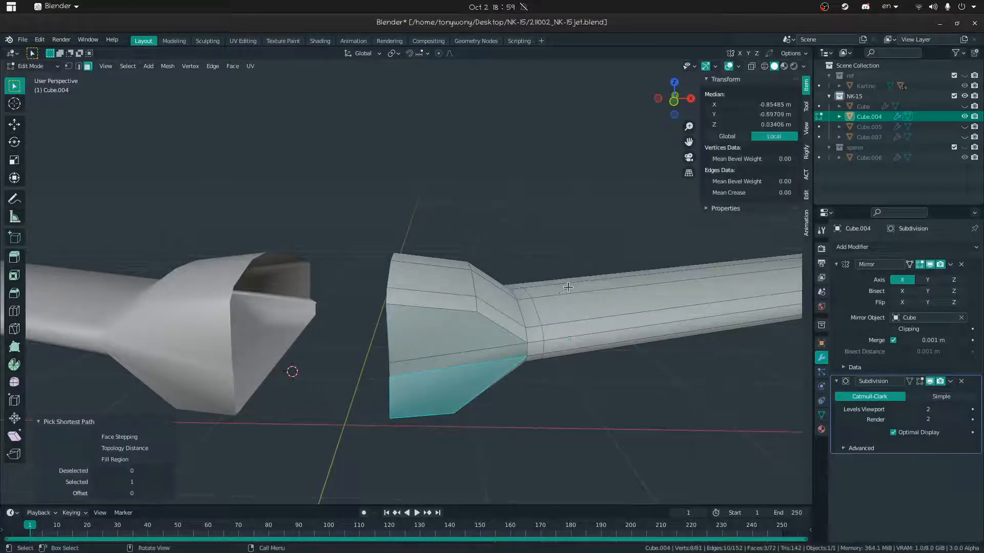
key(i)
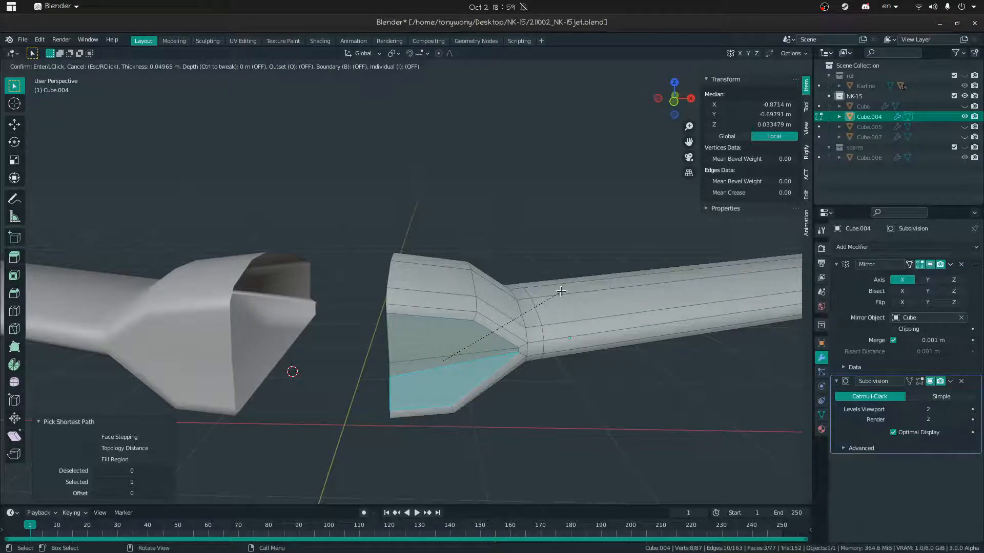
click(561, 292)
Extrude the inset front faces about 0.6 m back into the wing root to form an intake, and preview it
key(x)
middle_drag(606, 364, 595, 369)
key(e)
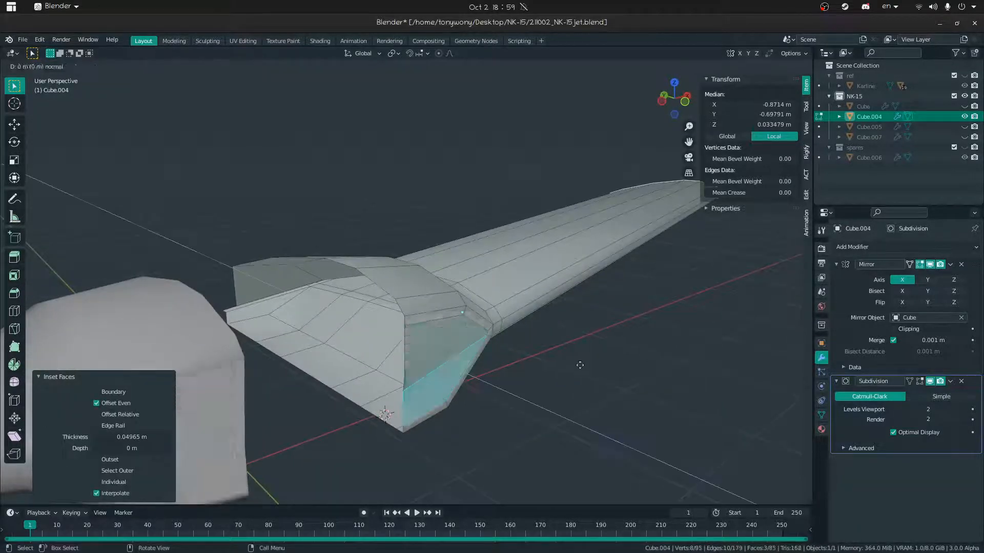
click(512, 345)
key(Tab)
middle_drag(419, 328, 373, 324)
Add a loop cut around the intake's inner walls and unhide the other aircraft parts
key(Tab)
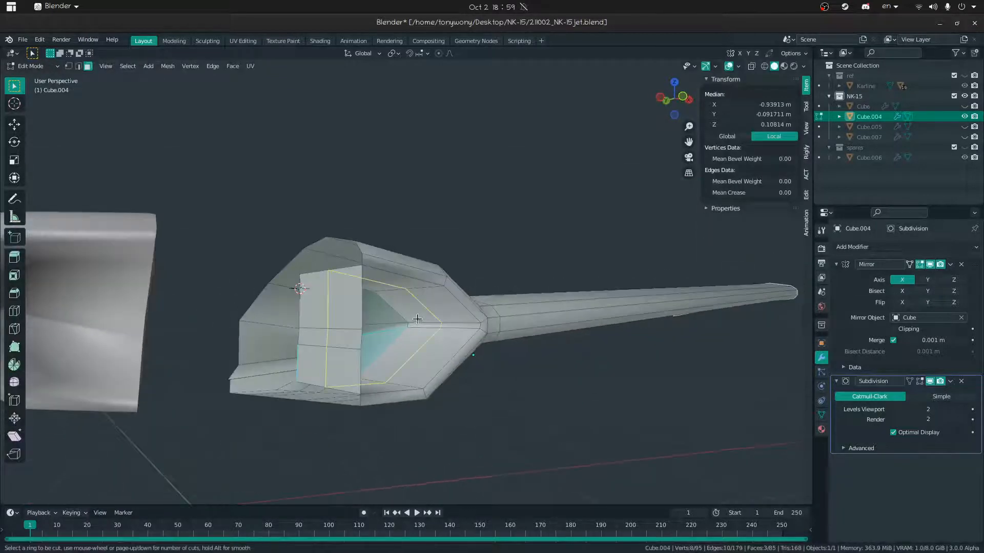
click(421, 315)
key(Tab)
middle_drag(449, 297, 477, 328)
click(481, 344)
key(alt+h)
click(506, 321)
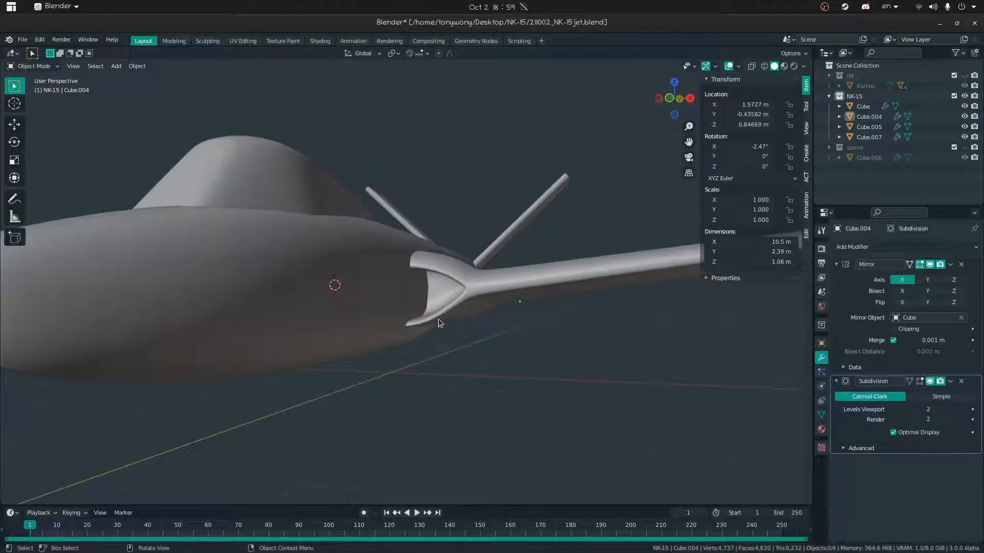
Examine the wing-root intakes against the fuselage from the front, both close up and from a distance
middle_drag(436, 284, 394, 297)
middle_drag(341, 278, 396, 290)
mouse_move(454, 309)
middle_down()
mouse_move(478, 300)
mouse_move(468, 305)
middle_up()
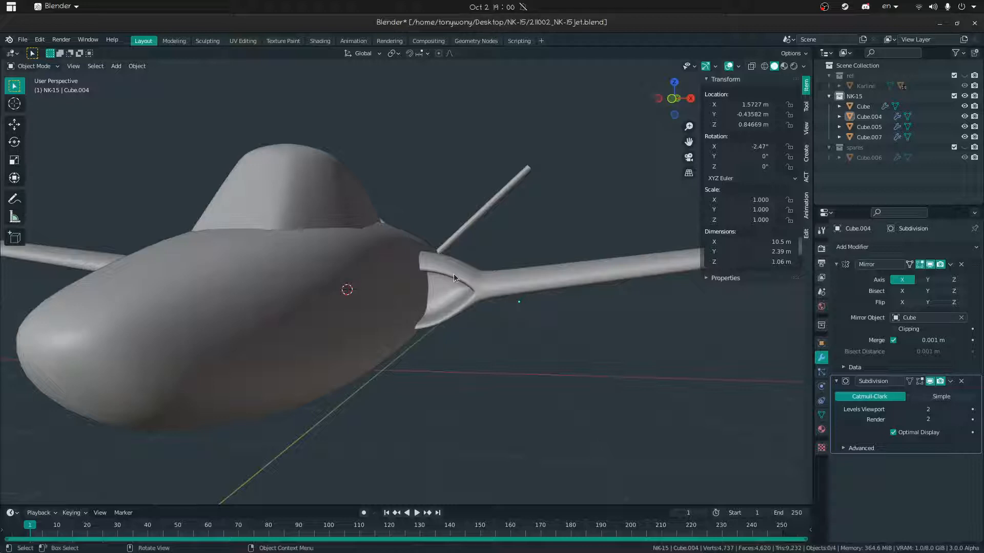
middle_drag(506, 239, 654, 226)
scroll(395, 263, down, 6)
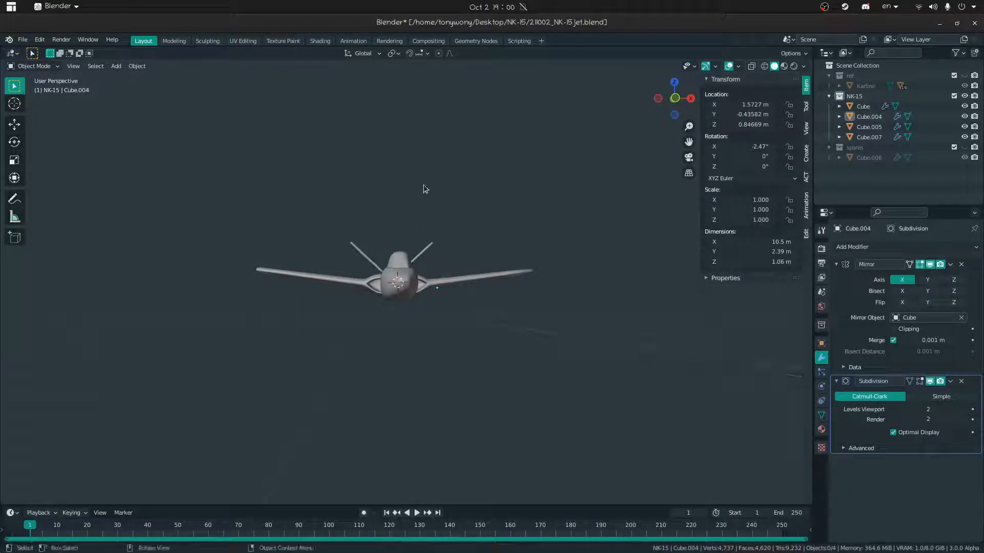
key(w)
key(d)
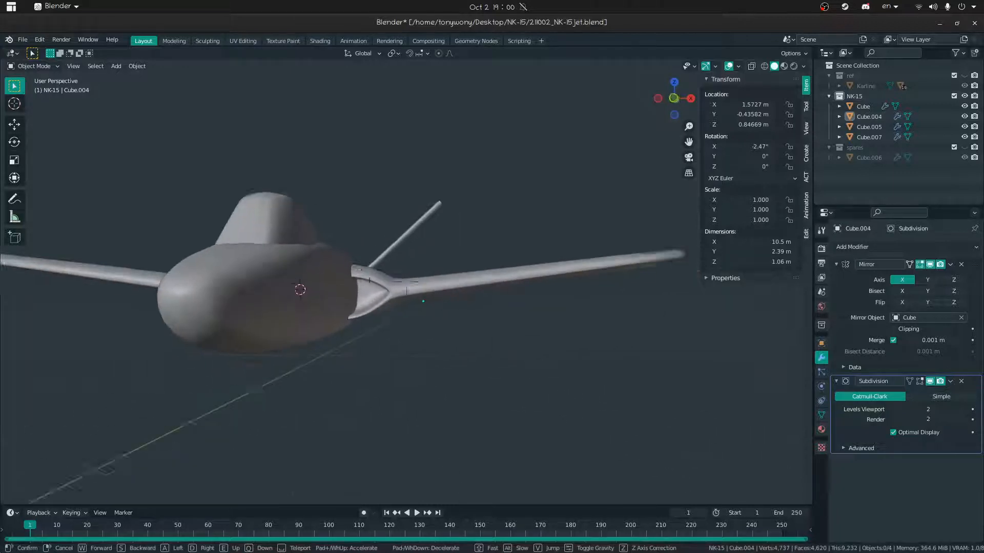
key(s)
middle_drag(378, 308, 428, 275)
Isolate the wing again and reopen its mesh for editing
click(326, 308)
key(shift+h)
shift+middle_drag(405, 244, 445, 309)
scroll(406, 281, up, 4)
key(Tab)
Select the faces at the inboard end of the wing root and scale them down along Z
click(558, 317)
middle_drag(479, 346, 486, 357)
key(3)
click(486, 353)
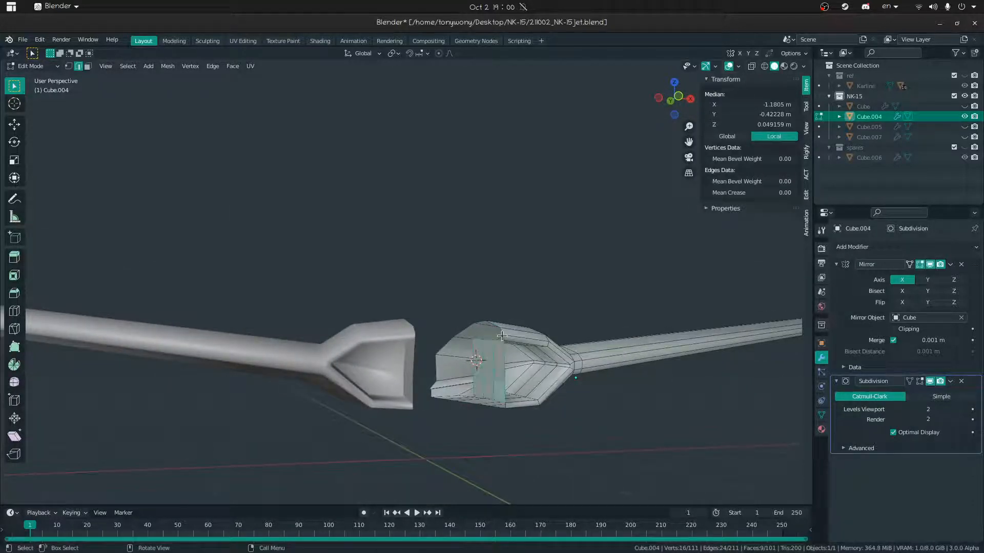
ctrl+click(507, 339)
middle_drag(506, 339, 499, 375)
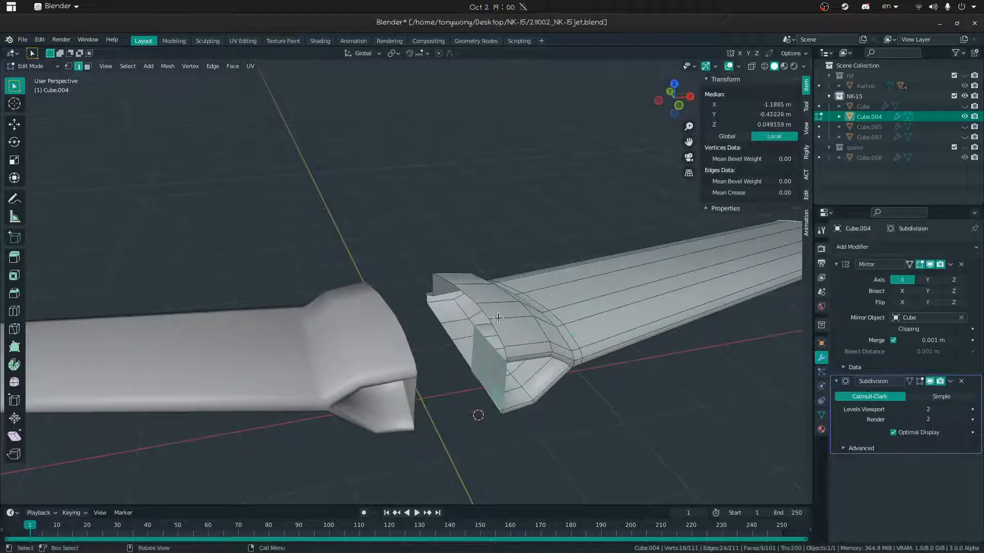
middle_drag(500, 333, 560, 257)
key(s)
key(z)
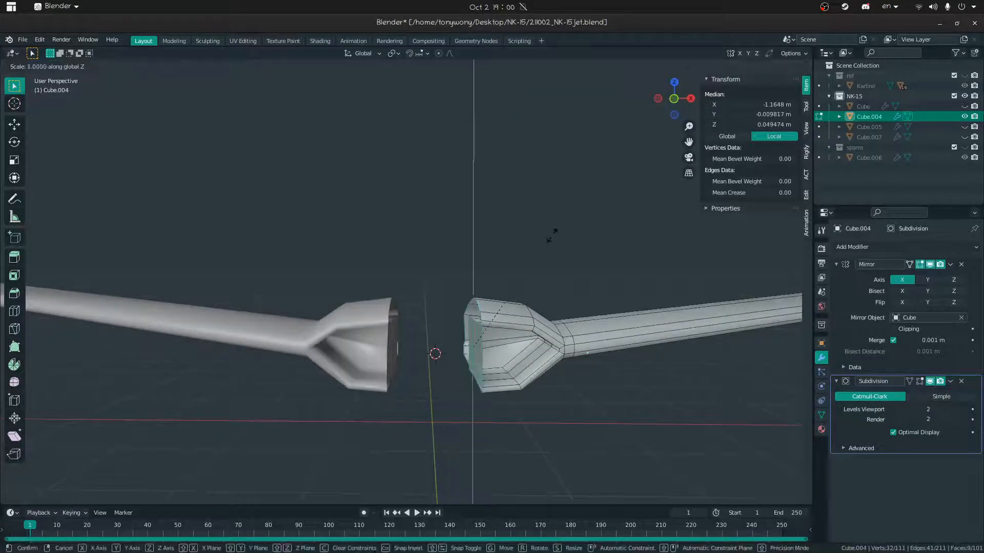
click(508, 253)
Dissolve the chordwise edge loops on the upper and lower sides of the wing-root block
middle_drag(529, 314, 527, 275)
alt+click(531, 297)
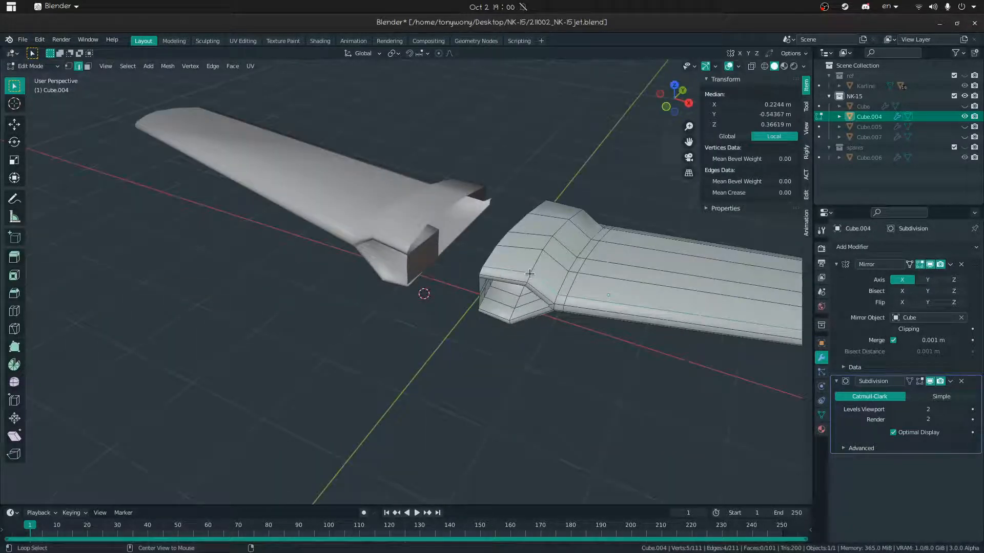
key(x)
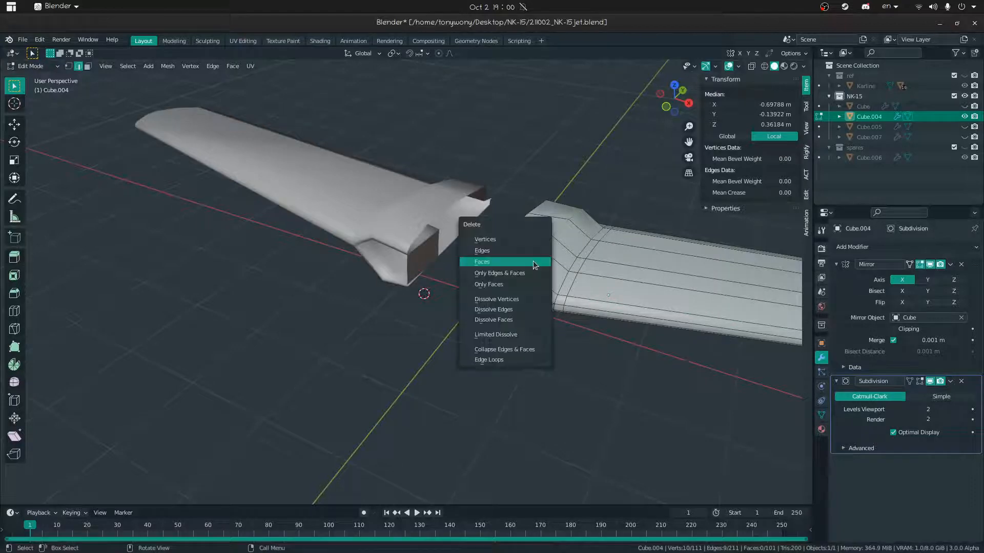
click(523, 312)
middle_drag(522, 313, 536, 393)
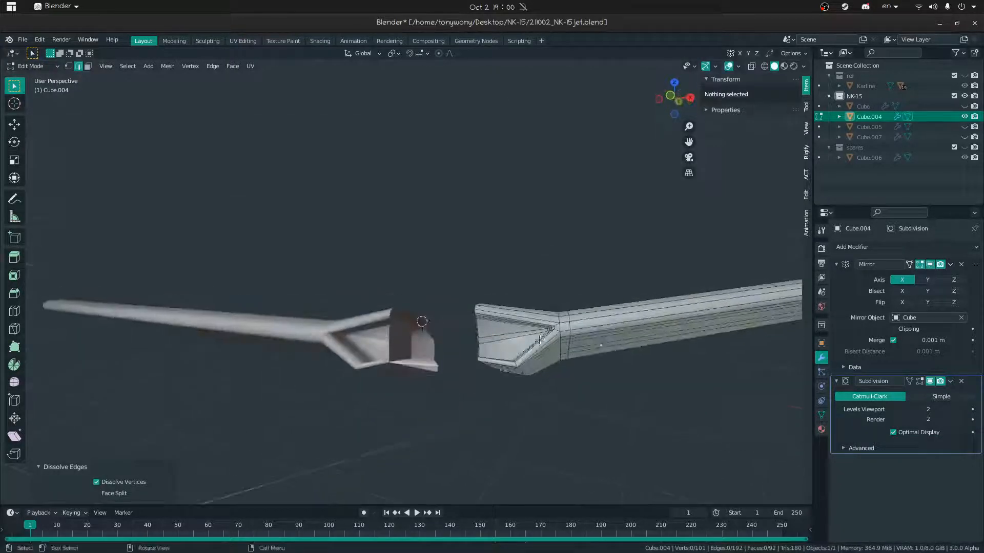
alt+click(532, 382)
key(x)
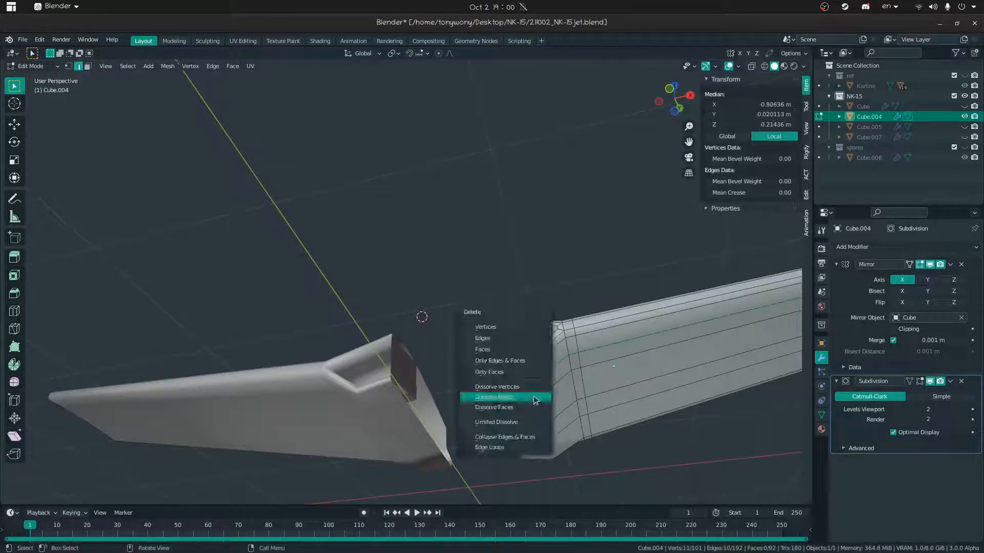
click(530, 396)
middle_drag(530, 396, 509, 334)
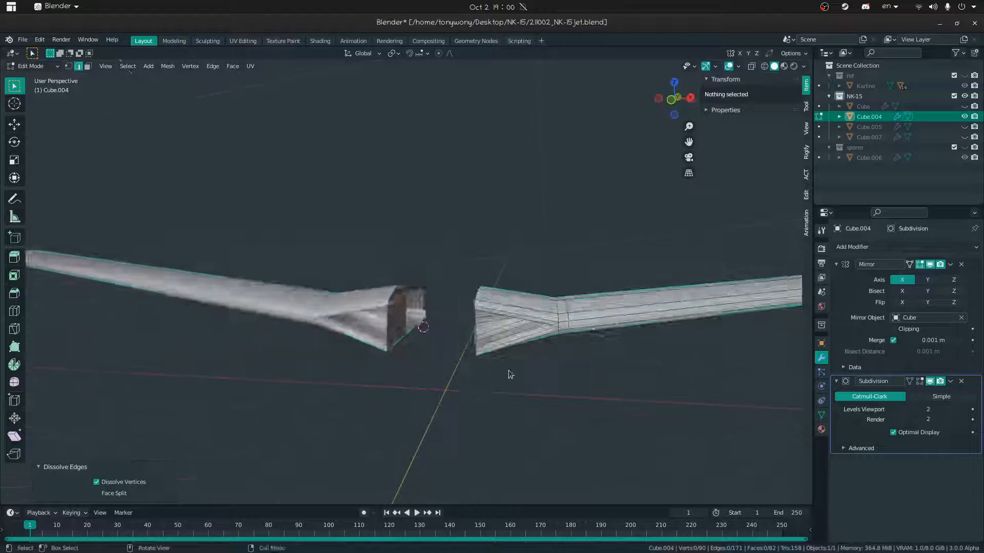
Leave mesh editing, unhide the other aircraft parts and inspect the slimmer intakes on the whole jet
key(Tab)
key(alt+h)
key(alt+a)
scroll(517, 315, down, 5)
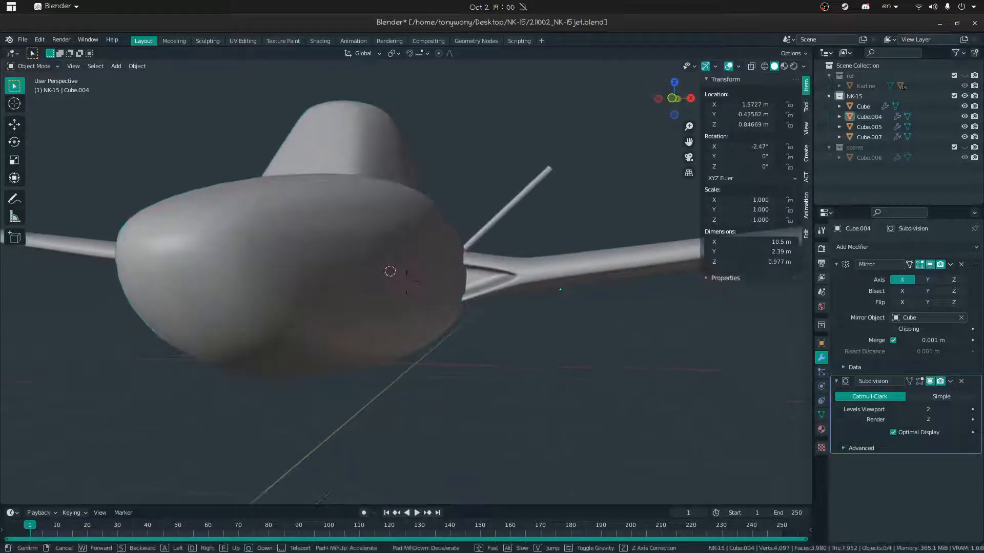
middle_drag(509, 319, 346, 371)
click(381, 306)
key(alt+a)
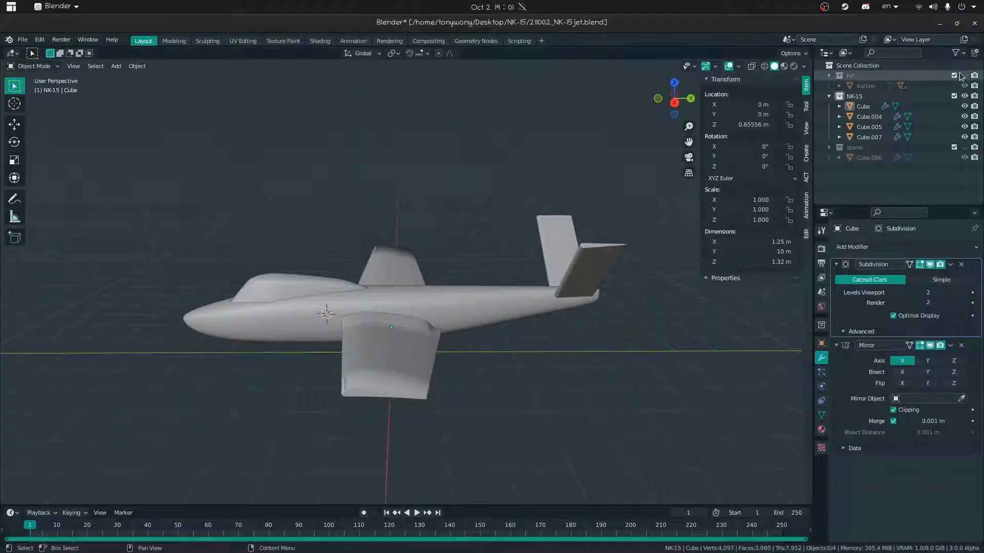
Try moving the human reference figure to another spot beside the jet, and undo the move
click(245, 373)
middle_drag(245, 373, 301, 297)
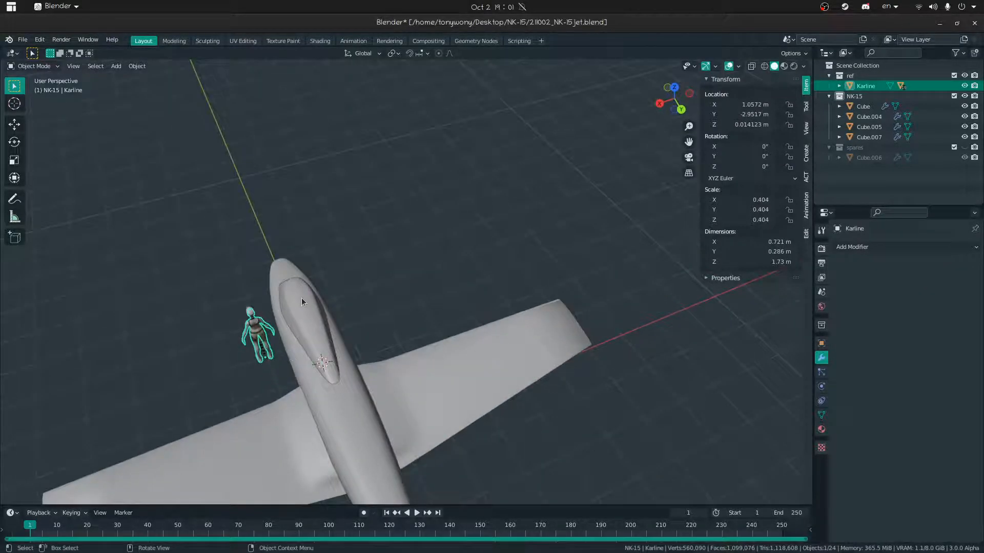
key(g)
click(321, 455)
middle_drag(322, 455, 324, 384)
key(ctrl+z)
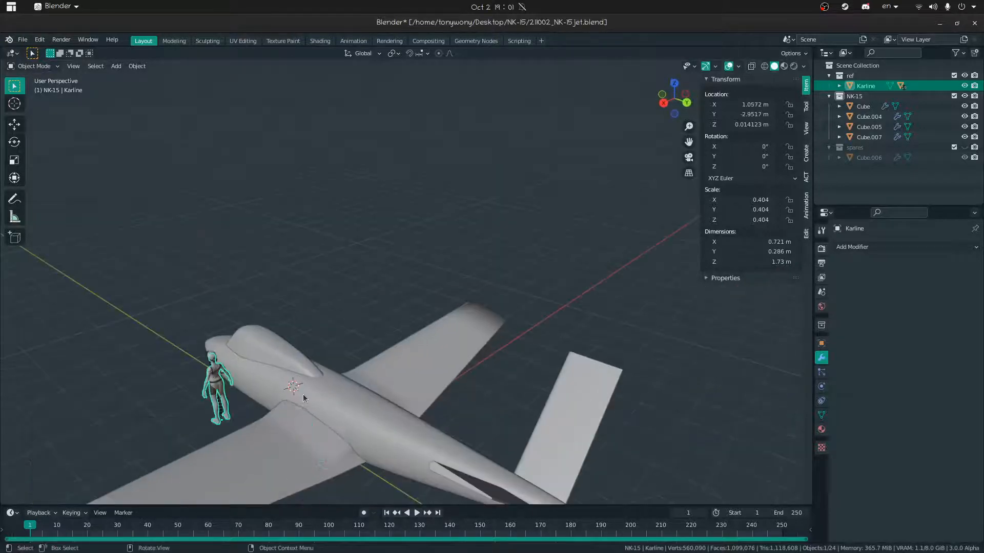
Switch to Firefox and search for images of "707 plane"
key(super)
click(356, 74)
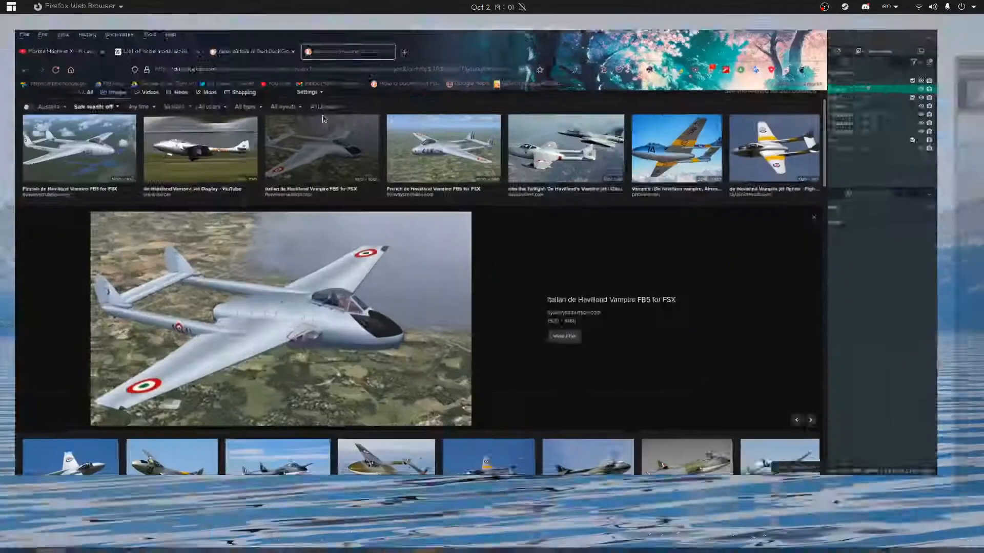
click(377, 62)
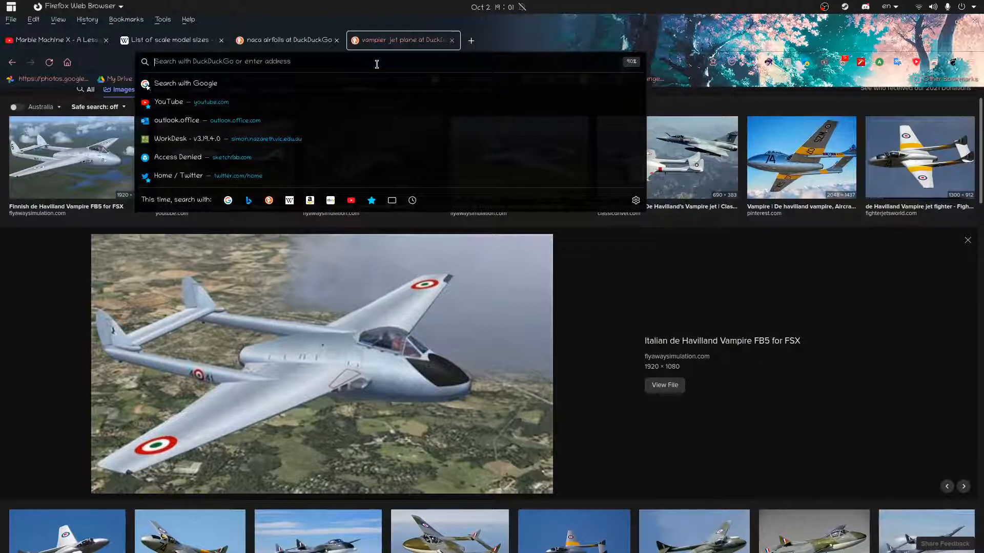
text(6'1)
key(BackSpace)
key(BackSpace)
key(BackSpace)
text(606)
key(BackSpace)
key(BackSpace)
key(BackSpace)
text(707)
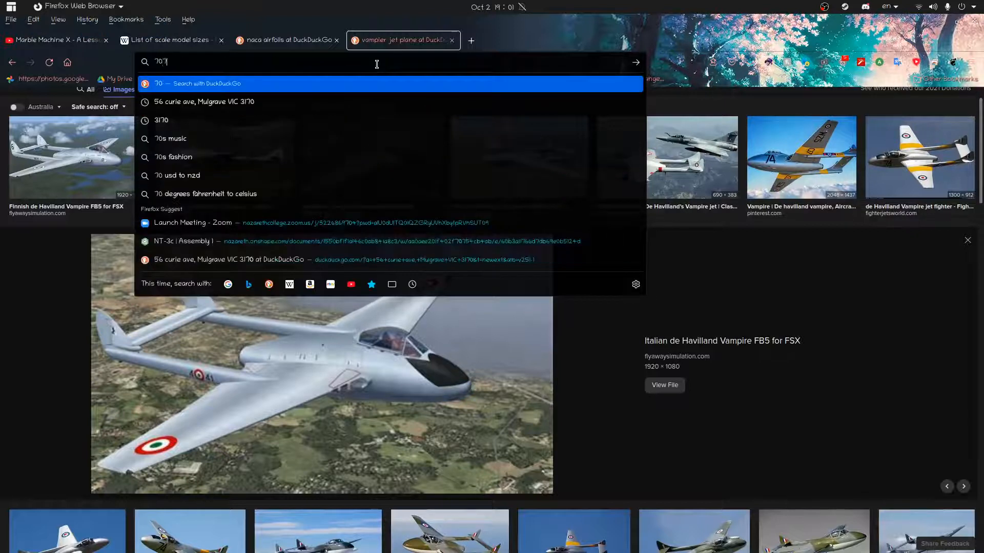
text( plane)
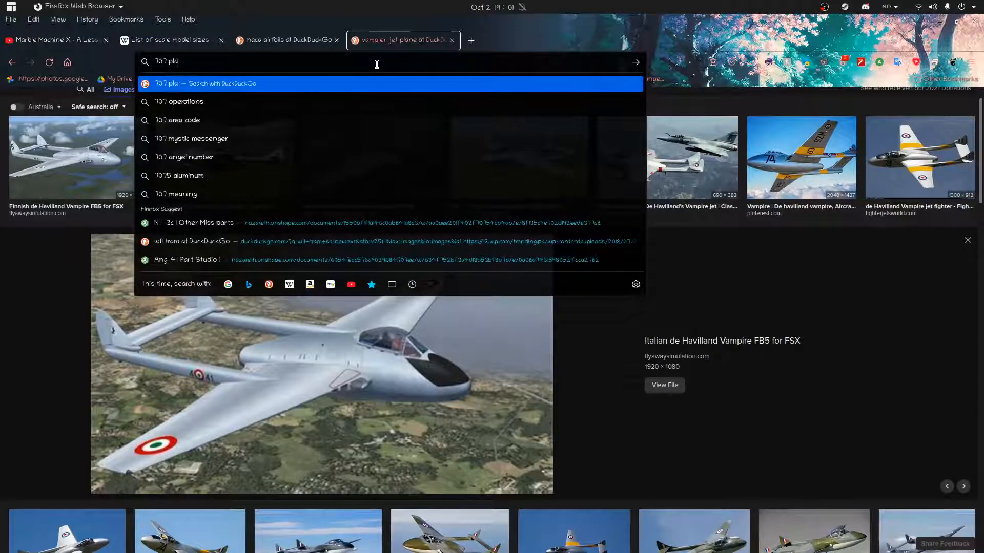
key(Return)
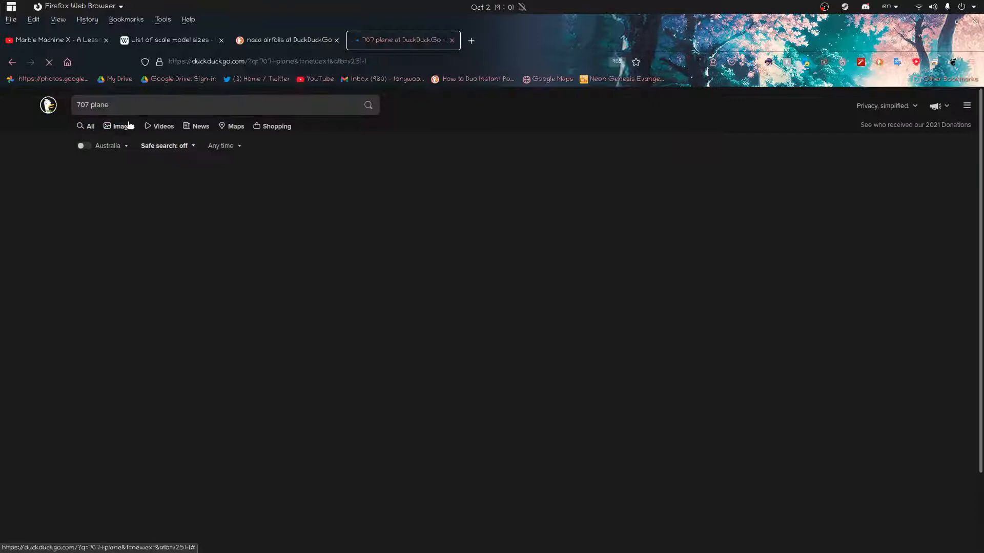
click(123, 125)
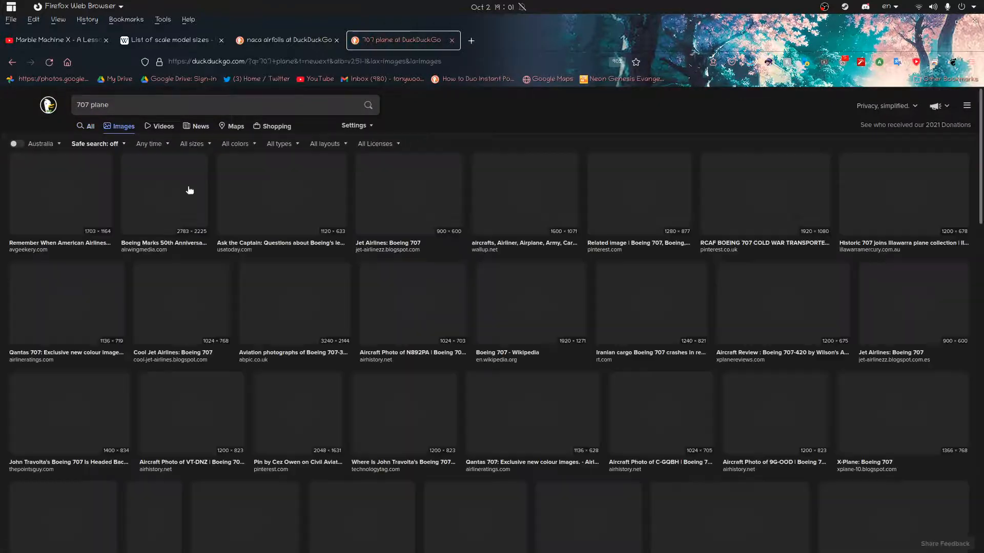
Enlarge several Boeing 707 photos in the results to study their engines and wings
click(189, 191)
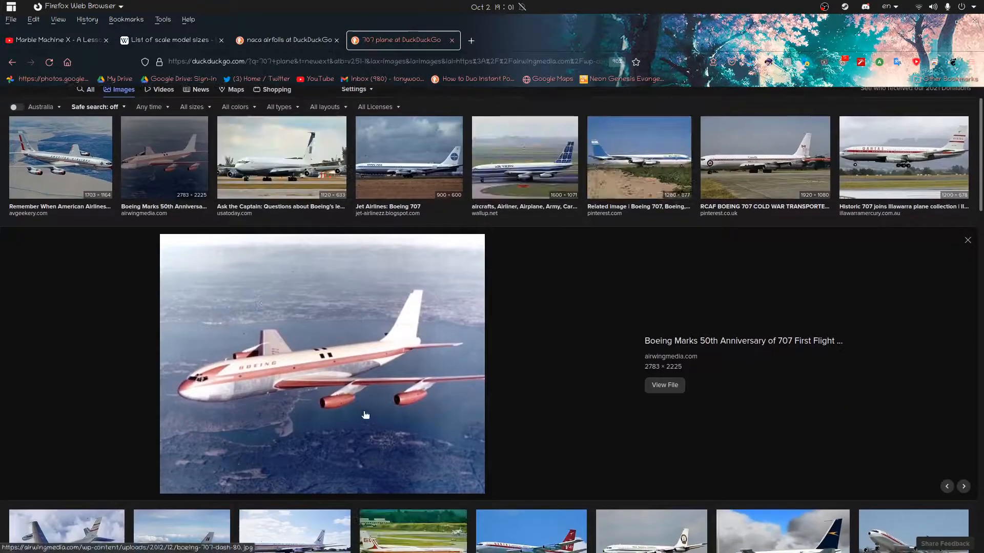
click(506, 175)
click(402, 169)
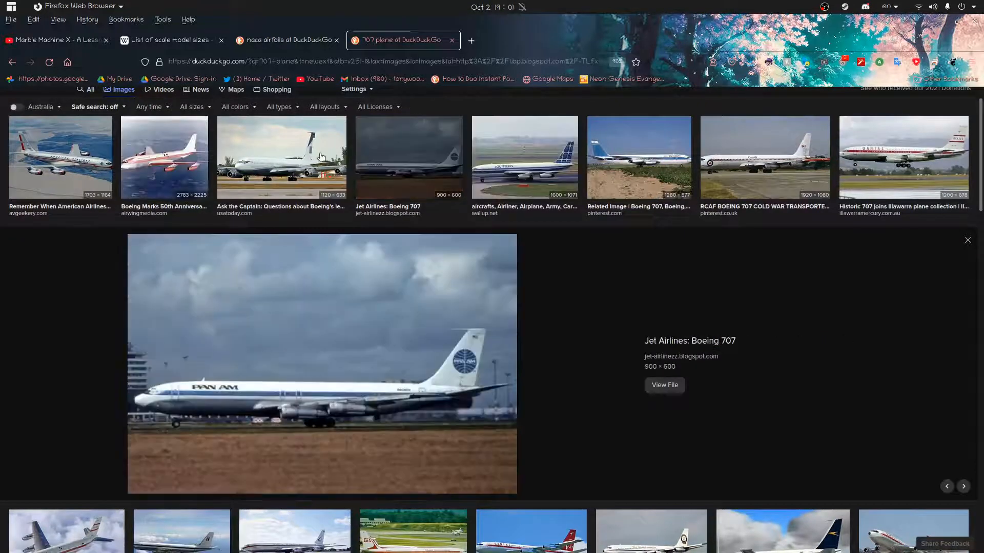
click(310, 156)
click(449, 164)
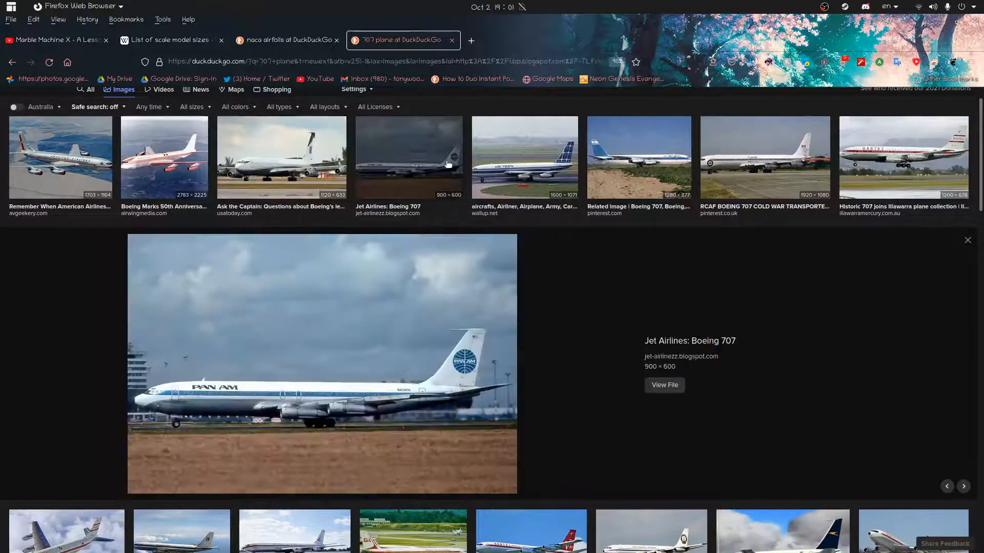
click(387, 162)
click(757, 192)
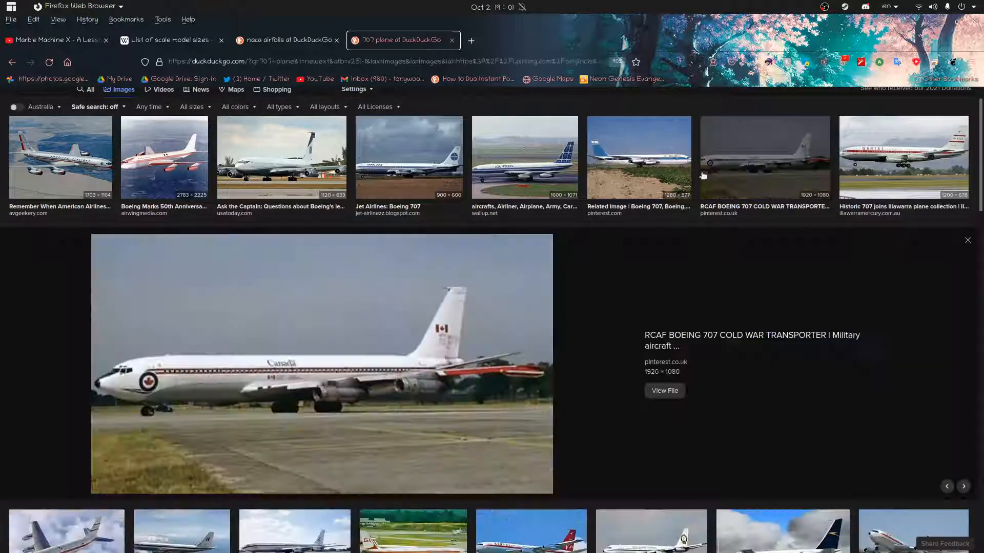
Change the image search to "737 plane" and enlarge two Boeing 737 photos
scroll(102, 136, up, 1)
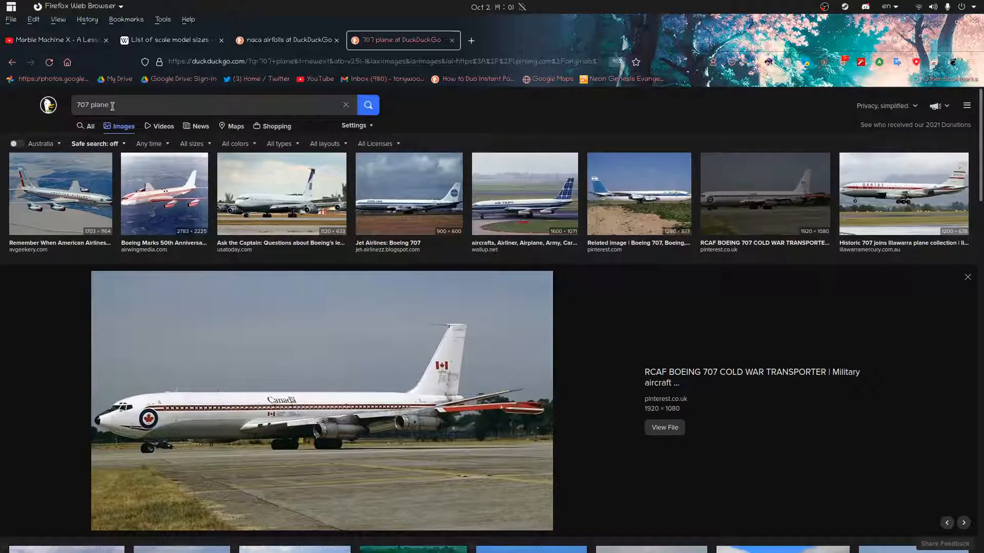
click(85, 106)
key(BackSpace)
text(3)
key(Return)
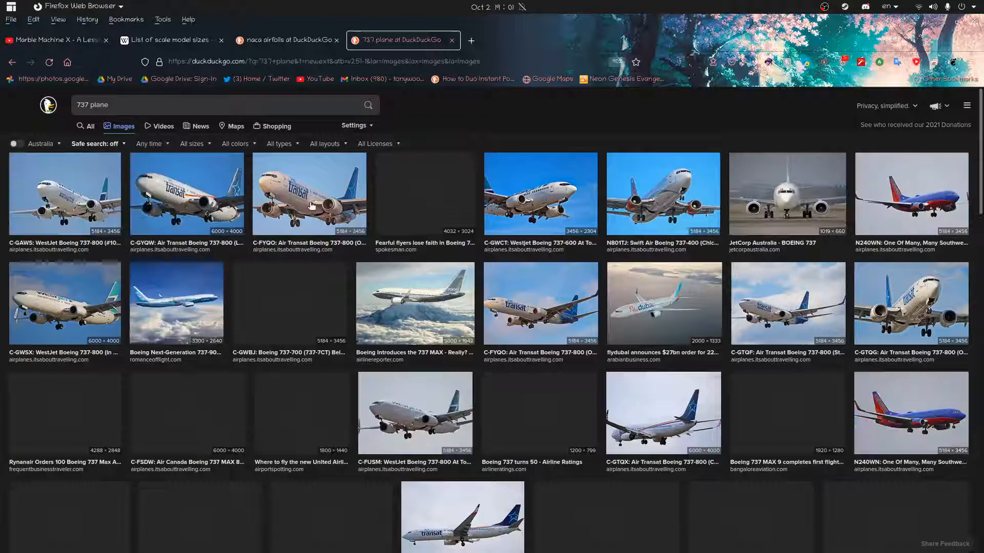
click(310, 190)
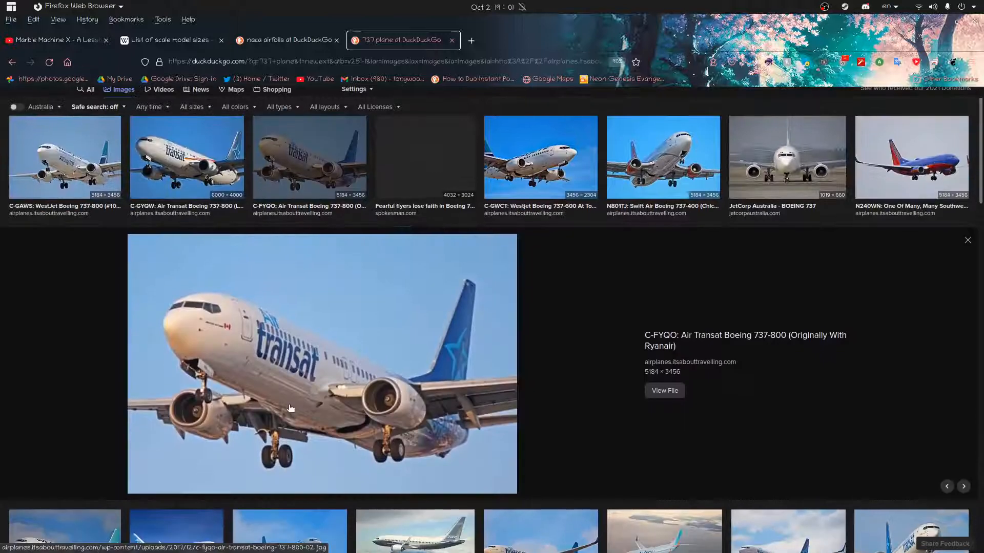
click(499, 192)
Change the image search to "777 plane" and enlarge several Boeing 777 photos showing the engine size
scroll(272, 213, up, 1)
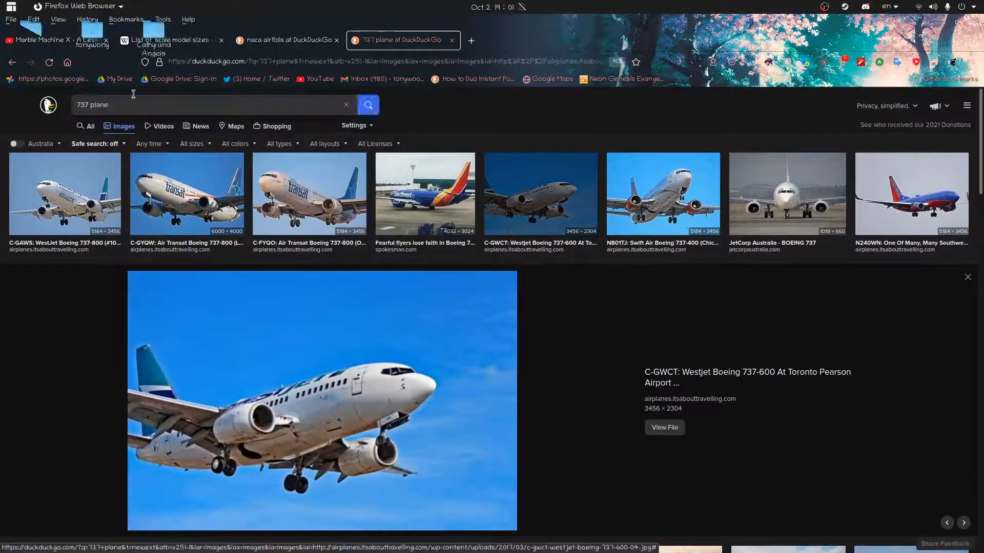
key(BackSpace)
text(7)
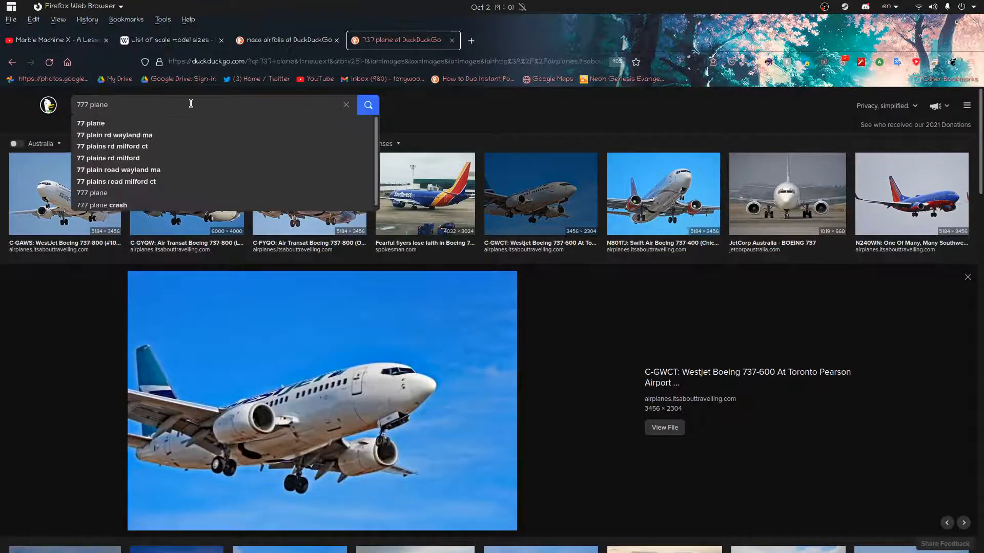
key(Return)
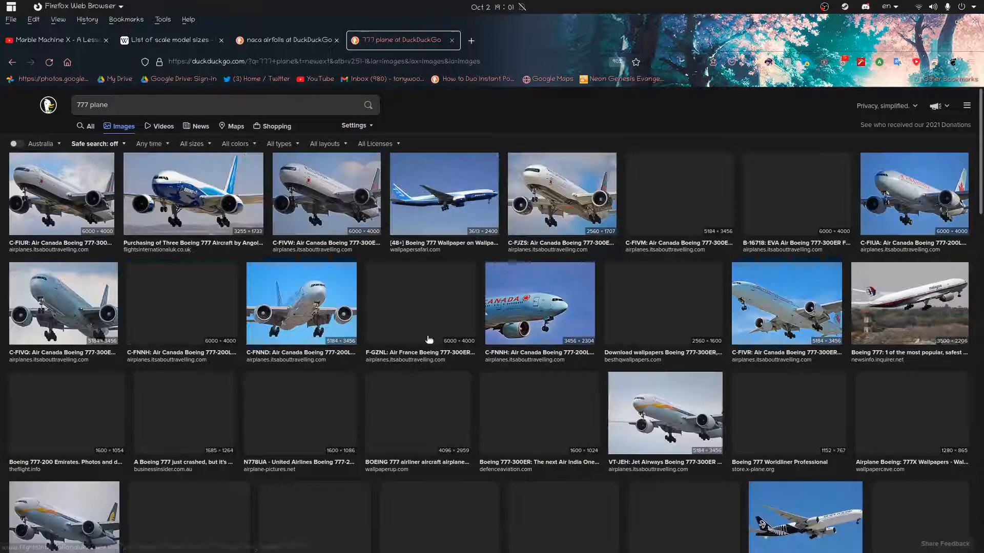
click(364, 199)
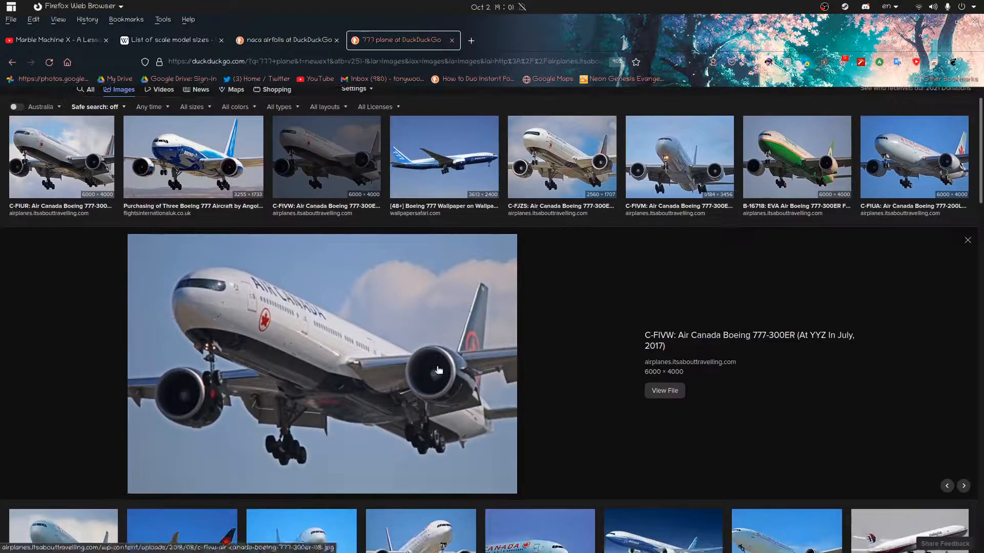
click(696, 159)
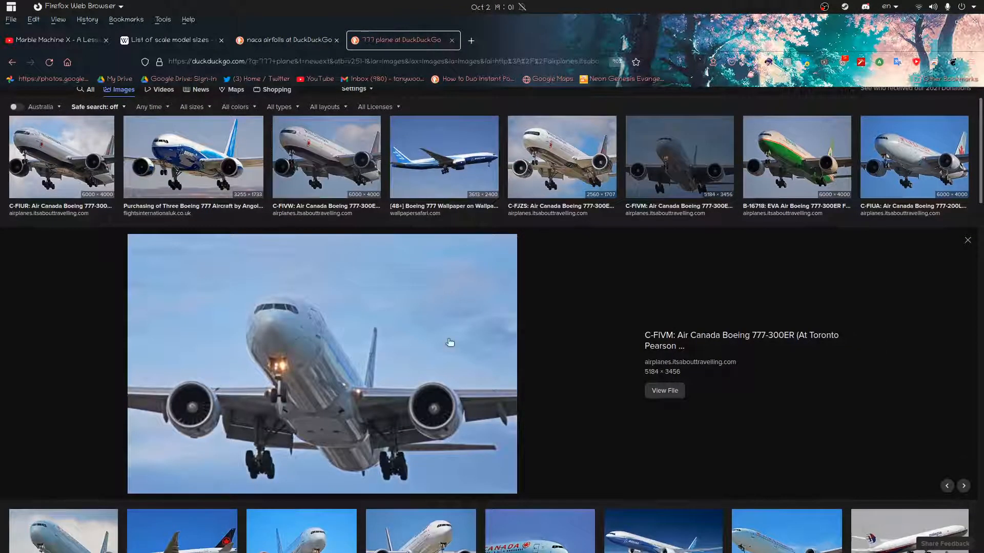
scroll(452, 325, down, 10)
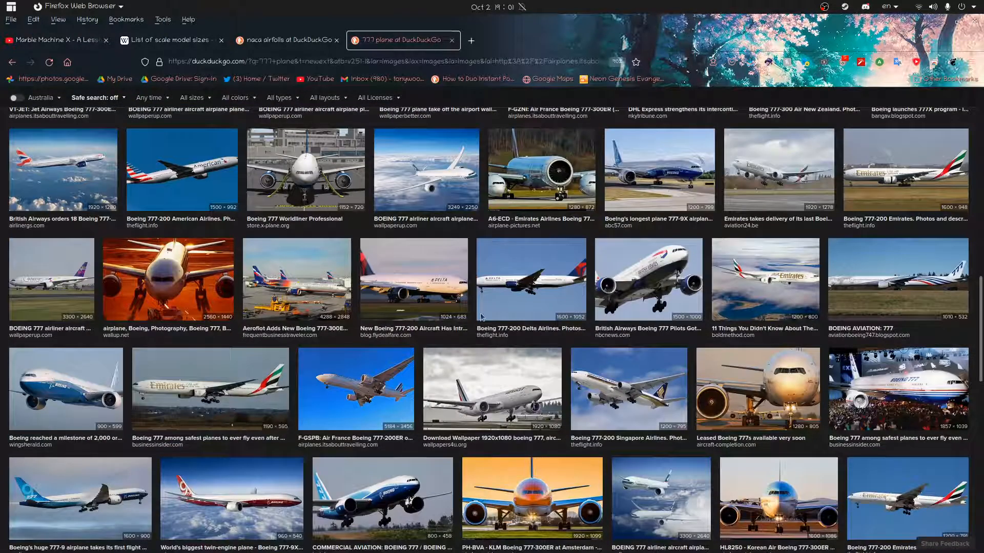
click(852, 389)
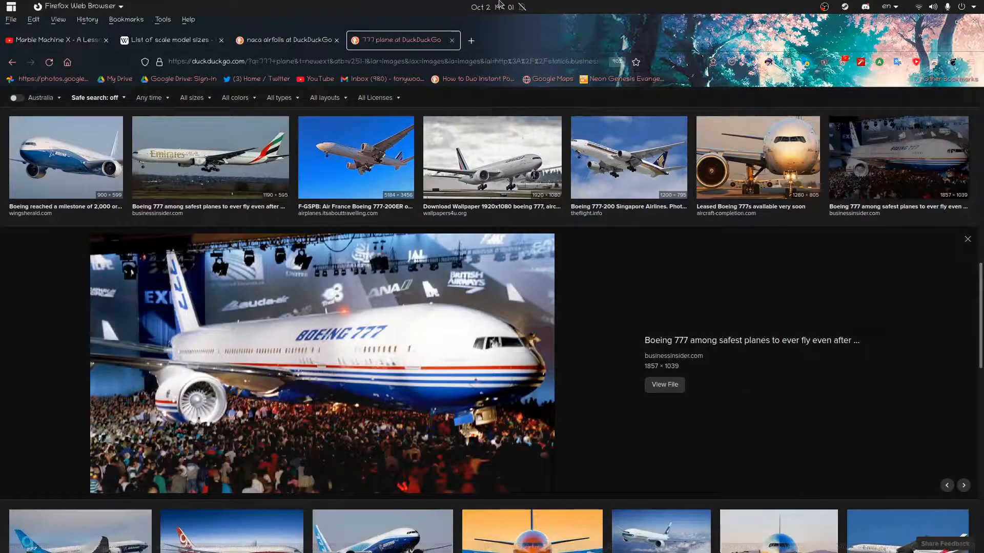
Return to Blender, view the wing-root intake up close, select the wing and isolate it
key(super)
click(481, 241)
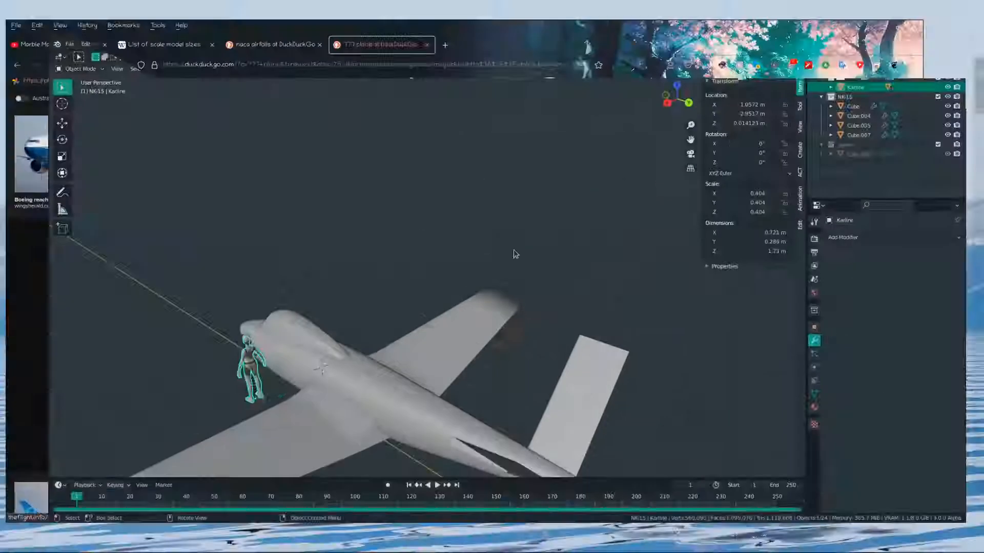
middle_drag(484, 256, 461, 248)
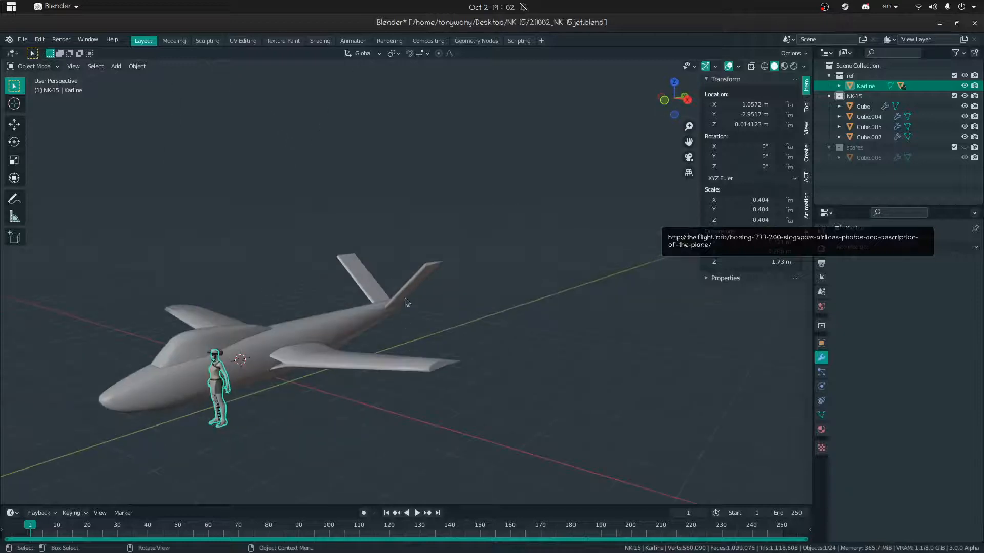
middle_drag(405, 300, 444, 277)
key(shift+grave)
key(w)
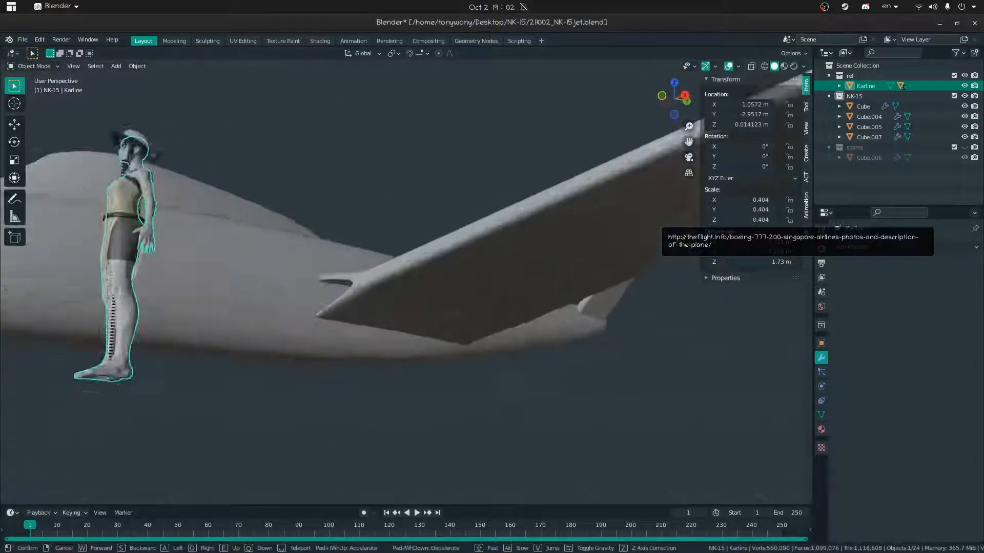
click(343, 251)
click(342, 251)
middle_drag(335, 248, 346, 250)
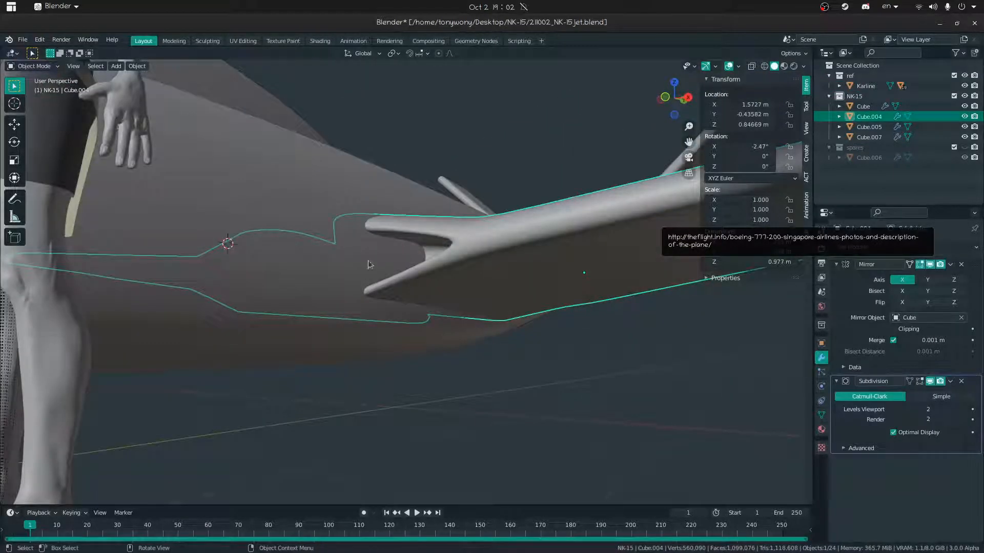
middle_drag(400, 259, 352, 240)
key(shift+h)
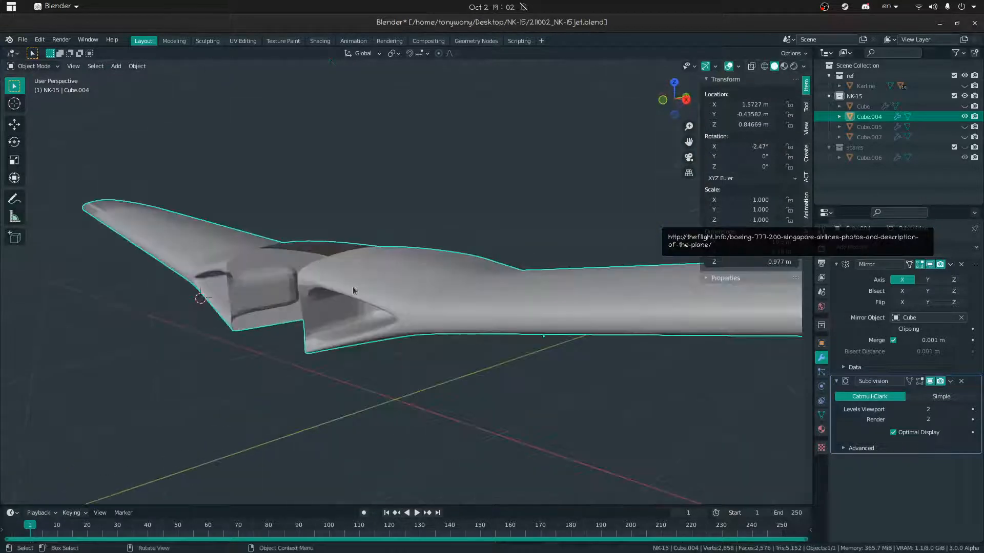
Open the wing mesh for editing and select the faces closing the inboard end of the wing-root intake
key(Tab)
click(311, 307)
middle_drag(311, 308, 334, 310)
key(ctrl+z)
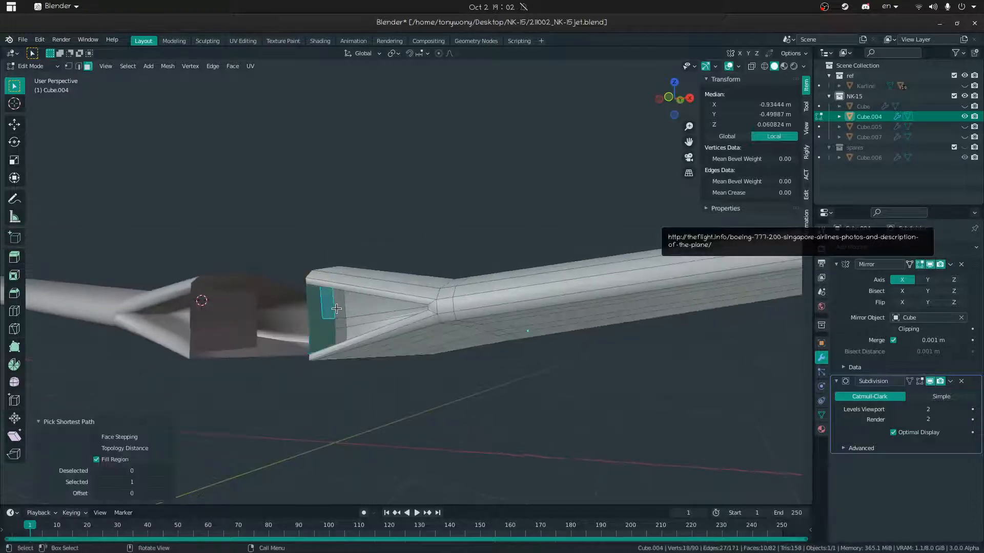
key(g)
key(x)
click(342, 313)
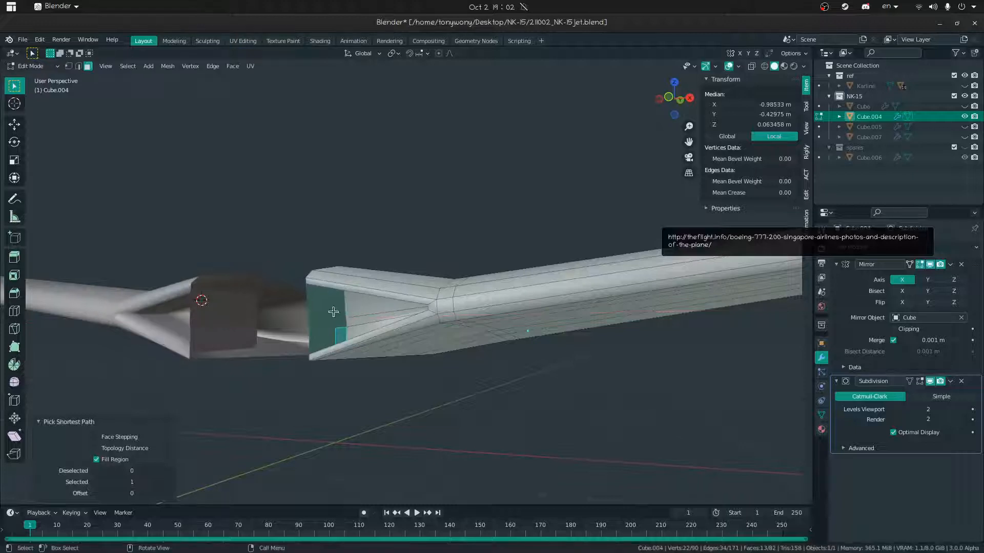
key(ctrl+z)
mouse_move(314, 300)
middle_down()
mouse_move(316, 320)
mouse_move(323, 311)
middle_up()
click(324, 311)
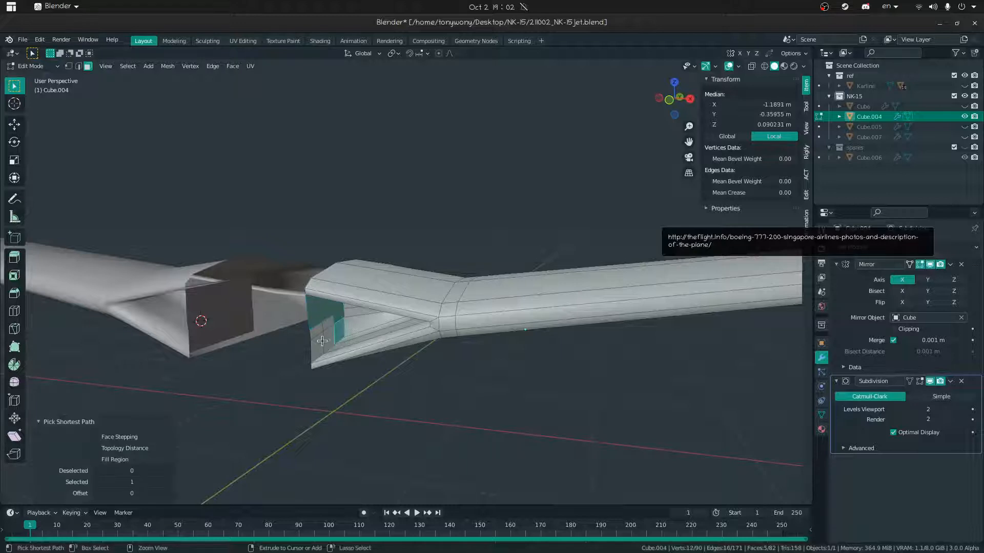
Move the inboard end faces about 0.21 m outboard along X and scale them to 0.666 along Z
key(x)
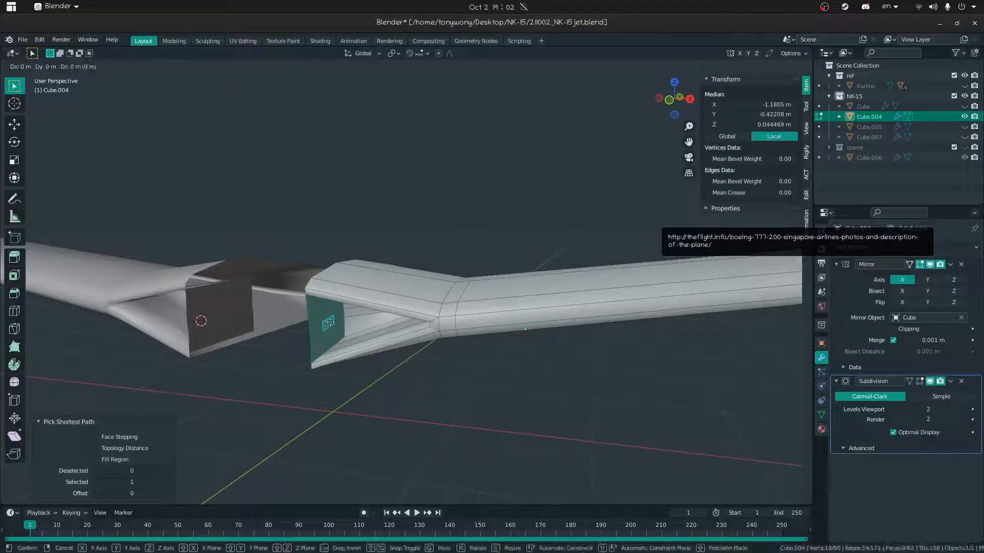
click(409, 301)
key(s)
key(z)
click(394, 299)
Raise the inboard end faces about 0.025 m along Z and leave mesh editing
middle_drag(393, 299, 411, 286)
key(g)
key(z)
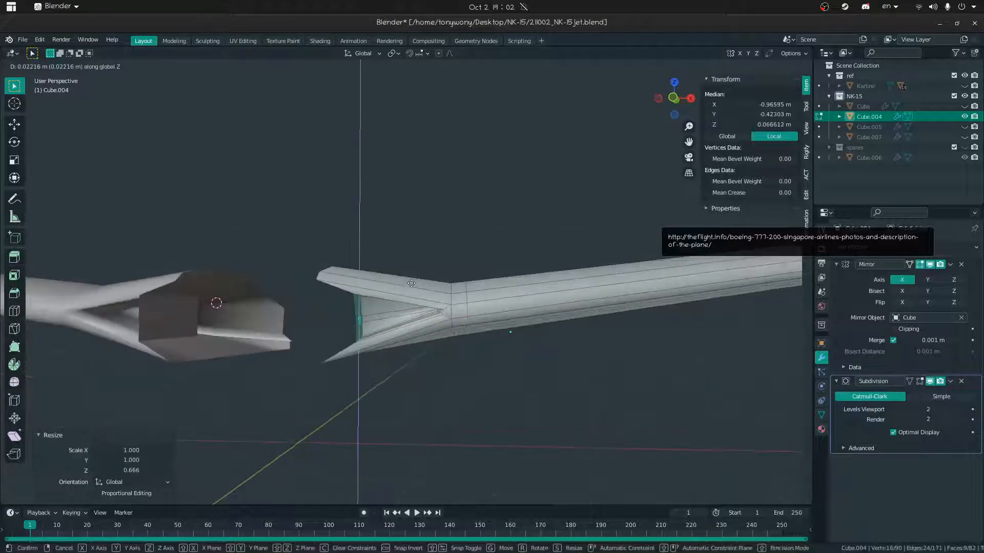
click(413, 281)
key(Tab)
Unhide the other parts and move the human reference figure about 1.08 m in X and 0.14 m in Y, clear of the intake
key(alt+h)
click(469, 357)
key(g)
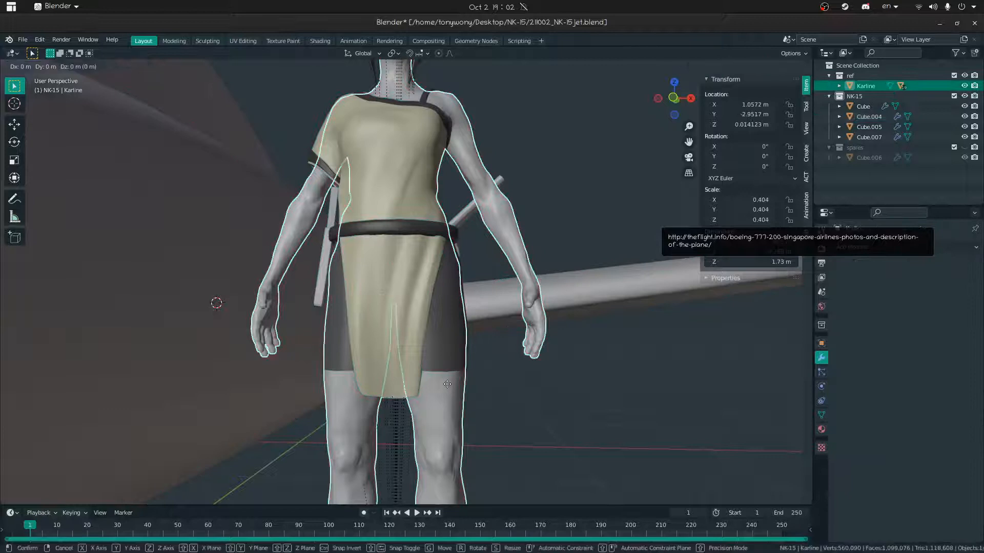
key(shift+z)
click(261, 441)
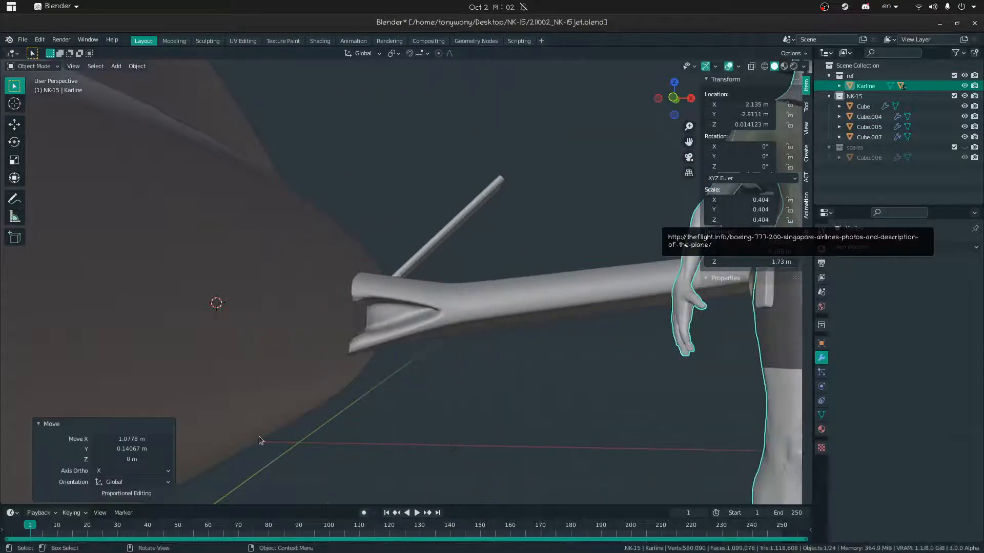
Open the wing mesh for editing and move the selected faces closing the intake's inboard end about 0.054 m outboard along X
click(380, 328)
scroll(389, 334, up, 4)
middle_drag(441, 353, 443, 378)
scroll(443, 379, up, 1)
key(ctrl+Tab)
click(441, 310)
middle_drag(440, 310, 436, 303)
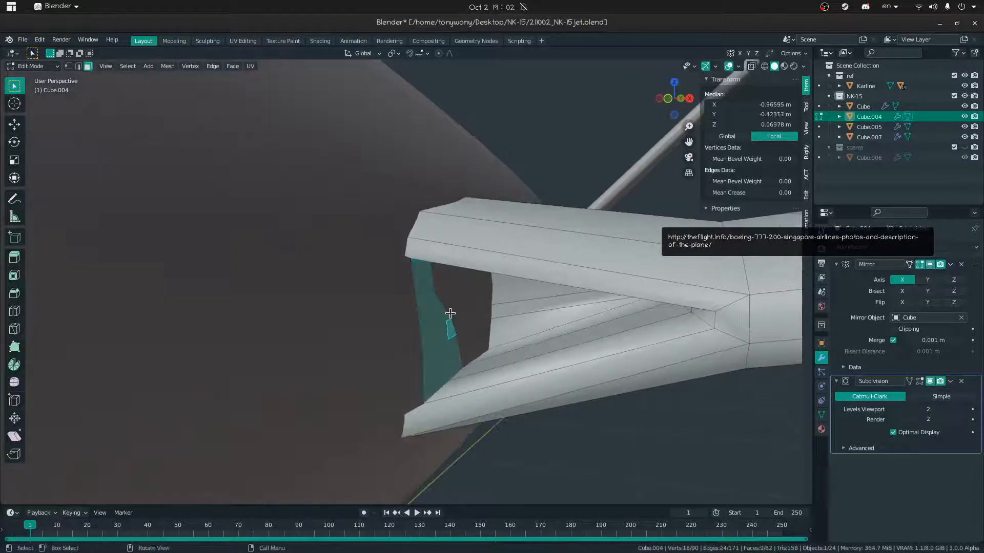
key(g)
key(x)
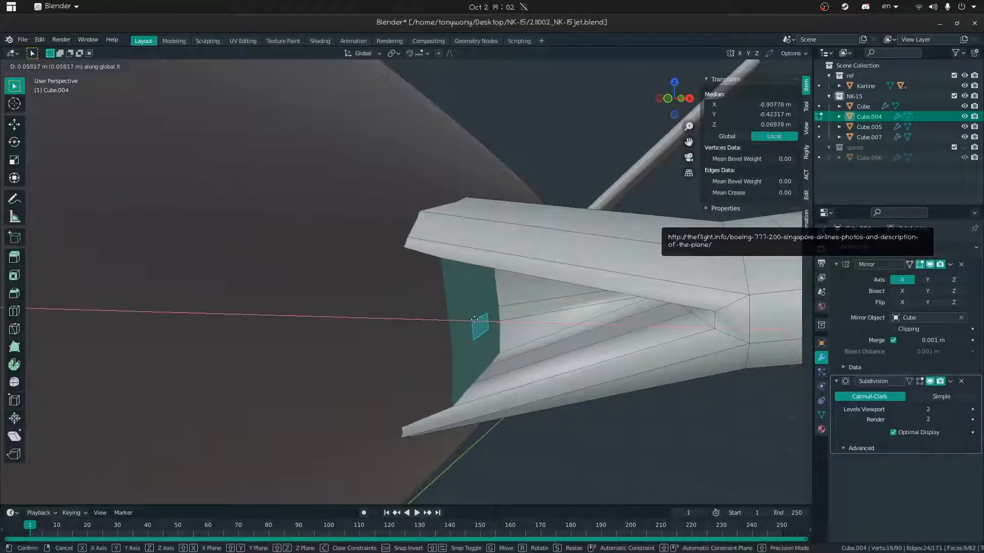
click(478, 318)
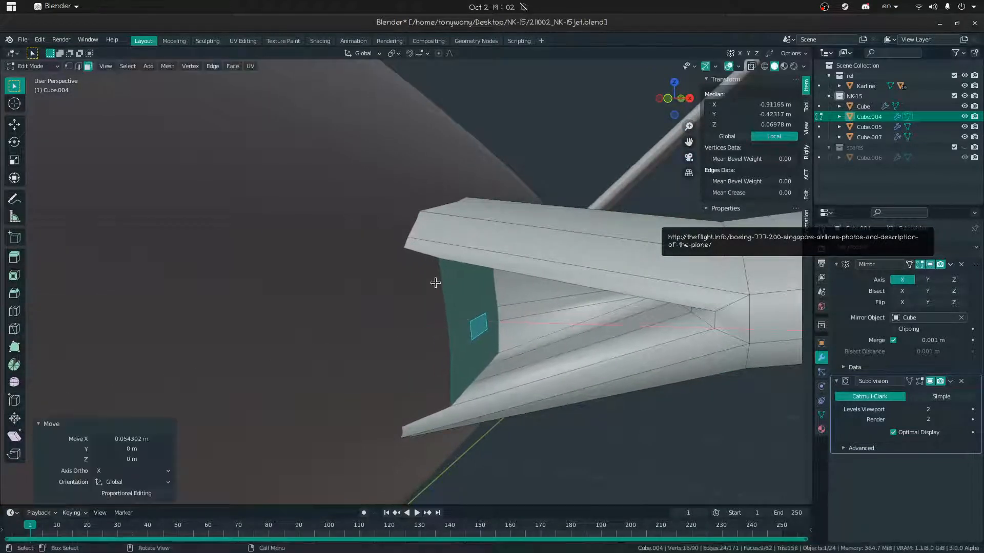
Try to fill the open edge loop at the intake's inboard end with a single face
key(2)
click(443, 281)
middle_drag(445, 283, 409, 291)
key(Tab)
key(Tab)
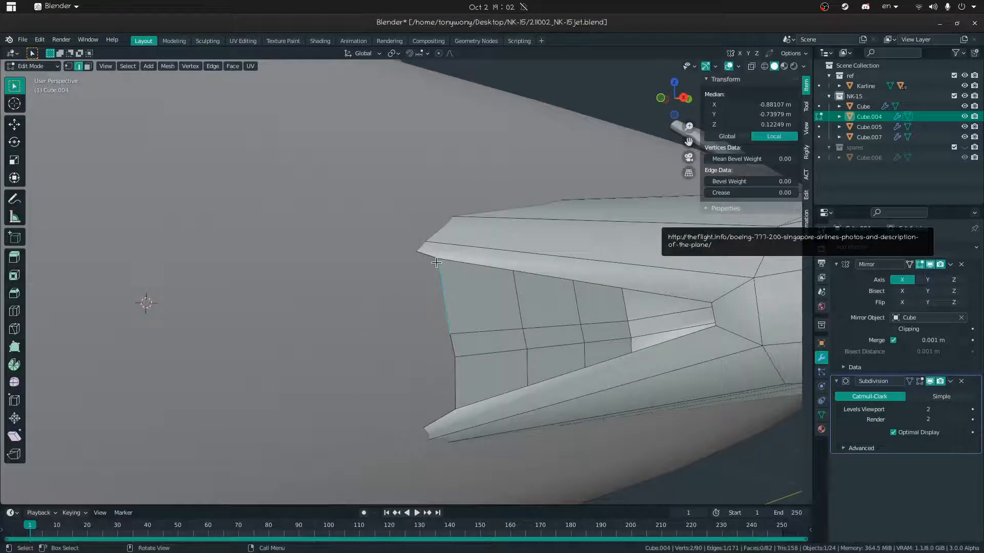
key(f)
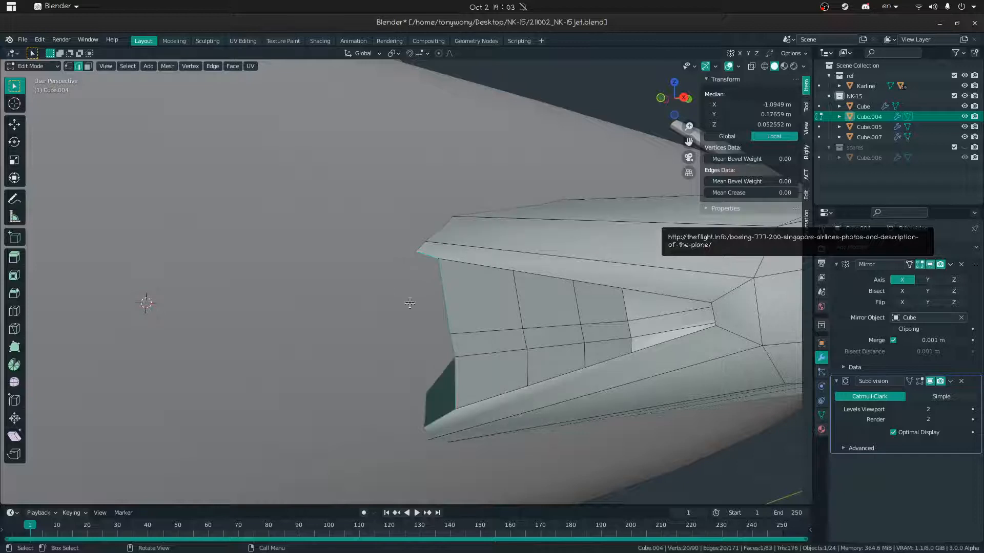
key(ctrl+Tab)
click(299, 310)
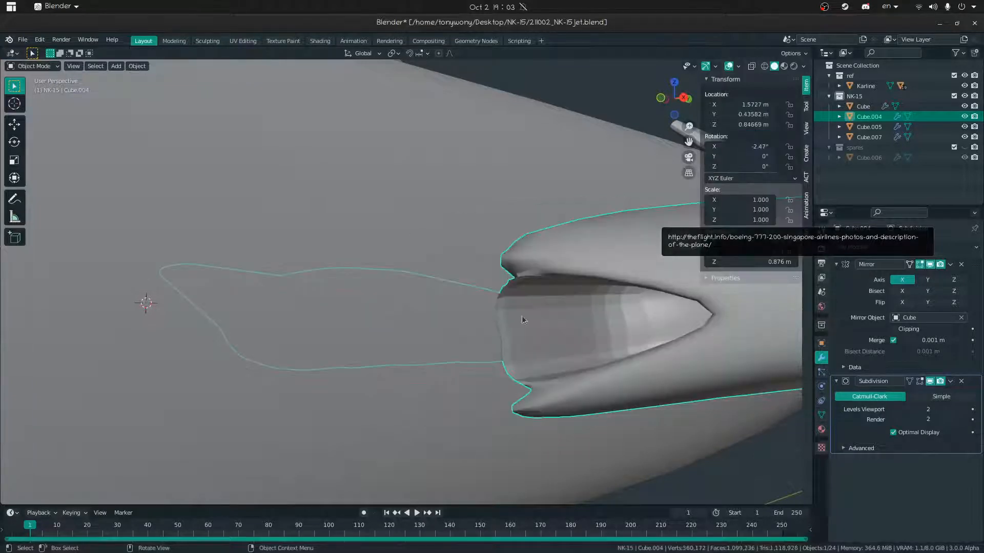
key(ctrl+z)
key(ctrl+z)
key(Tab)
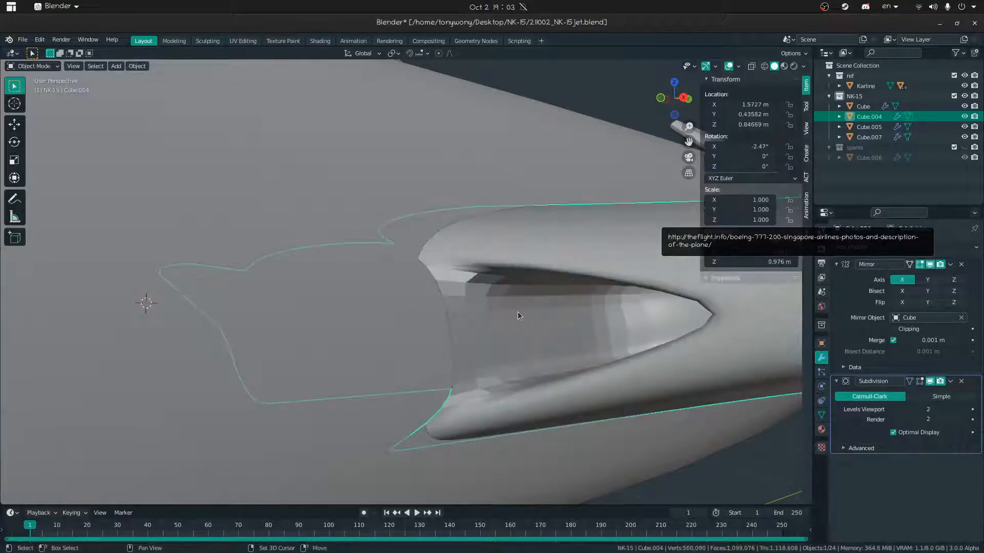
Isolate the wing and fill the gap between the intake's inner wall and the wing's open inboard edge with a face
key(Tab)
key(shift+grave)
key(s)
click(348, 332)
key(1)
click(347, 328)
middle_drag(347, 328, 430, 348)
key(2)
click(451, 335)
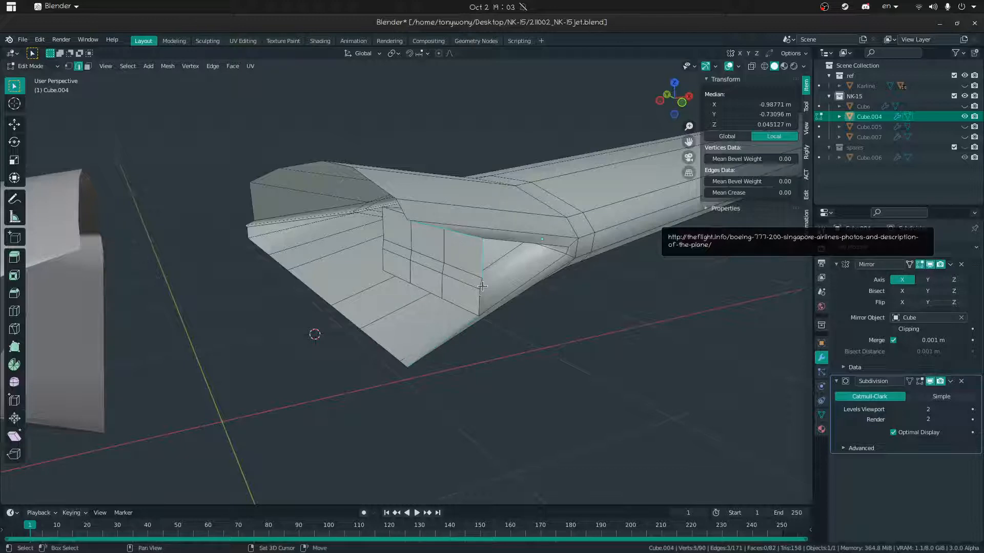
key(f)
middle_drag(474, 288, 400, 262)
key(alt+a)
Split the new inboard face with two knife cuts running from the inner wall's front vertices to the inboard edge
middle_drag(462, 269, 473, 274)
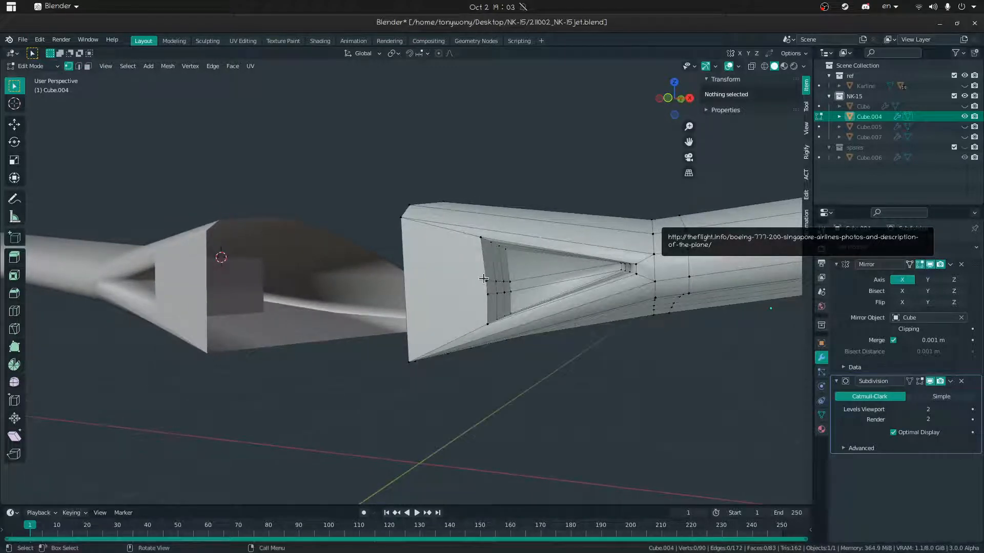
click(485, 279)
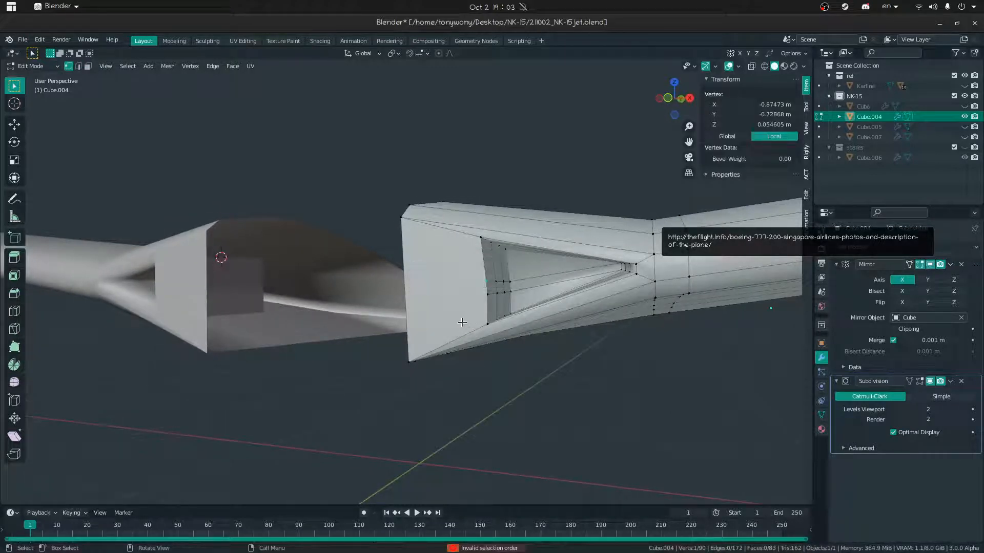
click(406, 281)
key(Return)
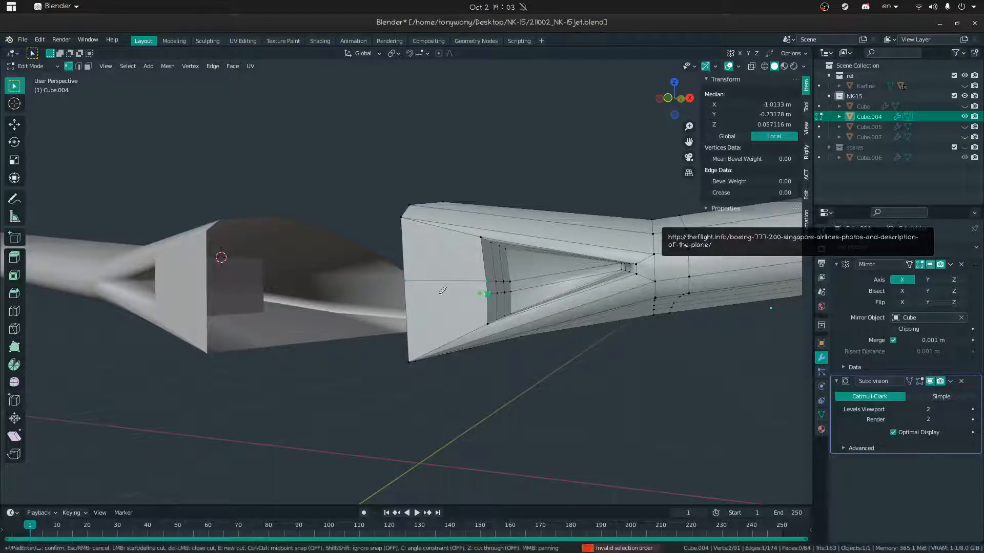
click(406, 303)
key(Return)
middle_drag(406, 303, 398, 280)
key(Tab)
key(Tab)
Select the loop of faces around the intake opening, flatten it with LoopTools and leave mesh editing
click(445, 272)
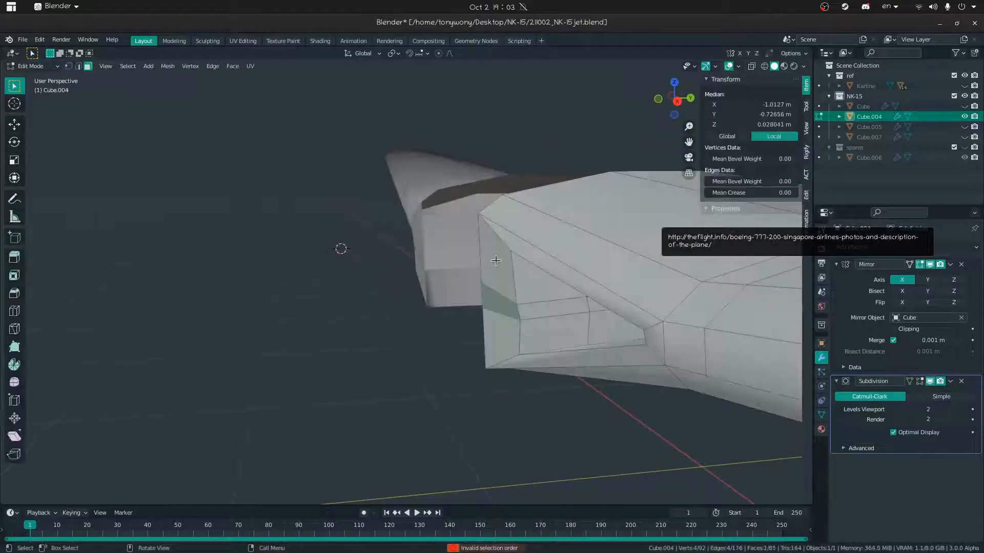
alt+click(502, 246)
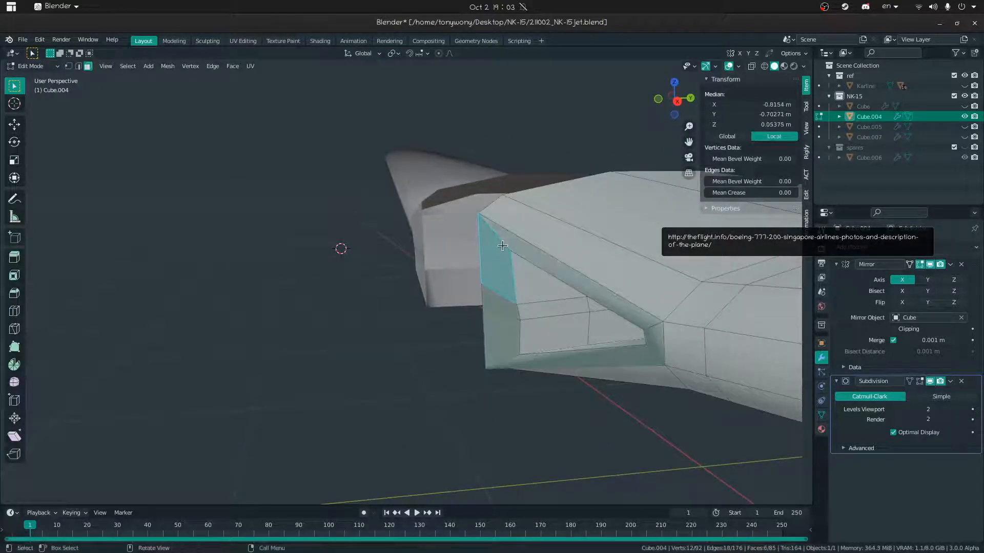
right_click(502, 249)
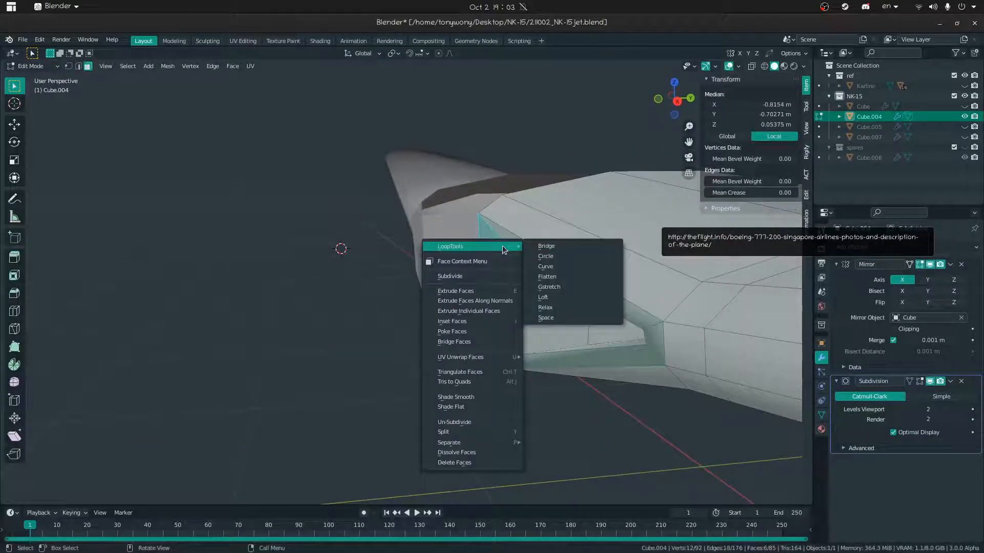
click(548, 277)
key(Tab)
click(456, 275)
Examine the closed intake opening and its inner duct on the smoothed wing from the front and side
mouse_move(455, 264)
middle_down()
mouse_move(440, 249)
mouse_move(454, 248)
middle_up()
key(shift+grave)
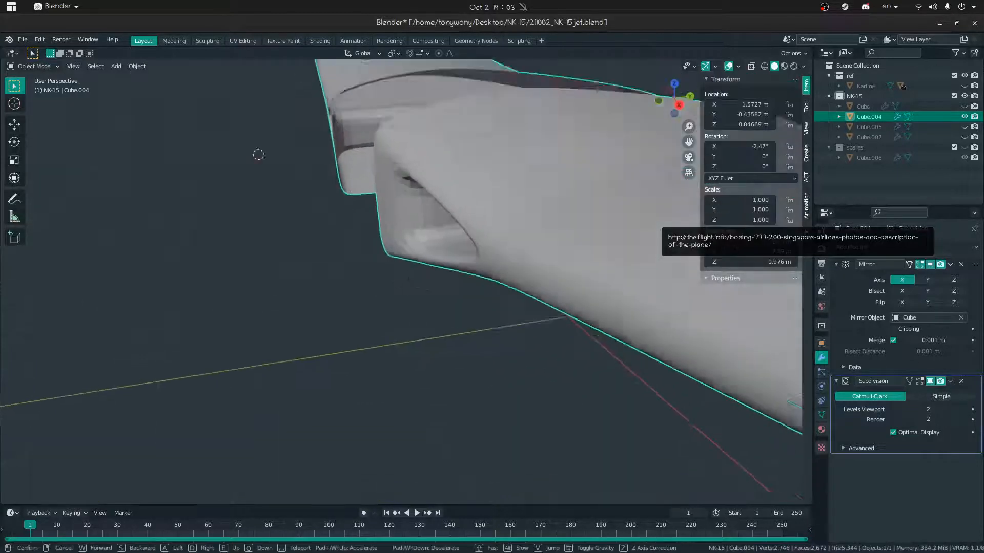
key(s)
click(407, 286)
middle_drag(407, 285, 466, 253)
scroll(451, 246, down, 2)
scroll(451, 247, up, 2)
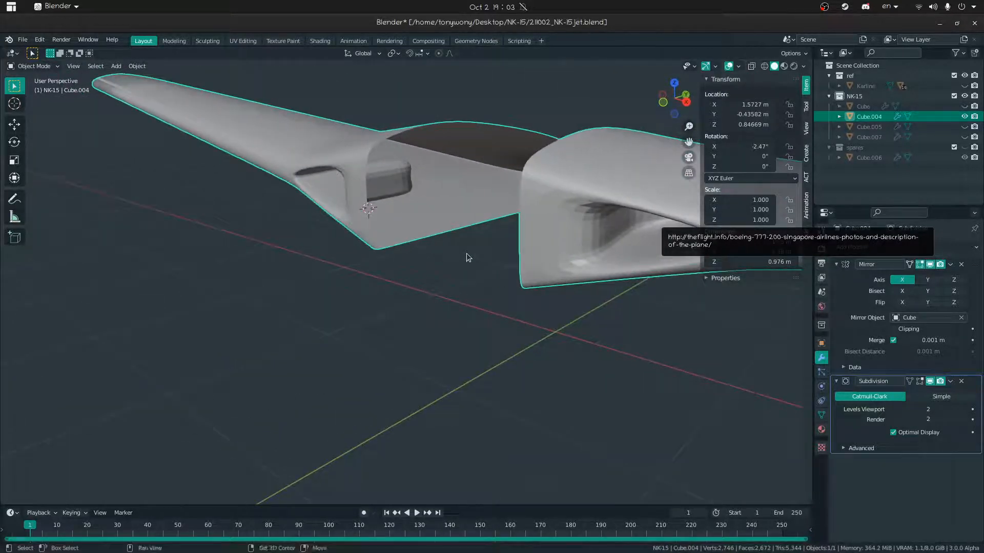
key(shift+grave)
key(w)
click(407, 281)
right_click(432, 262)
key(shift+grave)
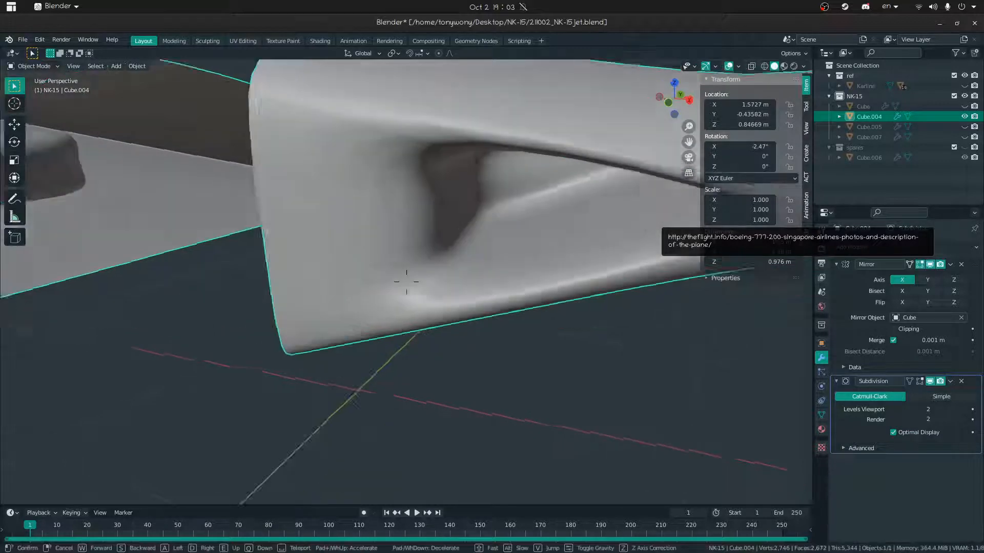
key(s)
key(w)
click(407, 282)
mouse_move(407, 282)
middle_down()
mouse_move(407, 265)
mouse_move(423, 263)
mouse_move(399, 272)
mouse_move(413, 272)
middle_up()
Select the edges along the upper part of the intake's recess and raise them about 0.014 m along Z
key(Tab)
click(497, 220)
click(496, 219)
middle_drag(496, 219, 477, 223)
ctrl+click(542, 217)
key(s)
right_click(552, 213)
click(502, 215)
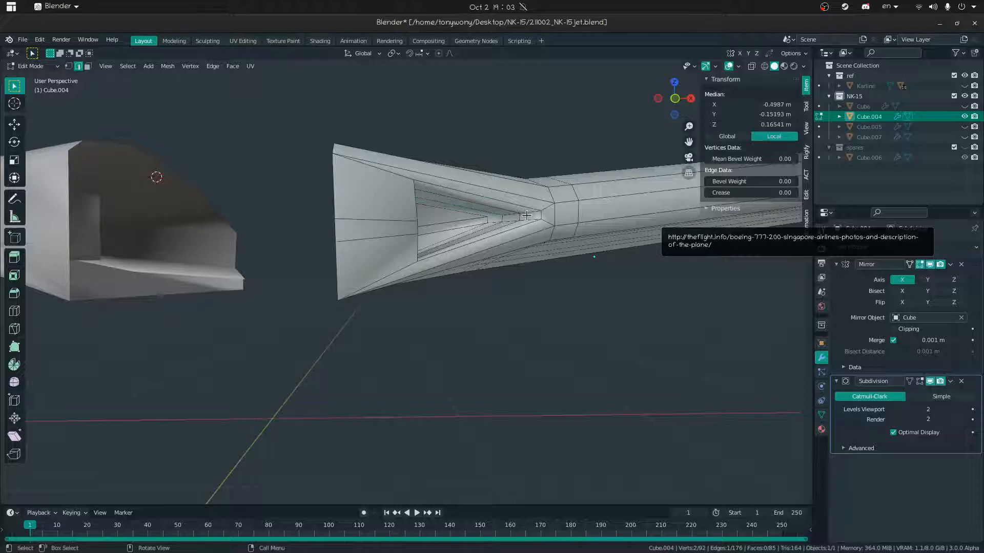
key(g)
key(z)
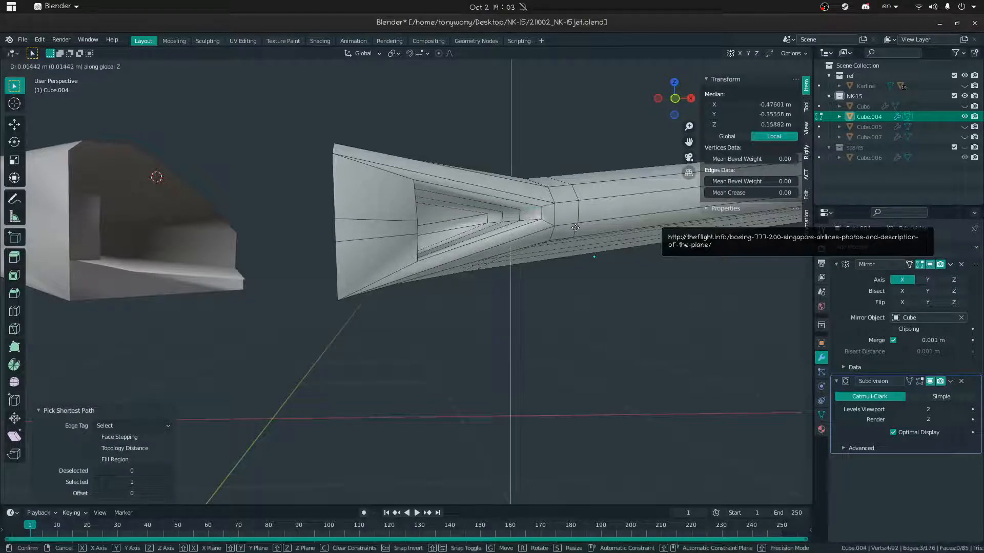
click(576, 225)
Adjust an edge at the outboard tip of the intake recess along Z and leave mesh editing
middle_drag(576, 225, 521, 217)
ctrl+click(528, 222)
key(g)
key(z)
click(521, 219)
key(Tab)
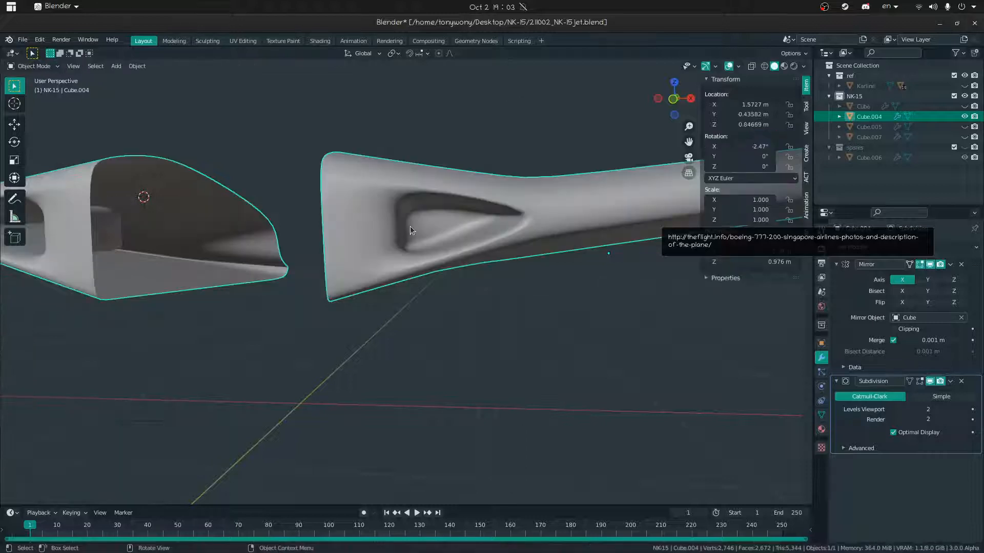
Bring the other parts back into view and inspect the intake next to the fuselage and reference figure
scroll(410, 226, down, 6)
key(KP_Divide)
middle_drag(497, 331, 340, 371)
key(shift+grave)
click(613, 273)
middle_drag(523, 275, 613, 267)
key(shift+grave)
key(w)
key(w)
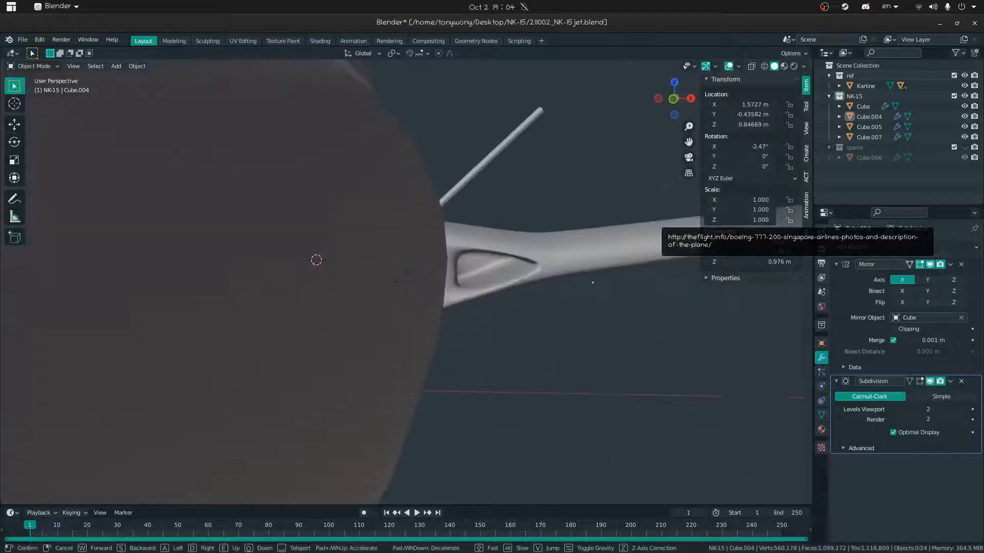
key(d)
key(a)
key(s)
click(518, 385)
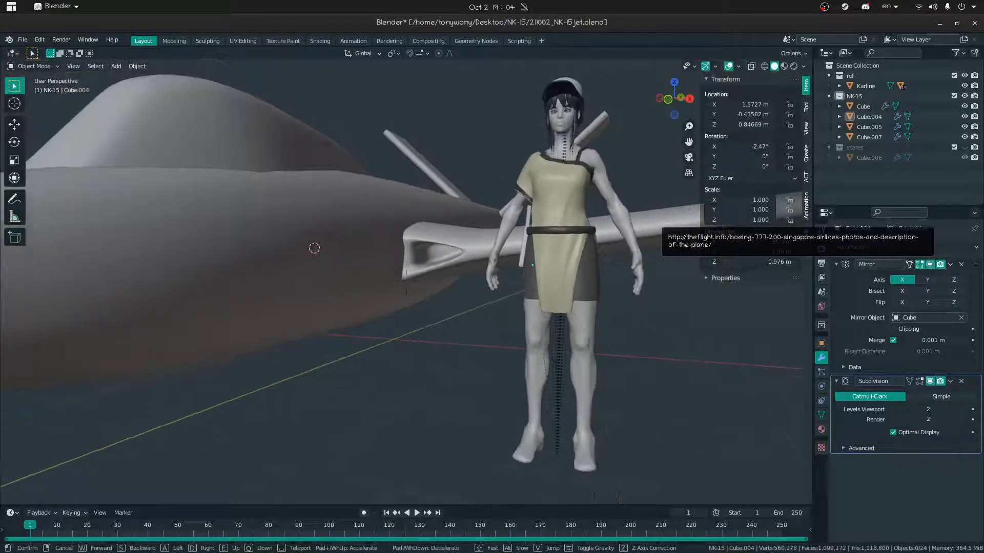
Move the human reference figure about 0.82 m in X and 1.37 m in Y, keeping its height
click(527, 396)
key(g)
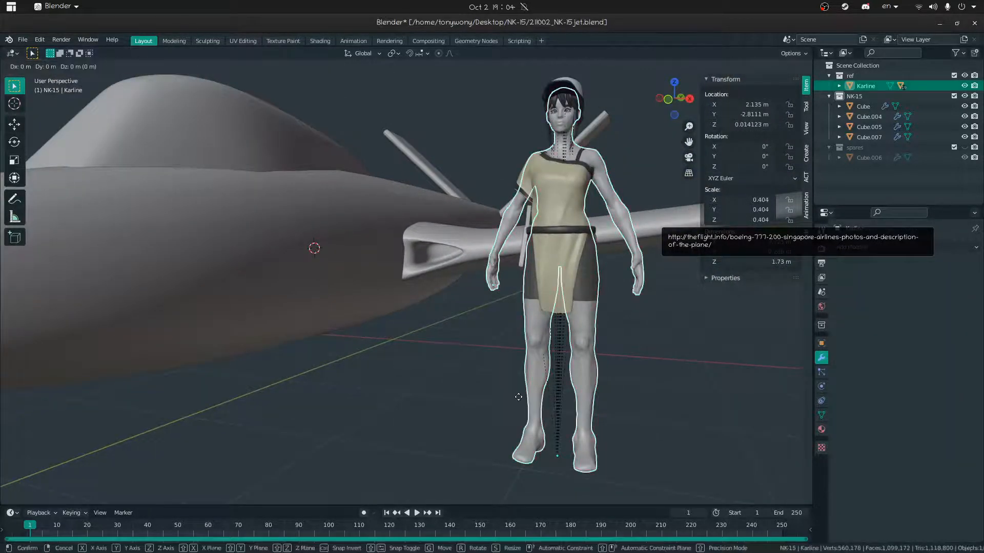
key(shift+z)
click(58, 409)
Switch to Firefox to compare the engine size in the Air France Boeing 777 photo, and return to Blender
key(super)
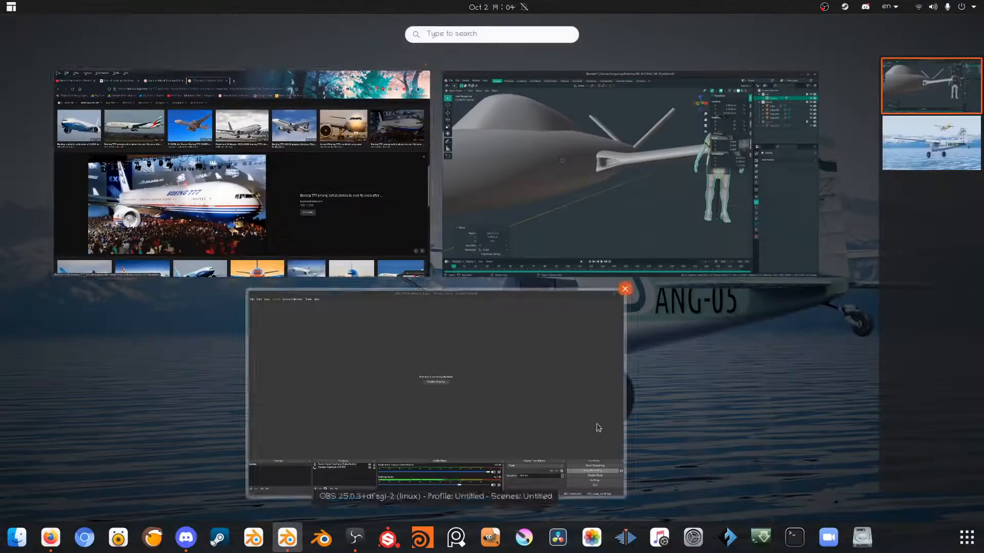
click(221, 220)
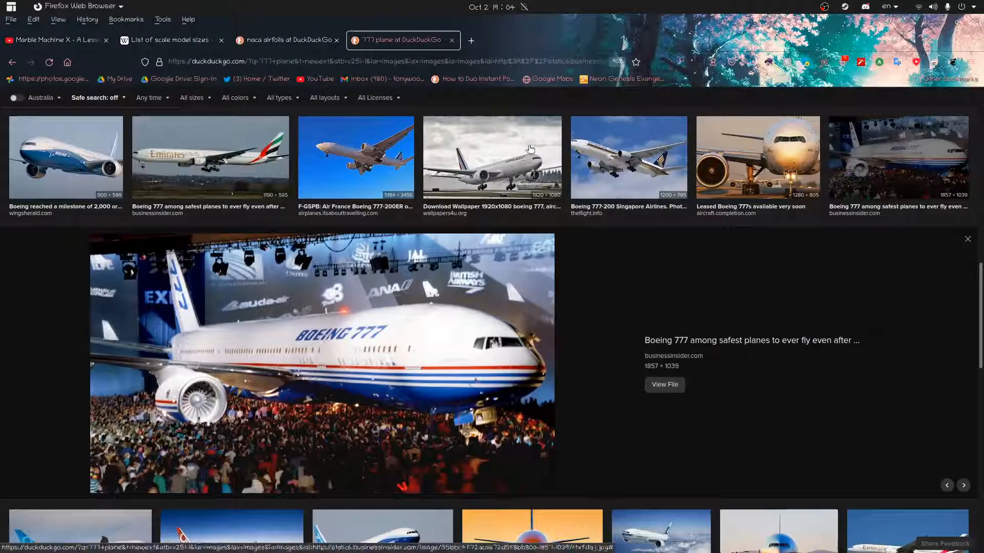
click(530, 149)
click(586, 143)
click(475, 141)
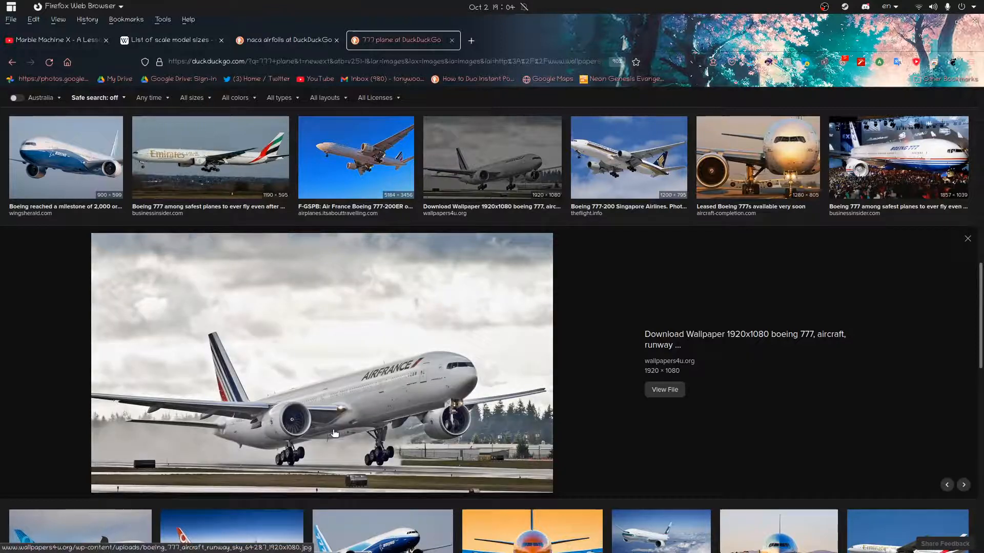
key(super)
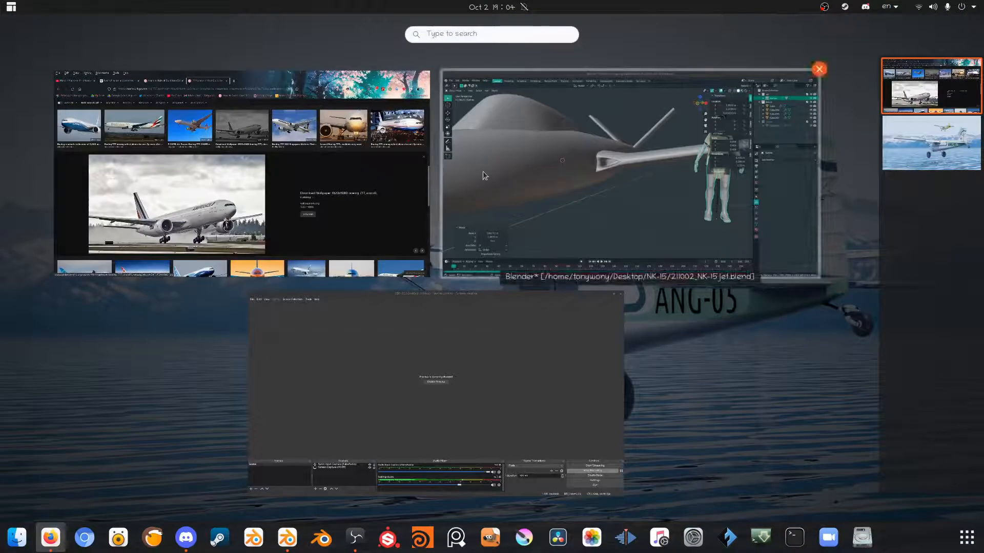
click(483, 171)
Examine the wing-root intake up close and the wing's underside around it
middle_drag(472, 262, 475, 263)
key(shift+grave)
key(w)
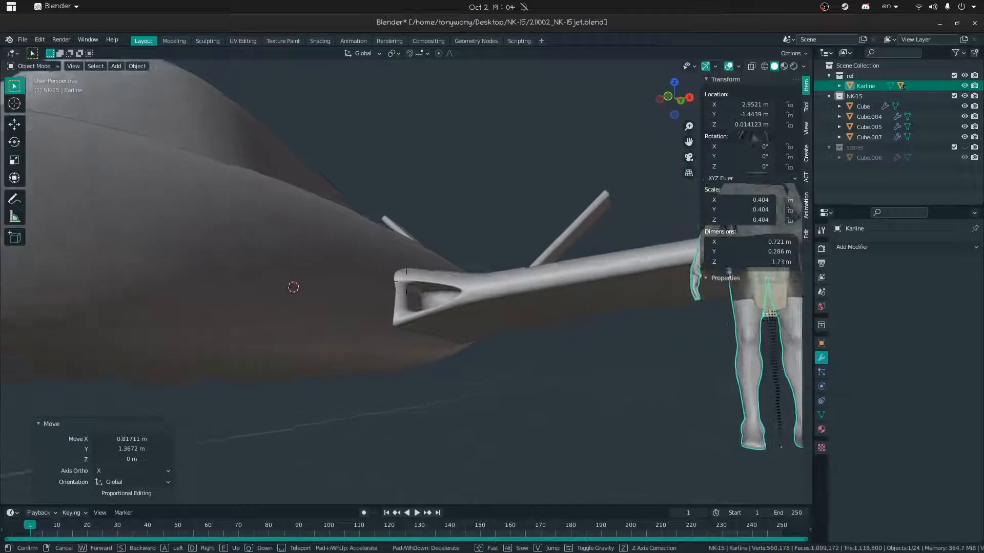
key(q)
click(417, 306)
click(417, 306)
click(425, 291)
middle_drag(425, 291, 441, 305)
key(Tab)
key(Tab)
key(shift+grave)
key(s)
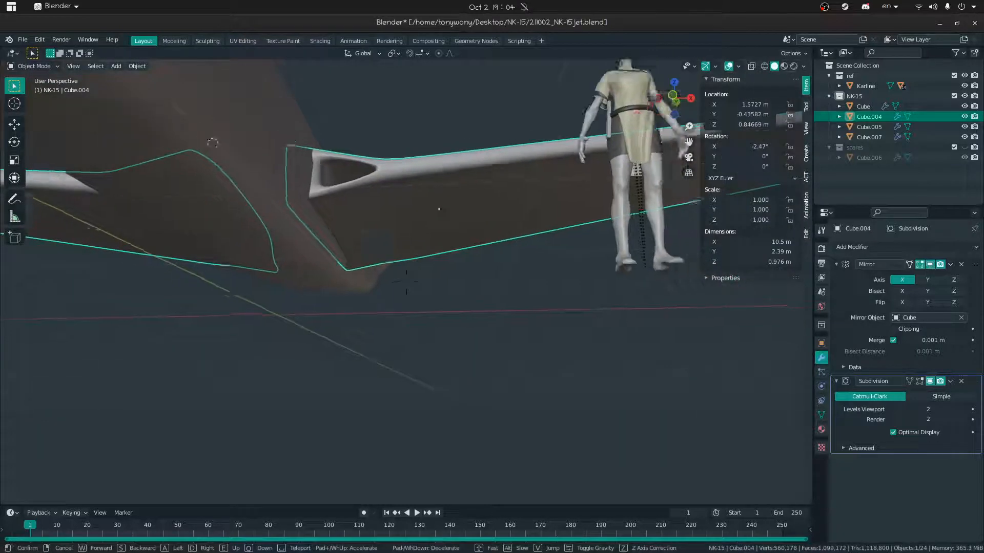
click(406, 285)
Examine the fuselage and the whole jet's proportions beside the reference figure from the front
middle_drag(354, 354, 386, 371)
click(387, 371)
middle_drag(271, 359, 342, 369)
key(shift+grave)
key(d)
key(w)
click(406, 282)
click(373, 279)
key(shift+grave)
key(d)
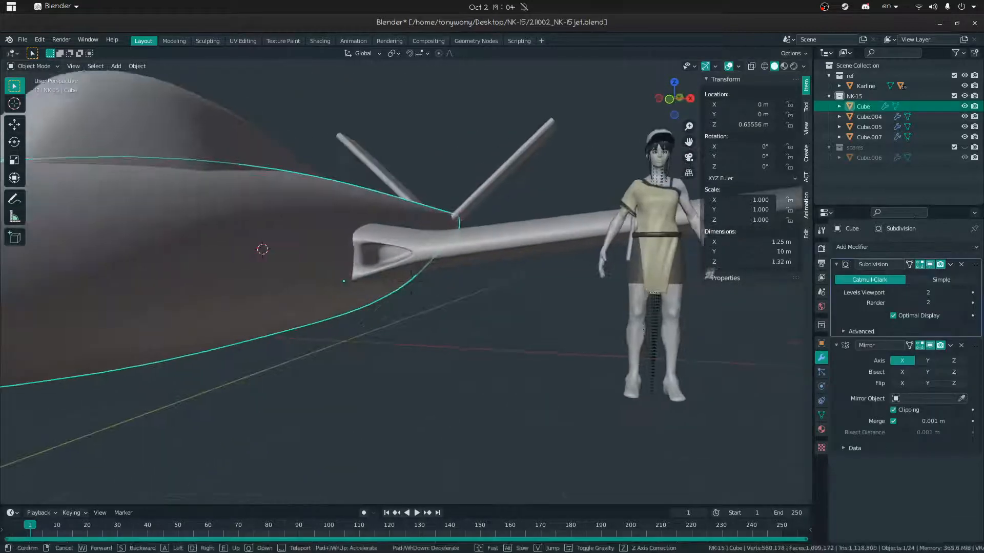
key(s)
key(a)
click(405, 282)
middle_drag(416, 264, 443, 262)
click(477, 315)
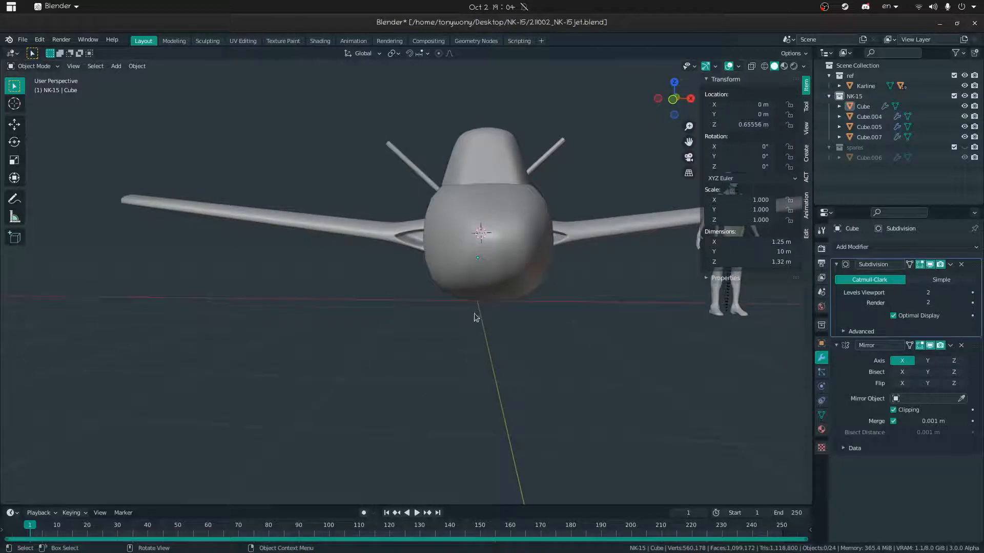
Open the fuselage mesh, select its upper side edges along the front and crease them about 0.28
click(483, 232)
key(Tab)
middle_drag(484, 233, 471, 224)
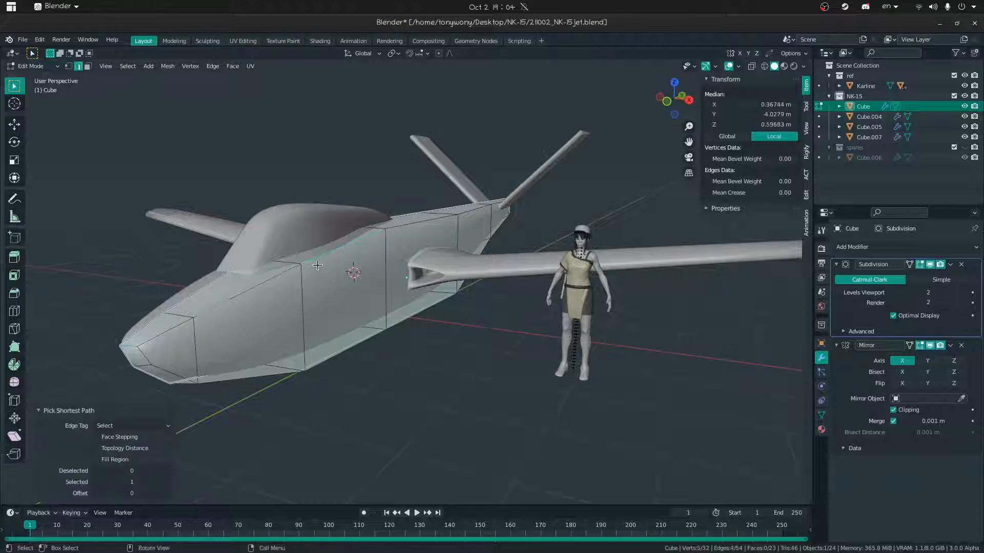
click(448, 207)
key(Tab)
middle_drag(366, 363, 397, 305)
Try to add a lengthwise loop cut along the fuselage
key(Tab)
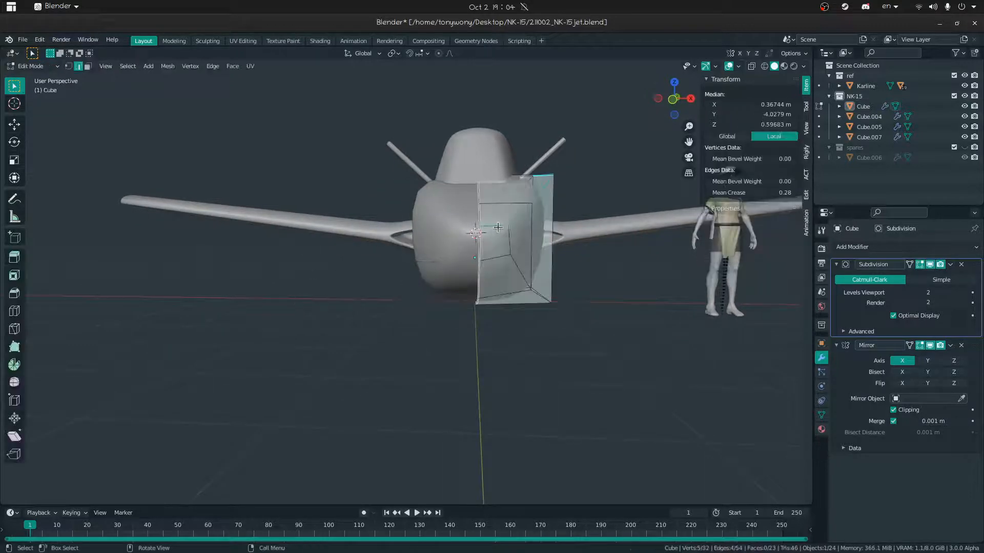
click(514, 197)
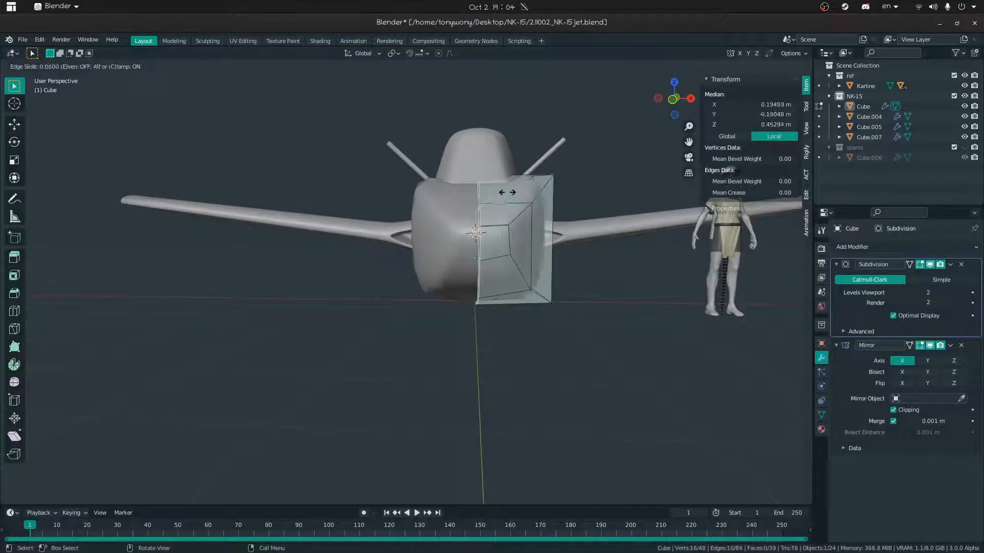
key(ctrl+z)
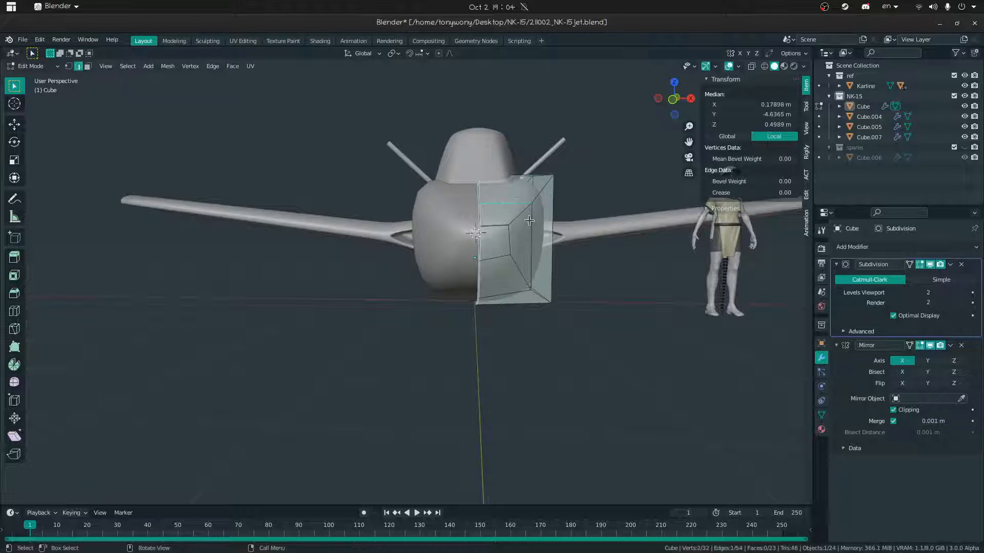
Crease the fuselage's upper side edges along the nose to a mean crease of about 0.44 and leave mesh editing
middle_drag(530, 209, 485, 228)
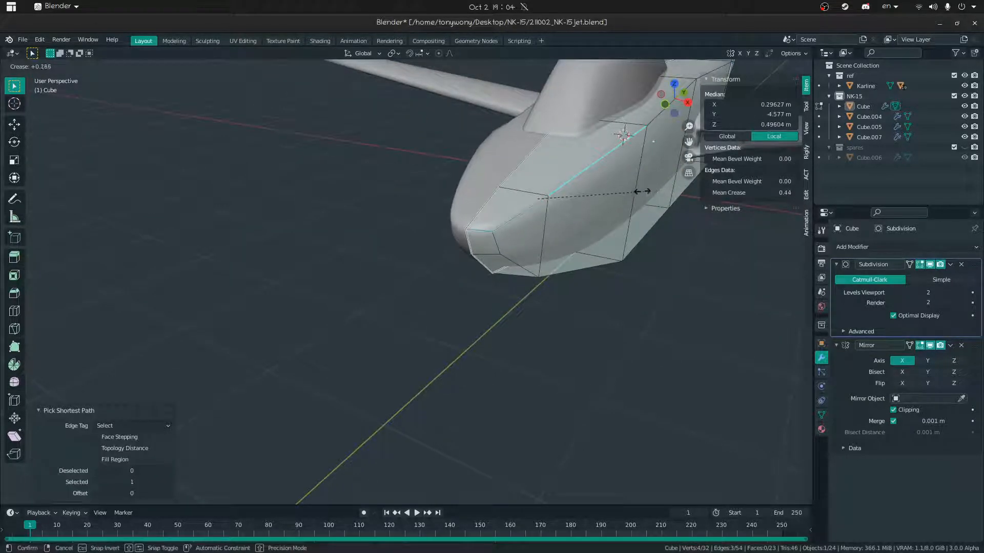
key(Tab)
click(384, 191)
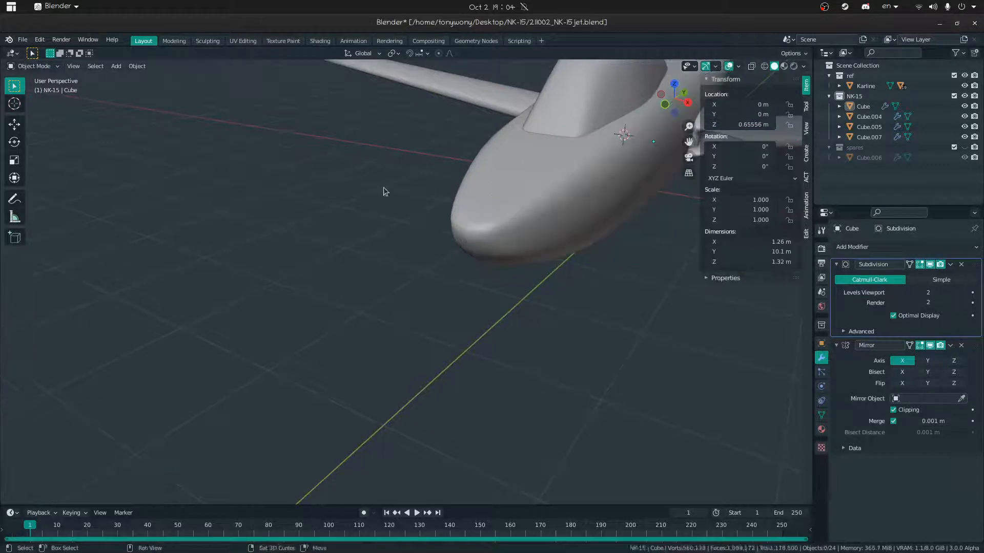
Examine the whole jet's shape from the side, above and behind, ending close to the tail
scroll(391, 210, down, 7)
middle_drag(420, 390, 306, 384)
shift+middle_drag(306, 383, 205, 358)
scroll(405, 302, down, 7)
click(425, 308)
middle_drag(444, 328, 398, 427)
click(398, 428)
middle_drag(456, 359, 146, 242)
middle_drag(303, 260, 186, 304)
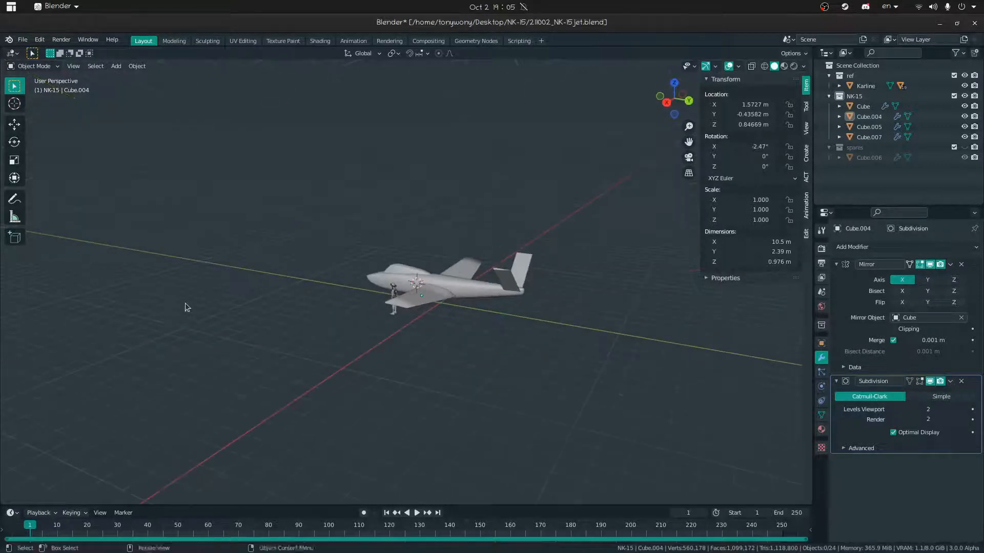
key(shift+grave)
key(w)
click(407, 282)
middle_drag(450, 242, 427, 340)
middle_drag(336, 355, 248, 281)
key(shift+grave)
key(w)
click(406, 281)
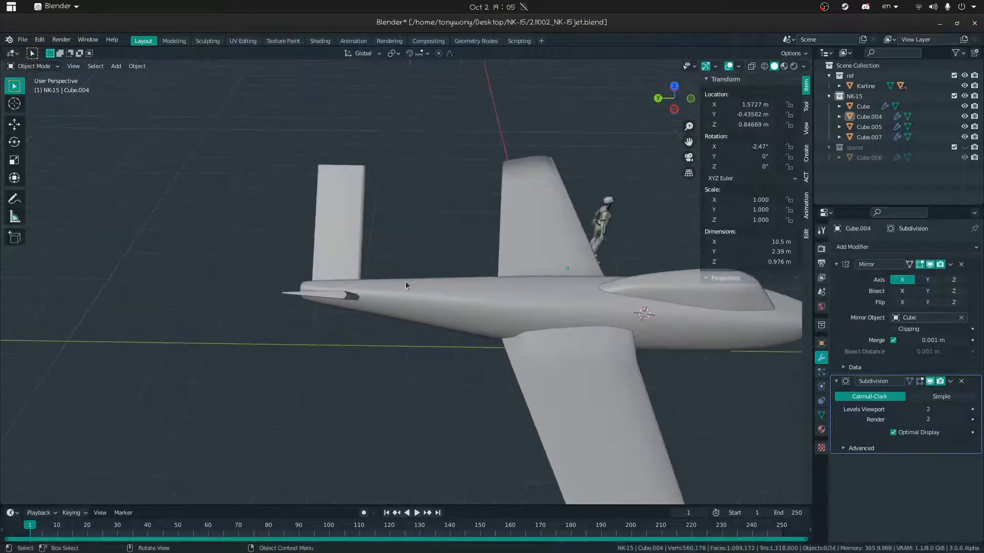
Reveal the spares collection and open the spare fin's mesh with all of its geometry selected
click(359, 231)
middle_drag(372, 235, 377, 299)
key(KP_7)
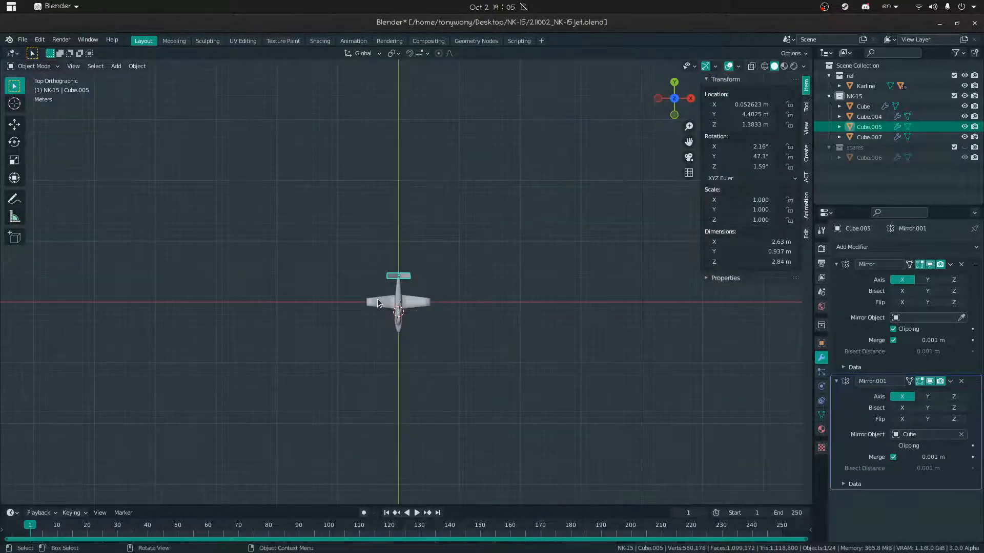
scroll(377, 303, up, 10)
click(449, 297)
middle_drag(420, 295, 420, 240)
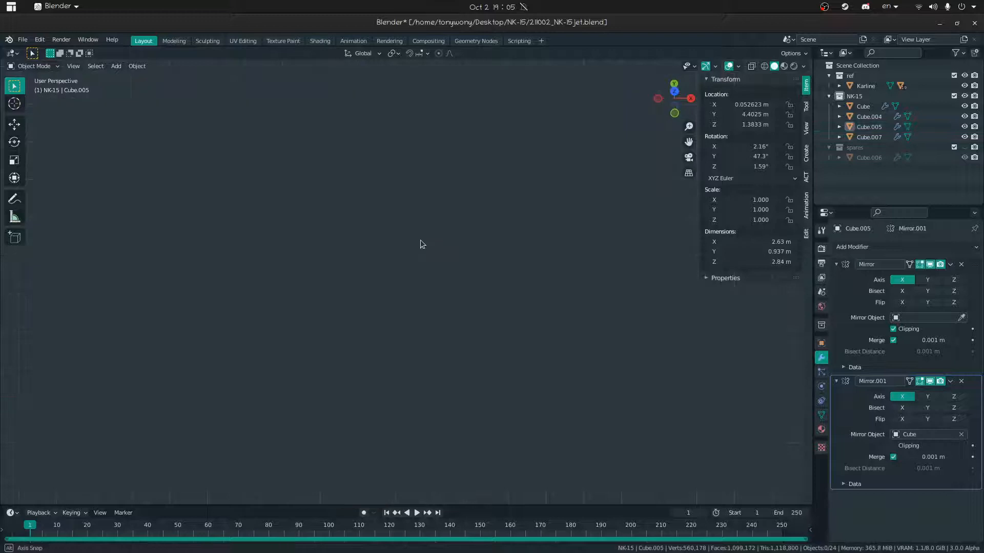
scroll(413, 250, up, 3)
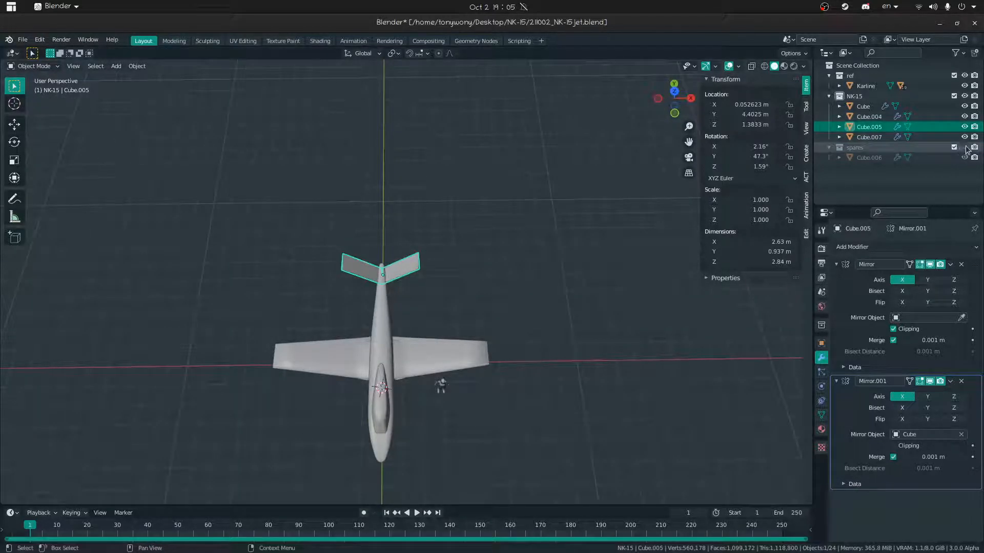
click(441, 336)
drag(446, 336, 447, 288)
key(Tab)
key(a)
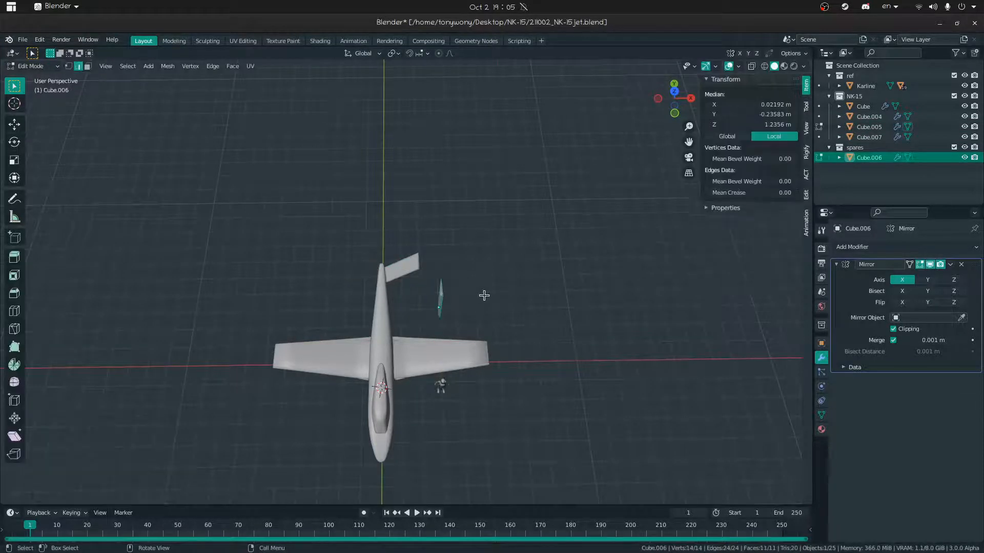
Scale the spare fin's mesh by about 1.21 along the global Y axis and return to object mode
middle_drag(483, 292, 588, 292)
key(s)
key(x)
right_click(588, 296)
key(s)
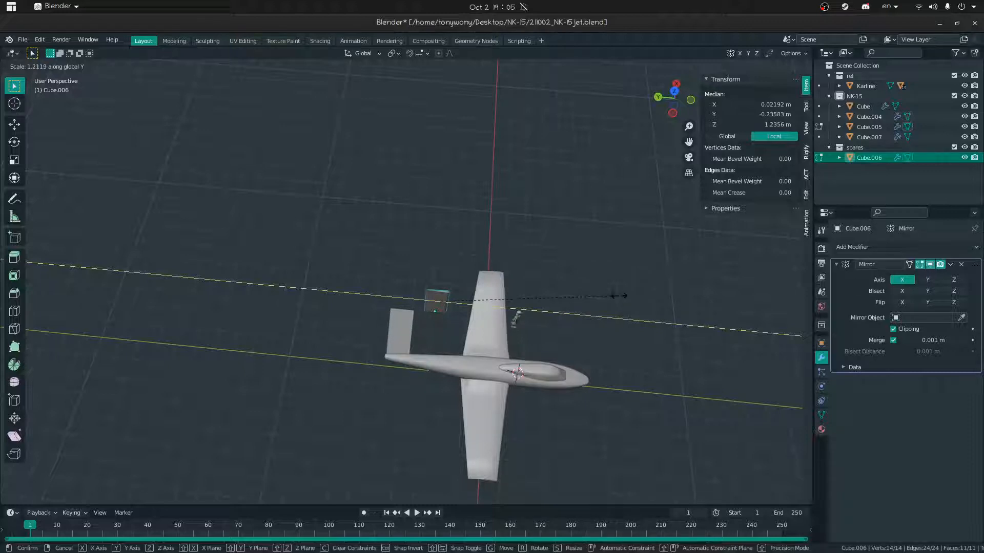
click(617, 296)
key(shift+grave)
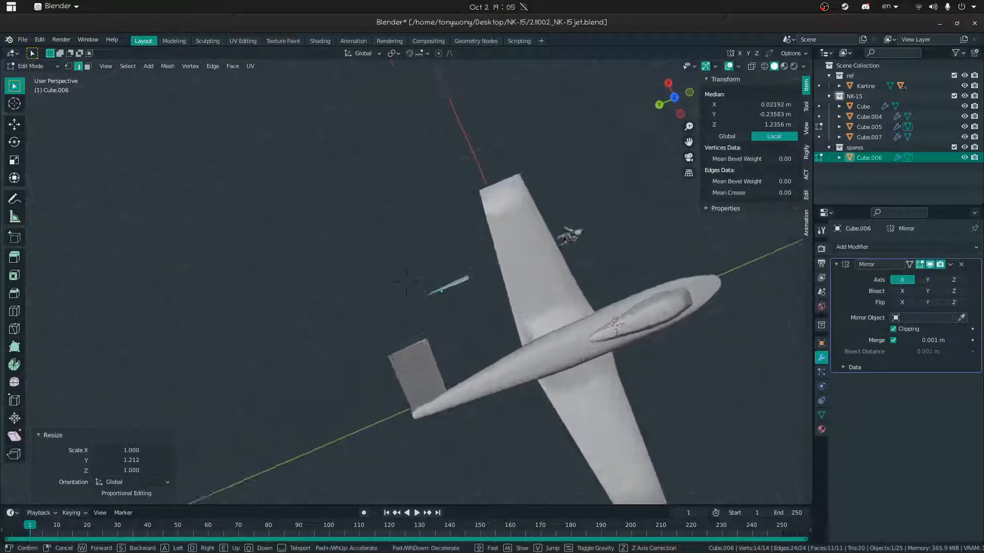
key(w)
click(383, 284)
key(ctrl+Tab)
click(261, 338)
middle_drag(261, 338, 281, 315)
Move the mirrored tail fins forward along the Y axis to a location of about 4.26 m
click(404, 302)
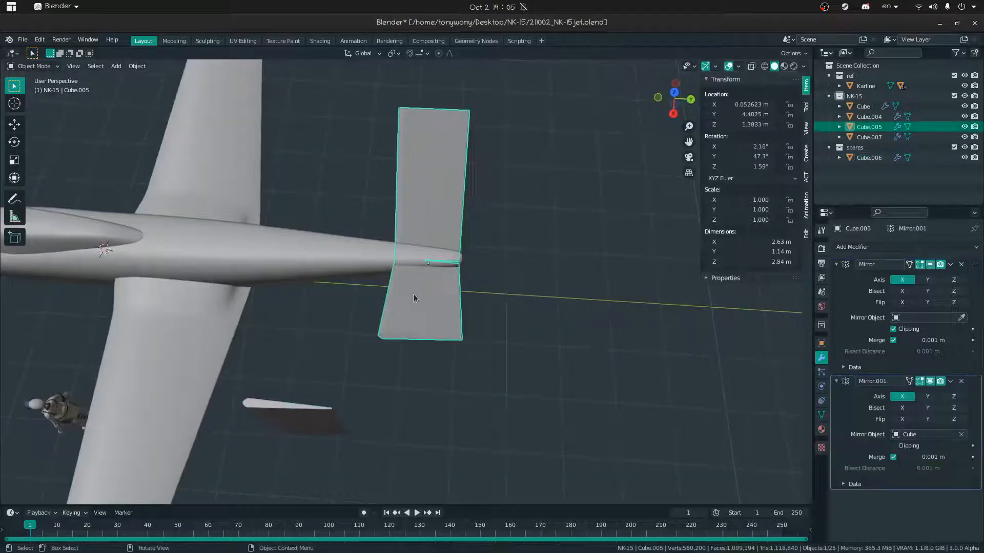
key(g)
key(y)
click(404, 295)
click(494, 293)
middle_drag(494, 293, 643, 161)
scroll(449, 266, down, 6)
key(shift+grave)
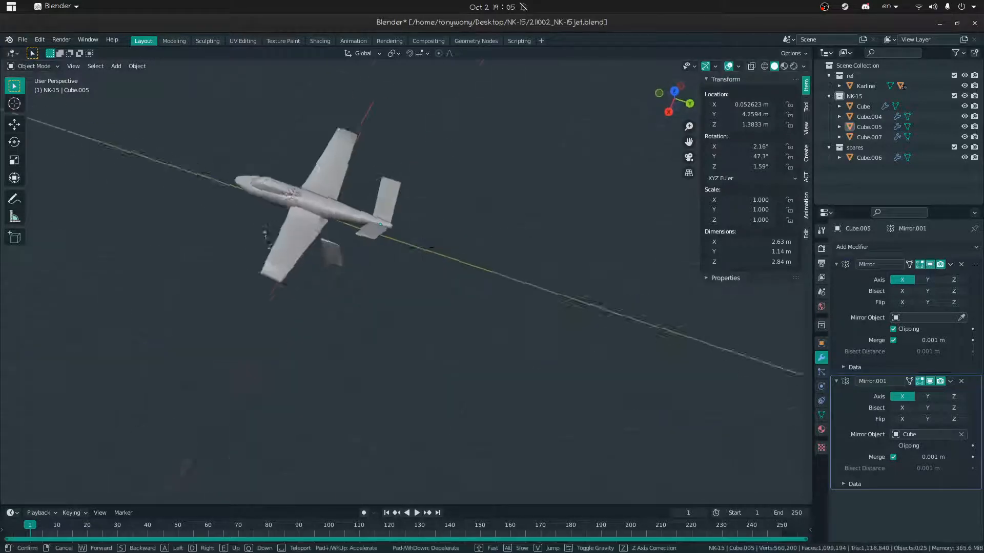
key(w)
click(403, 284)
middle_drag(402, 284, 351, 246)
key(r)
key(x)
right_click(336, 266)
key(r)
key(x)
right_click(386, 254)
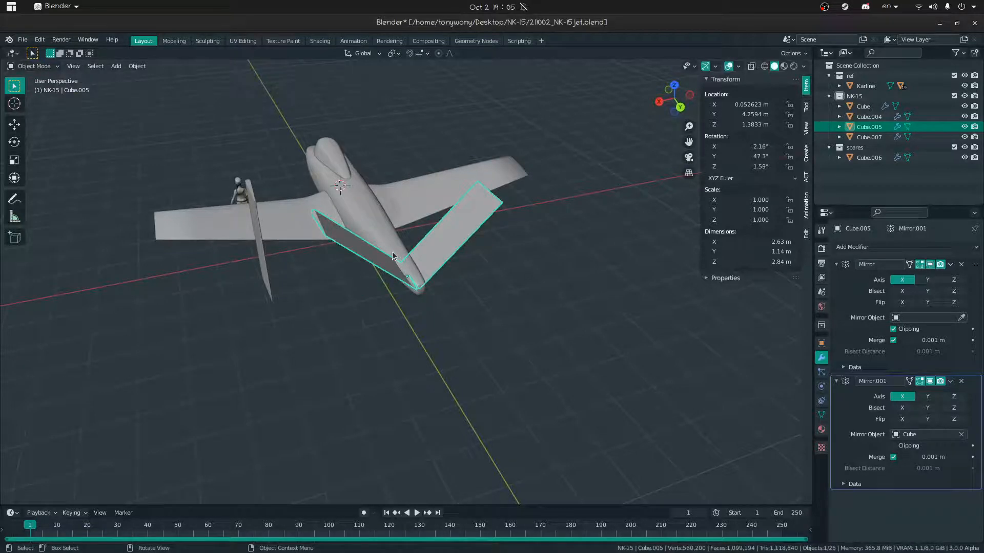
Rotate the tail fins about 15.2° around the global Y axis to spread the V-tail wider
key(r)
key(y)
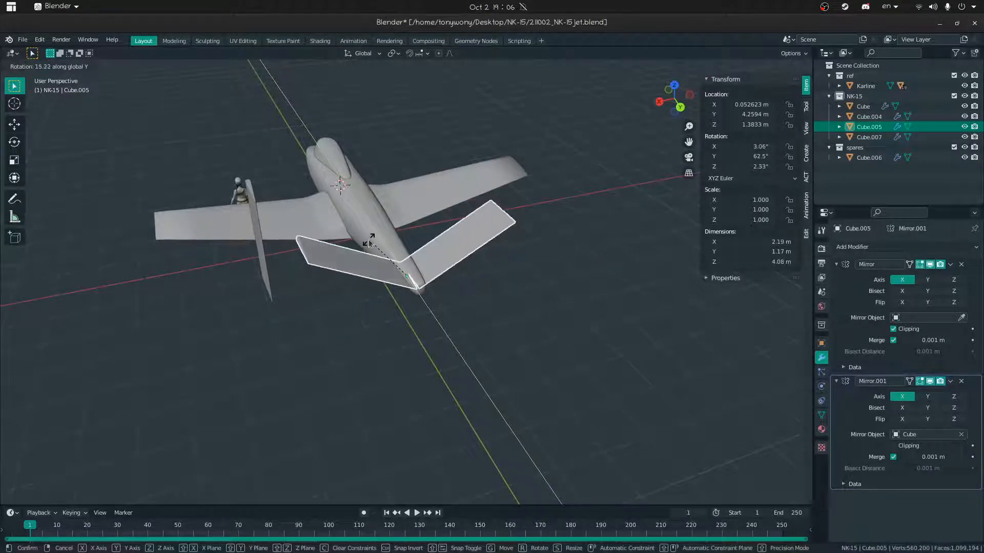
click(369, 240)
click(464, 362)
middle_drag(465, 361, 454, 336)
Thicken the spare fin's mesh along the global X axis to about 0.16 m
click(260, 259)
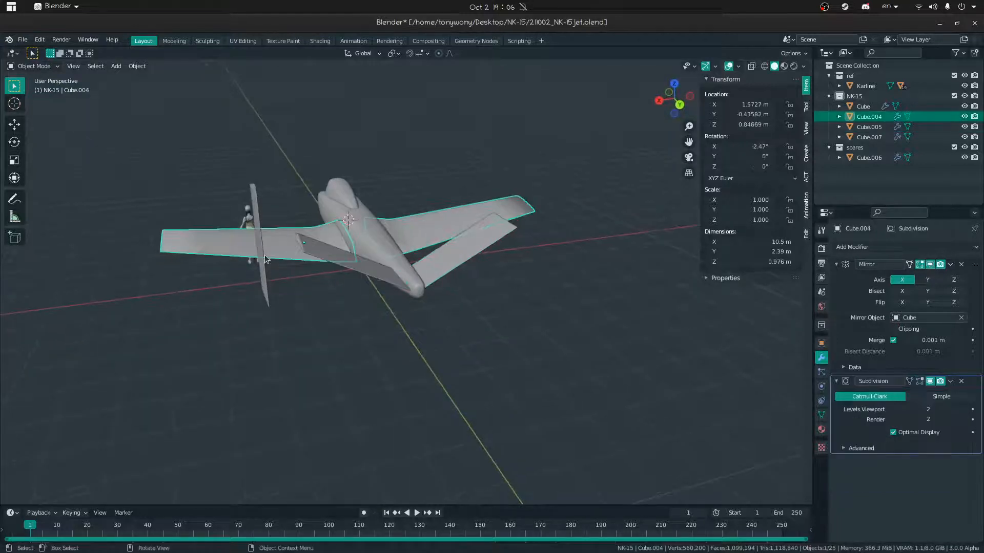
click(260, 259)
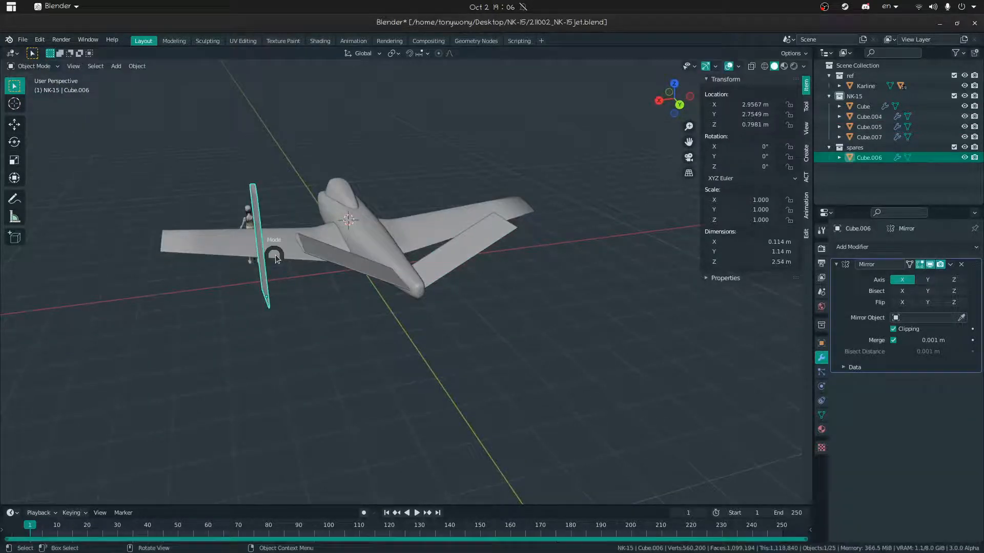
key(Tab)
key(s)
key(x)
right_click(410, 259)
middle_drag(395, 259, 371, 276)
key(s)
right_click(393, 274)
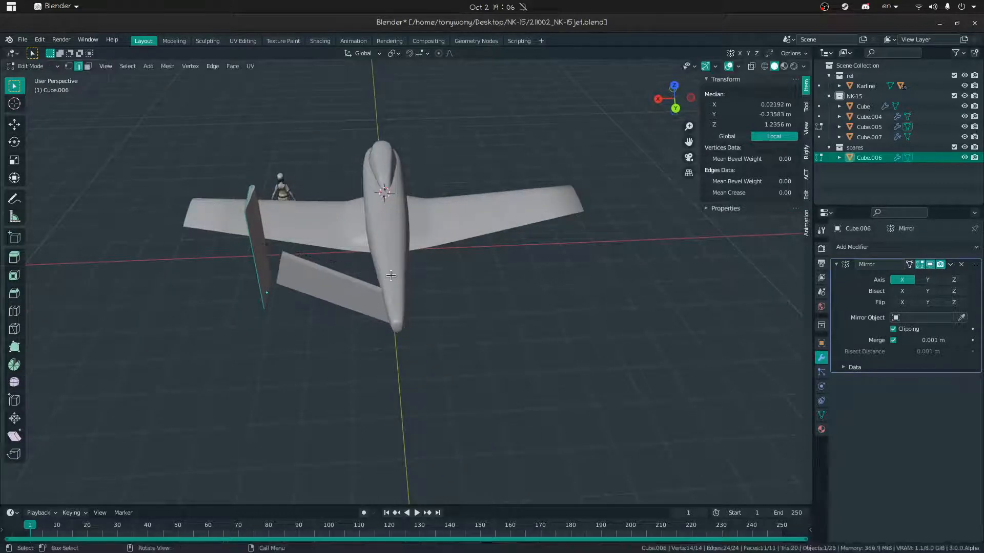
key(s)
key(x)
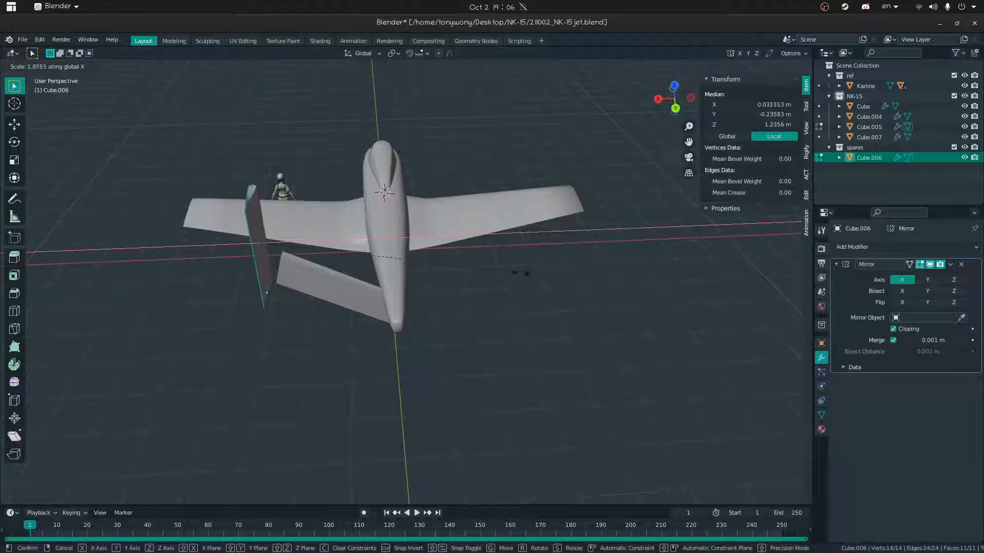
click(482, 273)
key(Tab)
Examine the widened and thickened V-tail from the front and up close from the side
middle_drag(325, 279, 402, 230)
click(417, 354)
middle_drag(417, 354, 521, 345)
key(shift+grave)
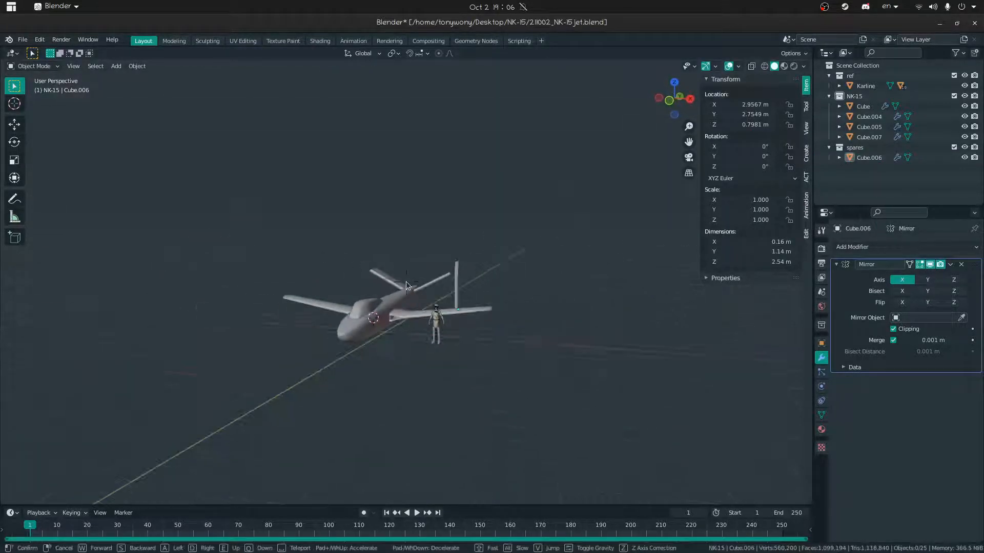
middle_drag(433, 369, 349, 467)
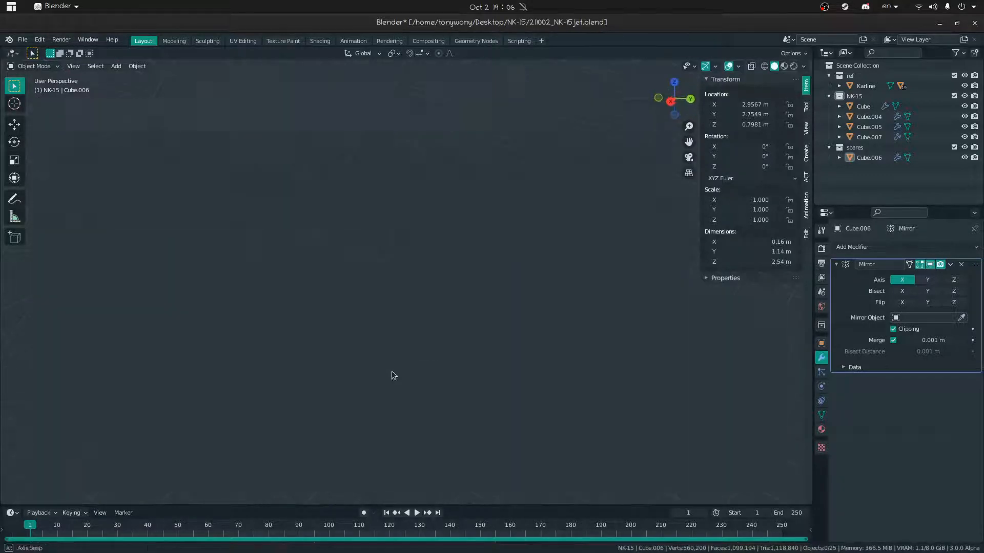
key(shift+grave)
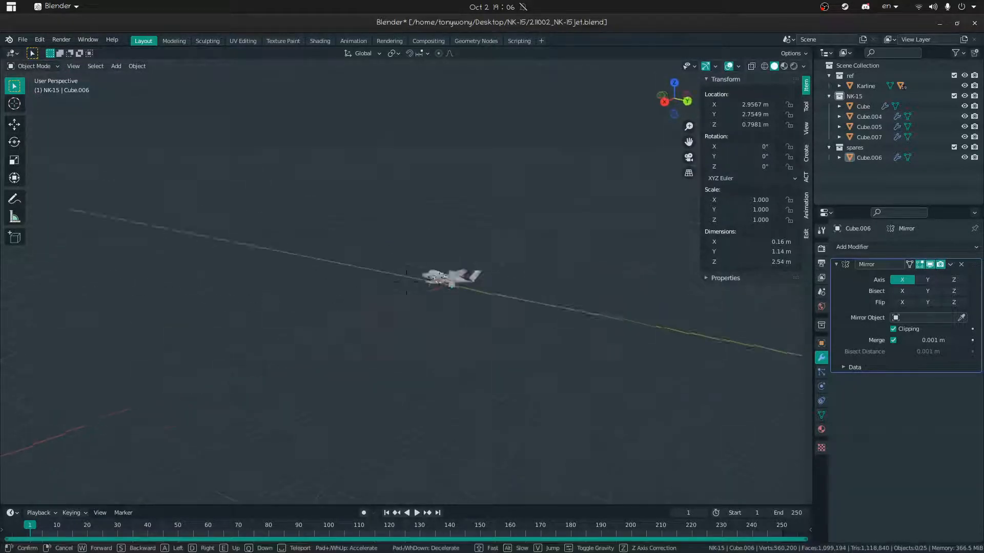
key(w)
click(406, 282)
click(420, 241)
key(shift+grave)
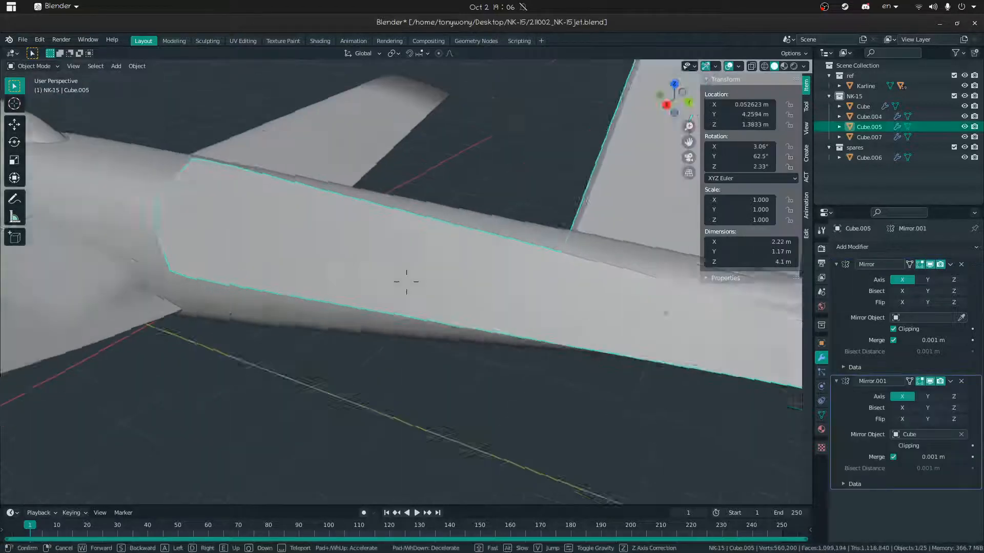
key(s)
click(406, 282)
middle_drag(483, 342, 240, 307)
Examine the tail, canopy and wing-root intakes from the front, comparing the jet's size with the reference figure
key(shift+grave)
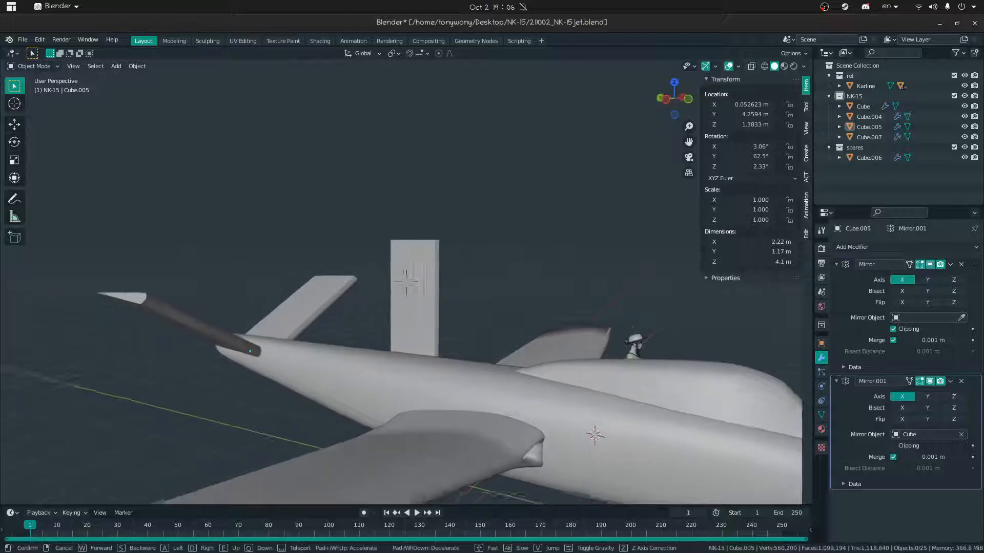
key(s)
key(a)
click(481, 336)
middle_drag(456, 228, 390, 245)
key(shift+grave)
key(w)
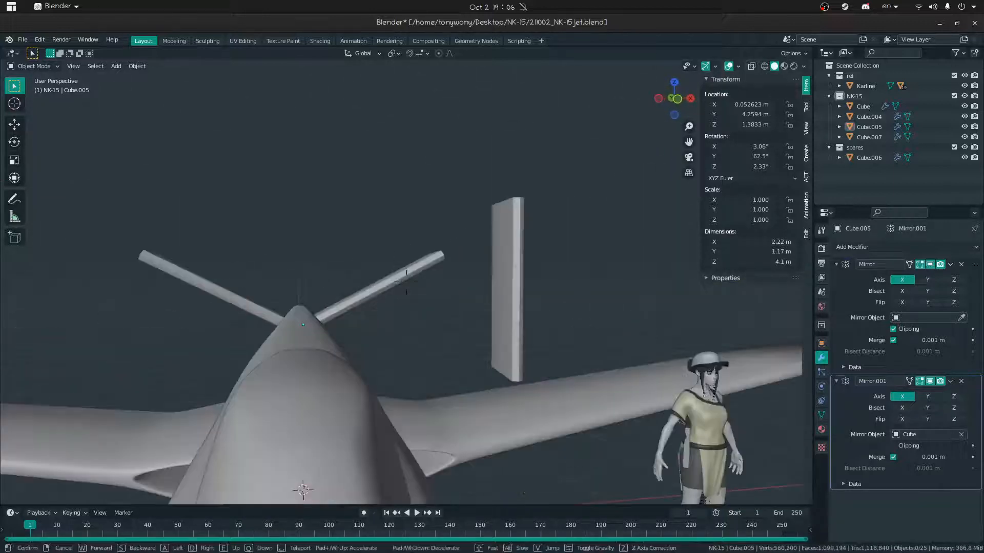
key(s)
click(433, 347)
middle_drag(501, 439, 421, 344)
key(shift+grave)
key(w)
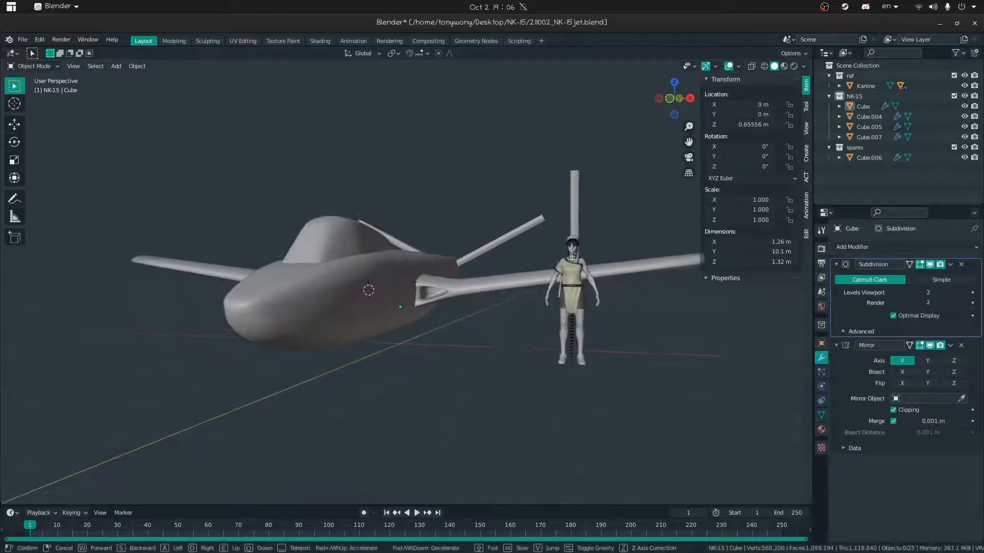
click(406, 282)
Isolate the wing by hiding all other objects and open its mesh at the wing-root intake
click(395, 285)
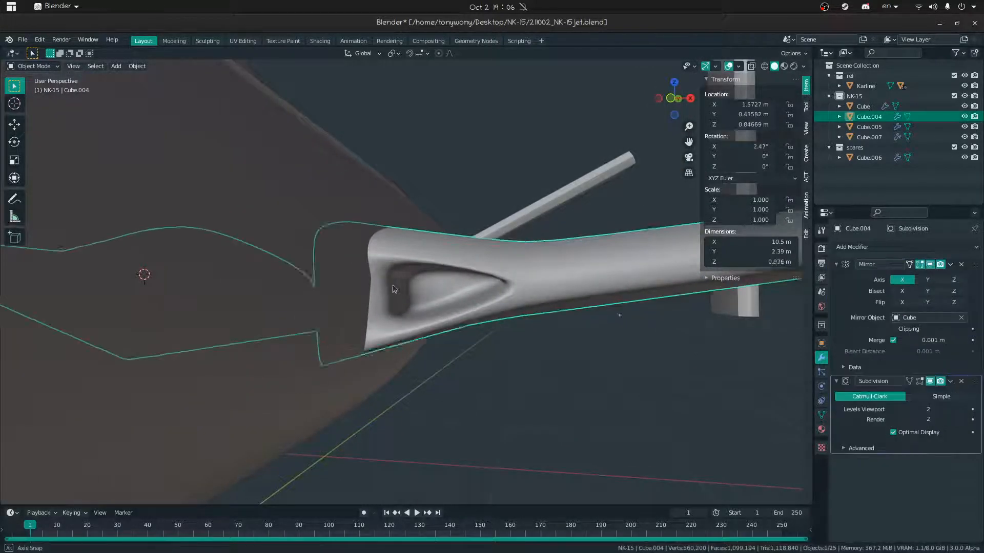
scroll(392, 284, up, 1)
key(ctrl+Tab)
click(468, 284)
right_click(364, 247)
key(ctrl+Tab)
click(228, 263)
key(shift+h)
key(ctrl+Tab)
click(356, 263)
click(356, 263)
middle_drag(356, 263, 487, 253)
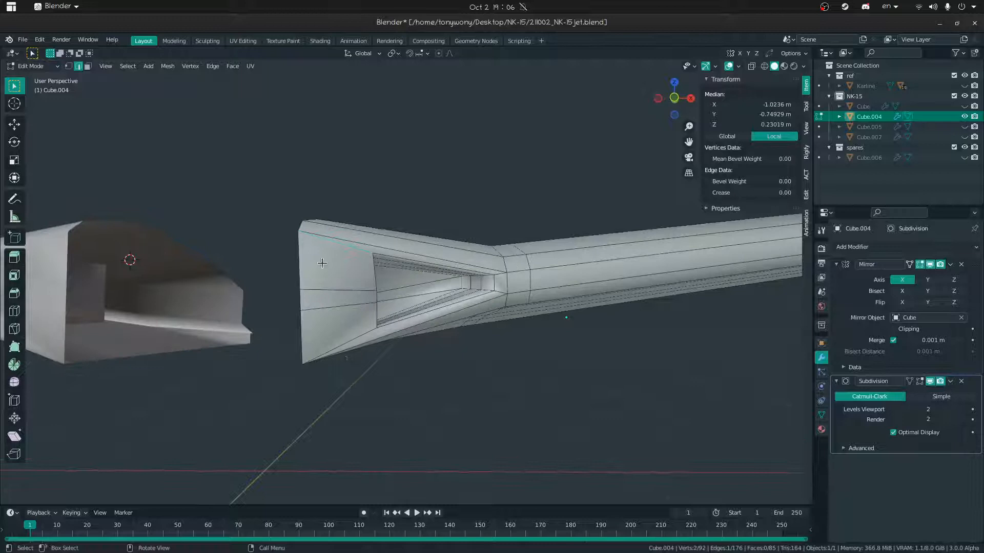
Select the faces on the intake's inboard wall, then the small leading-edge face at the intake's outer end
middle_drag(320, 241, 326, 267)
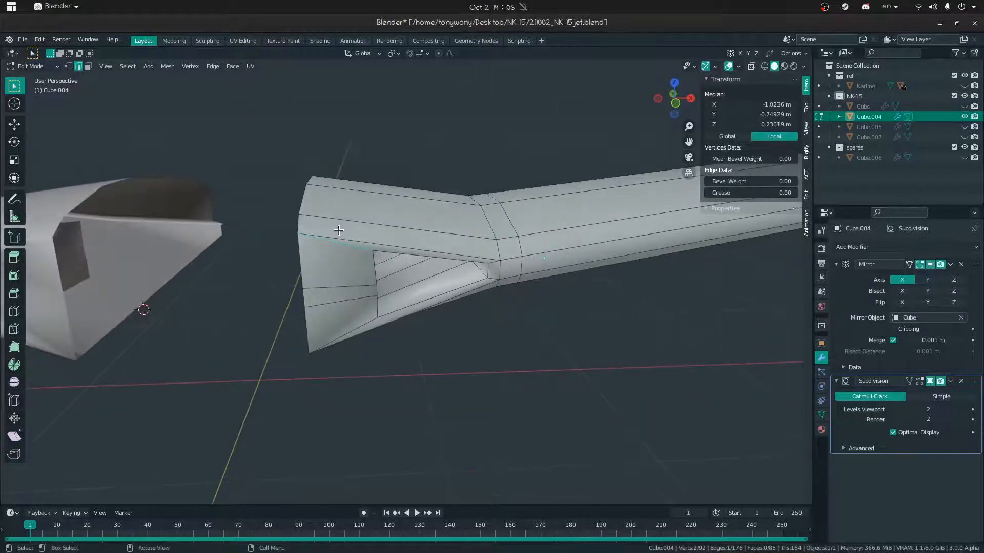
key(3)
click(342, 272)
ctrl+click(340, 323)
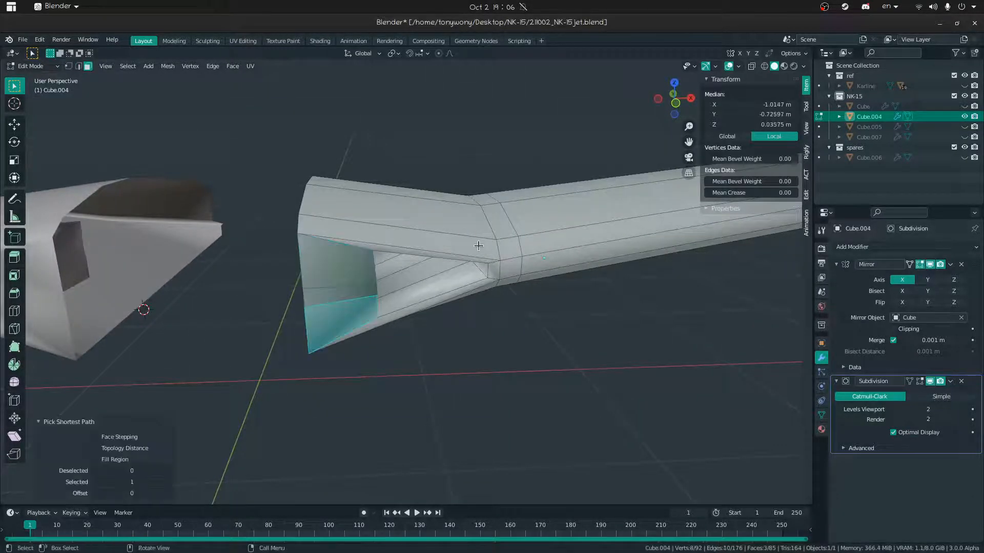
click(499, 267)
Knife-cut a straight line across the wing's upper surface near the root, from trailing edge to leading edge
key(shift+grave)
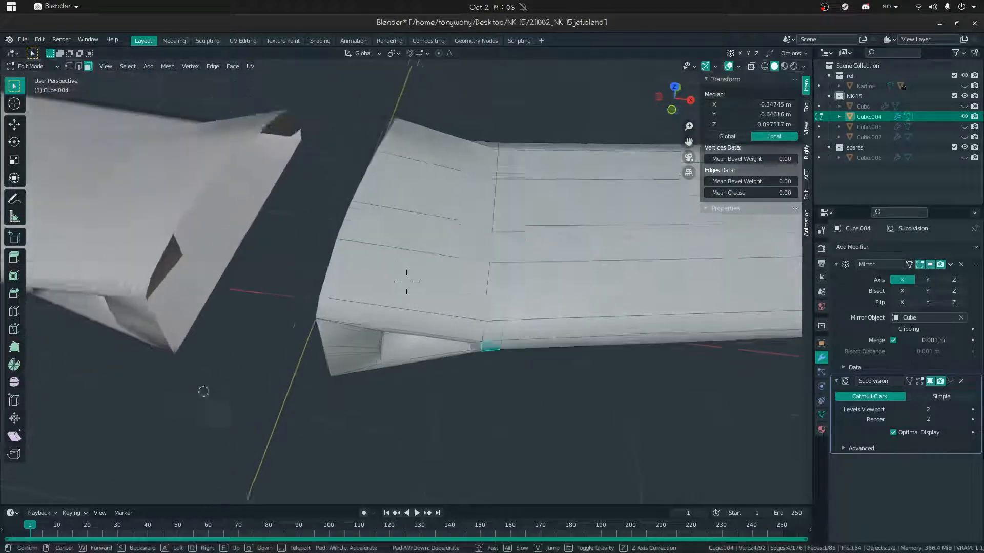
key(s)
click(406, 281)
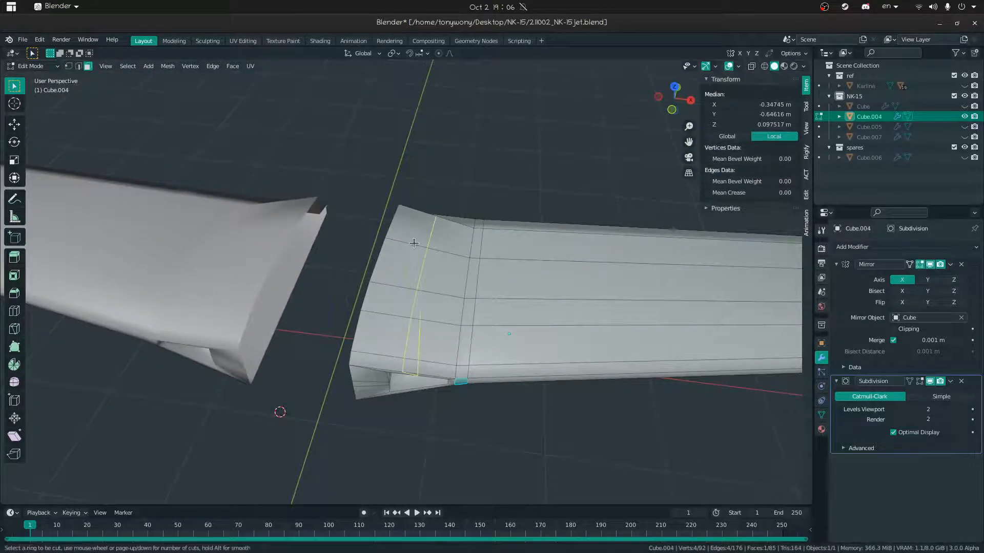
key(shift+grave)
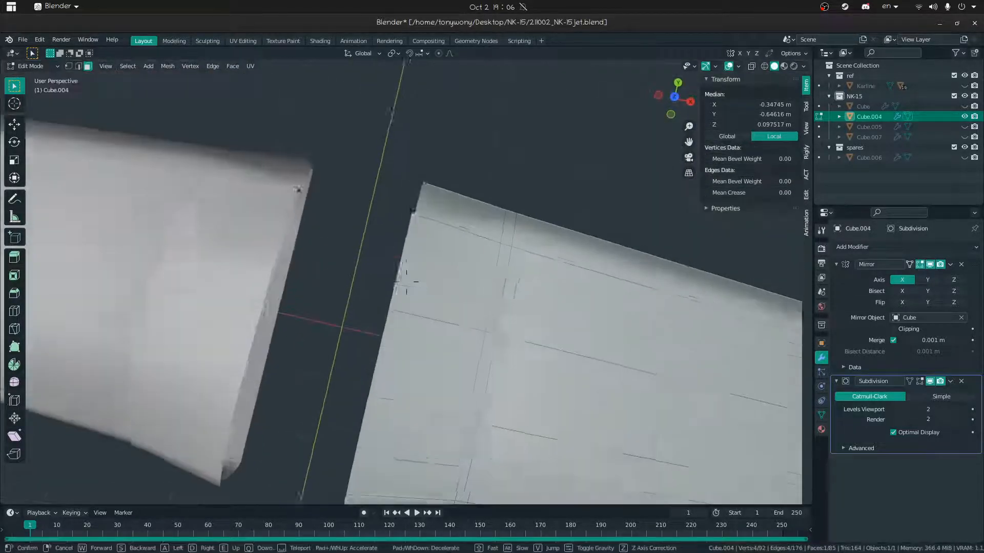
click(406, 282)
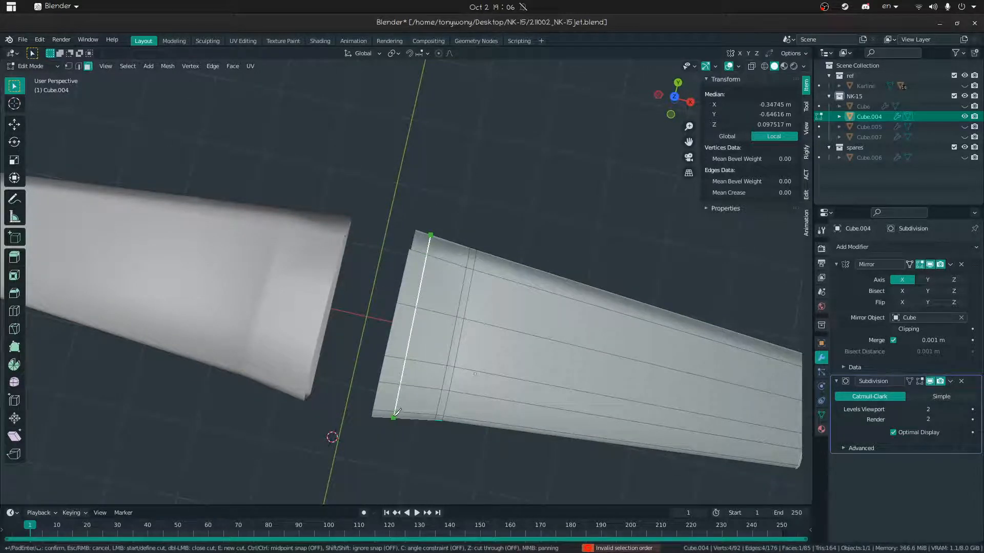
key(shift+grave)
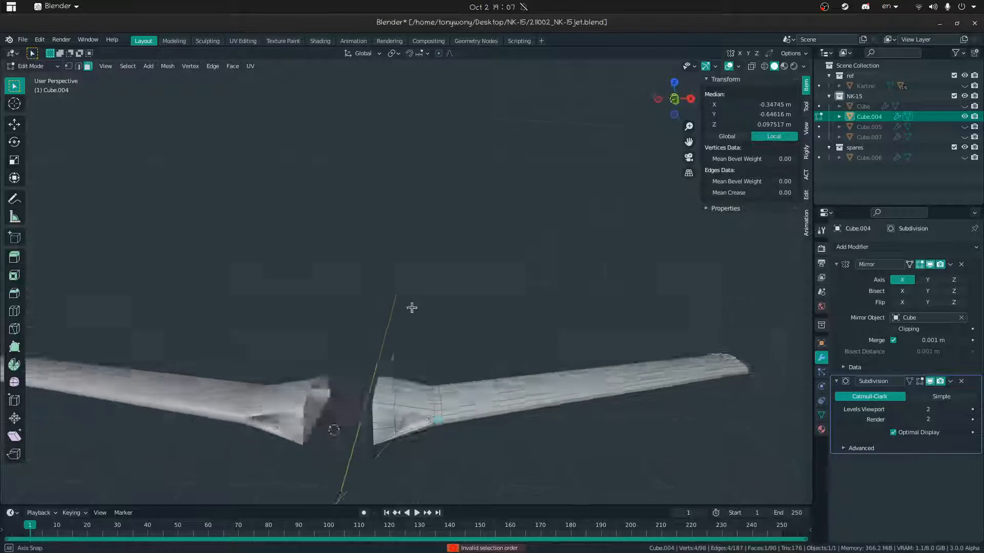
click(406, 281)
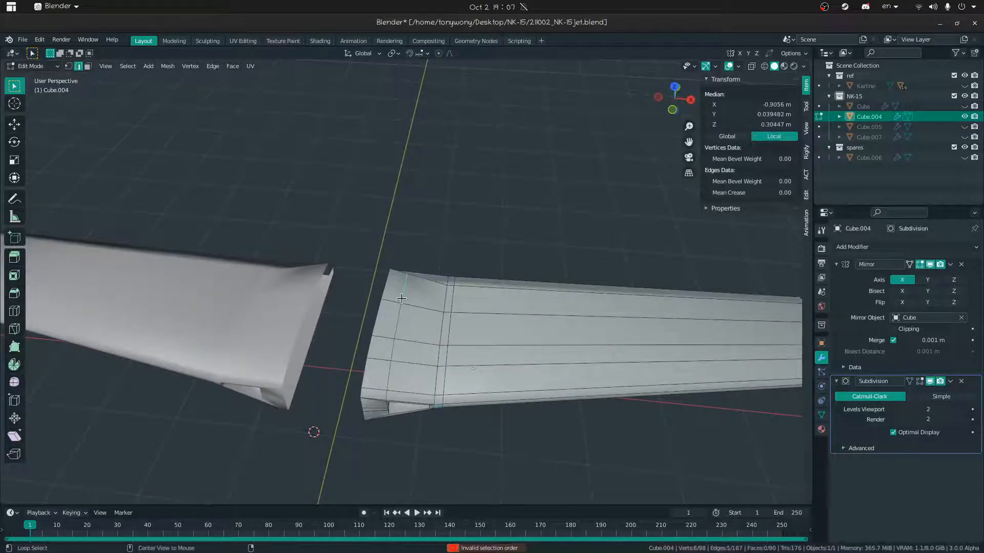
Slide the selected edge line on the wing root's upper surface along the mesh, closer to the root's open end
key(shift+grave)
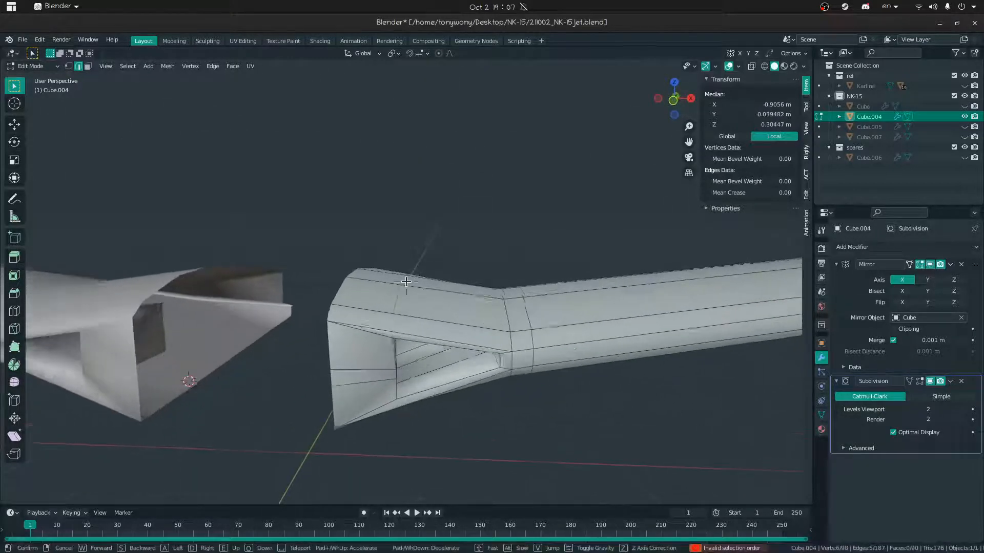
click(406, 281)
key(g)
key(g)
click(386, 280)
Knife-cut a line across the underside of the wing root, parallel to its open end, from leading to trailing edge
middle_drag(385, 348, 387, 264)
click(392, 165)
key(k)
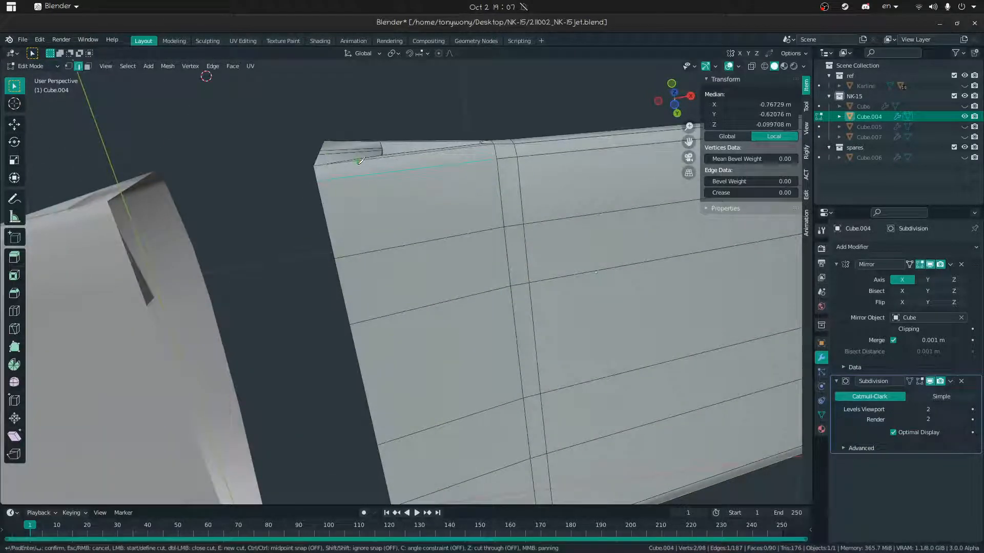
key(shift+grave)
key(s)
click(406, 282)
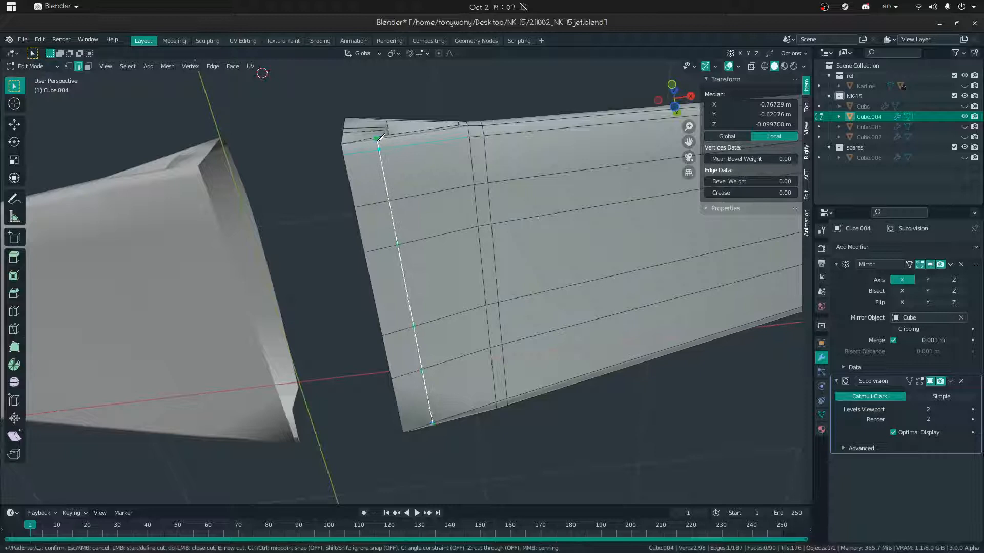
key(Return)
Connect the vertices across the root's leading-edge side, between the triangular opening and the open end, to join the upper and lower cuts
key(shift+grave)
key(s)
click(407, 282)
key(1)
click(420, 262)
middle_drag(414, 328, 411, 287)
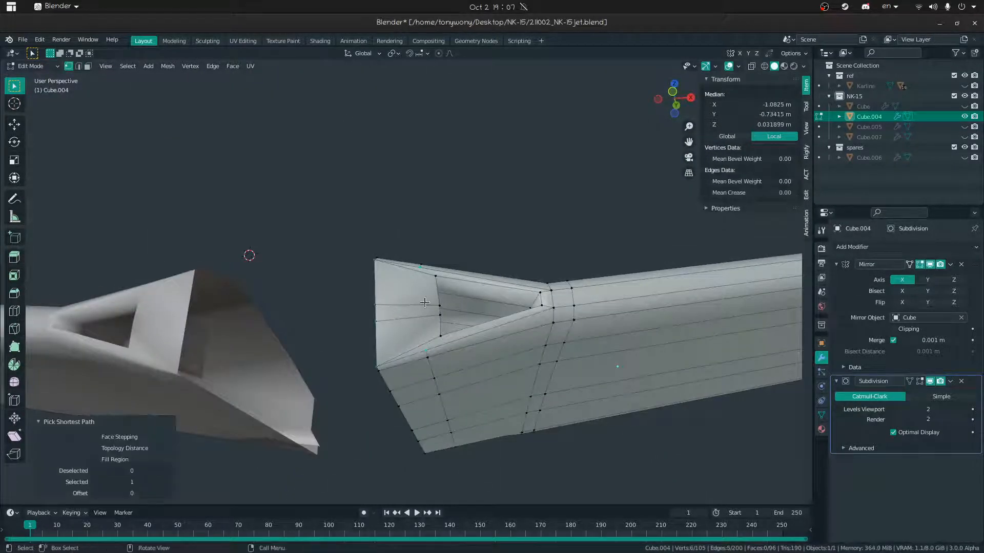
click(413, 272)
middle_drag(407, 309, 411, 331)
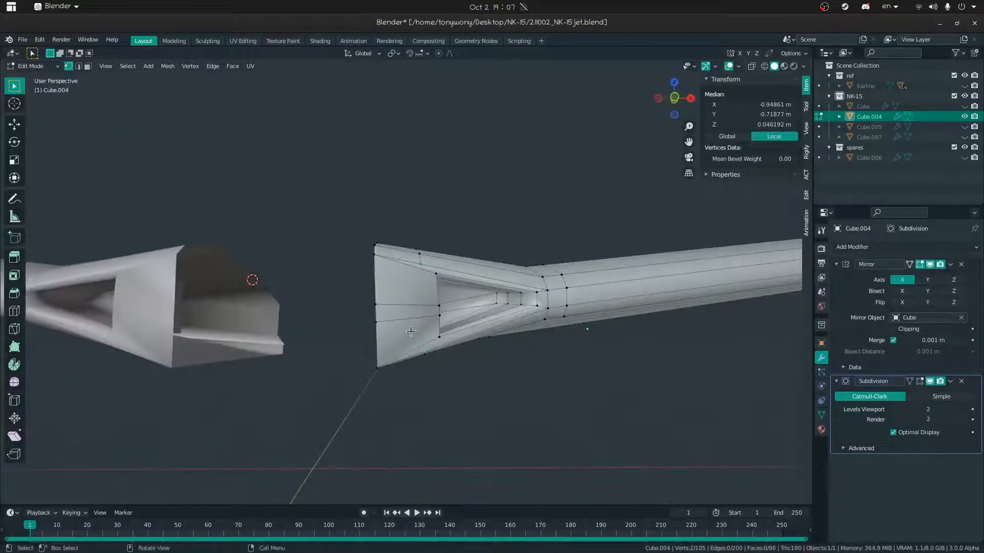
ctrl+click(406, 291)
middle_drag(406, 290, 420, 274)
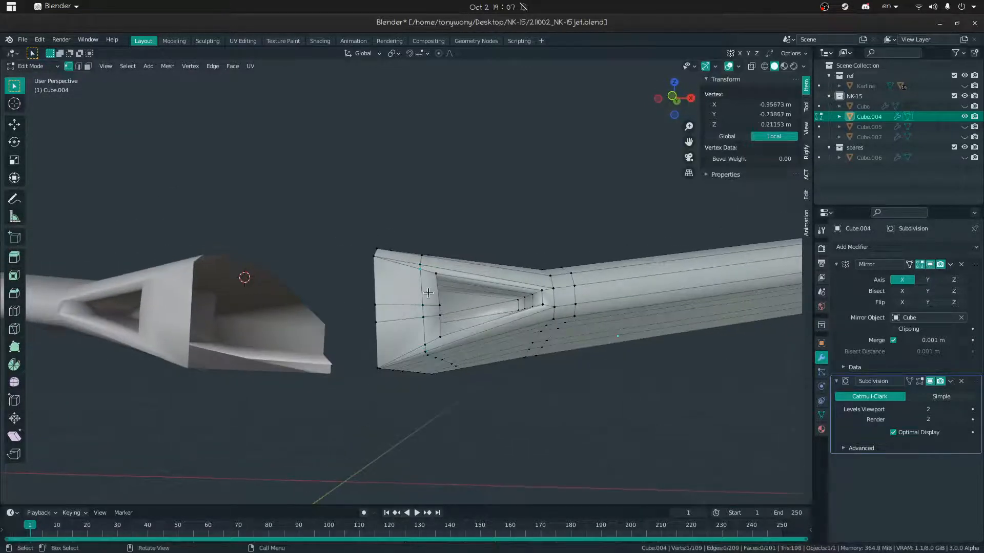
Slide the new front vertices onto their neighbours and merge the mesh's overlapping vertices
key(shift+v)
key(shift+v)
key(a)
click(408, 296)
key(Tab)
middle_drag(417, 321, 299, 342)
Connect the vertices across the wing root's trailing-edge side so the cut line closes around the root
key(Tab)
key(shift+grave)
key(a)
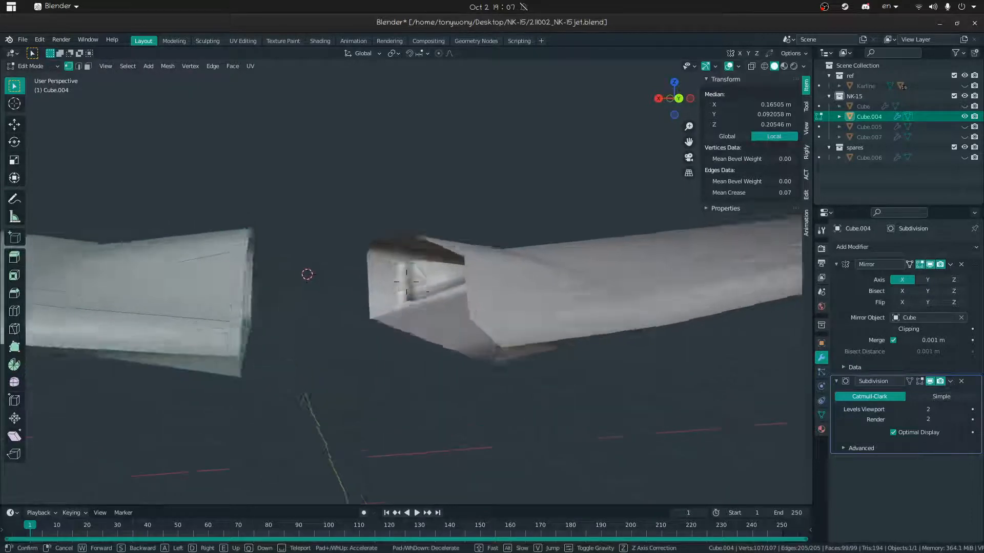
key(w)
click(476, 337)
click(435, 343)
middle_drag(436, 344, 423, 345)
ctrl+click(409, 416)
key(alt+a)
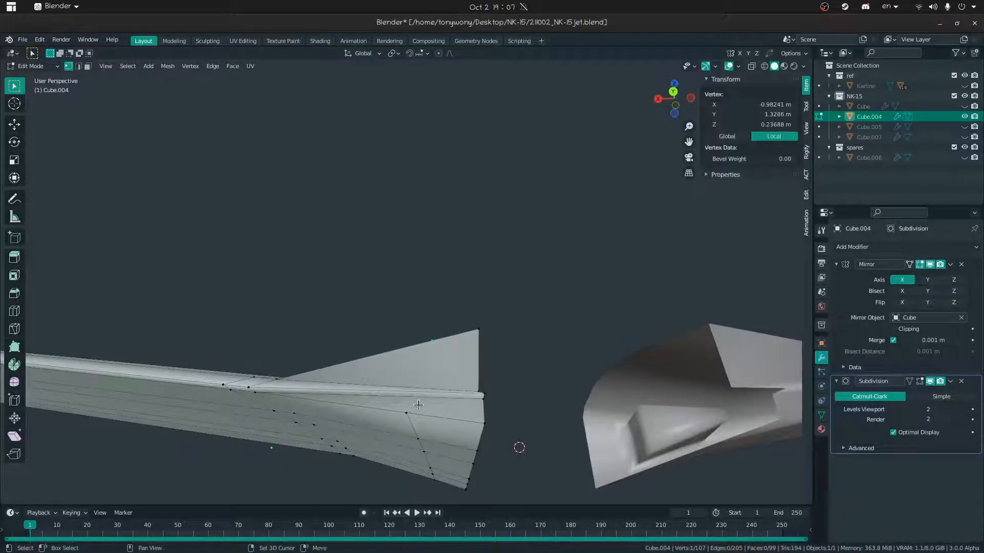
Reveal all hidden objects and view the wing root's front opening against the fuselage
key(Tab)
key(shift+grave)
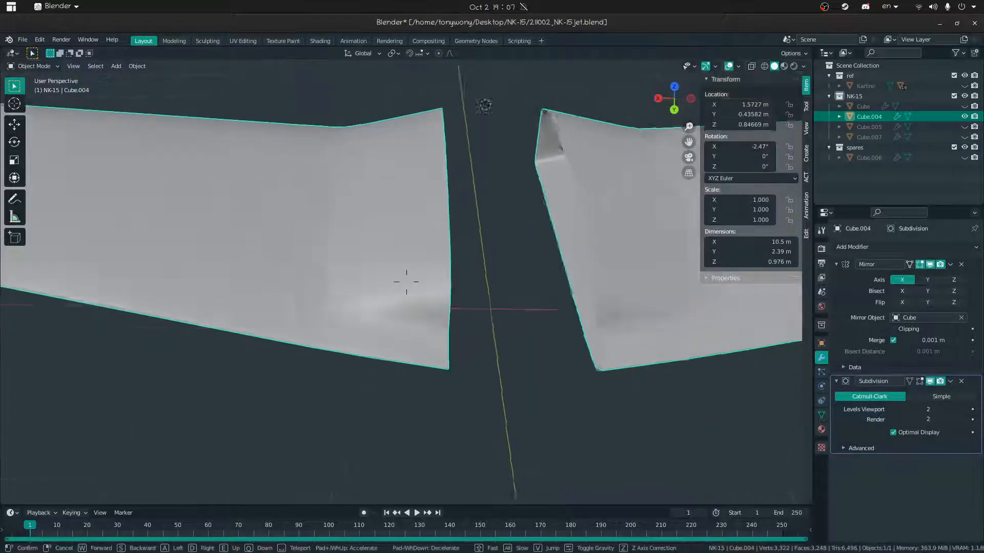
click(407, 282)
middle_drag(375, 269, 405, 301)
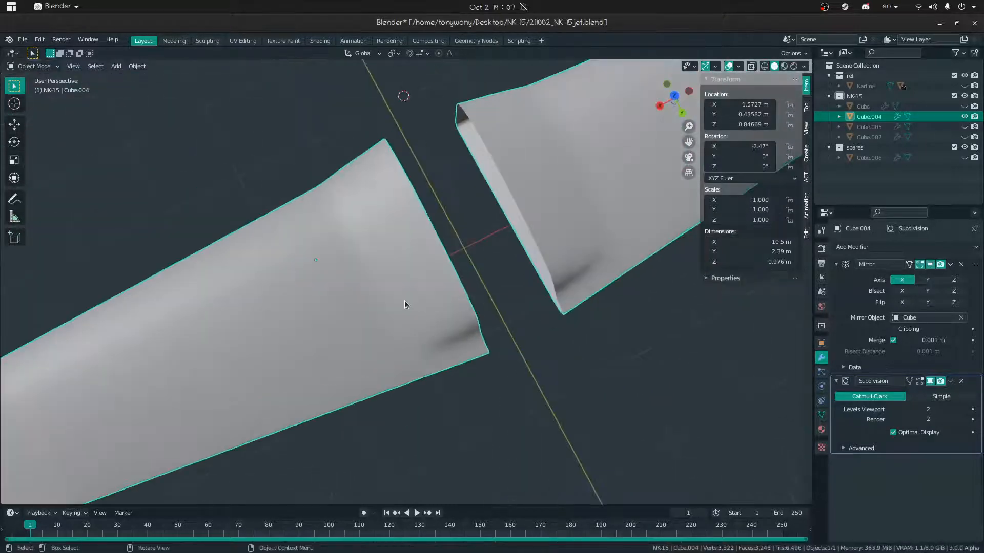
key(alt+h)
click(266, 267)
middle_drag(267, 271, 431, 167)
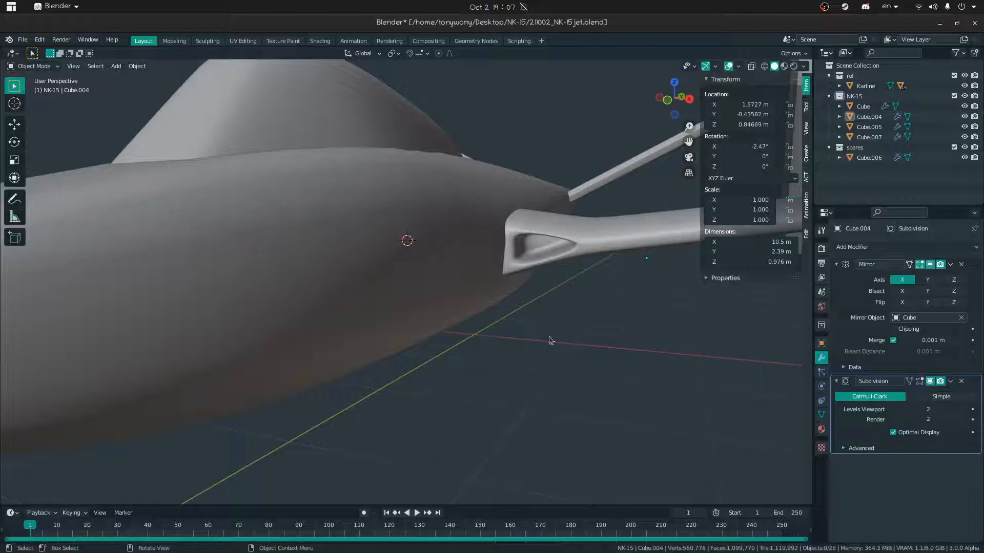
mouse_move(555, 335)
middle_down()
mouse_move(561, 327)
mouse_move(554, 330)
middle_up()
key(shift+grave)
key(w)
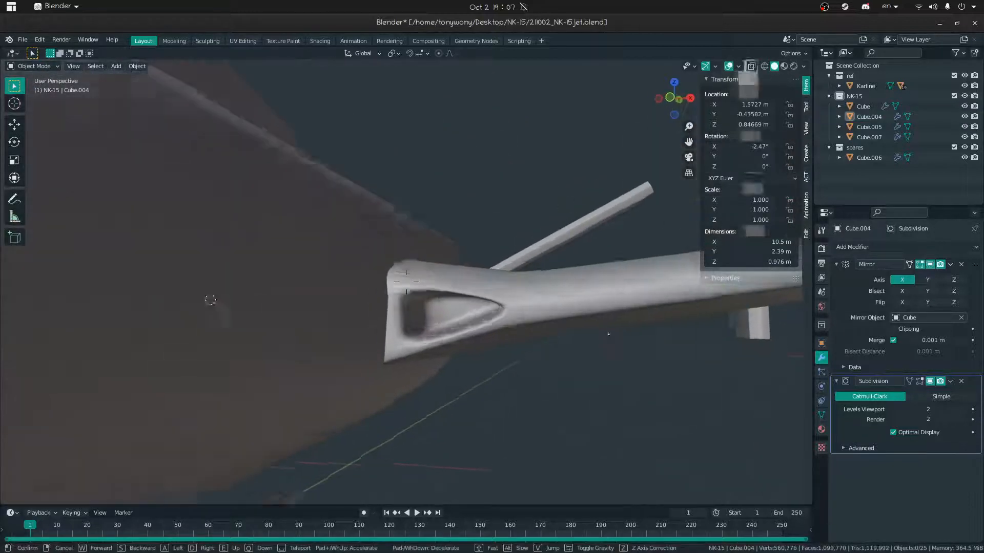
click(407, 281)
Select the upper inner faces of the wing root's triangular opening and raise them slightly along global Z
click(418, 301)
key(Tab)
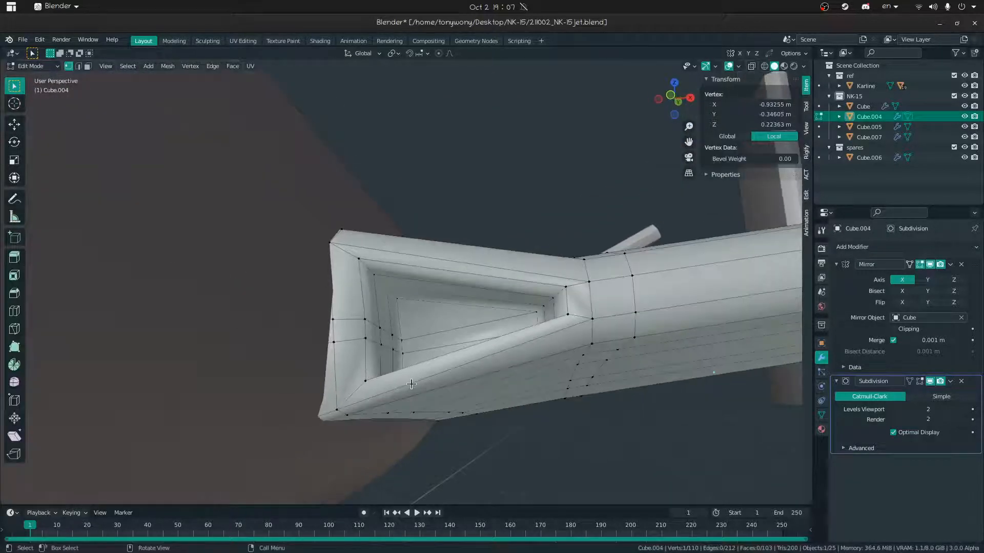
click(446, 347)
key(3)
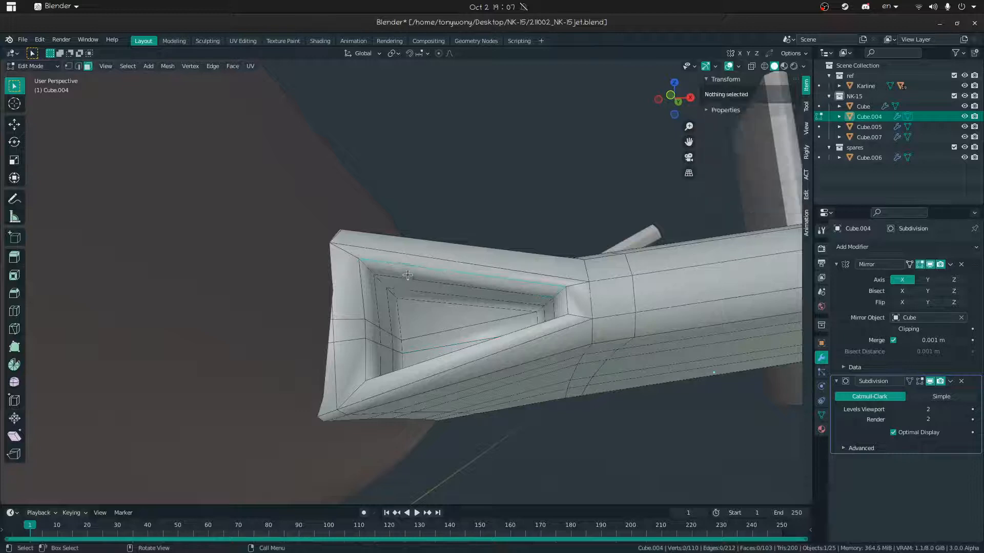
click(409, 275)
middle_drag(408, 275, 420, 287)
ctrl+click(423, 292)
key(g)
key(z)
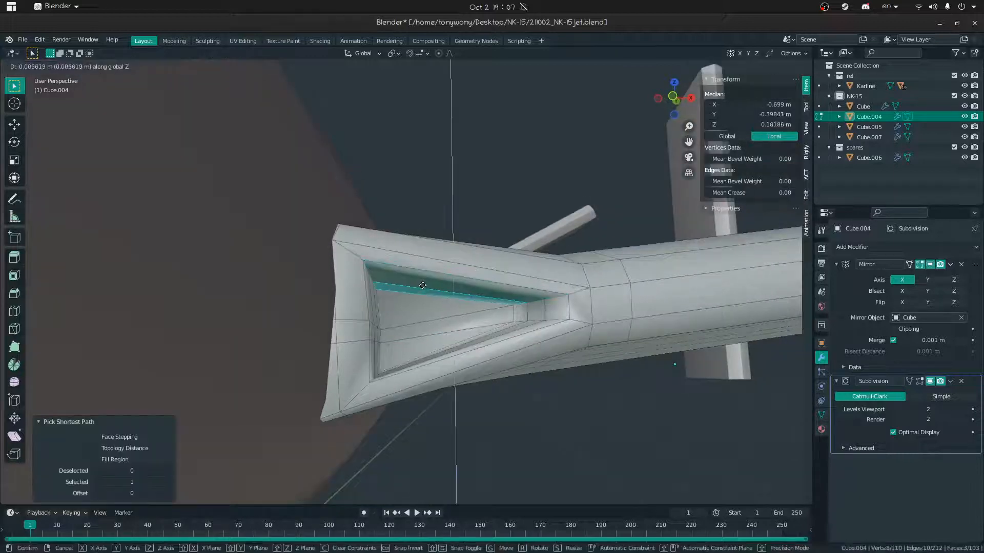
click(422, 286)
Fine-tune the height of the opening's upper inner faces along global Z
key(Tab)
key(Tab)
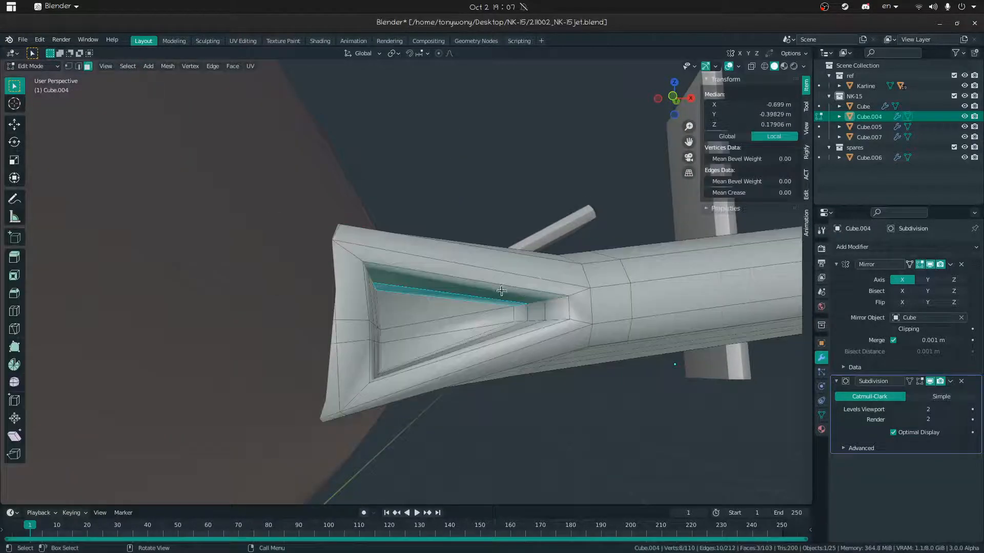
key(g)
key(z)
click(498, 294)
Inspect the wing root beside the fuselage and isolate the wing by hiding all other objects
key(Tab)
middle_drag(400, 247, 365, 281)
ctrl+middle_drag(365, 281, 435, 353)
click(420, 394)
key(Tab)
key(Tab)
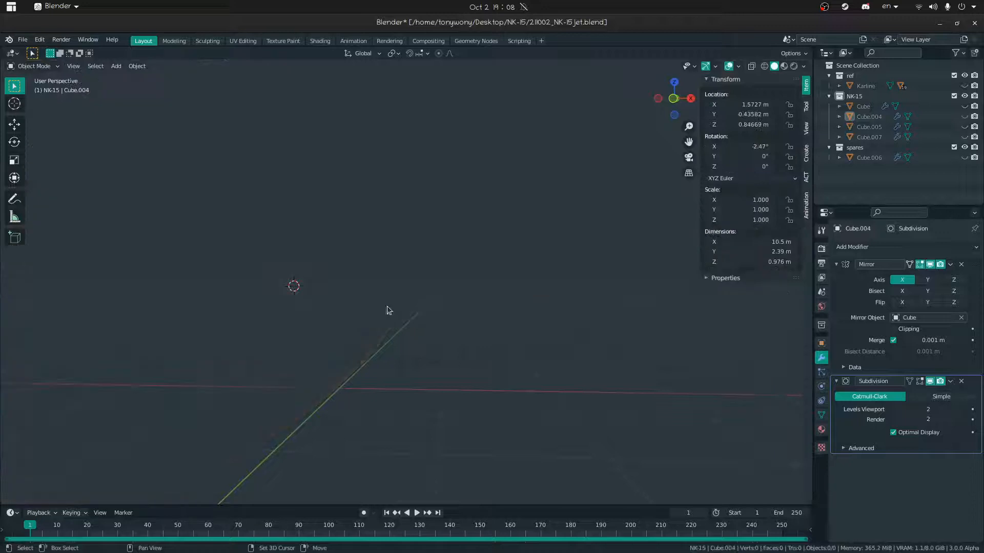
click(385, 288)
middle_drag(397, 294, 351, 275)
key(Tab)
key(Tab)
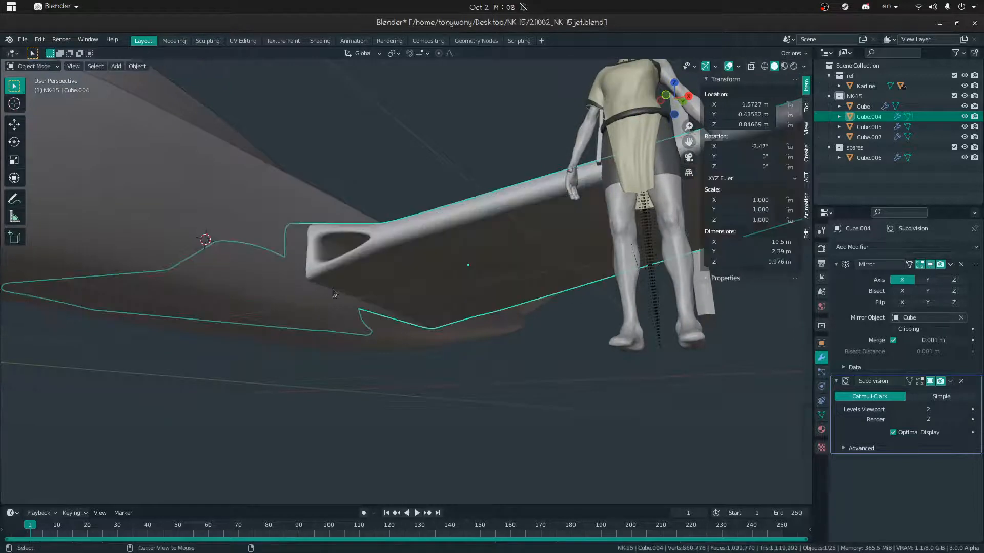
key(shift+h)
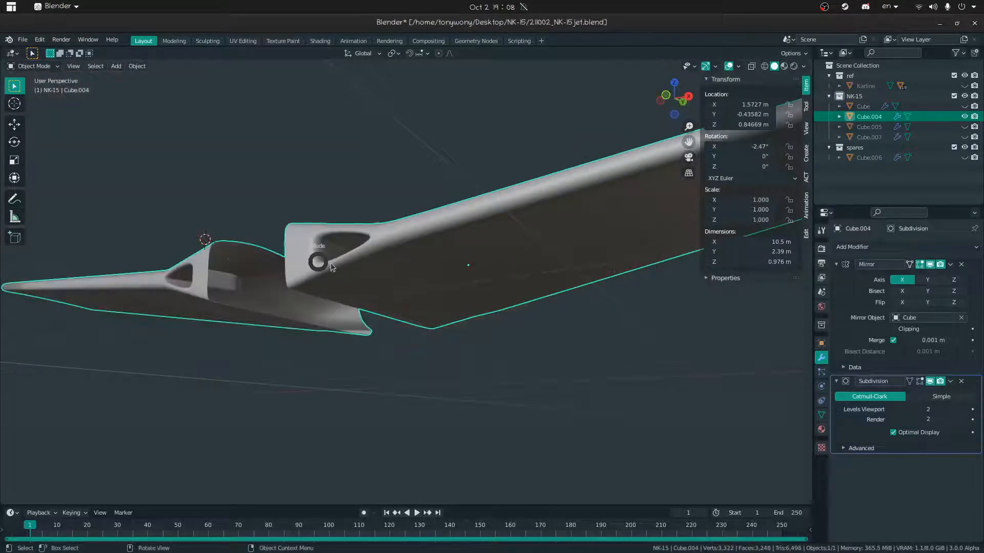
Select the ring of faces around the wing root's open end and extrude it outward along its normals by 0.19 m
key(Tab)
click(350, 277)
alt+click(306, 279)
middle_drag(307, 280, 303, 309)
key(g)
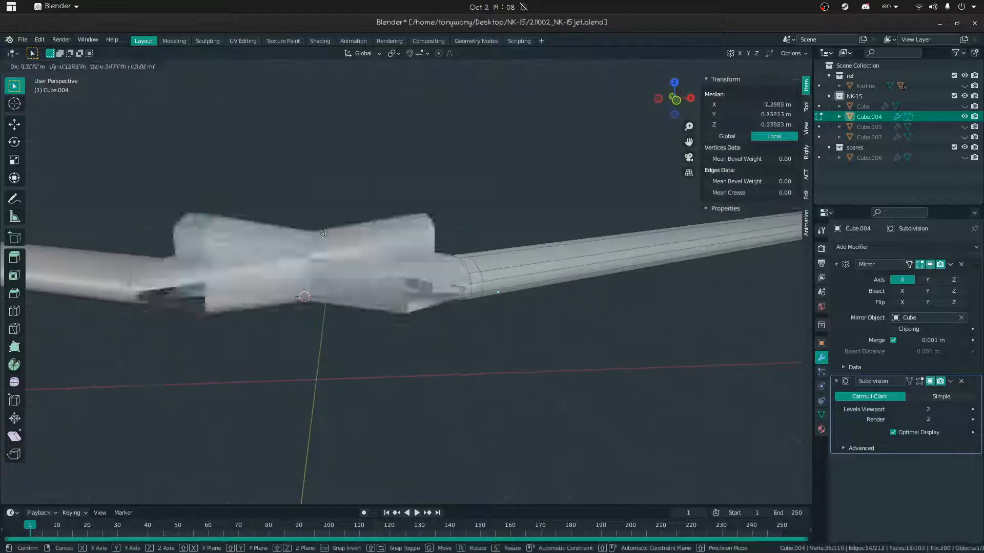
right_click(440, 267)
middle_drag(410, 204, 358, 249)
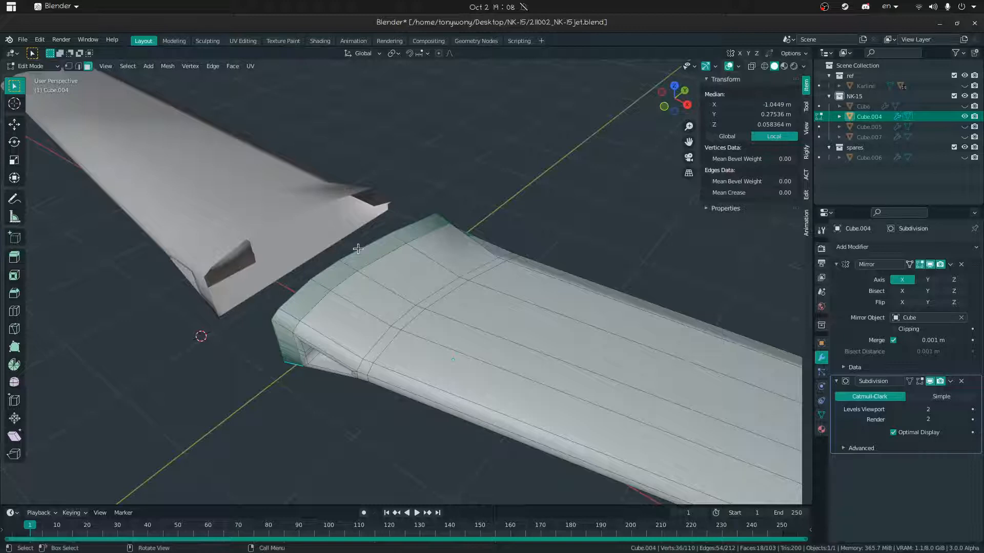
key(alt+e)
click(360, 260)
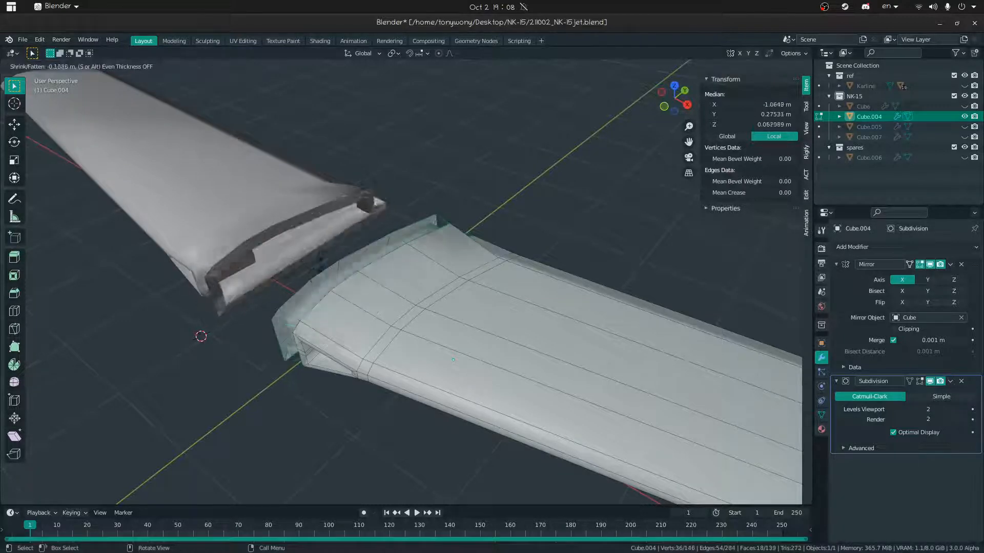
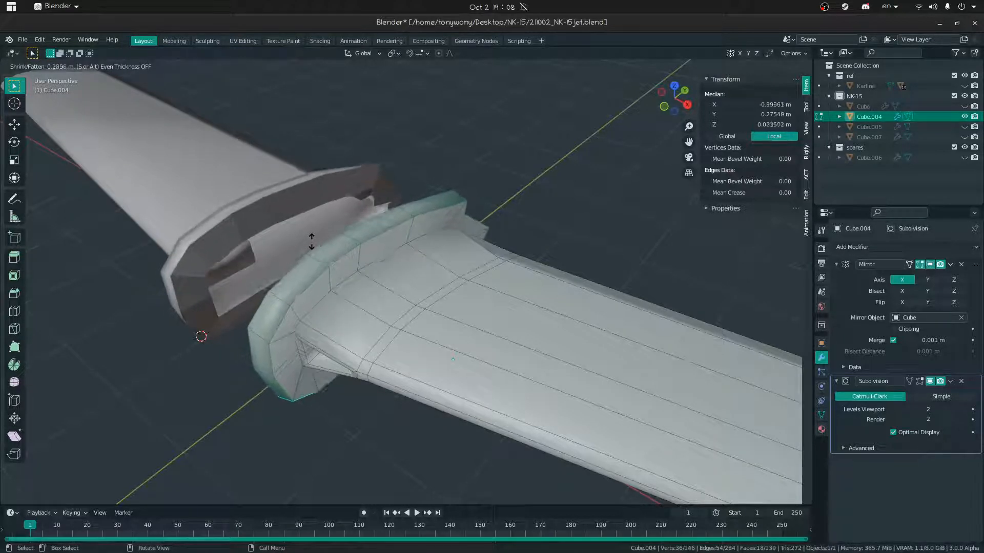
click(310, 233)
middle_drag(310, 233, 433, 284)
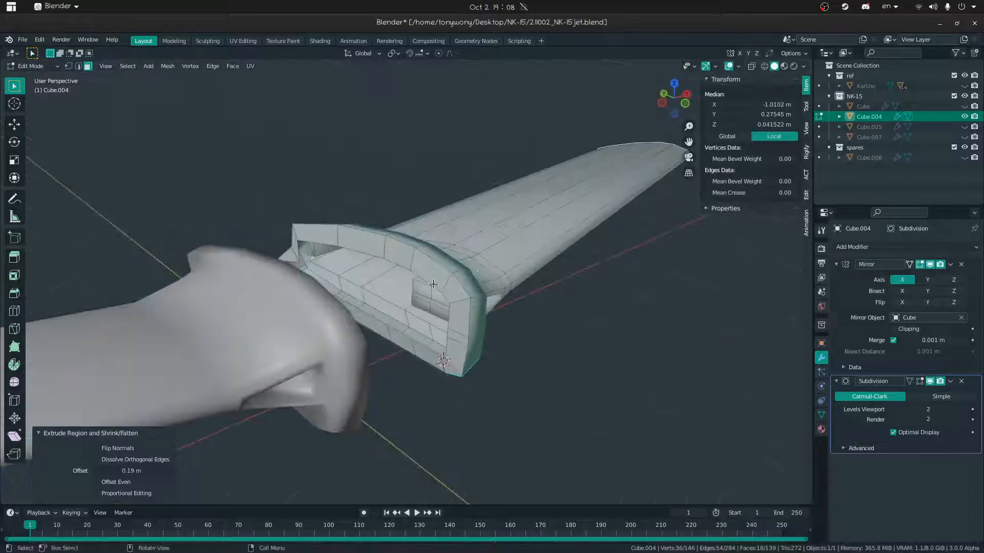
Delete the loop of faces on the fuselage-facing end of the new flange
key(alt+a)
alt+click(456, 300)
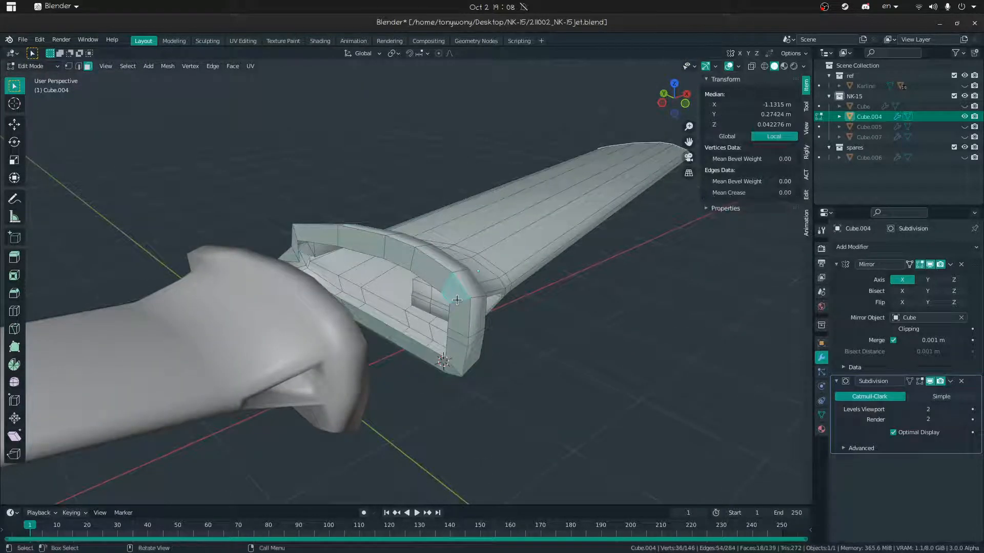
key(x)
click(406, 254)
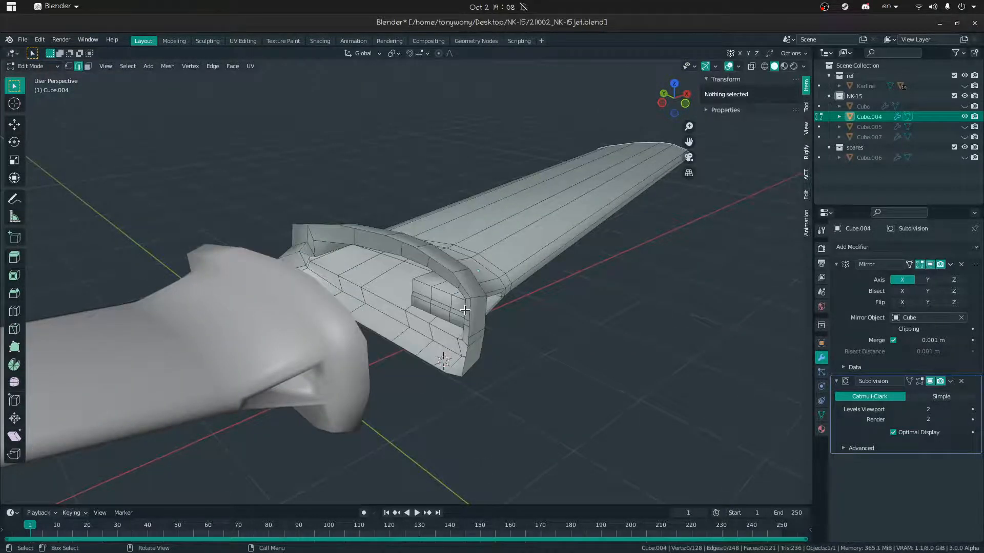
Select the flange's open border edge loop and stretch it lengthwise by scaling along Y
alt+click(465, 310)
middle_drag(464, 310, 513, 271)
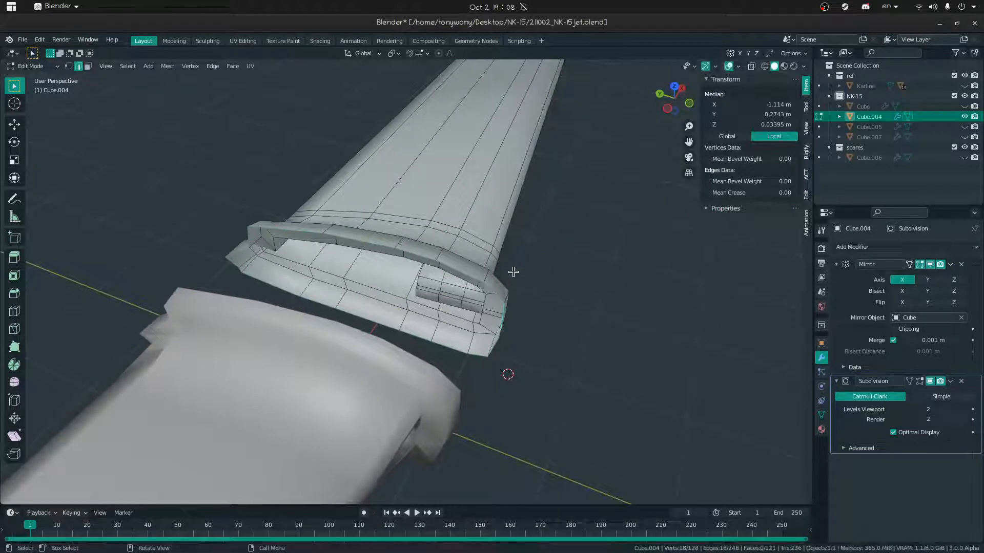
key(s)
key(y)
click(567, 282)
middle_drag(566, 281, 455, 252)
Show all objects again and examine how the wing root's flange meets the fuselage
middle_drag(239, 247, 206, 231)
key(KP_Divide)
scroll(407, 383, down, 8)
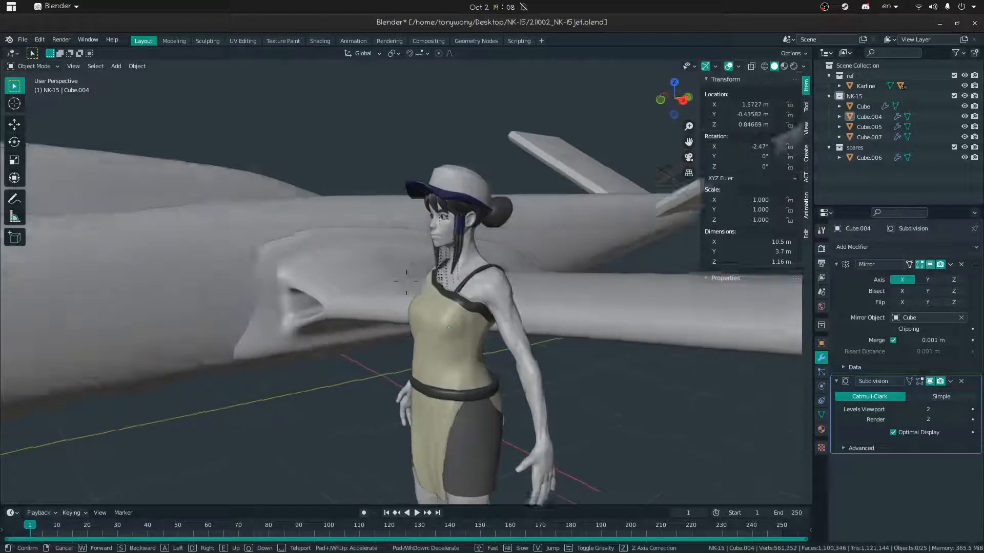
middle_drag(345, 374, 367, 354)
scroll(370, 308, up, 8)
click(496, 298)
middle_drag(496, 298, 407, 242)
key(shift+grave)
key(w)
click(406, 282)
Select the face loop rising around the wing root and flatten it with LoopTools Flatten and a scale of 0 so its vertices share one X position
key(ctrl+Tab)
click(500, 307)
key(3)
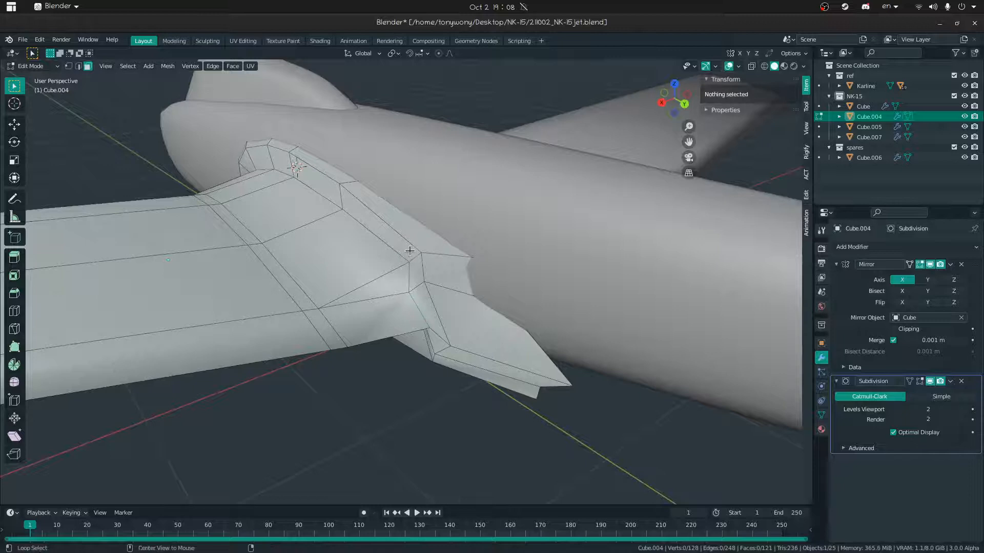
alt+click(410, 251)
alt+click(412, 259)
right_click(412, 259)
mouse_move(412, 259)
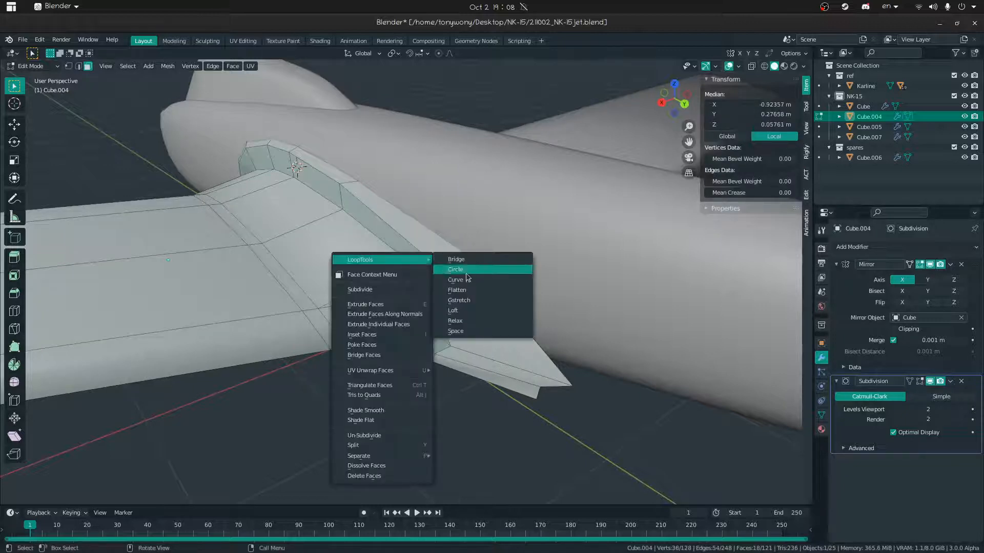
click(462, 290)
key(0)
key(Return)
Examine the flange's rear corner vertices and its fit against the fuselage from several angles
middle_drag(550, 348, 567, 320)
click(482, 237)
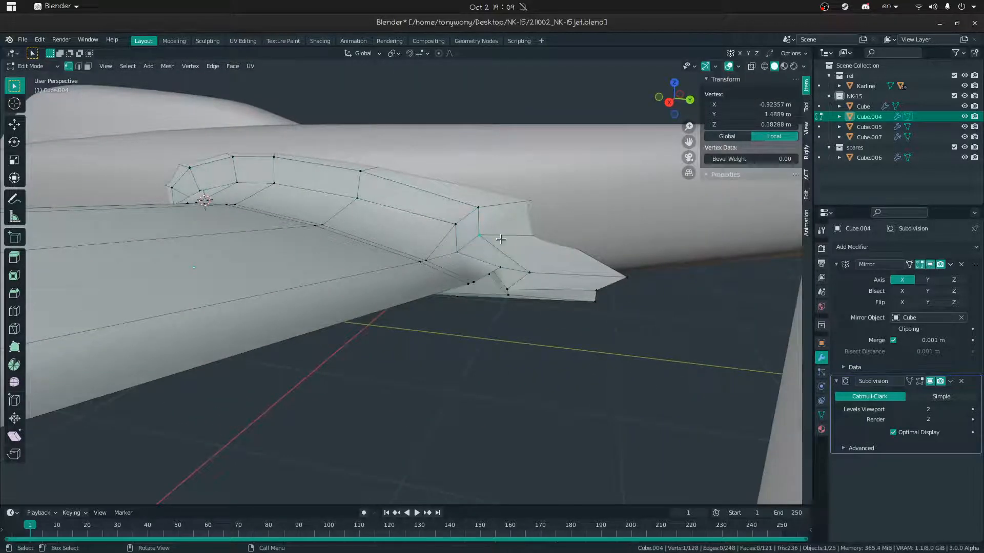
middle_drag(515, 229, 423, 198)
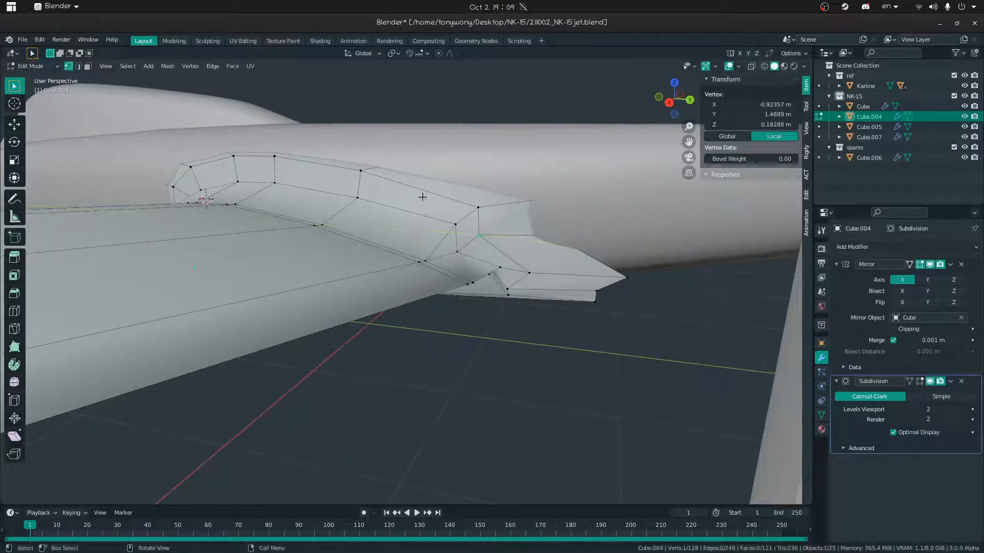
click(441, 189)
middle_drag(441, 189, 426, 120)
click(501, 281)
middle_drag(495, 274, 352, 269)
scroll(410, 297, up, 4)
mouse_move(333, 339)
middle_down()
mouse_move(309, 402)
mouse_move(345, 340)
middle_up()
middle_drag(361, 231, 311, 226)
middle_drag(306, 349, 377, 271)
middle_drag(373, 336, 351, 362)
click(367, 342)
Isolate the wing and move the flange's upper rear notch vertex back and up by about 0.15 m, locked against X movement
alt+click(528, 319)
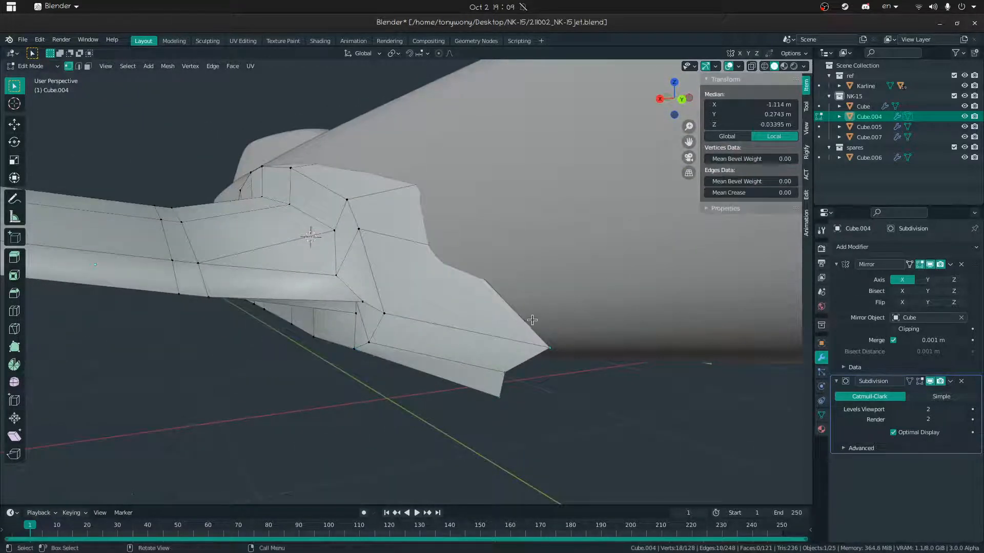
key(Tab)
key(Tab)
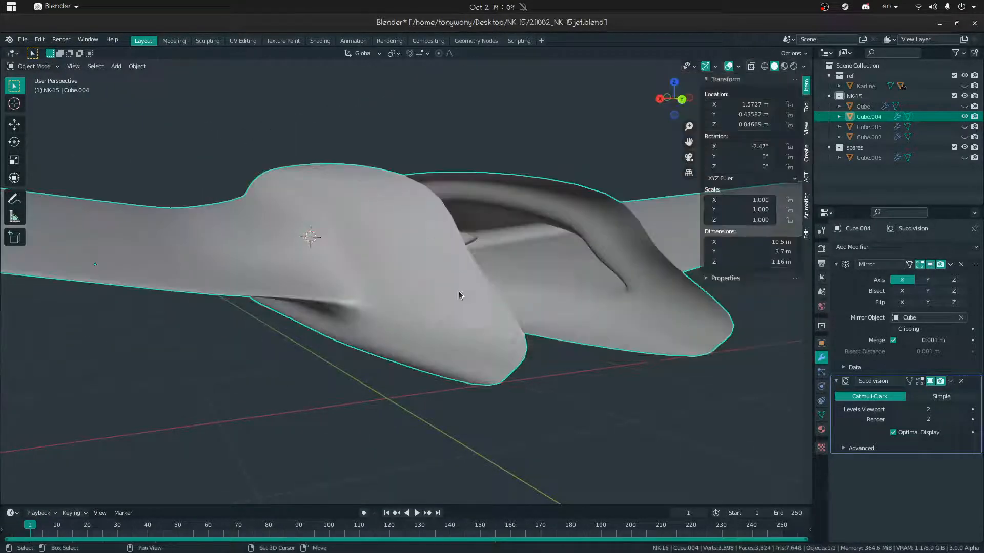
middle_drag(472, 258, 507, 253)
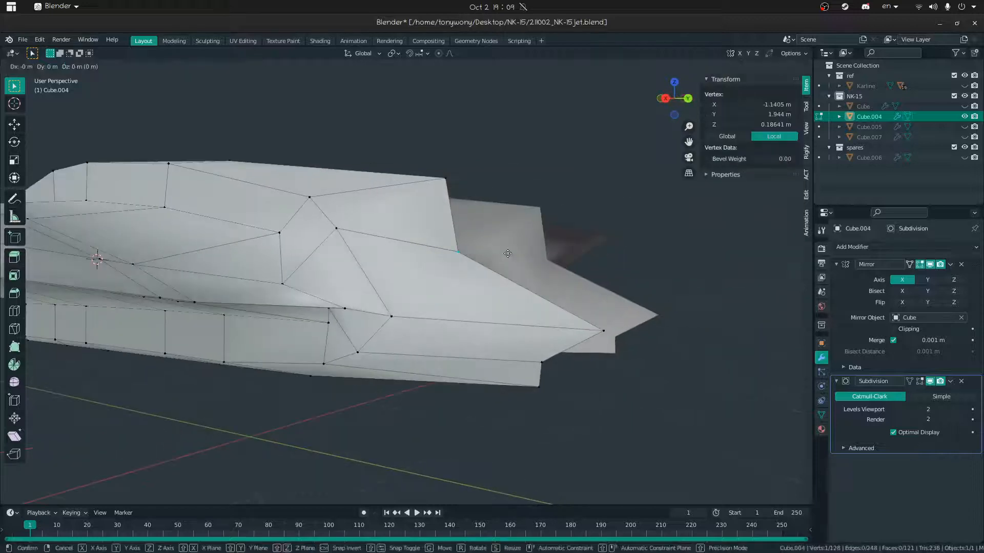
key(shift+x)
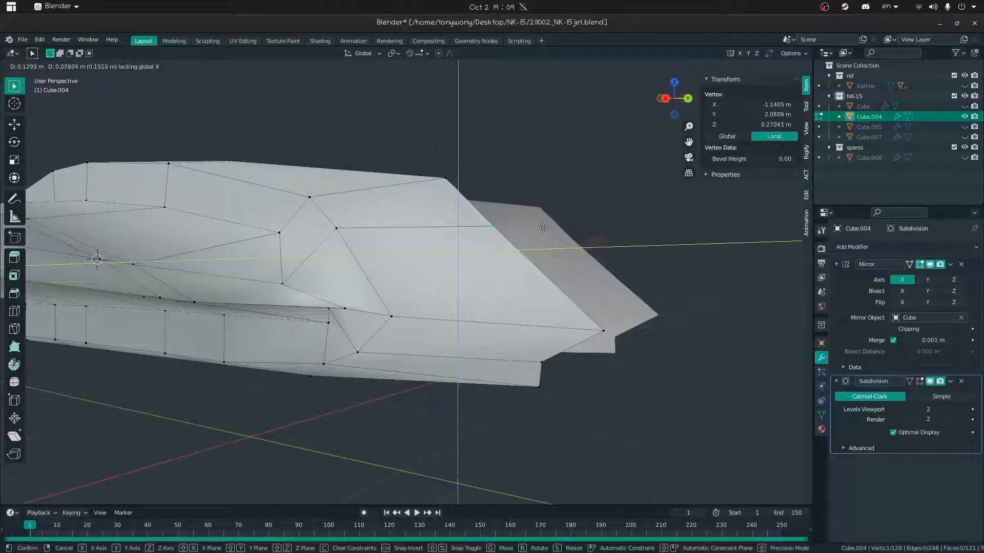
Move the flange's two lower rear border vertices within the horizontal plane to even out the rear outline, and check the smoothed shape
click(540, 350)
key(shift+z)
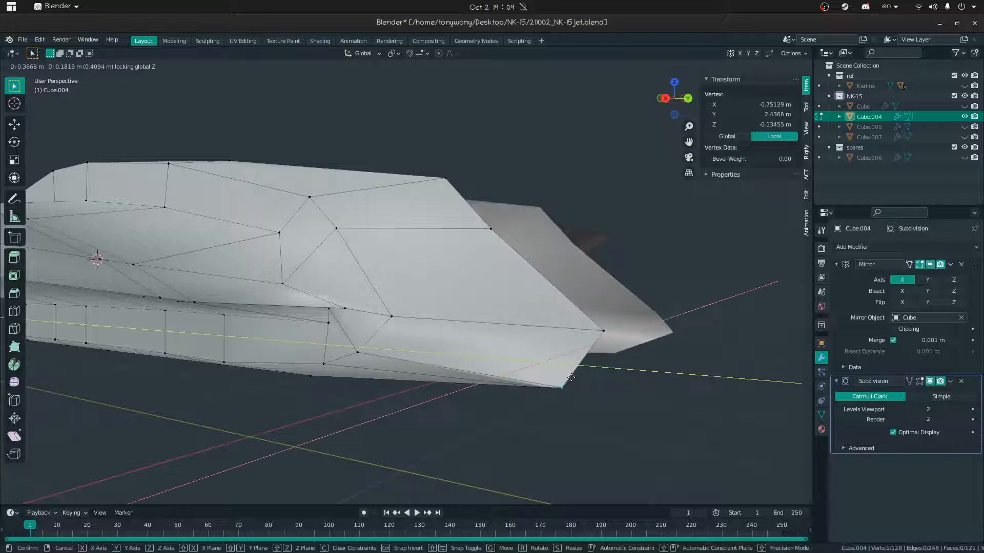
click(535, 398)
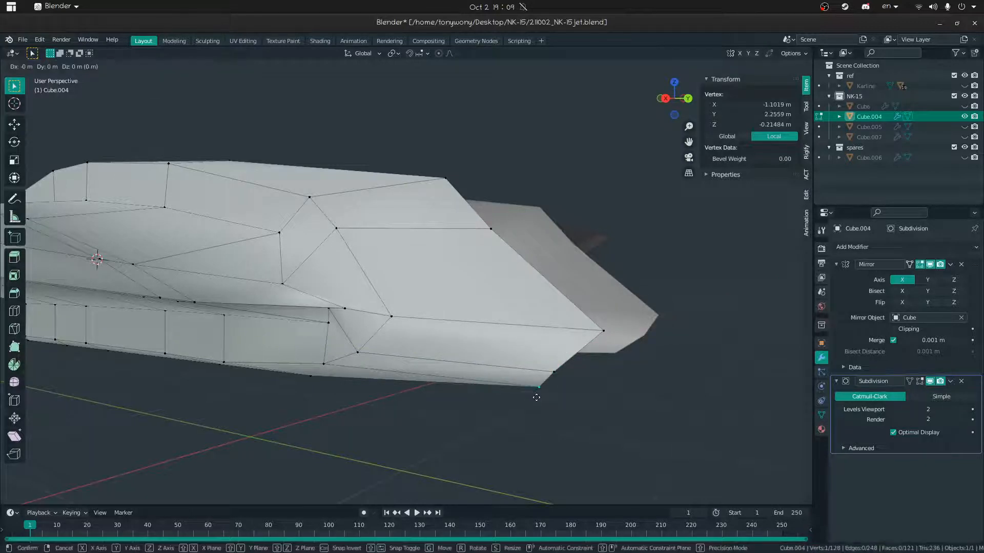
key(shift+z)
click(436, 394)
middle_drag(425, 392, 236, 249)
click(409, 351)
key(Tab)
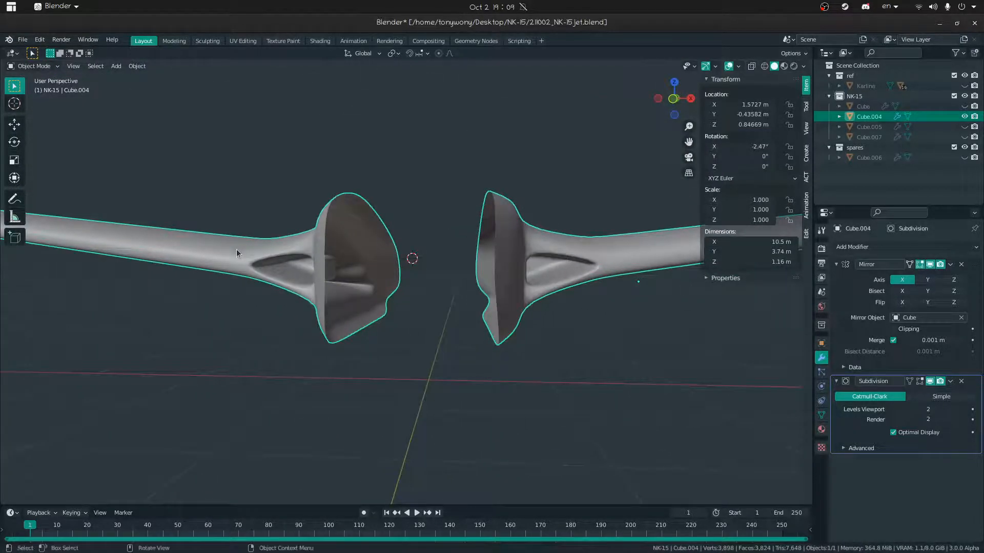
Select the flange's open border edge loop and flatten it along X with a scale of 0
key(Tab)
alt+click(469, 258)
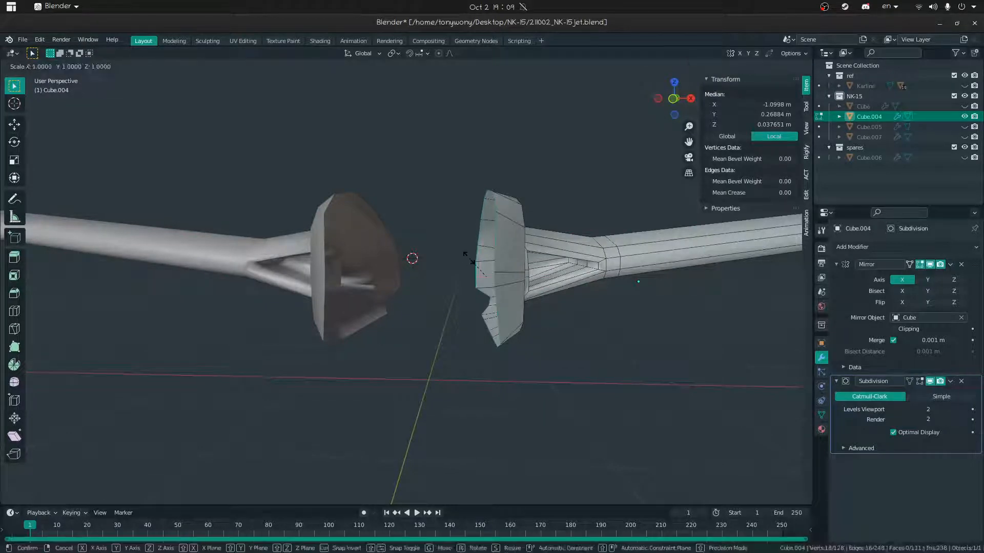
text(0)
key(Return)
middle_drag(469, 258, 432, 250)
Show all objects again and examine the flange's rear tip against the fuselage
key(Tab)
key(alt+h)
key(shift+grave)
key(w)
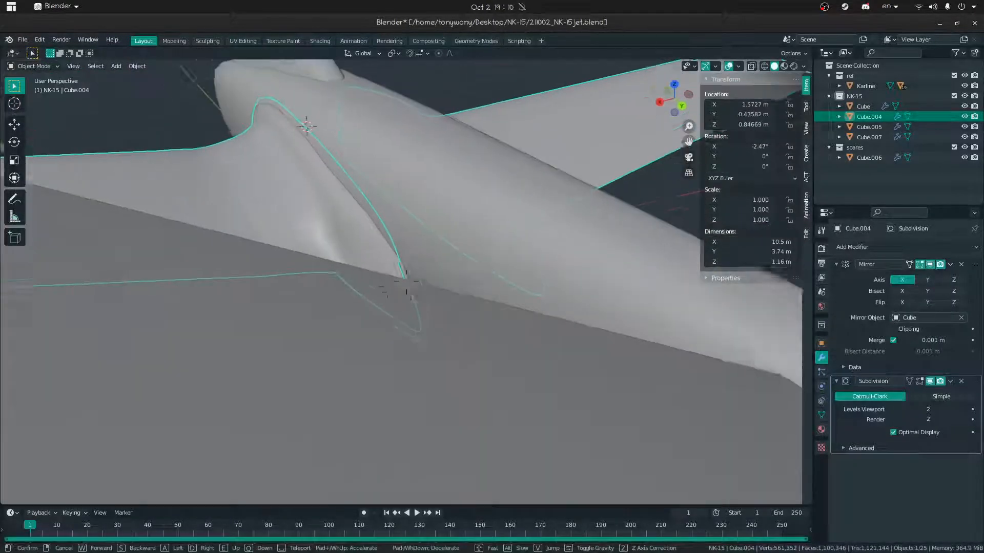
click(407, 282)
middle_drag(455, 231, 457, 284)
click(459, 386)
click(459, 386)
In Edit Mode with vertex selection, select the flange's rear tip vertex and turn on proportional editing
key(ctrl+Tab)
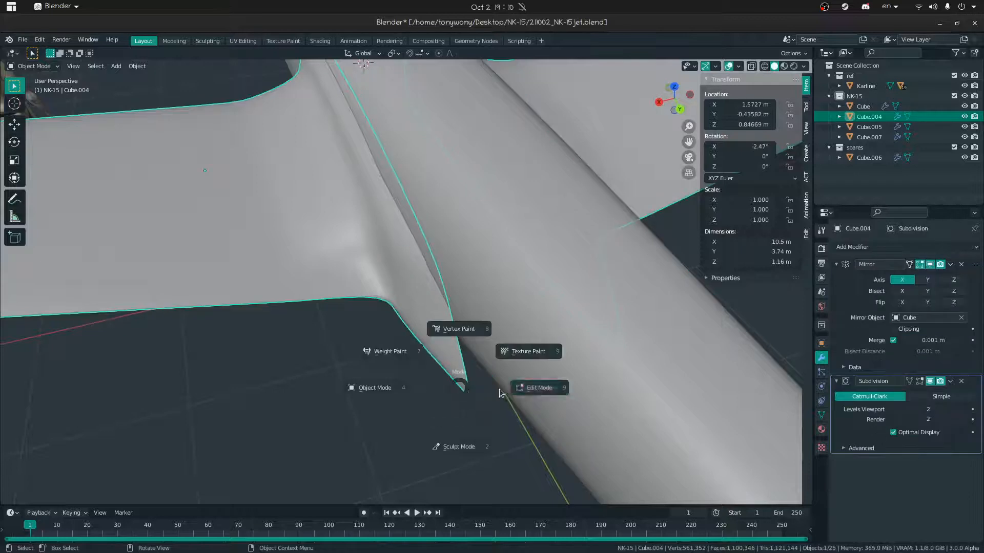
click(532, 389)
key(1)
mouse_move(506, 393)
middle_down()
mouse_move(501, 338)
mouse_move(512, 394)
middle_up()
click(483, 390)
key(o)
key(g)
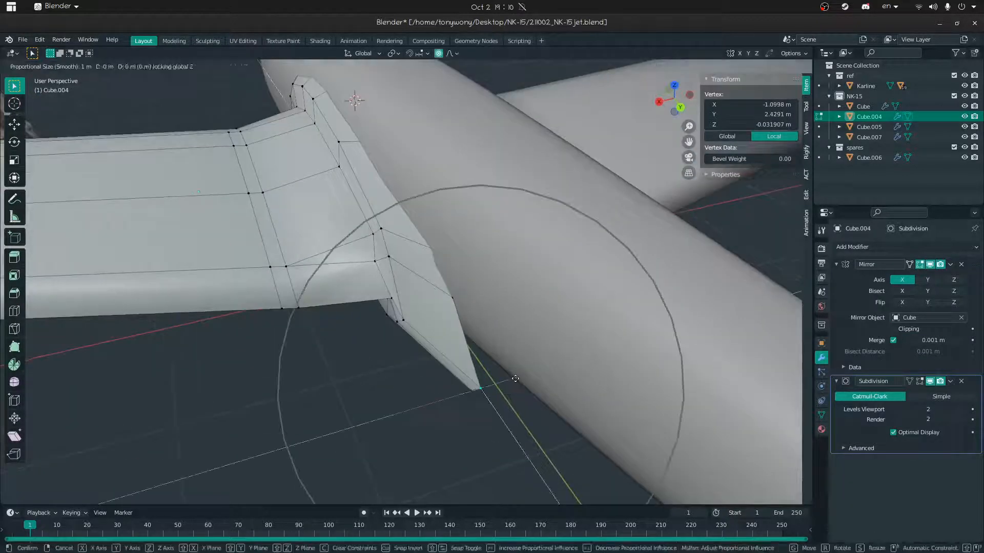
key(shift+z)
click(548, 354)
middle_drag(548, 354, 531, 304)
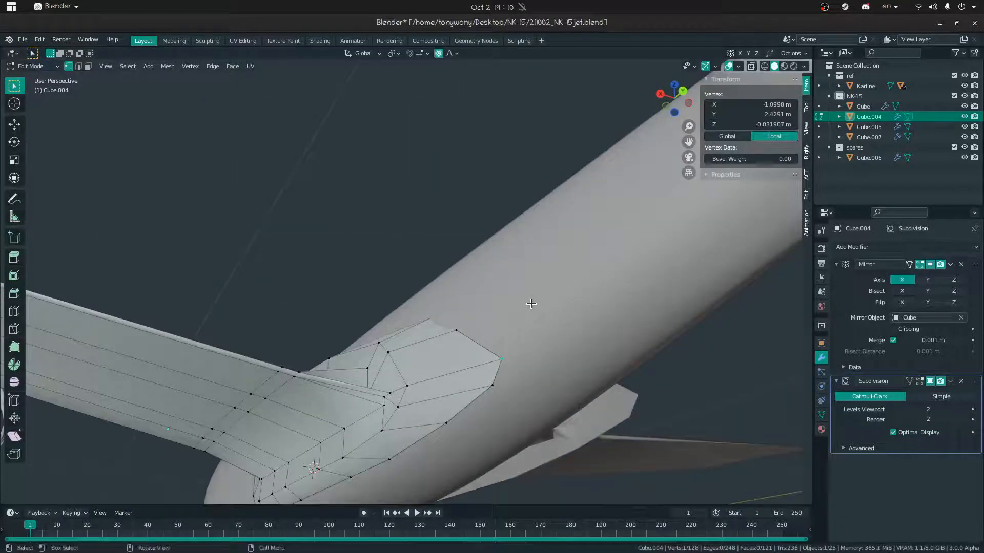
Move the rear tip vertex forward and into the fuselage with a proportional size of about 0.75 m, and adjust its height along Z
key(g)
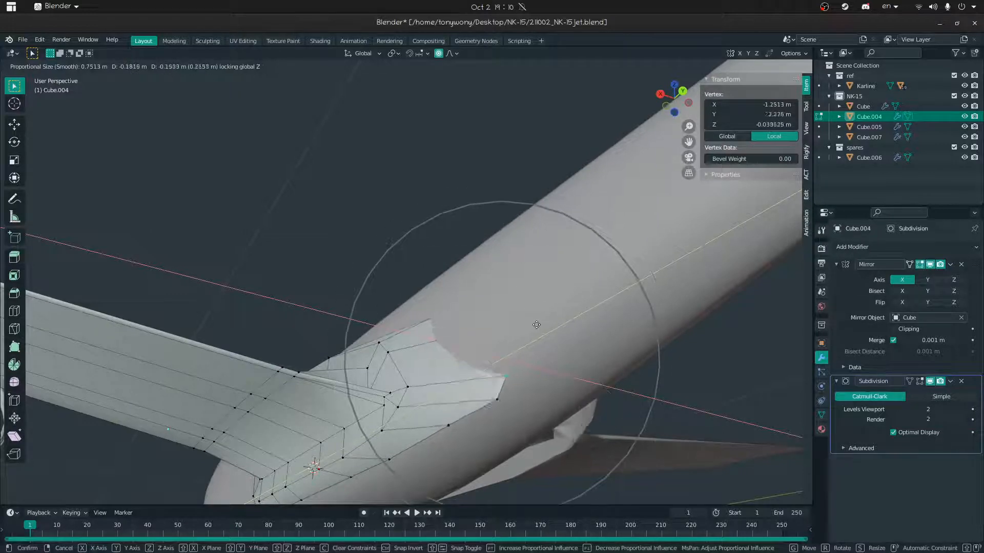
click(536, 324)
key(g)
key(z)
click(535, 300)
Select the path of border edges along the flange's underside and move it about 0.19 m into the fuselage along X, without proportional editing
middle_drag(512, 328, 457, 282)
key(2)
click(438, 305)
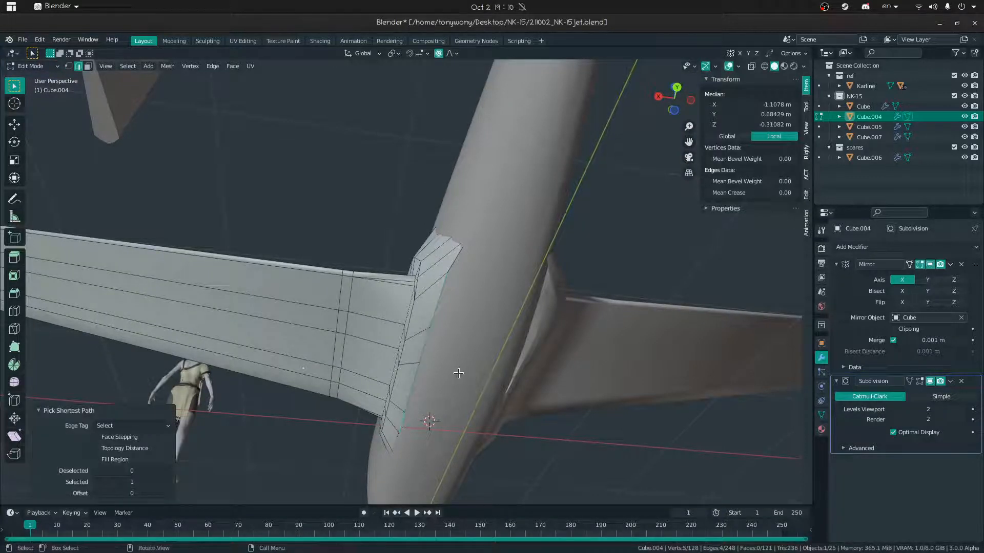
key(Escape)
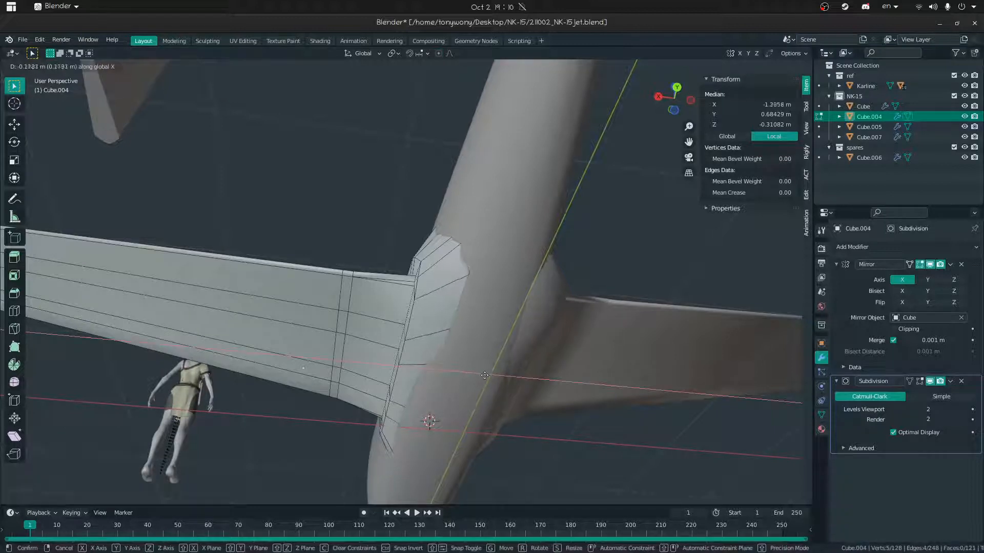
click(487, 376)
Leave Edit Mode and examine the wing root blend and the whole aircraft from above, below and the side
key(ctrl+Tab)
click(355, 346)
middle_drag(354, 347, 421, 293)
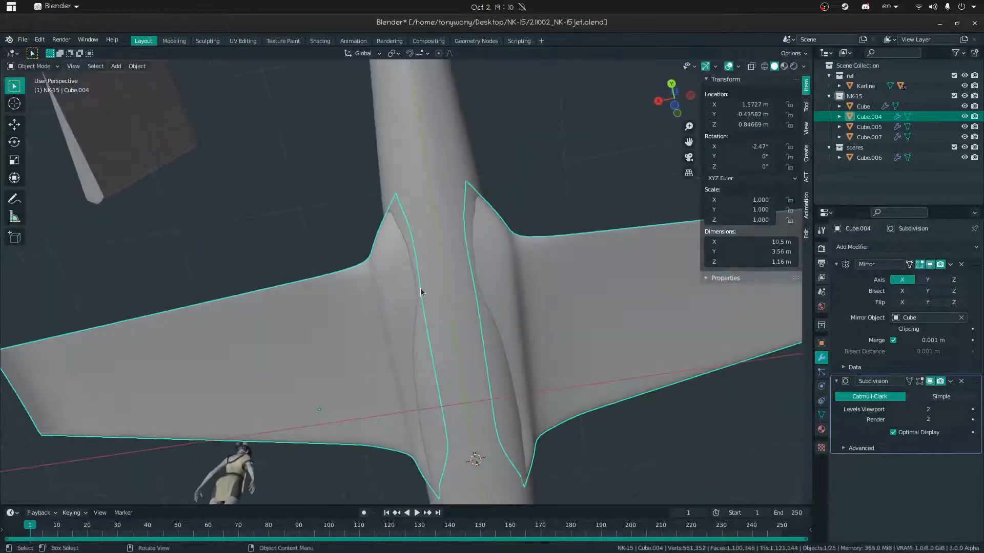
click(517, 199)
middle_drag(517, 199, 357, 180)
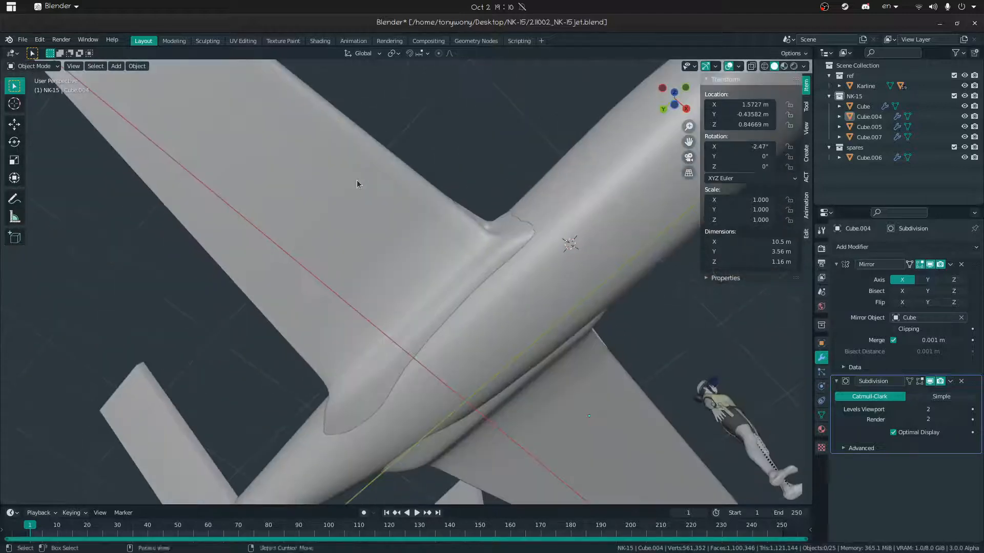
key(shift+grave)
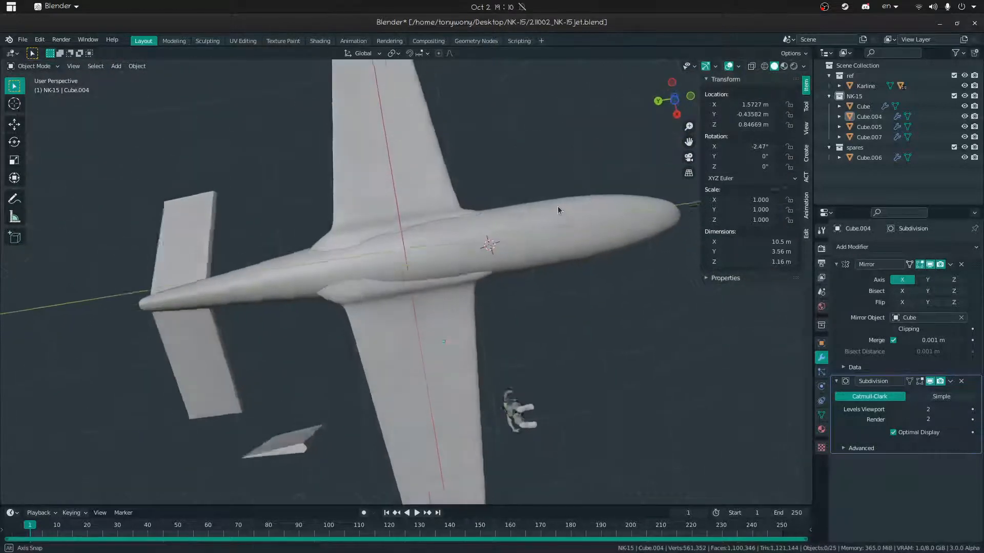
click(461, 256)
middle_drag(462, 253, 268, 392)
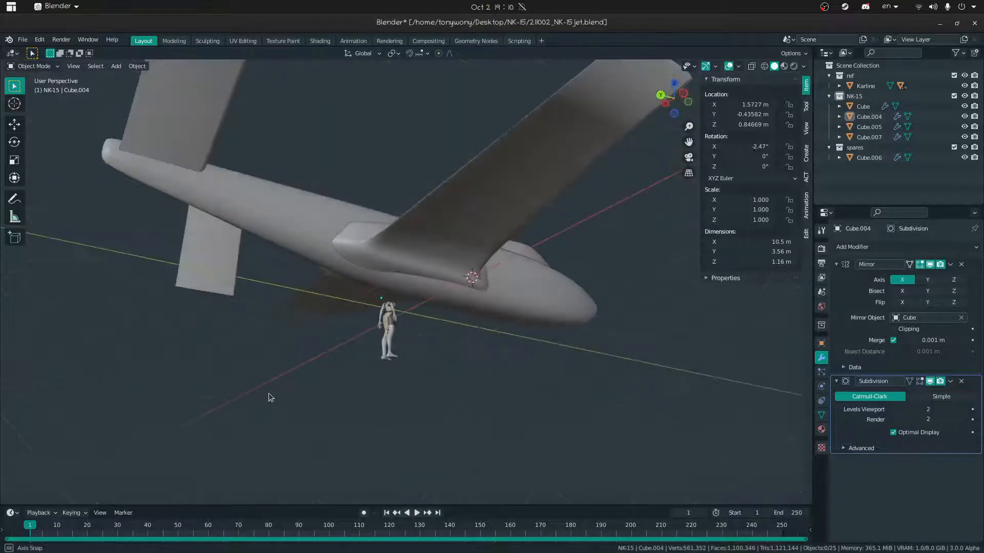
Select the edge loop at the wing root where the flange begins and shift it slightly along Y
key(shift+grave)
key(w)
click(417, 239)
click(418, 240)
mouse_move(417, 239)
middle_down()
mouse_move(383, 242)
mouse_move(575, 322)
mouse_move(511, 234)
mouse_move(468, 351)
mouse_move(484, 233)
mouse_move(417, 253)
middle_up()
key(Tab)
key(ctrl+Tab)
click(301, 275)
mouse_move(381, 280)
middle_down()
mouse_move(439, 275)
mouse_move(378, 264)
middle_up()
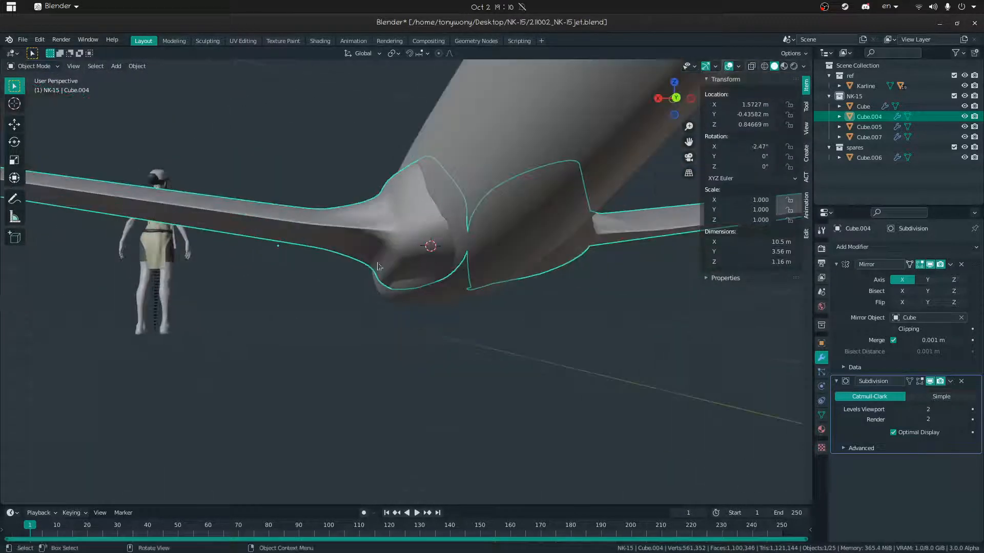
key(Tab)
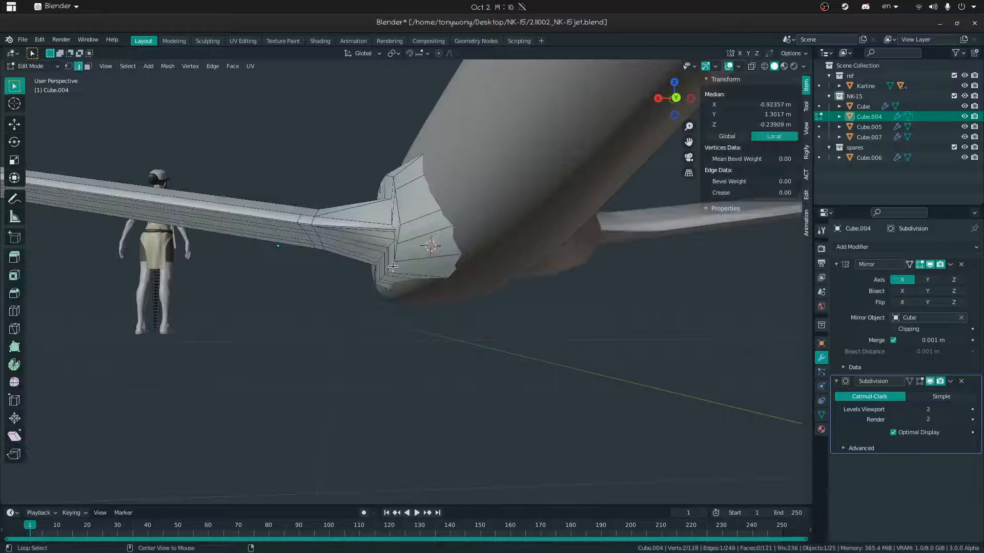
click(450, 265)
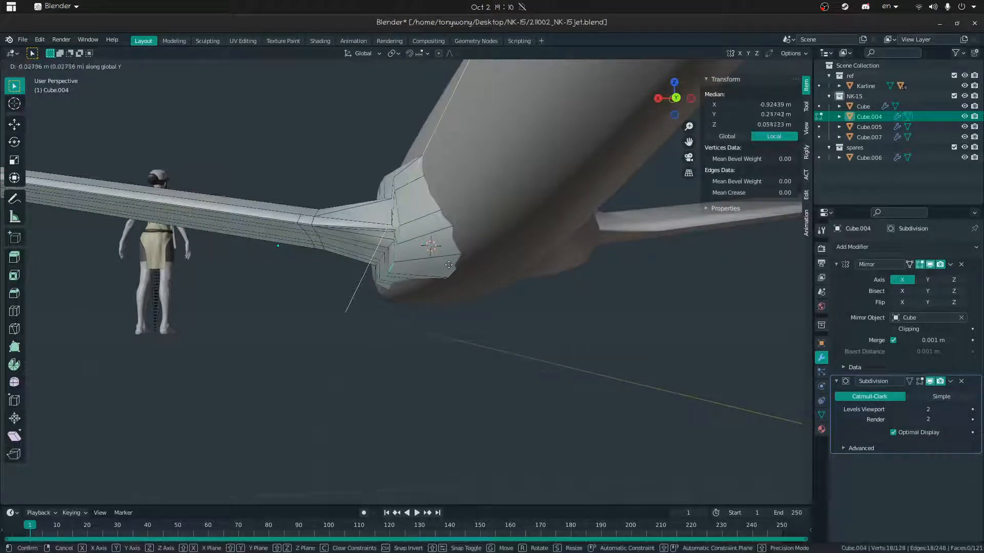
click(464, 264)
Return to Object Mode and examine the fuselage underside around the wing roots
key(Tab)
middle_drag(464, 265, 481, 317)
click(480, 317)
key(shift+grave)
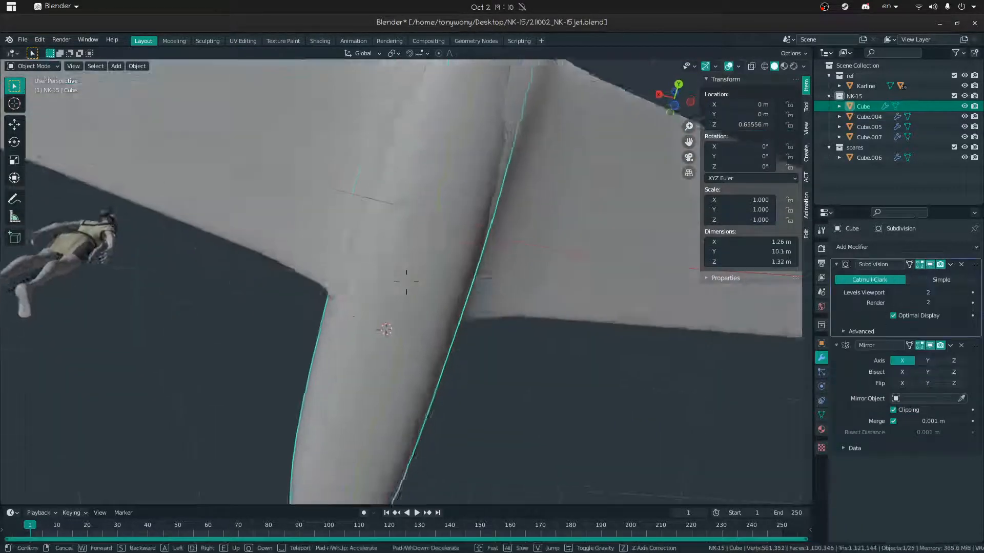
middle_drag(500, 214, 347, 280)
middle_drag(458, 310, 521, 260)
Switch to Firefox and open the Air France Boeing 777-200ER image from the 777 plane results in a separate tab, keeping the results in view
key(super)
click(294, 201)
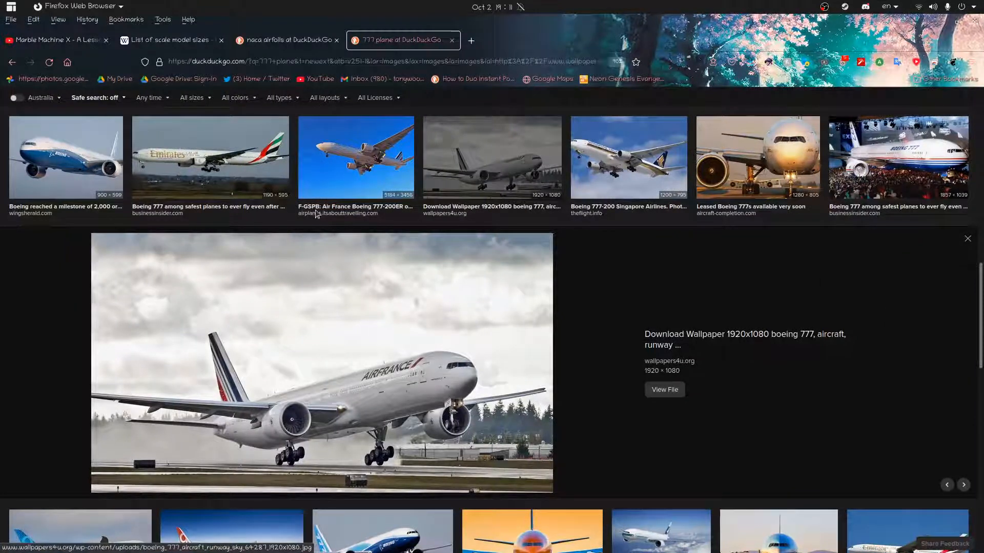
key(Left)
click(270, 383)
key(ctrl+shift+Tab)
Browse the 777 plane image results and preview several photos for how the wing root meets the fuselage
scroll(204, 201, down, 3)
scroll(204, 201, down, 5)
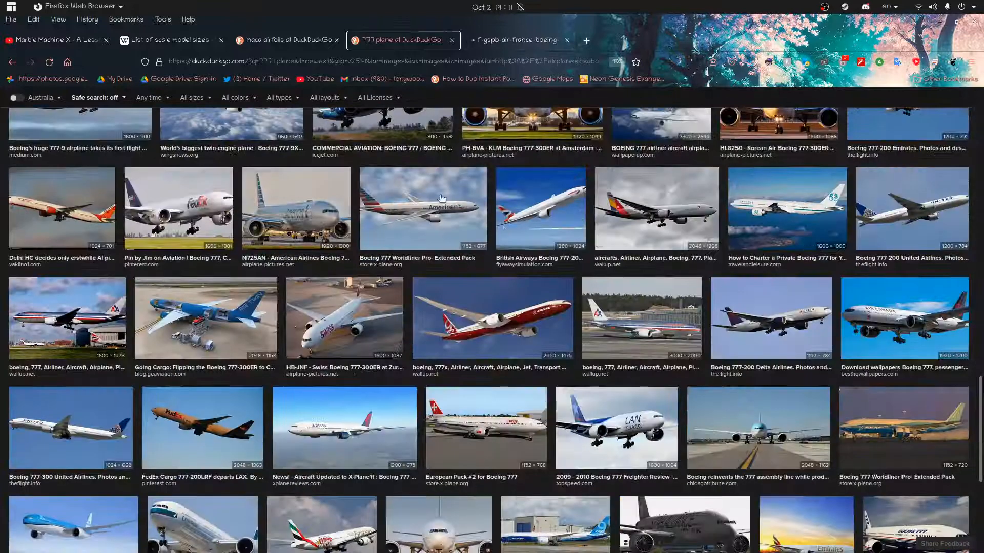
click(419, 265)
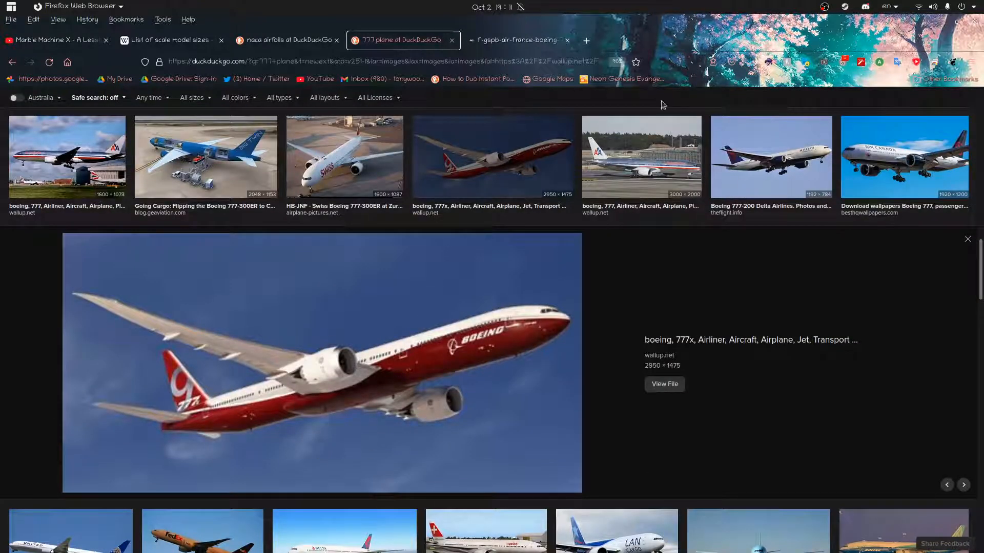
click(756, 171)
click(651, 163)
scroll(365, 264, down, 1)
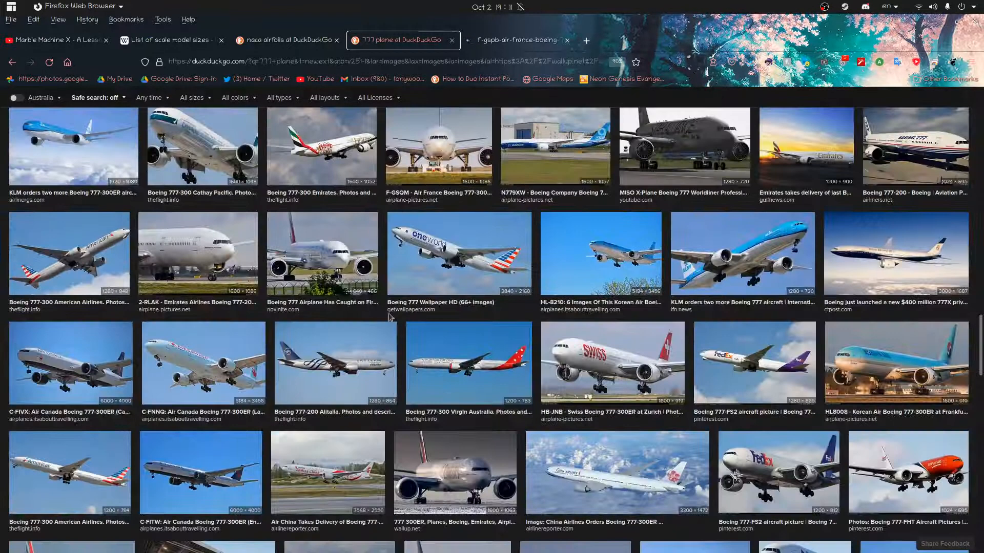
scroll(552, 258, down, 7)
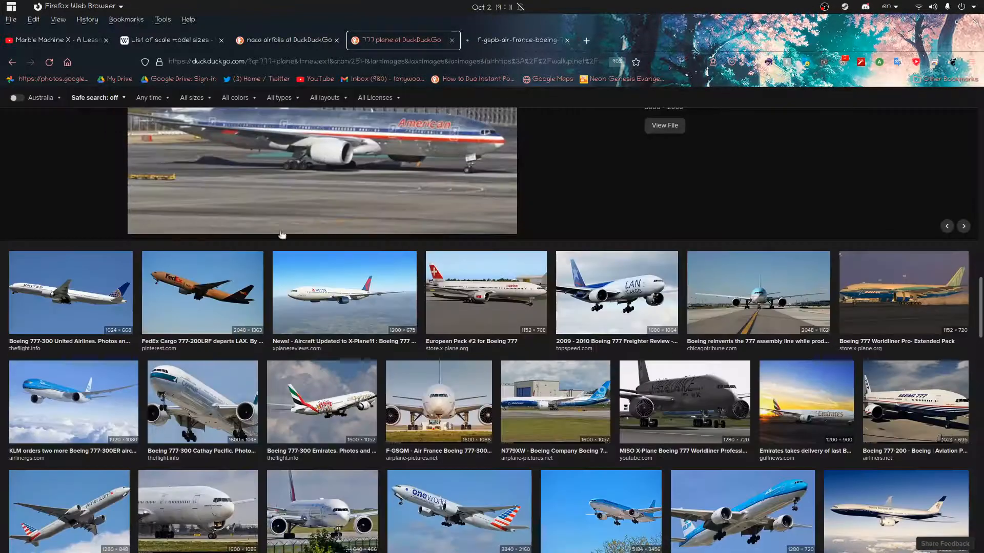
click(562, 262)
scroll(219, 173, up, 10)
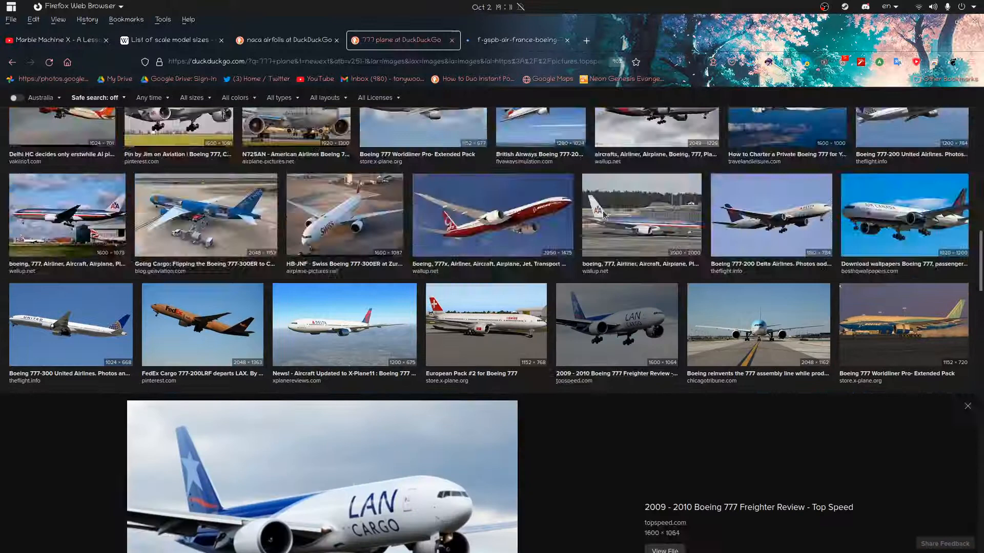
click(334, 227)
scroll(334, 228, down, 2)
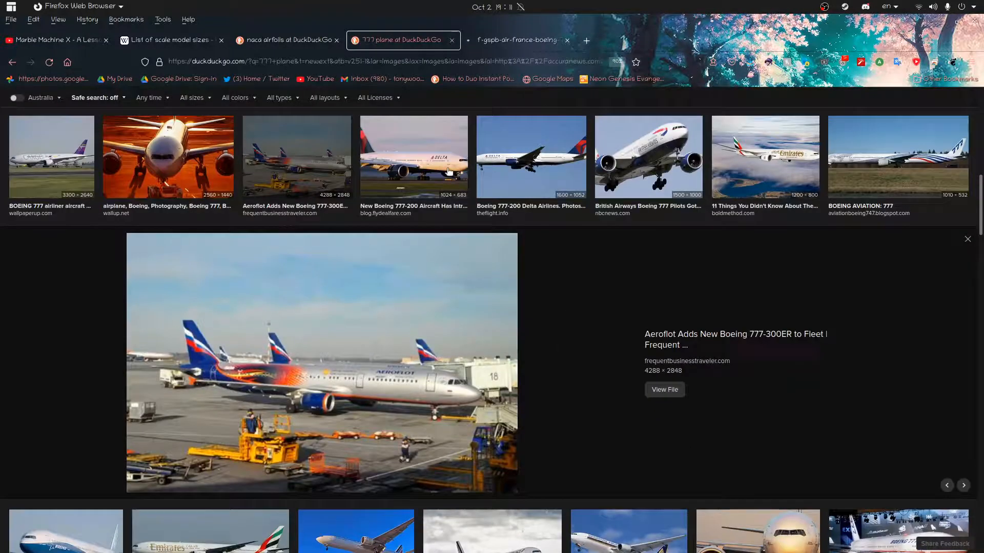
Switch back to Blender and examine the jet's overall shape and wing roots from several angles
key(super)
click(592, 264)
middle_drag(592, 264, 519, 163)
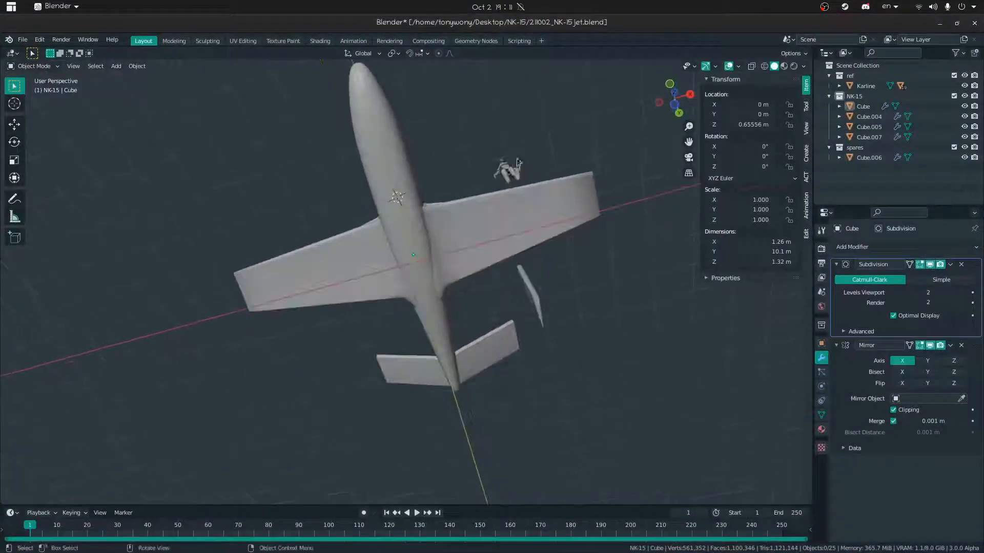
middle_drag(438, 295, 406, 247)
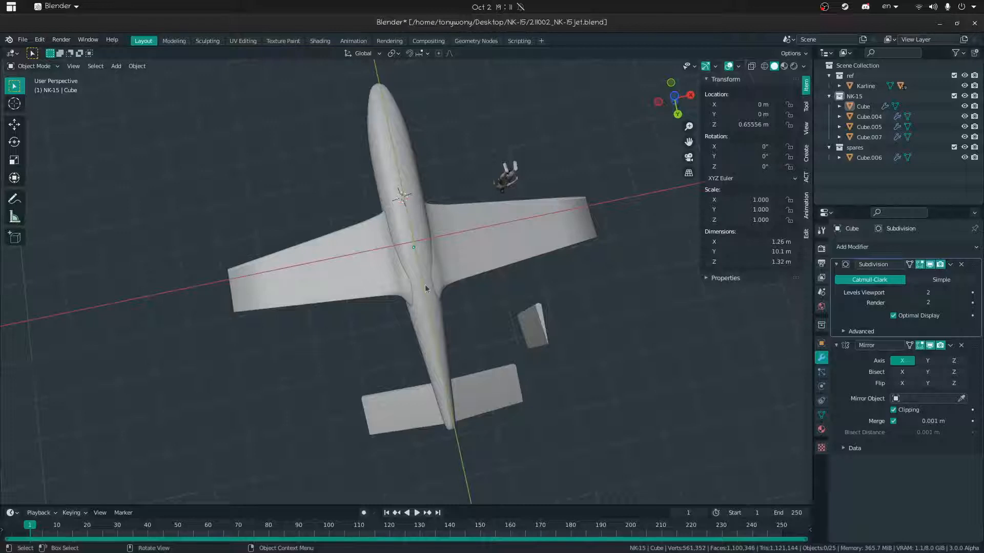
middle_drag(428, 211, 376, 264)
middle_drag(290, 230, 481, 230)
middle_drag(446, 200, 361, 268)
scroll(469, 406, up, 4)
Select the wing object and hide all the other objects to isolate it
click(470, 406)
key(shift+grave)
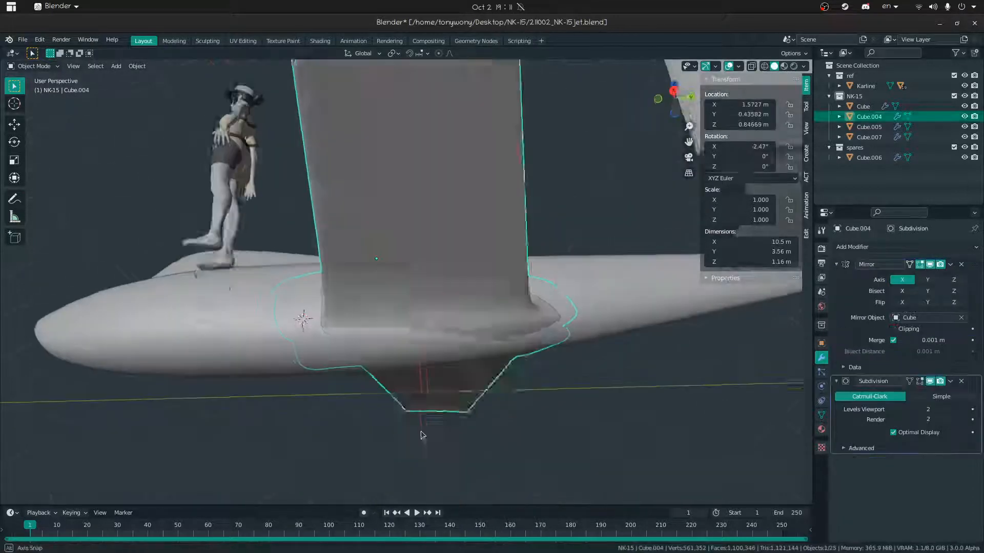
click(472, 277)
key(Tab)
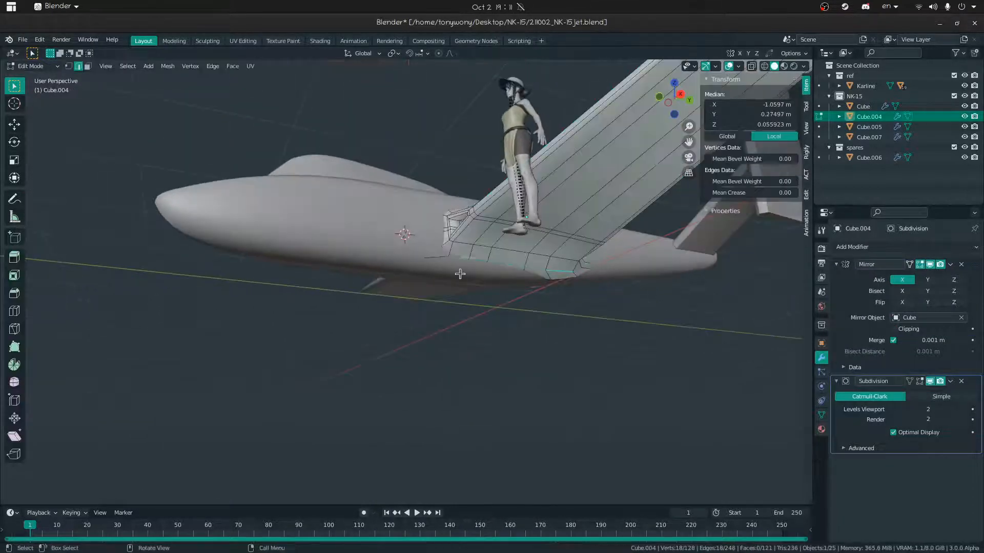
key(Tab)
middle_drag(414, 267, 427, 264)
key(shift+h)
Move the root flange's lower edge path down about 0.1 m along Z and flatten it along X with a scale of 0
key(Tab)
click(496, 275)
middle_drag(493, 274, 439, 268)
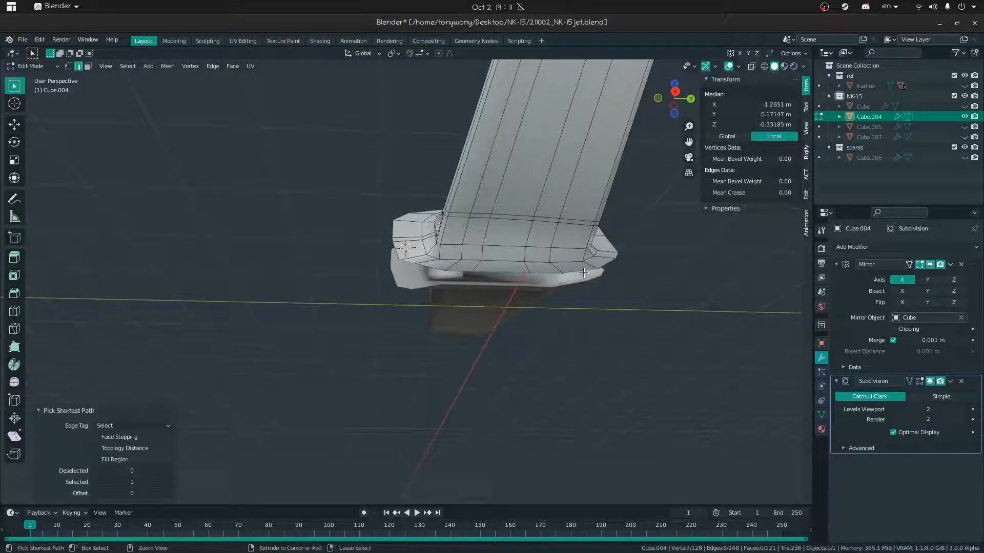
key(Return)
key(g)
key(z)
middle_drag(441, 267, 528, 283)
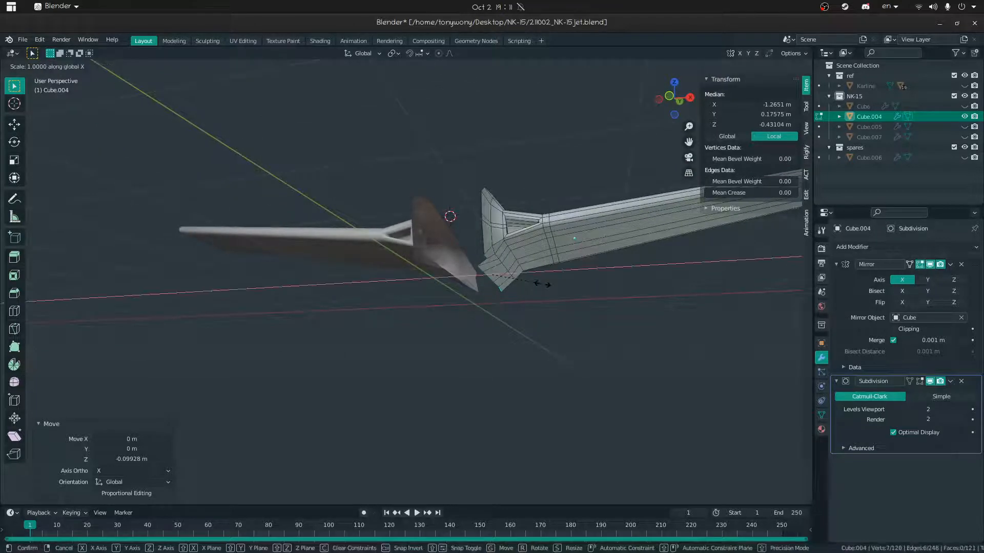
key(0)
key(Return)
Show the rest of the jet again and rotate the flange's lower edge path about 3.12° around the X axis
key(Tab)
middle_drag(542, 284, 462, 289)
click(380, 288)
key(Tab)
key(Tab)
click(467, 250)
click(471, 249)
key(Tab)
middle_drag(536, 260, 608, 313)
key(r)
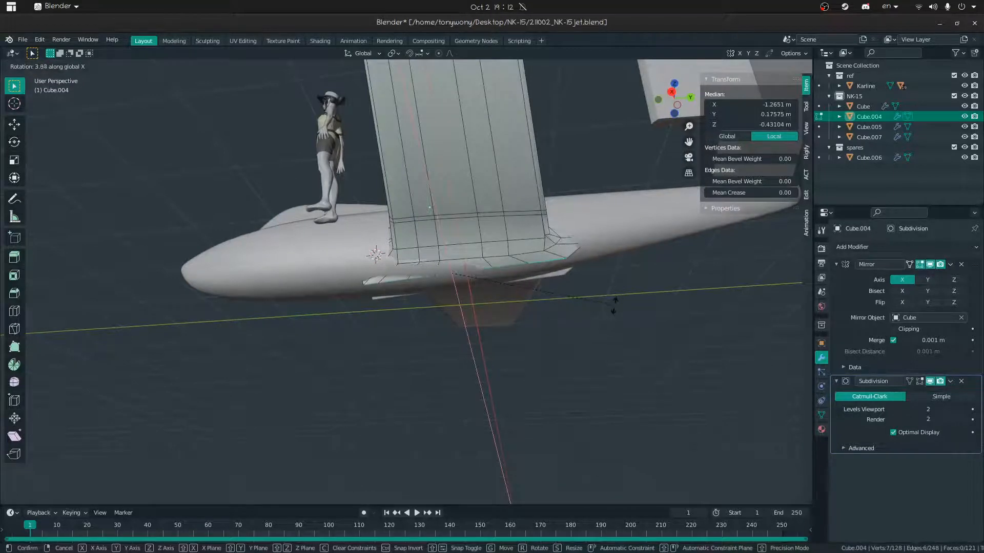
click(614, 307)
middle_drag(613, 307, 568, 213)
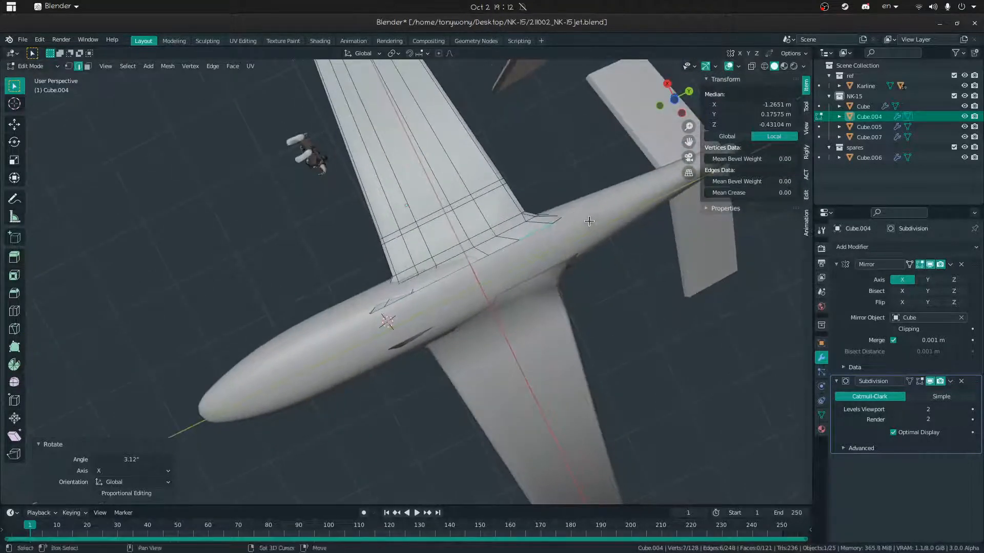
Adjust the height of the flange's lower edge path along Z to fit the fuselage underside
key(shift+grave)
key(w)
click(407, 282)
key(g)
key(z)
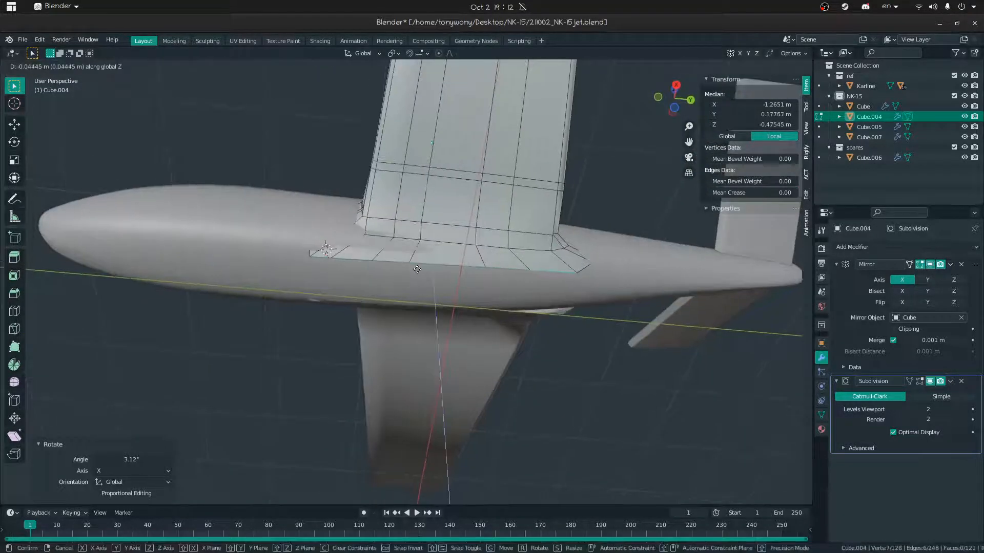
click(417, 270)
middle_drag(417, 270, 388, 290)
key(g)
key(z)
click(460, 287)
middle_drag(376, 256, 336, 259)
Isolate the wing to examine the flange's front and lower edges, and bring the other objects back
key(Tab)
key(shift+h)
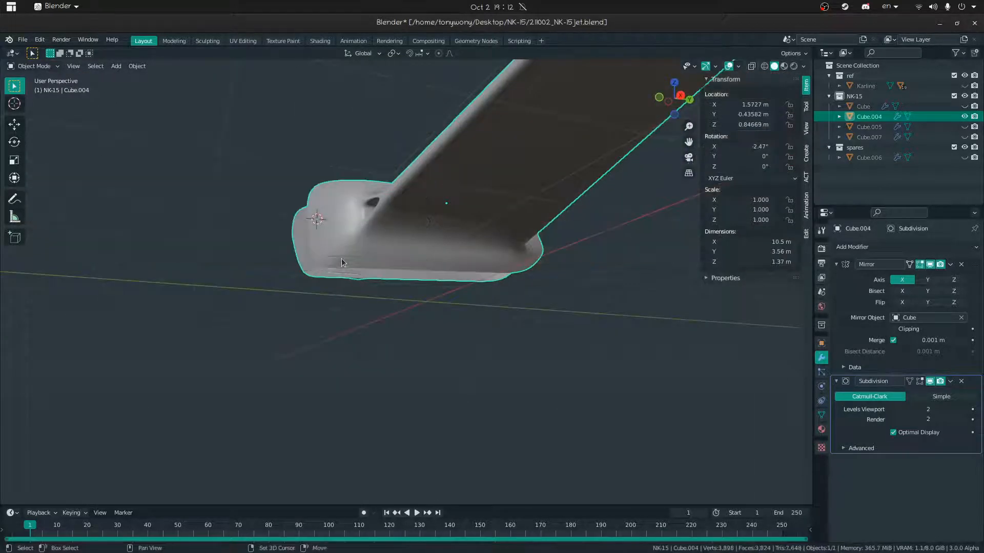
key(Tab)
middle_drag(341, 260, 312, 239)
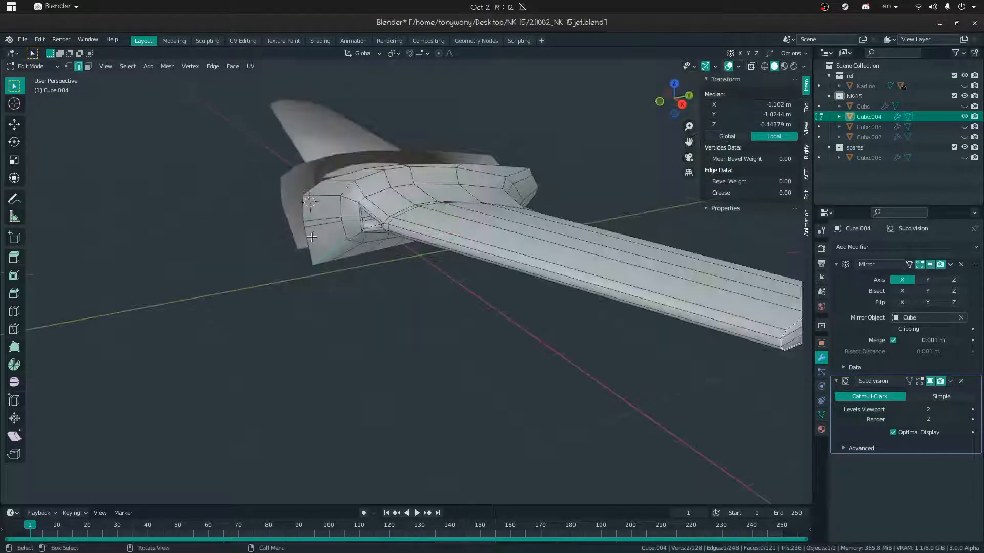
click(342, 244)
middle_drag(341, 245, 365, 271)
click(346, 255)
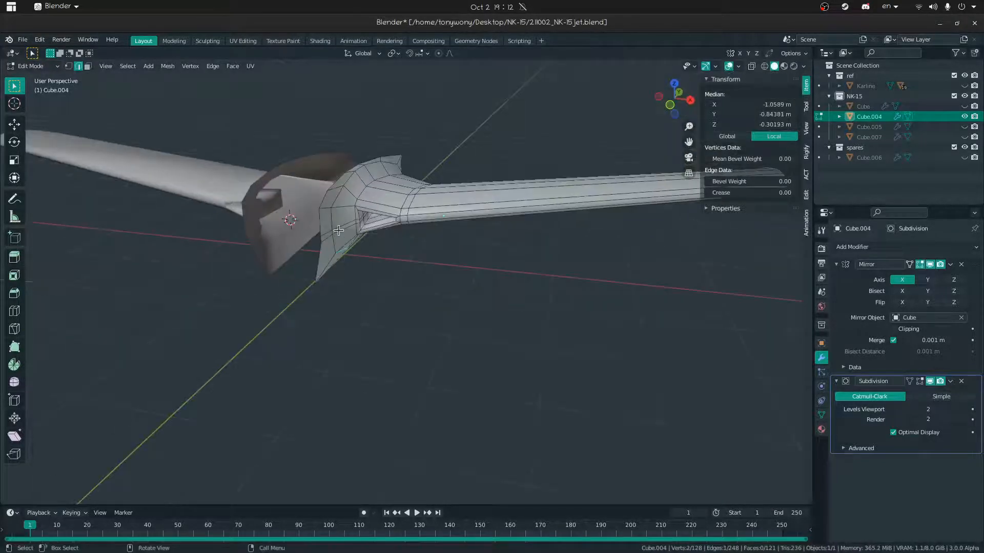
click(390, 267)
key(Tab)
middle_drag(342, 268, 290, 199)
key(alt+h)
click(283, 194)
key(Tab)
click(291, 199)
key(g)
key(z)
key(Escape)
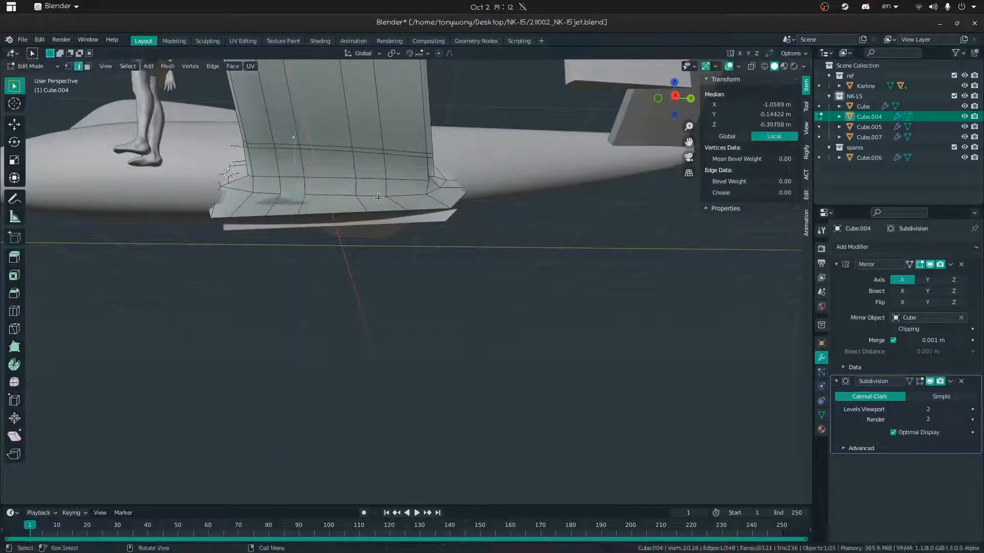
Return to Object Mode and examine how the wing root meets the fuselage from below and from the side
key(Tab)
middle_drag(381, 198, 288, 308)
key(shift+grave)
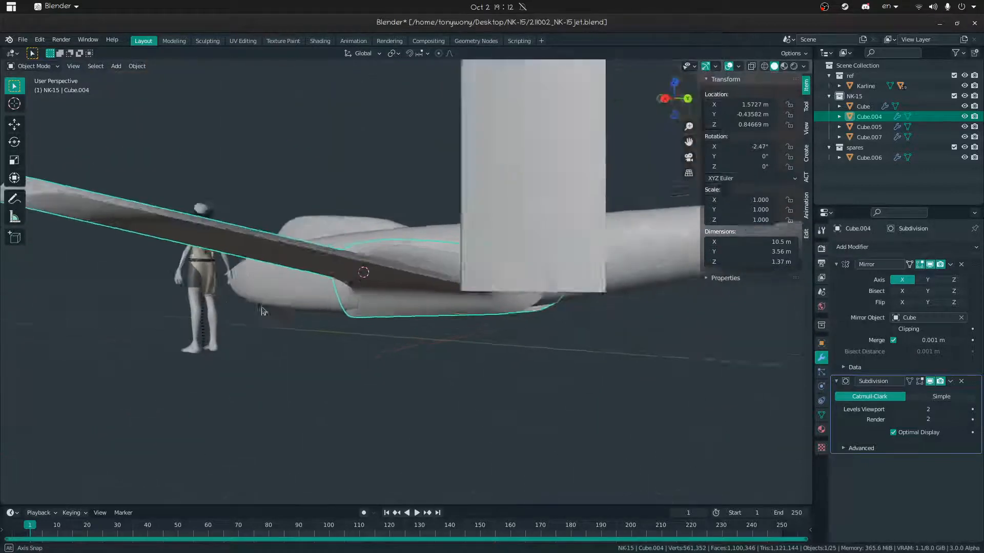
key(d)
click(406, 281)
middle_drag(406, 282, 496, 373)
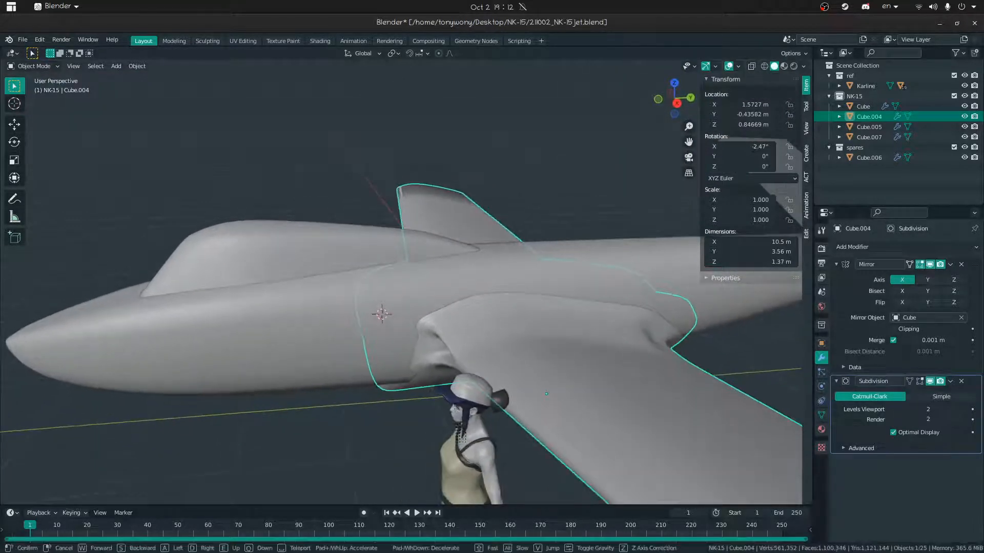
key(w)
click(407, 282)
Add an edge loop around the wing-root flange
key(Tab)
click(446, 256)
middle_drag(447, 250, 494, 239)
click(443, 241)
key(ctrl+Tab)
click(428, 241)
Examine both wing roots against the fuselage from the front and underneath
scroll(407, 230, up, 3)
key(shift+grave)
key(Escape)
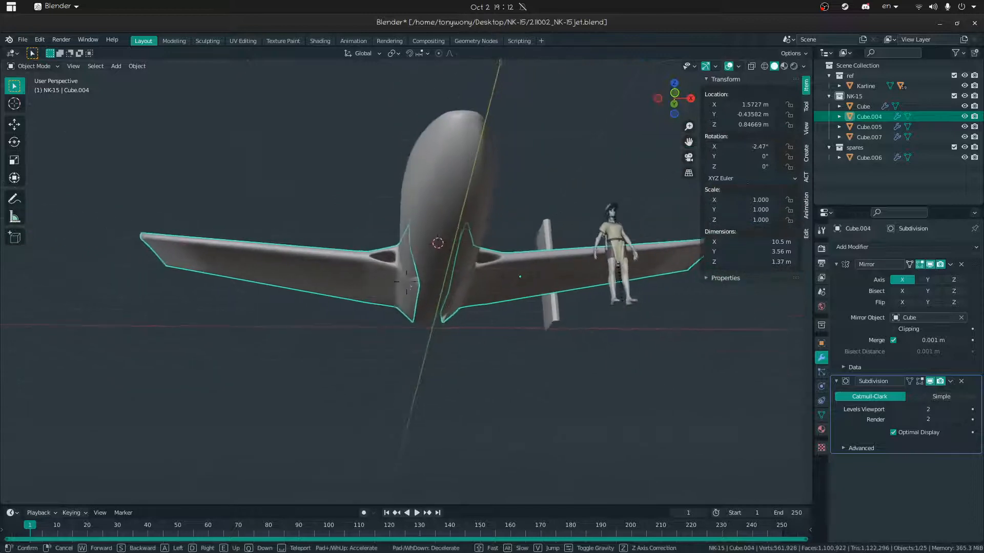
middle_drag(526, 183, 518, 206)
key(shift+grave)
key(w)
click(457, 293)
middle_drag(456, 294, 353, 297)
Switch the wing to vertex selection and adjust the height of the flange's front lower corner vertex along Z
click(275, 318)
key(Tab)
key(1)
click(262, 328)
middle_drag(261, 328, 298, 324)
key(shift+grave)
key(w)
key(s)
click(407, 282)
middle_drag(406, 282, 398, 270)
key(g)
key(z)
click(375, 279)
Adjust the next vertex near the flange's front lower corner along Z and return to Object Mode
click(384, 279)
key(g)
key(z)
click(361, 259)
key(Tab)
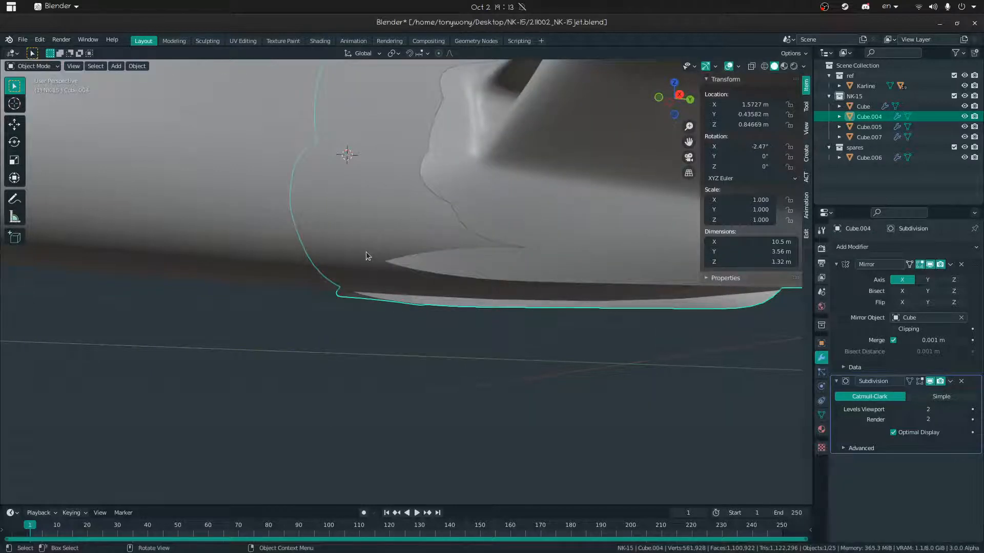
Shift the edge-loop vertices near the flange's front lower corner along Z to follow the fuselage surface
key(Tab)
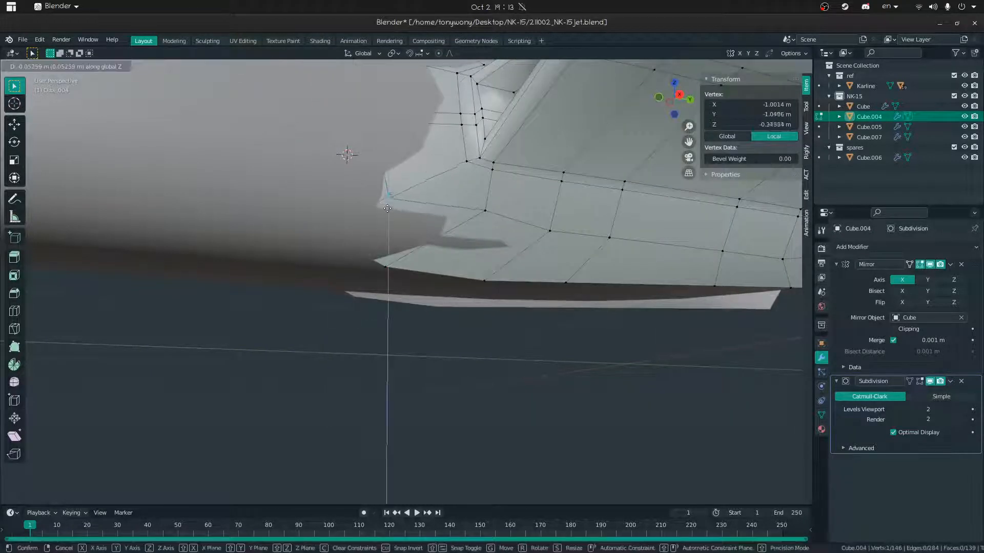
key(g)
key(z)
click(485, 221)
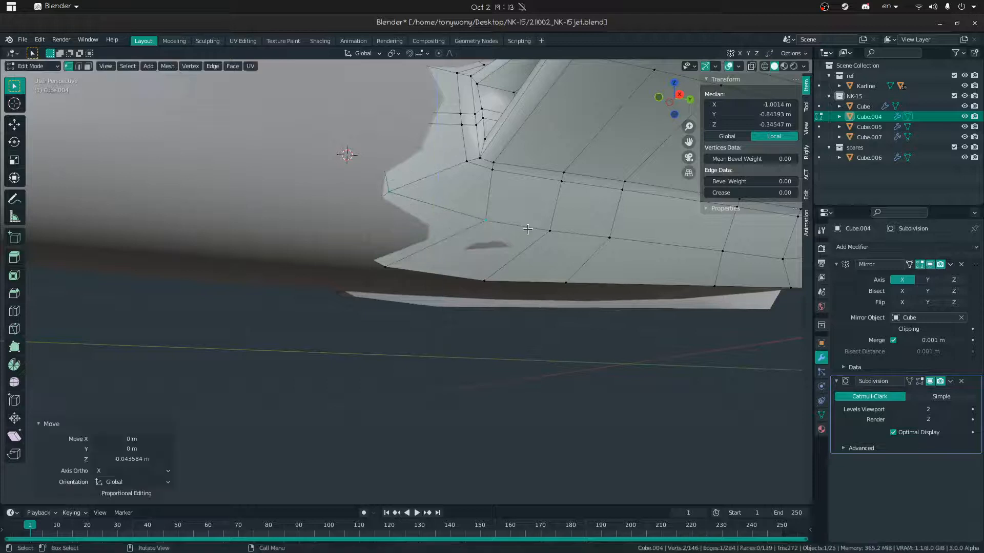
click(529, 230)
key(g)
key(z)
click(528, 233)
key(Tab)
scroll(451, 256, down, 2)
middle_drag(441, 251, 416, 308)
key(Tab)
click(397, 295)
key(Tab)
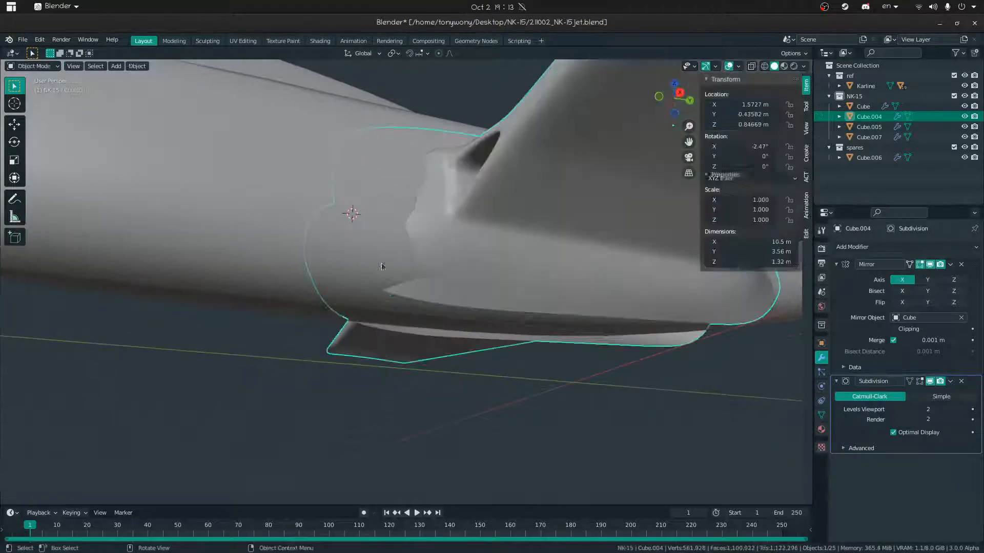
Isolate the wing and move the flange's inner front column of vertices back along Y toward the wing root
key(KP_Divide)
key(Tab)
key(shift+grave)
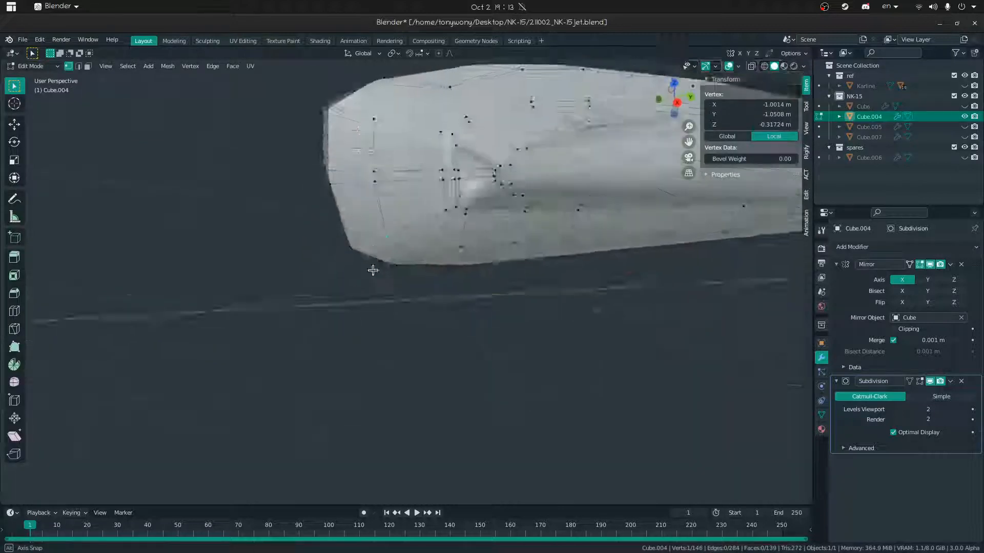
click(374, 207)
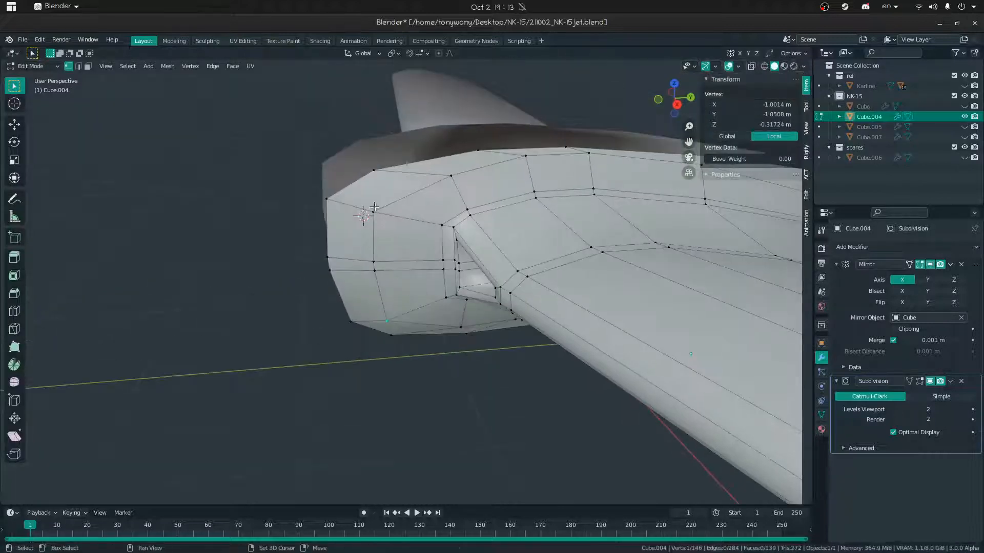
ctrl+click(374, 321)
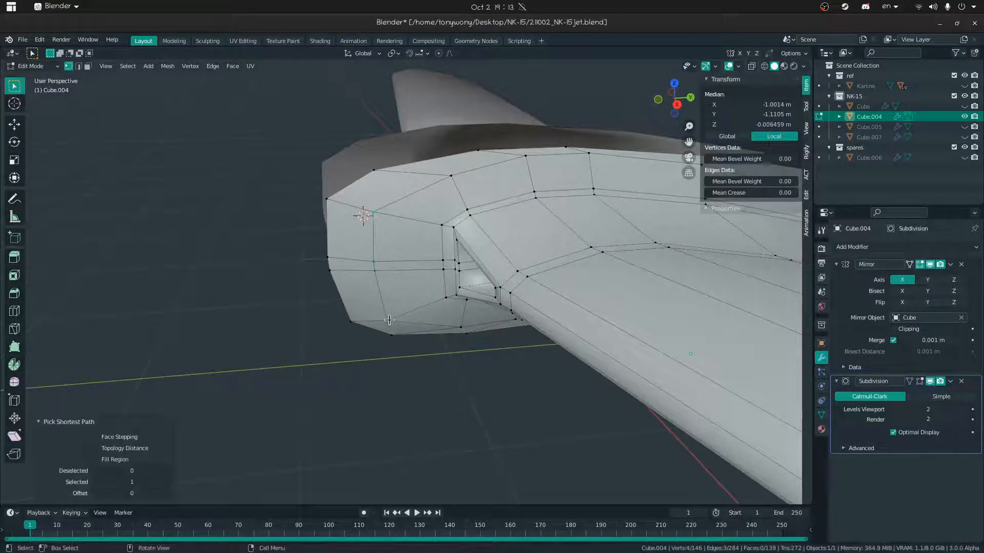
key(g)
key(y)
click(423, 312)
Move the flange's outer front edge back along Y and align its vertices in one plane with a scale of 0
click(332, 210)
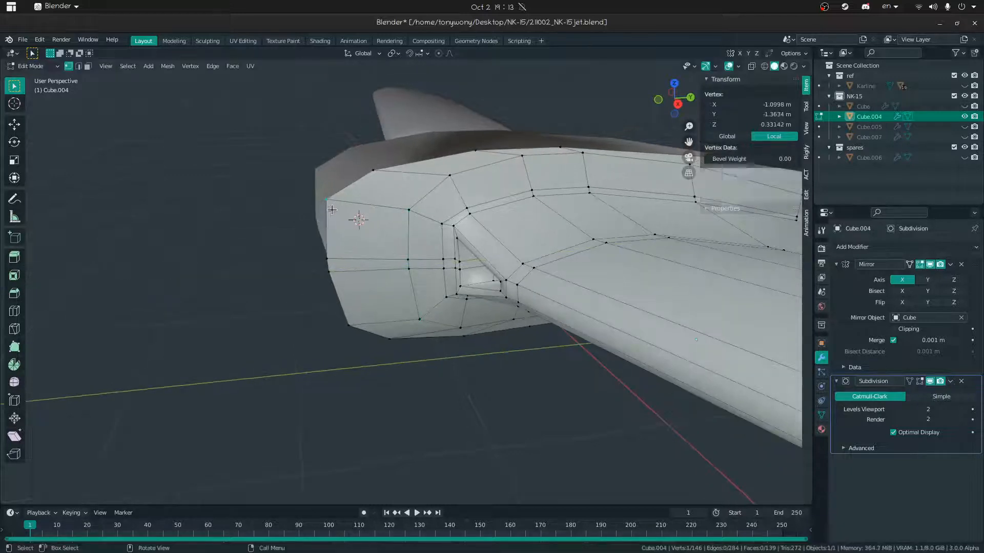
key(y)
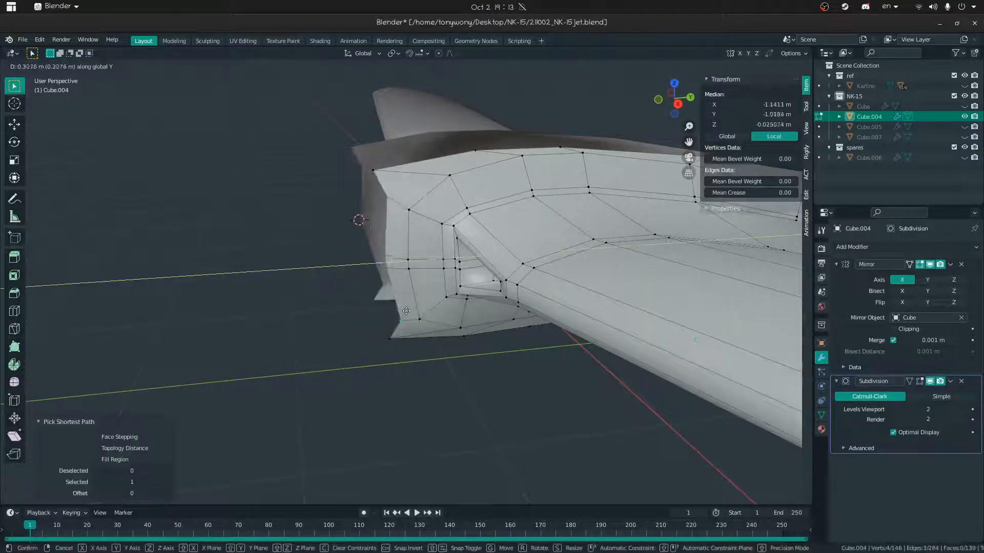
click(396, 311)
click(390, 338)
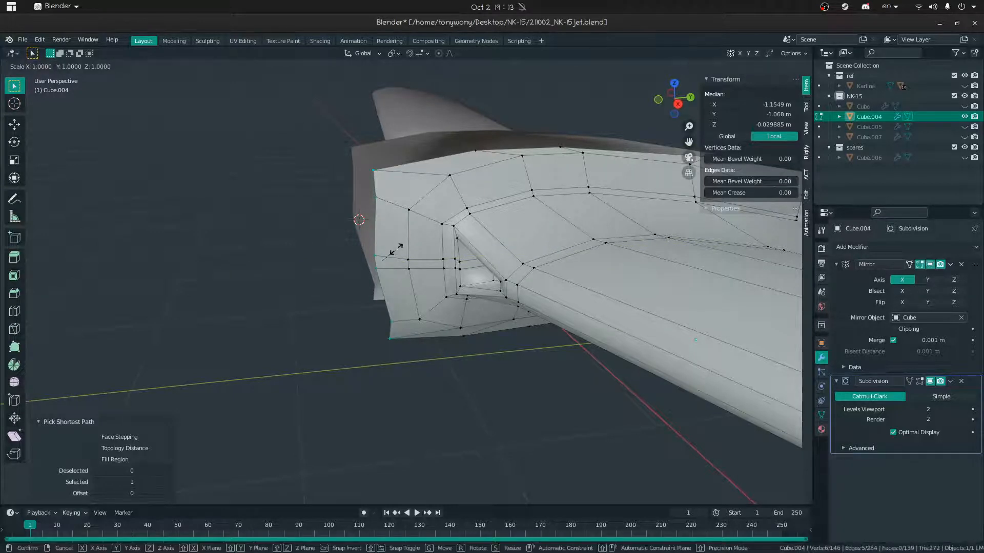
key(0)
key(Return)
middle_drag(396, 249, 476, 234)
key(Tab)
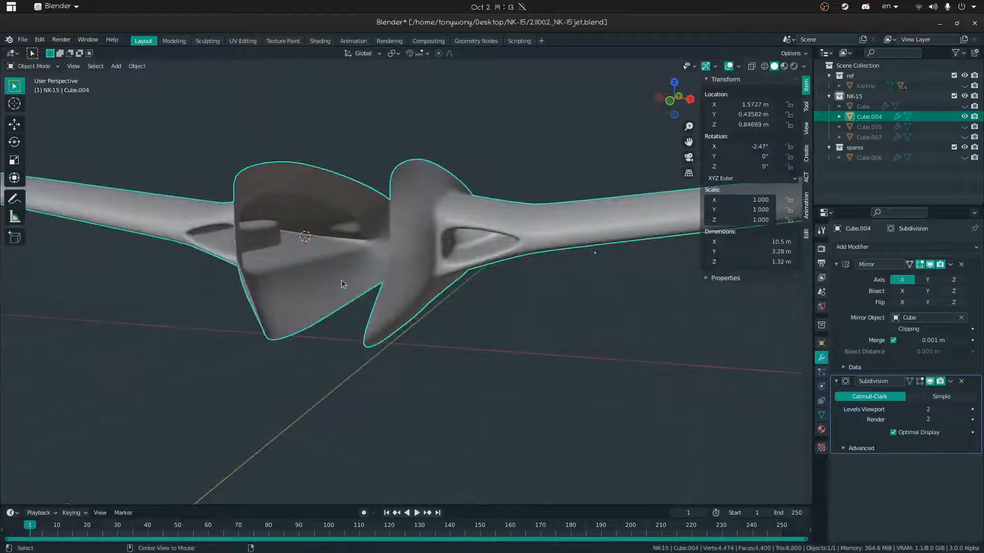
Bring back the other objects and examine the reshaped wing-root flange from the side and underneath
click(341, 280)
key(KP_Decimal)
middle_drag(446, 277, 424, 352)
click(420, 354)
key(shift+grave)
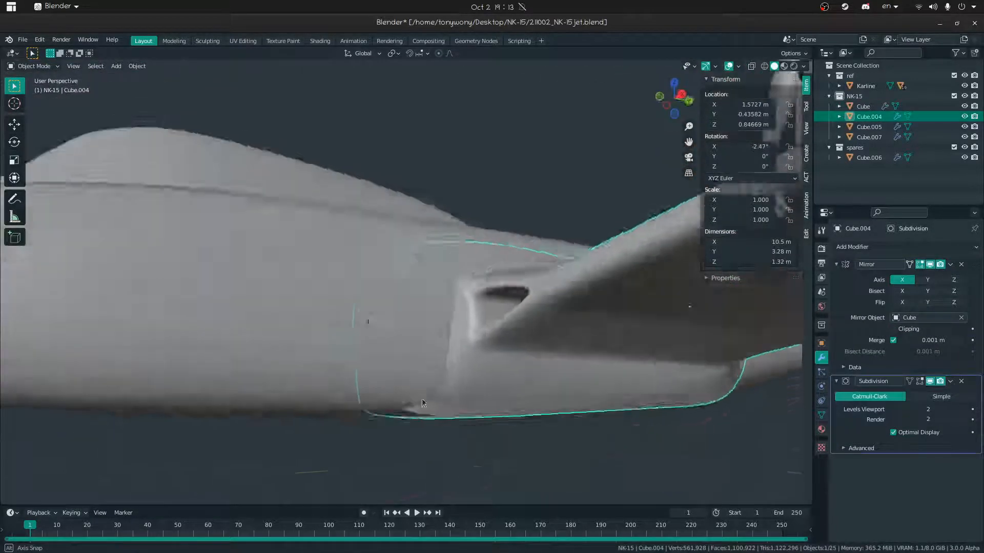
key(s)
click(402, 390)
click(402, 389)
middle_drag(401, 390, 460, 315)
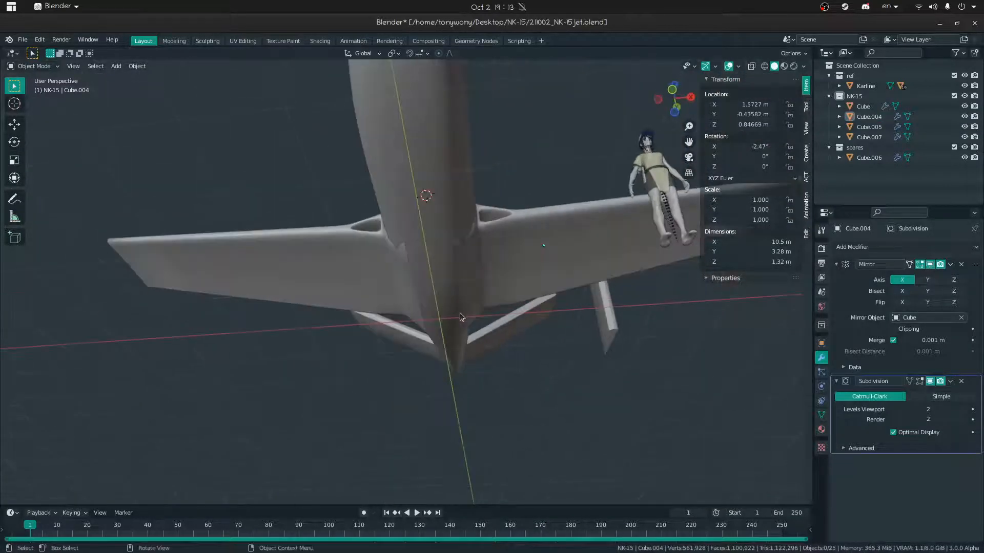
key(shift+grave)
key(w)
click(406, 283)
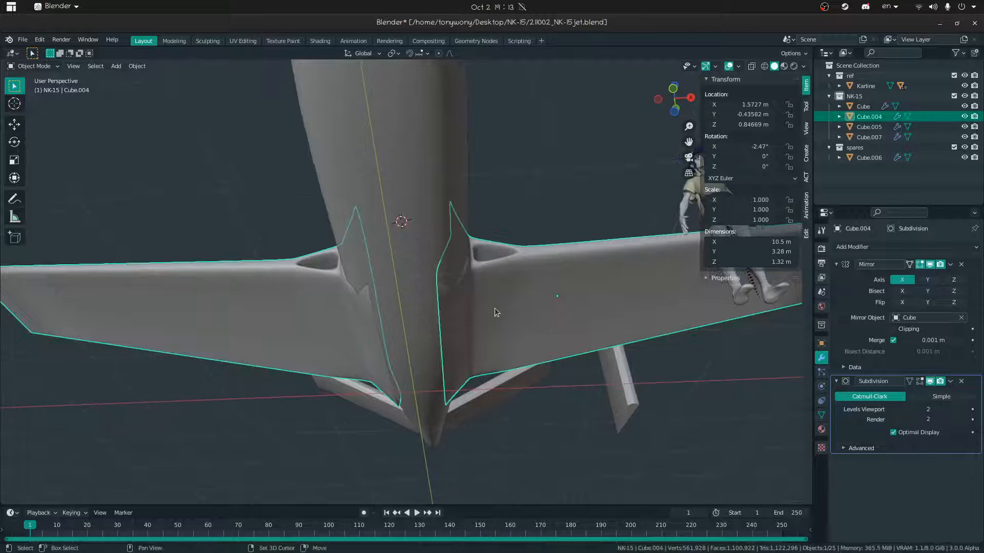
Isolate the wing and move the flange's front lower corner edge back about 0.09 m along Y
key(KP_Divide)
middle_drag(446, 314, 445, 292)
key(Tab)
middle_drag(428, 343, 369, 345)
key(alt+a)
mouse_move(443, 393)
middle_down()
mouse_move(456, 407)
mouse_move(436, 400)
middle_up()
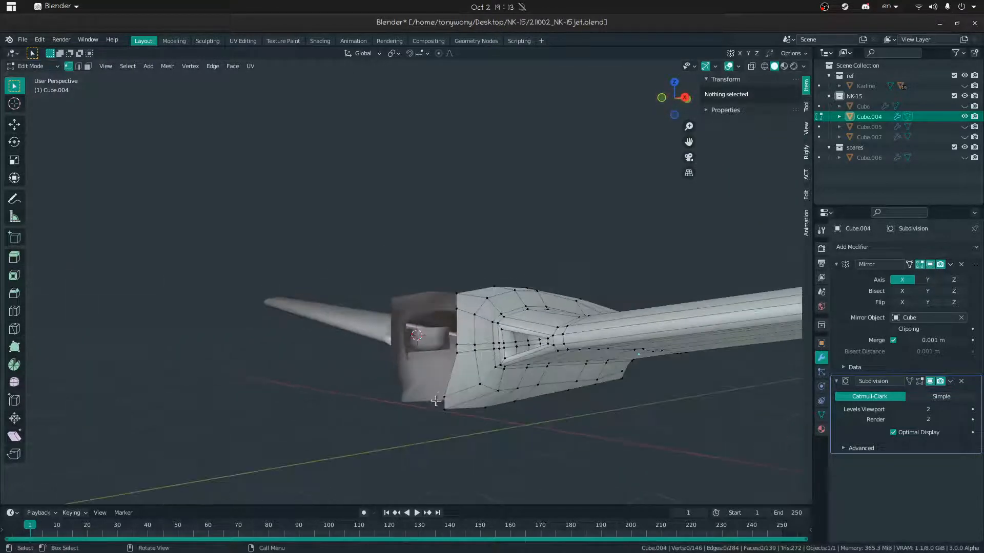
click(520, 414)
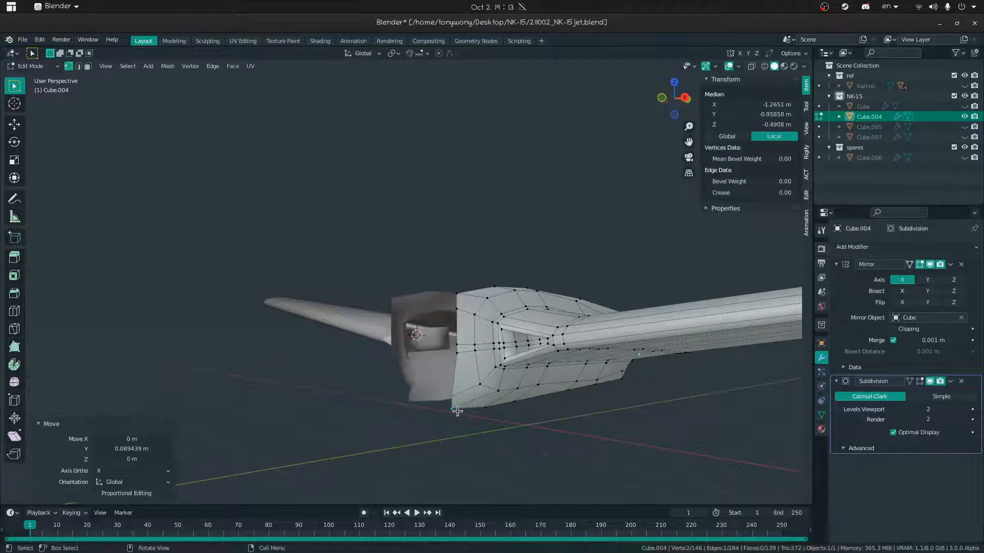
Bring back the other objects and examine the reshaped wing root from underneath, the side and above
click(515, 424)
key(Tab)
middle_drag(435, 404, 460, 381)
key(alt+h)
middle_drag(551, 393, 448, 334)
key(shift+grave)
key(w)
click(406, 282)
click(462, 359)
key(Tab)
key(Tab)
click(424, 336)
key(shift+grave)
key(Escape)
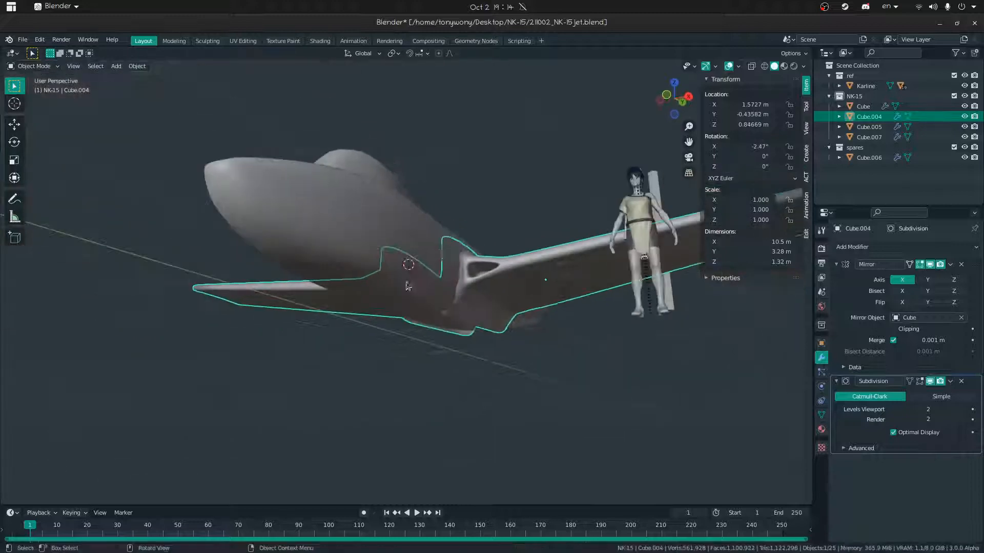
click(502, 200)
middle_drag(503, 200, 499, 263)
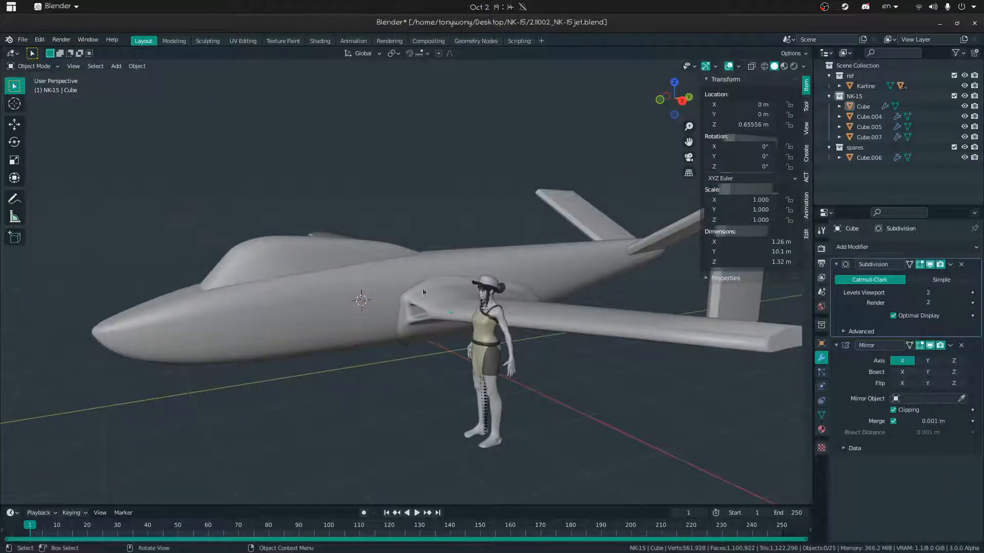
middle_drag(416, 285, 392, 319)
Isolate the wing, select the flange's open inner border and try to close it with Bridge Edge Loops
click(420, 327)
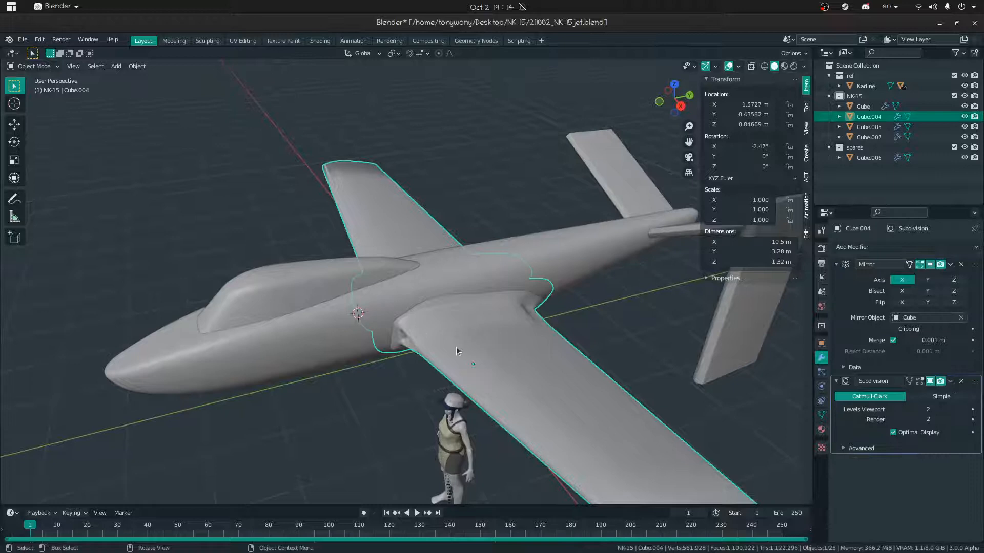
key(shift+h)
key(Tab)
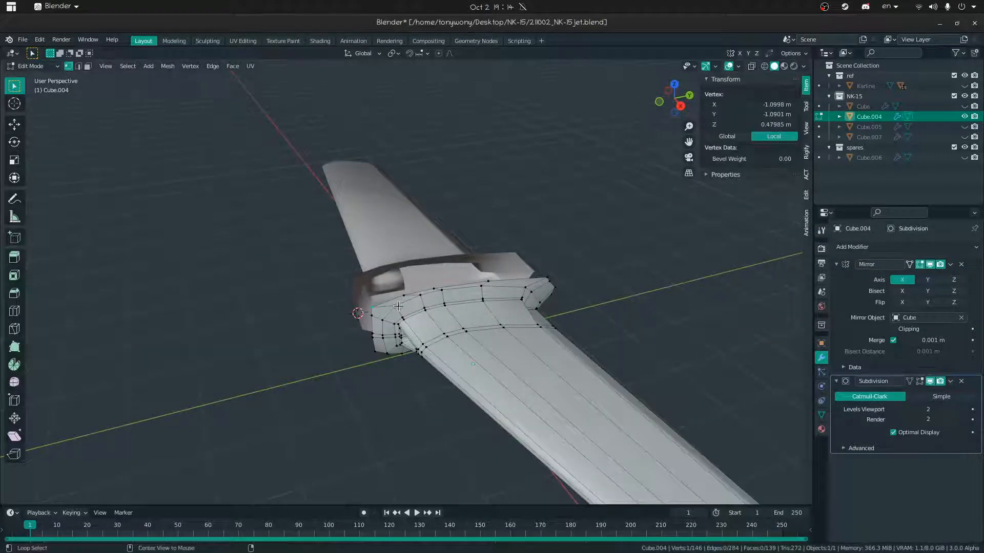
middle_drag(343, 285, 437, 276)
key(ctrl+f)
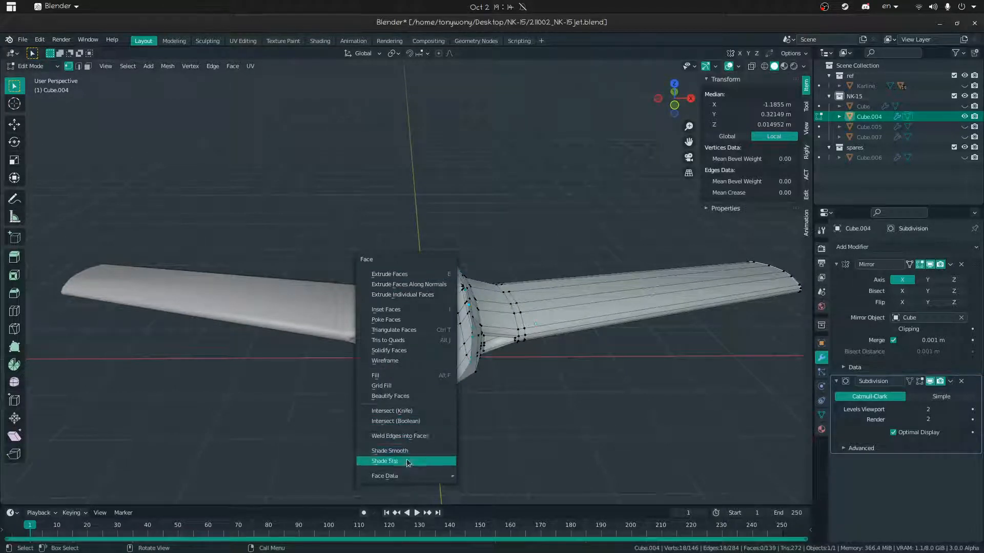
click(390, 294)
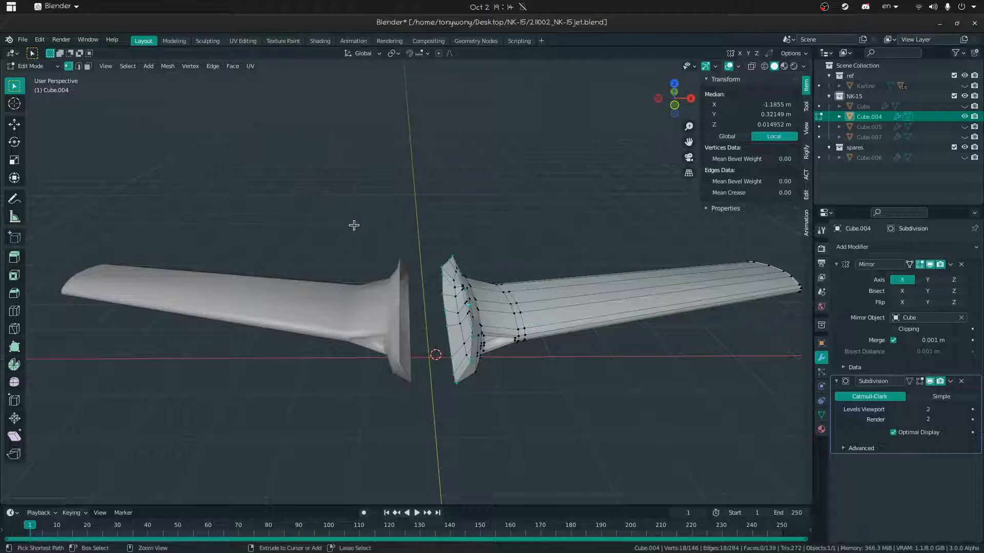
key(ctrl+e)
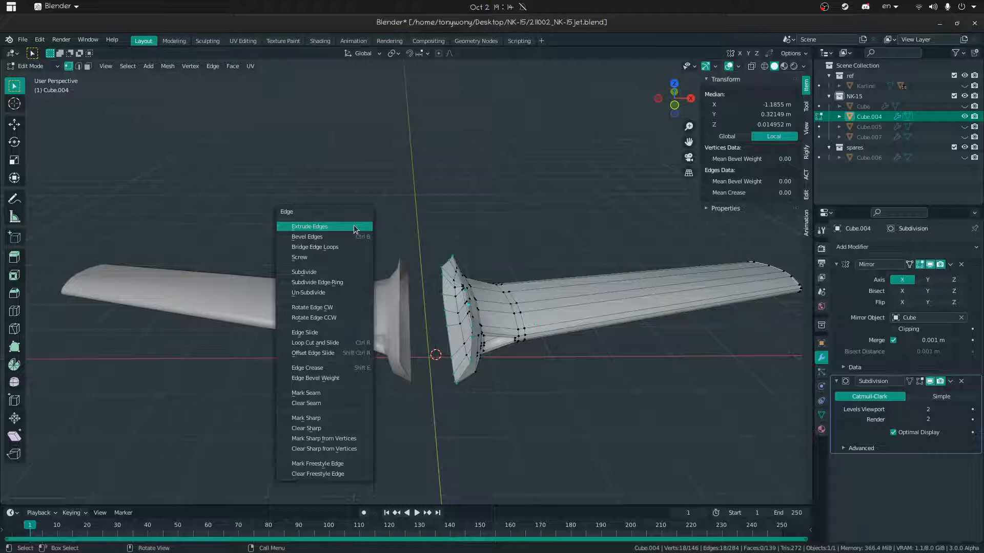
click(315, 247)
Close the flange's open inner border with Grid Fill, using a span of 3 and an offset of 3
key(ctrl+f)
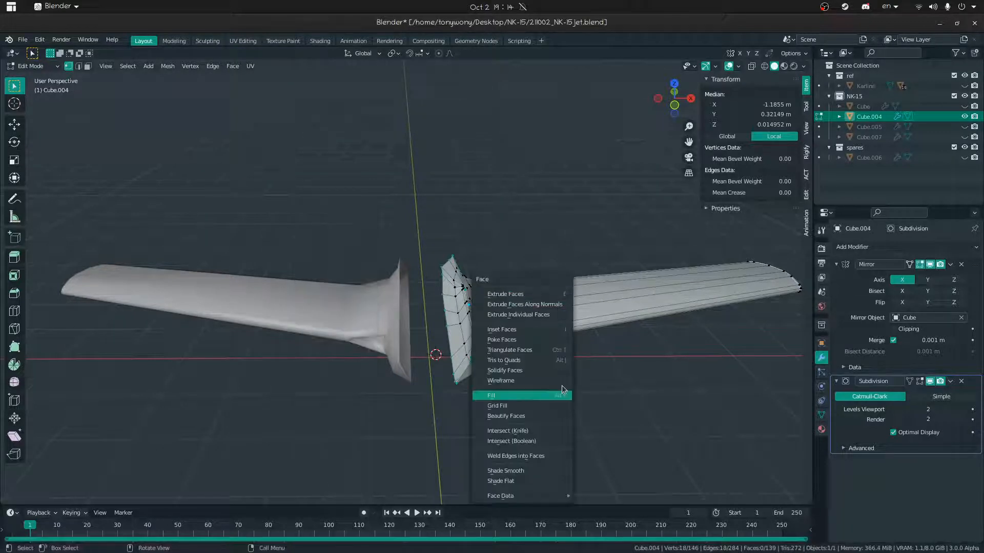
click(497, 405)
middle_drag(397, 380, 205, 462)
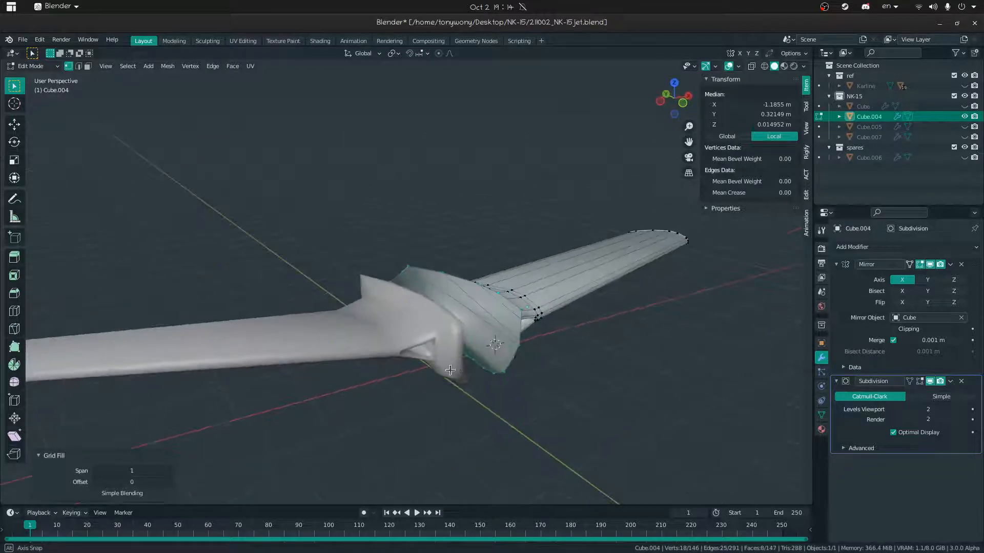
click(168, 482)
click(98, 481)
click(170, 470)
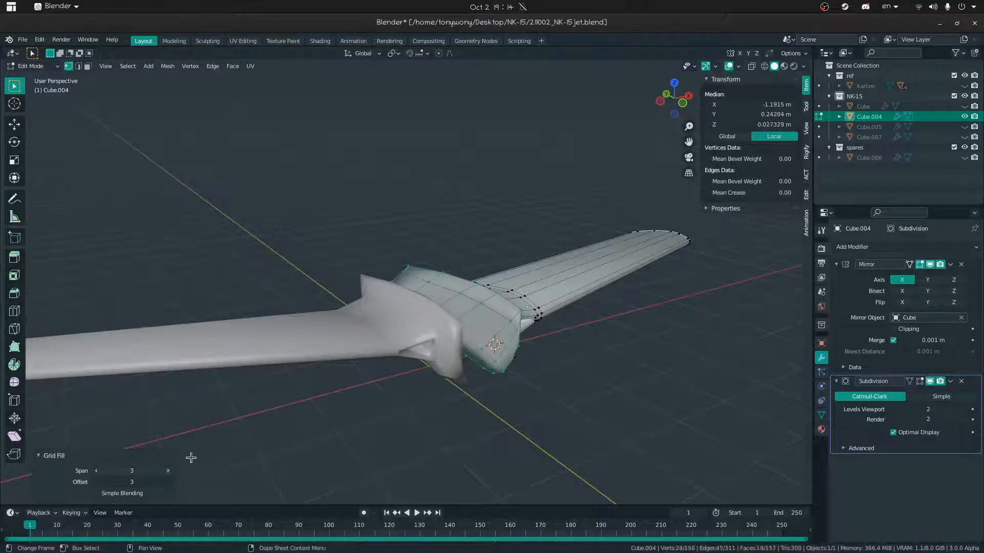
Examine the grid-filled flange from inside and underneath and check how its face loops run
key(shift+grave)
key(w)
key(a)
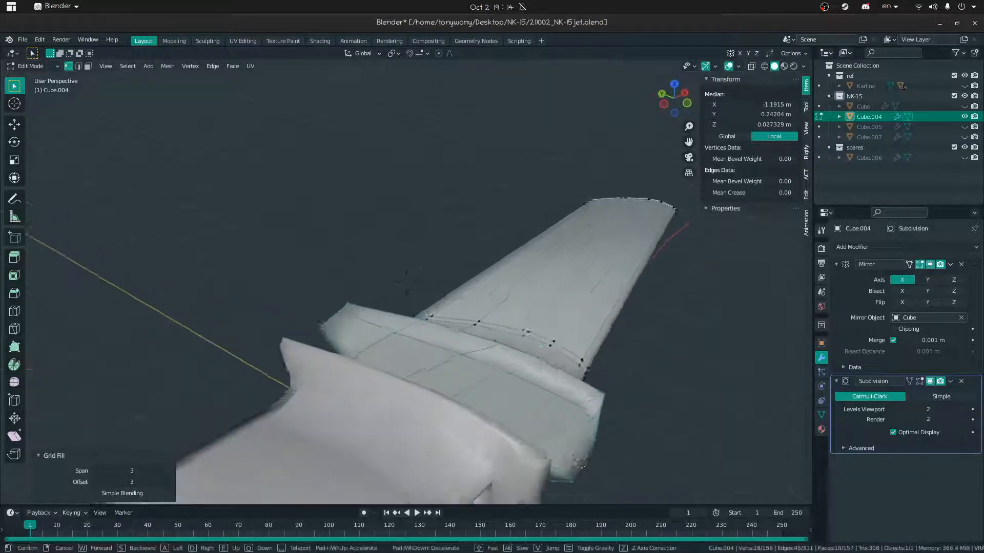
key(q)
key(w)
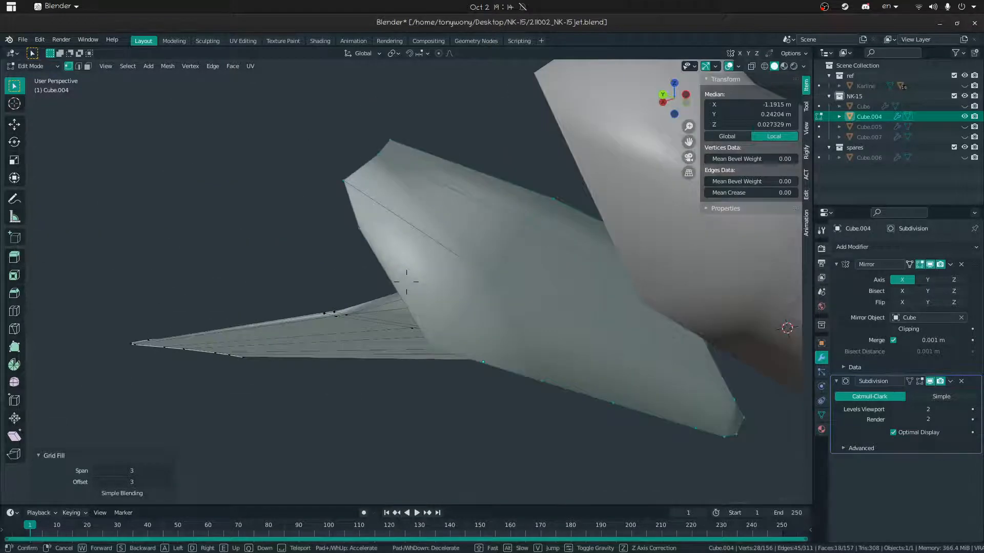
key(d)
key(s)
click(407, 282)
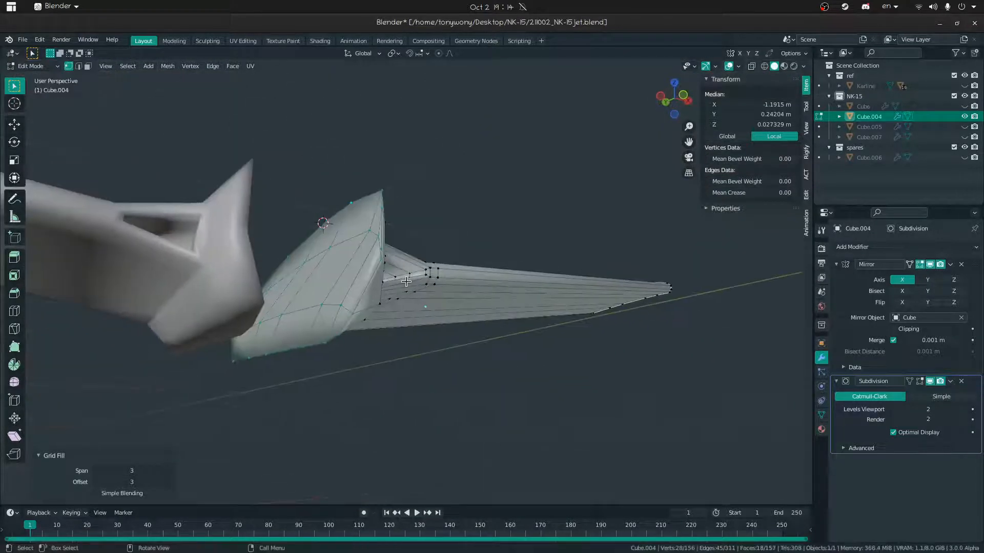
alt+click(367, 289)
middle_drag(366, 289, 456, 321)
Undo the fill and try Grid Fill on the flange opening again with an offset of 1 and a reduced span
key(ctrl+z)
key(ctrl+z)
key(ctrl+z)
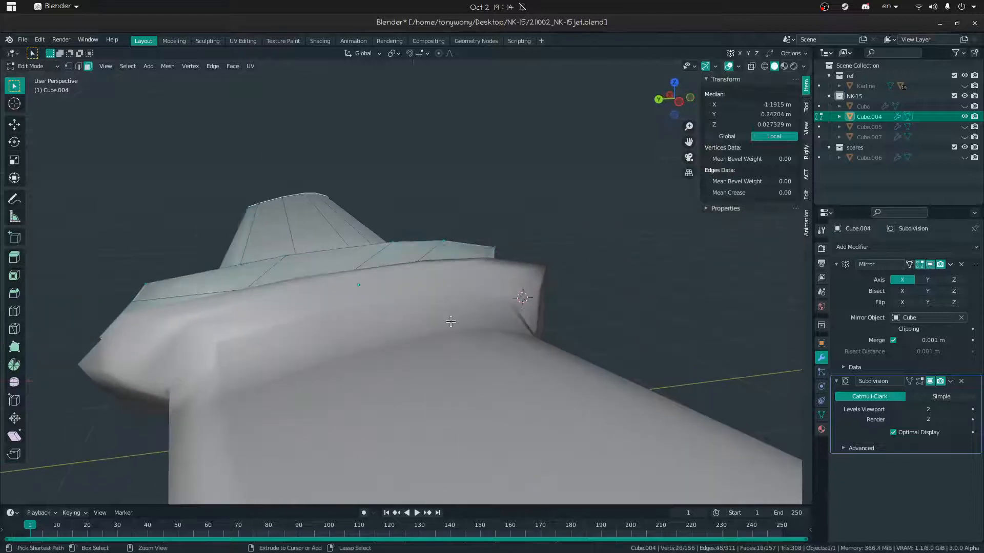
middle_drag(244, 280, 316, 279)
alt+click(436, 263)
click(437, 264)
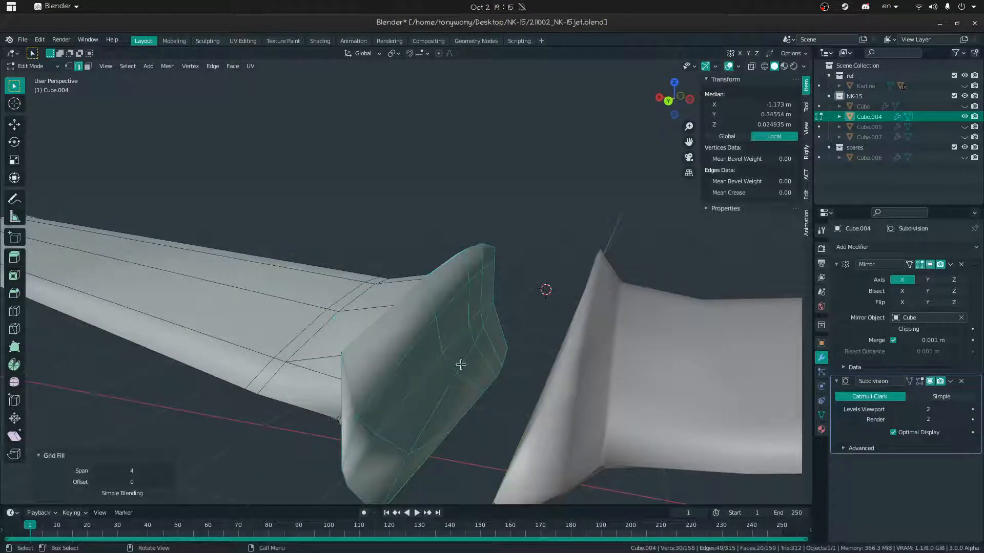
click(166, 483)
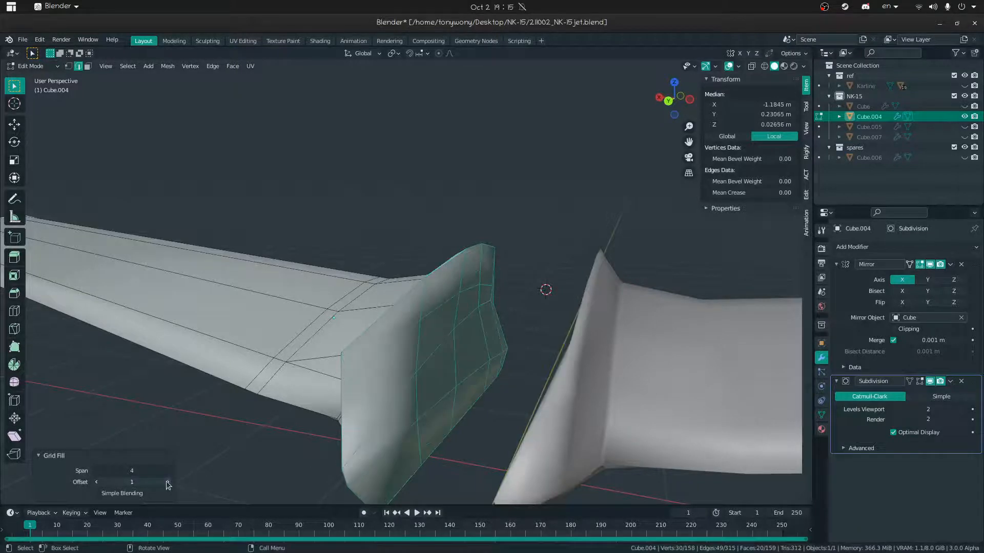
middle_drag(494, 250, 501, 231)
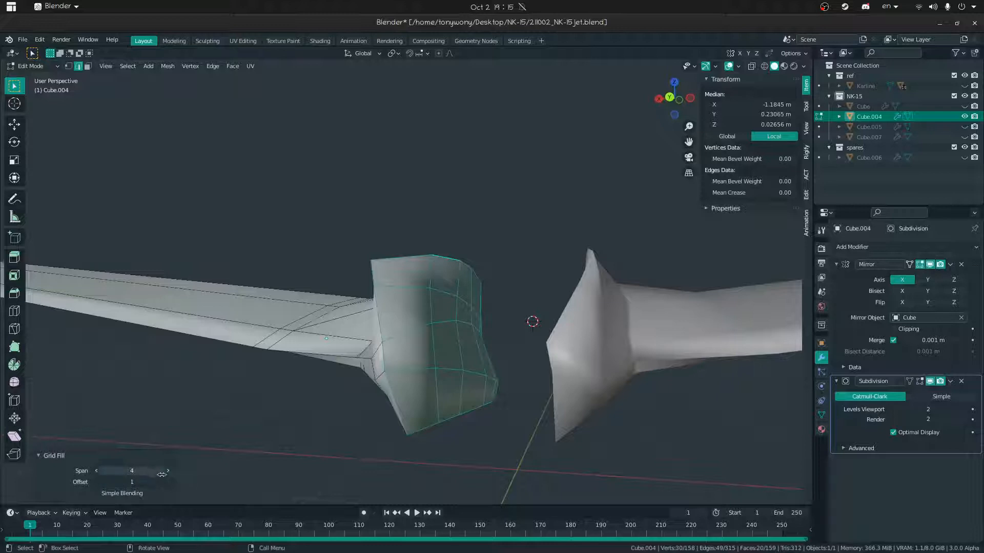
click(96, 471)
Check the face loop running from the wing through the new fill and undo the grid fill
middle_drag(559, 322, 375, 293)
alt+click(284, 254)
middle_drag(284, 254, 445, 310)
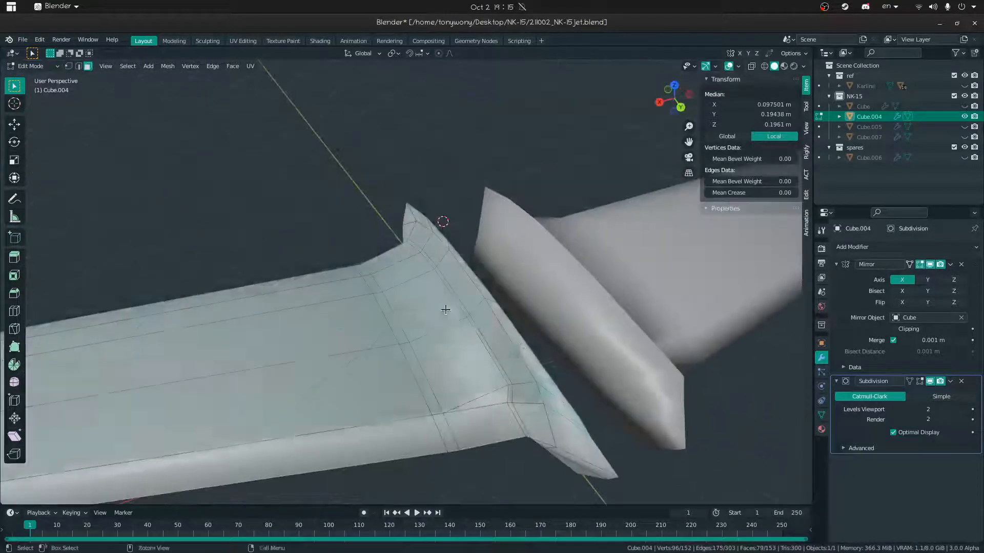
key(ctrl+z)
Try to bridge the middle of the flange opening with one face between its upper and lower borders and check the face loop
key(2)
middle_drag(586, 402, 473, 349)
middle_drag(437, 333, 460, 326)
click(459, 264)
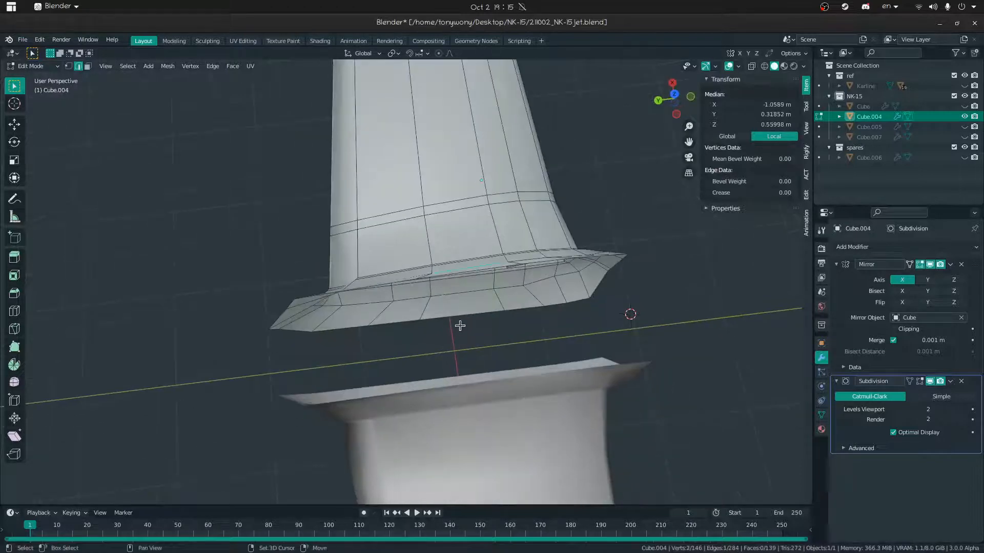
key(f)
key(3)
key(alt+a)
alt+click(468, 258)
mouse_move(468, 258)
middle_down()
mouse_move(351, 266)
mouse_move(411, 262)
mouse_move(456, 287)
mouse_move(467, 262)
middle_up()
key(2)
click(502, 269)
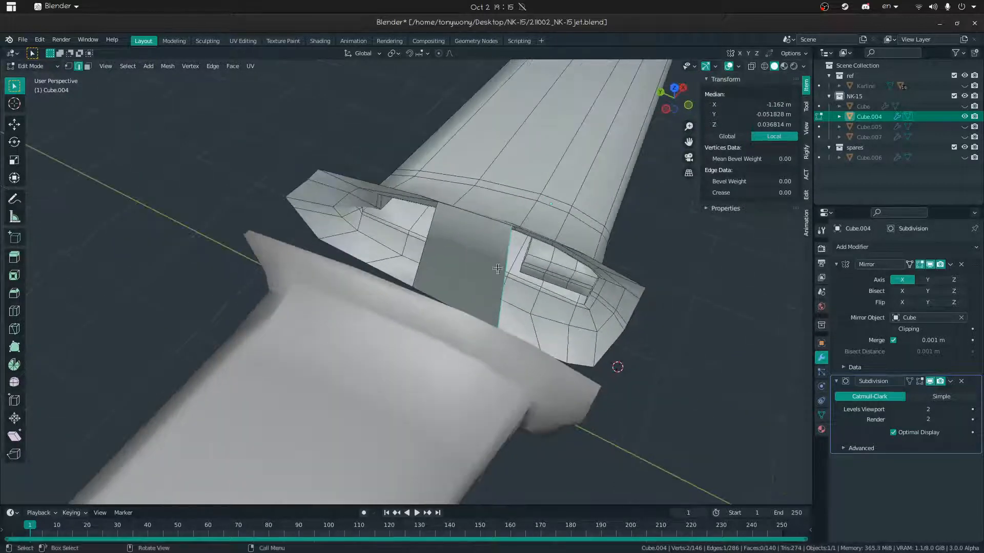
Merge all of the wing's vertices by distance
key(a)
middle_drag(581, 289, 553, 334)
key(m)
click(525, 332)
Delete the single face bridging the middle of the flange opening
click(419, 252)
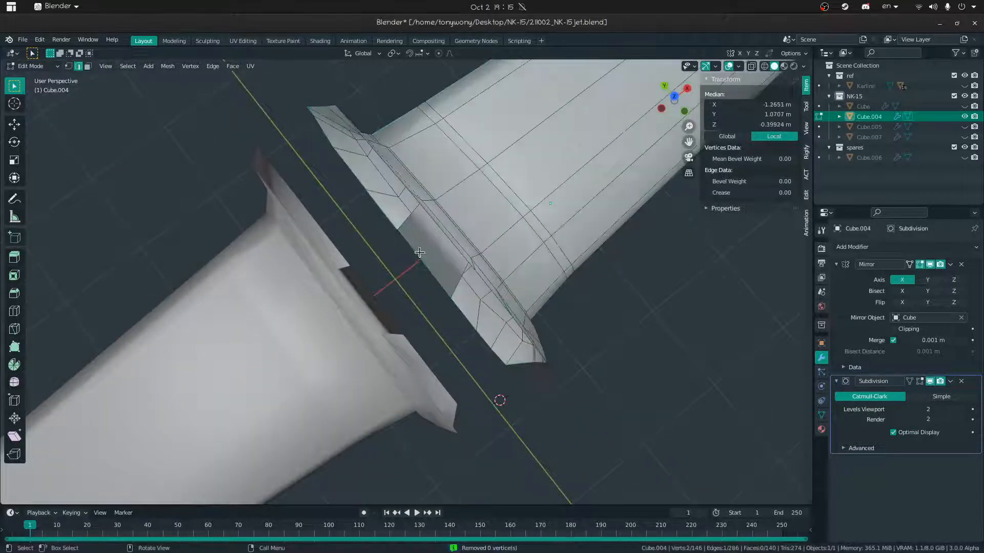
mouse_move(461, 273)
middle_down()
mouse_move(464, 231)
mouse_move(454, 256)
mouse_move(481, 277)
mouse_move(451, 272)
middle_up()
key(1)
click(490, 279)
key(3)
click(444, 269)
key(x)
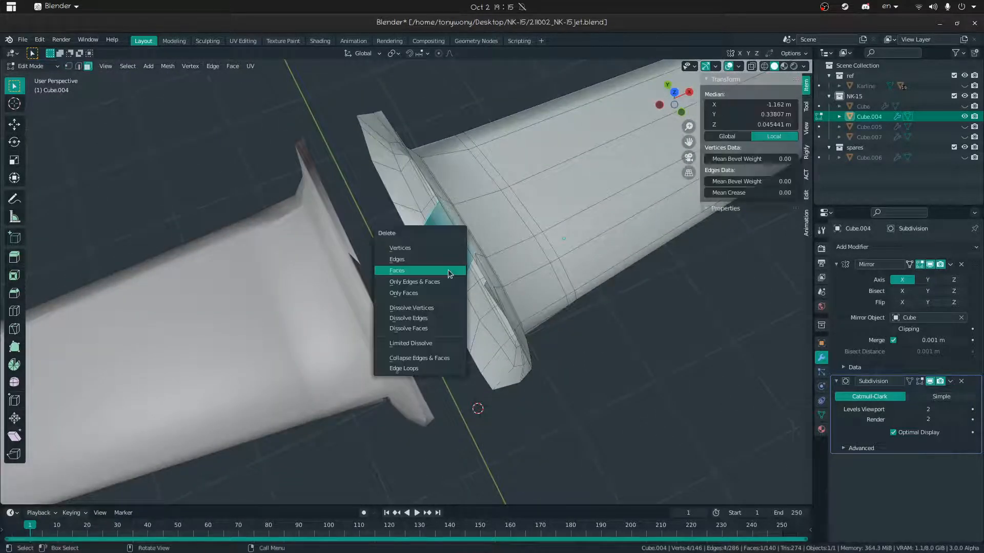
click(447, 271)
Create a new face across the middle of the flange opening between matching upper and lower border edges
key(2)
click(454, 229)
middle_drag(454, 228, 441, 305)
key(f)
Fill the remaining flange opening on both sides of the middle face with consecutive faces out to the ends
click(483, 276)
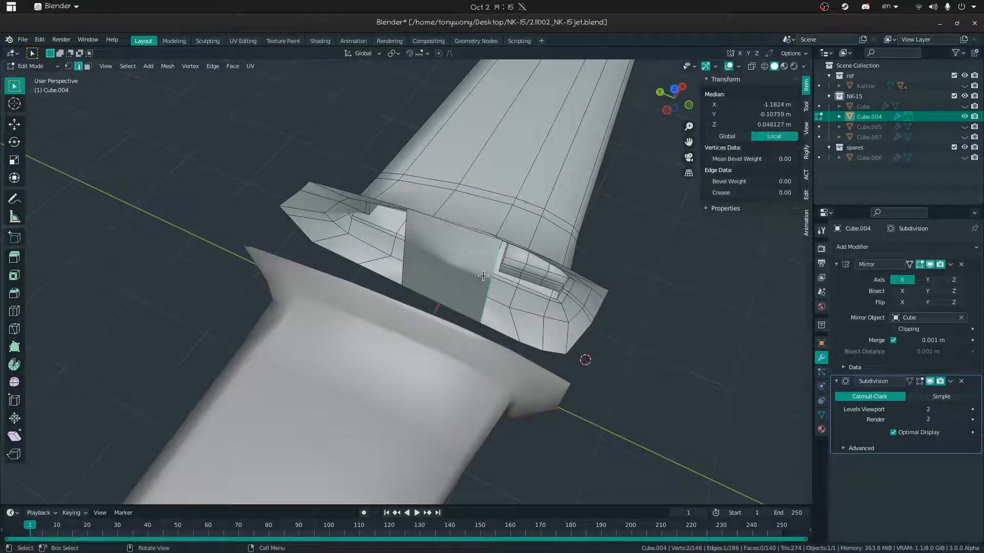
key(f)
key(f)
key(f)
middle_drag(512, 279, 384, 358)
key(f)
key(f)
key(f)
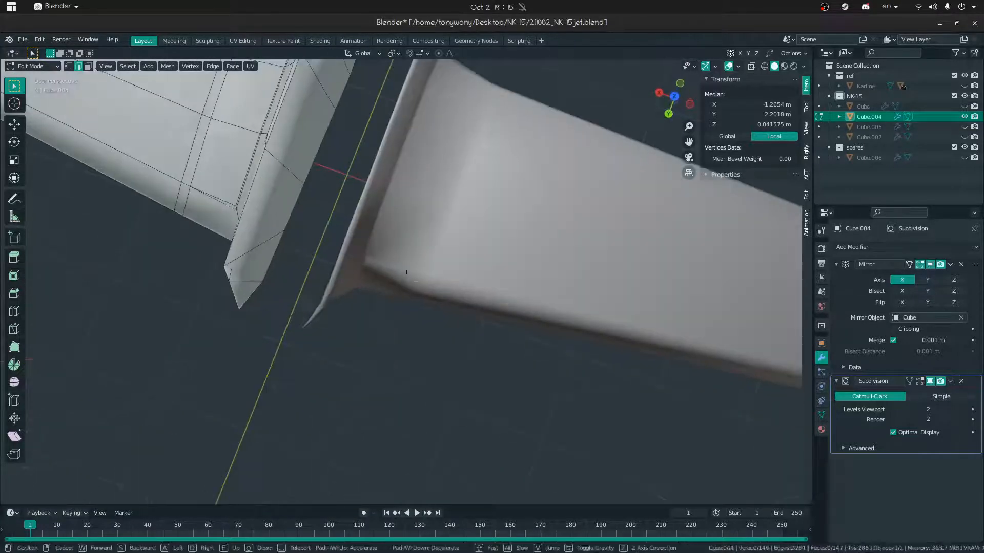
Select the row of new faces closing the flange from end to end and flatten them with LoopTools
key(shift+grave)
click(406, 282)
key(3)
click(526, 132)
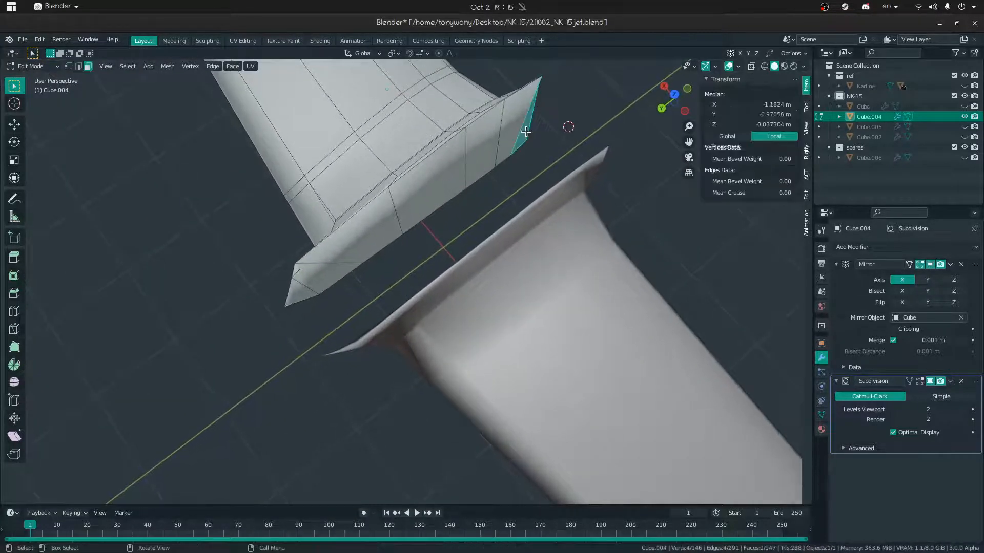
ctrl+shift+click(302, 298)
right_click(399, 290)
mouse_move(433, 290)
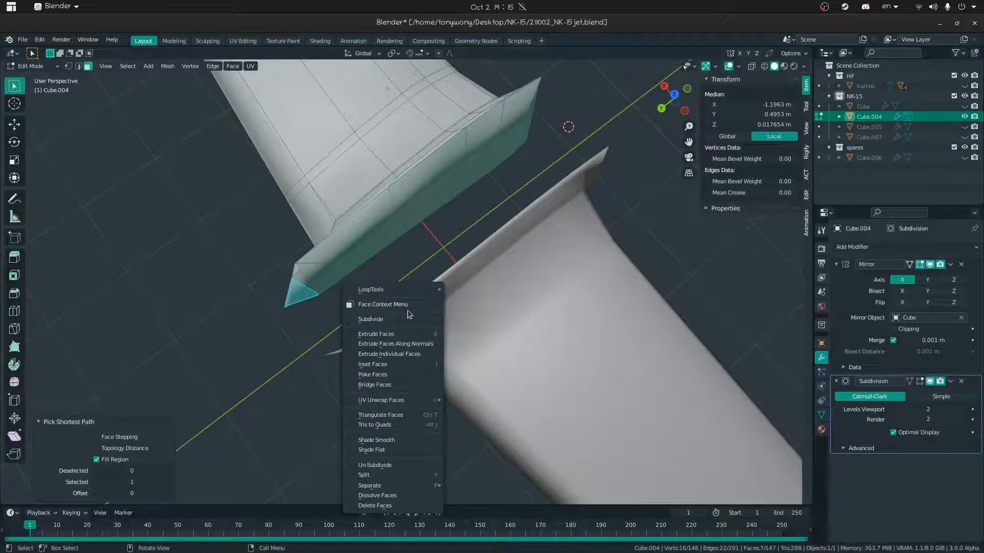
click(481, 320)
Bring back the other objects, check the closed wing root against the fuselage and save the file
middle_drag(336, 288, 474, 317)
key(Tab)
key(alt+h)
middle_drag(371, 307, 455, 399)
scroll(431, 328, down, 4)
middle_drag(430, 328, 408, 286)
click(383, 319)
middle_drag(383, 318, 433, 285)
click(22, 40)
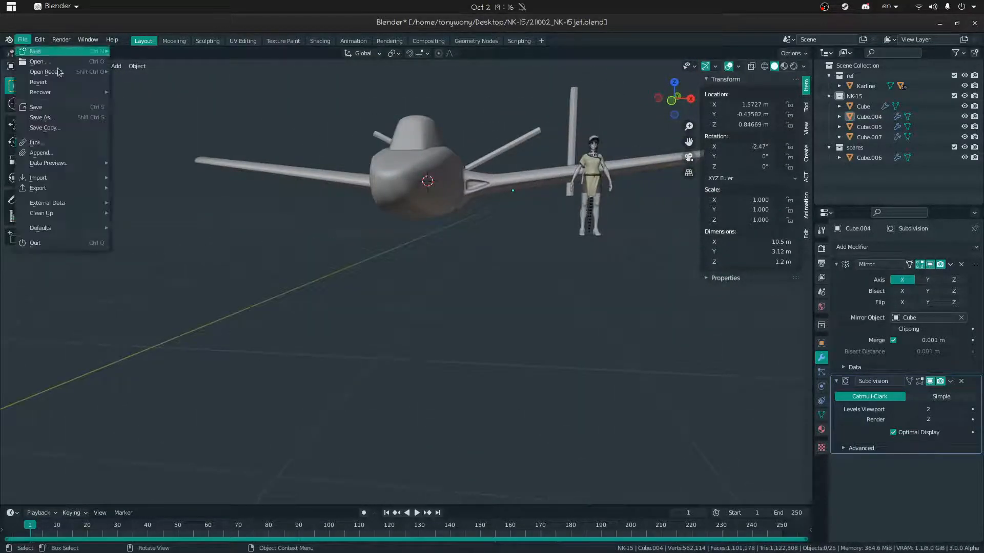
click(41, 107)
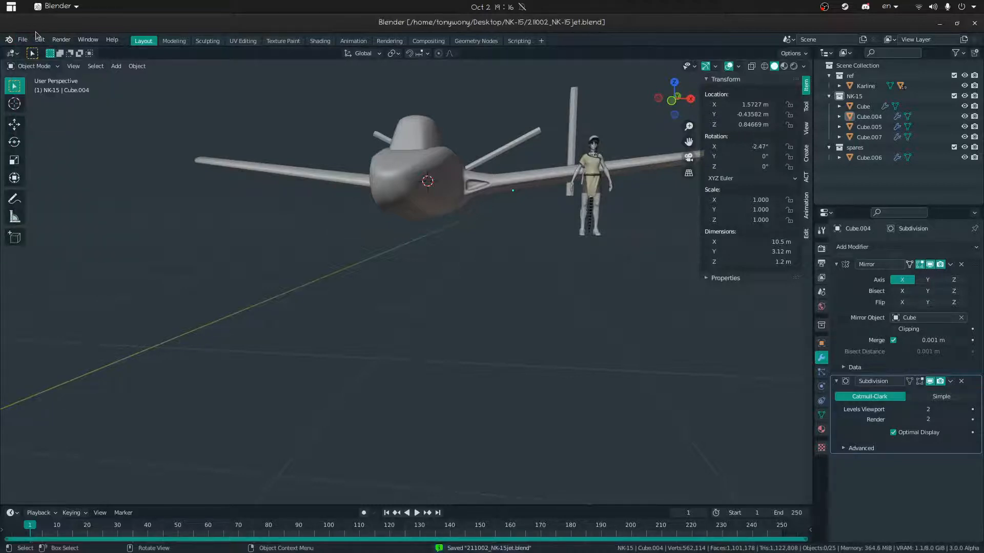
Union the fuselage with the wing using a Bool Tool brush boolean, with the wing as the active object
middle_drag(343, 218, 478, 183)
click(478, 183)
click(506, 342)
middle_drag(506, 342, 416, 292)
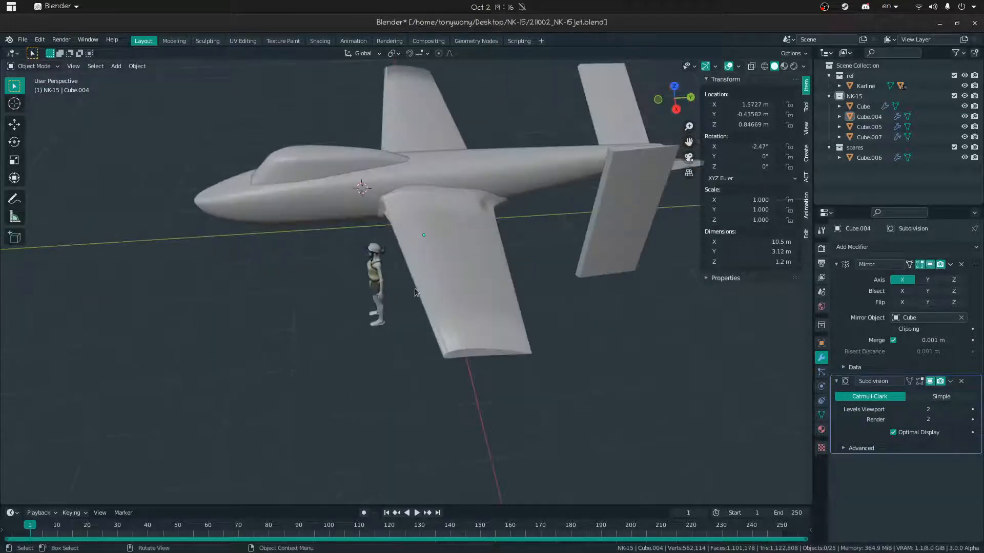
click(452, 134)
click(469, 172)
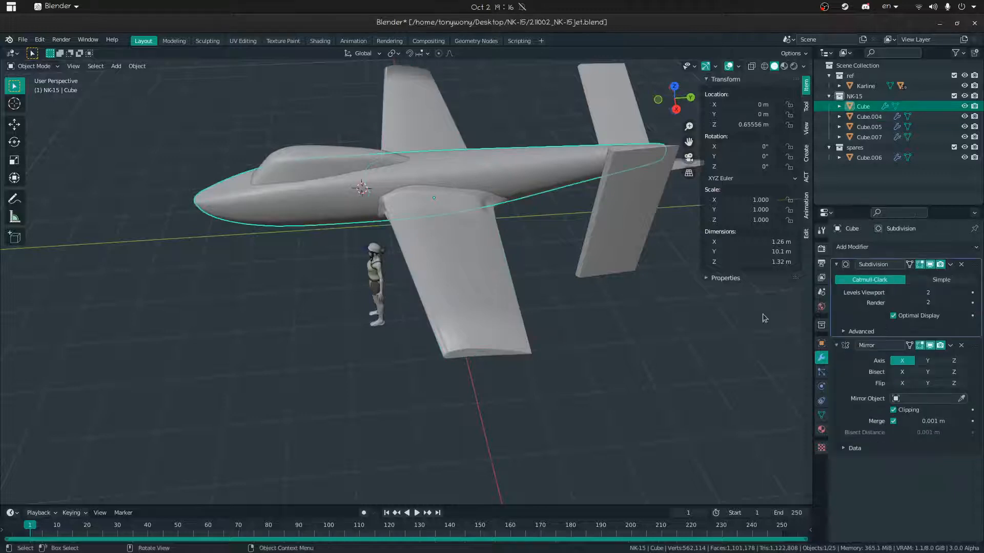
click(507, 306)
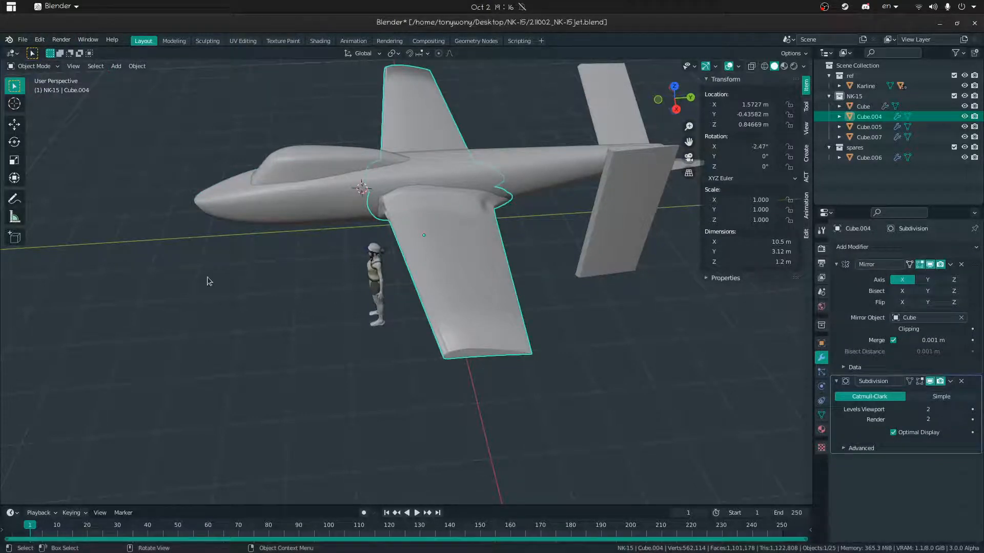
shift+click(301, 205)
shift+click(409, 259)
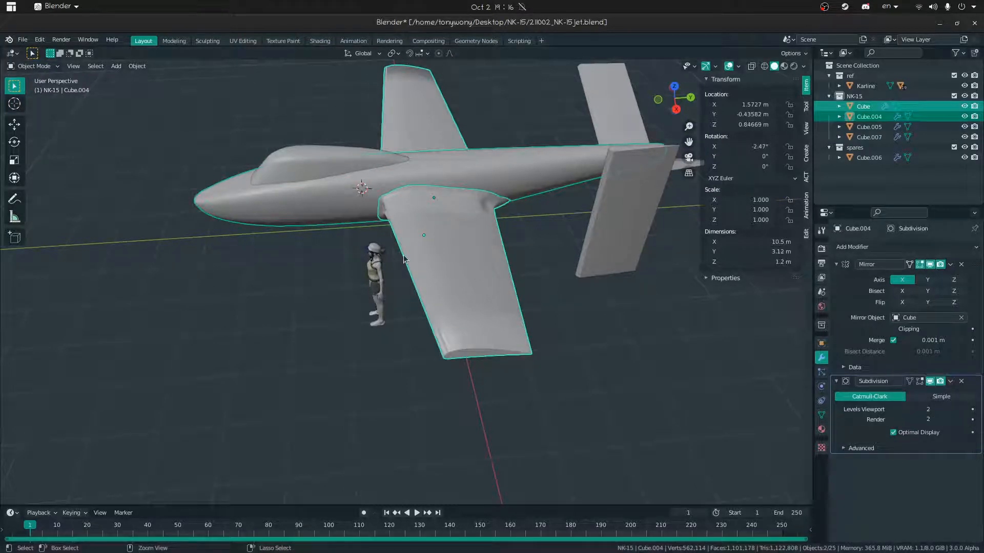
key(ctrl+KP_Add)
Examine the unioned wing and fuselage around the wing root from the front and above
click(294, 251)
middle_drag(294, 251, 314, 241)
key(shift+grave)
key(w)
click(406, 282)
click(445, 293)
middle_drag(445, 293, 493, 233)
Isolate the fuselage and wing and examine their union from underneath
click(482, 215)
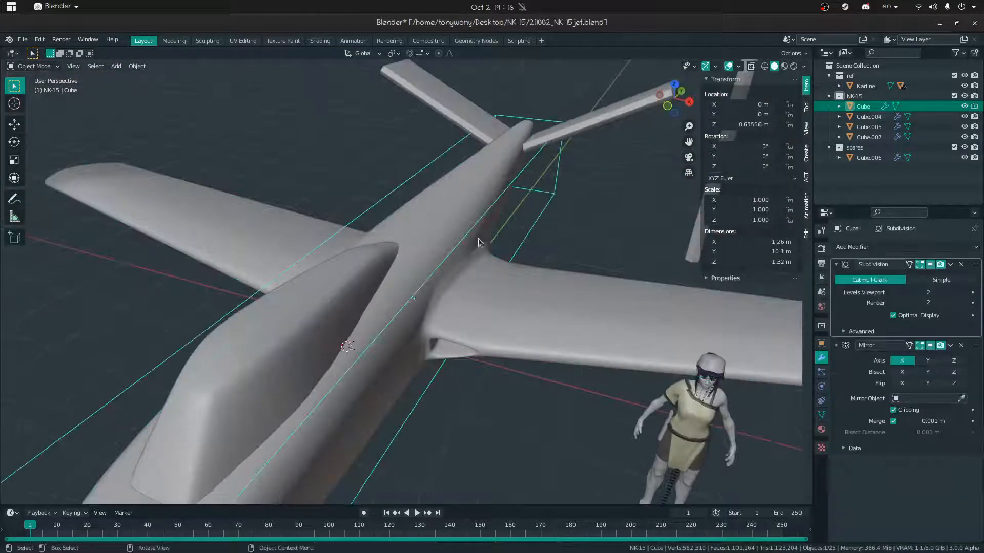
shift+click(500, 334)
key(shift+h)
middle_drag(553, 361, 528, 307)
scroll(409, 286, down, 5)
click(381, 354)
middle_drag(380, 353, 368, 331)
key(shift+grave)
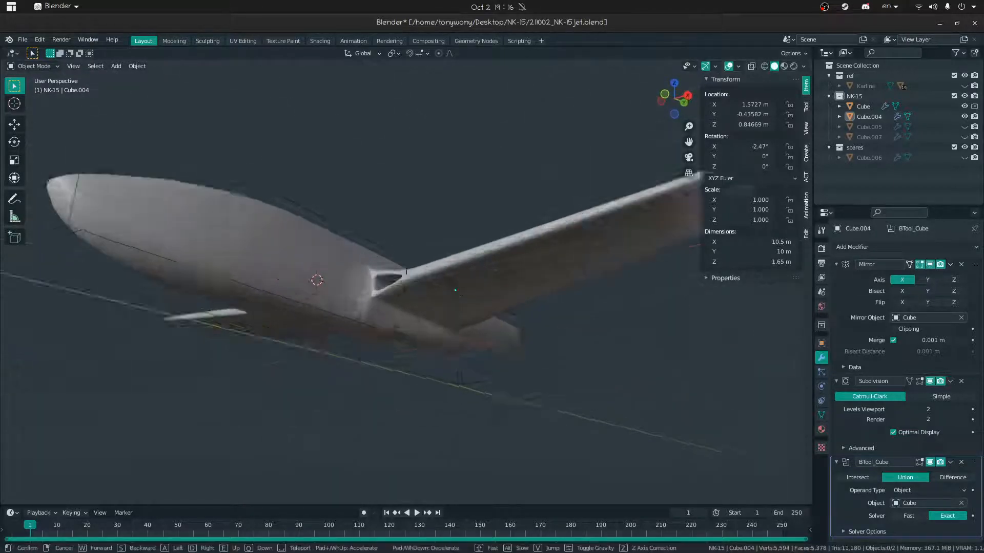
key(w)
click(407, 282)
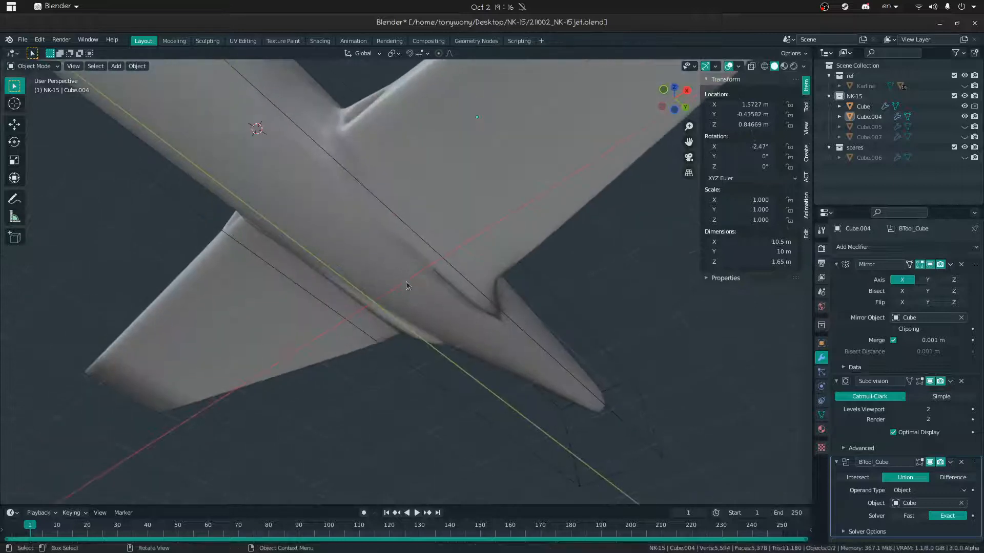
Select the wing and examine its root flange against the underside of the fuselage
click(397, 284)
key(Tab)
click(533, 307)
middle_drag(437, 296, 528, 309)
key(Tab)
key(Tab)
click(481, 285)
key(Tab)
middle_drag(430, 256, 402, 347)
scroll(397, 345, up, 4)
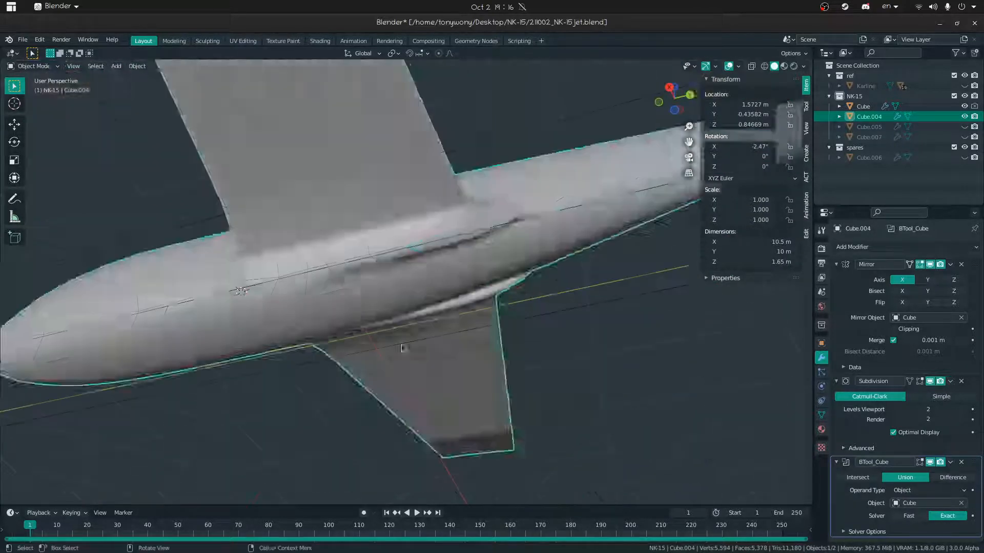
Raise the lower rear edge of the wing root flange slightly along Z in Edit Mode
key(Tab)
key(2)
click(484, 235)
mouse_move(543, 247)
middle_down()
mouse_move(493, 248)
mouse_move(527, 258)
middle_up()
key(3)
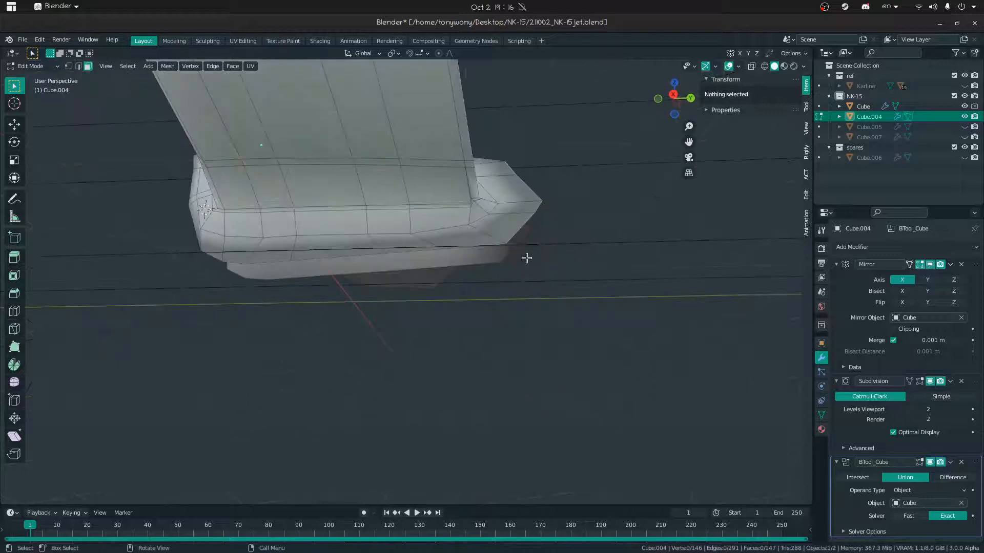
click(478, 252)
key(g)
key(z)
click(471, 243)
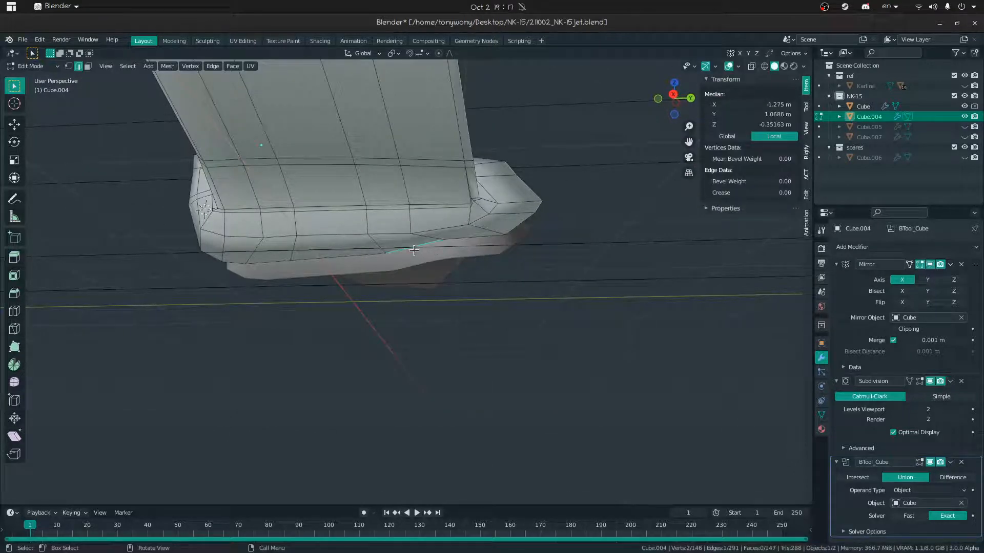
Raise the vertex at the lower rear corner of the wing root flange slightly along Z
key(1)
click(506, 237)
key(g)
key(z)
click(521, 234)
key(Tab)
Examine the underside of the fuselage where the wing root flange breaks through its surface
middle_drag(455, 251, 352, 226)
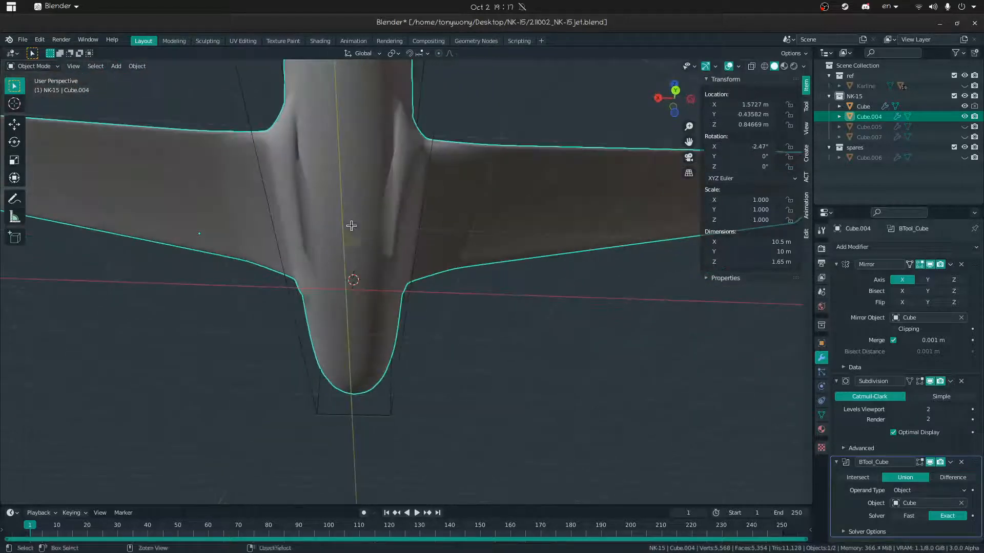
key(Tab)
scroll(351, 225, up, 5)
key(2)
click(351, 226)
key(ctrl+Tab)
click(280, 224)
middle_drag(279, 221, 301, 233)
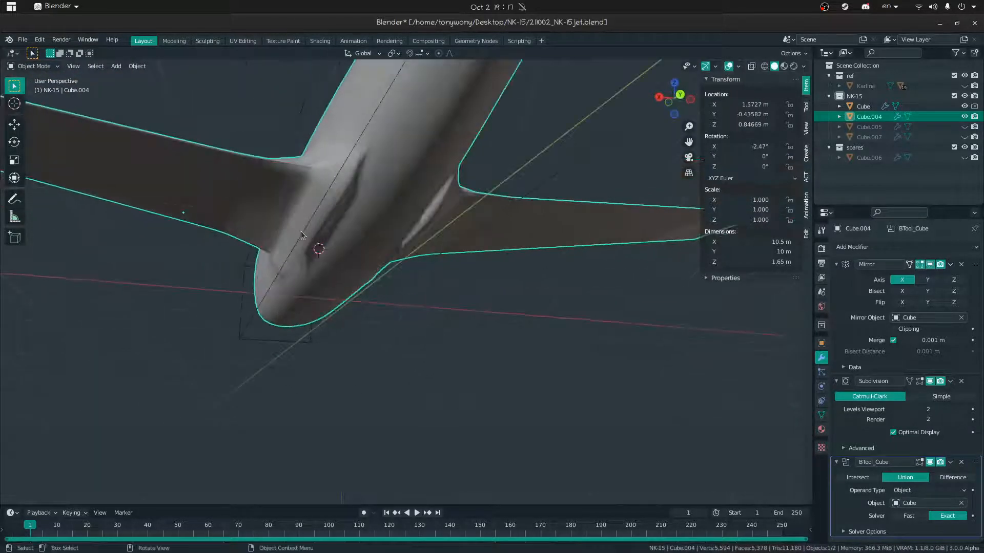
Isolate the fuselage and put it in Edit Mode
click(301, 236)
key(Tab)
click(367, 245)
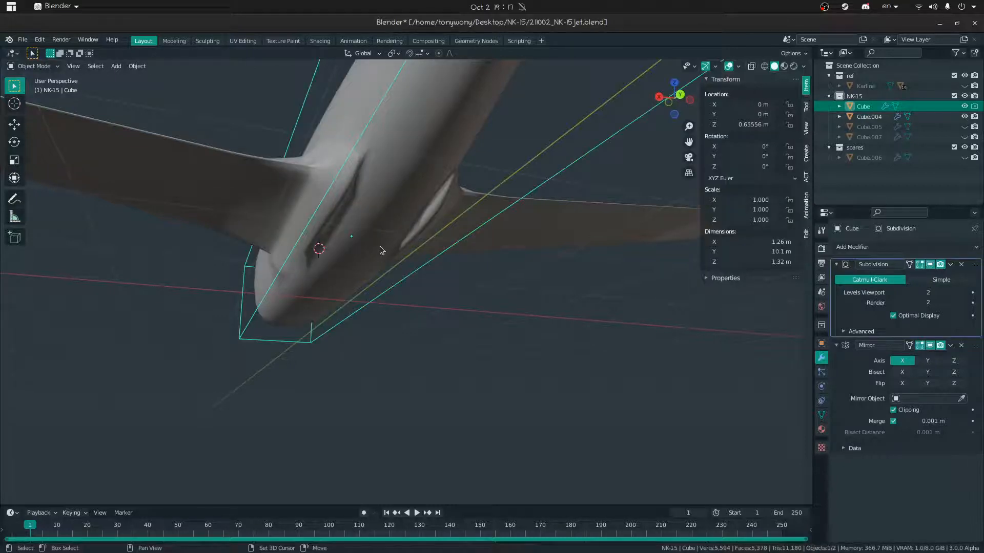
key(shift+h)
key(ctrl+Tab)
click(555, 254)
Lower the two selected bottom faces of the fuselage along Z and bring back the hidden objects
key(3)
click(385, 204)
middle_drag(385, 204, 287, 246)
shift+click(290, 249)
key(g)
click(290, 249)
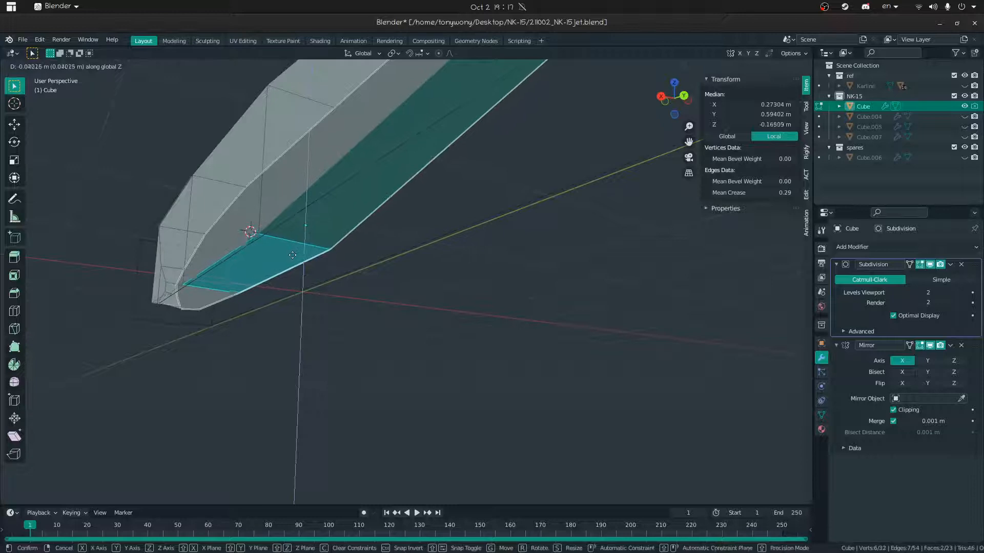
key(ctrl+Tab)
click(362, 274)
key(alt+h)
Examine the fuselage's bottom faces and both wing roots from underneath
click(400, 303)
middle_drag(400, 303, 330, 282)
key(shift+grave)
key(w)
click(406, 282)
key(ctrl+Tab)
click(506, 242)
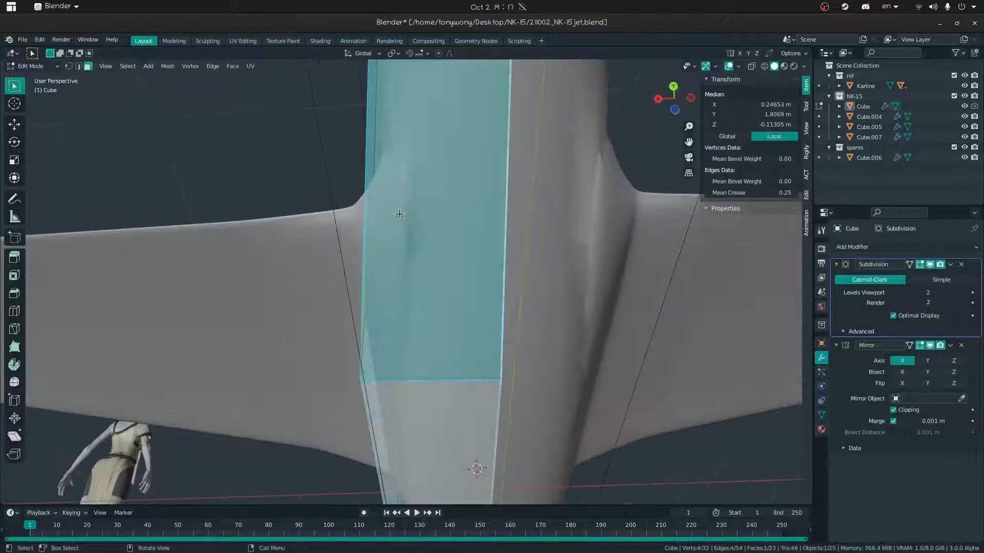
key(shift+grave)
click(406, 282)
key(ctrl+Tab)
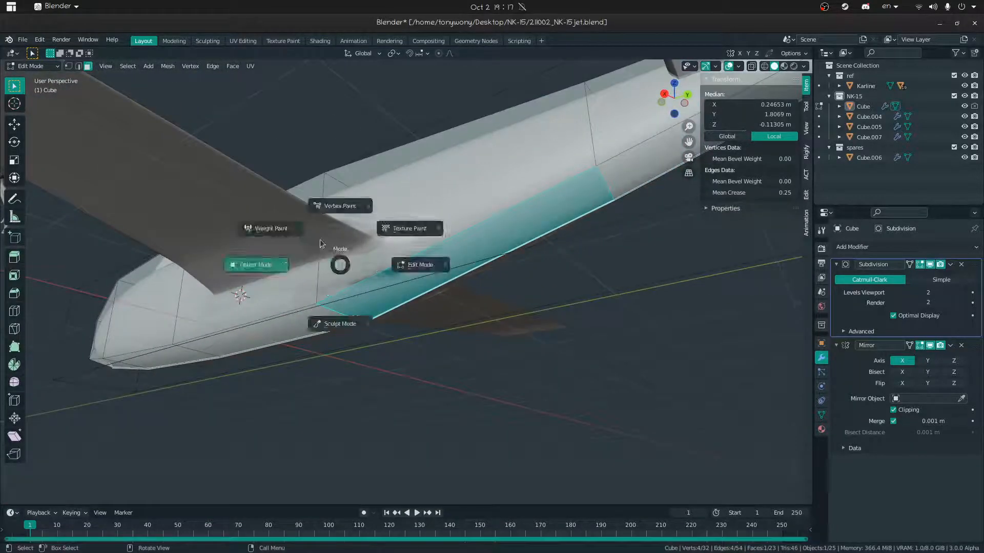
click(257, 264)
Raise one vertex on the inner lower edge of the wing root flange along Z
click(362, 230)
key(Tab)
click(414, 257)
middle_drag(434, 256, 386, 255)
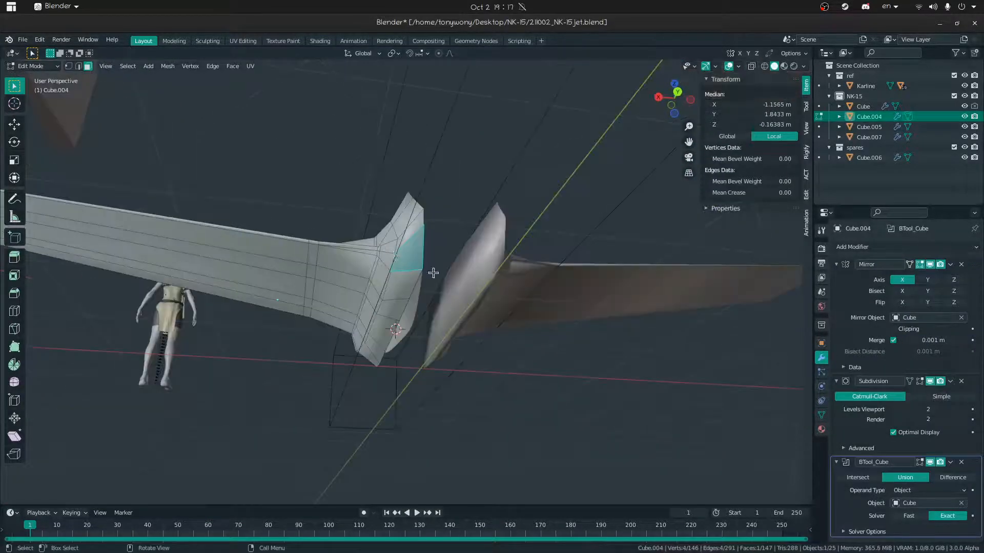
key(1)
key(alt+a)
click(425, 272)
key(g)
key(z)
click(416, 264)
key(Tab)
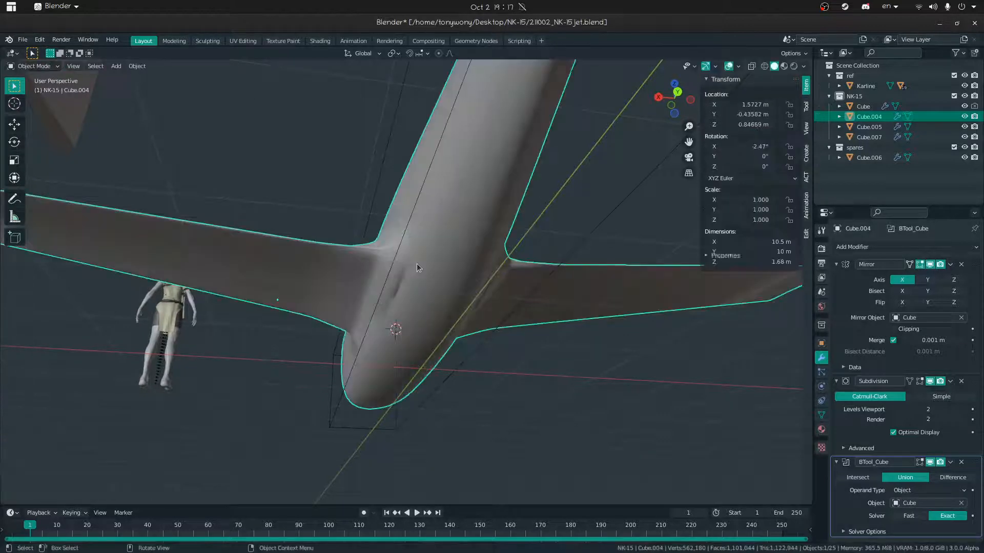
Examine the whole jet and its wing-to-fuselage union from below, front and side
middle_drag(417, 264, 463, 268)
click(438, 395)
middle_drag(438, 395, 575, 342)
scroll(250, 346, down, 10)
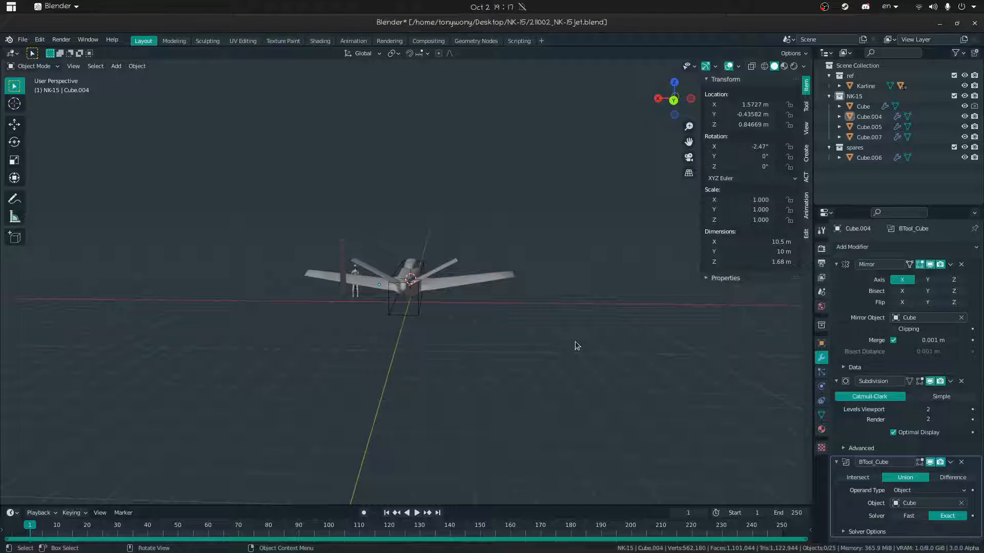
click(437, 273)
click(499, 279)
middle_drag(500, 280, 595, 289)
key(shift+grave)
key(w)
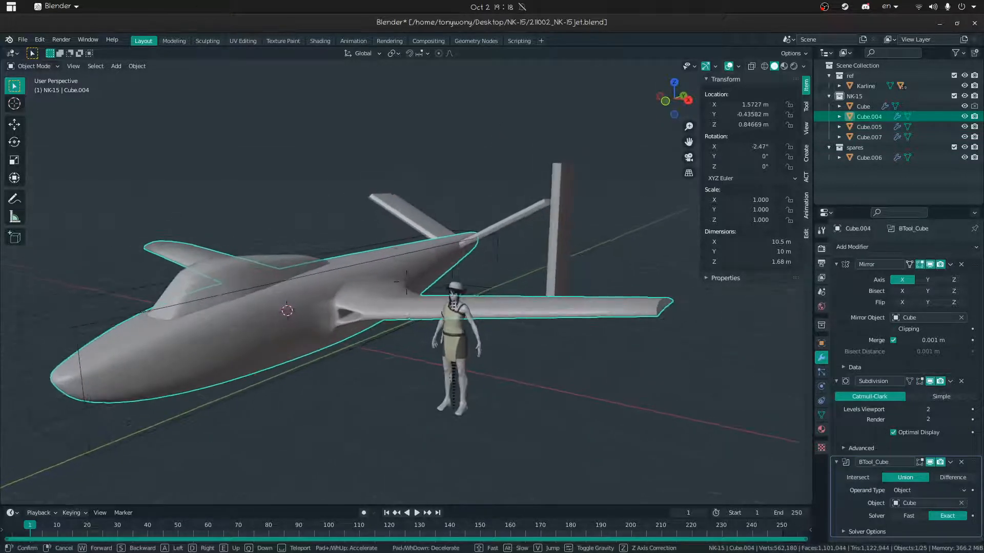
click(406, 285)
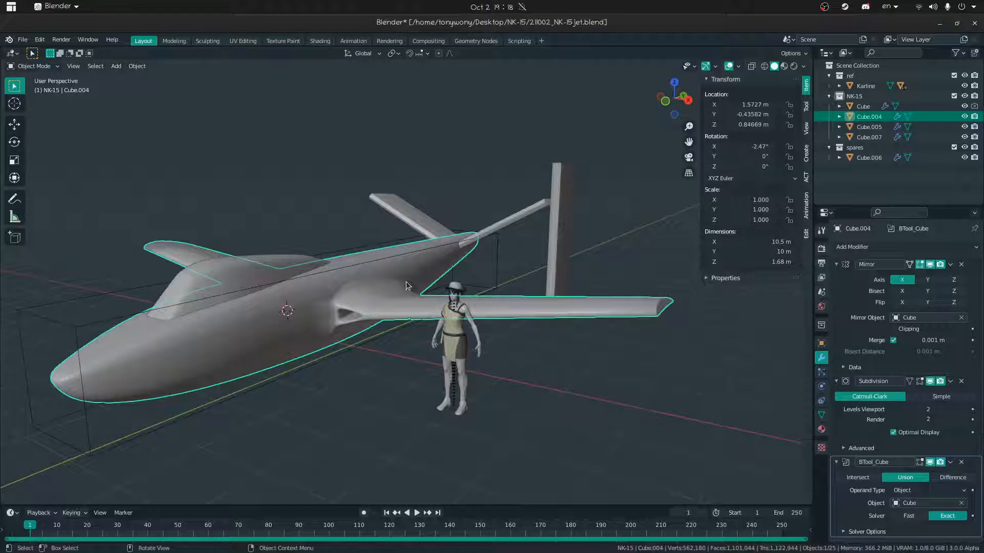
click(299, 341)
click(352, 402)
click(187, 366)
middle_drag(187, 366, 241, 361)
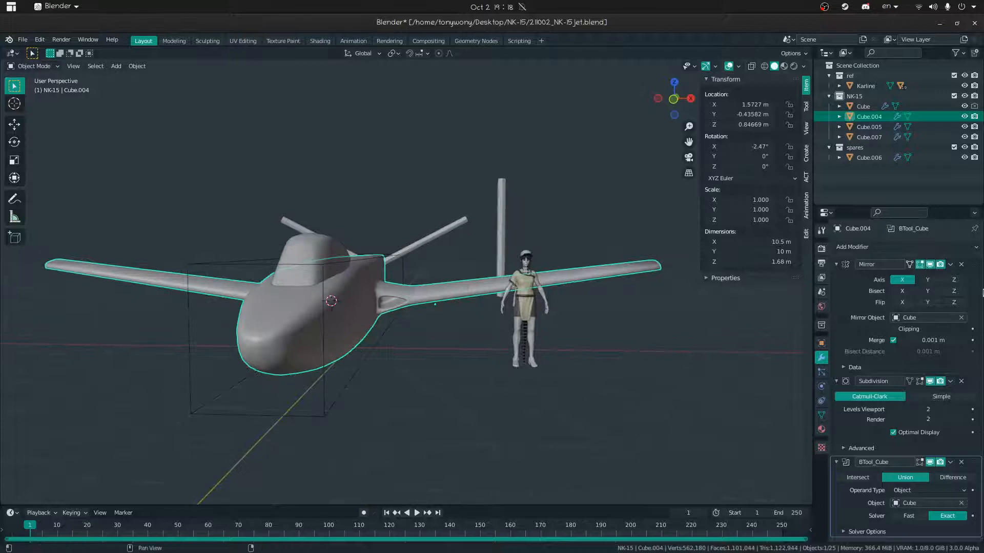
middle_drag(315, 223, 217, 307)
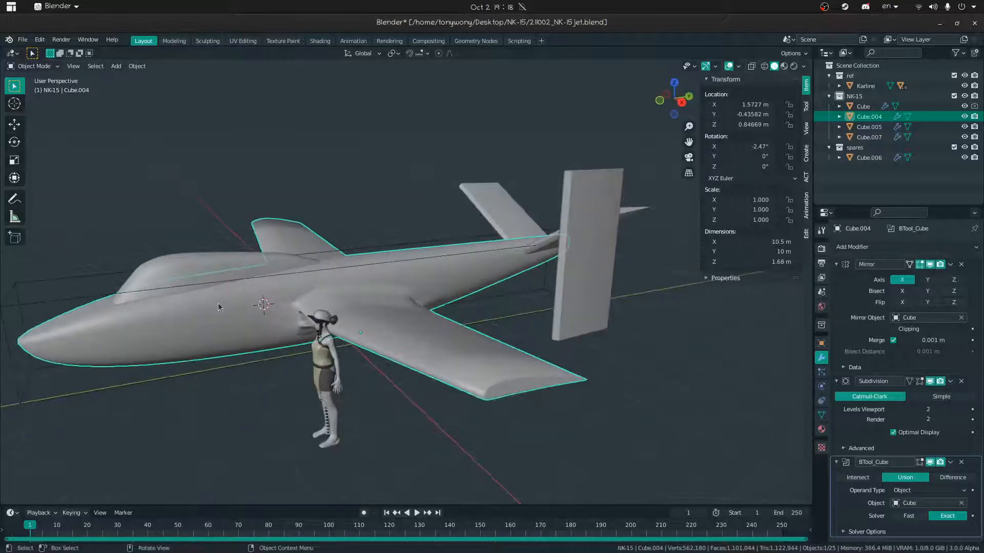
Remove the Subdivision modifiers from the fuselage and the wing
click(369, 264)
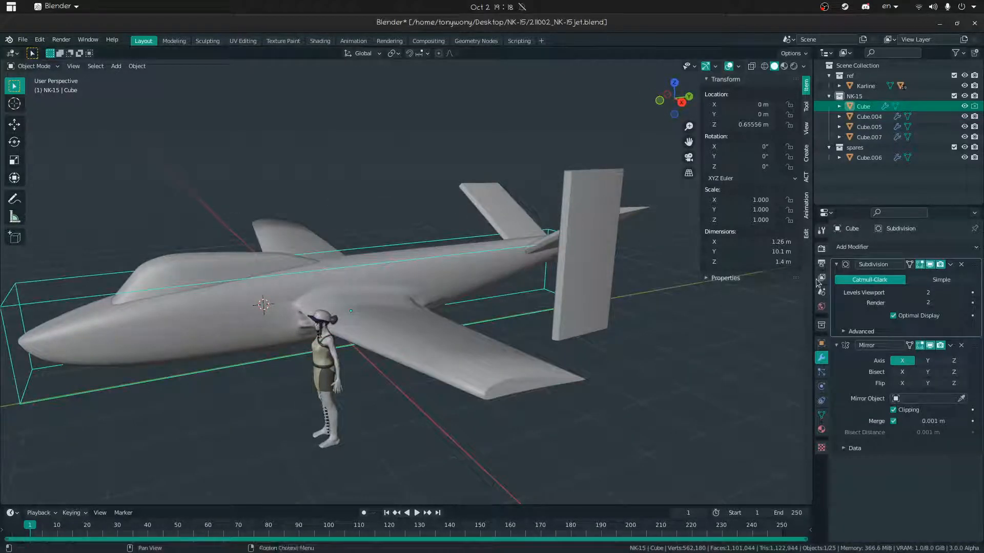
click(895, 293)
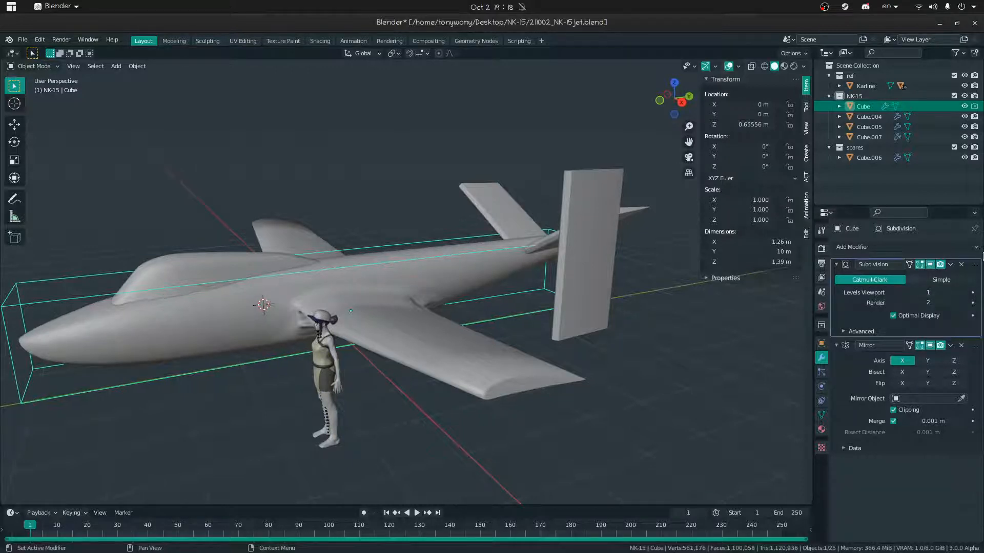
click(962, 265)
middle_drag(402, 327, 461, 304)
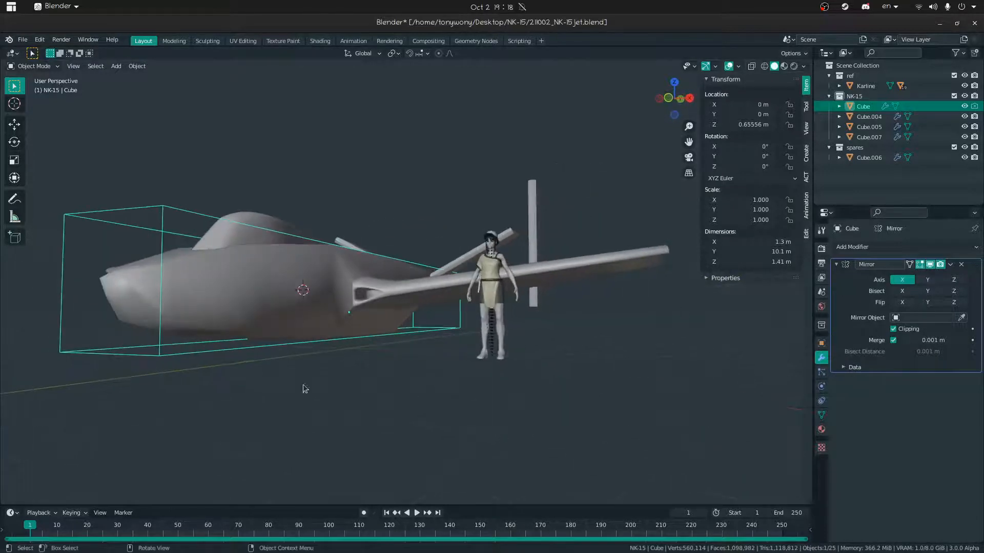
middle_drag(304, 389, 318, 313)
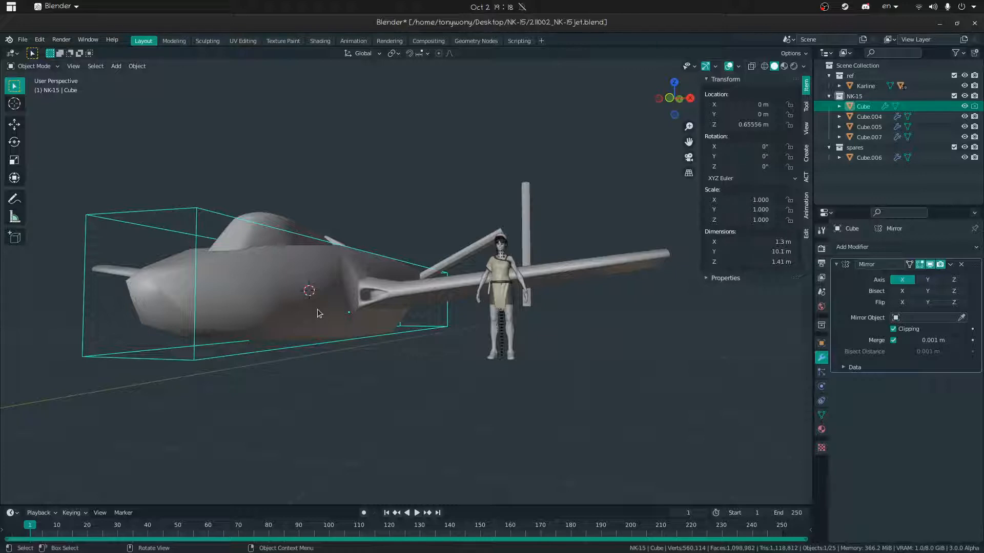
middle_drag(295, 324, 349, 281)
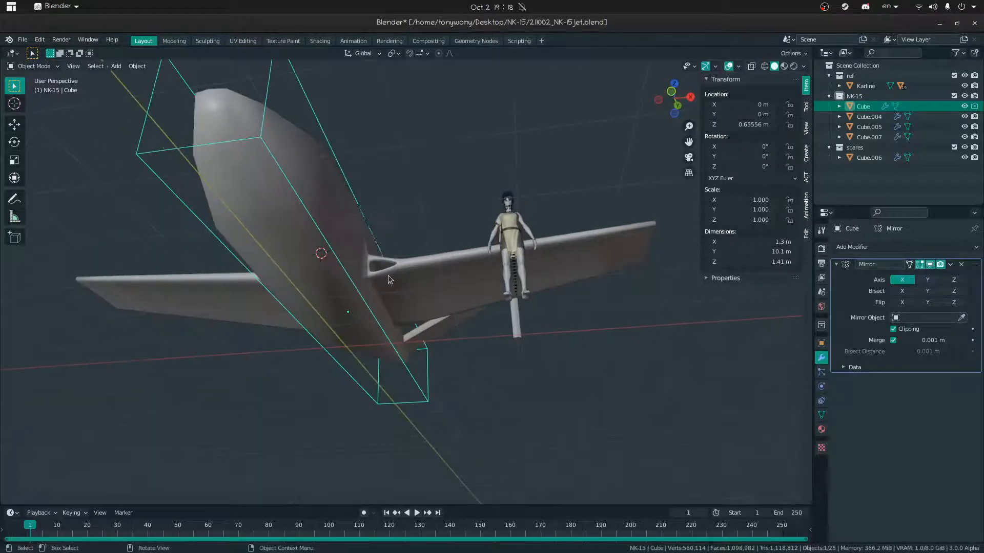
click(352, 278)
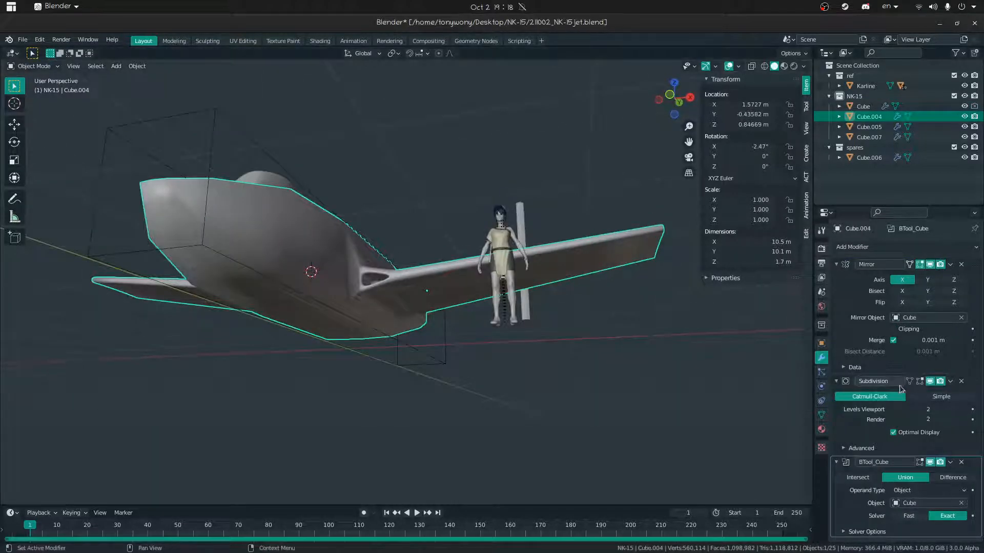
click(961, 381)
middle_drag(481, 287, 536, 287)
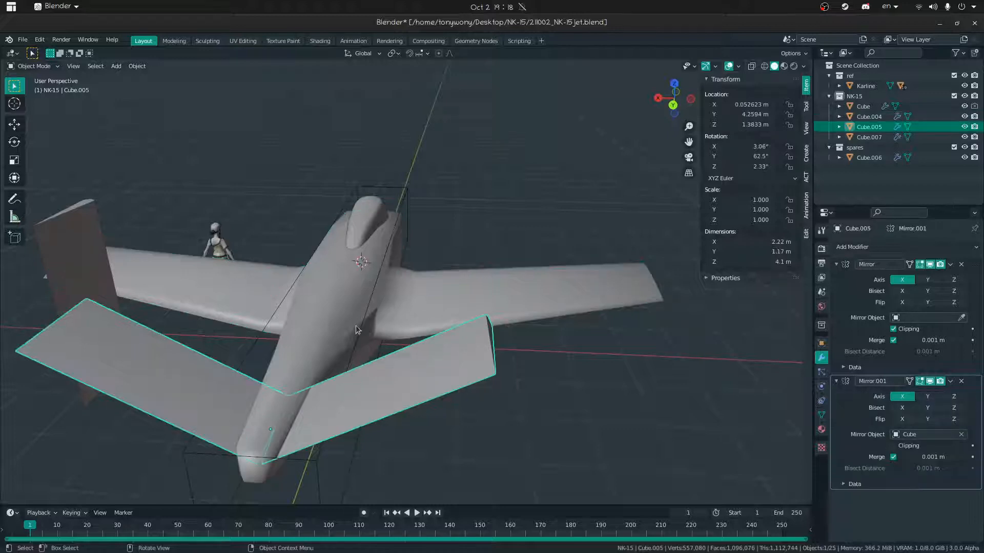
Remove the Mirror modifiers from the wing and the fuselage, leaving only one half of the jet
click(392, 308)
click(960, 264)
middle_drag(290, 291, 266, 286)
scroll(265, 286, up, 2)
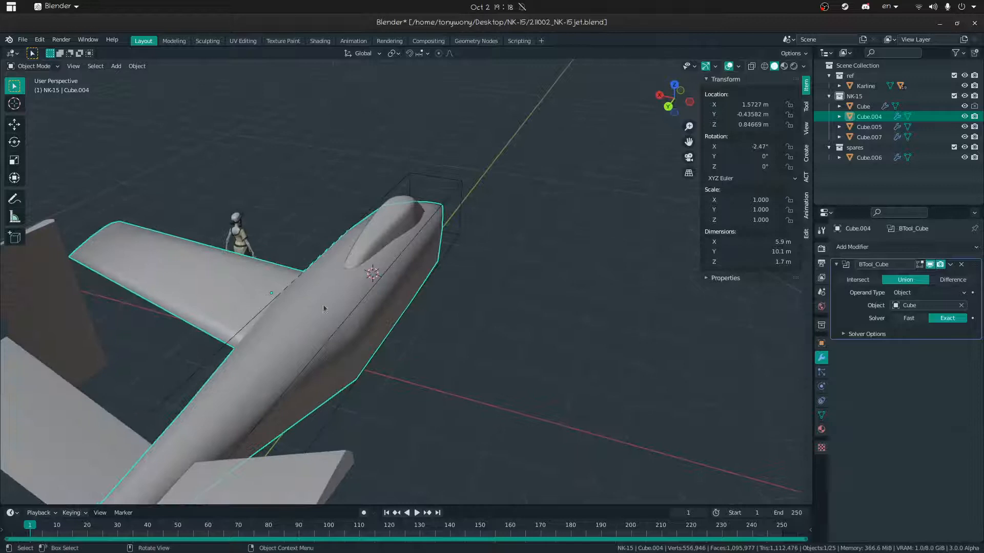
click(349, 316)
click(960, 265)
middle_drag(563, 400, 325, 367)
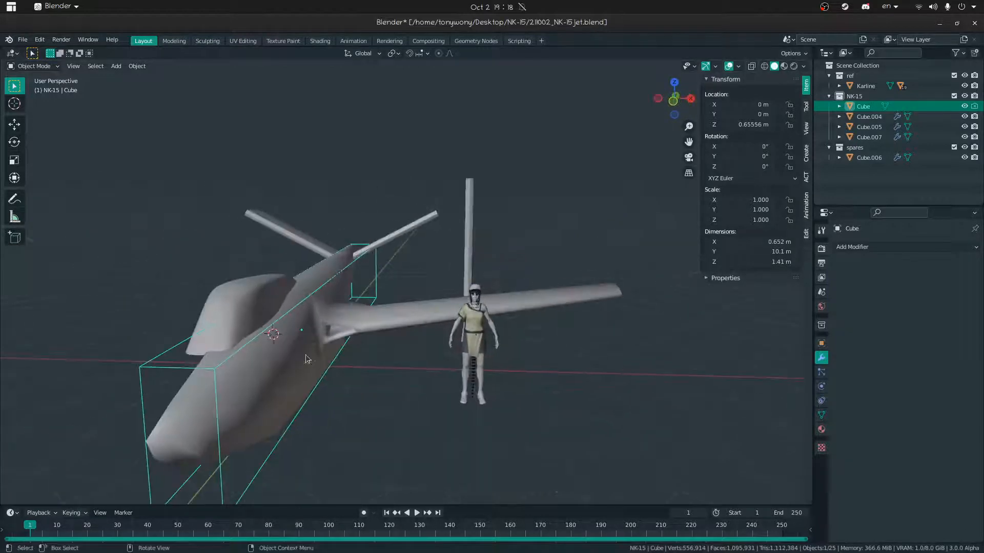
Apply the wing's BTool_Cube union modifier and delete the separate fuselage object
click(268, 328)
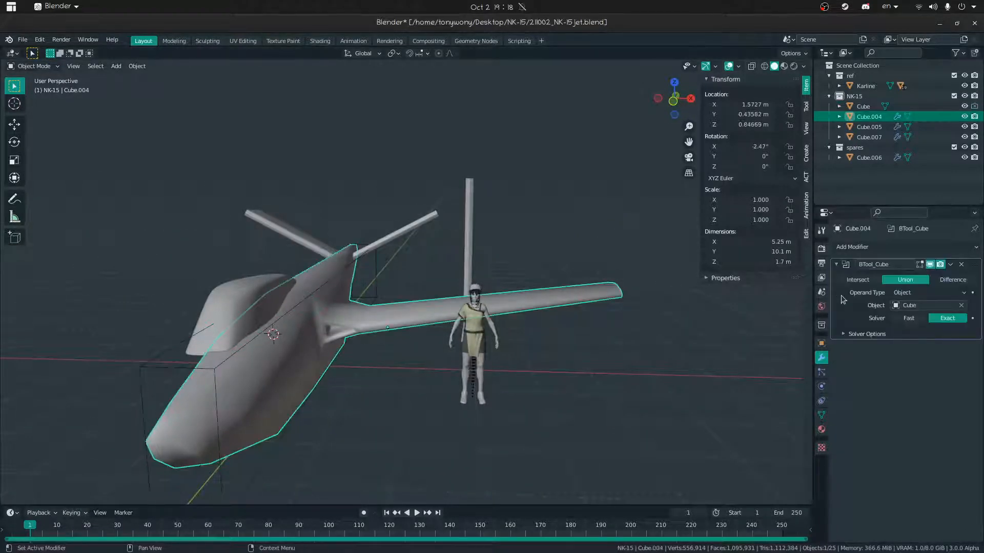
click(333, 283)
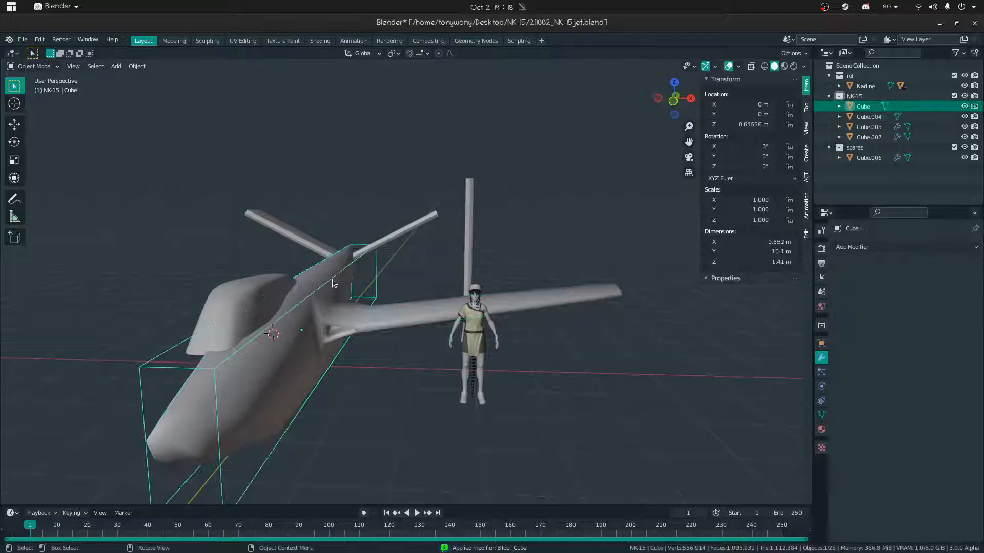
click(333, 283)
Isolate the joined mesh and examine its vertices around the wing root in Edit Mode
click(343, 316)
middle_drag(343, 315, 294, 311)
key(shift+h)
key(Tab)
click(392, 302)
middle_drag(410, 303, 327, 319)
key(shift+grave)
key(w)
click(406, 283)
click(459, 306)
middle_drag(459, 303, 520, 251)
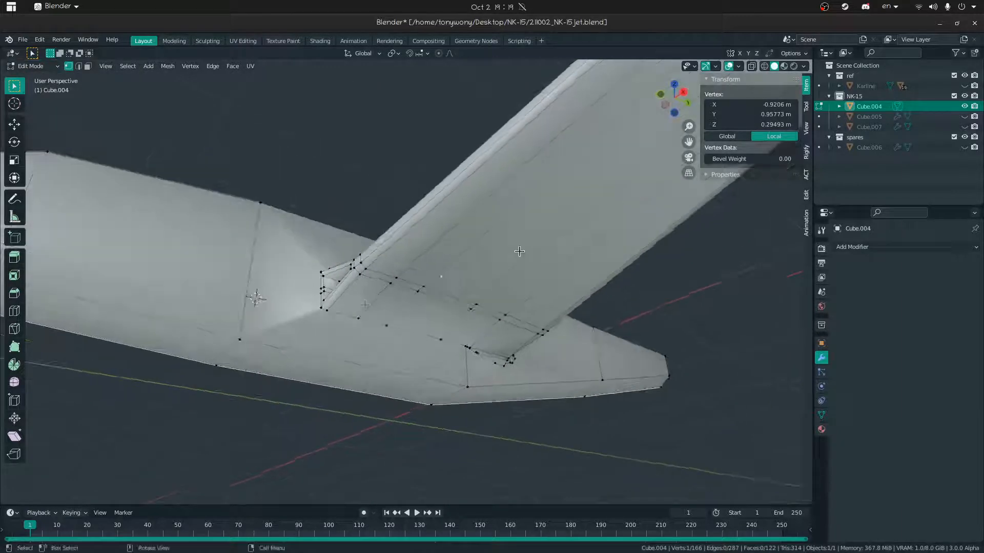
Check the face topology at the wing root by selecting the band of faces between wing and fuselage
click(298, 346)
middle_drag(297, 346, 435, 278)
key(3)
click(341, 293)
click(253, 312)
middle_drag(252, 312, 452, 276)
click(480, 279)
key(1)
click(466, 296)
key(3)
alt+click(452, 275)
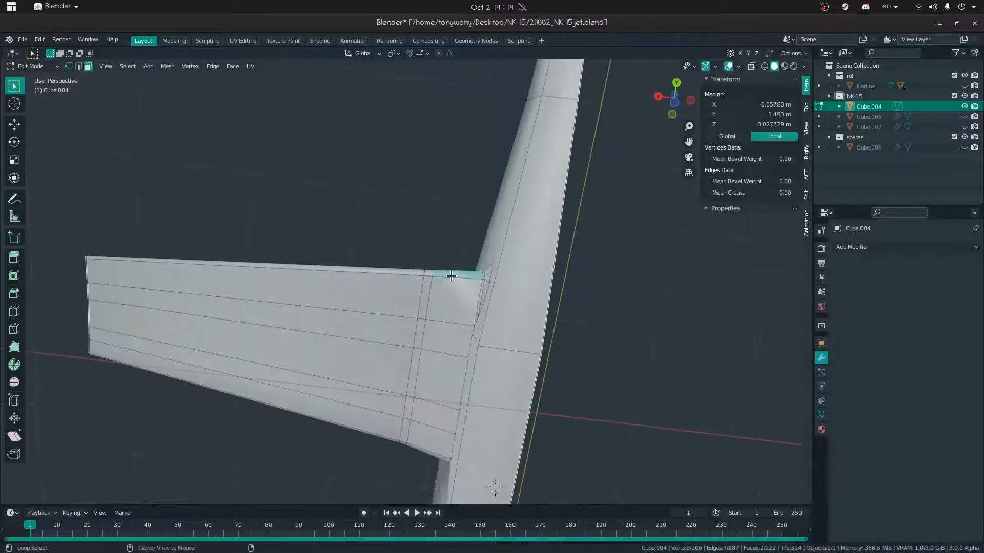
ctrl+shift+click(446, 395)
Examine the joined mesh's vertices around the wing root from below, front and above
middle_drag(446, 394, 522, 373)
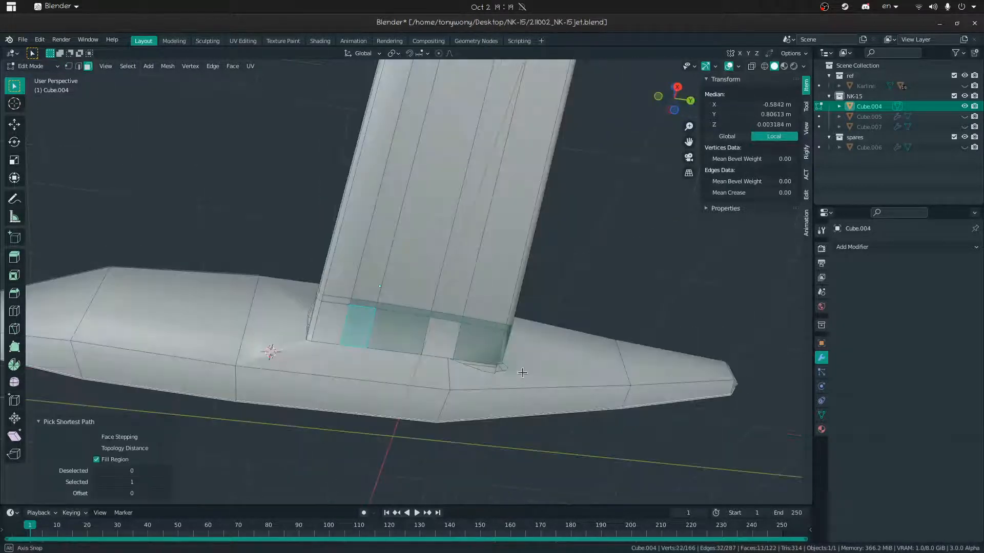
click(434, 362)
middle_drag(435, 362, 514, 390)
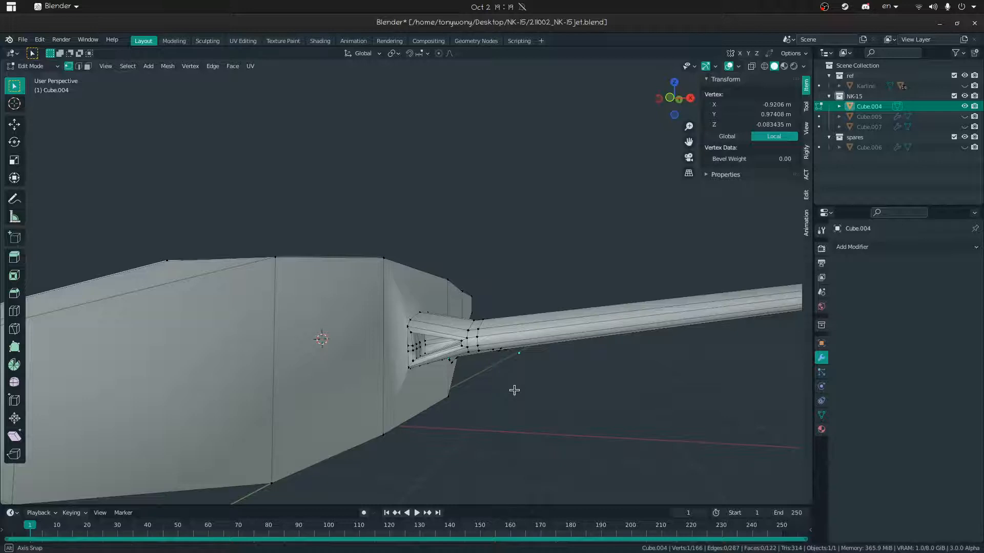
middle_drag(429, 332, 403, 321)
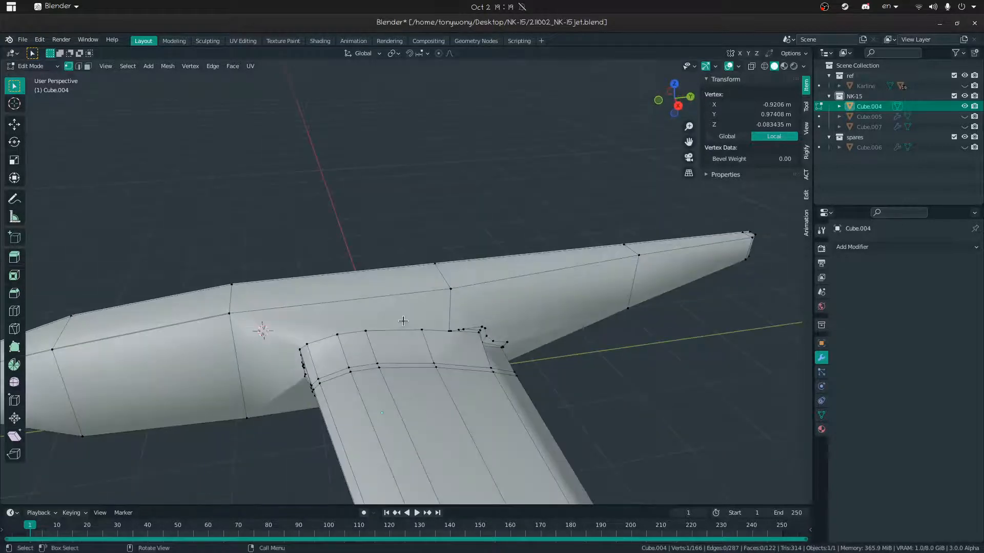
click(410, 306)
click(523, 297)
middle_drag(522, 297, 125, 295)
Leave Edit Mode and add a Mirror modifier on the X axis to the joined mesh
key(Tab)
click(852, 247)
click(852, 247)
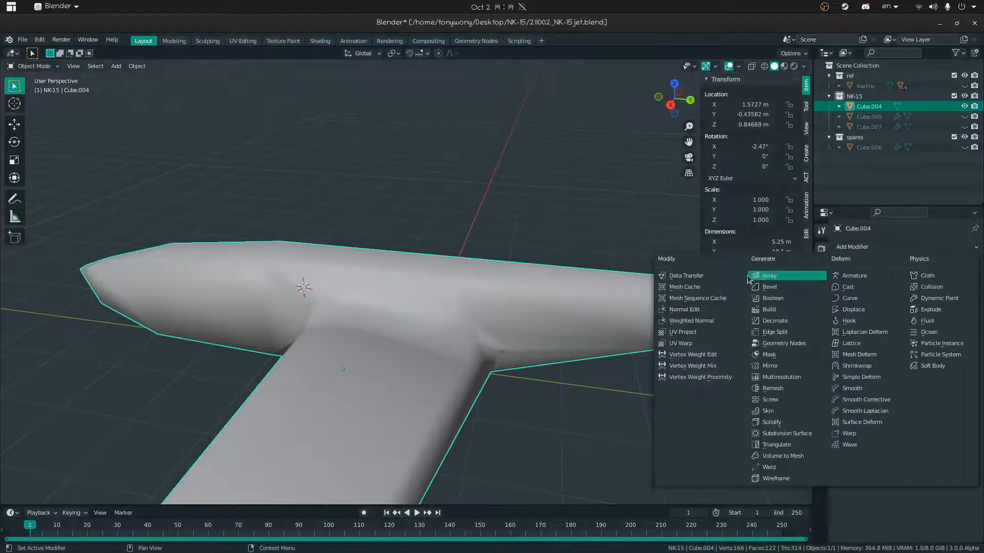
click(768, 366)
middle_drag(380, 315, 441, 225)
scroll(492, 256, down, 5)
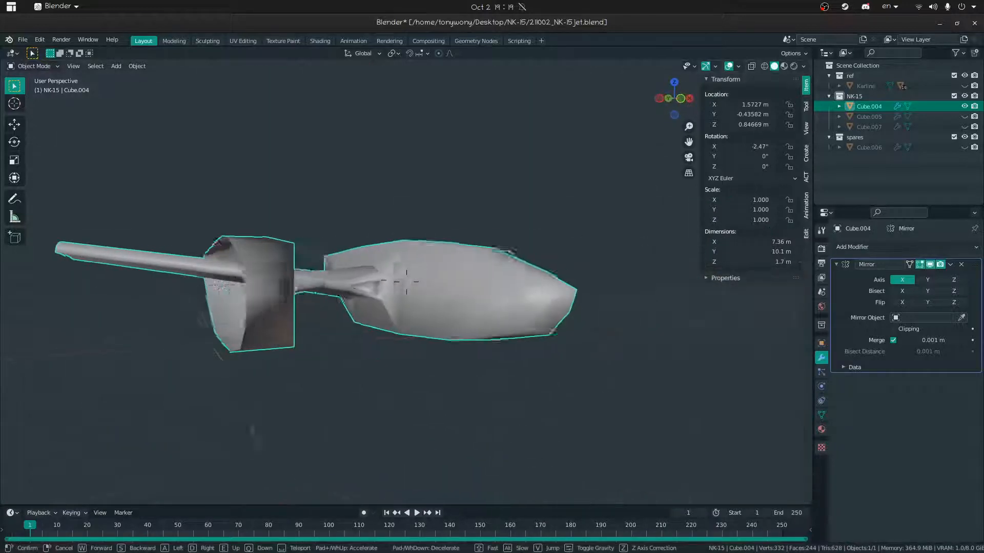
Set the joined mesh's origin to the 3D cursor so the Mirror modifier mirrors it across the aircraft's centreline
middle_drag(559, 272, 650, 278)
key(Tab)
middle_drag(398, 249, 451, 267)
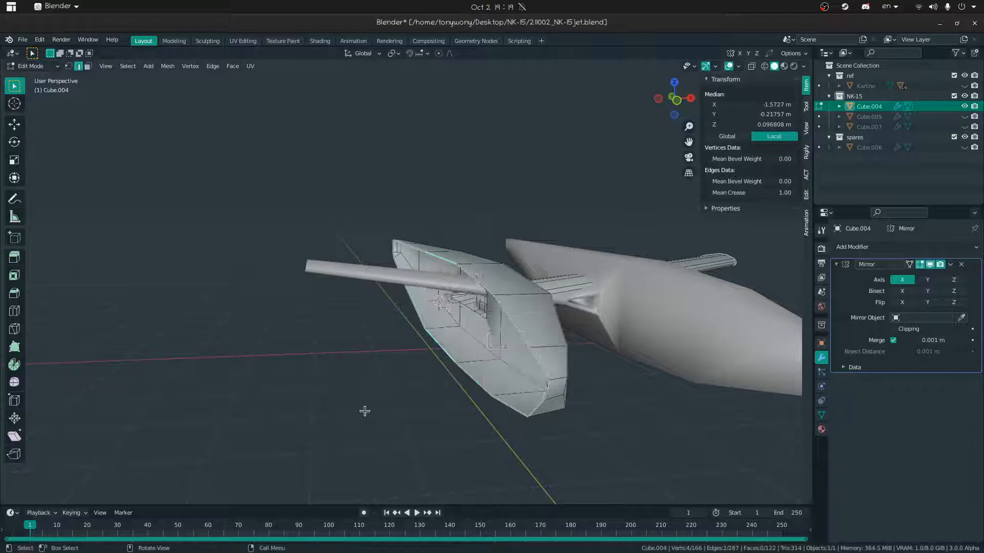
key(Tab)
right_click(495, 318)
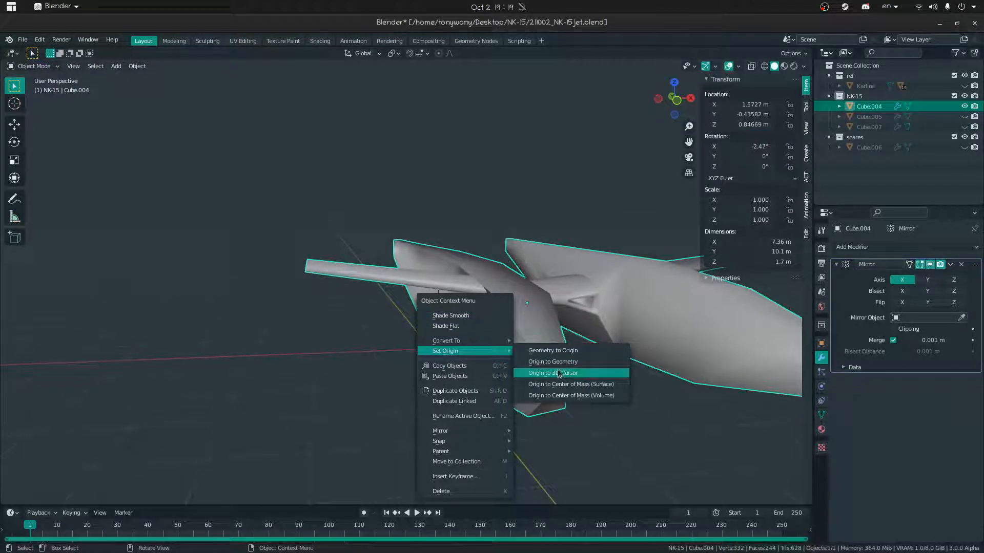
click(560, 374)
middle_drag(560, 374, 386, 352)
middle_drag(578, 386, 458, 288)
Examine the wing root's vertices in Edit Mode and select the adjoining fuselage faces to check the topology on the underside
key(Tab)
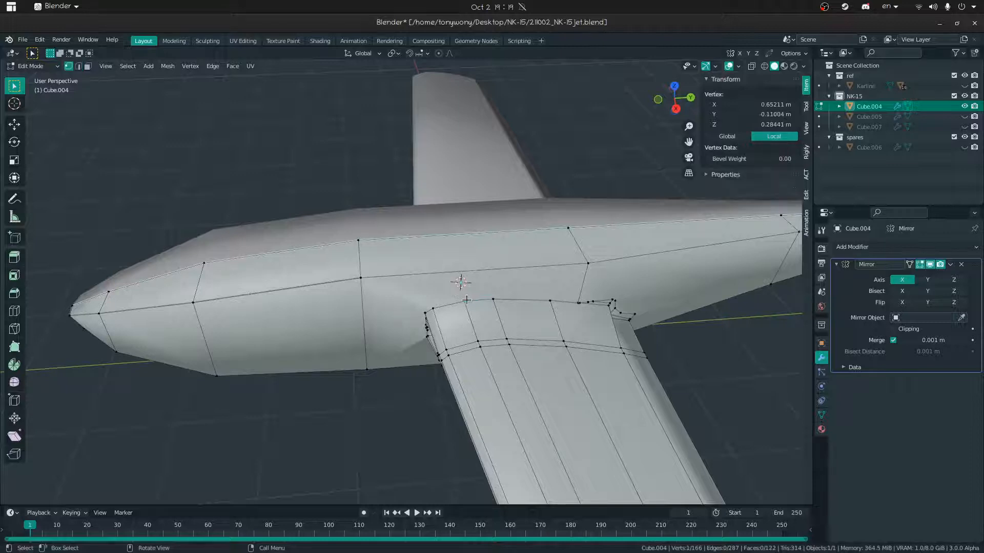
middle_drag(471, 247, 508, 148)
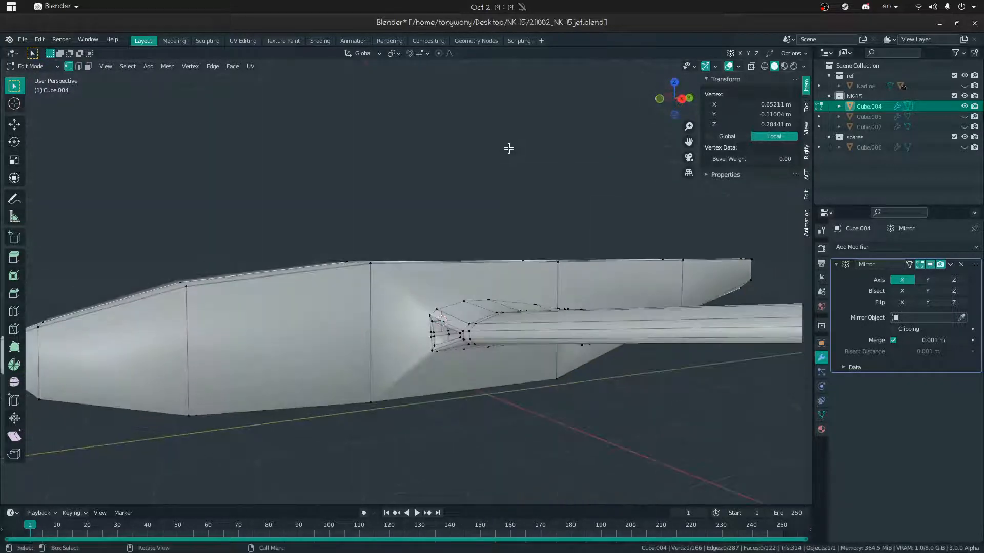
click(427, 310)
middle_drag(503, 270, 474, 293)
middle_drag(552, 325, 408, 266)
key(1)
click(408, 315)
click(352, 359)
middle_drag(352, 357, 416, 318)
click(325, 370)
middle_drag(325, 370, 408, 281)
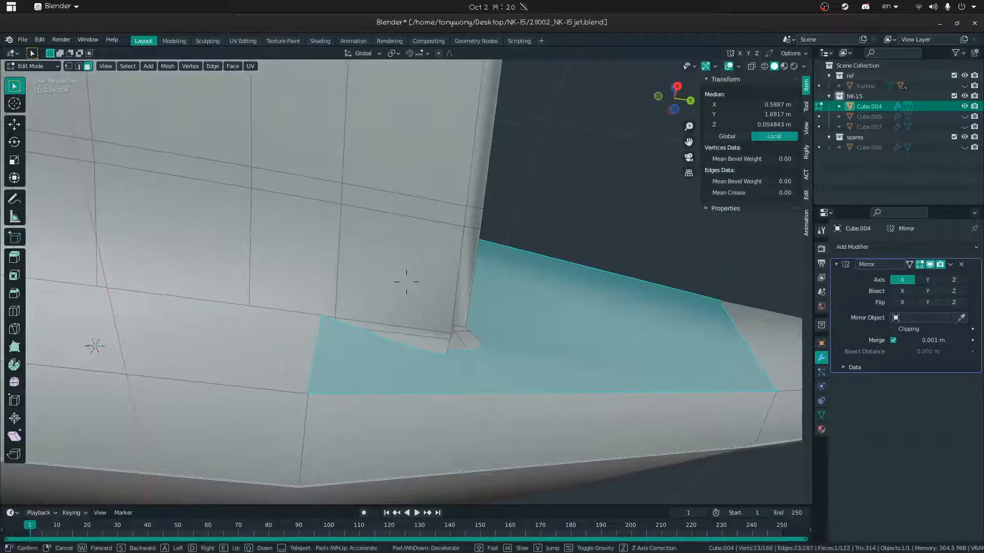
Merge the cluster of six vertices at the rear of the wing root's underside using At Last
scroll(407, 282, up, 4)
key(1)
click(362, 264)
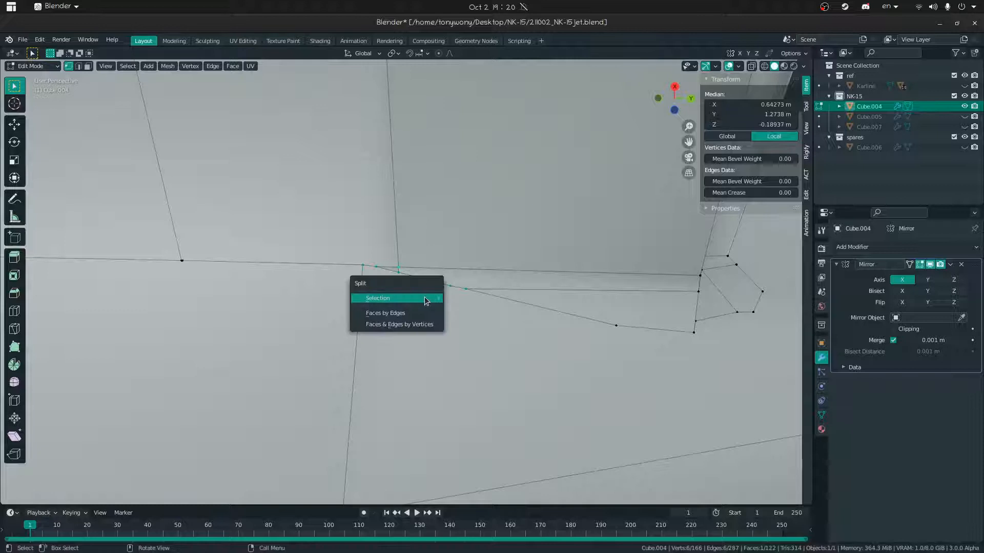
key(Escape)
key(m)
click(406, 265)
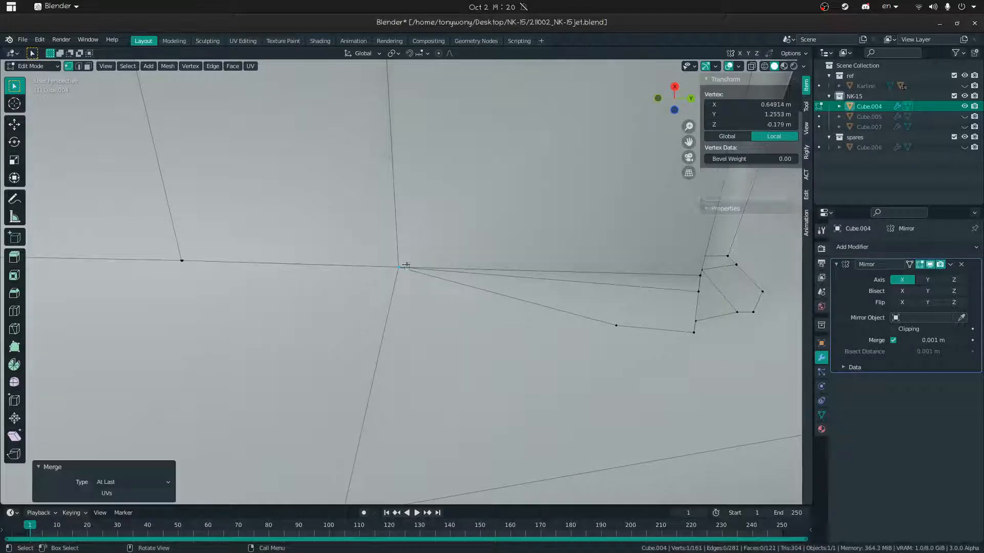
Slide a vertex behind the wing root's underside along its edge
click(427, 286)
middle_drag(427, 286, 408, 278)
scroll(408, 278, down, 3)
scroll(409, 279, up, 2)
middle_drag(487, 252, 487, 277)
click(559, 274)
middle_drag(559, 276, 576, 295)
key(g)
key(g)
click(552, 211)
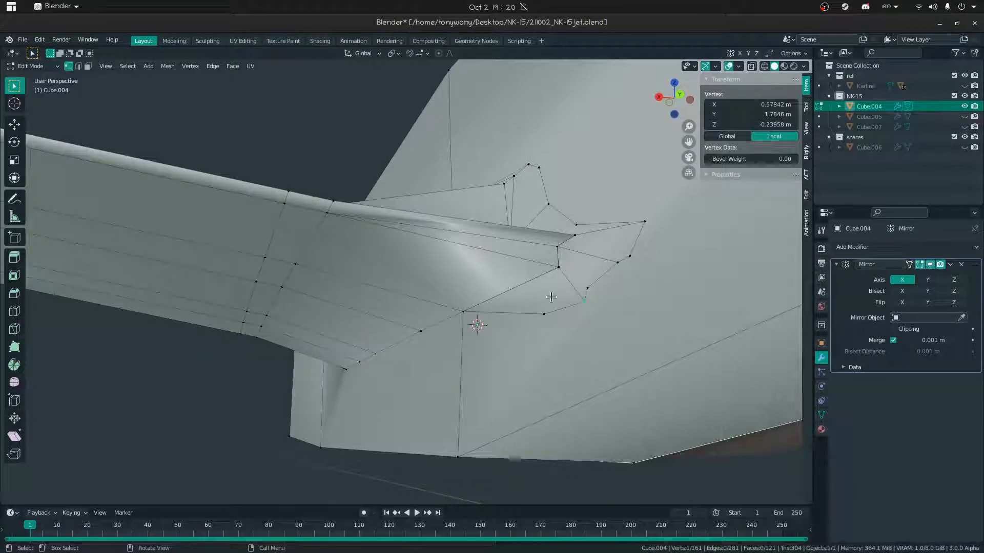
Merge the three closely spaced vertices on the upper rear of the wing root using At Last
middle_drag(507, 198, 558, 287)
key(shift+grave)
key(s)
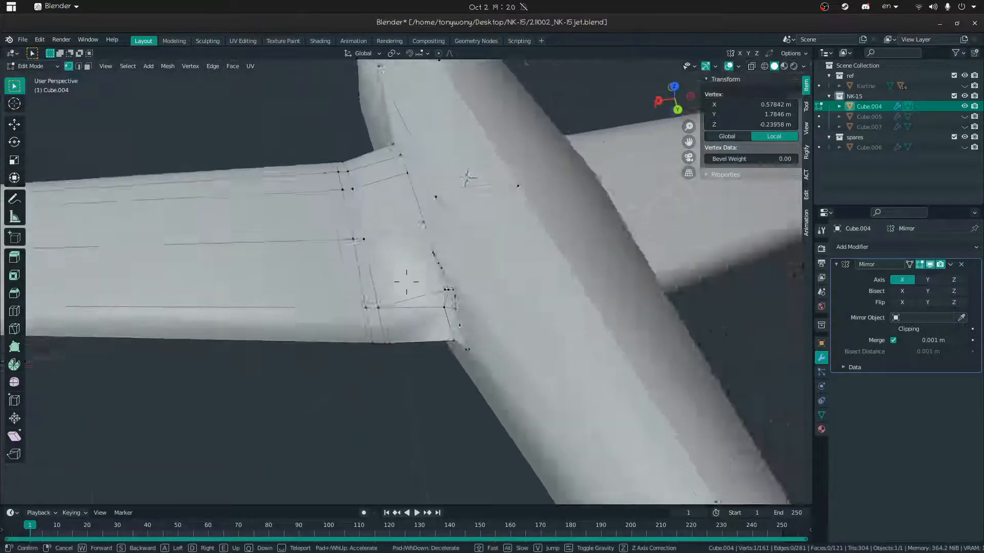
key(w)
click(406, 282)
middle_drag(406, 282, 523, 265)
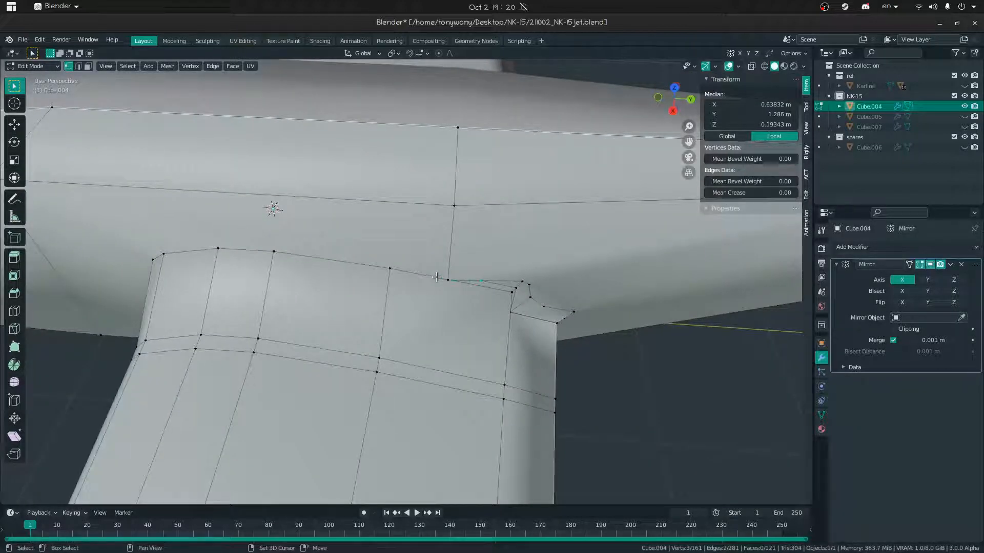
key(m)
click(500, 300)
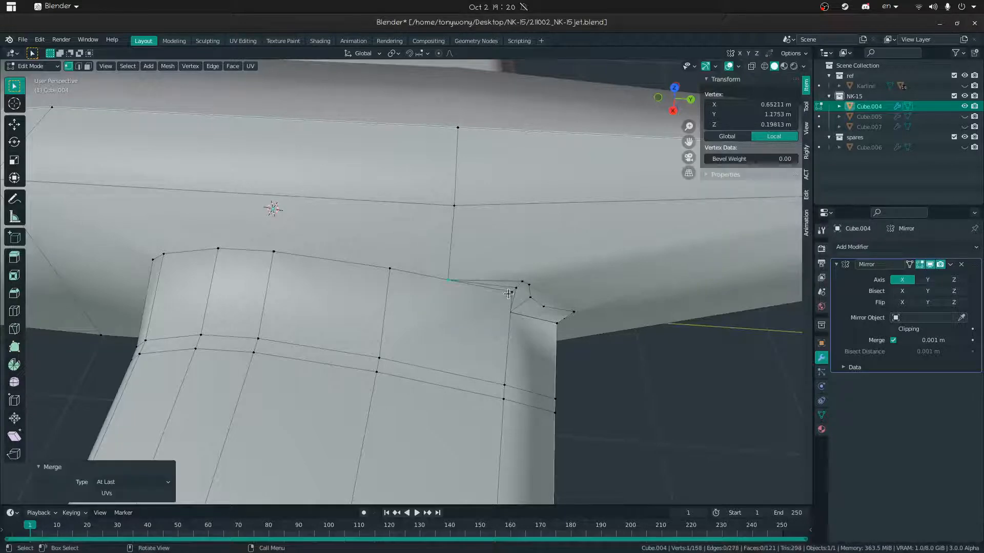
Merge the stray vertices at the wing root's upper rear corner and slide the trailing-edge vertices fully onto their neighbours
middle_drag(514, 281, 511, 287)
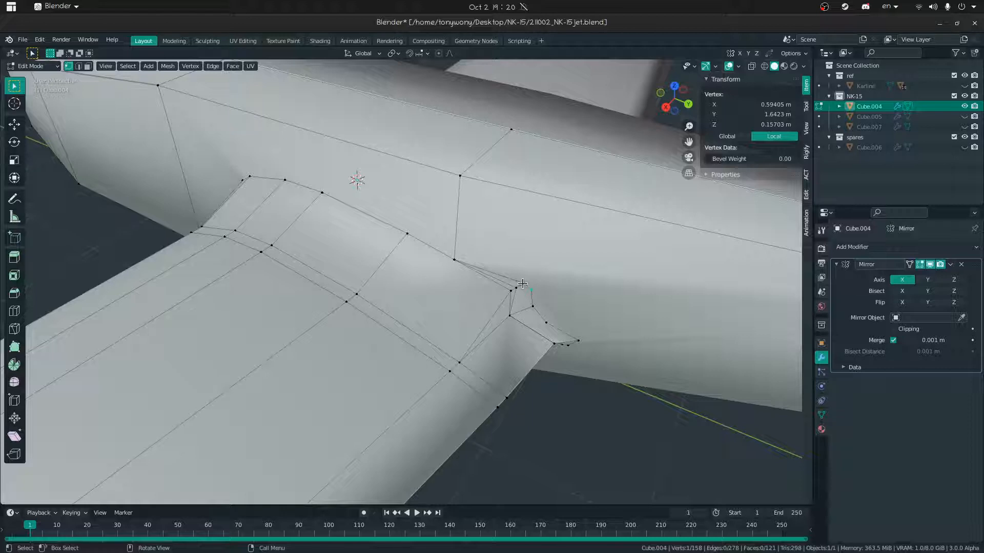
click(525, 299)
mouse_move(525, 299)
middle_down()
mouse_move(564, 280)
mouse_move(538, 213)
mouse_move(482, 305)
mouse_move(534, 290)
middle_up()
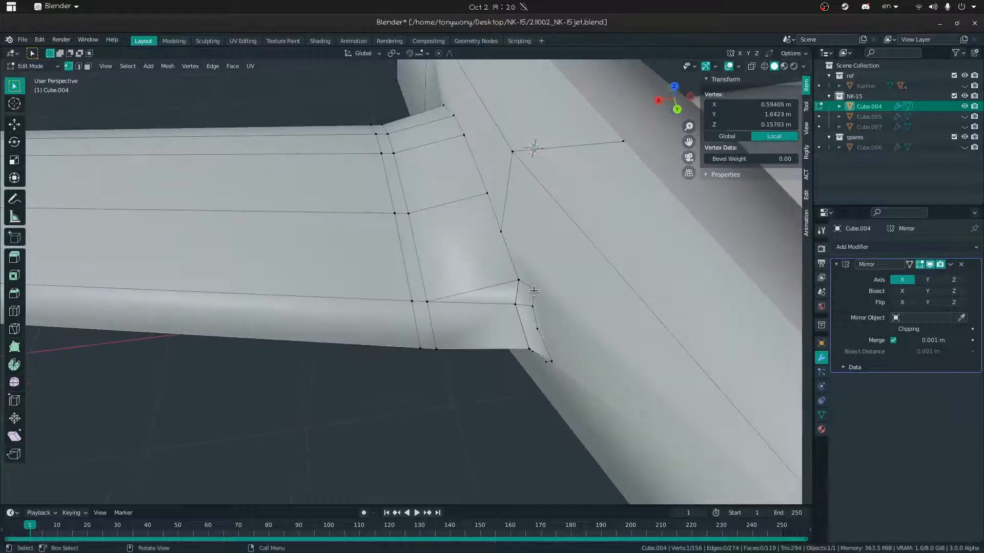
key(shift+v)
middle_drag(535, 311, 489, 327)
key(shift+v)
click(537, 328)
click(538, 328)
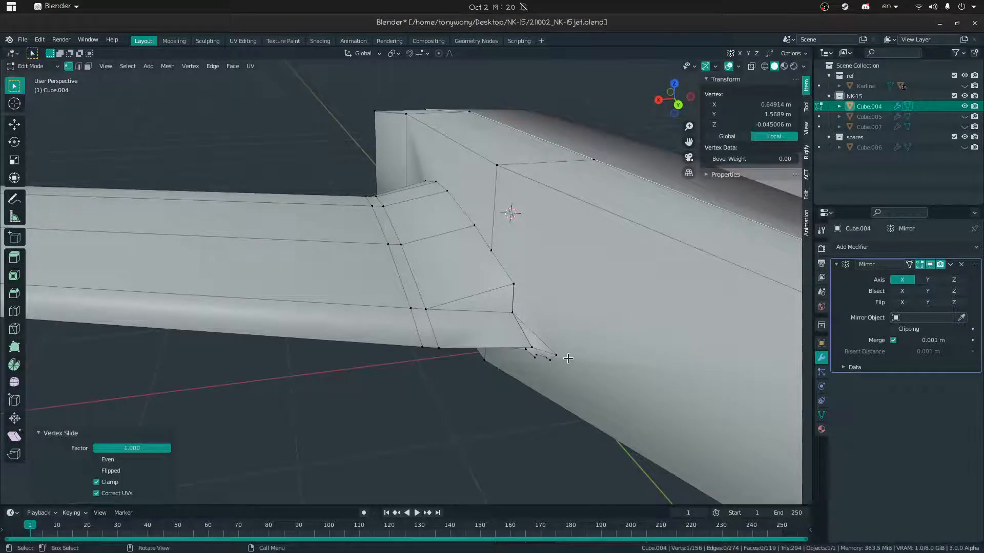
Slide the loose vertices at the underside rear of the wing root along their edges with a factor of 1
middle_drag(514, 349, 558, 366)
key(shift+v)
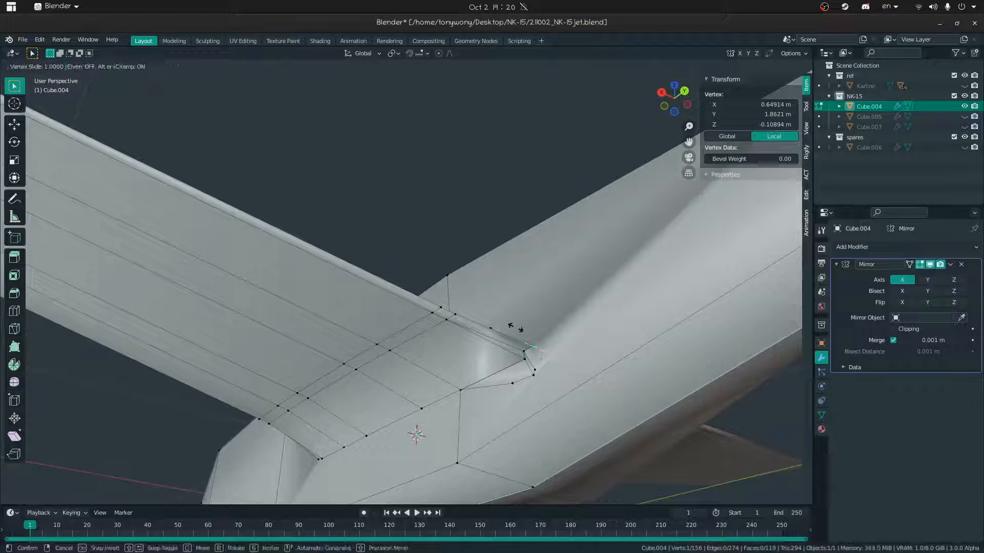
key(shift+v)
key(shift+v)
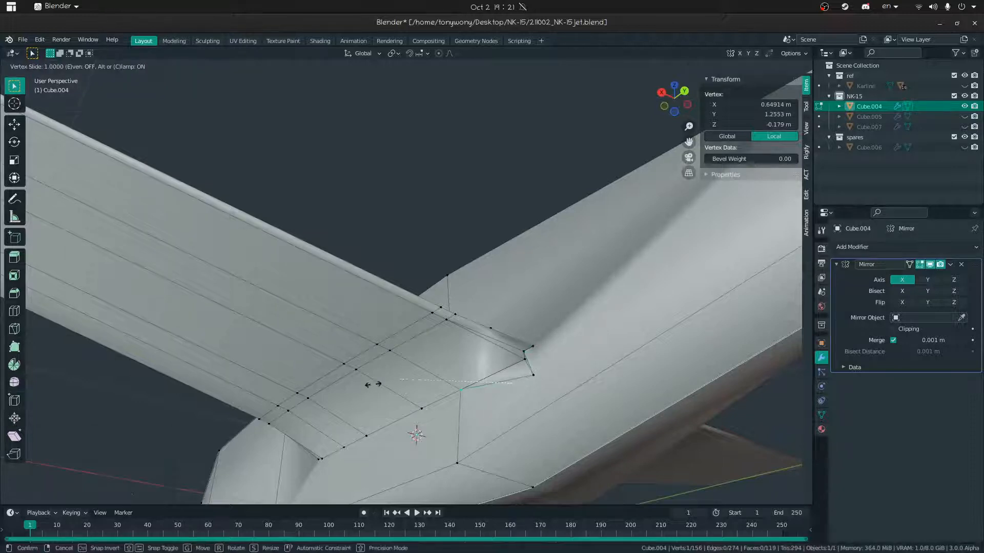
click(527, 329)
Select the entire mesh, merge its overlapping vertices by distance and return to Object Mode
middle_drag(526, 323, 505, 346)
key(a)
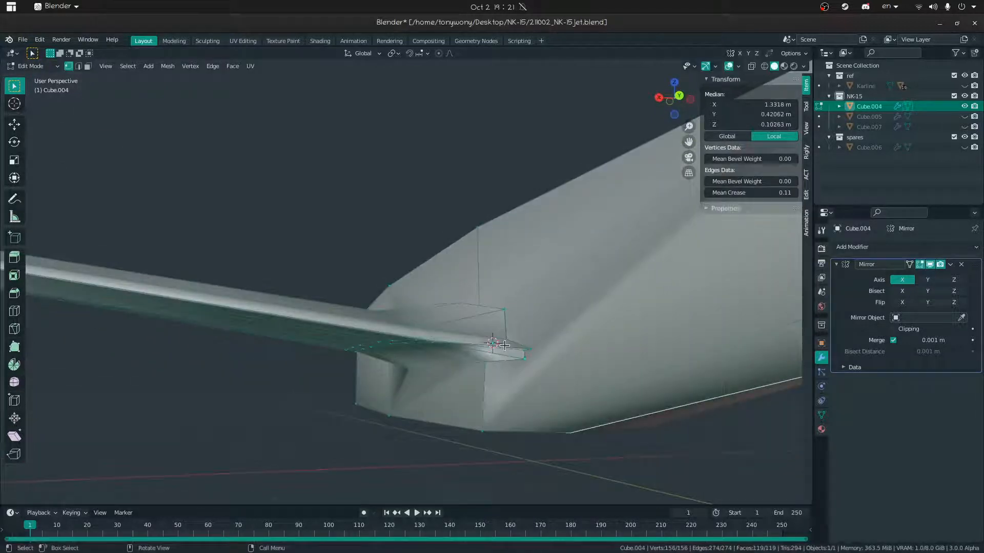
key(m)
click(544, 348)
click(549, 365)
click(572, 349)
key(Tab)
Check the mirrored aircraft body's surface and set the object to flat shading
middle_drag(573, 349, 353, 281)
key(shift+grave)
key(s)
click(406, 283)
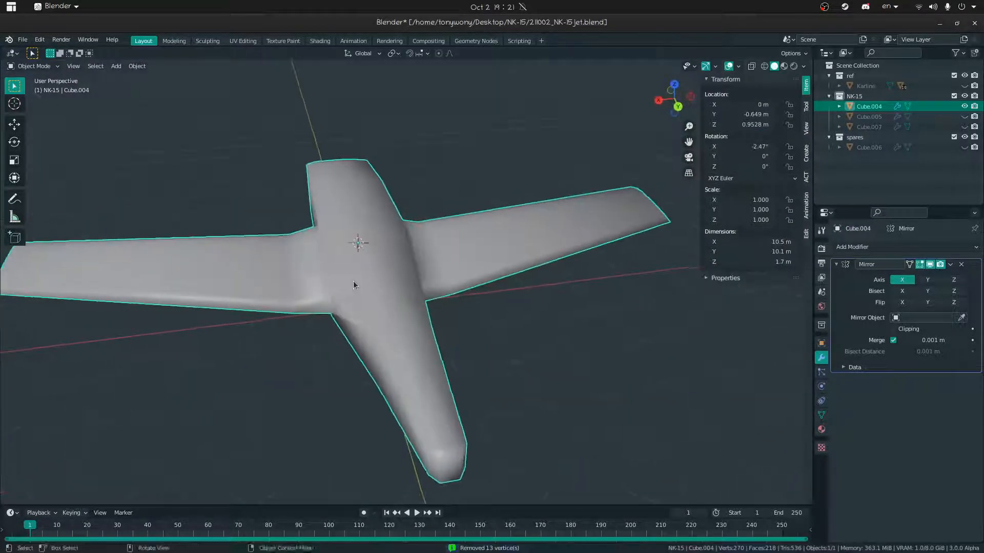
key(Tab)
middle_drag(223, 280, 305, 264)
key(Tab)
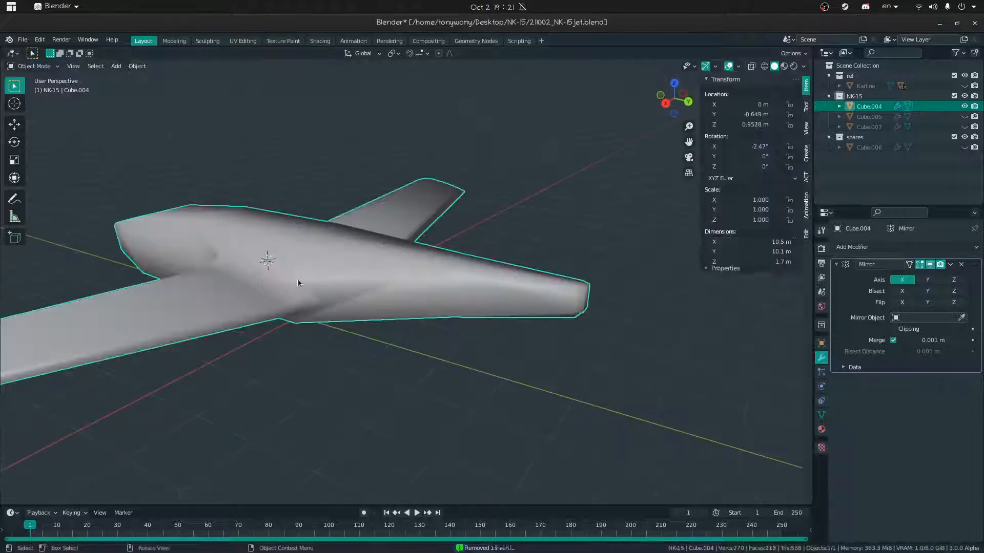
right_click(304, 264)
mouse_move(303, 261)
click(270, 239)
click(408, 351)
Leave the isolated view and set the body, Cube.004, as the mirror object of the tail fin's Mirror.001 modifier
middle_drag(408, 350, 408, 394)
scroll(436, 328, down, 9)
scroll(434, 326, up, 3)
click(519, 345)
middle_drag(441, 337, 492, 297)
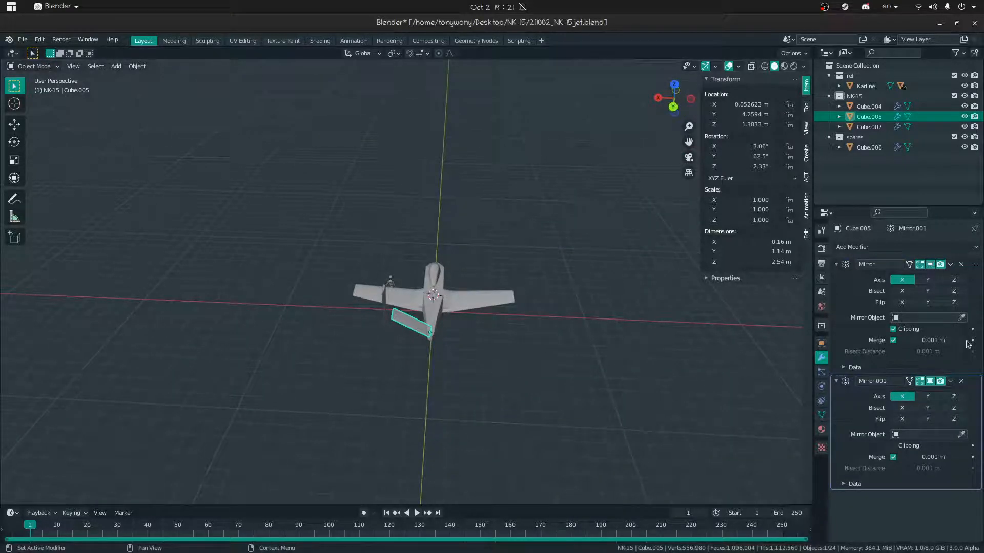
click(494, 397)
middle_drag(494, 397, 290, 272)
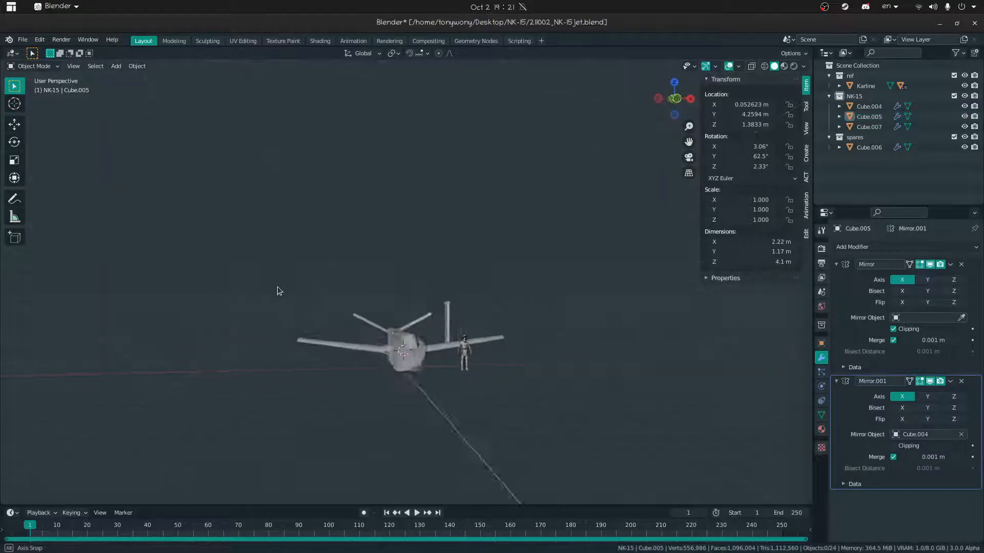
Add a level 2 Subdivision modifier to the mirrored aircraft body
click(384, 380)
middle_drag(487, 246, 450, 283)
key(shift+grave)
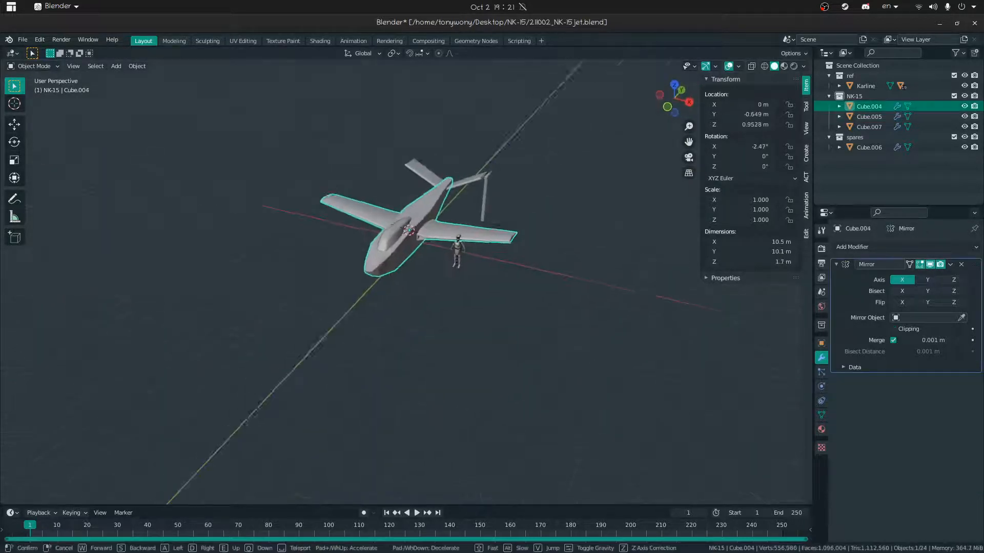
key(w)
click(406, 282)
key(Tab)
key(Tab)
click(850, 247)
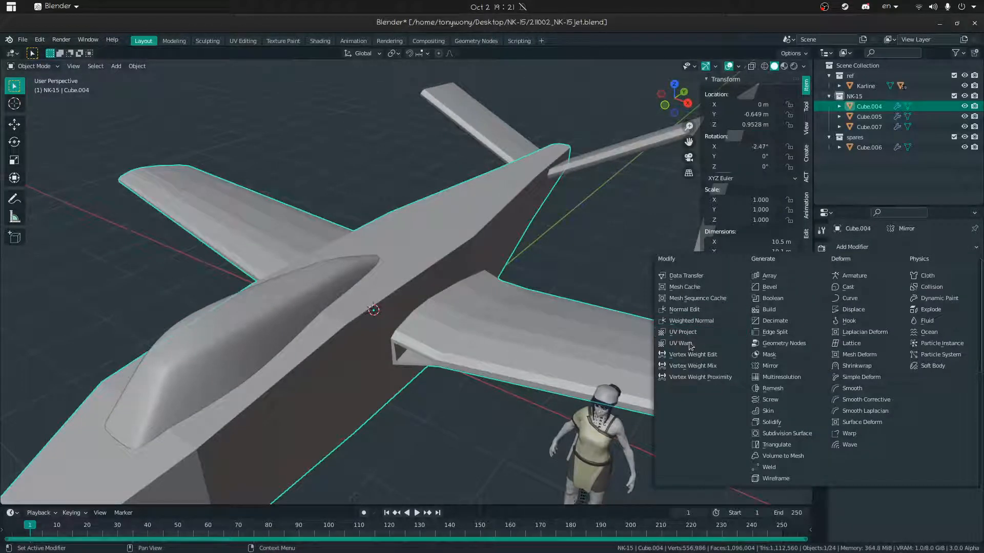
key(ctrl+2)
scroll(400, 308, down, 8)
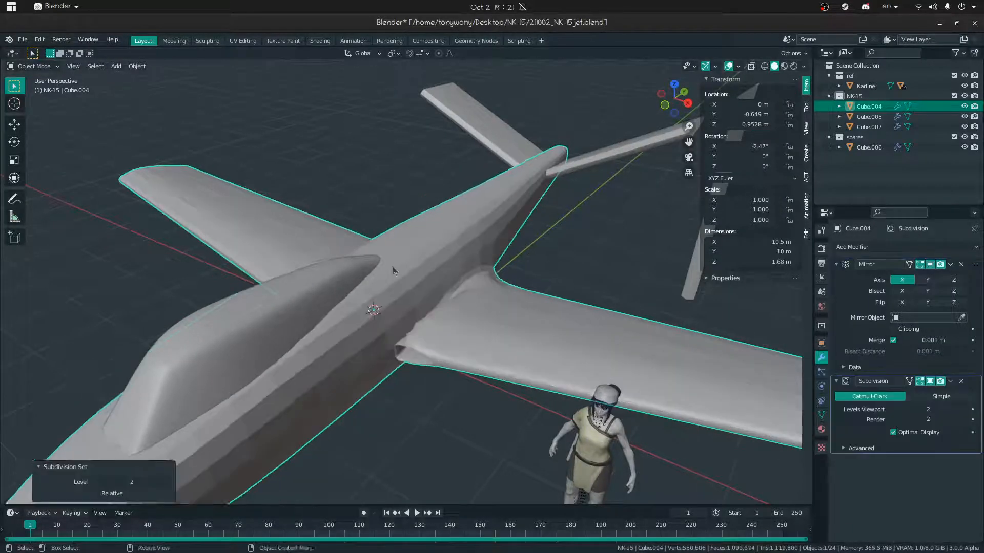
mouse_move(386, 351)
middle_down()
mouse_move(302, 387)
mouse_move(307, 380)
mouse_move(293, 370)
mouse_move(387, 364)
middle_up()
scroll(400, 313, up, 8)
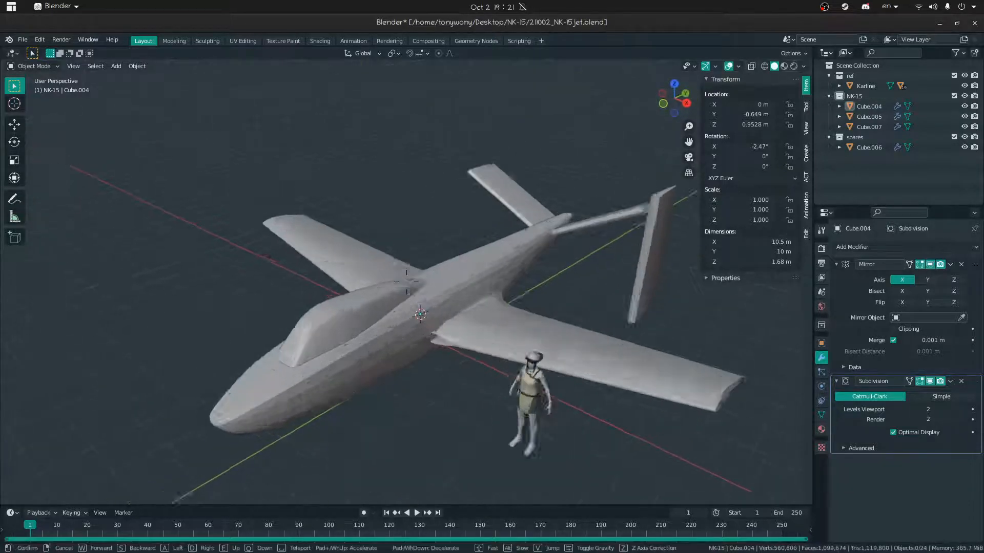
Isolate the aircraft body by hiding all other objects
click(405, 281)
middle_drag(415, 284, 552, 288)
key(Tab)
key(Tab)
key(shift+h)
middle_drag(463, 285, 565, 250)
Try hiding a face near the wing root to inspect the geometry behind it
key(Tab)
key(3)
click(447, 242)
key(h)
key(shift+grave)
key(w)
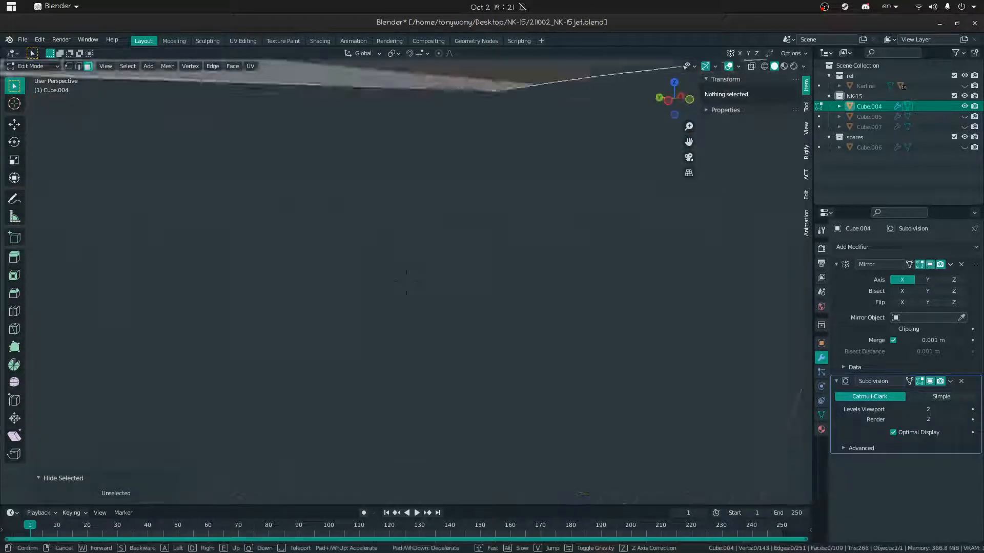
click(406, 282)
key(ctrl+Tab)
click(311, 279)
Select the wing-root face and the adjoining fuselage side face to check how their edges connect
middle_drag(348, 274, 752, 287)
key(Tab)
click(407, 303)
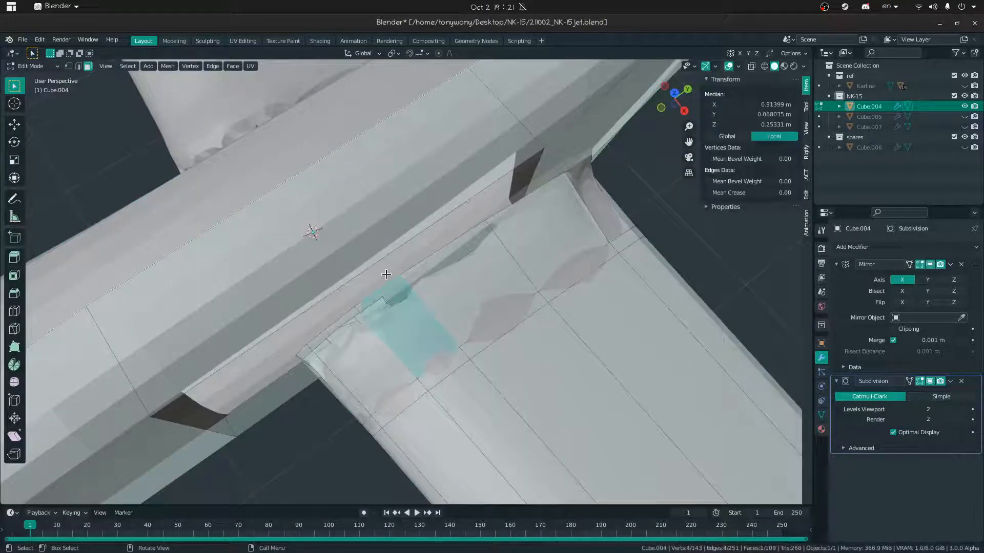
middle_drag(408, 302, 372, 244)
click(343, 255)
key(1)
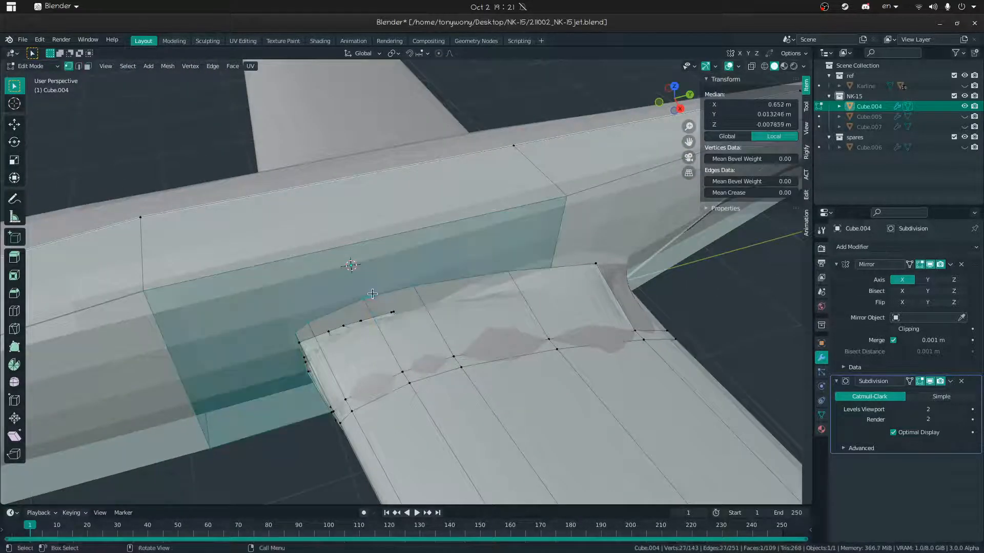
Cut a new edge with the Knife from the wing root's upper vertex across the fuselage side to its top centreline
click(370, 296)
middle_drag(364, 200, 345, 225)
key(shift+grave)
key(e)
click(388, 292)
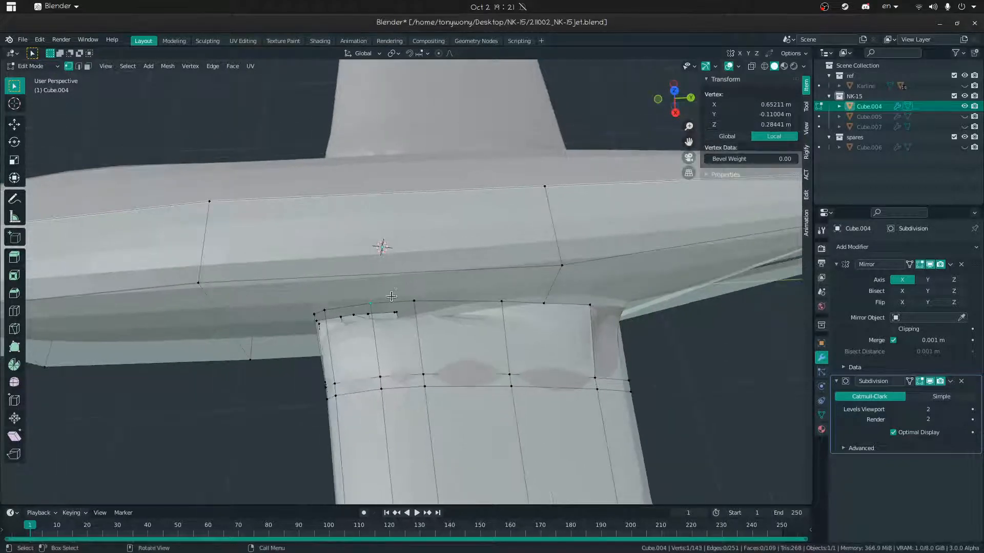
key(k)
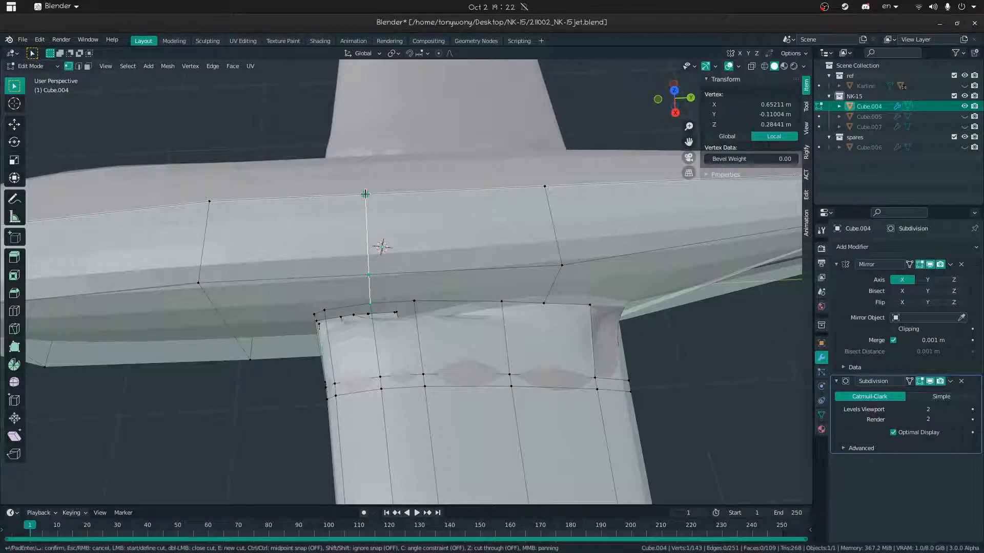
key(Return)
Try to start a Knife cut from the wing root's front vertex towards the fuselage side
middle_drag(399, 333, 489, 318)
key(ctrl+Tab)
key(ctrl+Tab)
click(439, 365)
middle_drag(438, 348, 436, 374)
scroll(436, 374, up, 4)
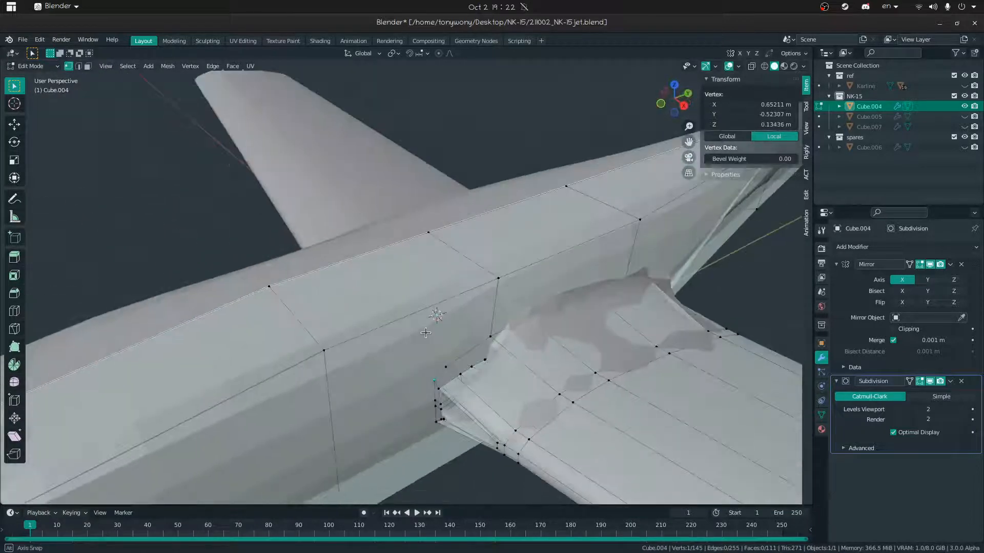
key(k)
key(Escape)
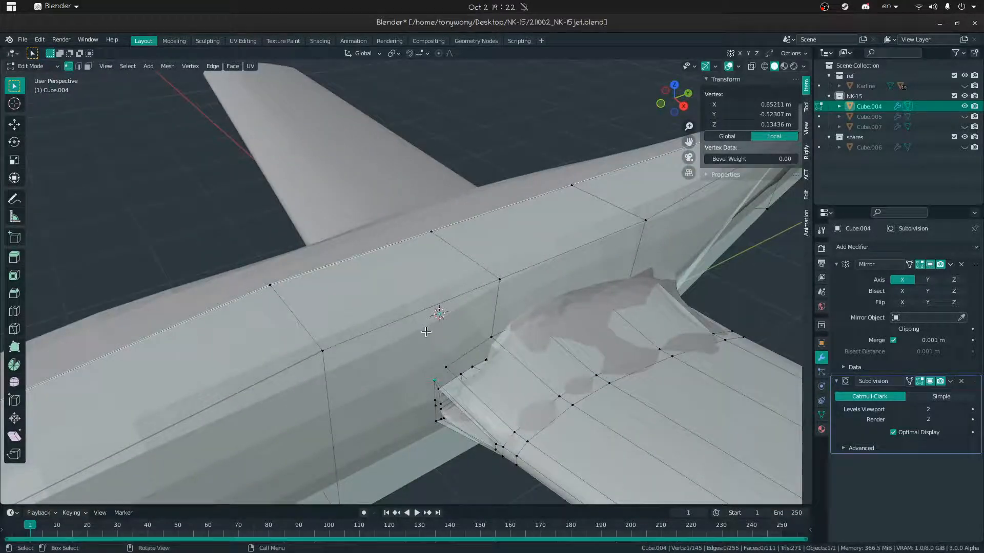
Try sliding the vertex at the wing root's upper front corner along its edge, and undo the slide
middle_drag(434, 331, 451, 290)
key(shift+grave)
key(w)
click(486, 362)
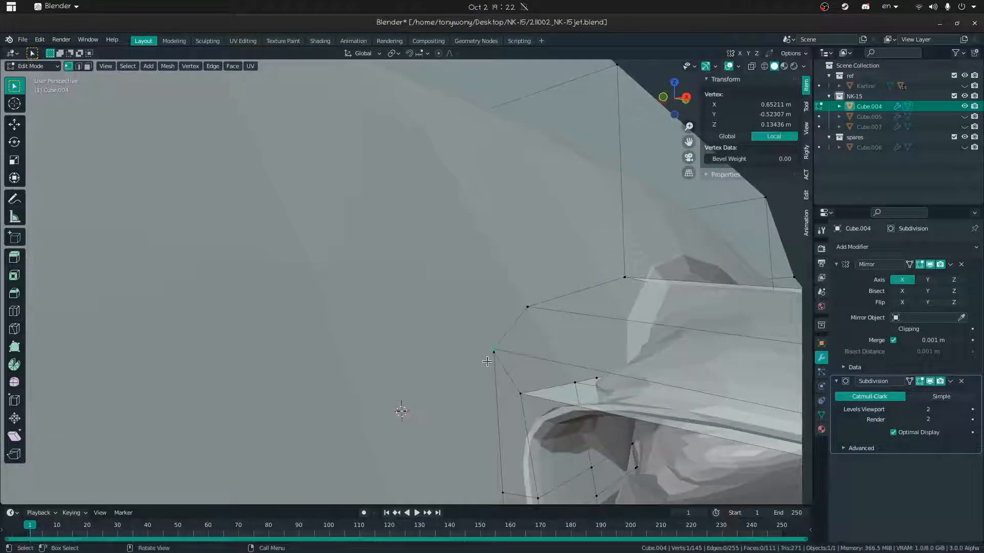
key(g)
key(g)
click(496, 297)
key(shift+grave)
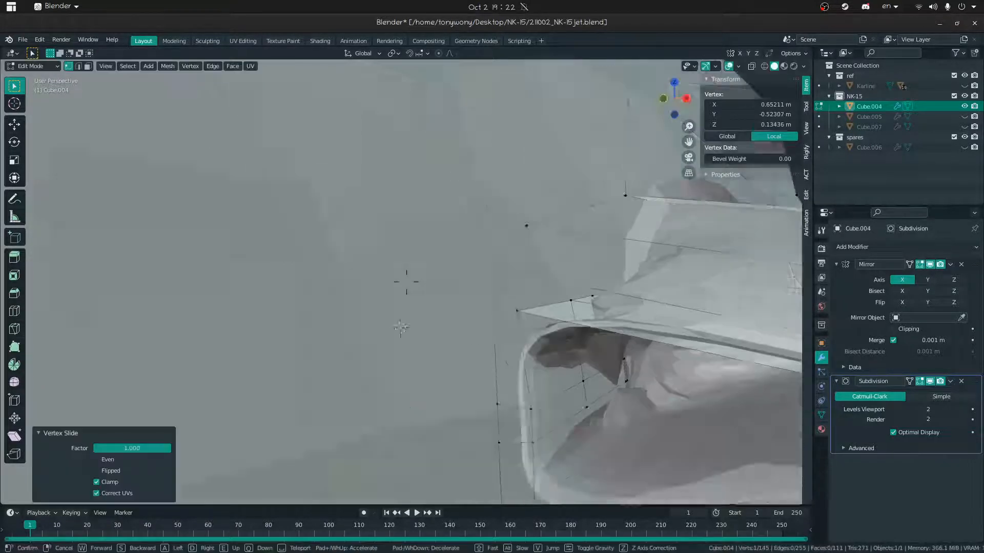
key(s)
key(w)
click(406, 281)
key(ctrl+z)
key(ctrl+z)
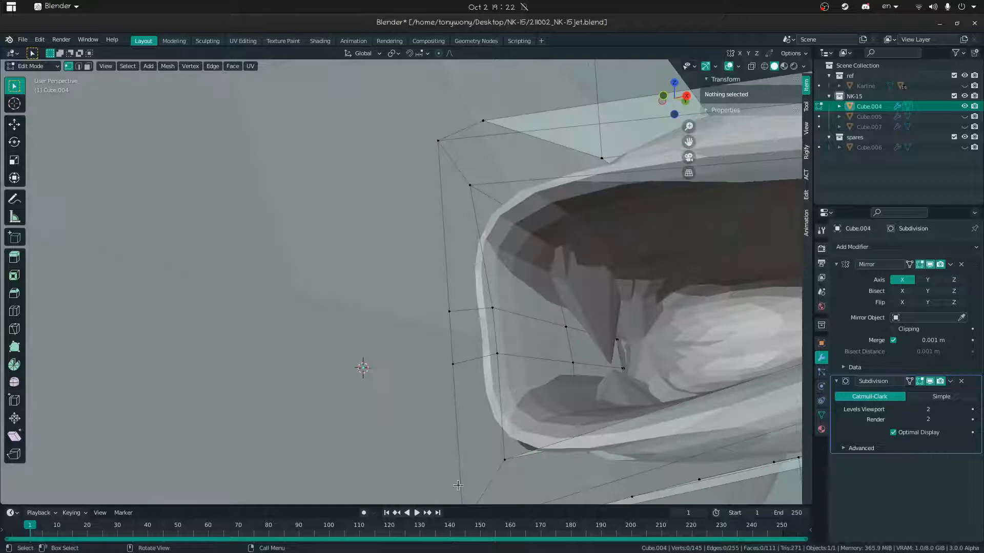
Select the whole mesh, merge its overlapping vertices by distance, and clear the selection
key(shift+grave)
key(w)
click(406, 282)
click(458, 269)
middle_drag(458, 268, 452, 246)
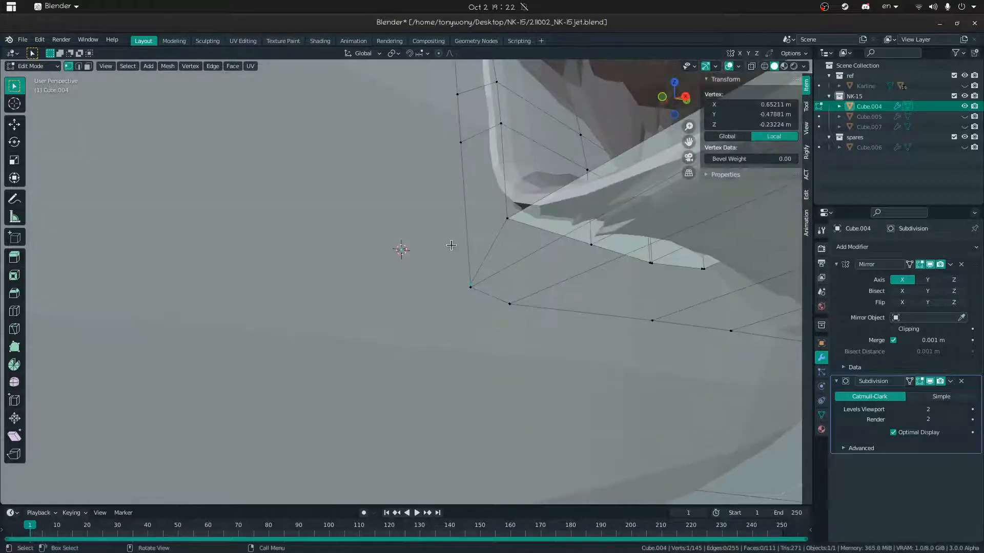
key(a)
key(m)
click(485, 282)
middle_drag(485, 281, 406, 266)
key(alt+a)
Cut a new edge with the Knife from the wing root's lower middle vertex across the fuselage side to its bottom edge
key(shift+grave)
key(s)
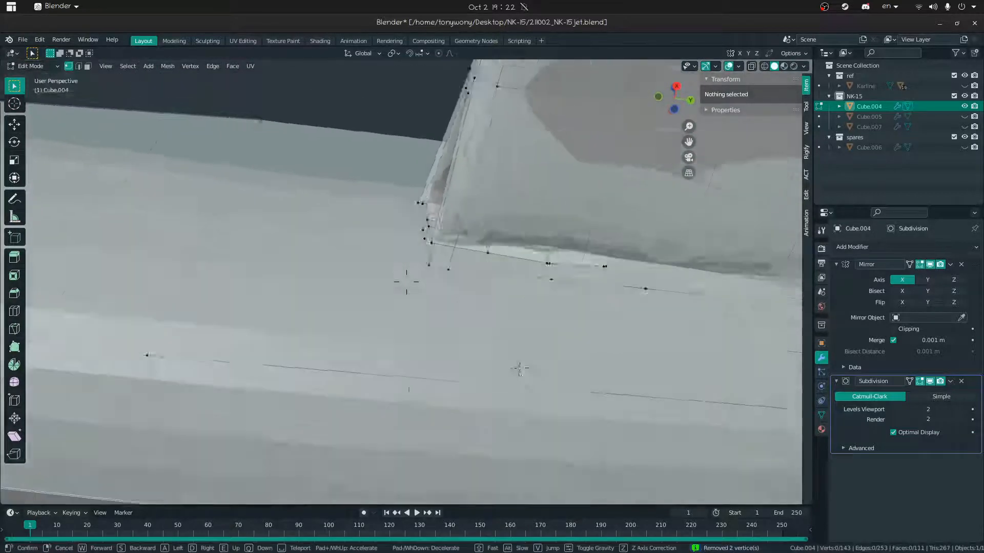
click(406, 281)
click(481, 194)
key(k)
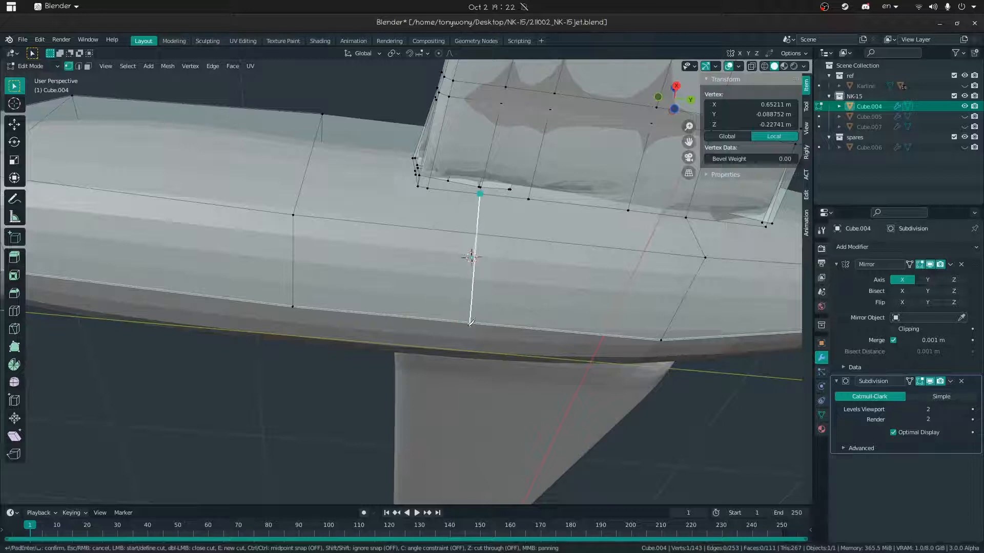
click(472, 318)
key(space)
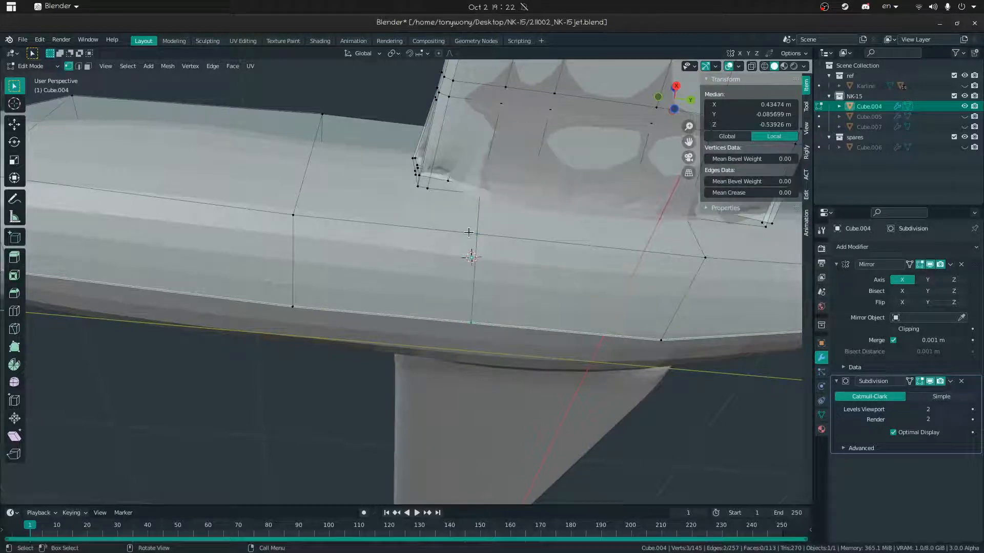
Cut a new edge with the Knife from the wing root's lower front corner vertex to the fuselage's bottom edge
middle_drag(438, 208, 445, 197)
click(428, 177)
key(k)
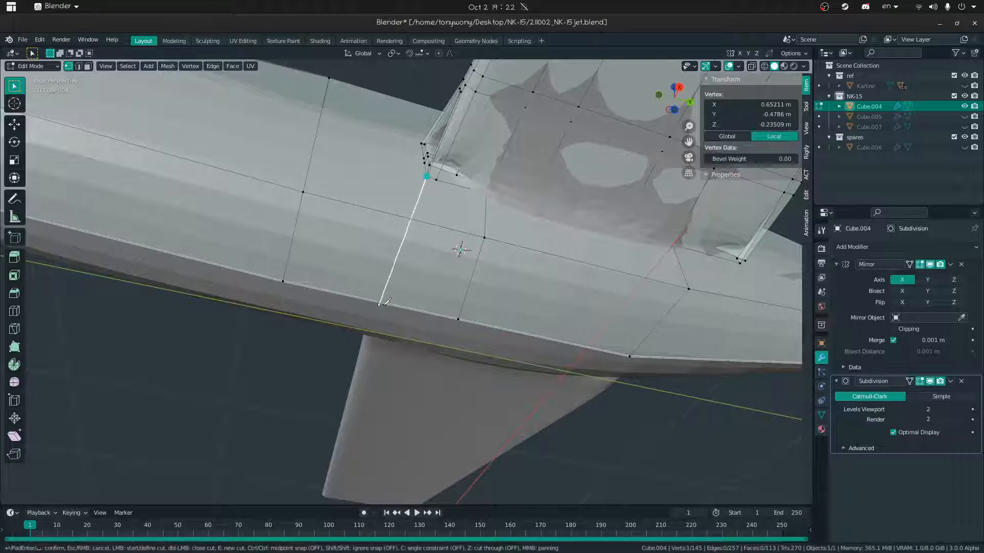
click(393, 306)
key(space)
Check the smoothed wing root in Object Mode, then disable the Subdivision modifier's display in Edit Mode and resume mesh editing
click(451, 185)
middle_drag(478, 187, 417, 183)
key(Tab)
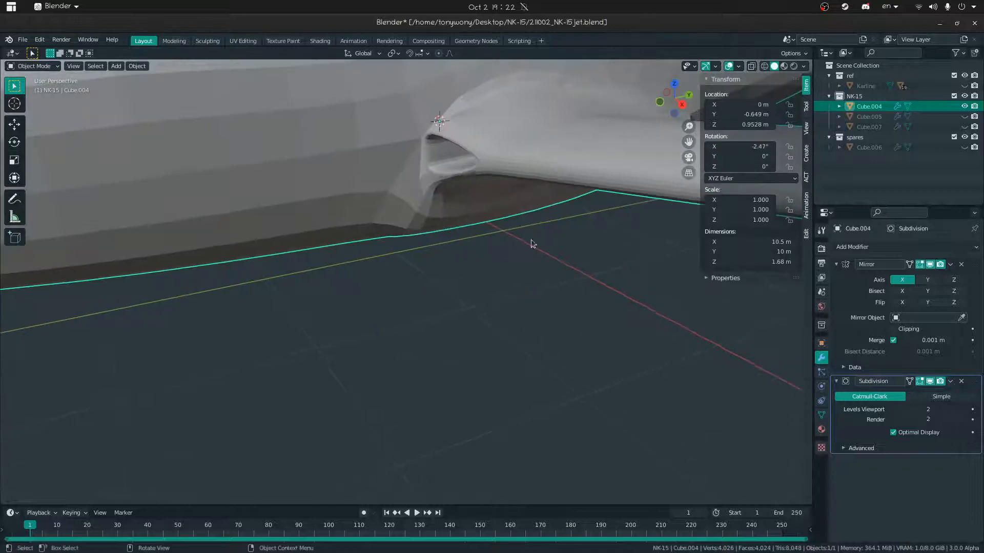
click(917, 384)
key(Tab)
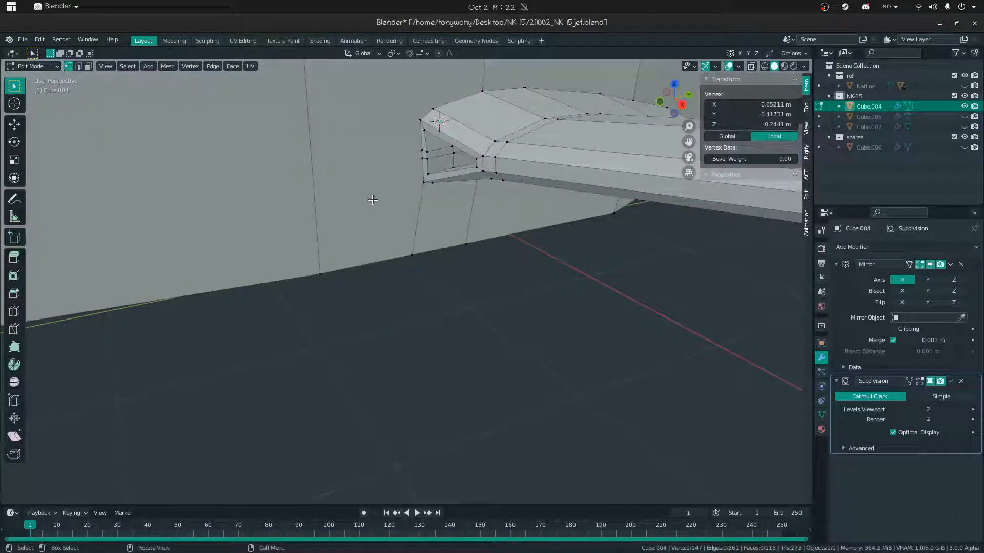
Knife two new edges from the wing root's two upper front vertices across the fuselage side to its top edge
middle_drag(373, 201, 389, 257)
key(shift+grave)
key(s)
click(421, 317)
key(k)
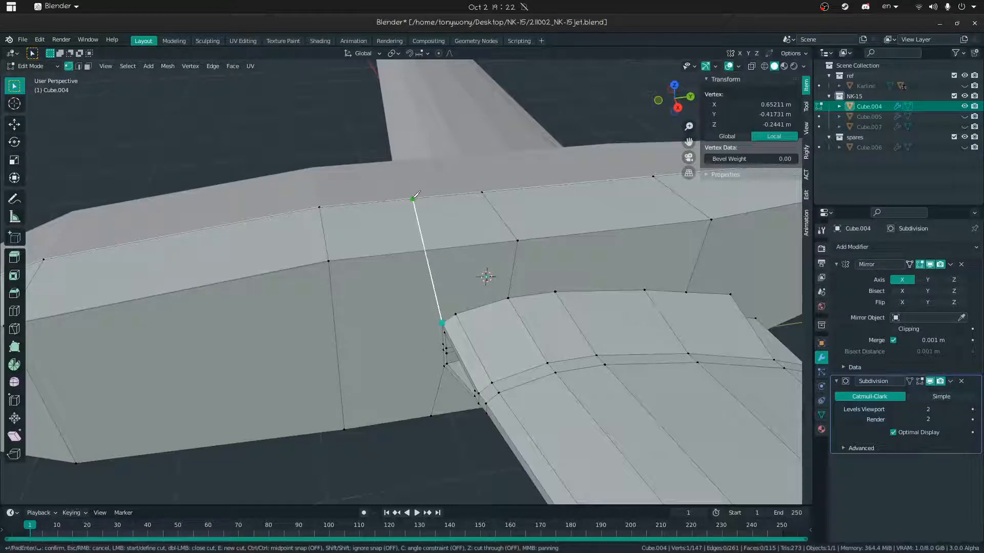
click(412, 199)
key(Return)
key(k)
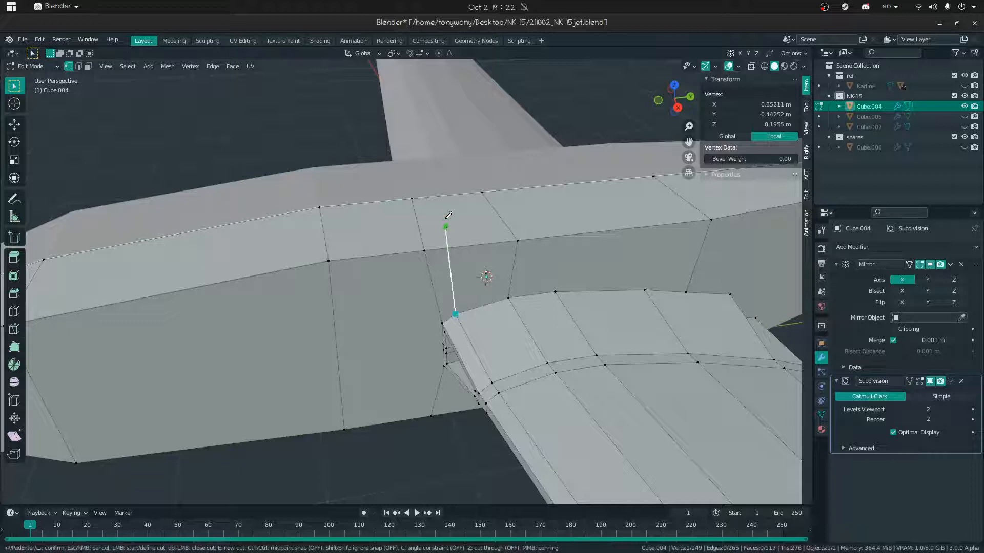
click(430, 197)
key(Return)
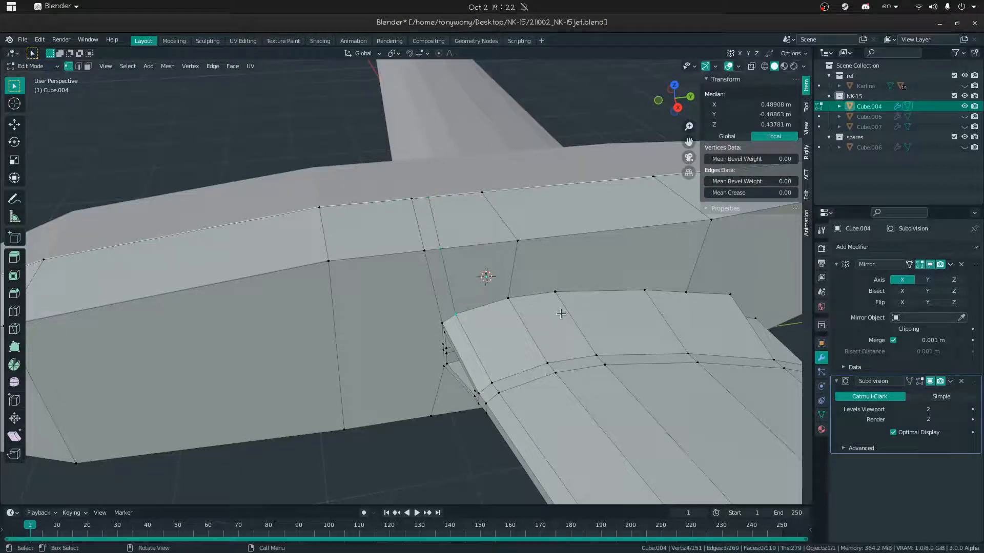
Slide the vertex on the wing root's upper edge fully along to the rear corner vertex, with a factor of 1.000
key(shift+grave)
key(s)
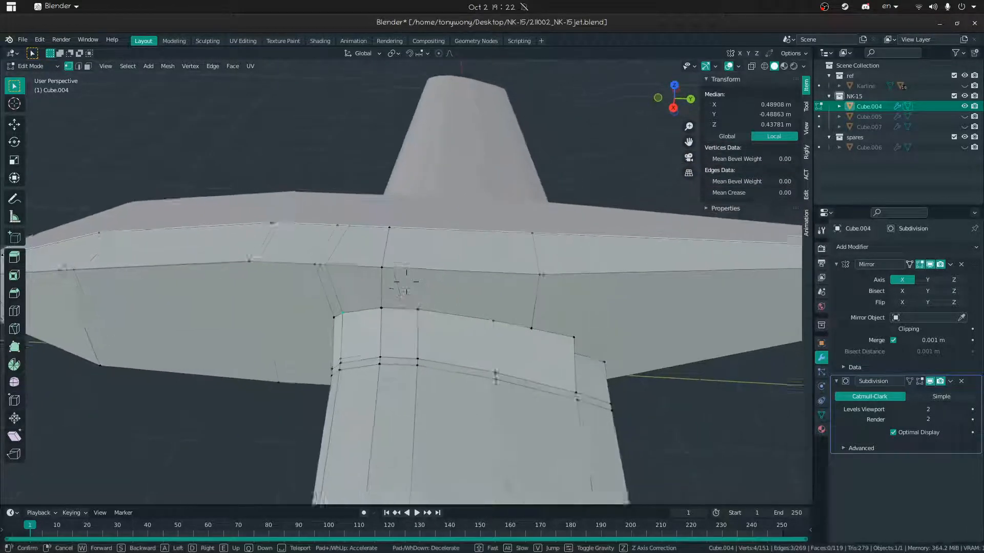
click(407, 282)
middle_drag(560, 312, 531, 380)
click(515, 384)
key(shift+v)
click(546, 372)
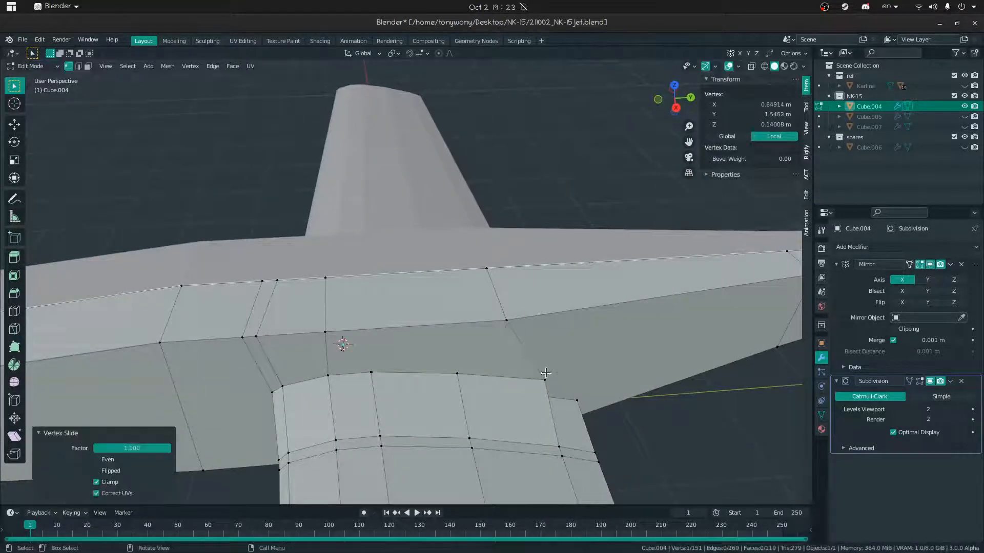
Knife two new edges between the wing root's remaining upper middle vertices and the fuselage's top edge
click(457, 374)
key(shift+v)
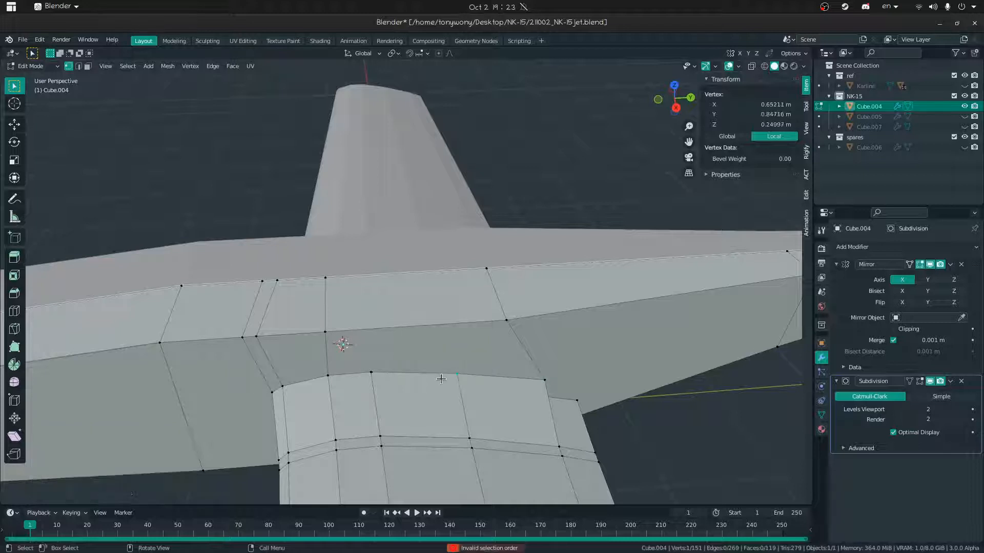
key(k)
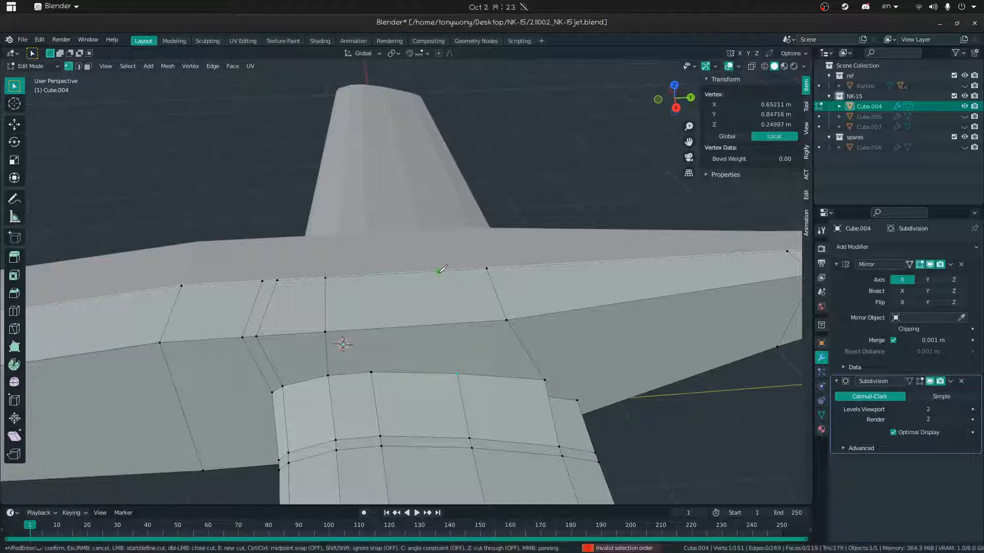
key(Return)
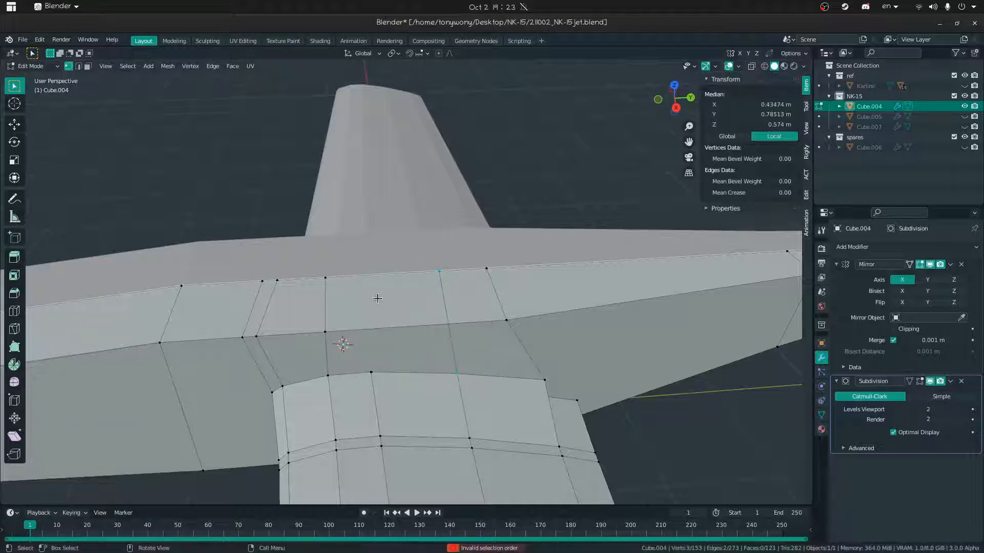
key(k)
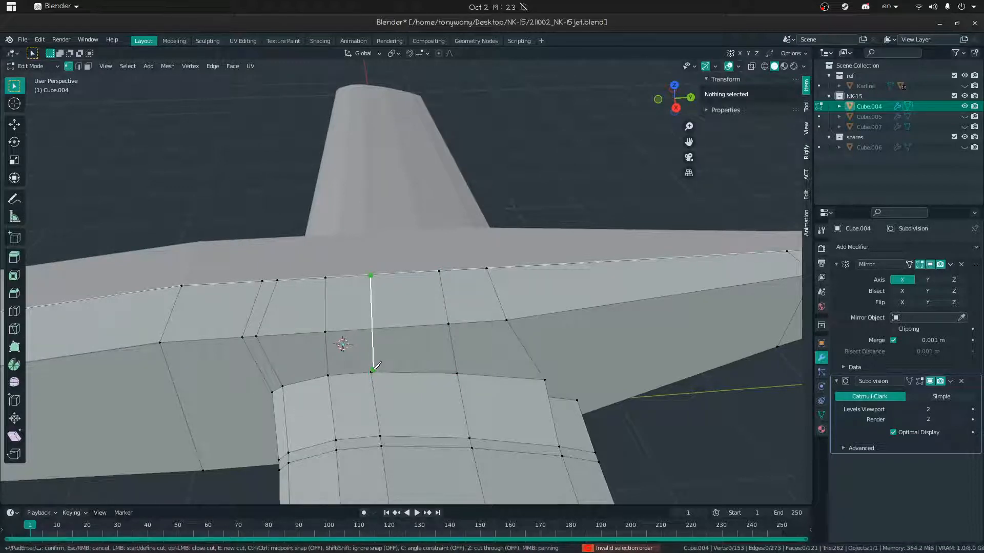
key(Return)
Knife two new edges from the wing root's unconnected lower middle vertices down to the fuselage's bottom edge
middle_drag(540, 317, 479, 314)
key(shift+grave)
key(q)
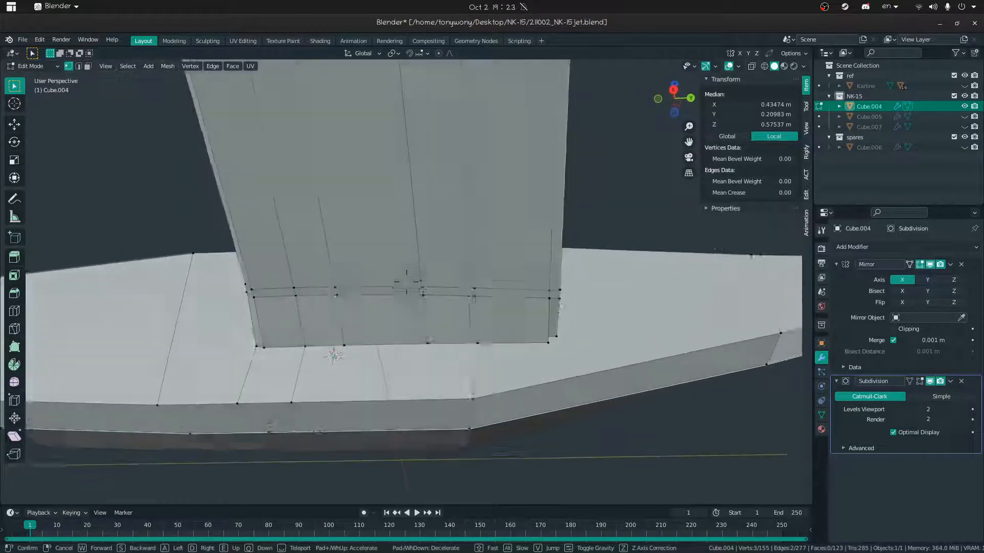
click(406, 282)
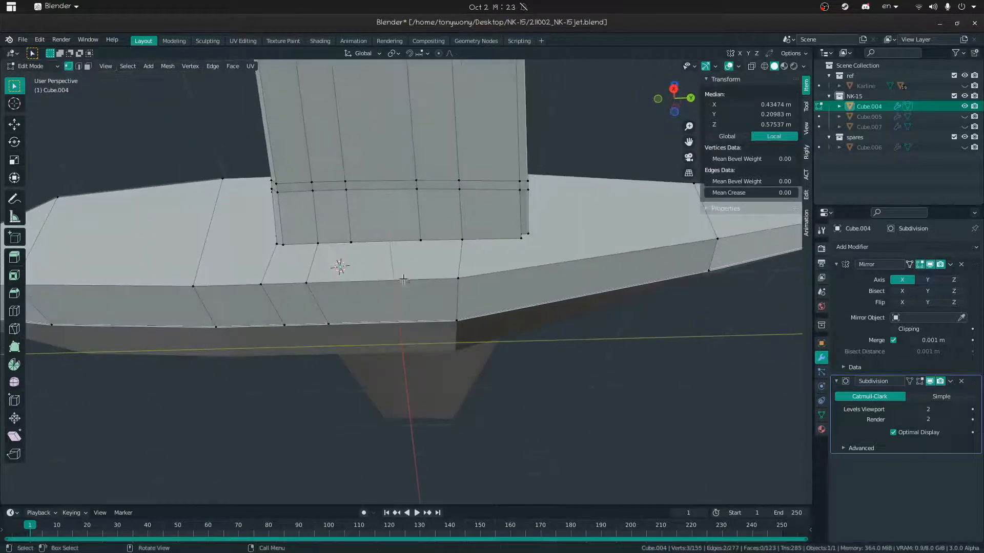
click(346, 237)
key(k)
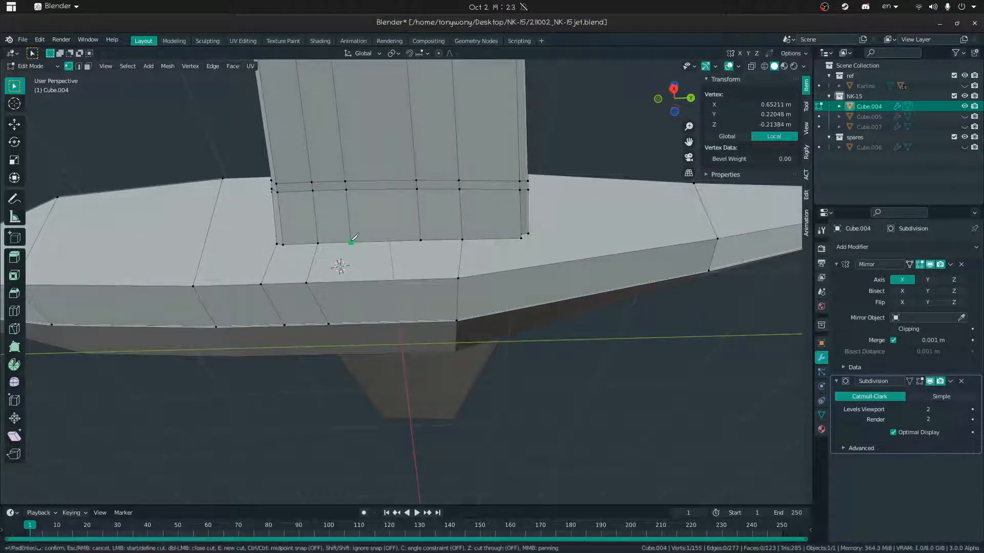
click(354, 323)
key(Return)
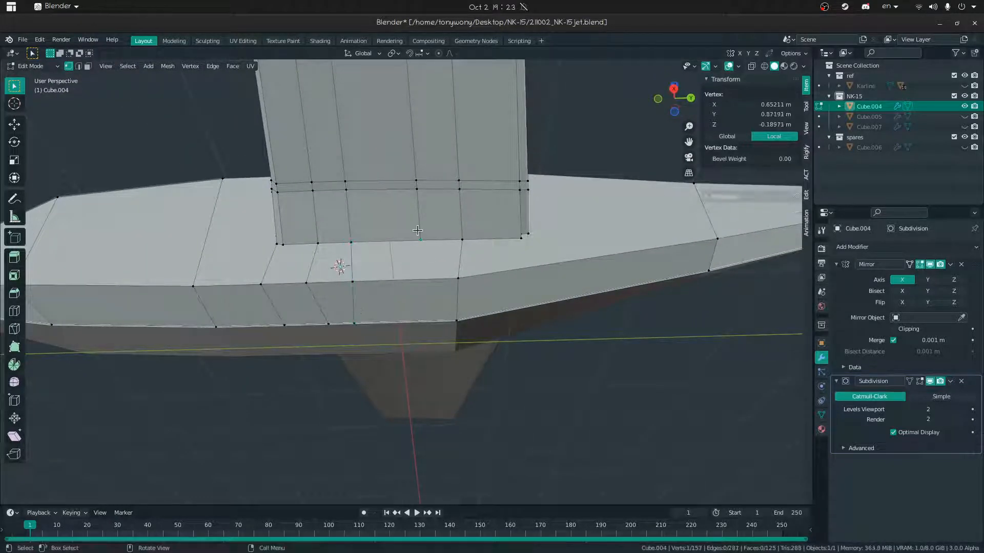
key(k)
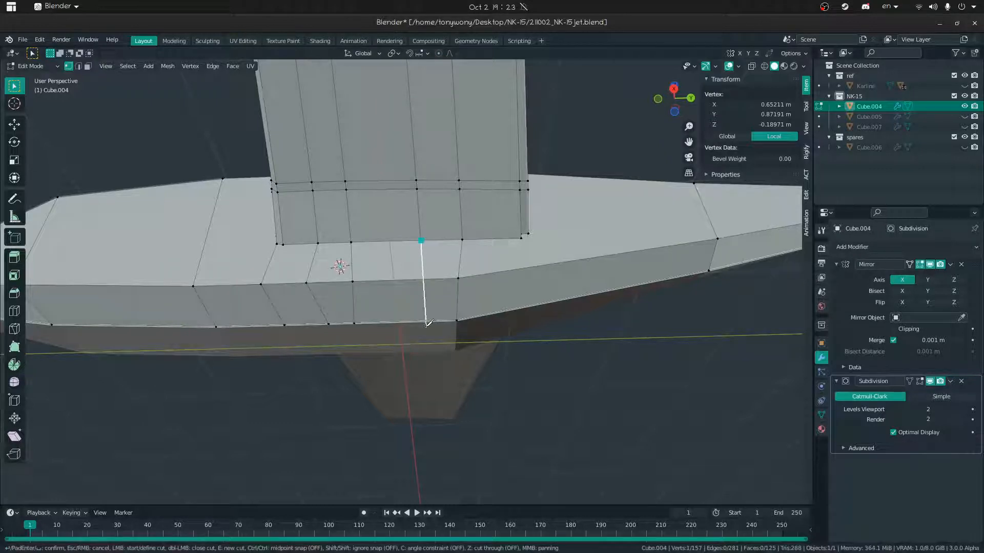
click(426, 314)
key(Return)
Cut a new edge with the Knife between the wing root's lower rear corner vertex and the fuselage's bottom edge
middle_drag(426, 313, 439, 297)
key(shift+grave)
key(w)
click(406, 282)
click(401, 249)
middle_drag(401, 249, 326, 226)
click(445, 260)
click(436, 281)
middle_drag(442, 279, 474, 268)
key(shift+grave)
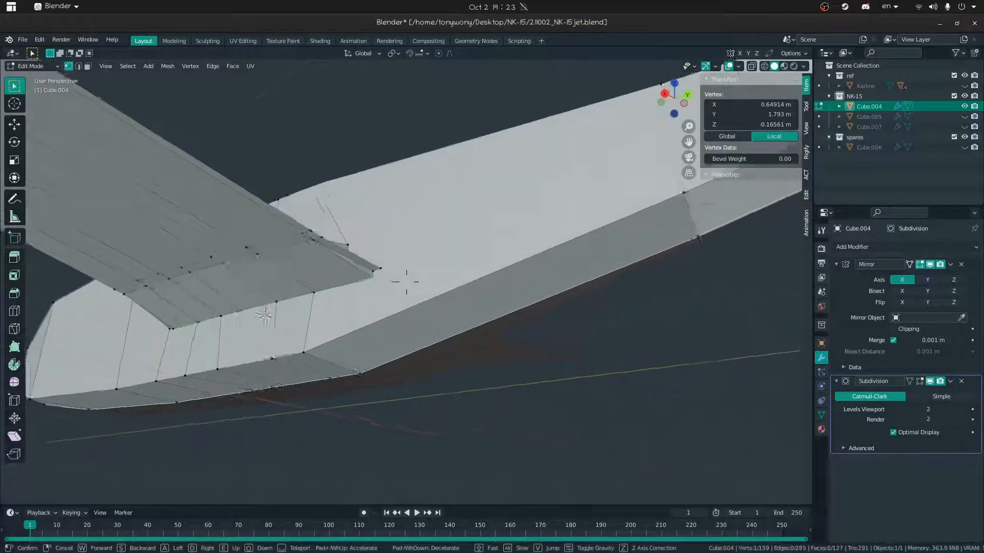
key(s)
click(406, 282)
key(k)
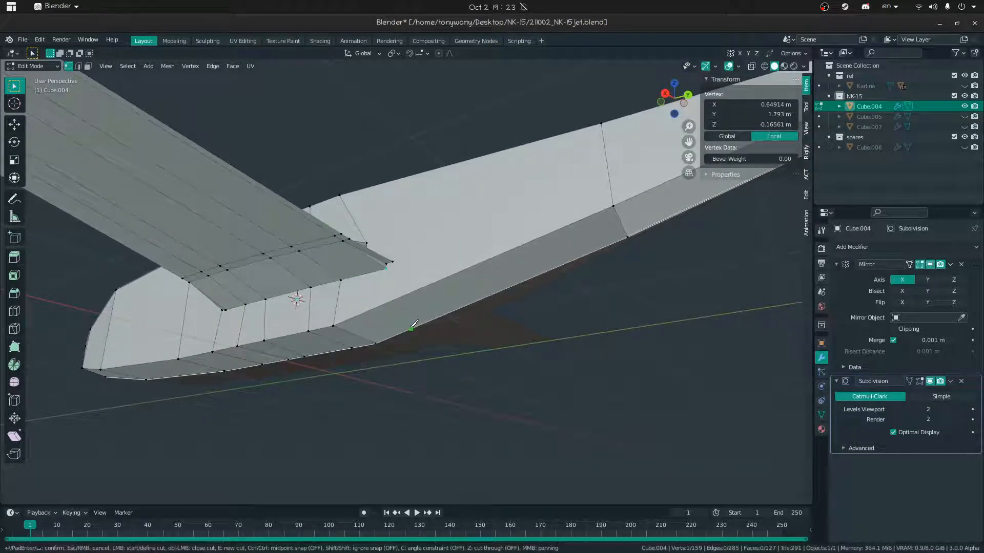
click(387, 268)
key(Return)
Slide the vertex where the lower rear cut crosses the fuselage's lower side edge forward along that edge
click(397, 299)
middle_drag(396, 297, 409, 301)
key(g)
key(g)
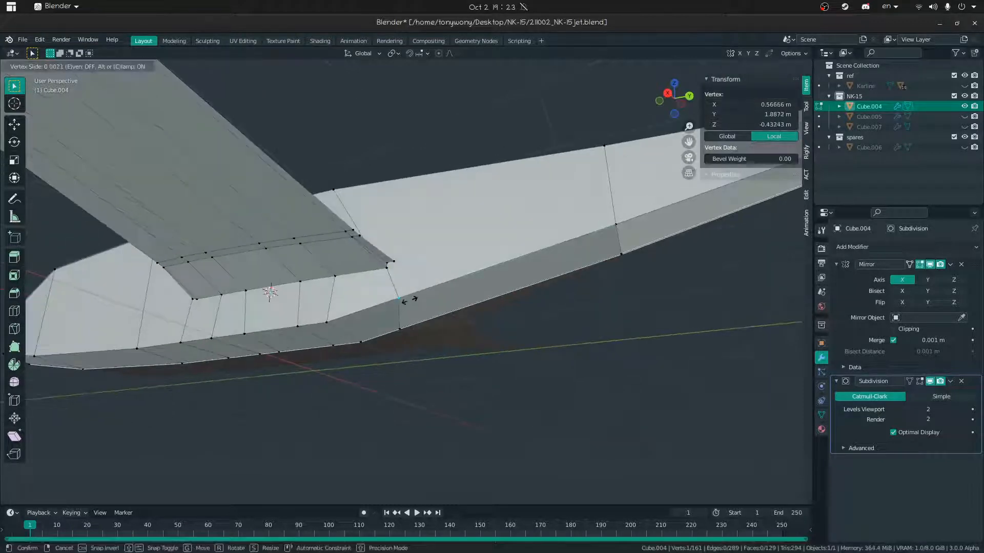
click(386, 313)
Cut a new edge with the Knife from the wing root's rearmost vertex up across the fuselage side to its top edge
middle_drag(386, 137, 386, 237)
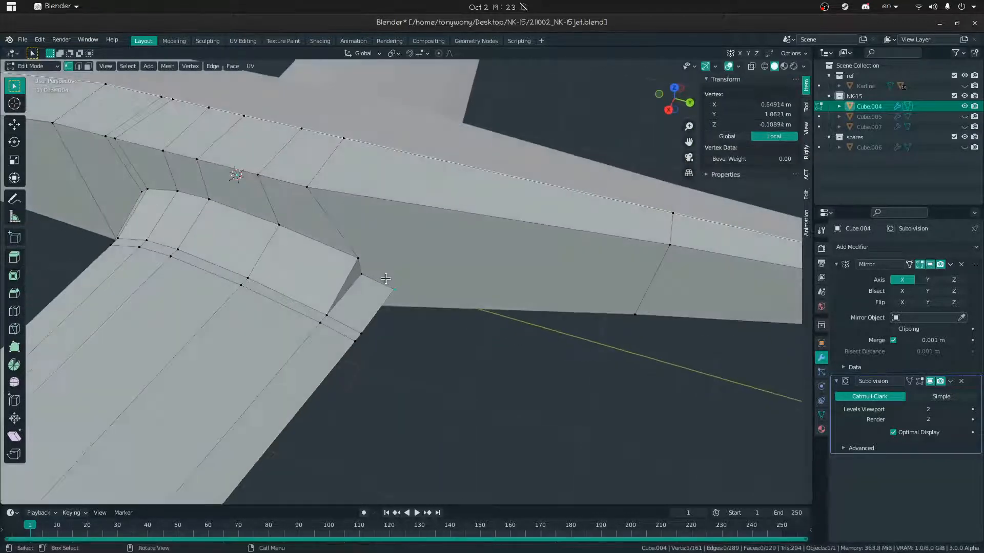
key(k)
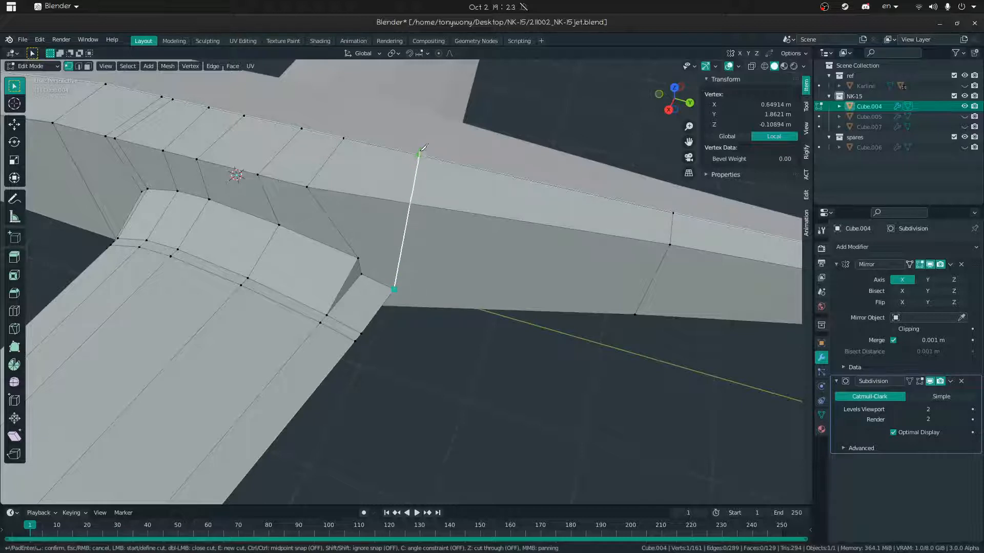
key(Return)
Select the edge crossing the fuselage's upper strip above the wing root's rear and slide it along the fuselage
middle_drag(404, 256, 471, 255)
click(355, 245)
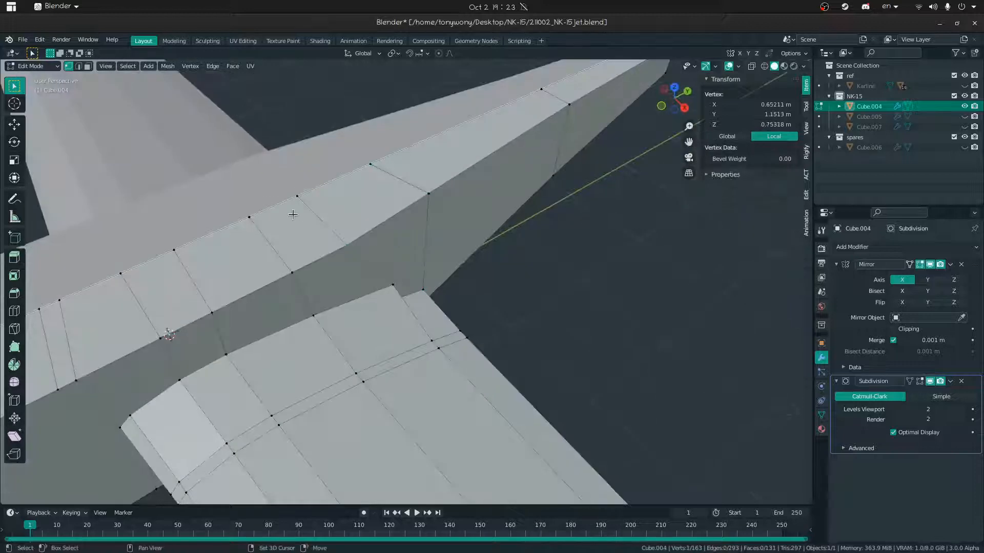
shift+click(295, 208)
middle_drag(295, 208, 272, 219)
key(g)
key(g)
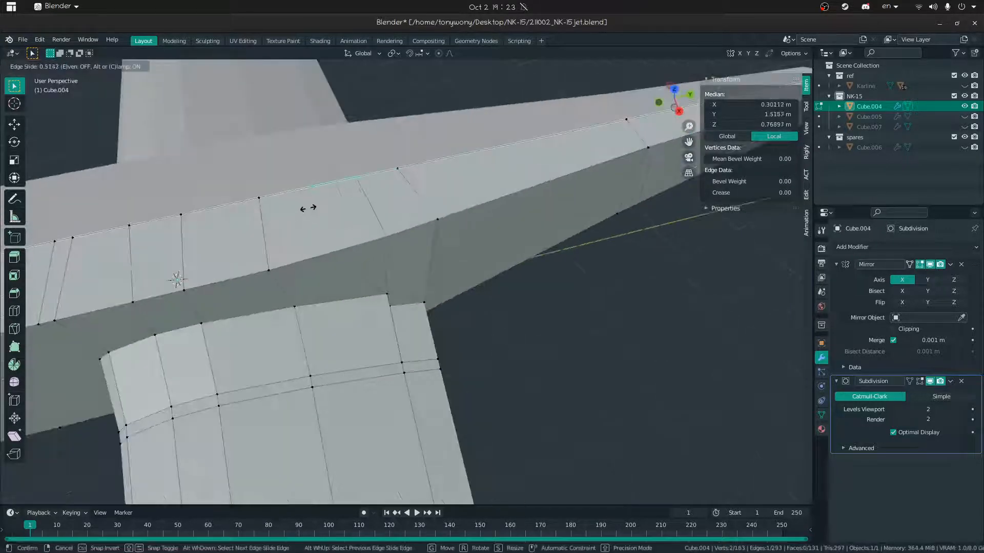
click(301, 213)
Compare the smoothed wing-to-fuselage junction in Object Mode with its edge layout in Edit Mode from several angles
middle_drag(301, 213, 277, 253)
click(330, 214)
middle_drag(330, 215, 336, 199)
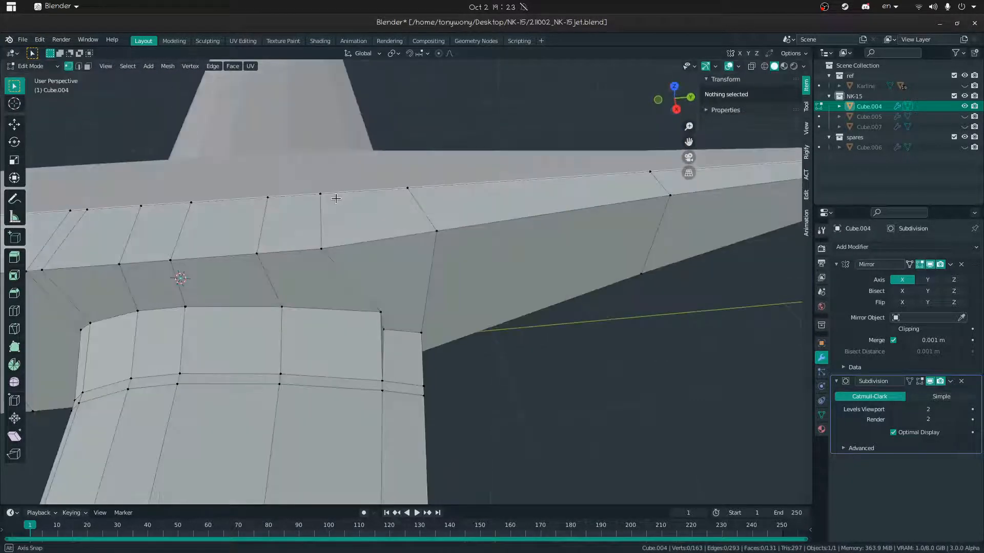
click(431, 220)
middle_drag(393, 257, 501, 219)
key(ctrl+Tab)
click(417, 219)
key(shift+grave)
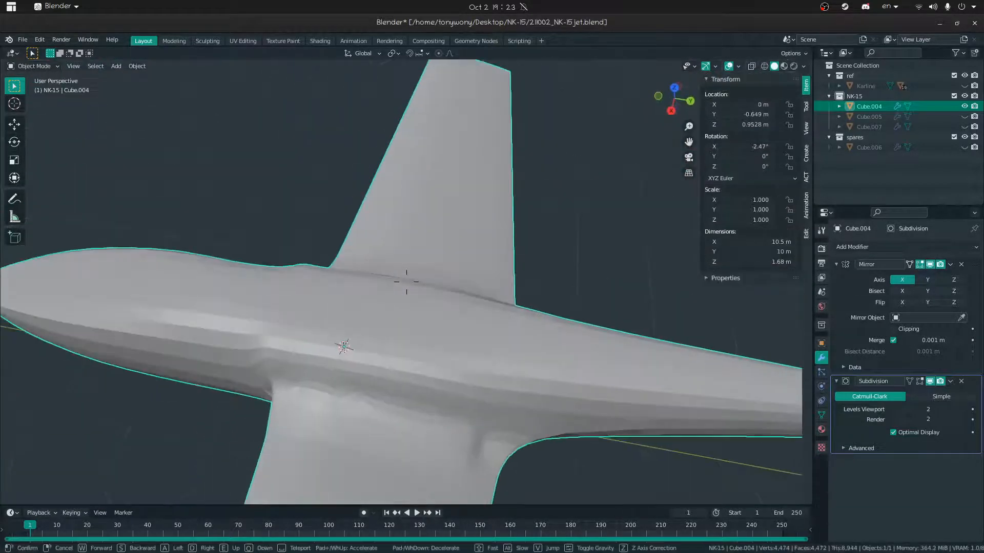
click(406, 282)
middle_drag(391, 281, 376, 266)
key(ctrl+Tab)
click(477, 270)
key(shift+grave)
key(w)
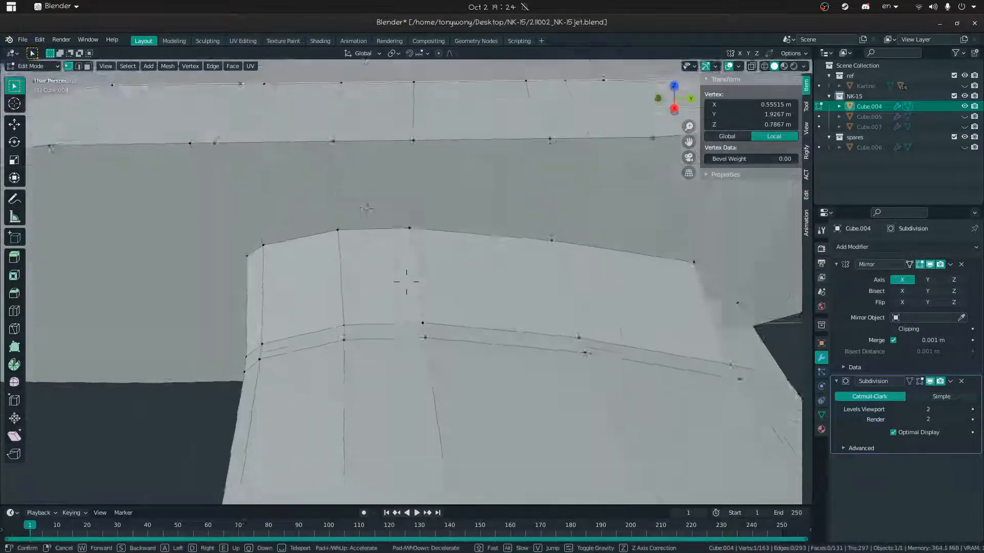
click(406, 280)
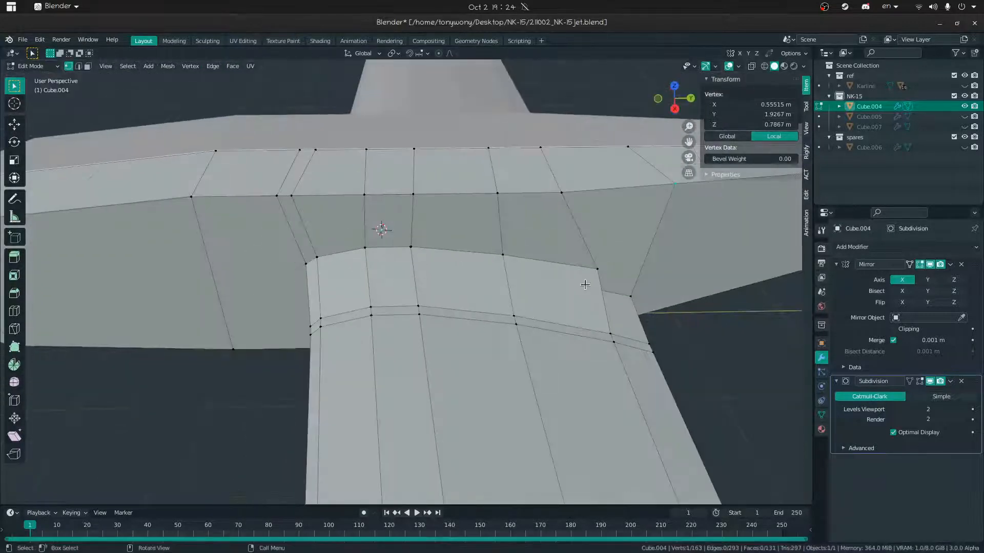
key(Tab)
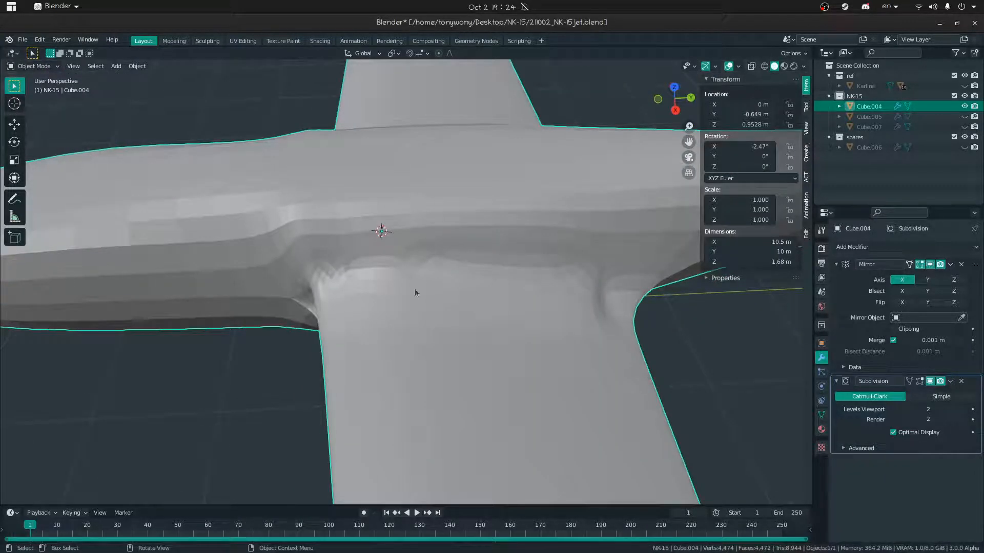
key(Tab)
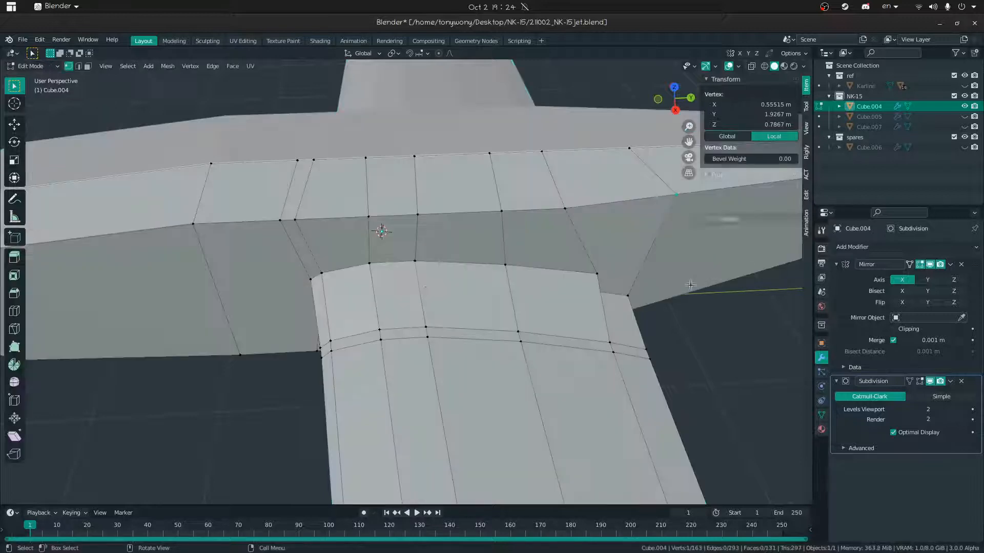
Slide the vertices along the wing root's upper edge fully onto the neighbouring vertices on the fuselage side
middle_drag(422, 263, 459, 237)
key(shift+grave)
key(w)
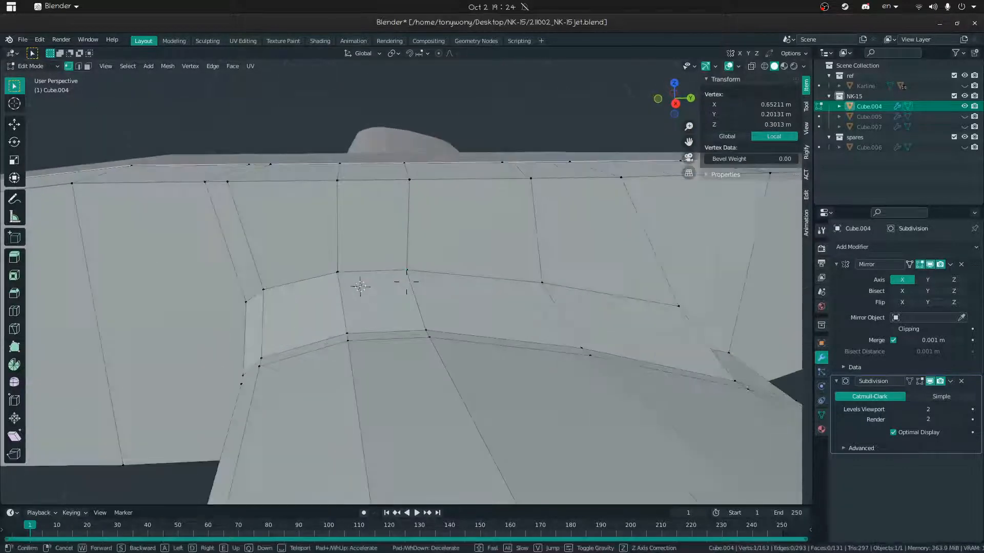
click(408, 281)
middle_drag(464, 282, 460, 286)
key(g)
key(g)
click(523, 285)
click(270, 261)
key(g)
key(g)
click(153, 260)
Select the whole mesh and merge its overlapping vertices by distance at 0.0001 m
key(shift+grave)
key(s)
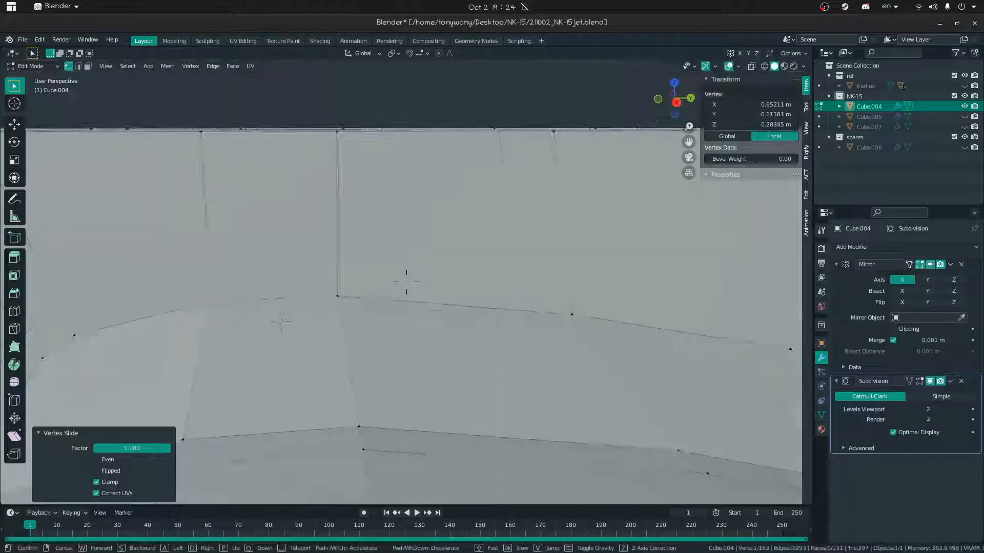
click(408, 281)
click(394, 308)
key(a)
key(m)
click(410, 313)
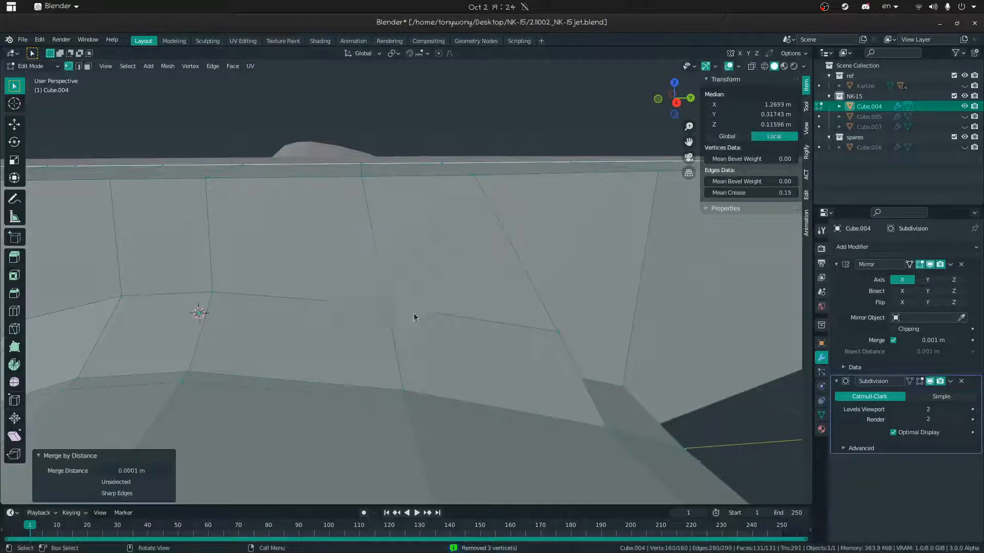
Examine the smoothed wing root in Object Mode and the front fuselage's edge layout in Edit Mode
key(Tab)
key(shift+grave)
key(s)
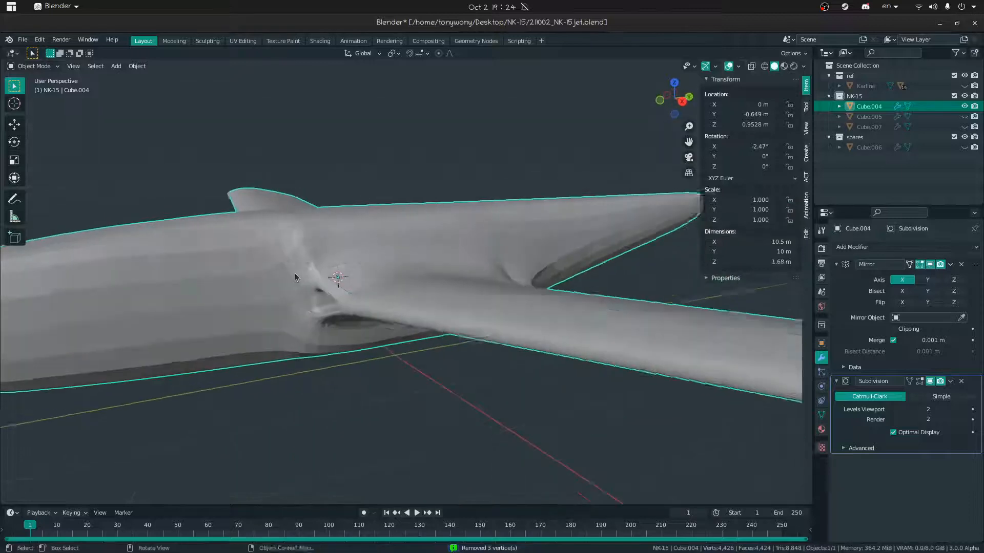
key(Tab)
click(406, 281)
middle_drag(405, 298, 365, 273)
click(412, 281)
click(404, 318)
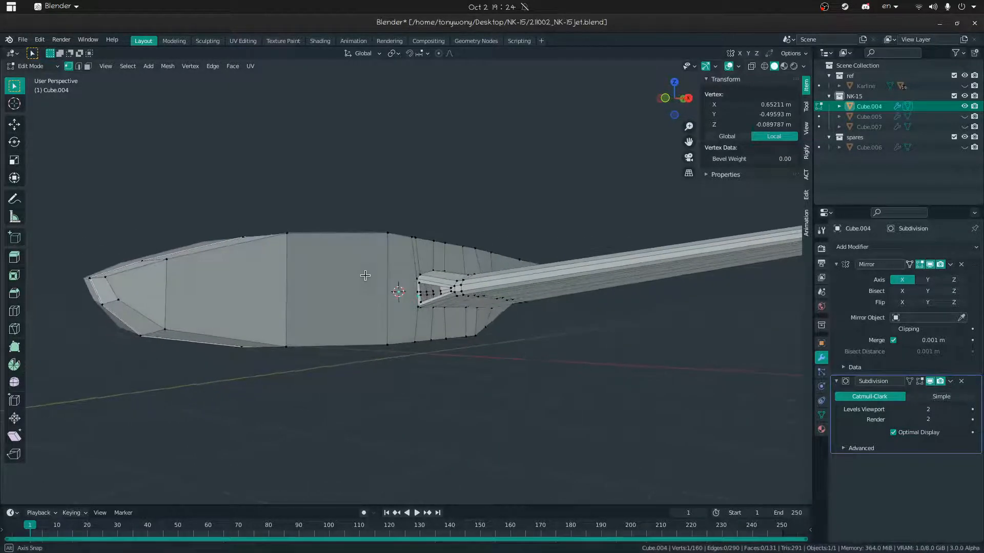
Add two evenly spaced lengthwise loop cuts along the side of the fuselage ahead of the wing
key(ctrl+r)
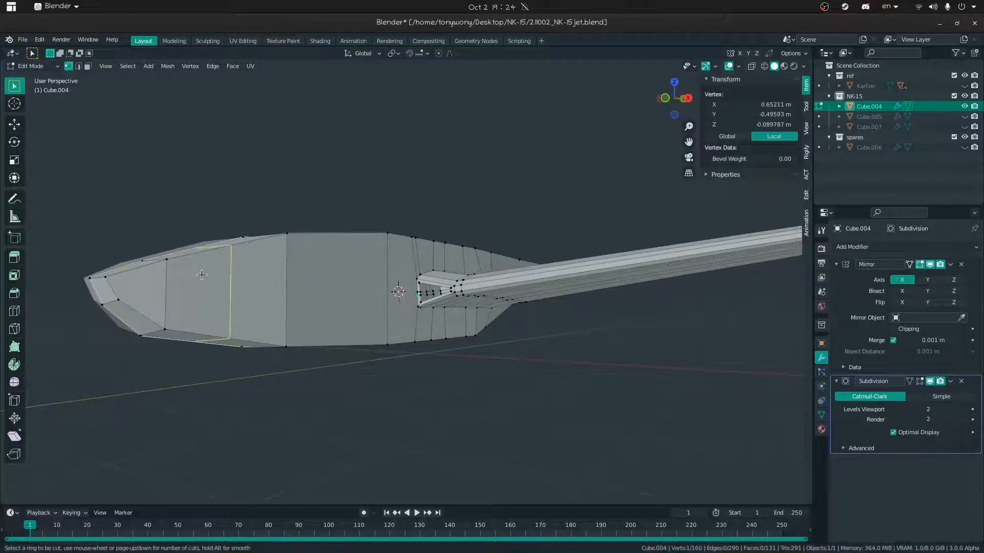
scroll(174, 279, up, 1)
click(174, 280)
right_click(174, 279)
Connect the rear ends of the two lengthwise cuts to the middle vertices on the wing root's front edge
middle_drag(402, 297, 408, 295)
key(shift+grave)
key(w)
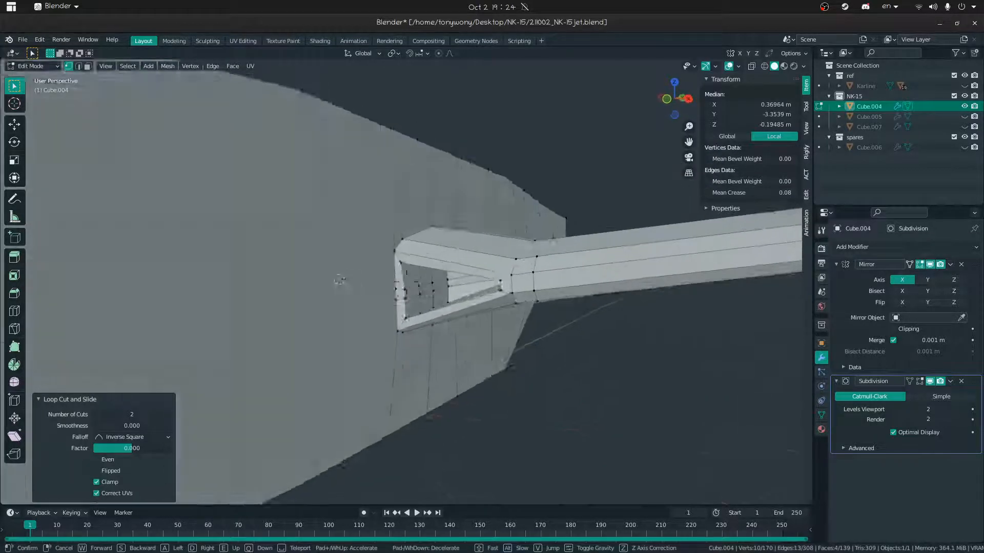
key(s)
click(407, 283)
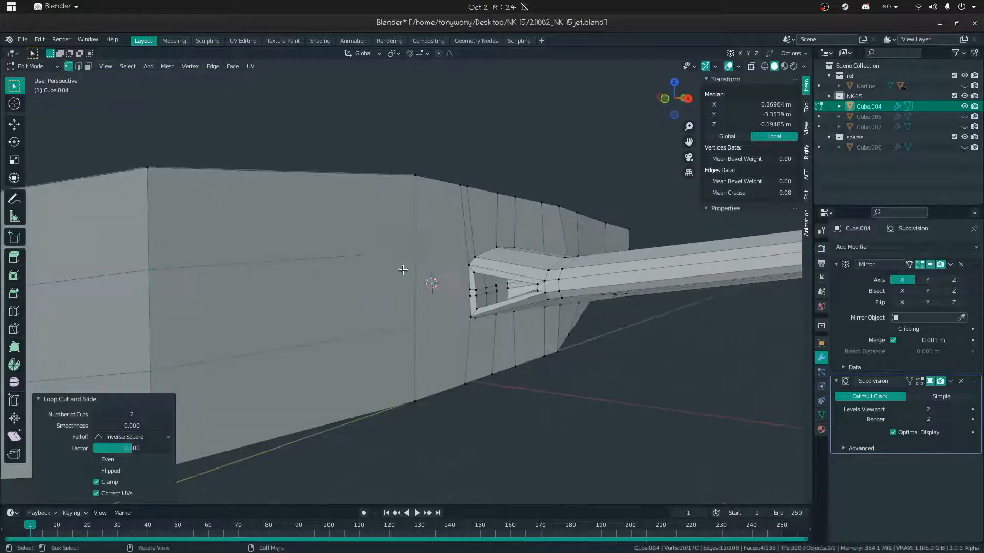
click(413, 256)
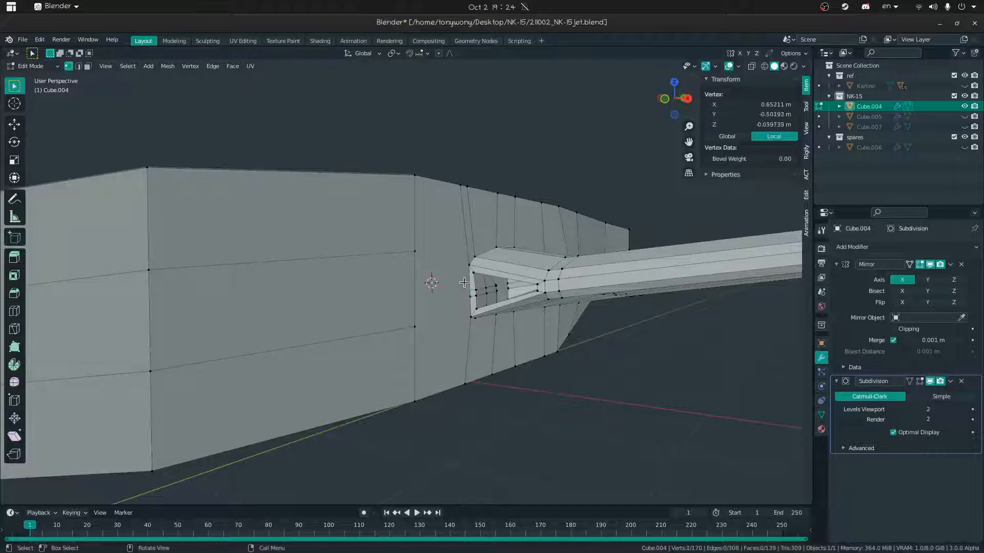
key(k)
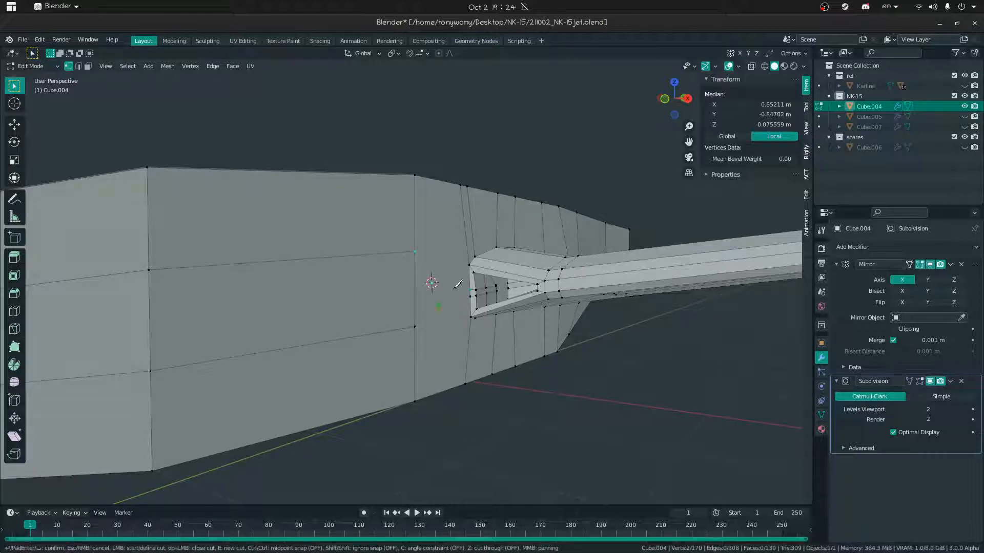
click(416, 251)
key(space)
click(473, 297)
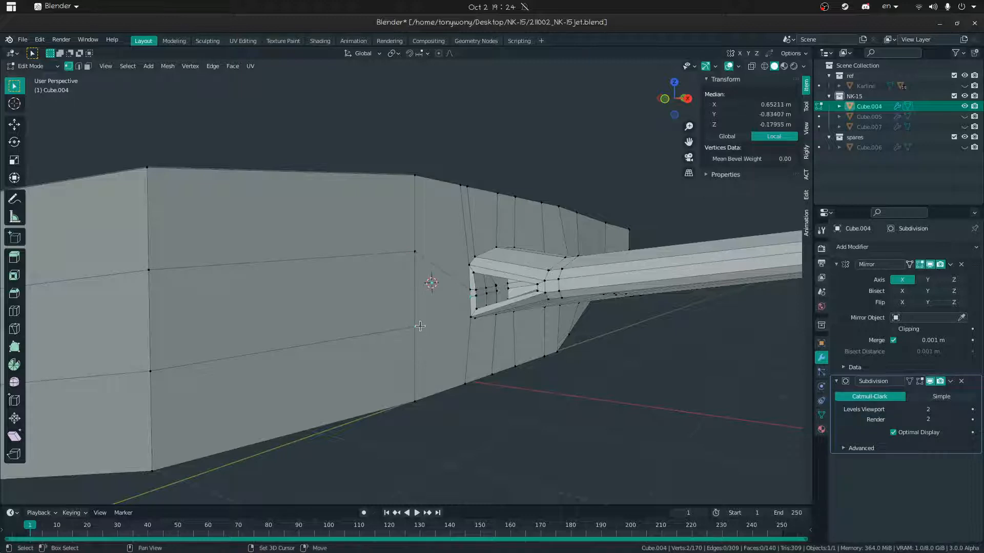
key(Escape)
key(j)
Examine the smoothed front of the wing junction in Object Mode and its vertices up close in Edit Mode
key(Tab)
middle_drag(422, 301, 413, 280)
scroll(412, 281, down, 4)
middle_drag(487, 258, 461, 279)
key(Tab)
key(shift+grave)
key(w)
click(444, 317)
click(443, 317)
middle_drag(436, 317, 435, 312)
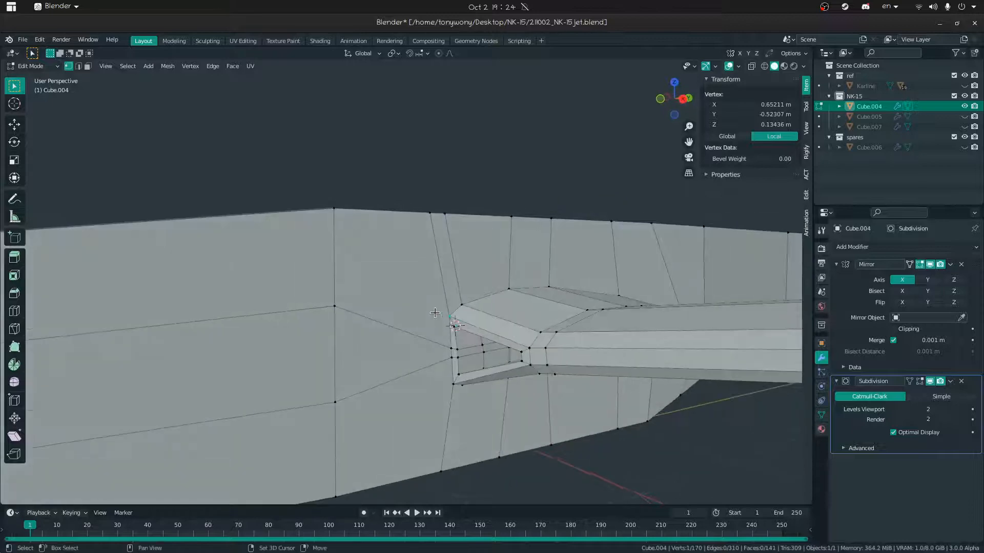
Add one centred lengthwise loop cut in each of the upper and lower strips of the fuselage side ahead of the wing
scroll(407, 282, down, 4)
key(3)
alt+click(341, 272)
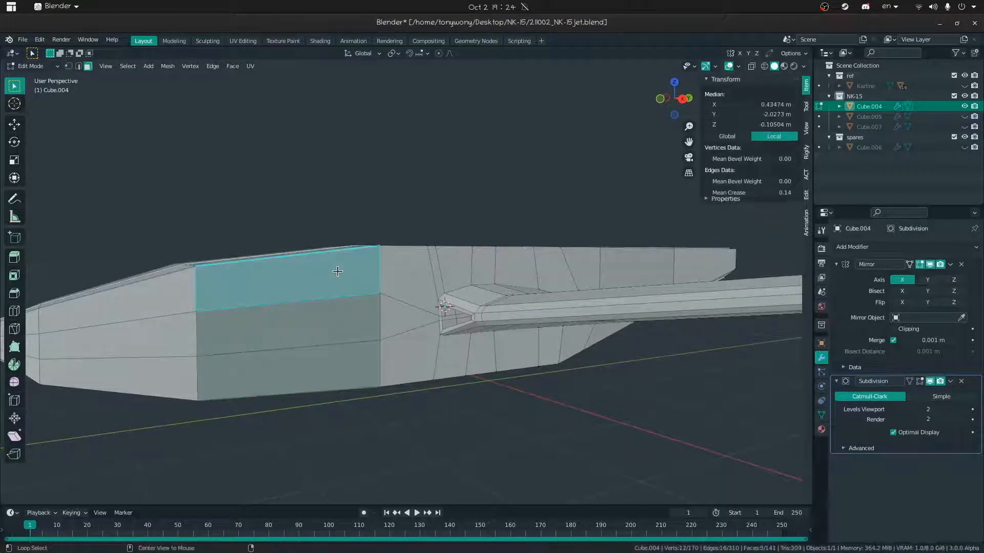
alt+click(385, 270)
click(437, 272)
key(1)
click(440, 299)
middle_drag(334, 301, 303, 304)
key(ctrl+r)
click(304, 303)
right_click(304, 304)
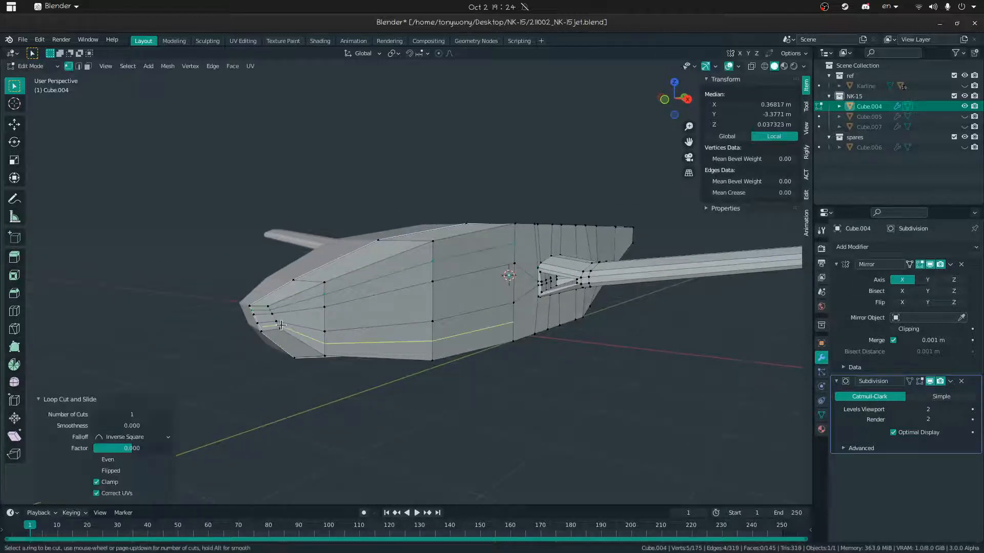
Connect the upper lengthwise cut's rear end to the vertex at the wing root's upper front corner
middle_drag(539, 247, 525, 256)
click(619, 276)
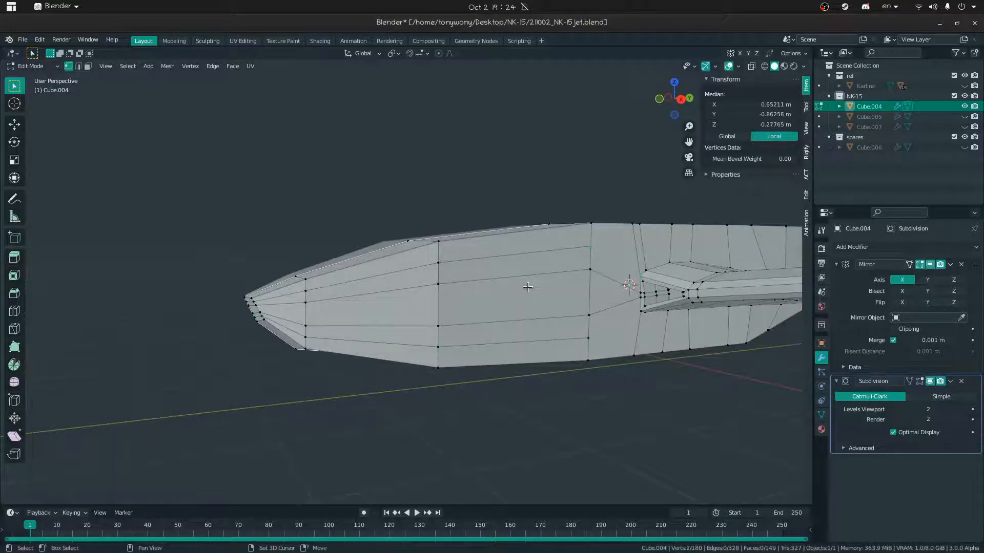
key(j)
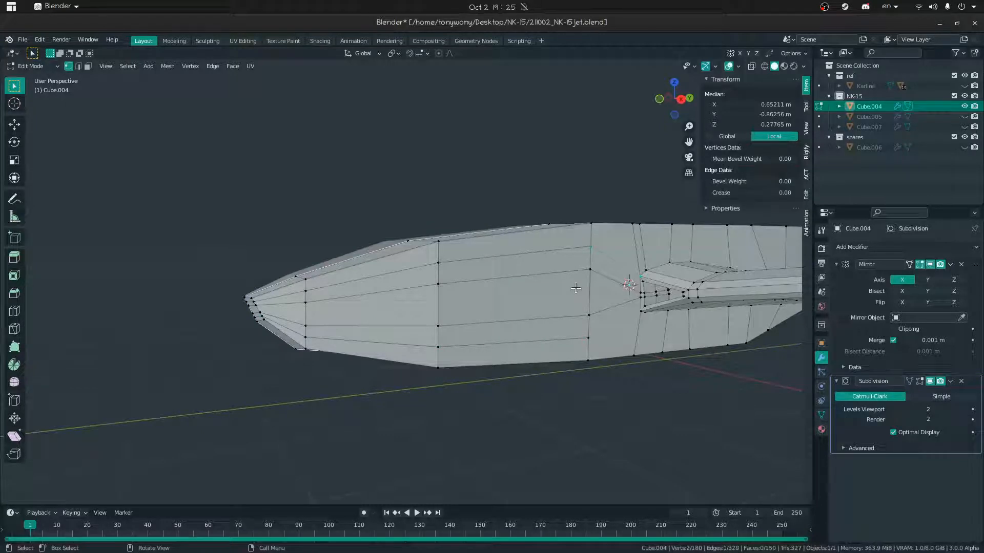
Slide the overlapping vertex at the wing root's lower front corner along its edge and merge the whole mesh by distance
click(588, 312)
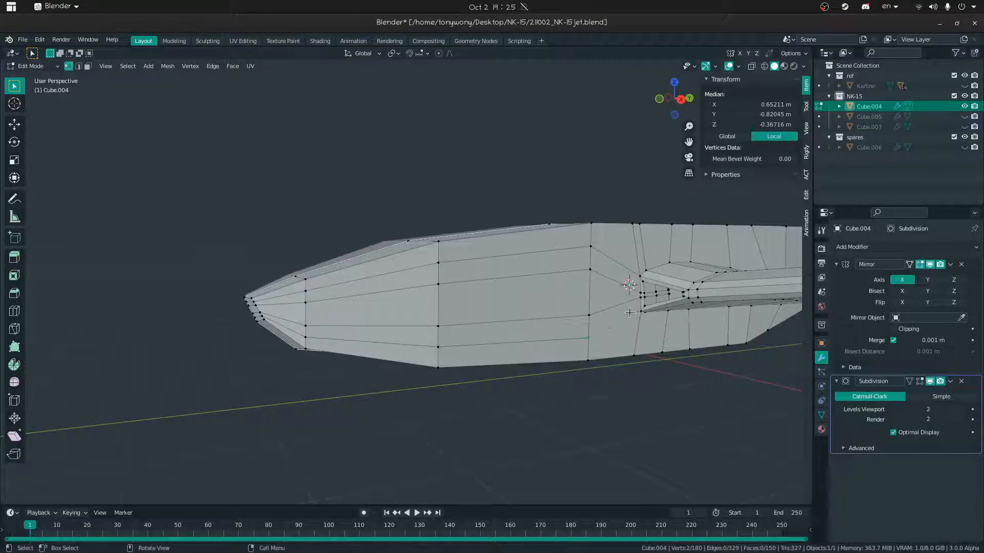
key(shift+grave)
key(w)
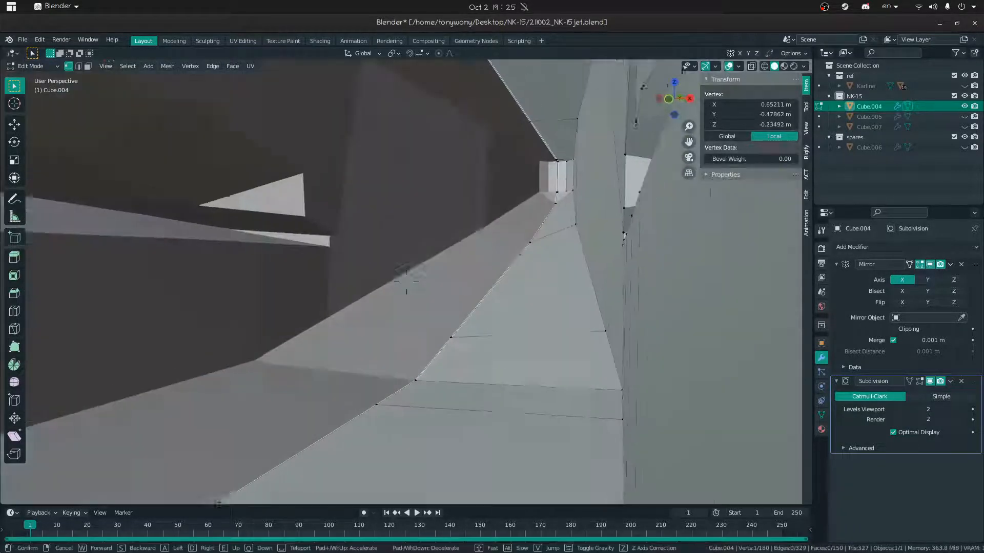
key(s)
key(w)
click(407, 281)
middle_drag(406, 281, 395, 263)
middle_drag(330, 285, 344, 296)
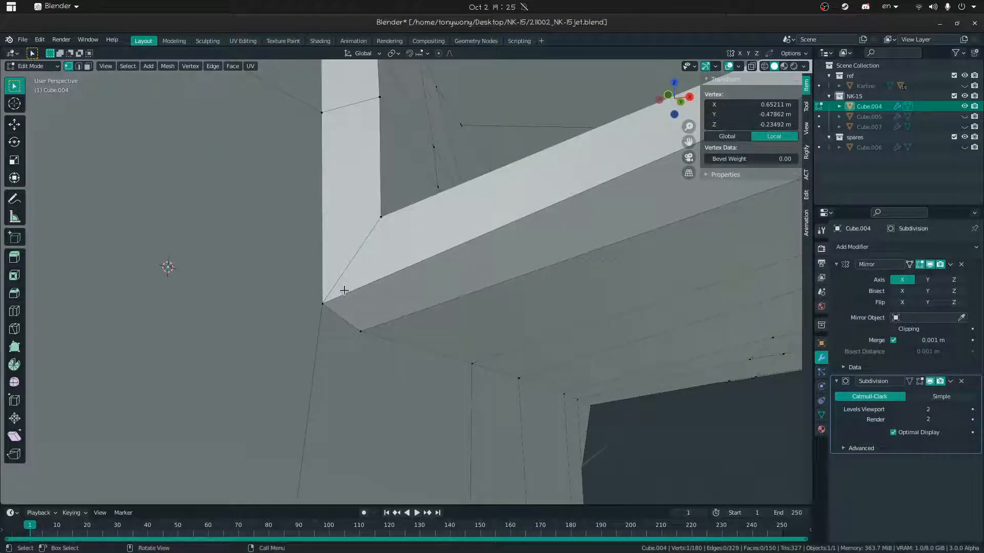
key(shift+v)
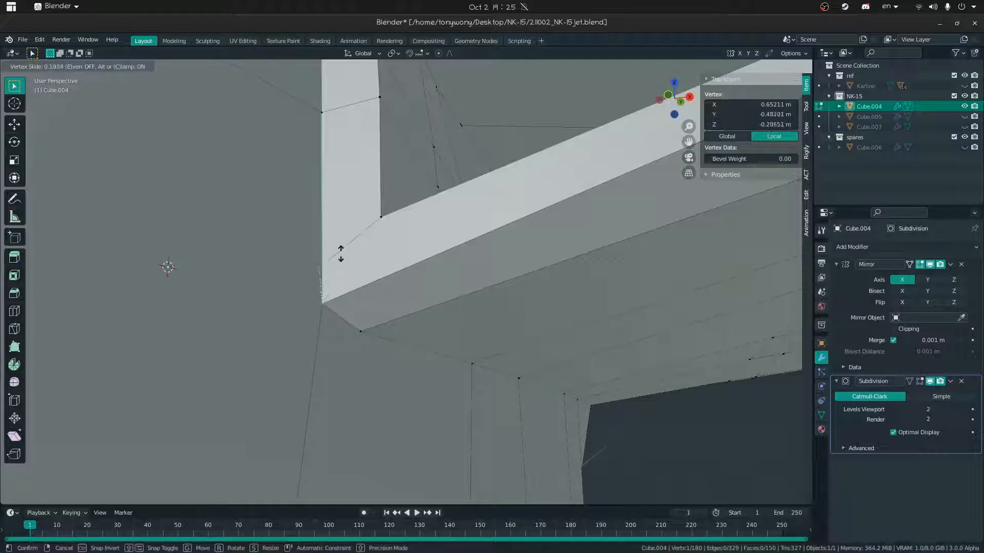
click(314, 207)
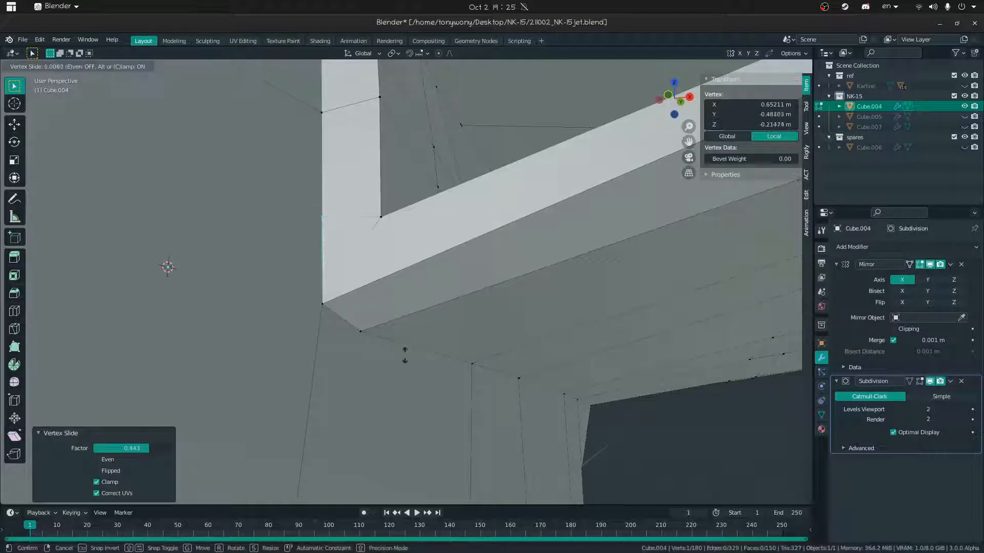
key(a)
key(m)
click(286, 325)
Connect the lower lengthwise cut's rear end to the wing root's lower front corner and check the smoothed result in Object Mode
middle_drag(285, 321, 558, 246)
scroll(406, 282, down, 3)
middle_drag(559, 246, 537, 252)
scroll(406, 281, down, 1)
click(251, 337)
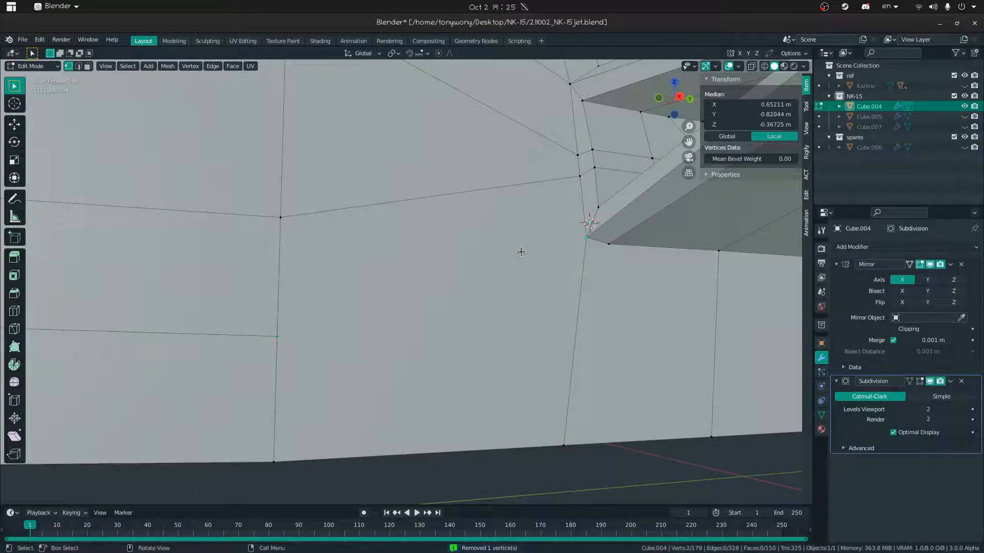
key(Tab)
scroll(406, 282, down, 5)
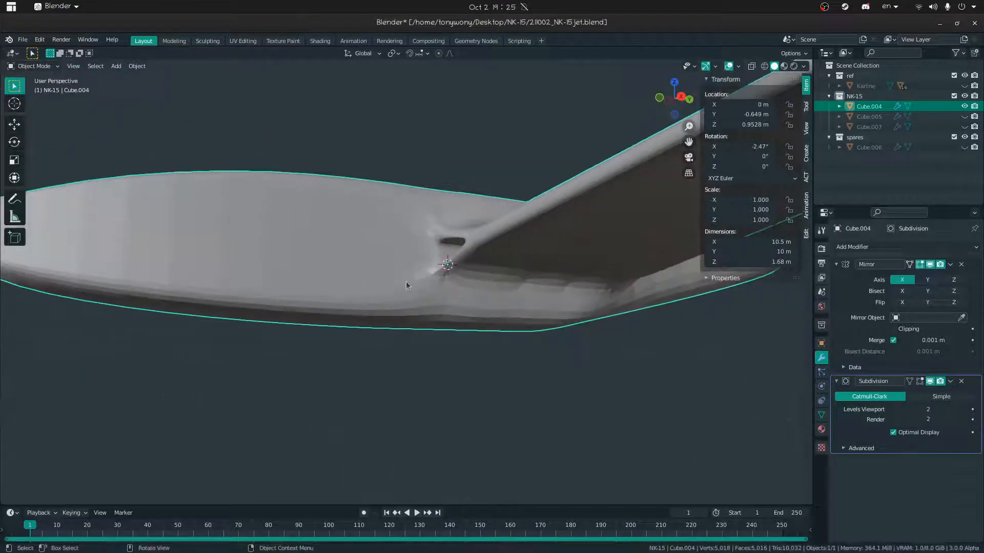
Try to slide individual vertices along the wing root's lower edge
key(Tab)
middle_drag(473, 312, 489, 242)
scroll(409, 283, up, 4)
key(shift+v)
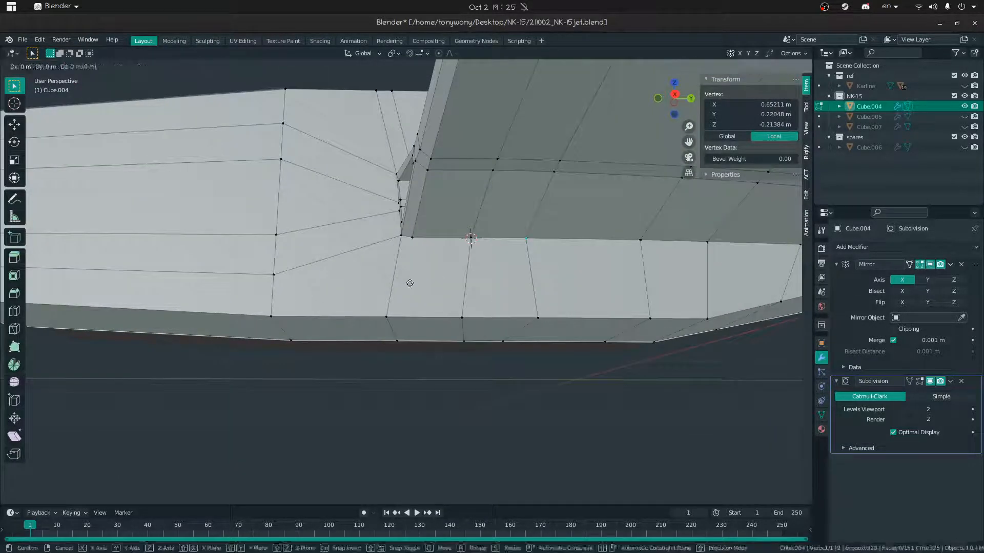
click(482, 236)
key(shift+v)
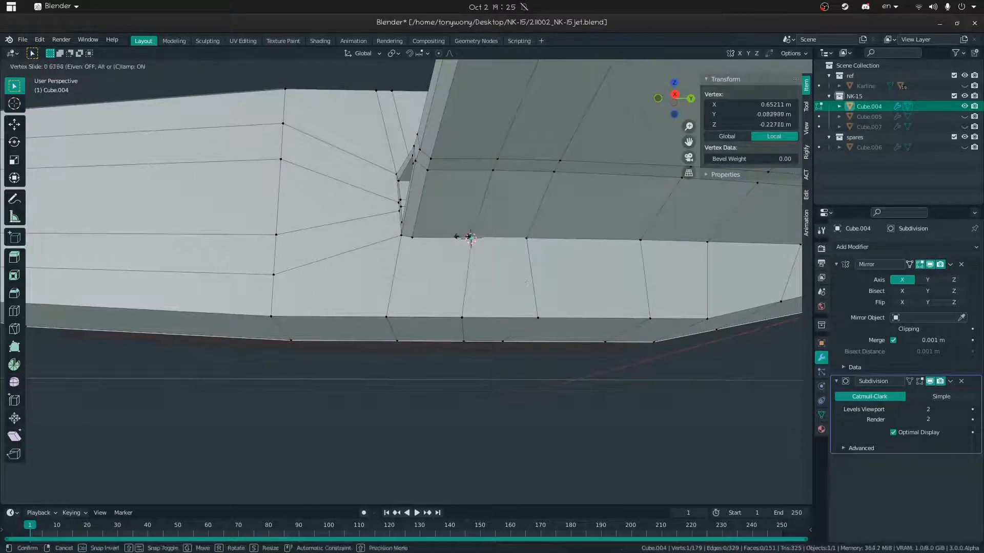
click(692, 242)
key(g)
key(g)
right_click(496, 249)
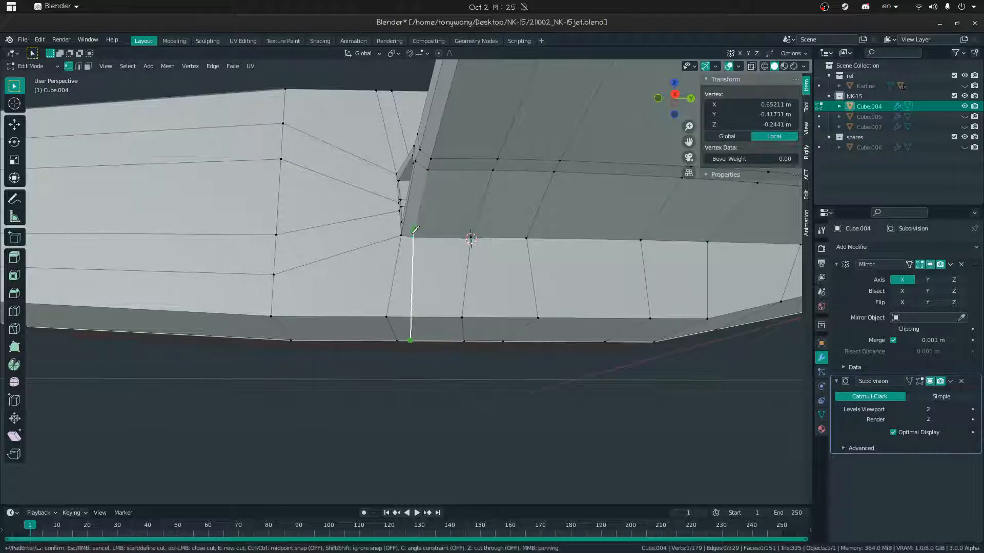
Cut Knife edges from the wing root's lower front and rearmost vertices down across the fuselage side to its bottom edge
key(Return)
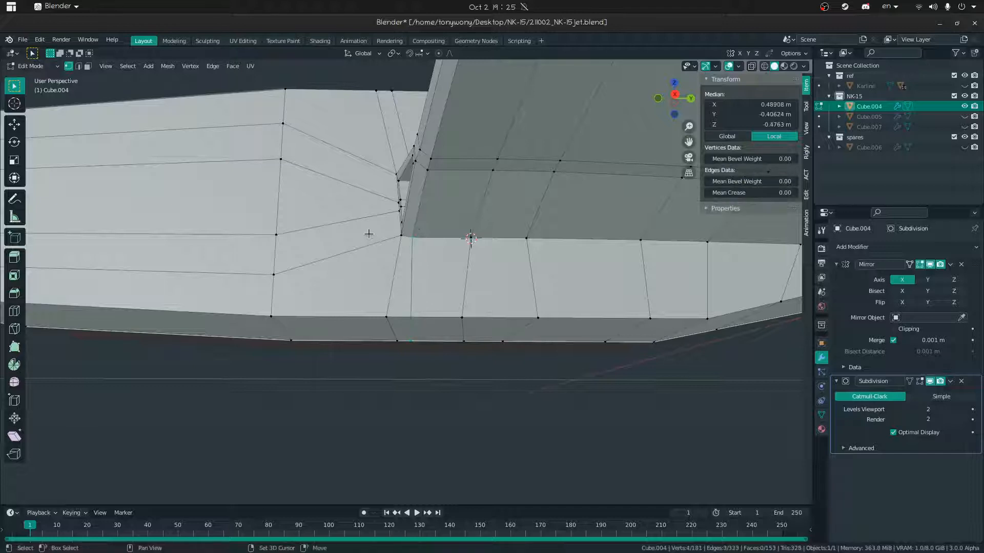
shift+middle_drag(685, 281, 406, 282)
click(477, 224)
middle_drag(471, 226, 454, 209)
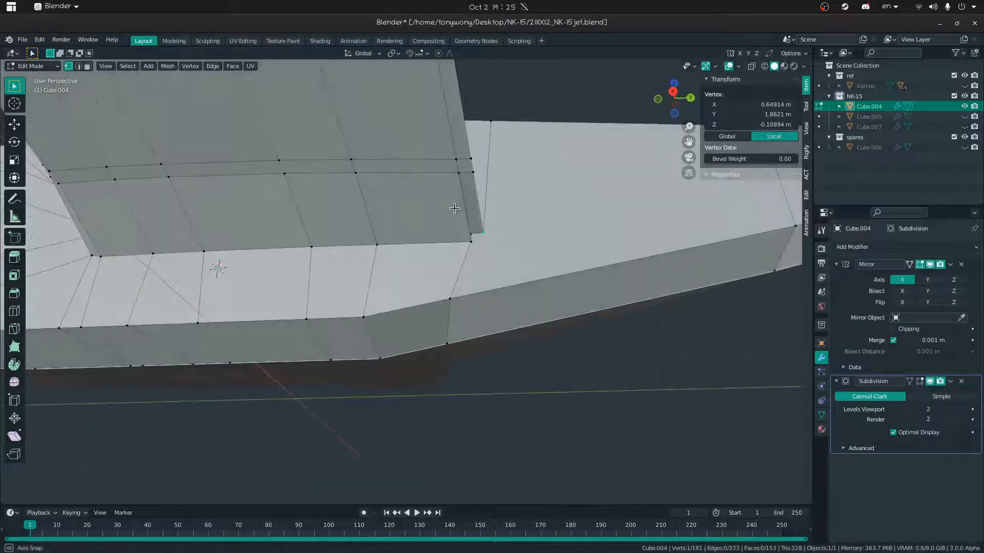
key(shift+grave)
key(d)
click(407, 281)
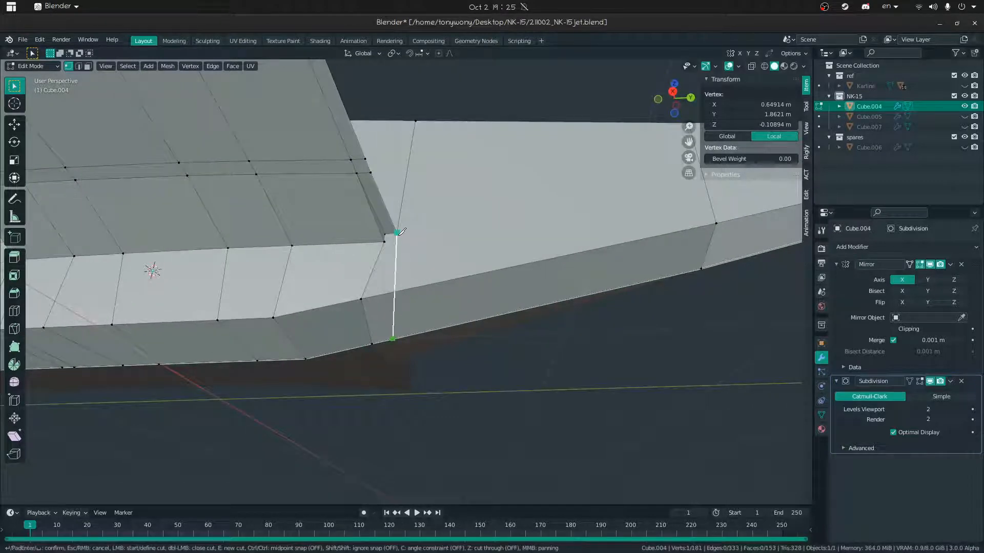
key(Return)
Slide the vertex where the rear cut crosses the fuselage's lower side edge and merge the whole mesh by distance
key(shift+v)
click(396, 280)
middle_drag(396, 279, 456, 235)
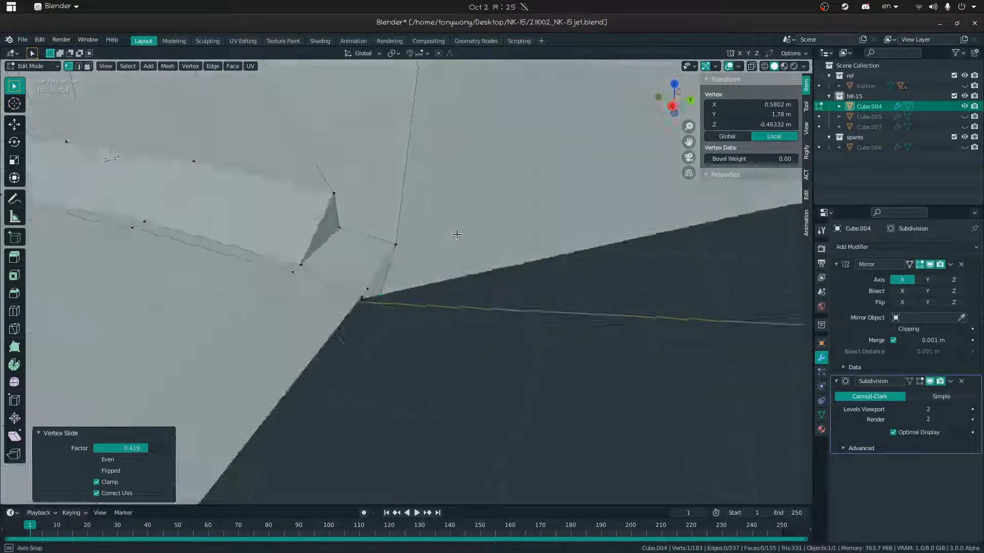
key(shift+grave)
key(s)
click(406, 282)
middle_drag(364, 280, 310, 296)
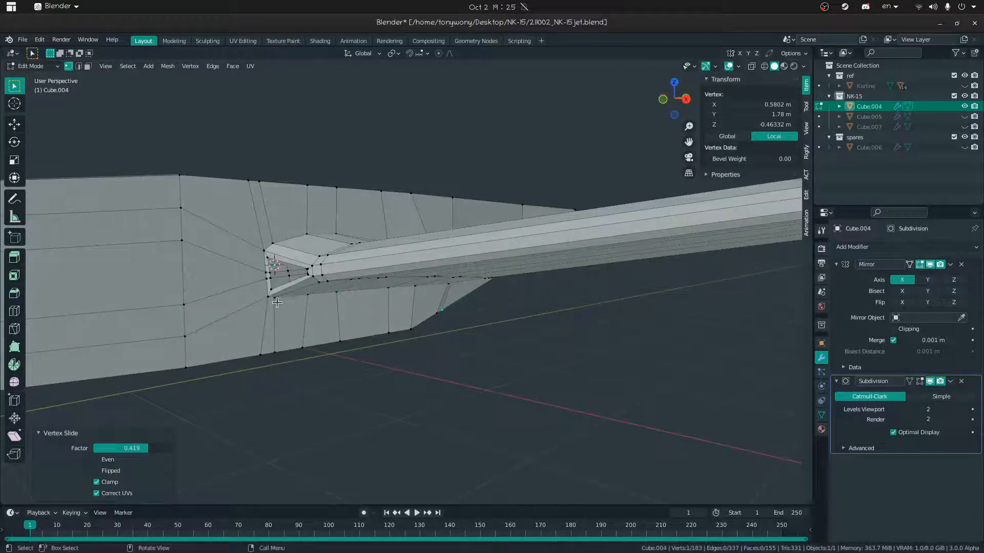
key(a)
key(m)
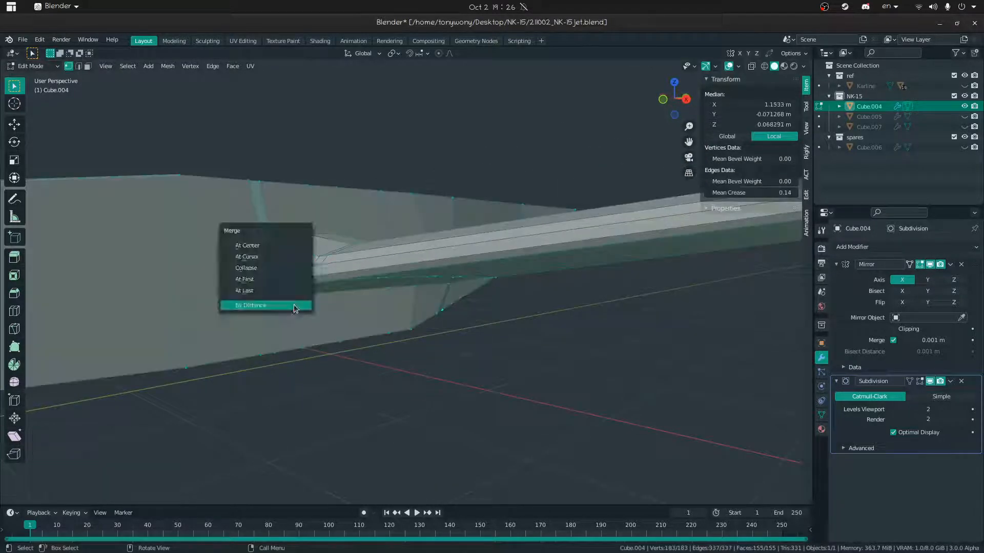
click(292, 305)
Examine the wing root's underside and front corner on the smoothed model and compare them with the underlying mesh
key(Tab)
key(shift+grave)
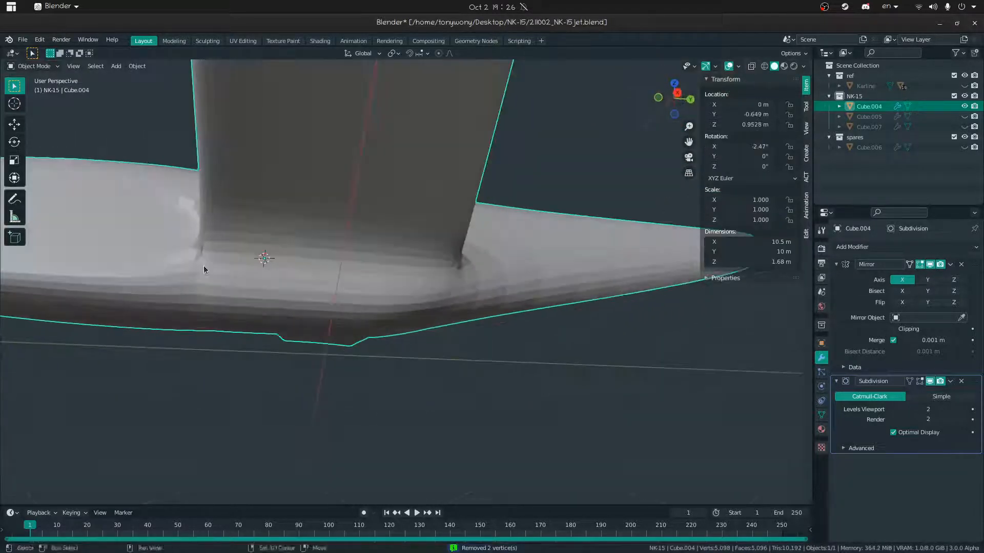
key(w)
click(407, 281)
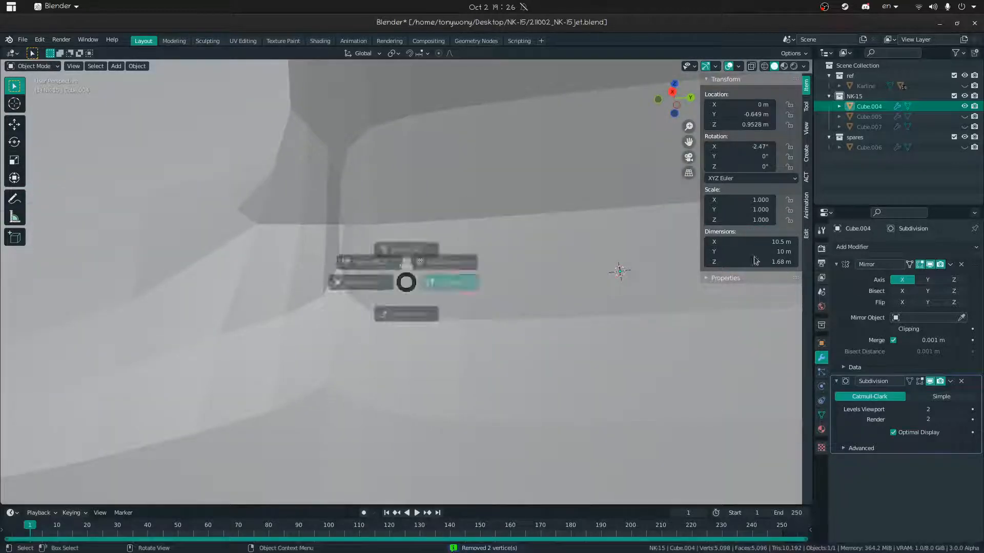
key(Tab)
middle_drag(368, 241, 336, 251)
key(shift+grave)
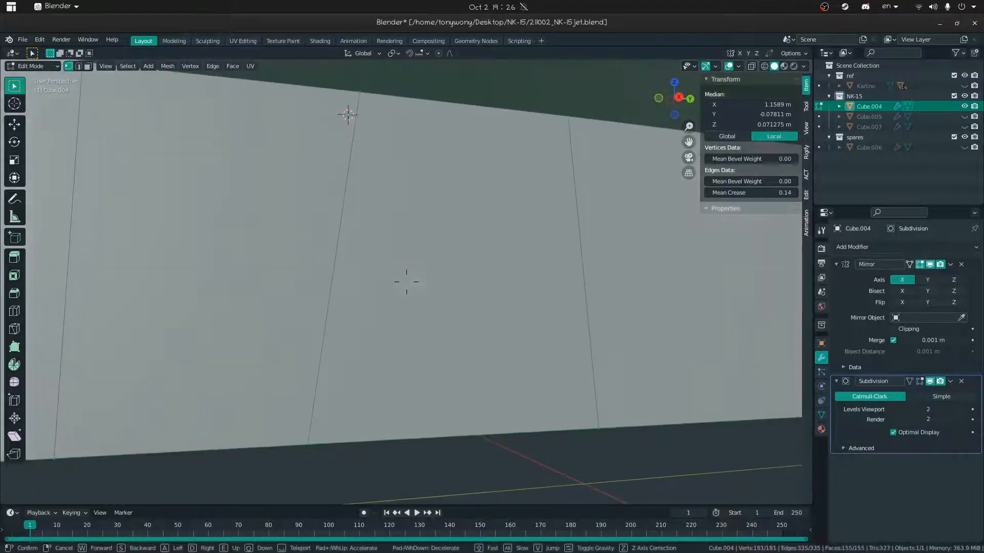
key(s)
click(406, 281)
key(Tab)
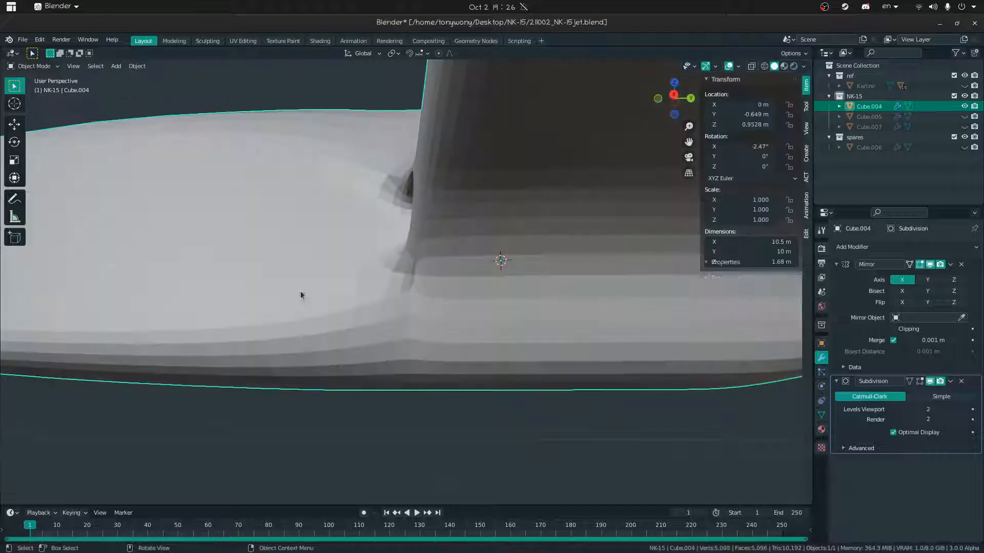
Test-move the two neighbouring vertices at the wing root's lower front corner and merge the whole mesh by distance
key(Tab)
click(425, 288)
middle_drag(425, 287, 565, 310)
key(shift+grave)
key(w)
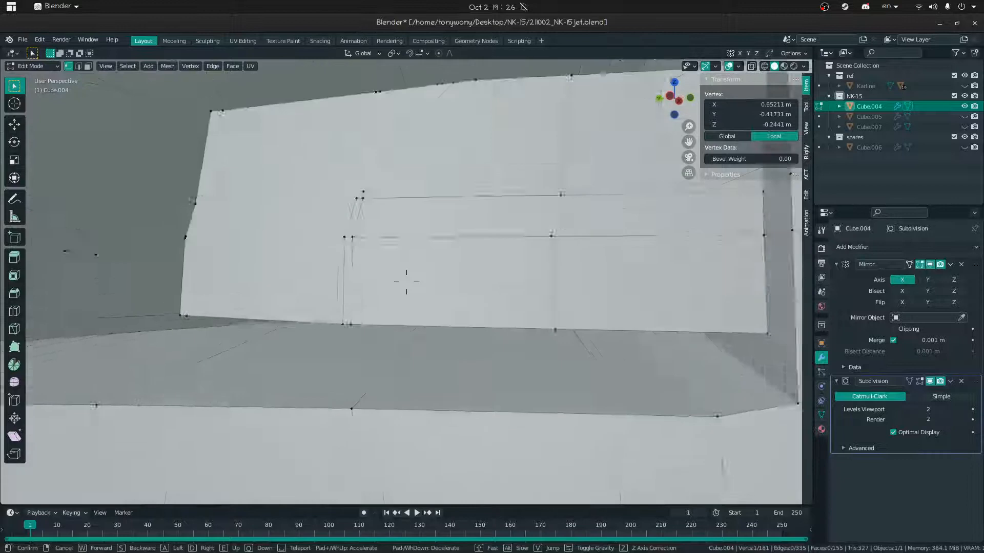
click(424, 305)
middle_drag(530, 352, 556, 372)
click(535, 358)
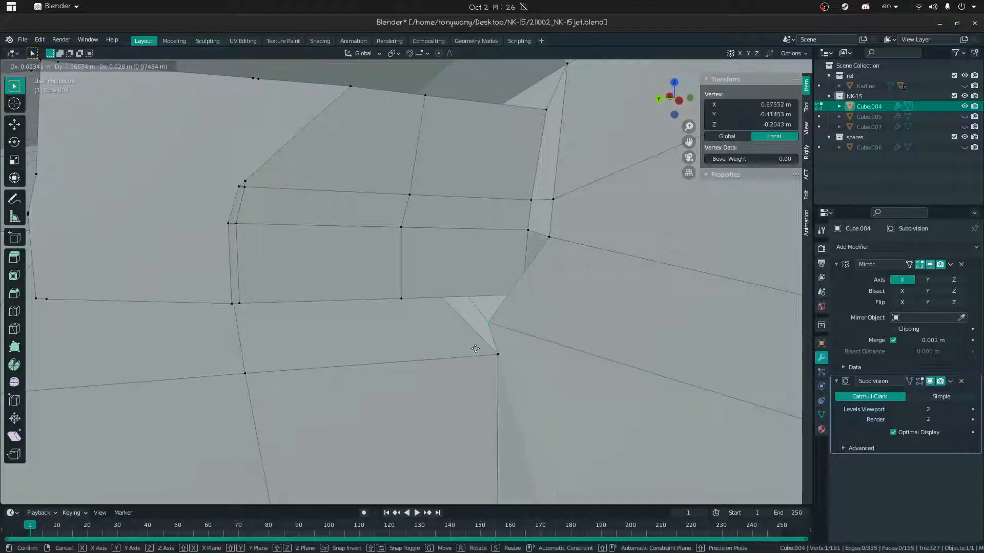
click(497, 355)
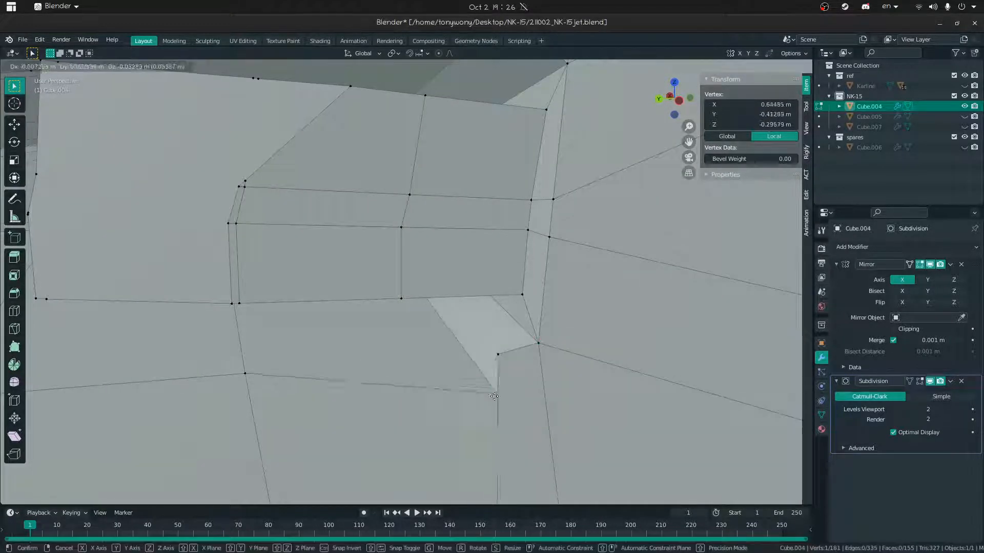
key(a)
key(m)
click(504, 361)
Examine the smoothed wing root and the whole aircraft in Object Mode from the front and the side
key(ctrl+Tab)
click(318, 360)
middle_drag(456, 353, 501, 344)
key(shift+grave)
key(s)
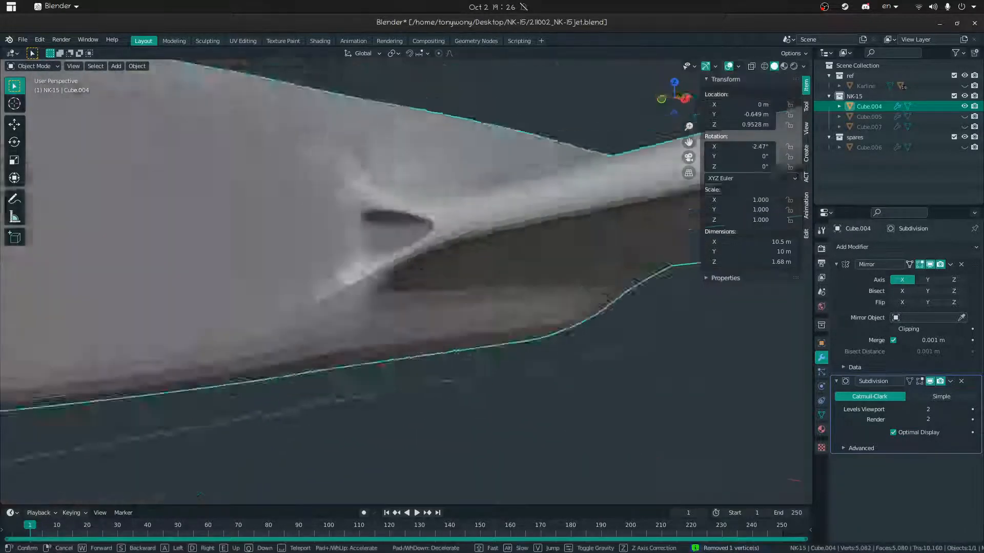
click(407, 282)
click(453, 347)
middle_drag(453, 346, 499, 385)
key(shift+grave)
key(s)
click(406, 282)
drag(416, 269, 375, 290)
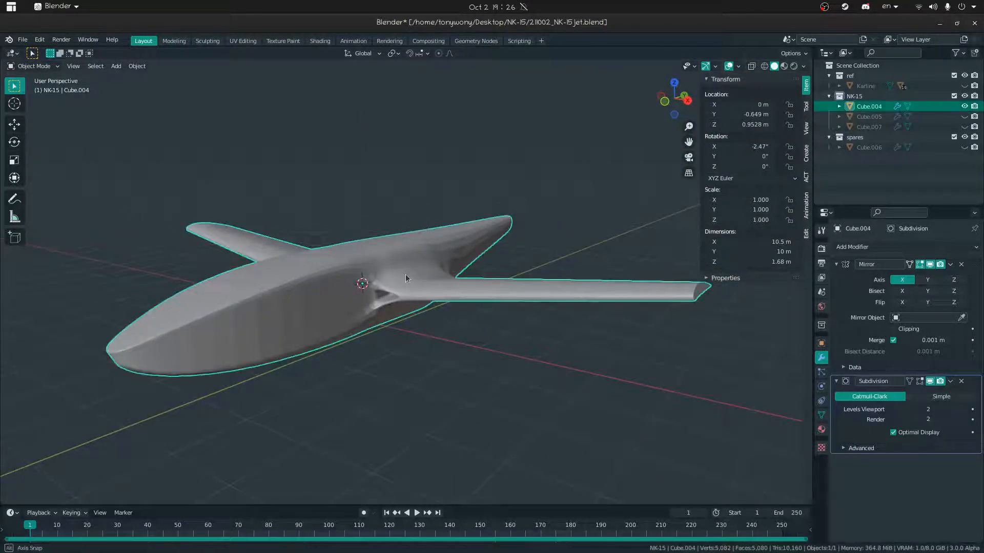
middle_drag(405, 275, 431, 308)
click(460, 351)
middle_drag(380, 262, 354, 249)
Slide the crosswise edge on the fuselage top above the wing root's front toward the tail and check the smoothed shape
key(Tab)
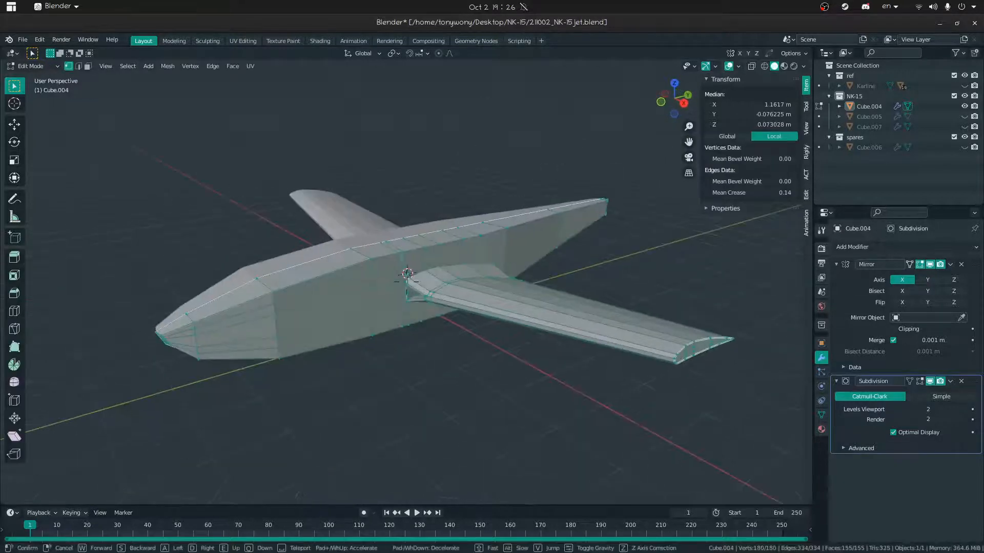
key(shift+grave)
key(w)
click(417, 309)
click(419, 316)
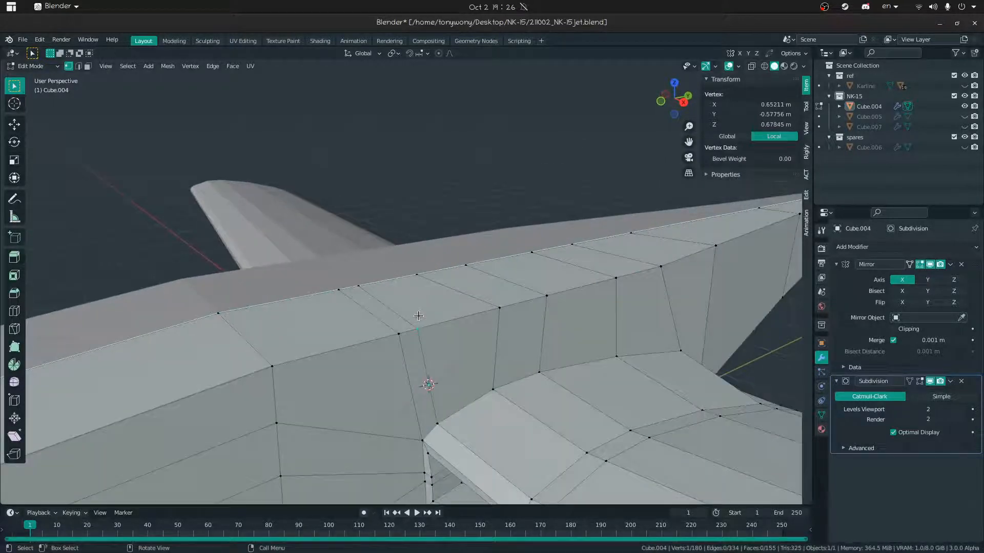
middle_drag(419, 316, 468, 323)
key(g)
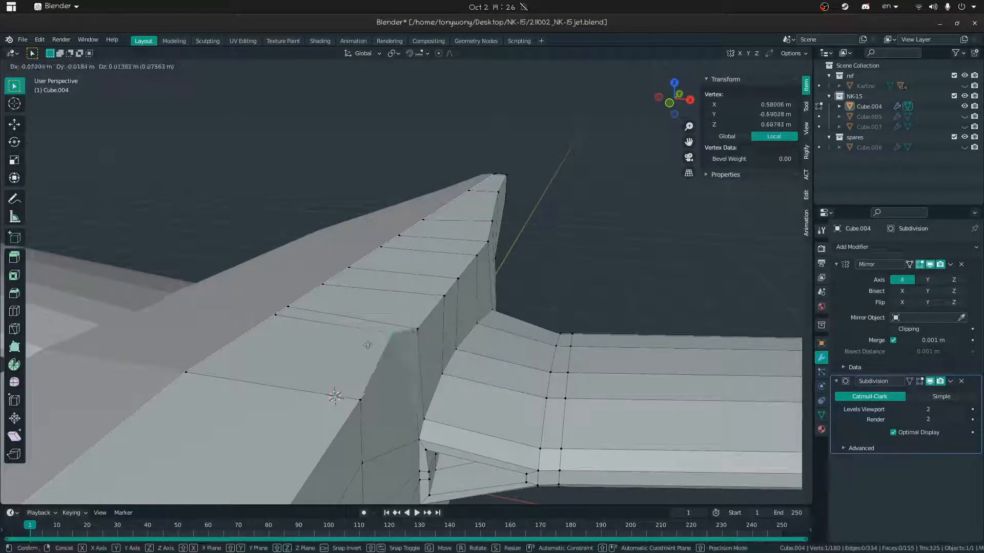
click(366, 342)
middle_drag(365, 343, 412, 332)
middle_drag(401, 290, 404, 255)
shift+click(404, 254)
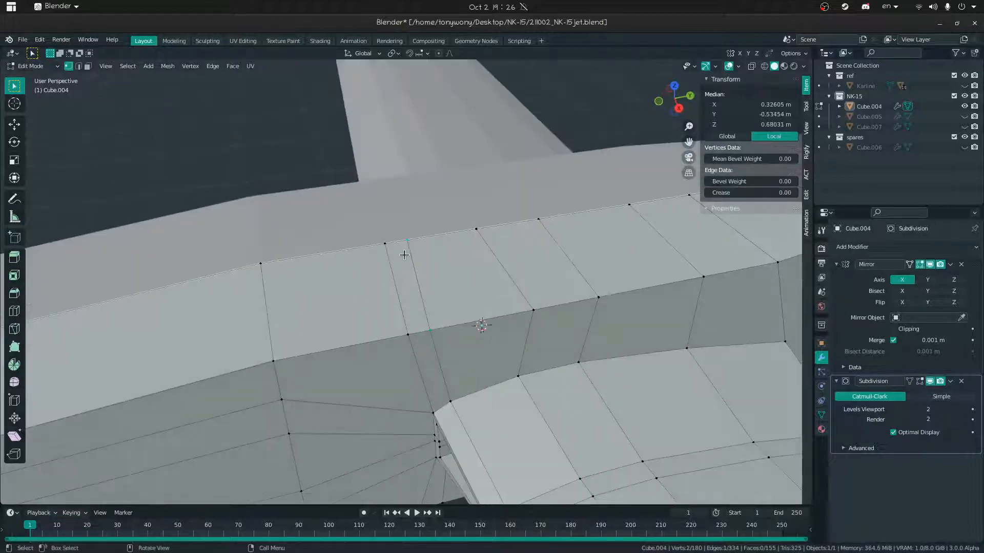
key(g)
key(g)
click(427, 248)
key(alt+a)
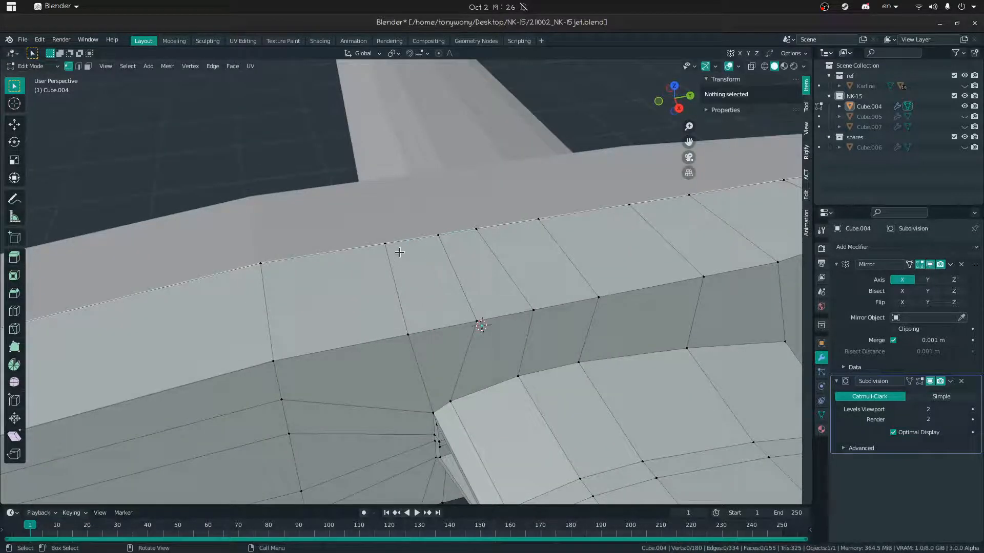
middle_drag(399, 253, 406, 284)
scroll(401, 284, down, 4)
key(Tab)
middle_drag(467, 306, 466, 274)
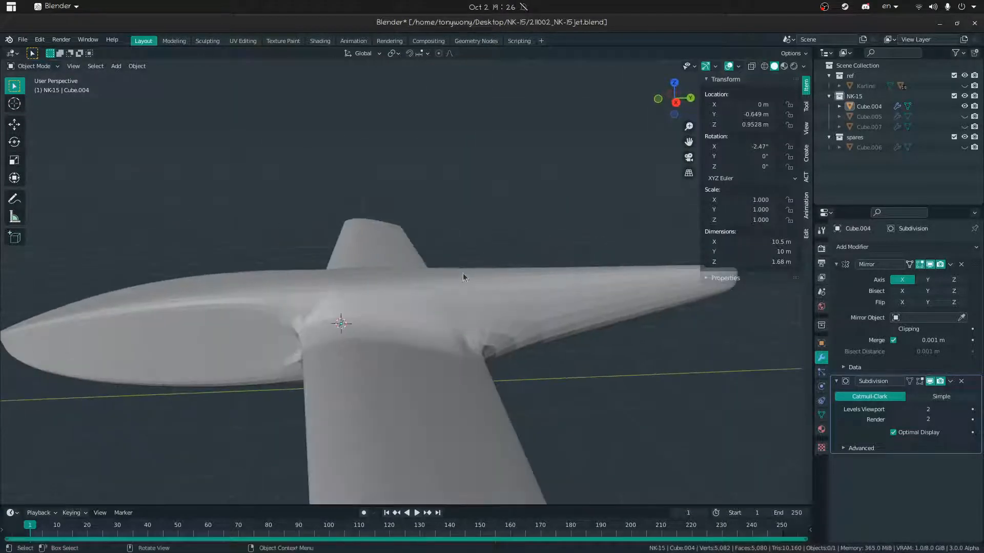
Slide the uppermost cut's vertex ahead of the wing root up close to the fuselage's upper side edge and check the smoothing
key(Tab)
key(shift+grave)
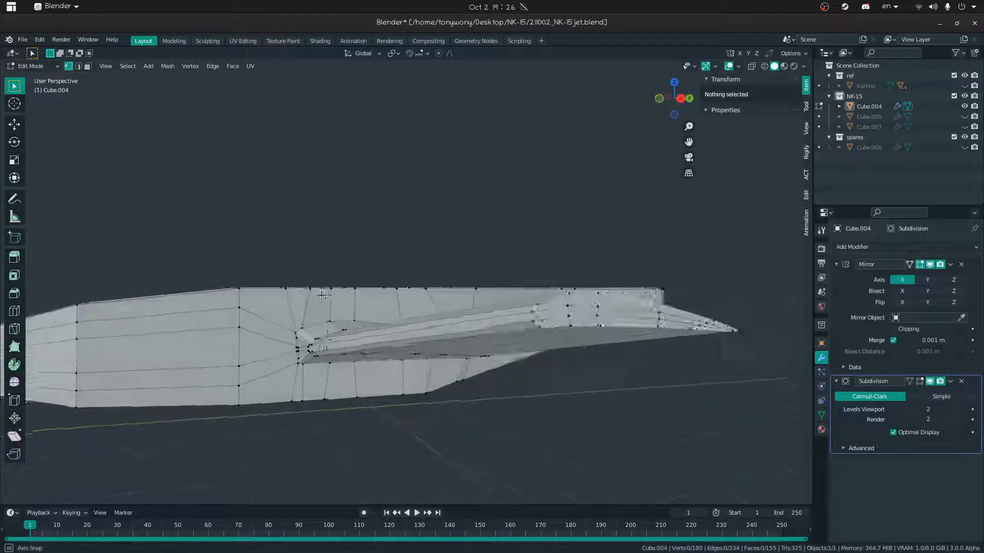
click(407, 281)
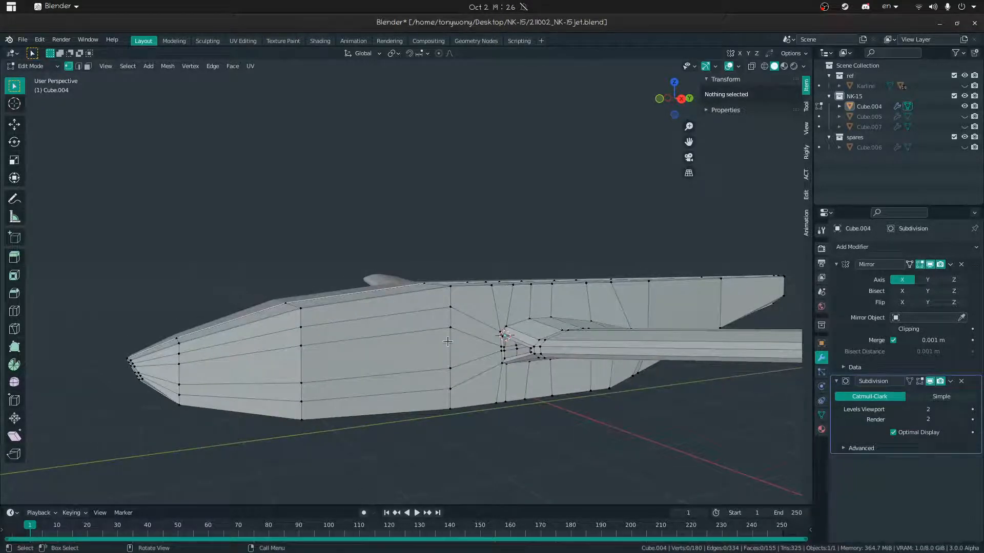
click(449, 309)
key(g)
key(g)
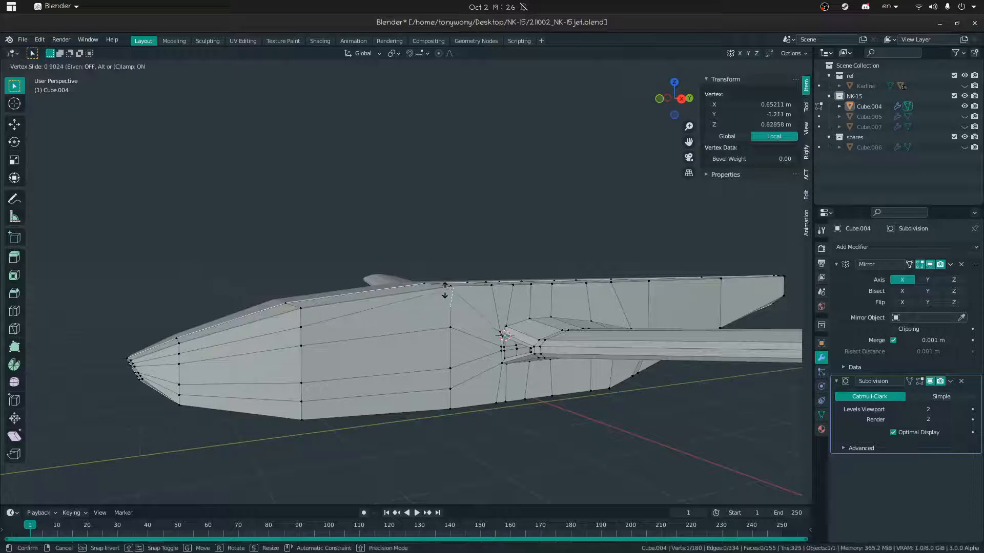
click(443, 287)
key(Tab)
middle_drag(416, 282, 451, 298)
key(ctrl+Tab)
Slide the vertices of the second lengthwise cut from the top down along the forward fuselage side
middle_drag(180, 383, 447, 337)
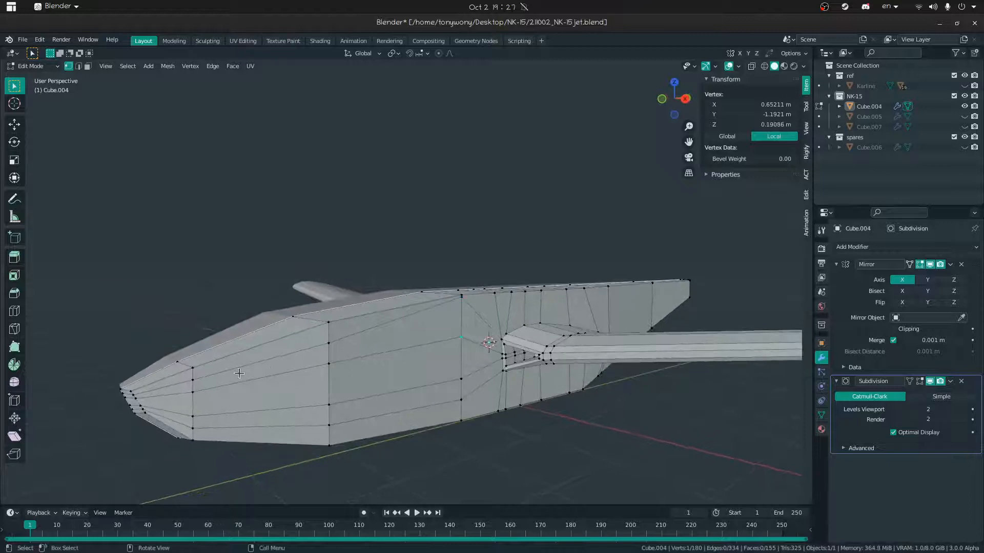
key(g)
key(g)
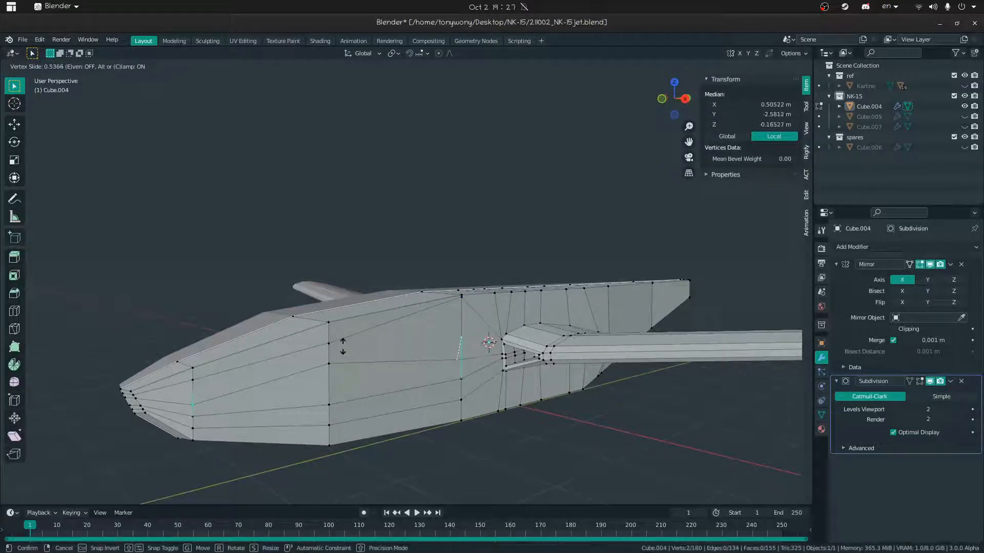
click(340, 347)
key(g)
key(g)
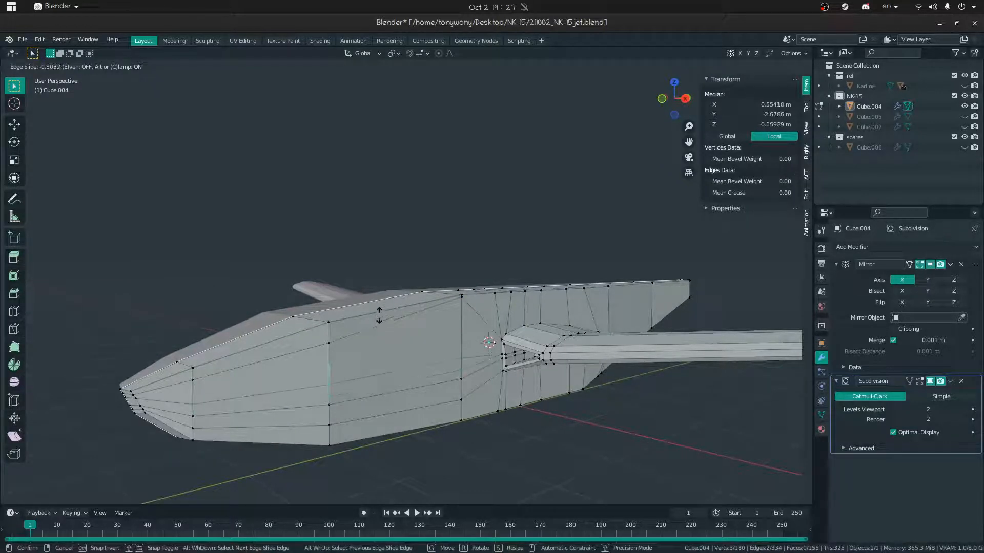
click(379, 315)
click(460, 378)
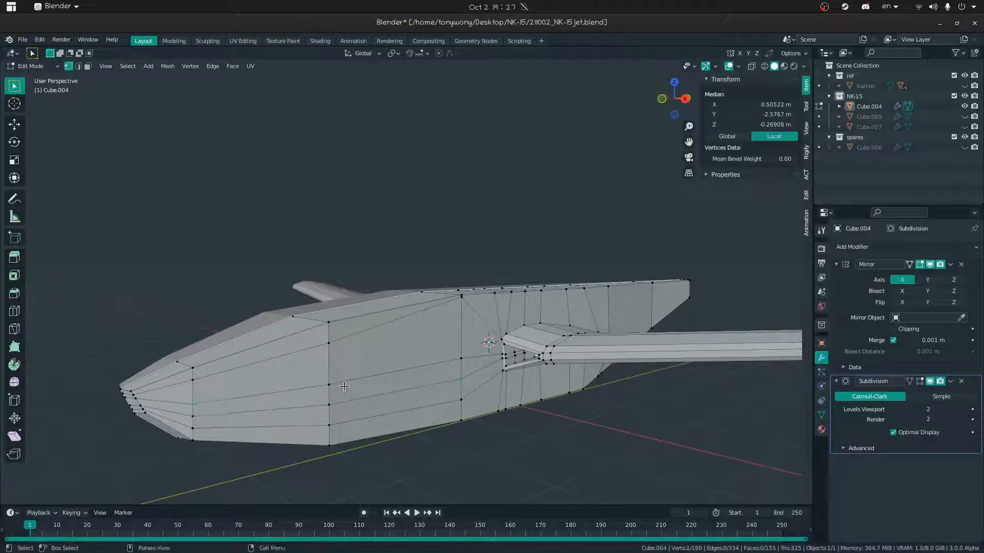
Dissolve the edges of the uppermost lengthwise cut on the forward fuselage side, from ahead of the wing root to the nose
middle_drag(344, 387, 331, 387)
key(3)
click(435, 311)
middle_drag(182, 380, 211, 366)
key(2)
click(382, 331)
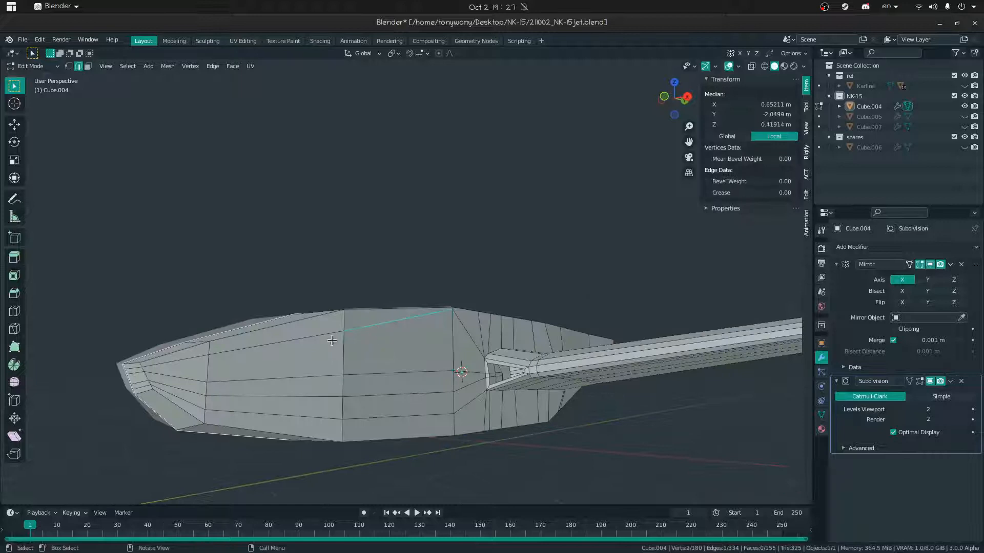
ctrl+click(131, 366)
key(x)
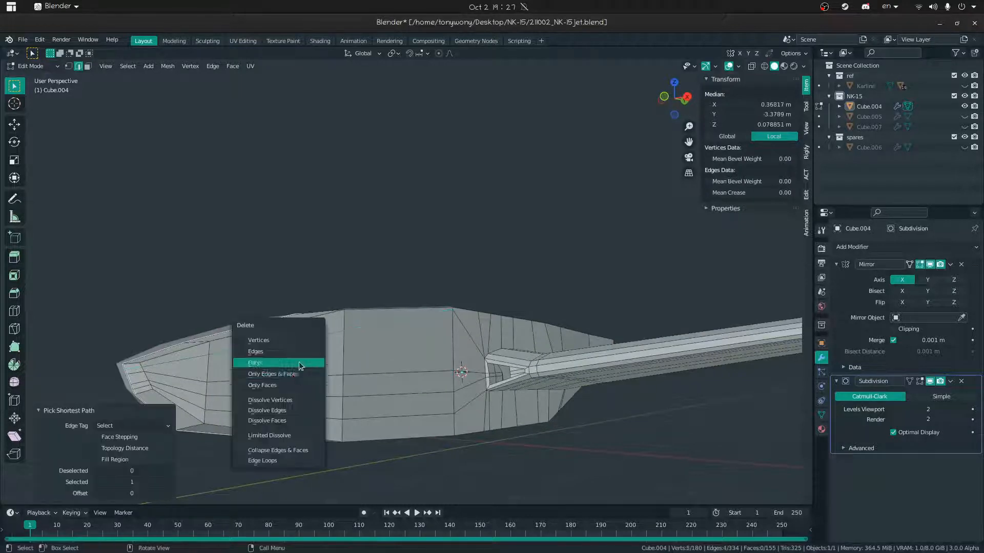
click(290, 409)
Slide the dissolved cut's leftover upper vertex ahead of the wing root down the fuselage side by a factor of 0.690
click(455, 317)
key(1)
click(453, 311)
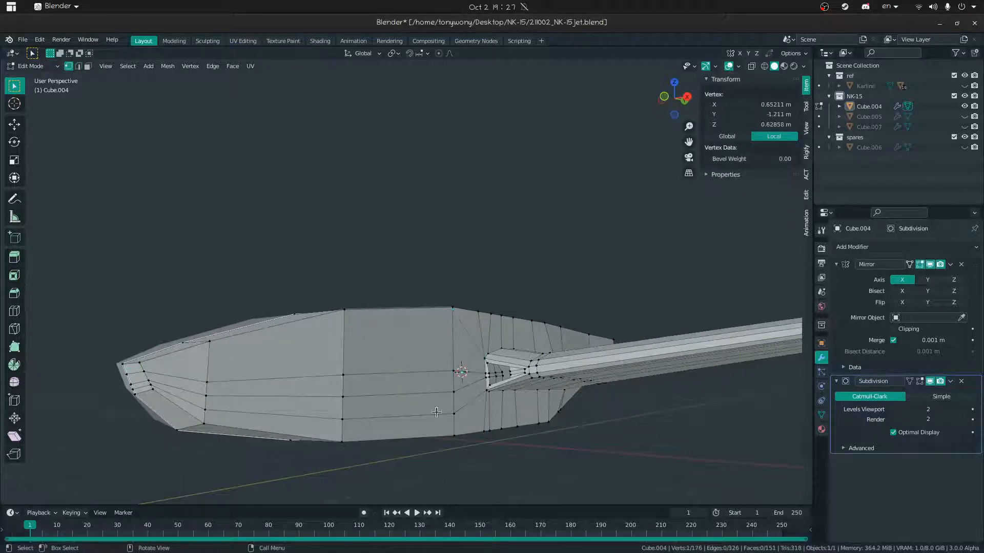
key(shift+v)
click(427, 456)
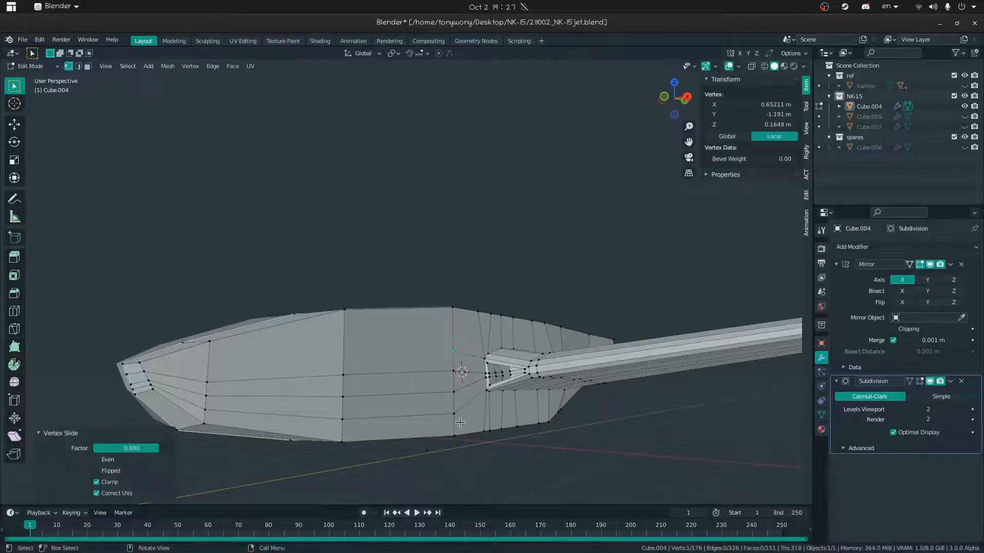
Try to dissolve the lowest lengthwise cut on the forward fuselage side from a vertex path selection
ctrl+click(141, 386)
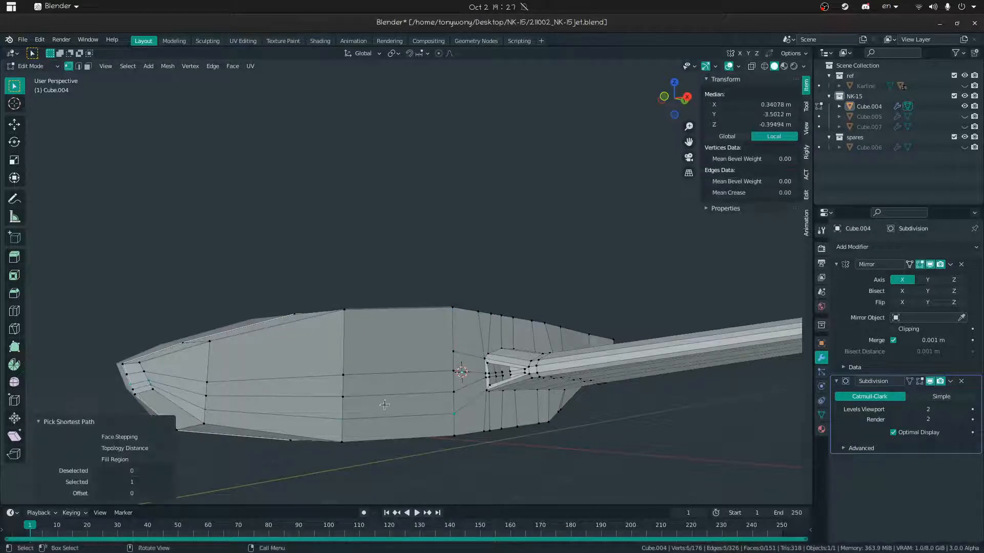
shift+click(452, 414)
key(x)
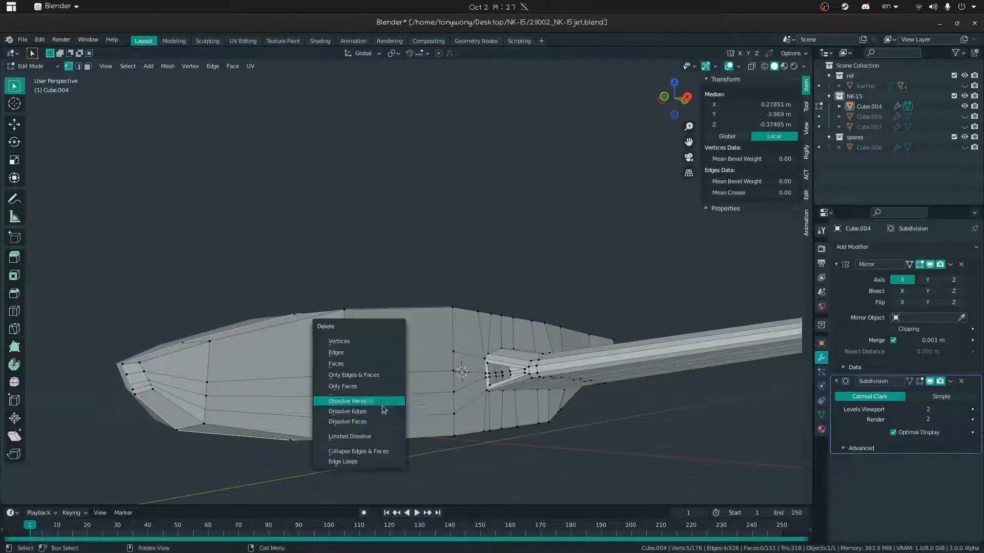
click(382, 411)
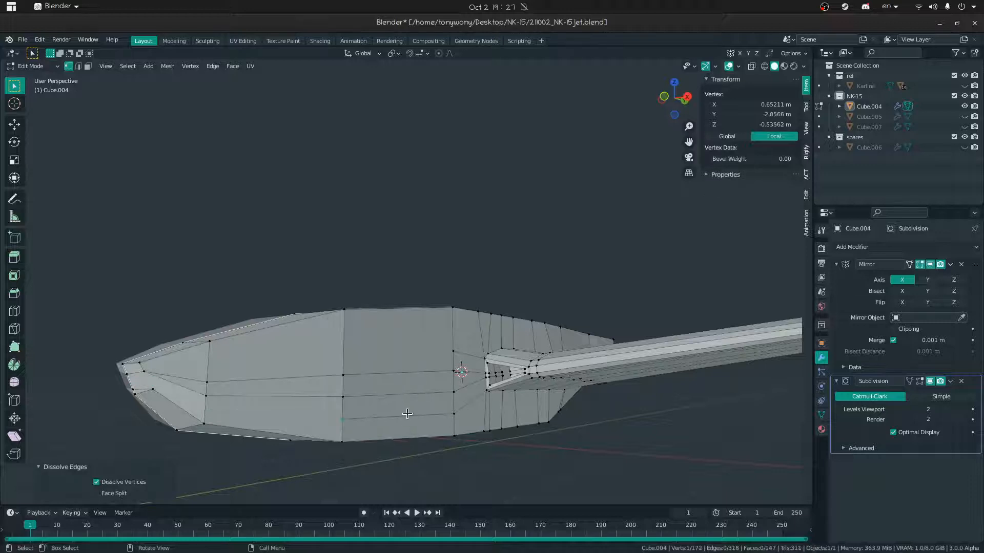
key(ctrl+z)
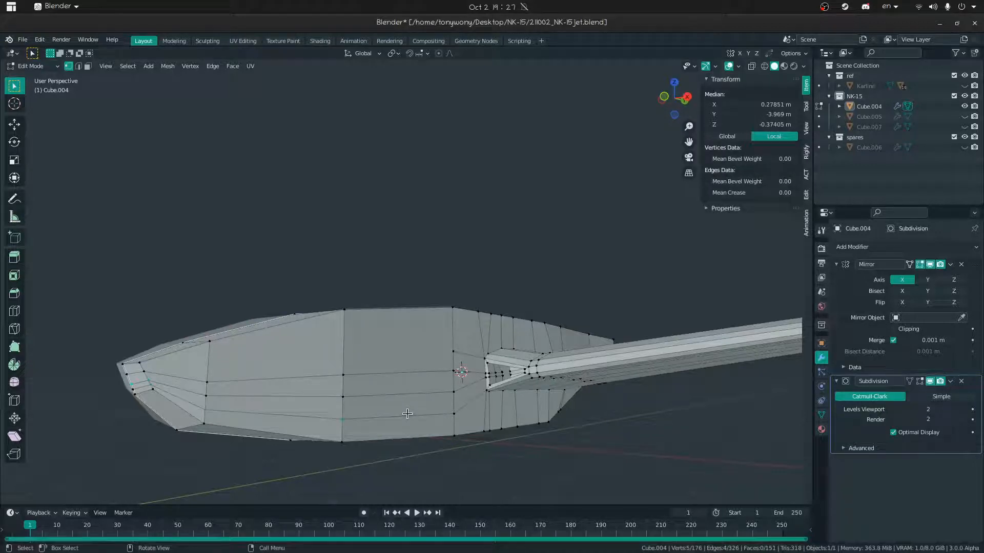
Dissolve the edges of the lowest lengthwise cut on the forward fuselage side, from ahead of the wing root to the nose
key(2)
click(390, 416)
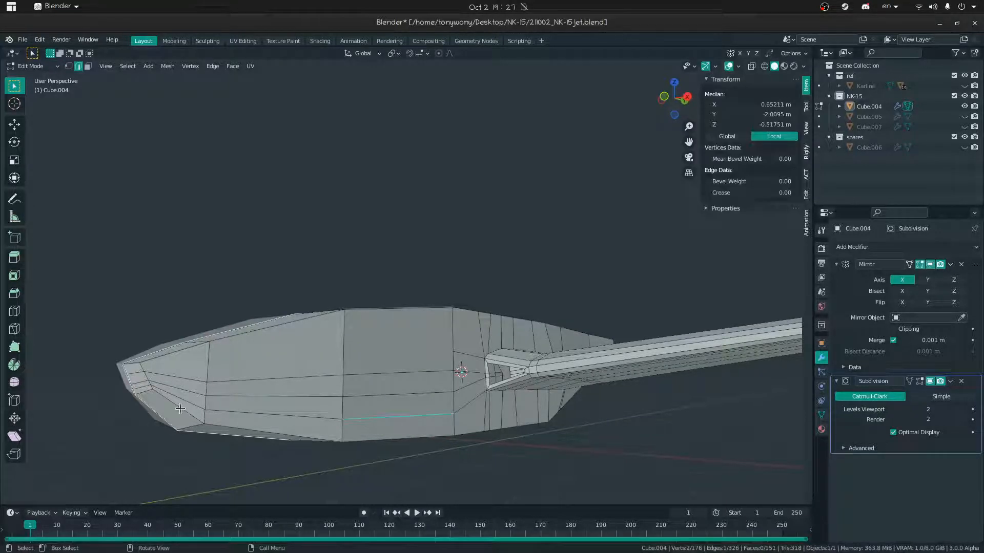
ctrl+click(139, 388)
key(x)
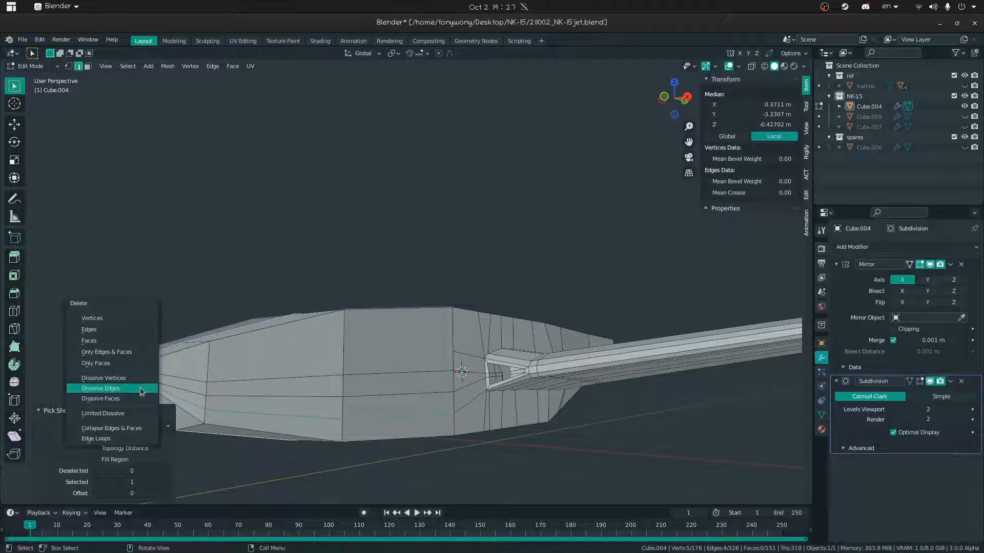
click(128, 387)
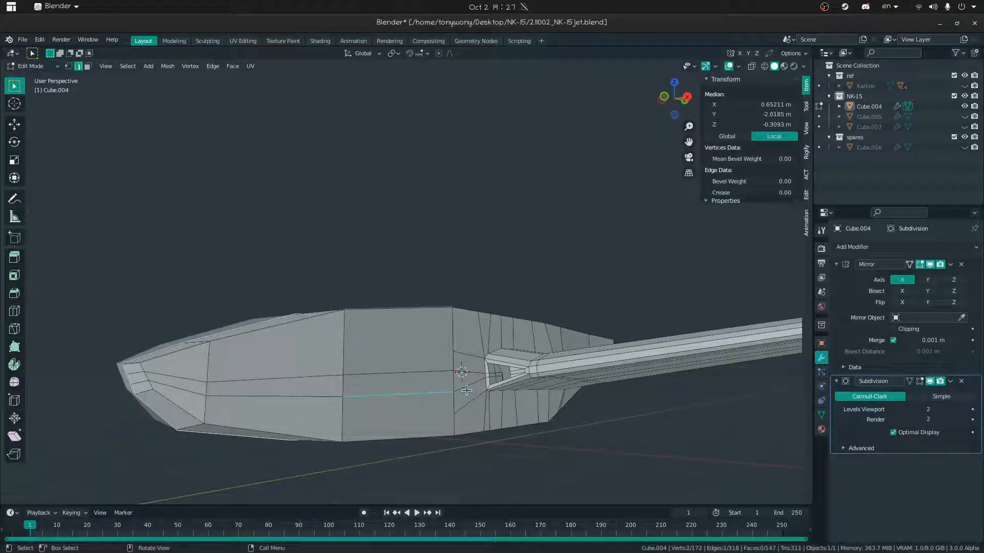
Slide the two side vertices of the cross-section behind the nose upward along that section
middle_drag(466, 391, 450, 390)
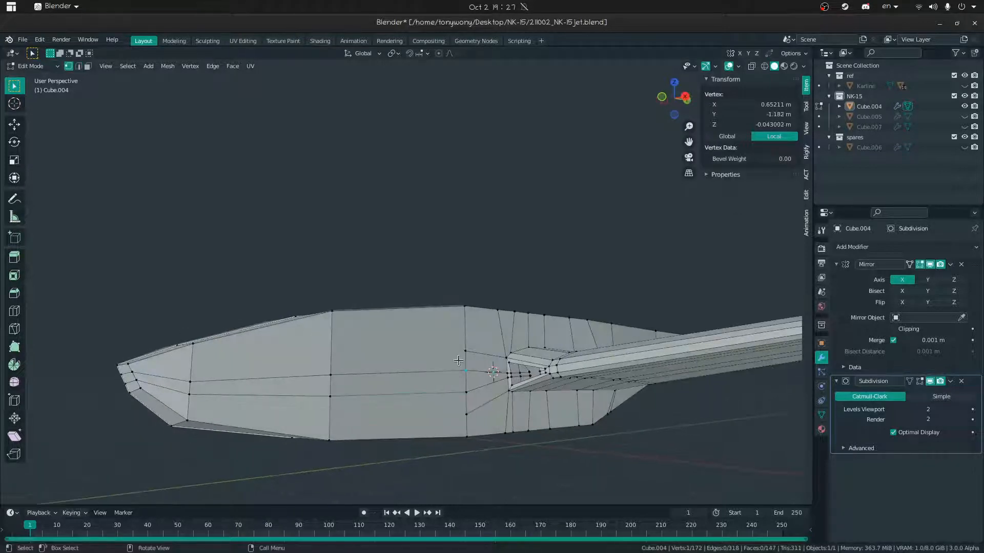
key(shift+v)
click(334, 378)
key(shift+v)
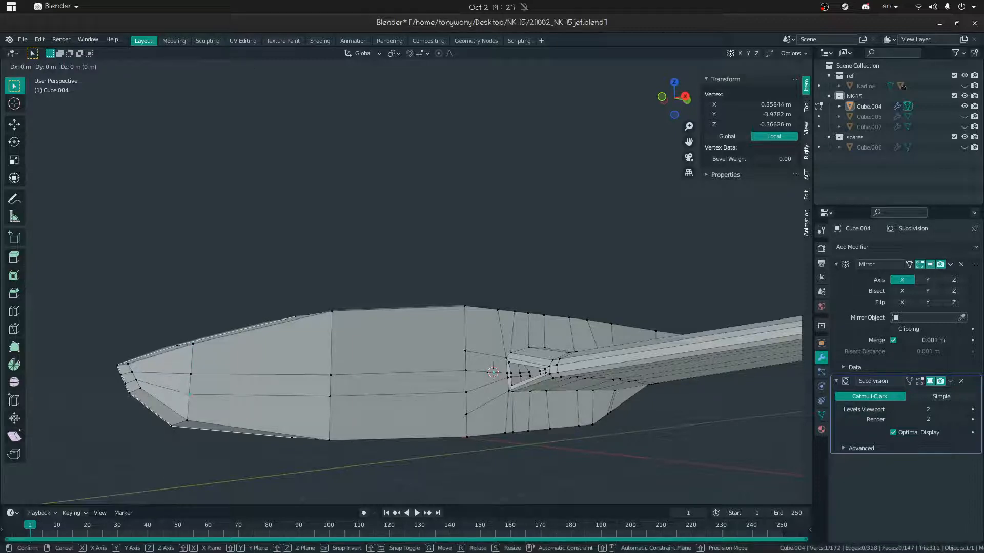
click(464, 377)
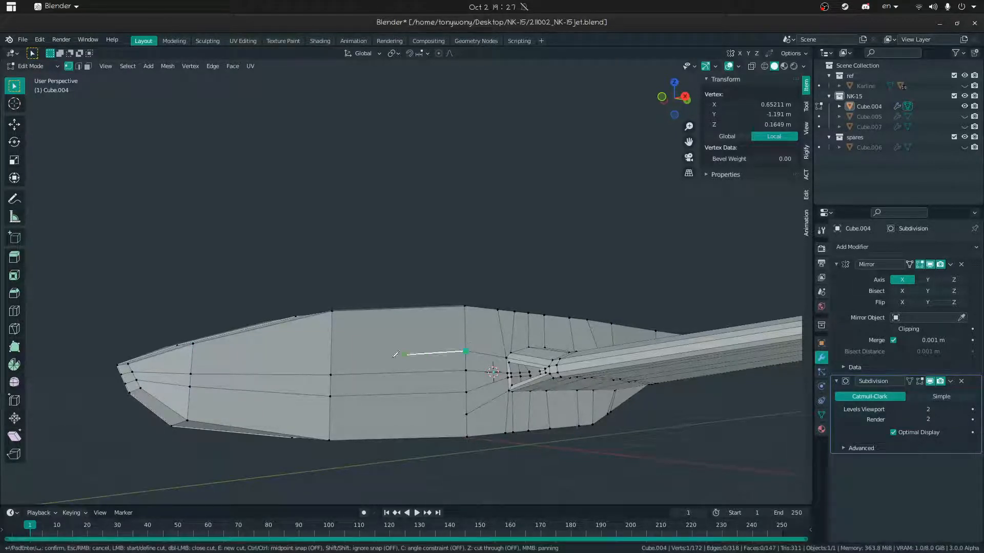
Connect the side vertices ahead of the wing root diagonally to the next section forward, and split the middle strip with a vertical edge
key(Return)
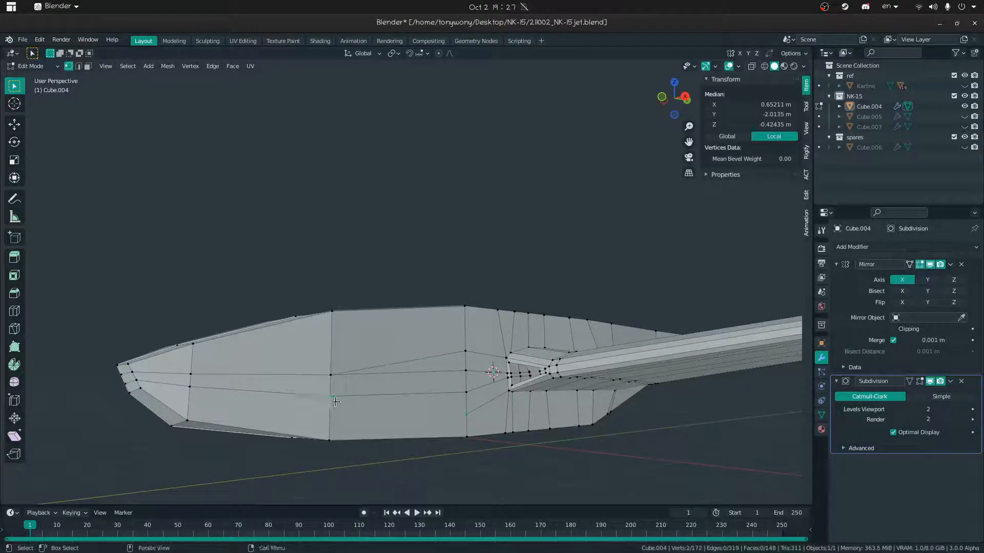
key(2)
click(408, 374)
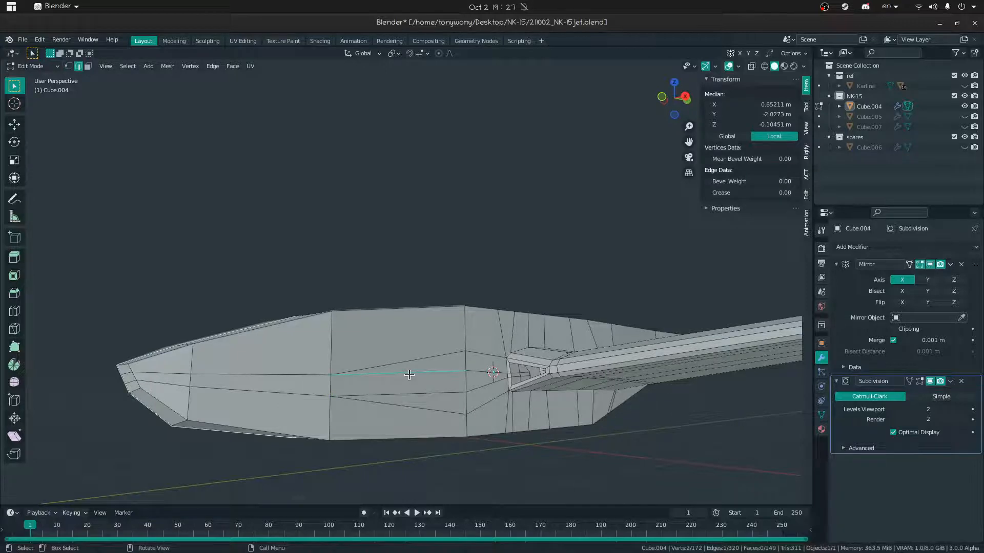
double_click(409, 375)
key(ctrl+Tab)
click(346, 379)
shift+middle_drag(347, 379, 336, 341)
scroll(348, 331, down, 3)
mouse_move(486, 289)
middle_down()
mouse_move(532, 285)
mouse_move(491, 295)
middle_up()
middle_drag(436, 401, 340, 366)
key(ctrl+Tab)
click(574, 388)
Try to push the four small side faces directly ahead of the wing root inward by about 0.11 m along X
mouse_move(533, 353)
middle_down()
mouse_move(549, 341)
mouse_move(510, 343)
mouse_move(537, 340)
middle_up()
scroll(537, 340, up, 3)
key(3)
click(522, 336)
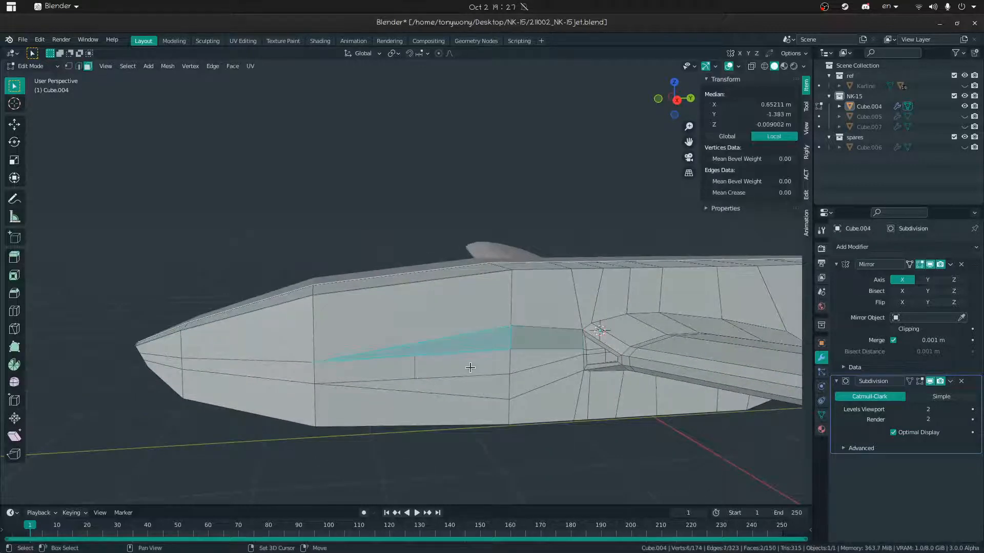
shift+click(515, 377)
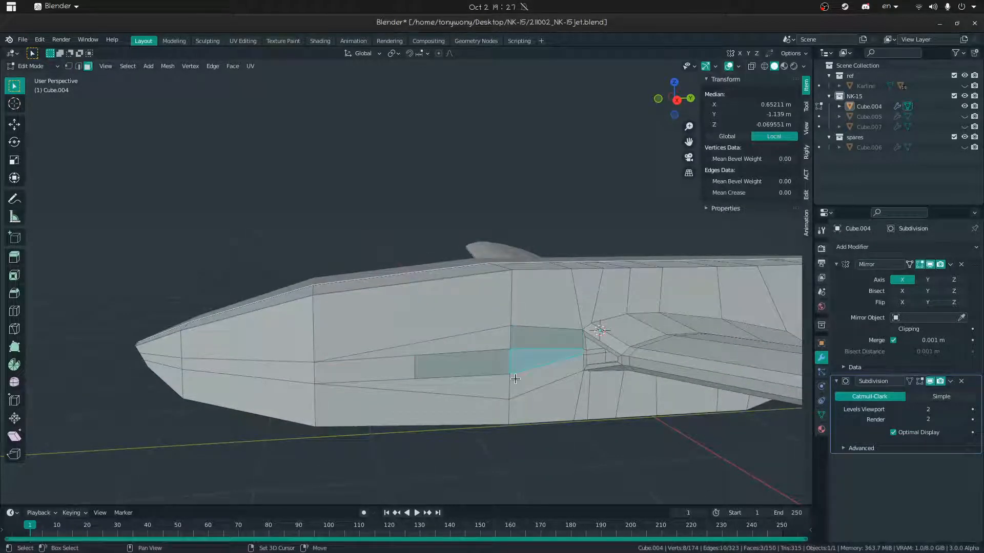
key(ctrl+z)
key(g)
key(x)
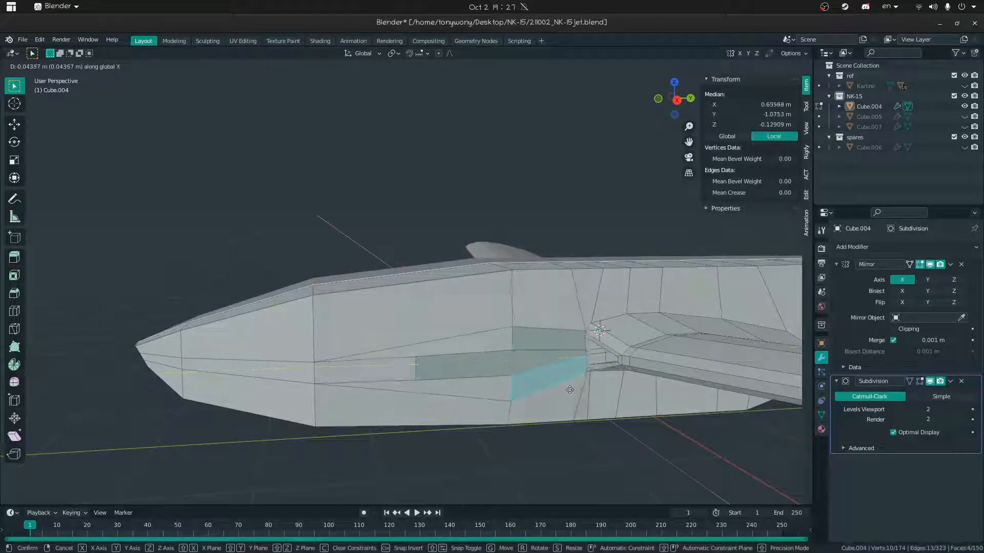
click(564, 386)
key(Tab)
middle_drag(478, 362, 429, 270)
key(Tab)
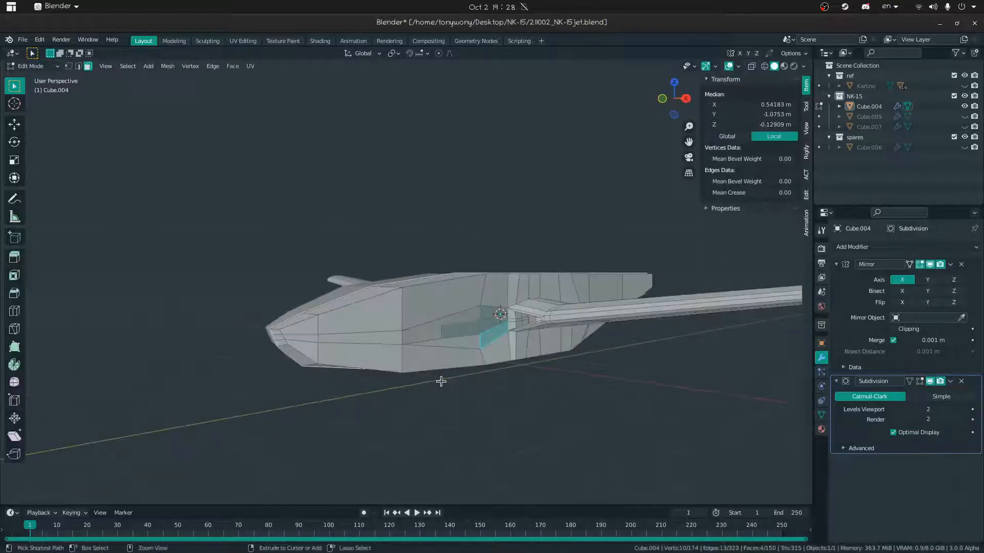
Change the jet's shading in Object Mode and inspect the smoothed surface around the wing root
key(Tab)
right_click(425, 276)
click(424, 279)
middle_drag(548, 314, 425, 343)
scroll(425, 343, up, 6)
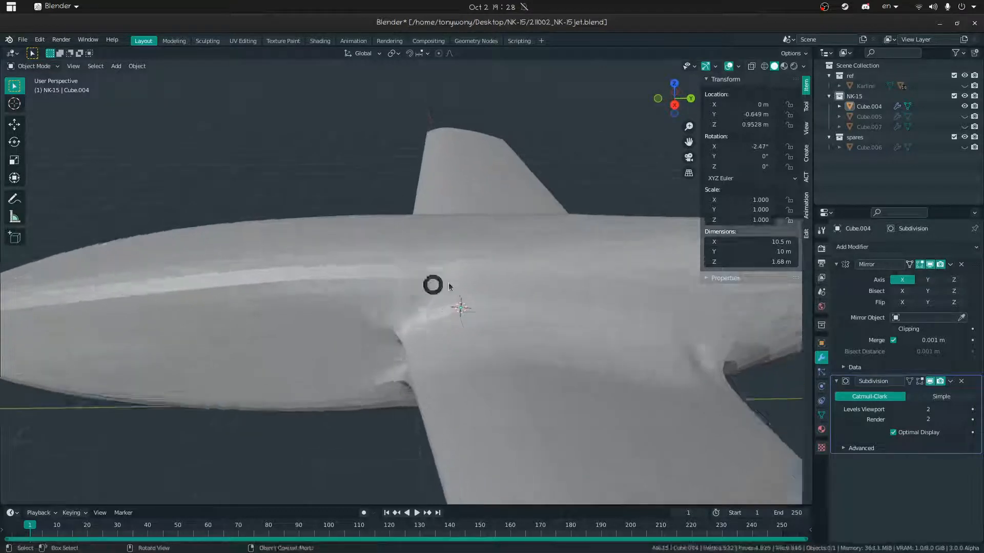
Edge-slide the upper fuselage cross edge above the wing's leading edge forward along the body
key(Tab)
click(418, 266)
key(1)
click(427, 233)
key(2)
middle_drag(427, 233, 439, 238)
click(437, 236)
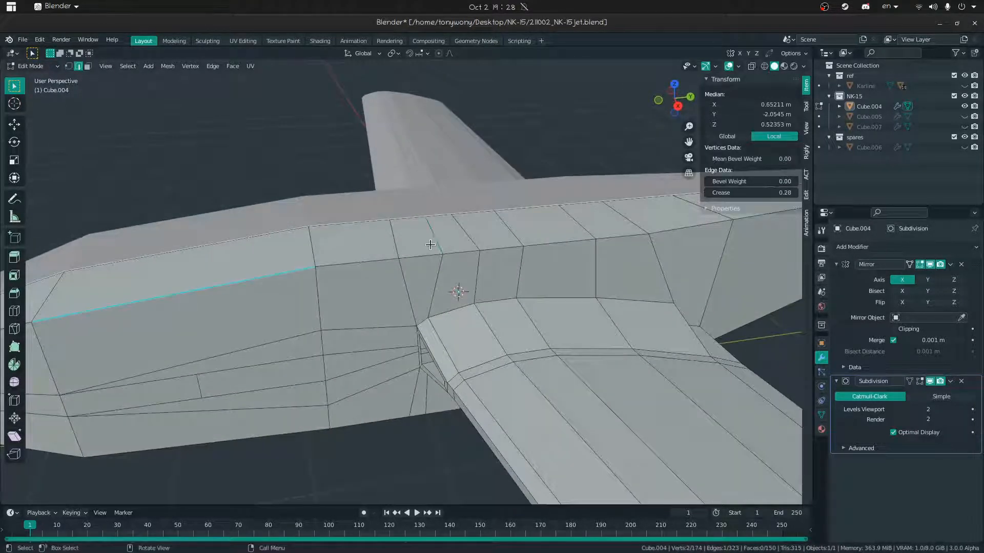
key(g)
key(g)
click(414, 244)
Edge-slide the upper fuselage cross edge above the wing's trailing edge rearward by a factor of about 0.41
key(Tab)
middle_drag(260, 255, 435, 238)
key(Tab)
middle_drag(402, 294, 426, 226)
click(568, 199)
middle_drag(550, 195, 488, 198)
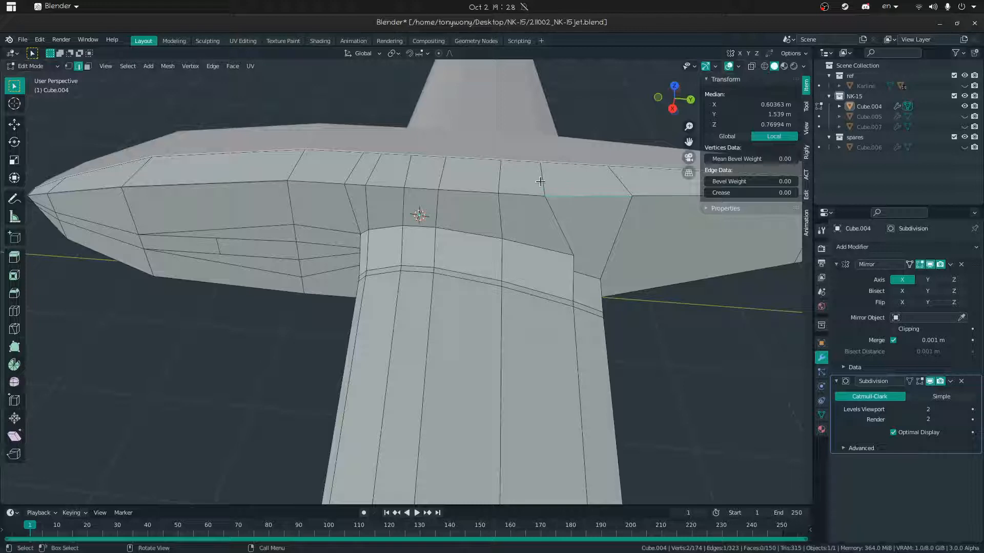
key(g)
key(g)
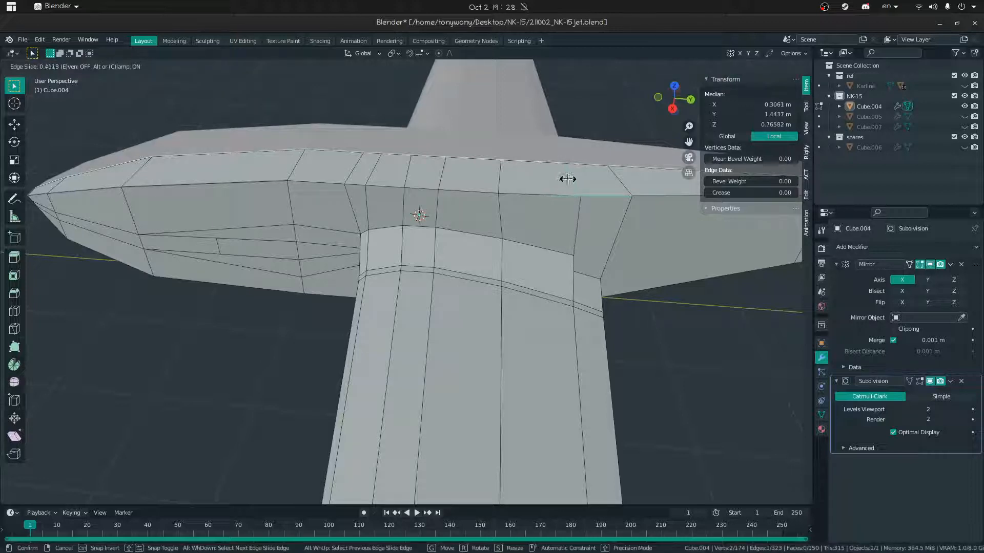
click(567, 179)
Inspect the smoothed fuselage and wing junction from front and rear while changing the object's shading
key(Tab)
middle_drag(413, 184, 377, 250)
scroll(382, 250, down, 3)
middle_drag(444, 241, 370, 242)
right_click(499, 260)
click(446, 255)
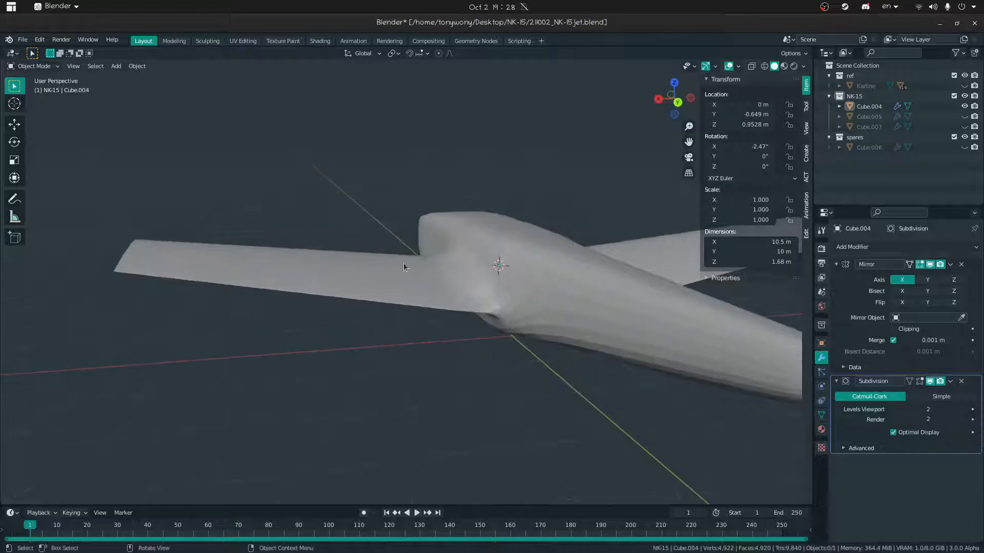
right_click(465, 264)
click(460, 263)
right_click(460, 262)
click(445, 274)
middle_drag(586, 346, 334, 290)
right_click(451, 288)
click(448, 282)
Knife a vertical cut across the underside and side of the aft fuselage, just behind the wing root
key(ctrl+Tab)
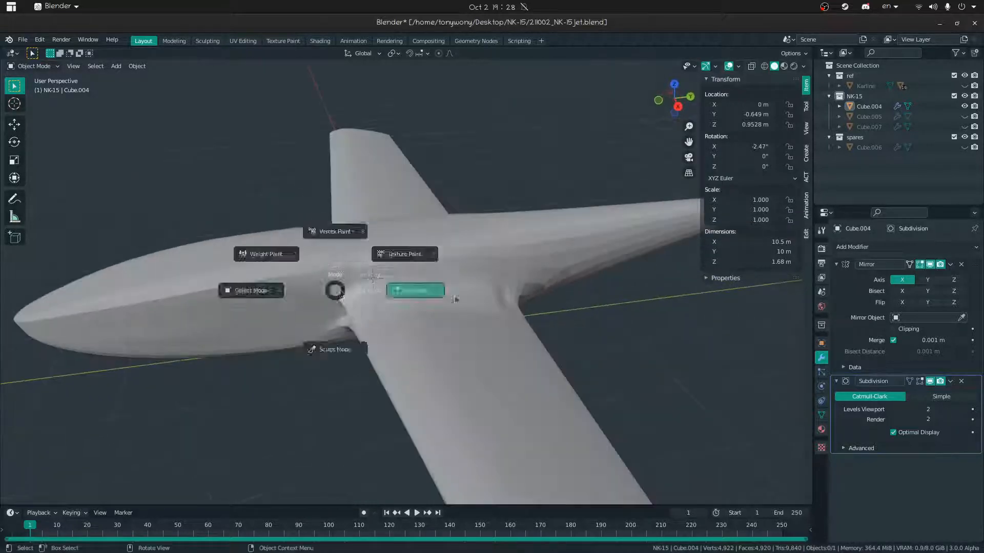
click(455, 299)
middle_drag(455, 298, 307, 276)
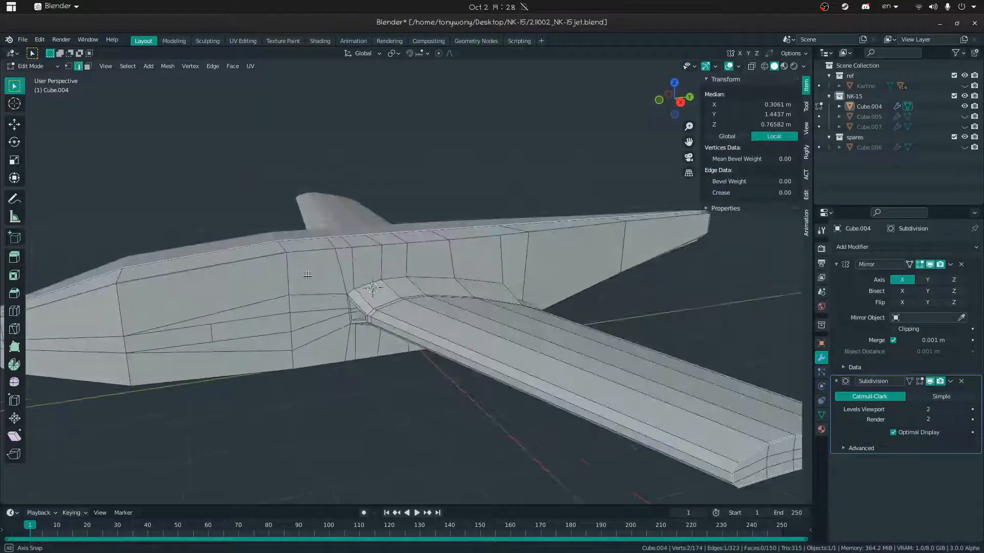
click(429, 282)
middle_drag(520, 244, 449, 220)
key(shift+grave)
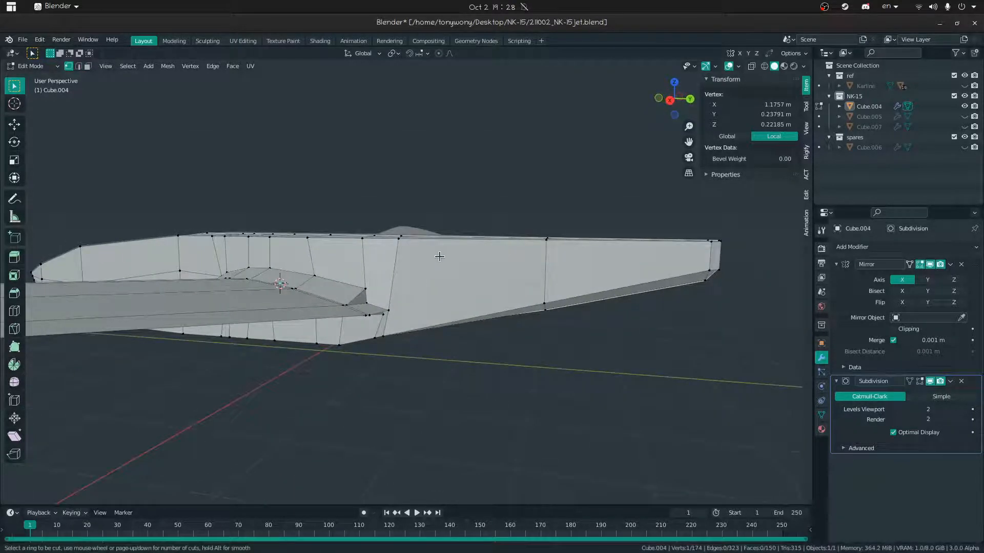
key(Escape)
middle_drag(441, 250, 456, 193)
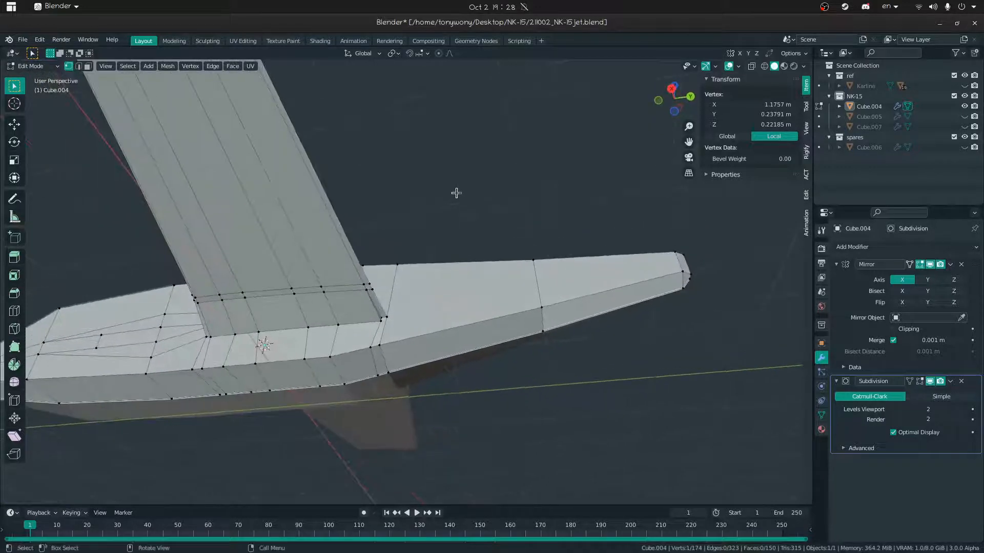
key(k)
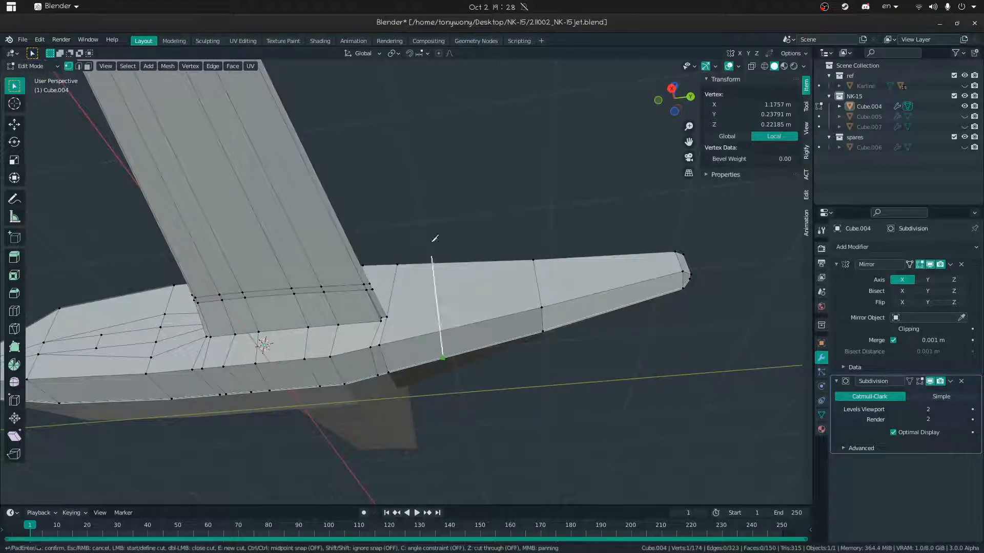
key(Return)
Continue the aft fuselage knife cut from the upper side edge across the top strip
middle_drag(424, 202, 446, 265)
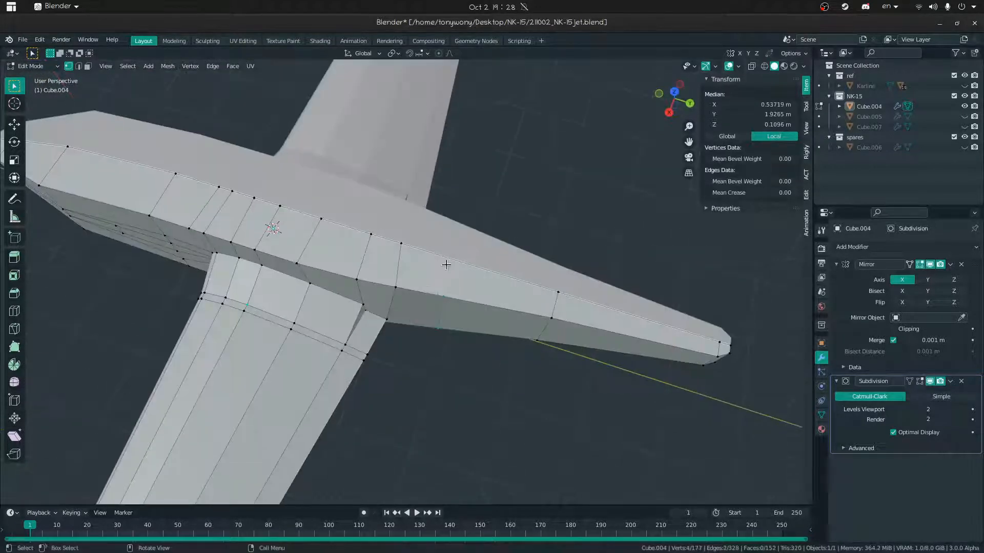
key(k)
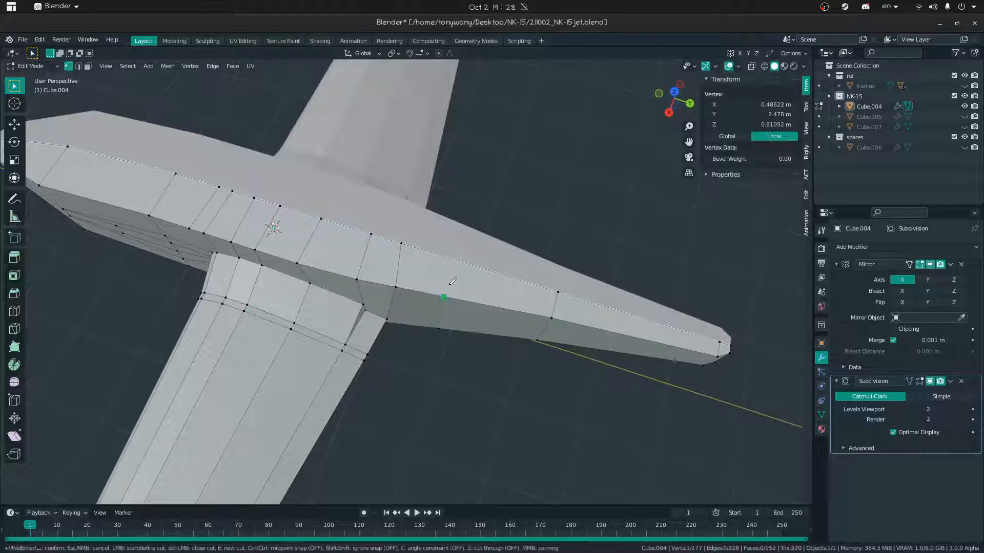
click(458, 261)
key(Return)
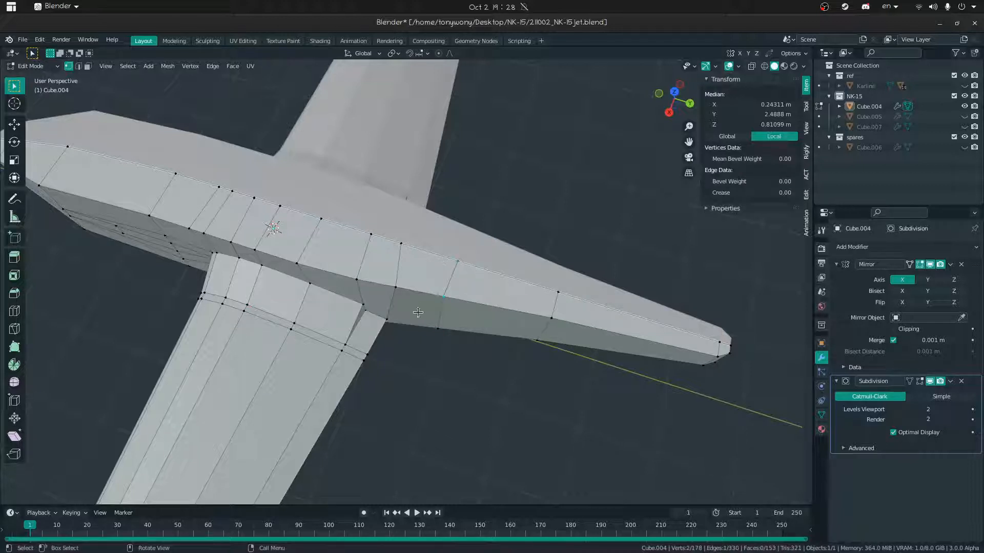
Try adding three lengthwise loop cuts along the side of the aft fuselage to the tail end
middle_drag(418, 313, 413, 231)
click(393, 345)
mouse_move(393, 346)
middle_down()
mouse_move(428, 279)
mouse_move(389, 283)
mouse_move(397, 332)
middle_up()
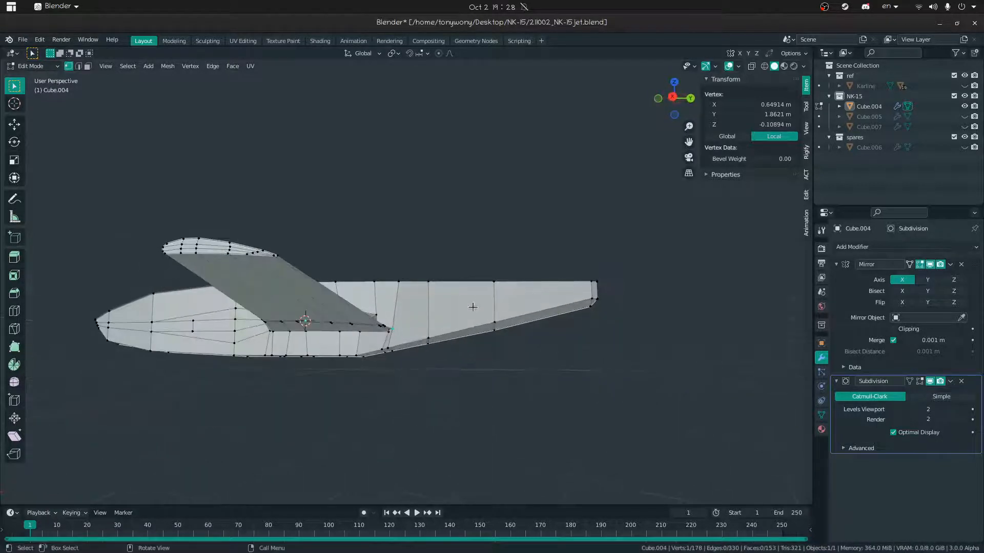
middle_drag(503, 307, 405, 318)
key(ctrl+r)
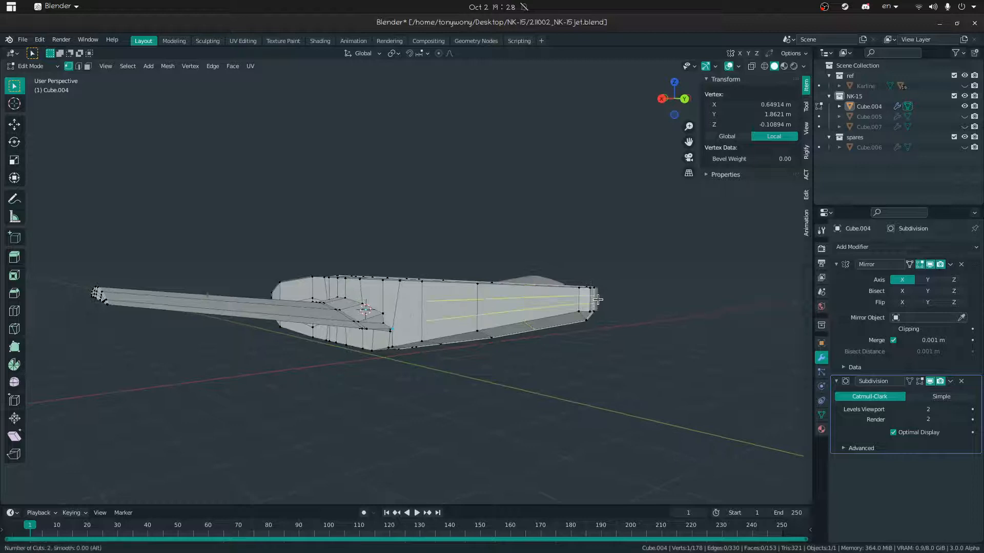
click(597, 299)
right_click(589, 298)
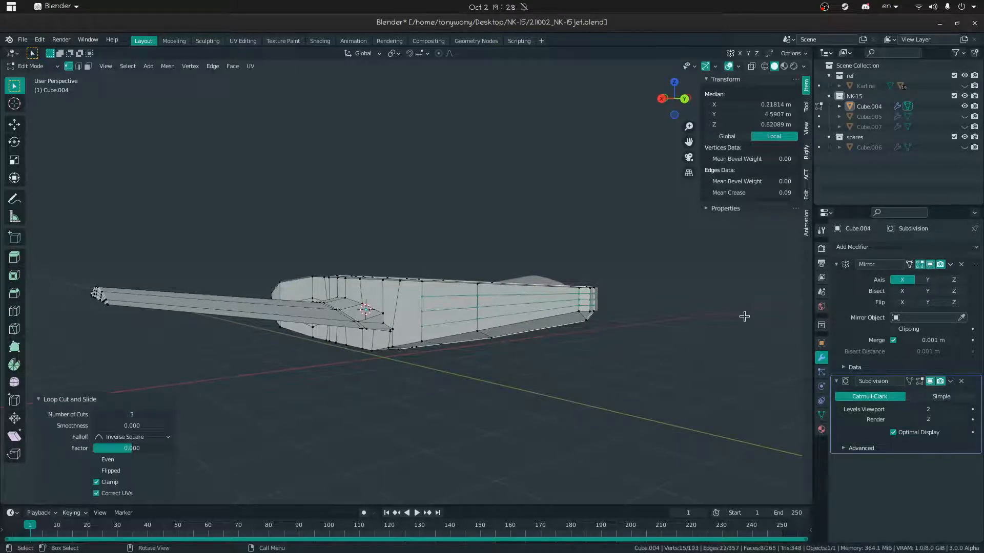
key(ctrl+z)
Add two evenly spaced lengthwise loop cuts along the side of the aft fuselage to the tail end
key(ctrl+r)
scroll(584, 301, up, 1)
click(584, 301)
right_click(584, 301)
Raise the two lower vertices of the tail's end face slightly along Z
key(shift+grave)
key(w)
key(a)
click(405, 282)
middle_drag(536, 329, 264, 306)
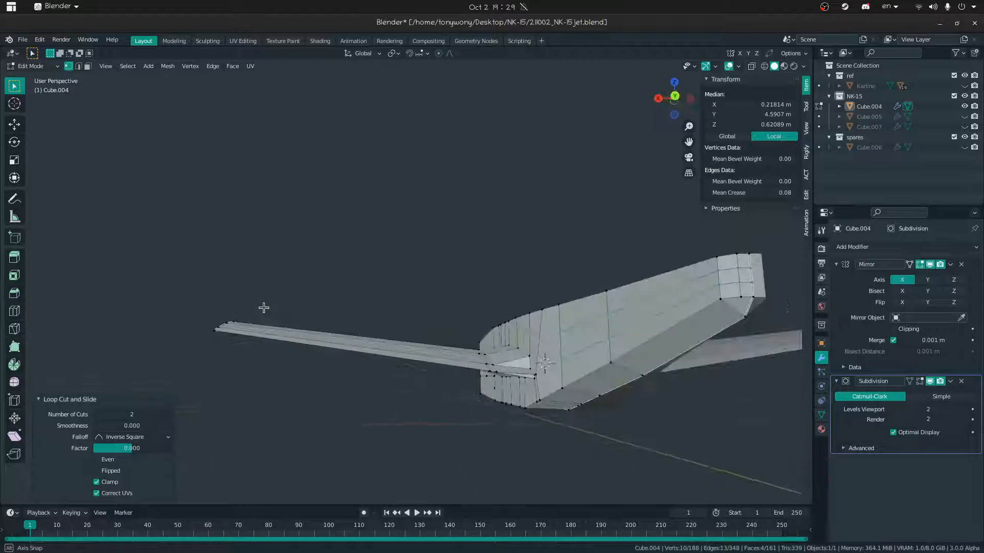
click(741, 300)
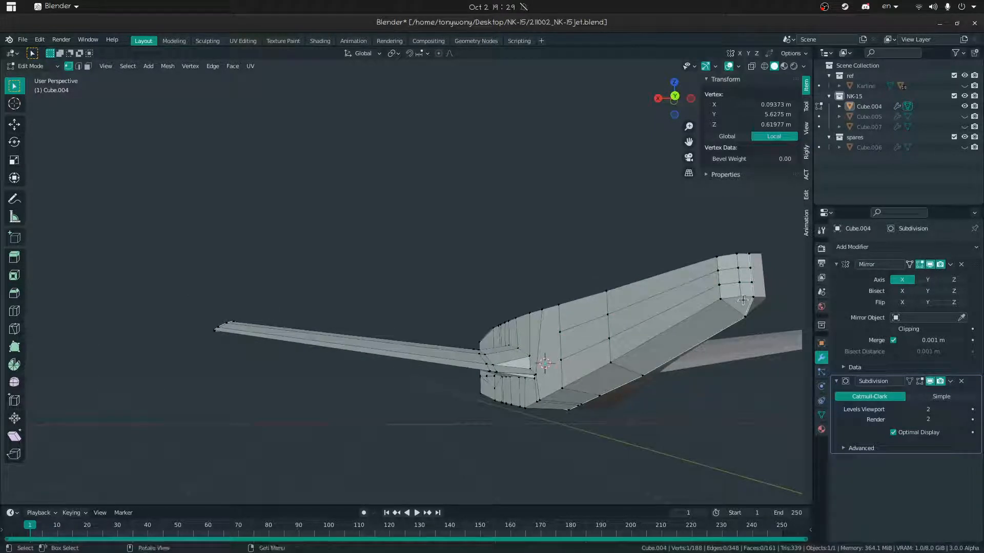
shift+click(750, 300)
key(g)
key(z)
click(750, 295)
Lower the two upper vertices of the tail's end face slightly along Z and check the smoothed result
click(740, 255)
shift+click(751, 254)
key(g)
key(z)
click(749, 259)
middle_drag(651, 266, 694, 272)
key(Tab)
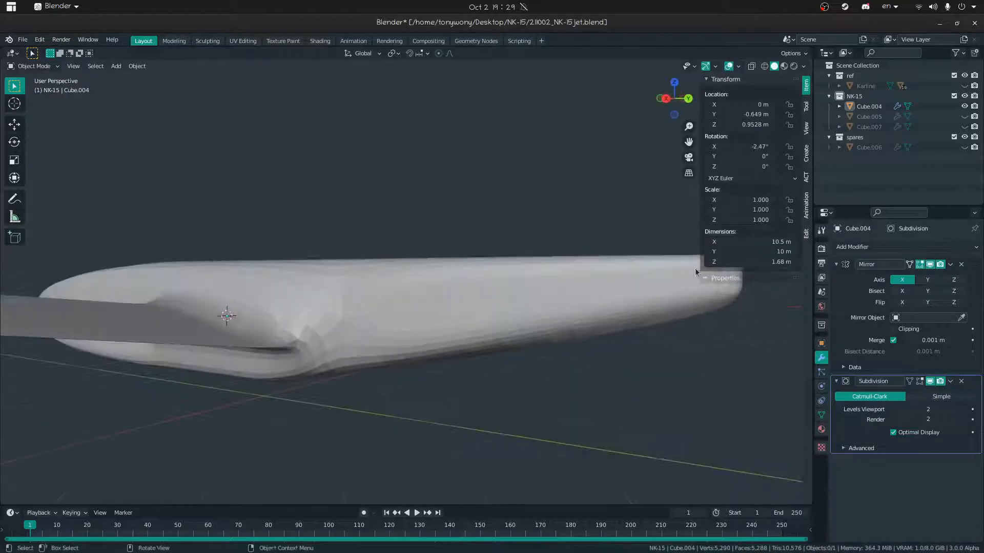
Connect the lower loop-cut vertex on the section behind the wing to the wing root's trailing-edge corner vertex
key(Tab)
click(251, 349)
middle_drag(354, 294, 382, 290)
shift+middle_drag(266, 312, 405, 282)
scroll(408, 281, up, 1)
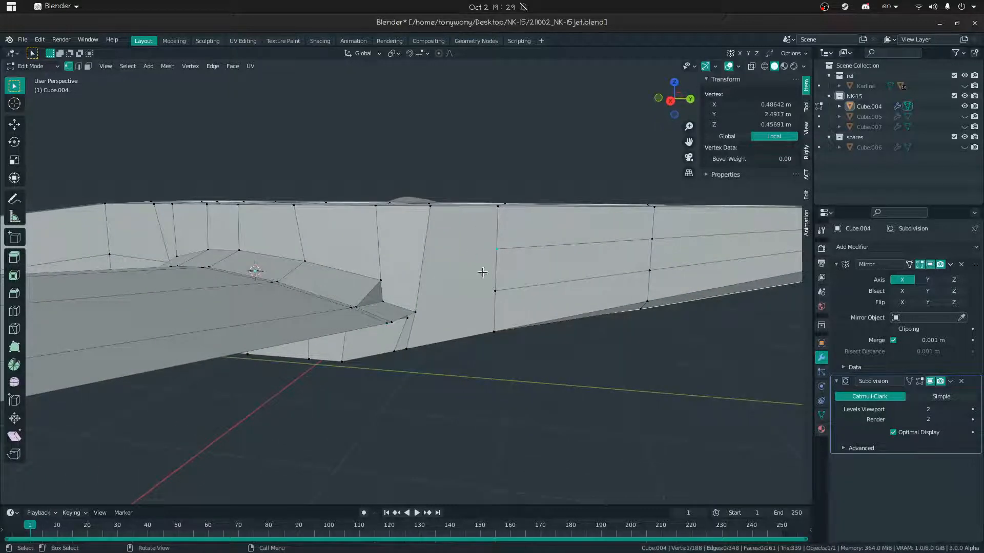
middle_drag(477, 247, 474, 238)
middle_drag(489, 294, 489, 276)
key(shift+grave)
key(w)
click(624, 312)
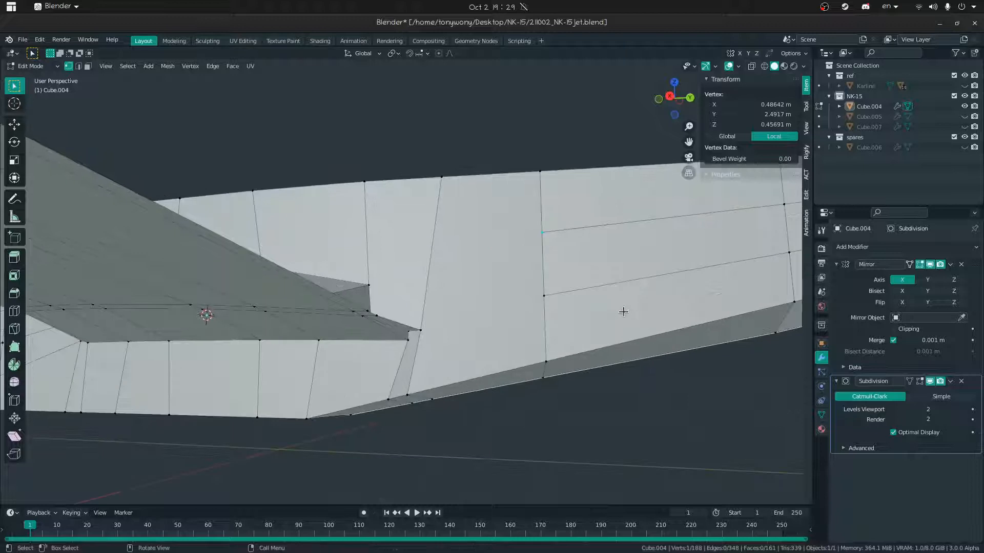
click(534, 296)
middle_drag(530, 222, 519, 246)
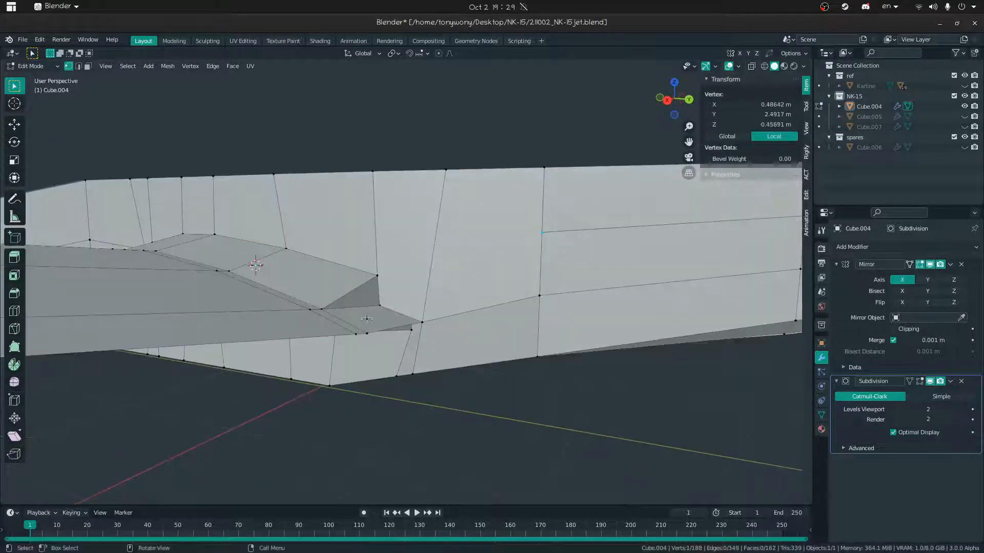
Connect the upper loop-cut vertex to the wing root's rear vertex, and join the crossing point to the root vertex above
ctrl+click(382, 307)
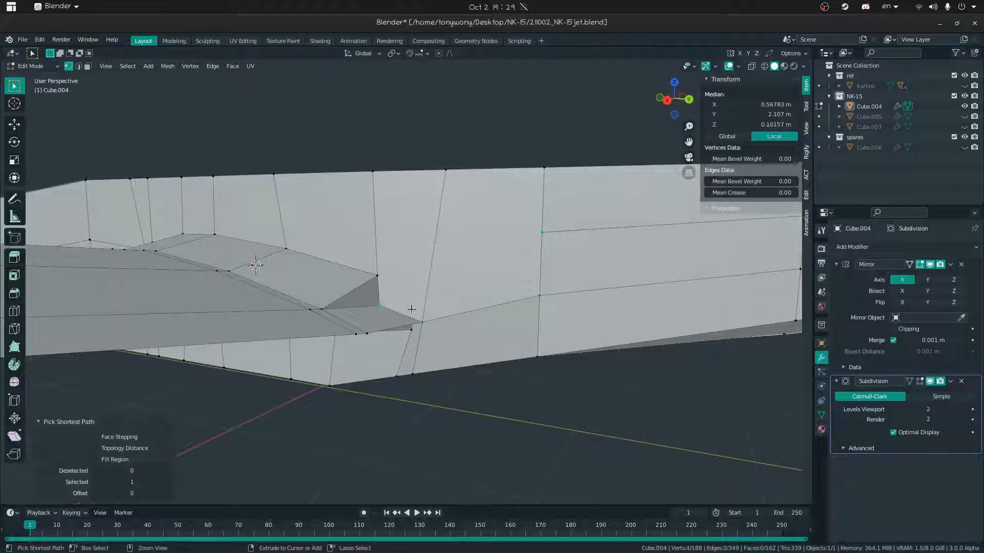
click(379, 299)
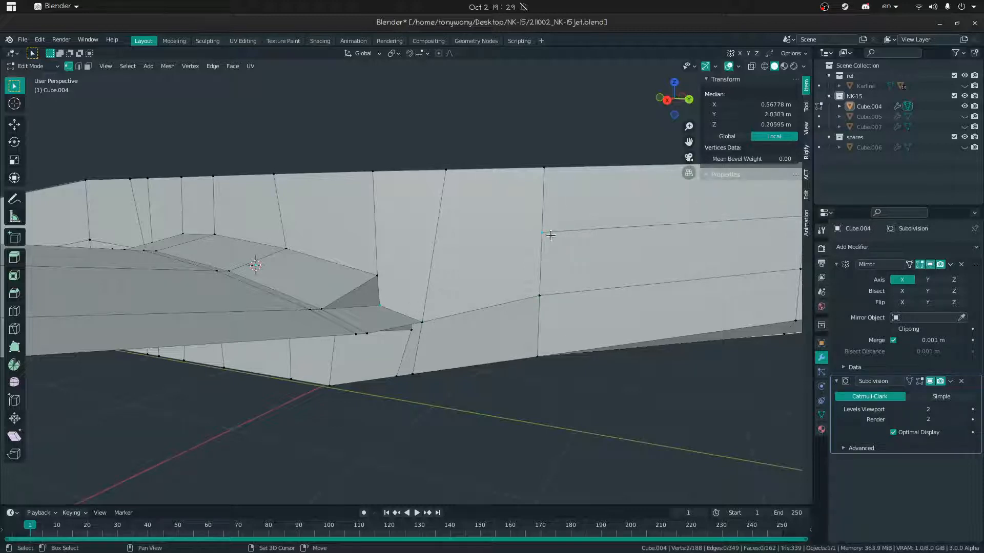
key(j)
middle_drag(473, 266, 395, 267)
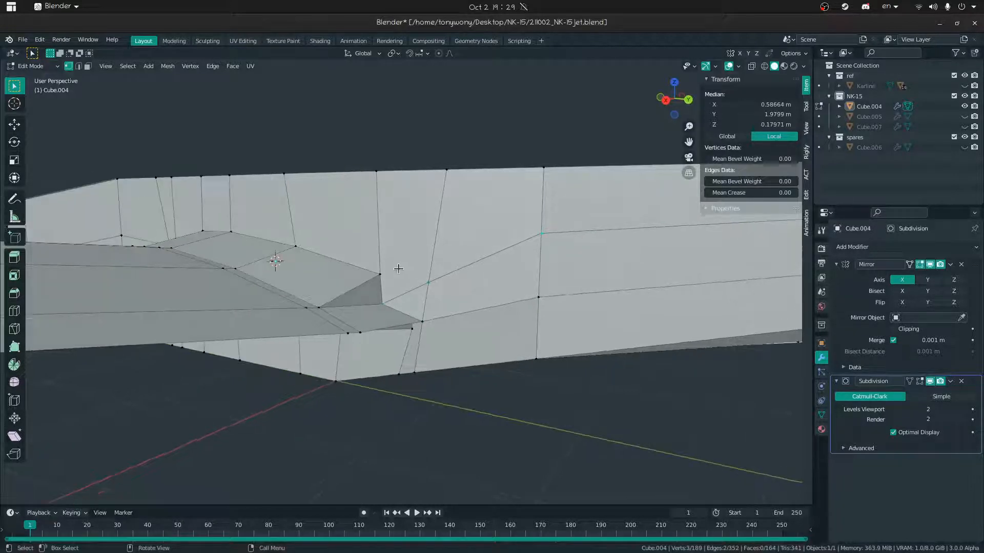
click(404, 265)
key(j)
Try to connect the two lower corner vertices at the wing root's trailing edge, and remove the new edge again
click(413, 328)
middle_drag(413, 328, 417, 327)
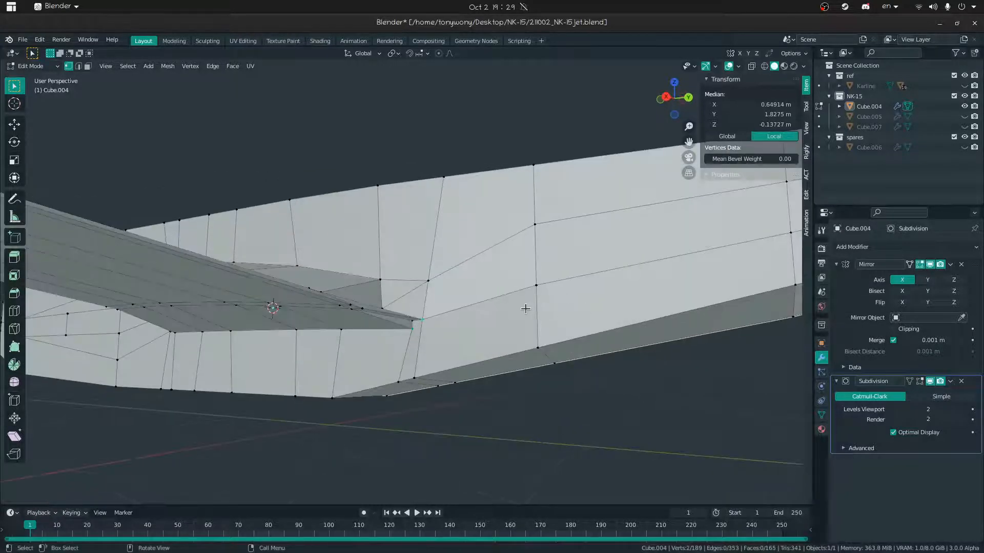
key(j)
key(ctrl+Tab)
click(390, 307)
middle_drag(388, 282, 409, 305)
key(ctrl+Tab)
click(435, 287)
scroll(409, 304, up, 2)
key(2)
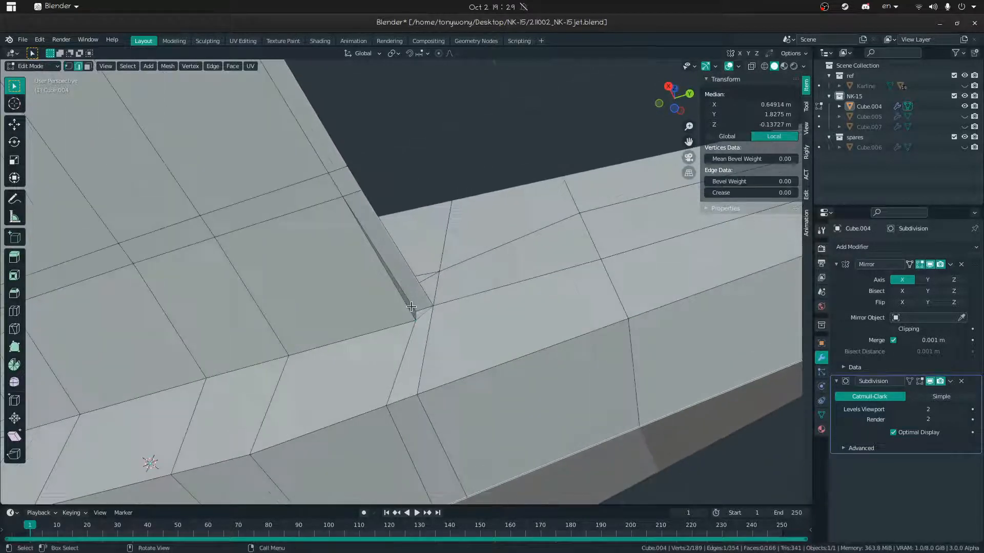
key(x)
click(418, 314)
key(1)
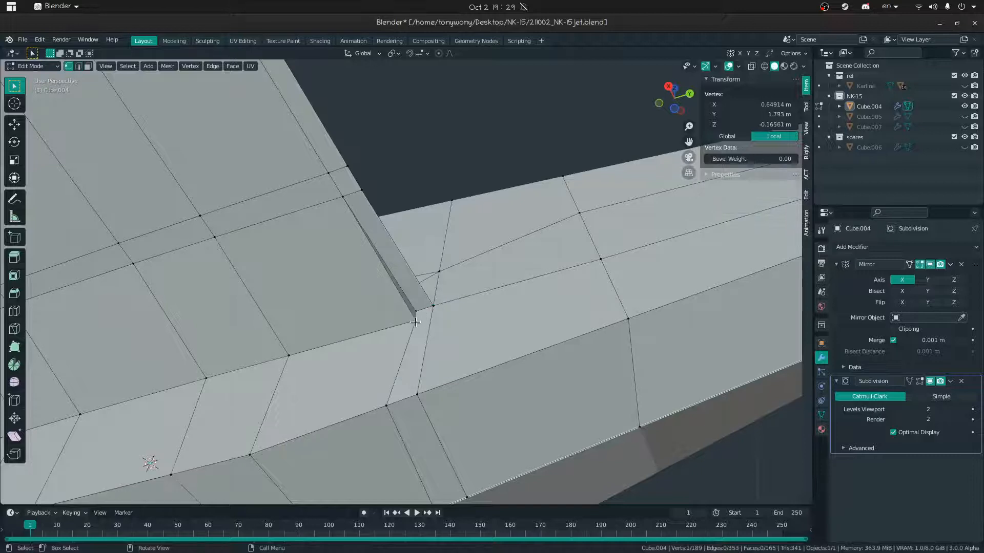
Knife a cut from the wing root's lower trailing-edge corner across the nearby section edge to the vertex behind it, and deselect everything
key(k)
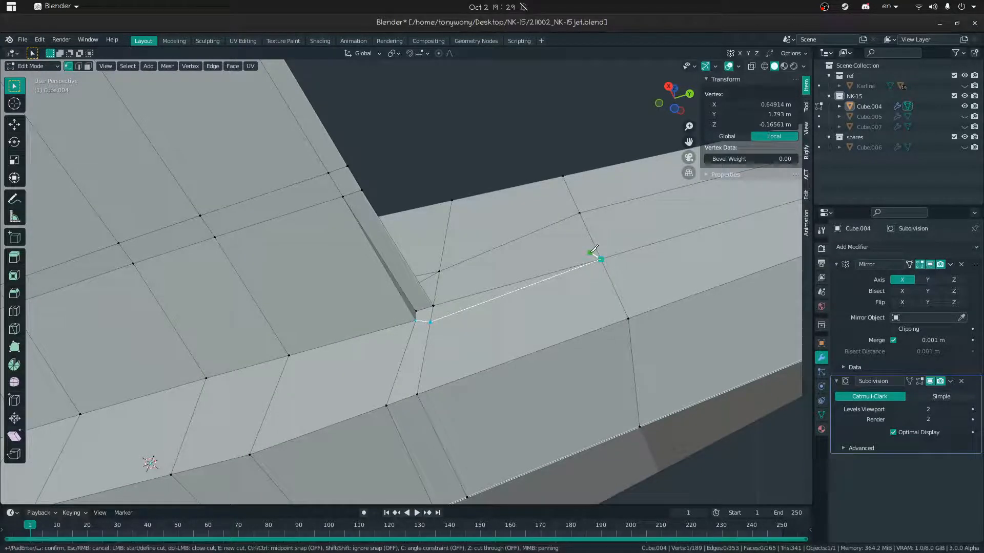
click(591, 252)
key(Return)
middle_drag(590, 253, 500, 253)
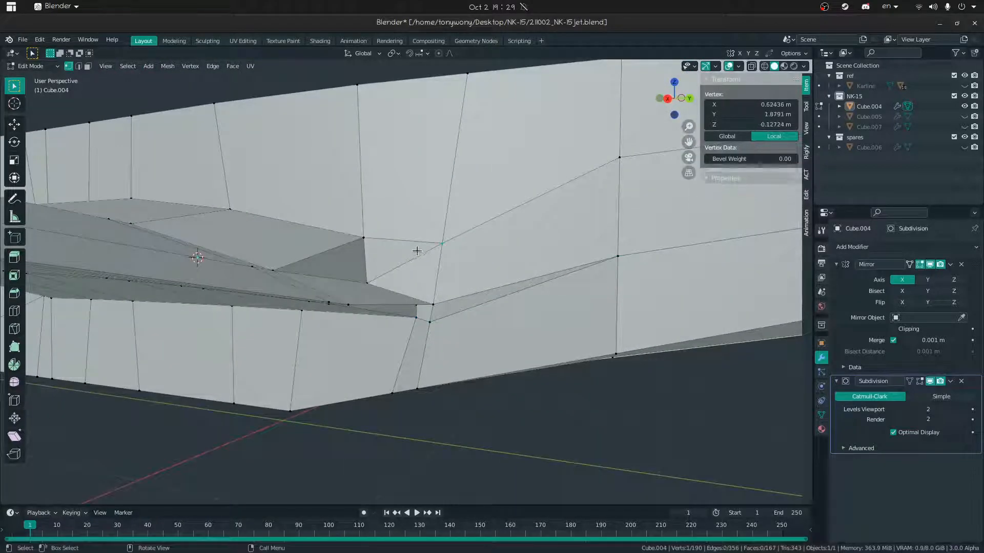
key(alt+a)
middle_drag(406, 256, 405, 248)
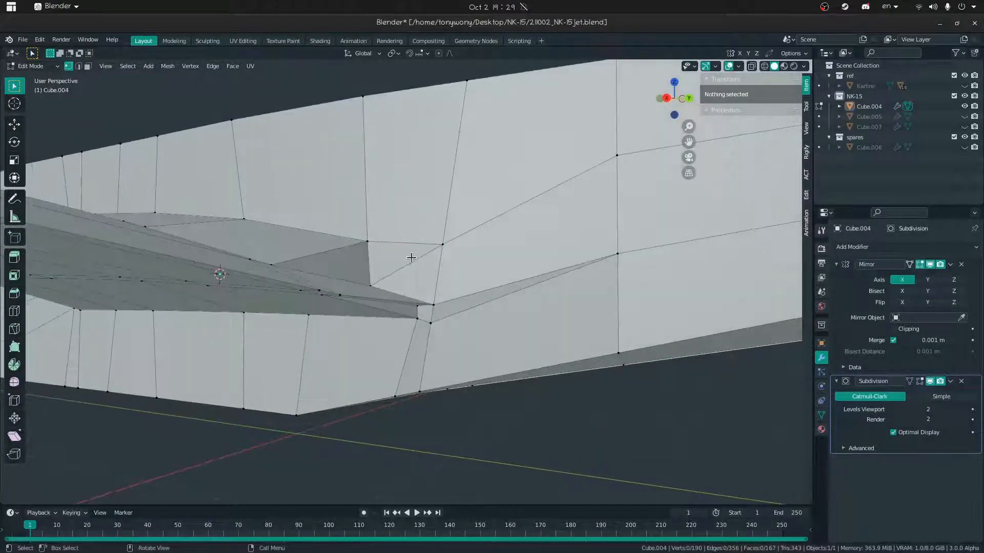
Dissolve the run of upper lengthwise edges from the wing root's rear vertex back to the fuselage's tail end
key(2)
click(431, 251)
key(shift+grave)
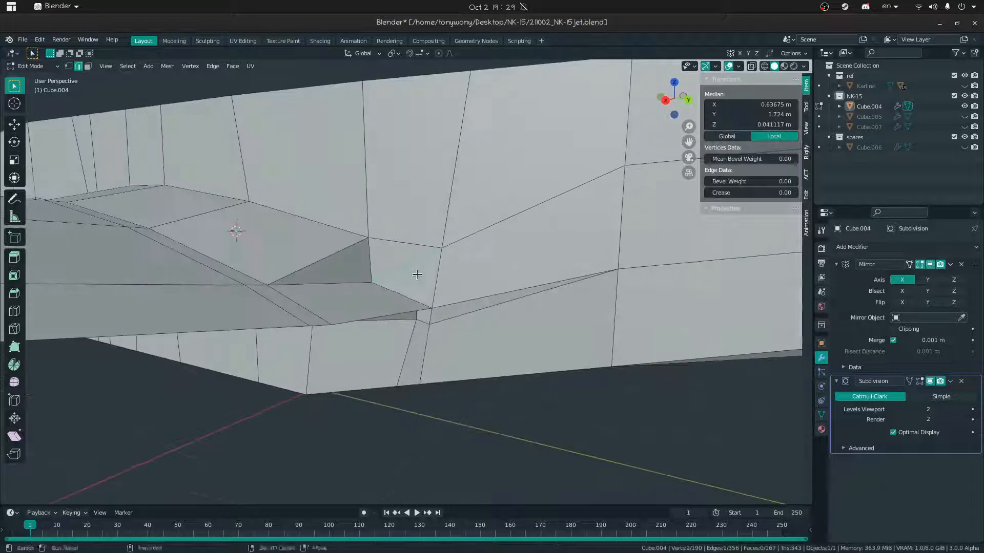
key(s)
click(407, 282)
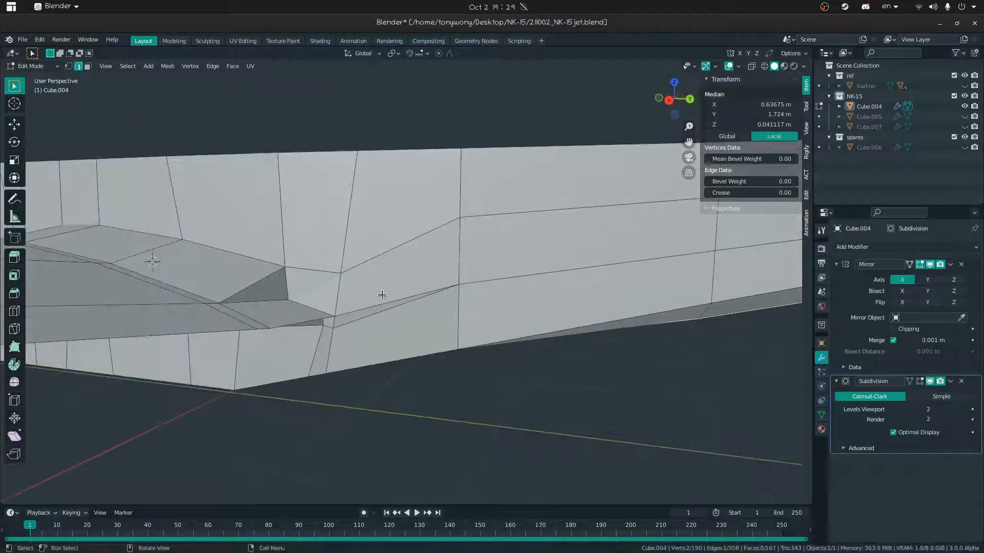
mouse_move(339, 271)
middle_down()
mouse_move(336, 255)
mouse_move(329, 275)
middle_up()
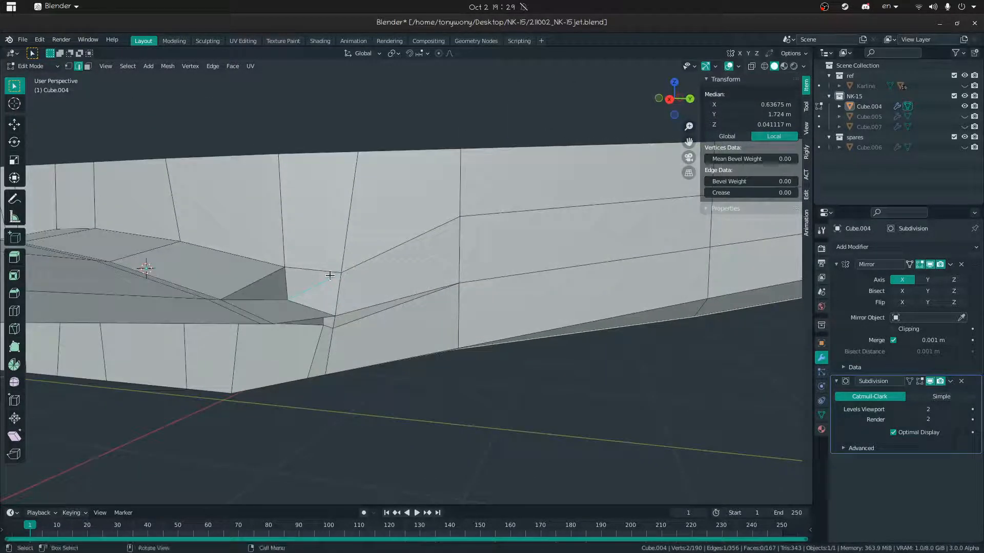
middle_drag(444, 238, 571, 242)
ctrl+click(572, 242)
key(x)
click(571, 242)
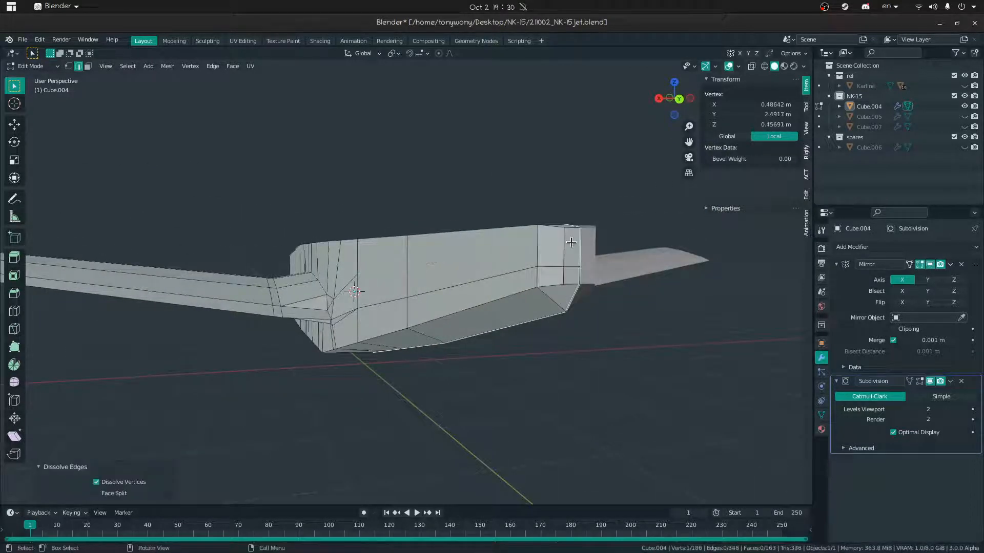
Slide the remaining lengthwise edges on the rear fuselage side upward along the sections
click(569, 266)
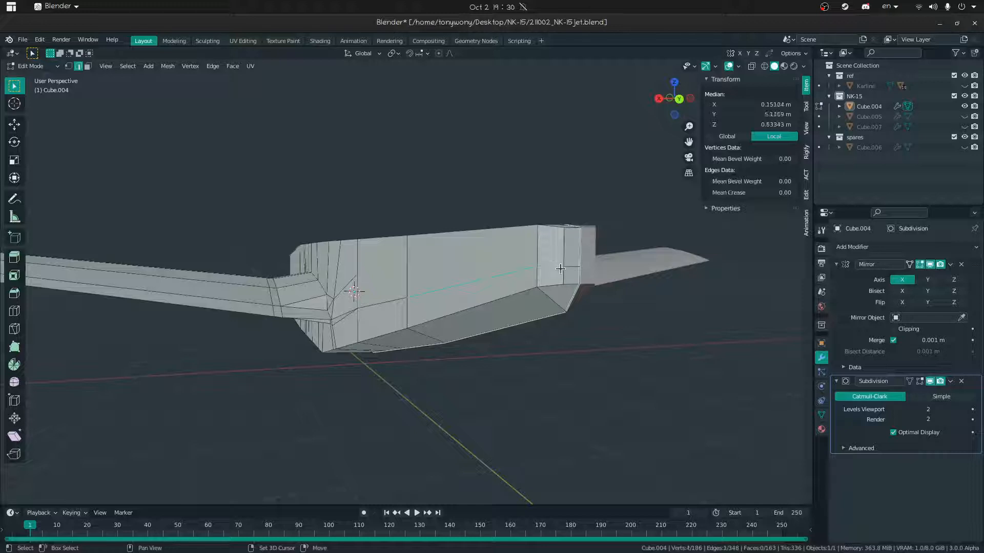
key(g)
key(g)
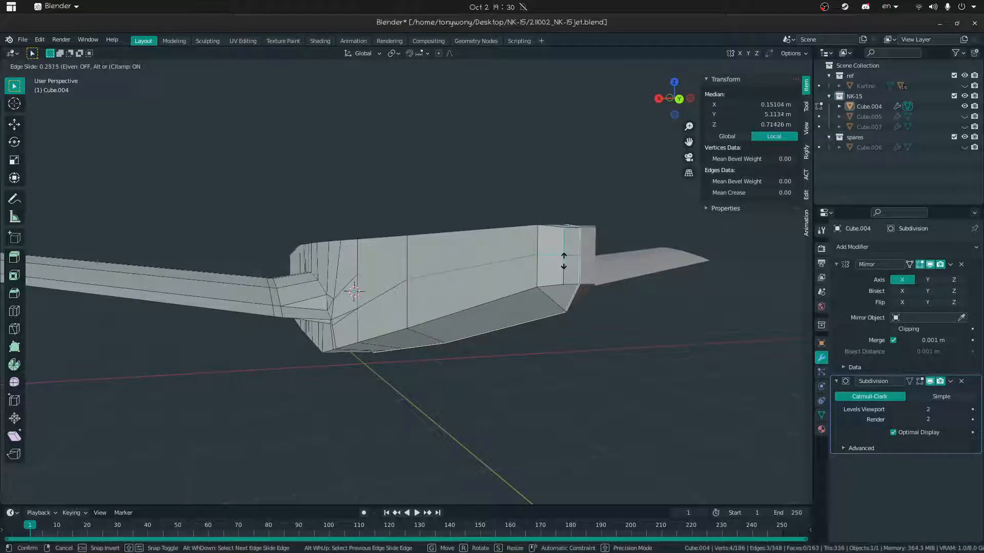
click(563, 264)
Connect the crossing vertex behind the wing root to the next section's side vertex, and dissolve the leftover edge beside it
middle_drag(408, 266, 449, 271)
key(1)
key(shift+grave)
key(a)
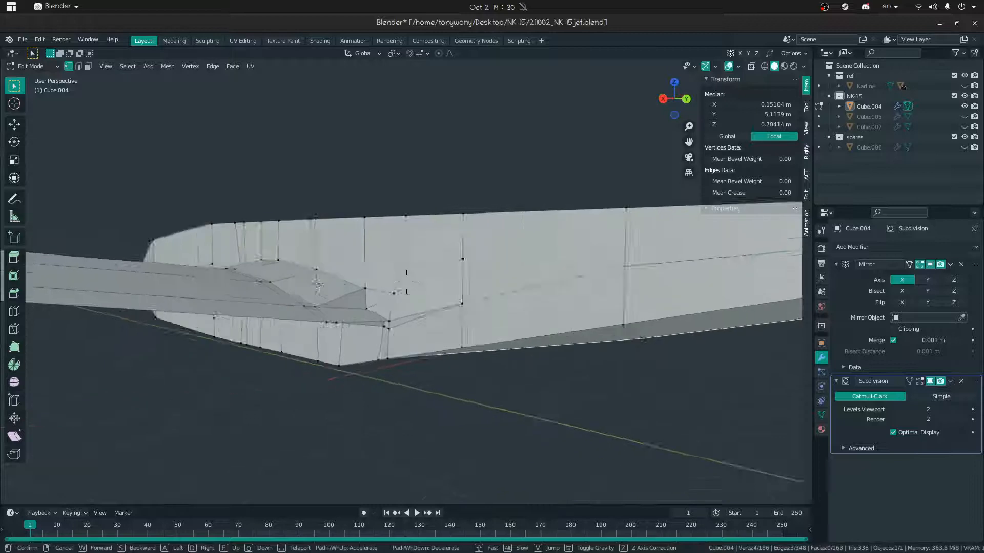
click(407, 281)
click(467, 291)
key(2)
click(421, 299)
key(x)
click(421, 302)
Merge all vertices of the mesh by distance and check the smoothed wing junction in Object Mode
key(a)
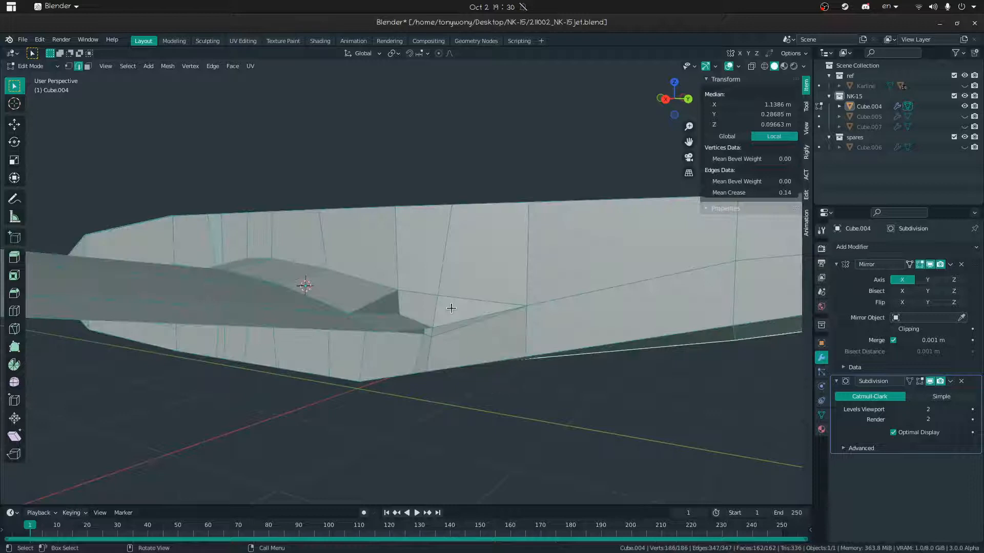
key(m)
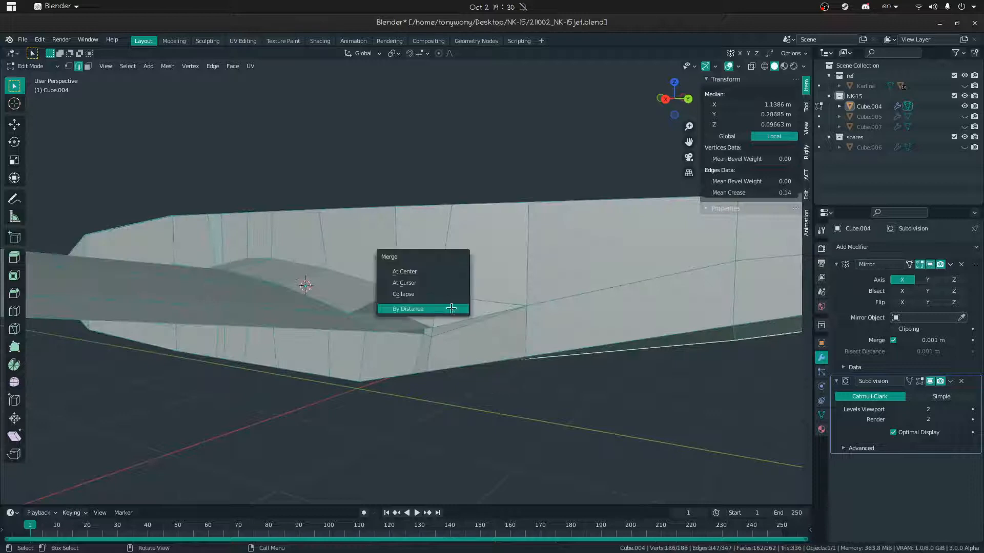
click(451, 308)
key(Tab)
scroll(413, 290, up, 3)
middle_drag(410, 274, 504, 290)
key(shift+grave)
key(s)
click(406, 283)
key(shift+grave)
key(s)
click(406, 282)
middle_drag(406, 282, 421, 245)
Slide two vertices near the wing root's leading edge slightly along their edges
key(Tab)
click(527, 223)
key(shift+grave)
key(w)
key(s)
click(406, 282)
key(1)
click(406, 293)
key(g)
key(g)
click(413, 292)
click(388, 285)
key(g)
key(g)
click(394, 286)
Slide two more vertices near the wing root's front, including one on the fuselage's upper side, and check the smoothed surface
click(412, 288)
key(g)
key(g)
click(406, 287)
click(392, 285)
key(g)
key(g)
click(387, 285)
key(Tab)
middle_drag(394, 284, 399, 326)
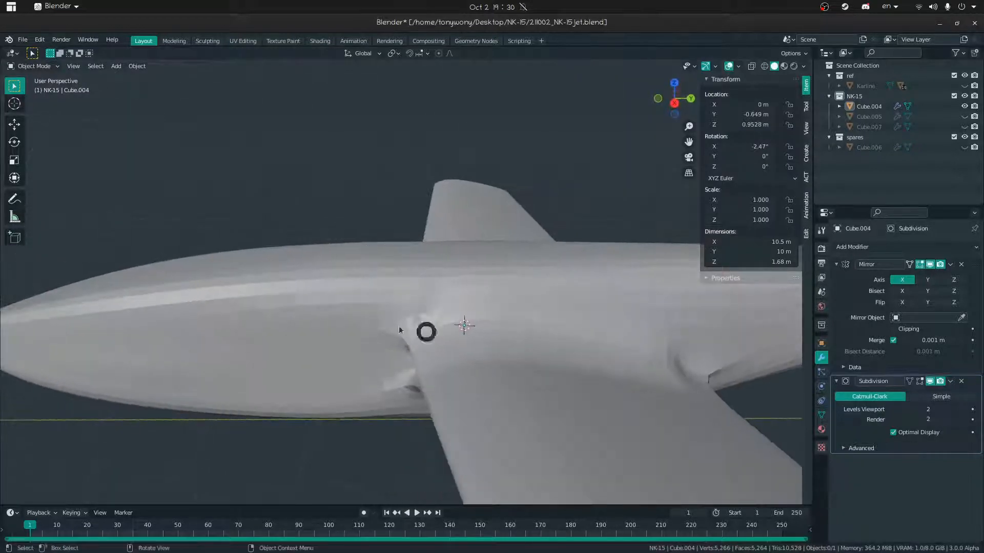
Knife a line around the wing root, from above its rear part forward over the top and around the leading edge to the underside
key(Tab)
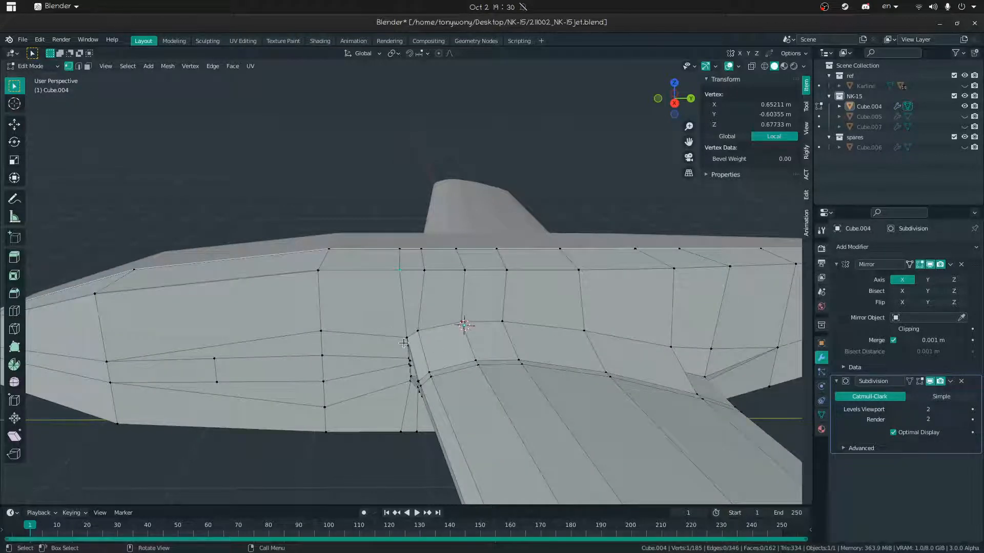
key(3)
click(396, 337)
middle_drag(395, 338, 439, 284)
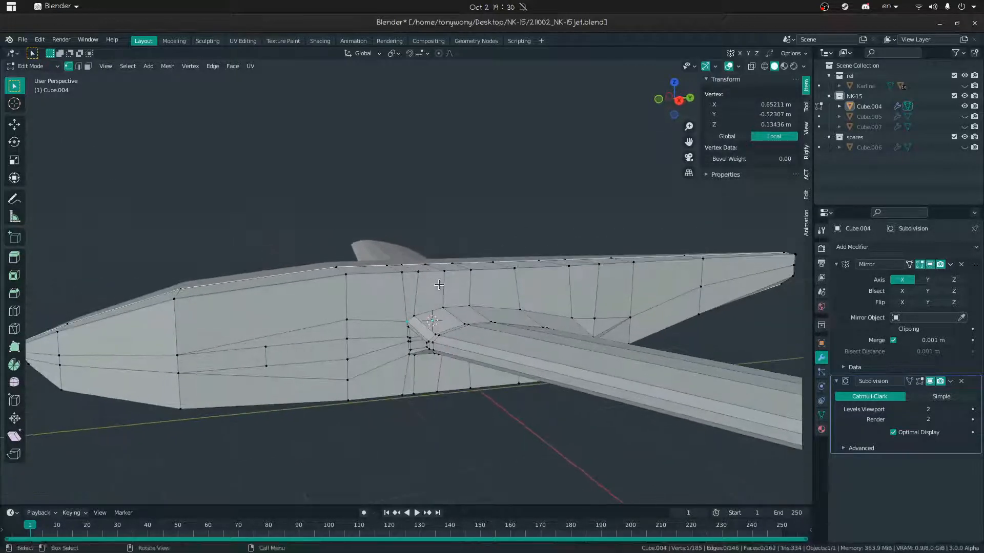
key(k)
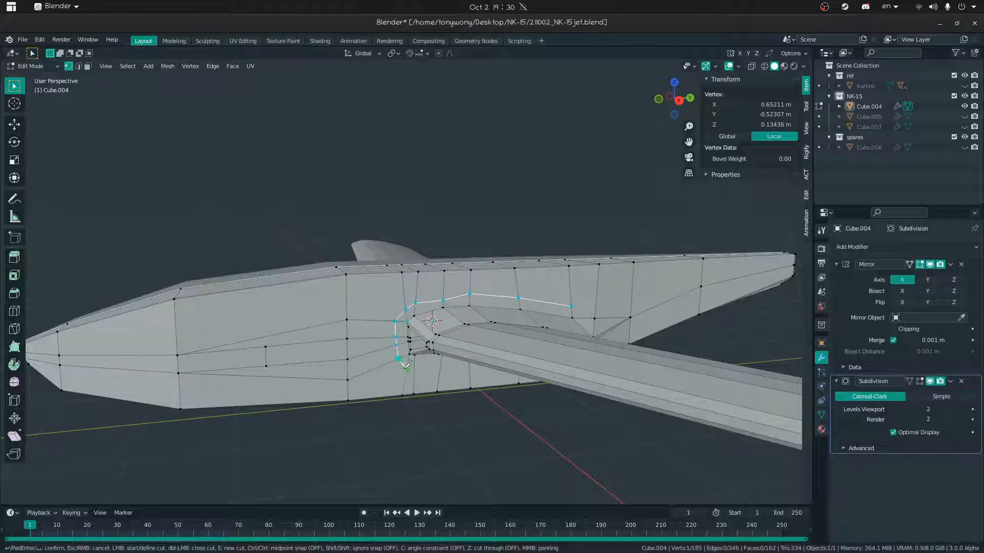
key(Return)
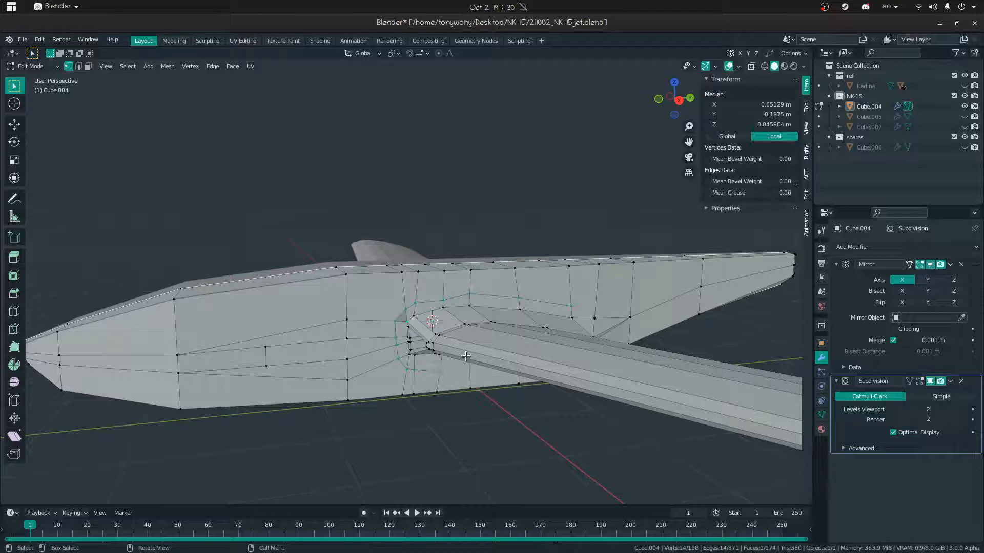
Continue the knifed line beneath the wing root and around behind its trailing edge, closing the loop at the upper cut
middle_drag(440, 367, 413, 331)
click(444, 375)
key(k)
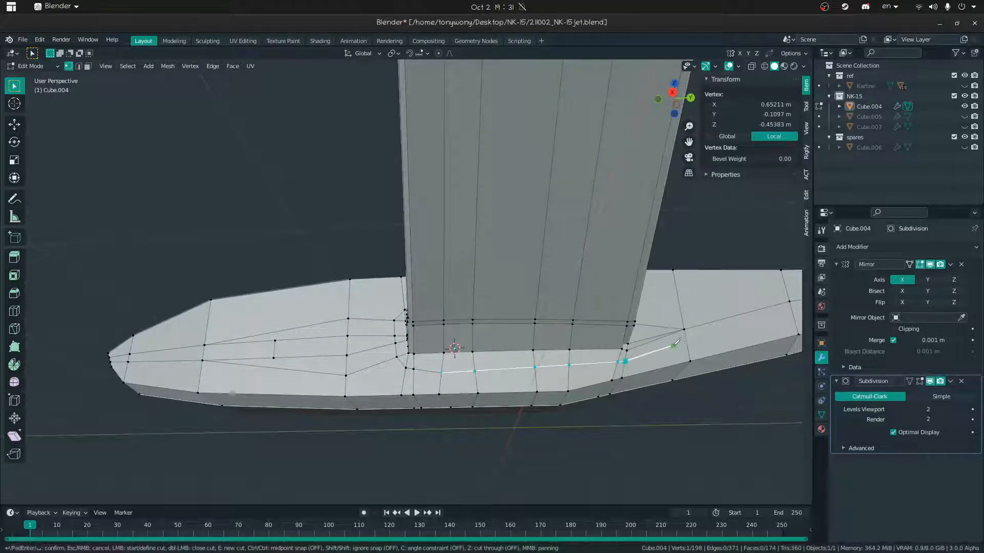
middle_drag(686, 332, 633, 369)
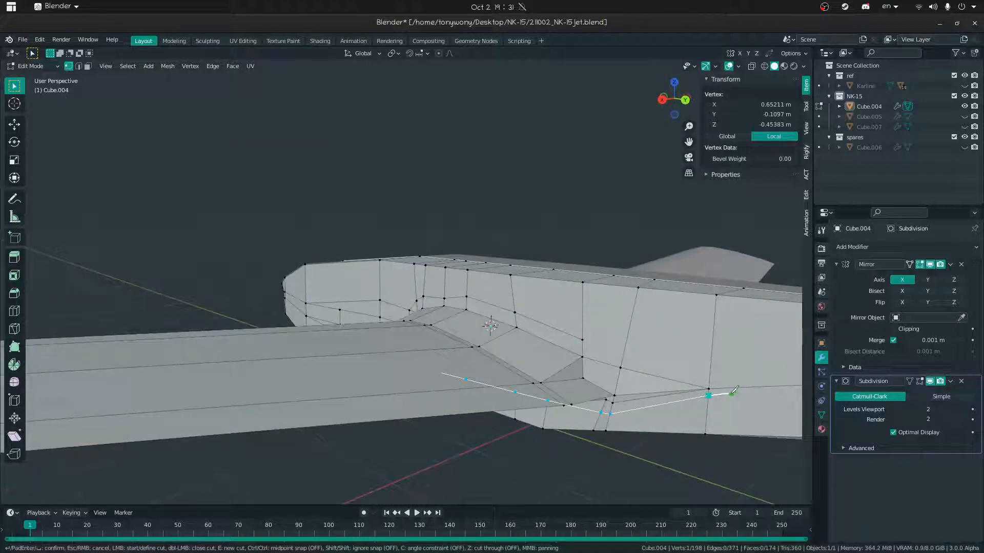
click(584, 338)
key(space)
key(ctrl+Tab)
click(458, 341)
middle_drag(426, 353, 497, 336)
Merge the two adjacent vertices at the new loop's upper front corner at their center
key(Tab)
click(394, 318)
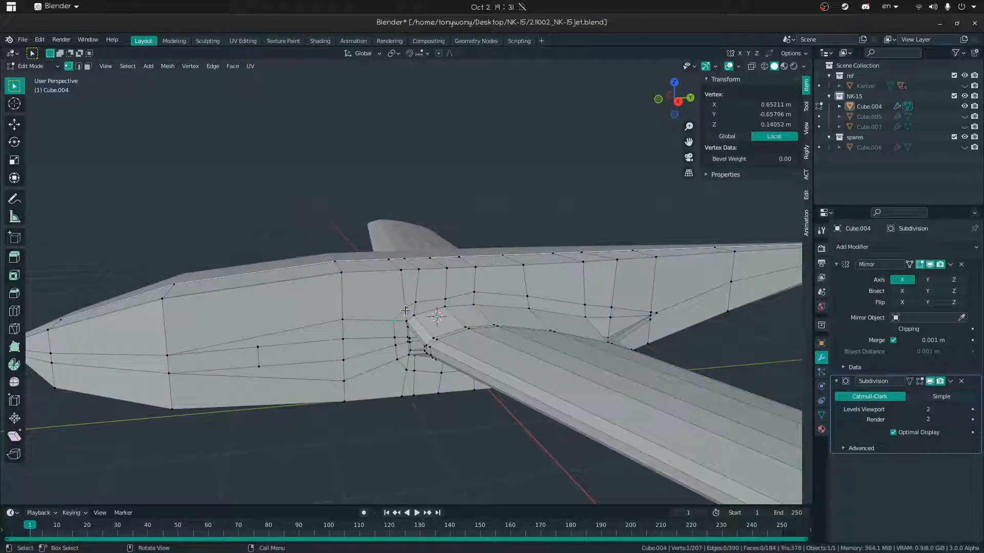
shift+click(400, 316)
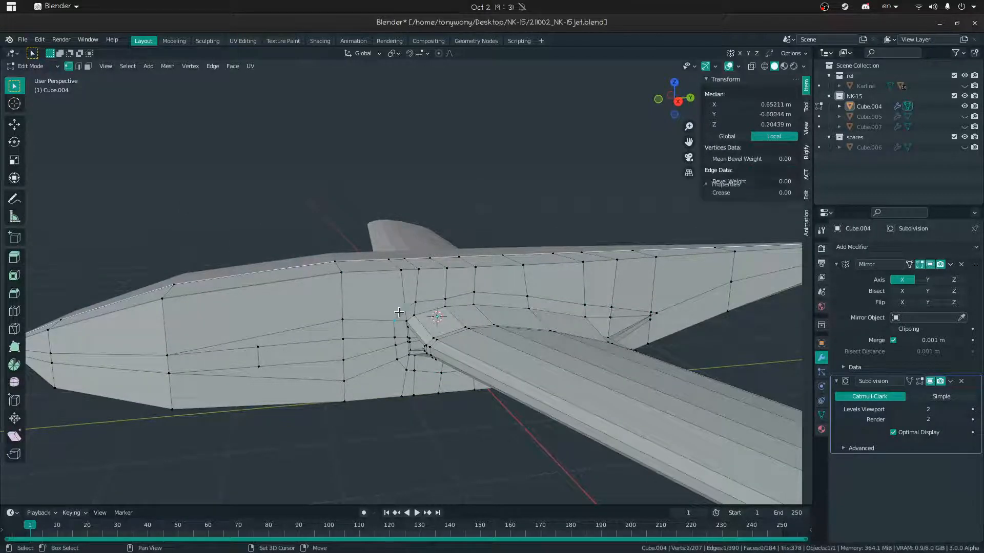
right_click(401, 317)
key(m)
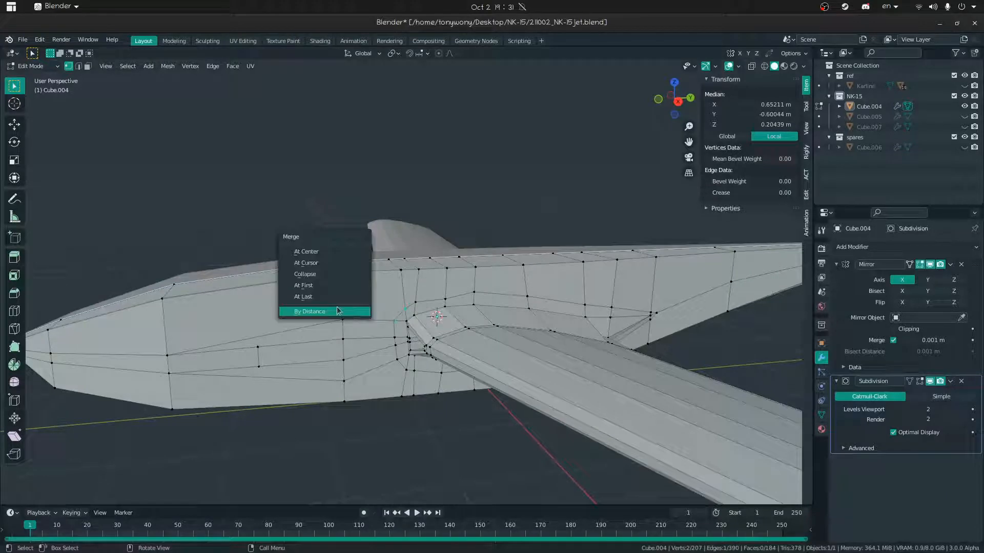
click(331, 256)
Examine the smoothed wing-fuselage junction and the overall body shape from several angles in Object Mode
key(Tab)
middle_drag(315, 314, 441, 360)
key(shift+grave)
key(s)
click(535, 394)
middle_drag(535, 394, 405, 281)
click(394, 342)
right_click(395, 341)
key(Escape)
middle_drag(365, 310, 343, 328)
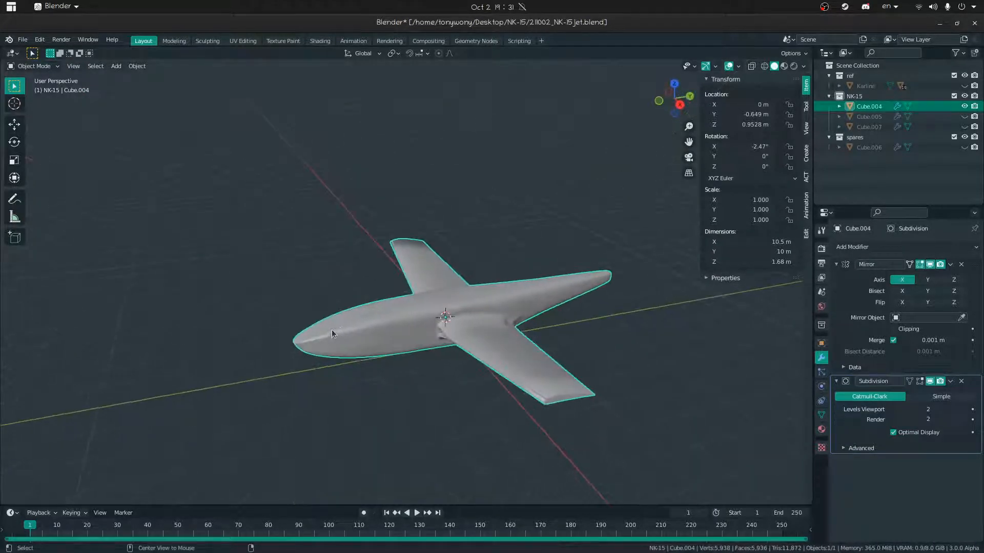
Unhide all hidden objects and select the fuselage-and-wing mesh
key(alt+h)
click(407, 409)
middle_drag(407, 409, 312, 407)
key(shift+grave)
key(w)
click(407, 283)
click(407, 236)
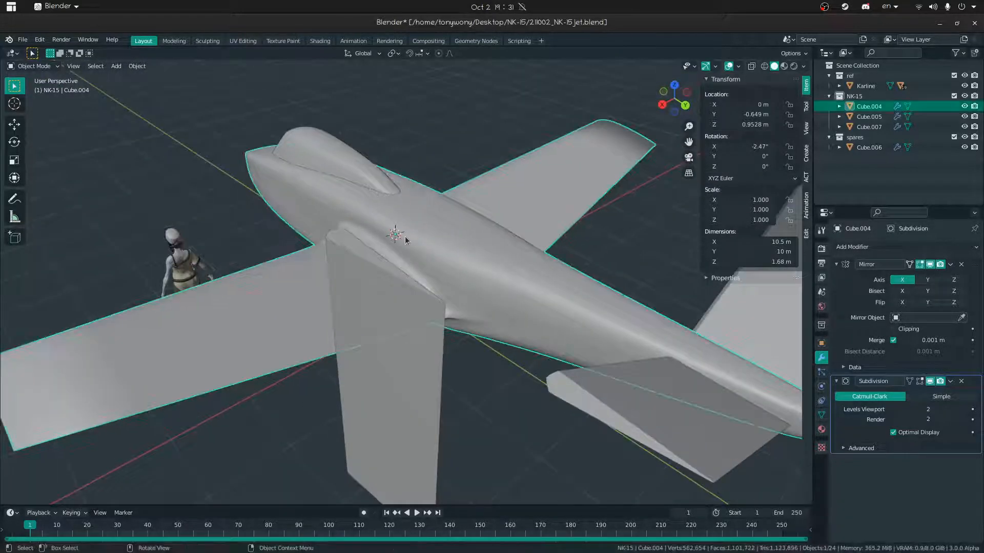
Examine the edge flow around the wing root in Edit Mode from above, the side, behind and below
key(Tab)
middle_drag(392, 249, 377, 213)
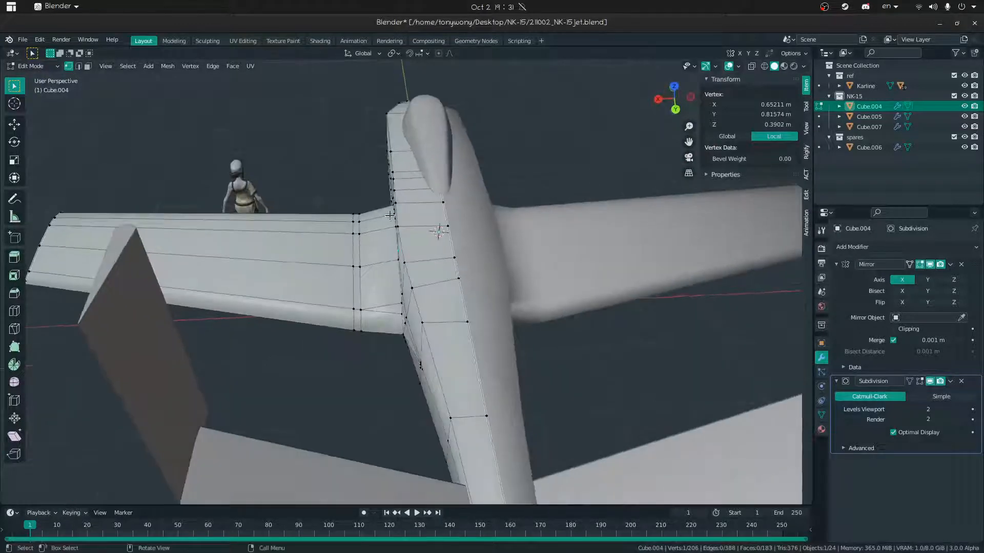
middle_drag(411, 258, 449, 265)
key(2)
click(401, 215)
middle_drag(401, 216, 435, 207)
key(1)
click(435, 207)
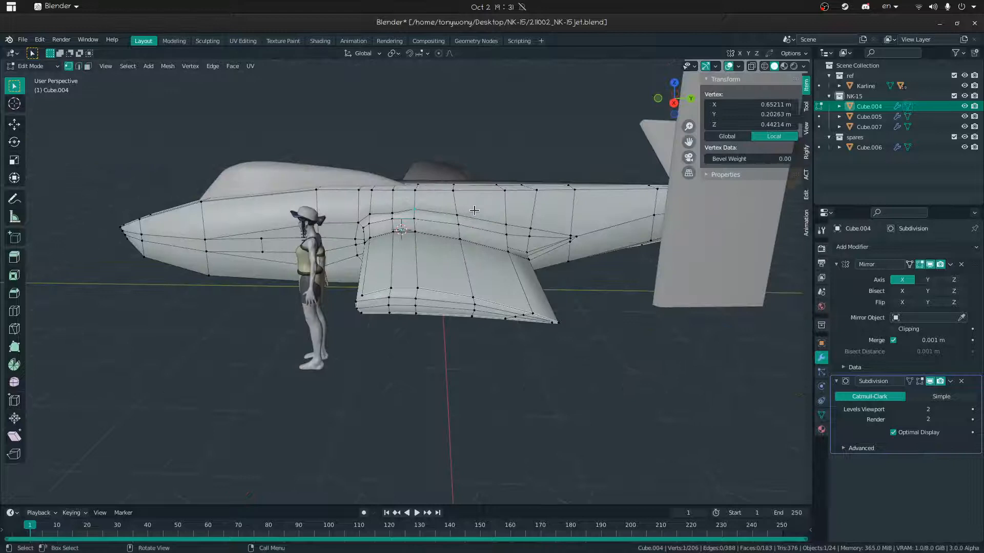
click(457, 216)
middle_drag(457, 216, 514, 214)
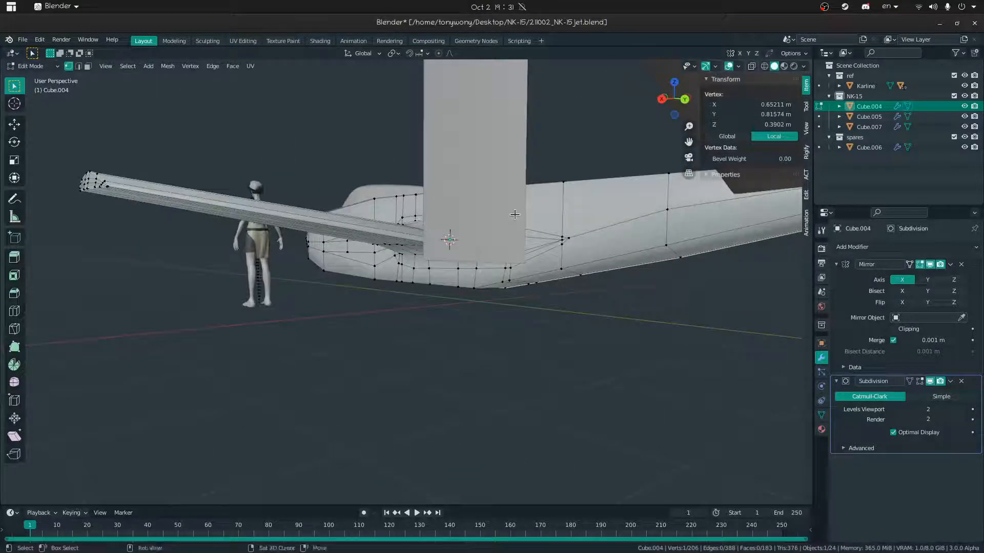
key(shift+grave)
key(w)
click(406, 282)
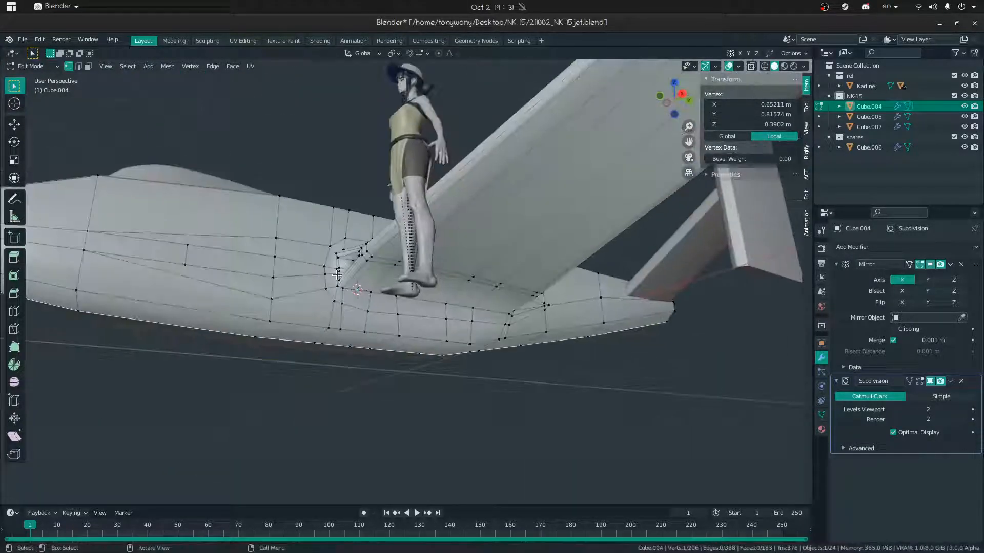
Return to Object Mode, deselect the mesh and examine the whole jet with its fins and canopy
key(Tab)
middle_drag(319, 283, 445, 323)
key(shift+grave)
key(s)
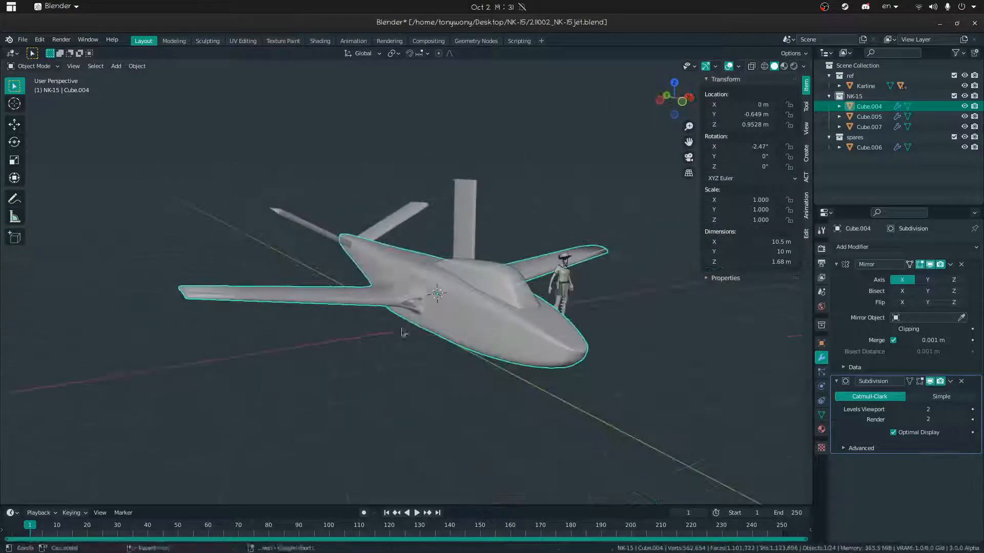
click(407, 318)
middle_drag(407, 282, 431, 262)
click(404, 336)
middle_drag(405, 336, 150, 292)
Frame the jet from the front and below, and save the Blender file
middle_drag(473, 362, 208, 382)
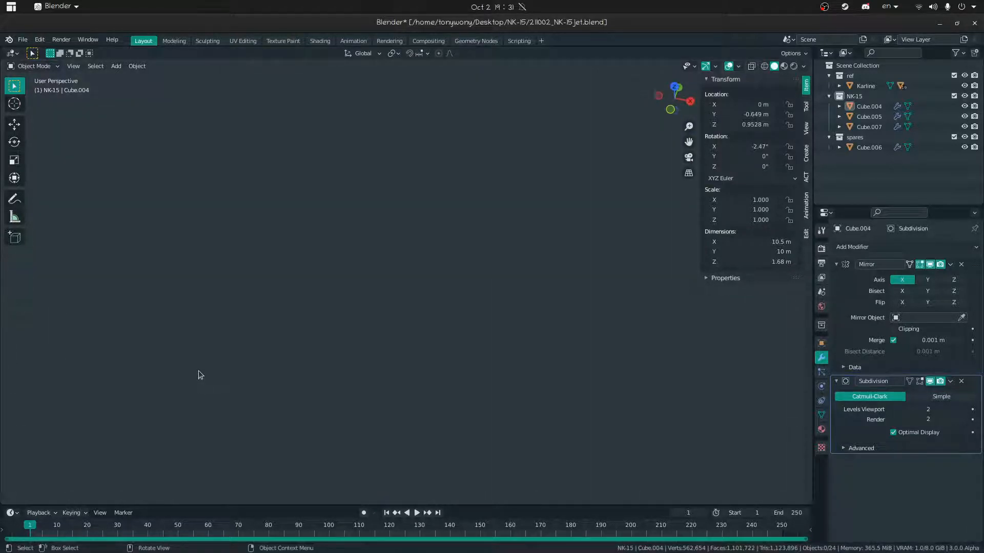
middle_drag(199, 375, 522, 291)
key(ctrl+s)
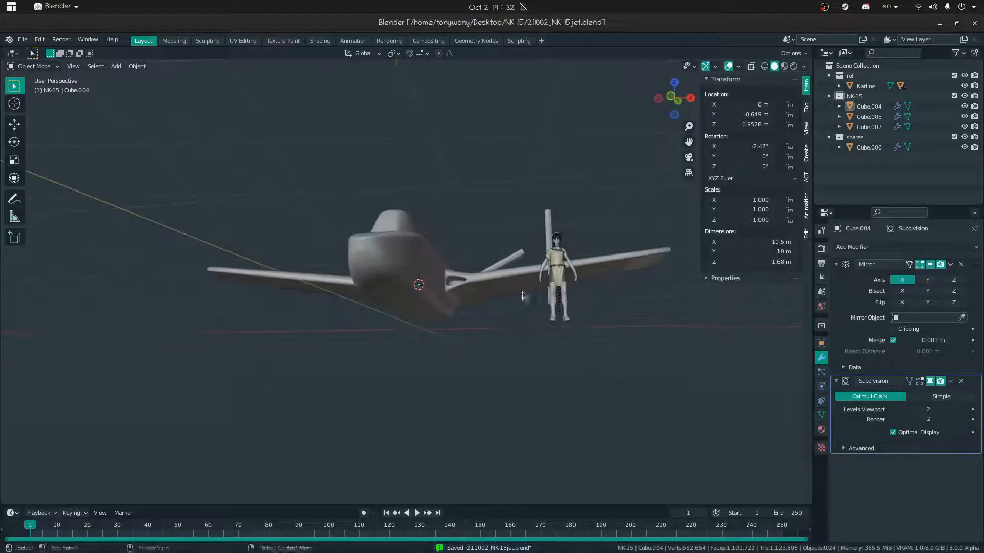
mouse_move(276, 551)
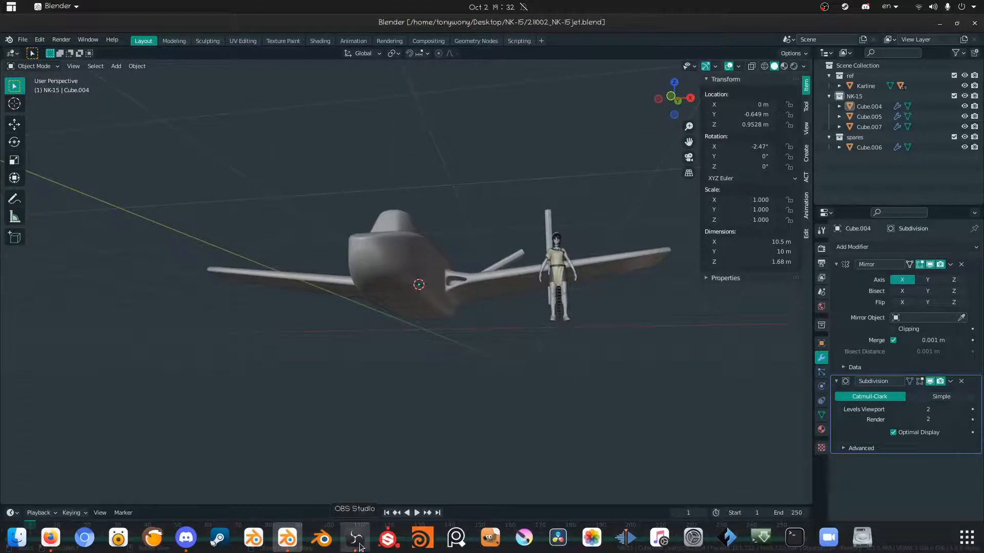